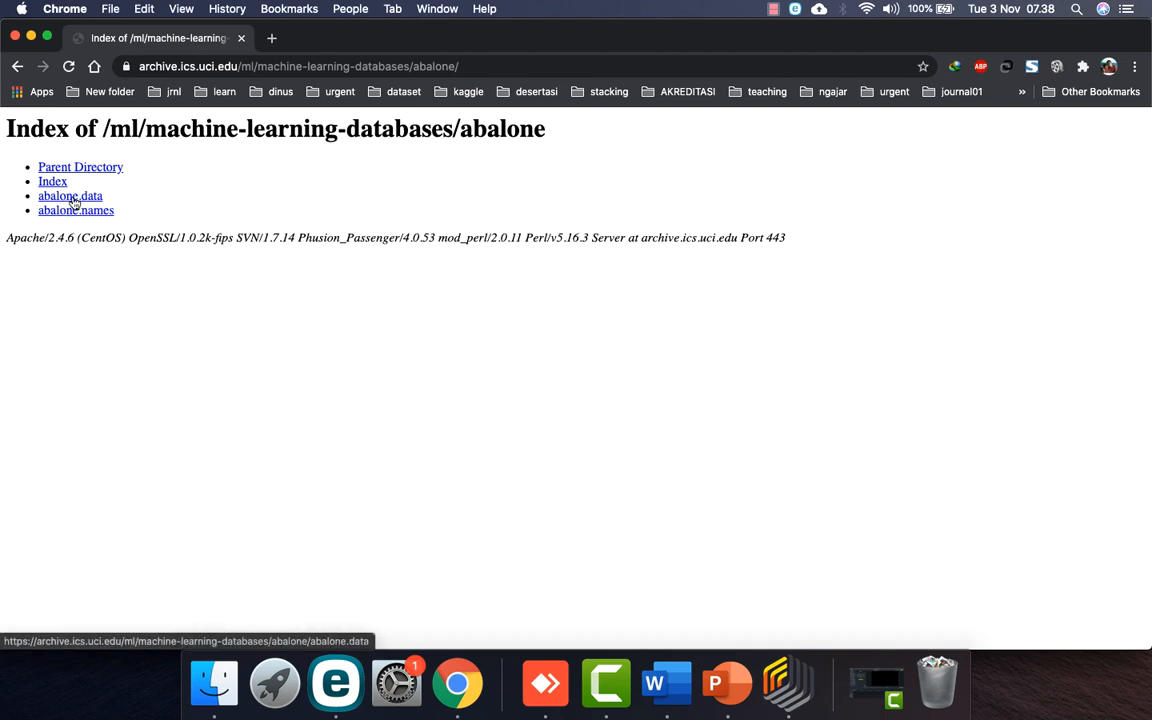
Step: Download abalone.data into Downloads, go back to the Abalone dataset page, then switch to RapidMiner Studio
{"action": "left_click", "coordinate": [73, 201]}
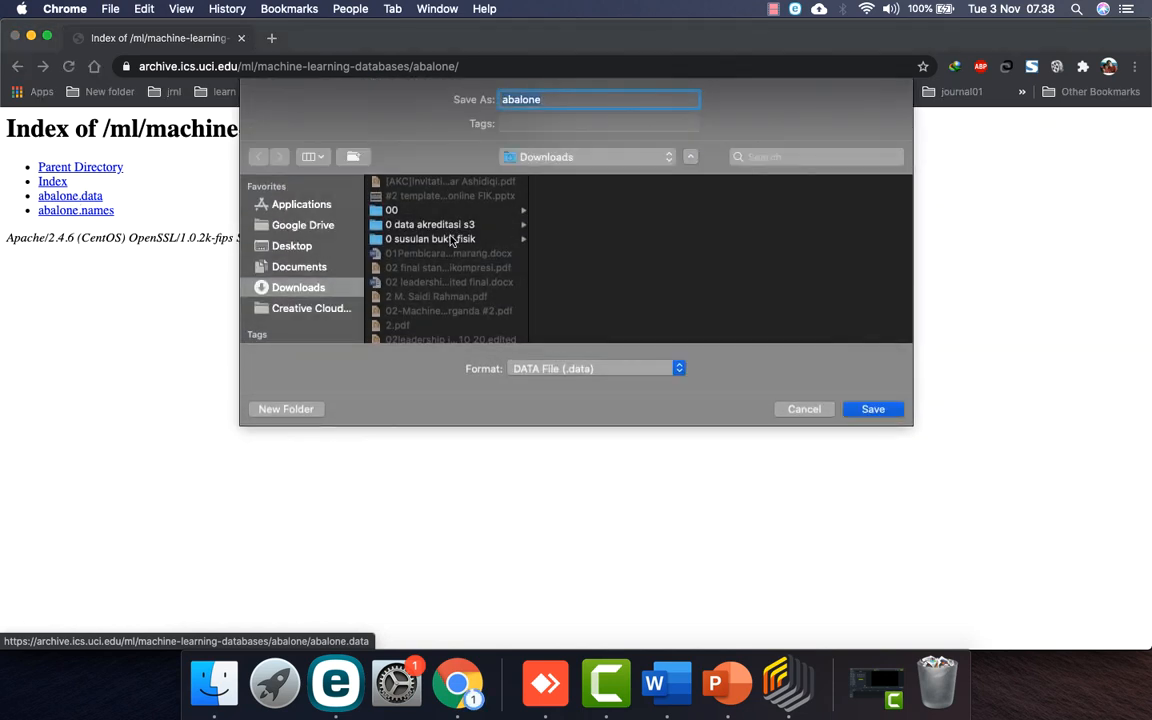
{"action": "left_click", "coordinate": [873, 410]}
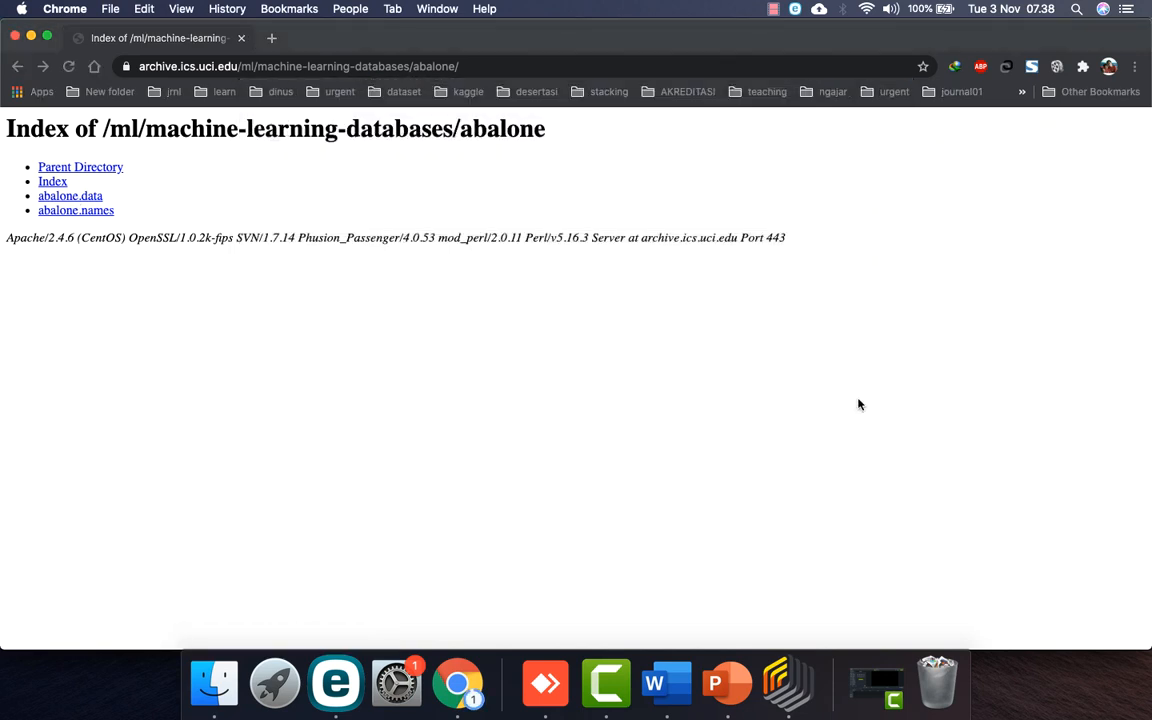
{"action": "left_click", "coordinate": [17, 68]}
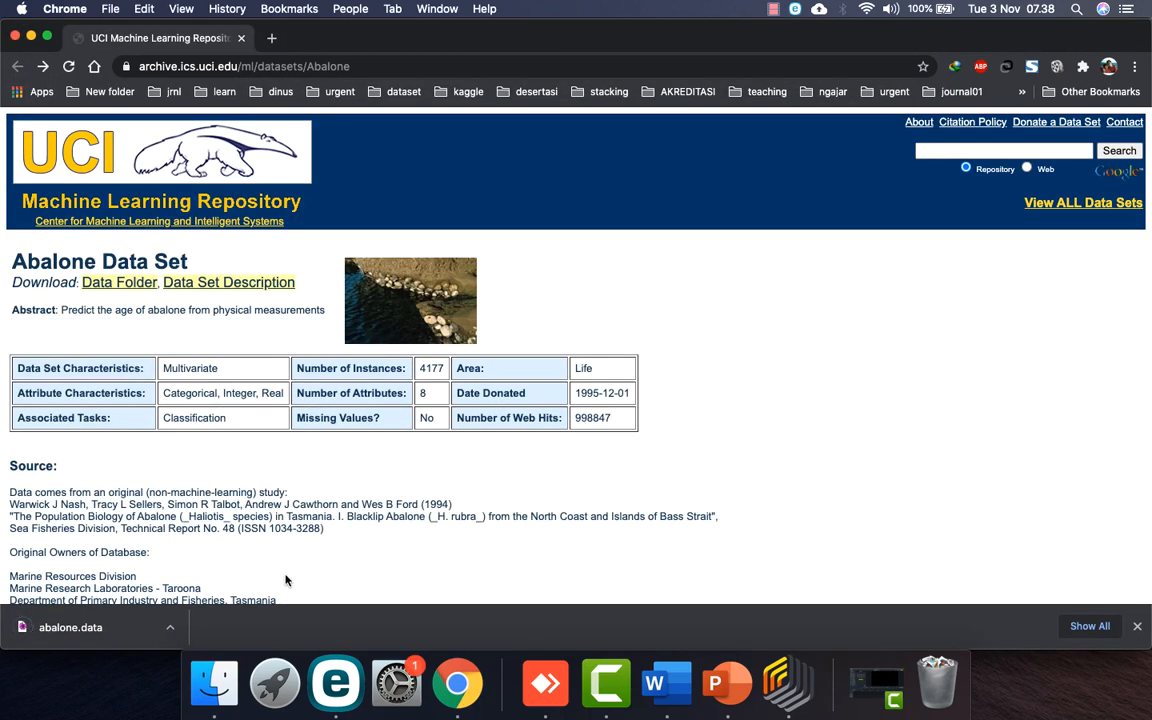
{"action": "scroll", "coordinate": [284, 580], "scroll_direction": "down", "scroll_amount": 5}
{"action": "scroll", "coordinate": [285, 579], "scroll_direction": "up", "scroll_amount": 5}
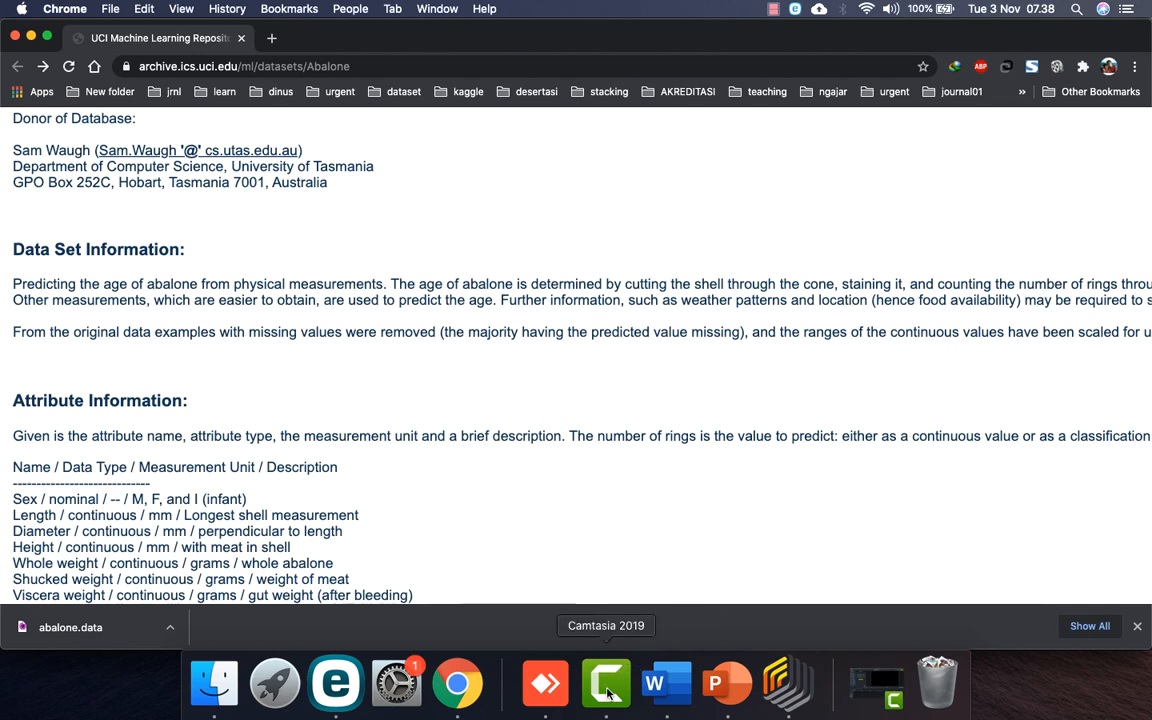
{"action": "left_click", "coordinate": [785, 688]}
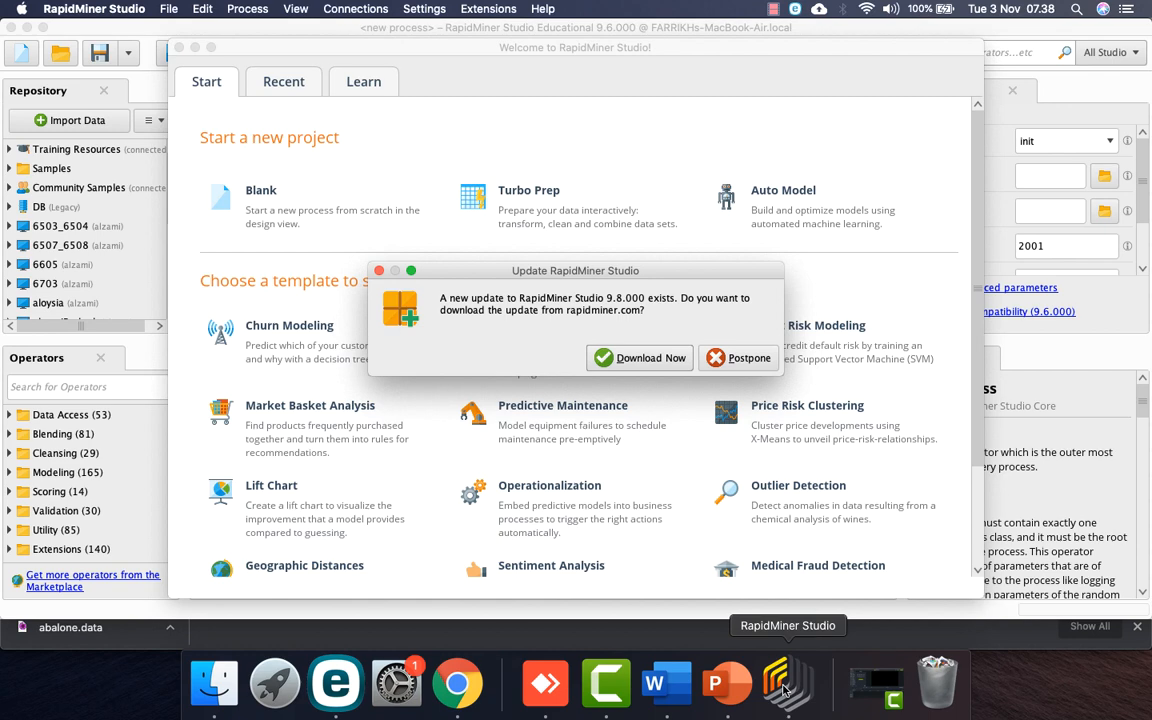
Step: Postpone the update, start a Blank process, and create a new local repository aliased 'UTS Data Mining'
{"action": "left_click", "coordinate": [740, 358]}
{"action": "left_click", "coordinate": [279, 197]}
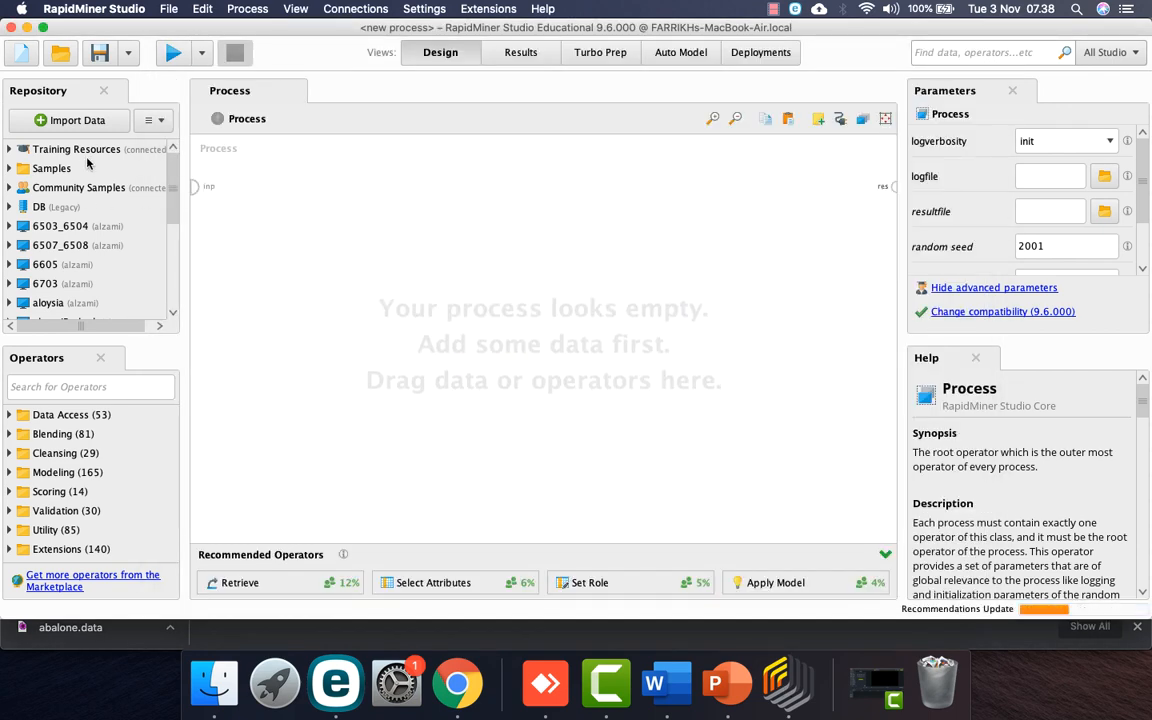
{"action": "left_click", "coordinate": [157, 127]}
{"action": "left_click", "coordinate": [176, 145]}
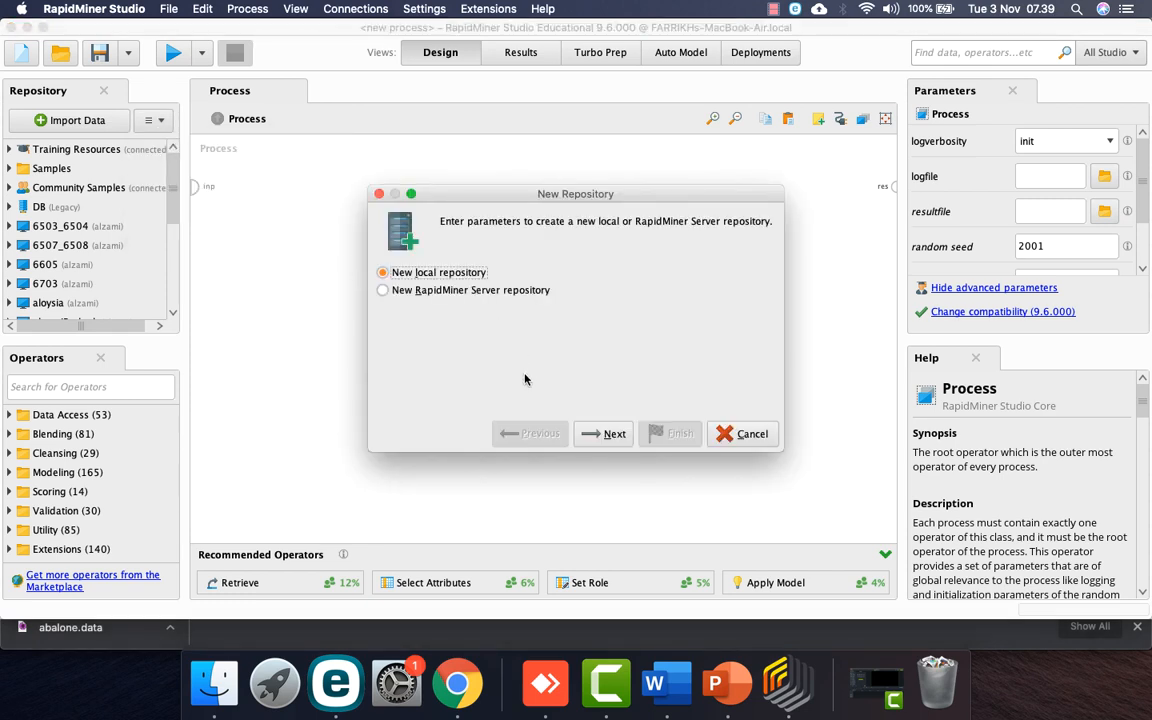
{"action": "left_click", "coordinate": [607, 433]}
{"action": "left_click_drag", "start_coordinate": [586, 272], "coordinate": [424, 277]}
{"action": "type", "text": "UTS Da"}
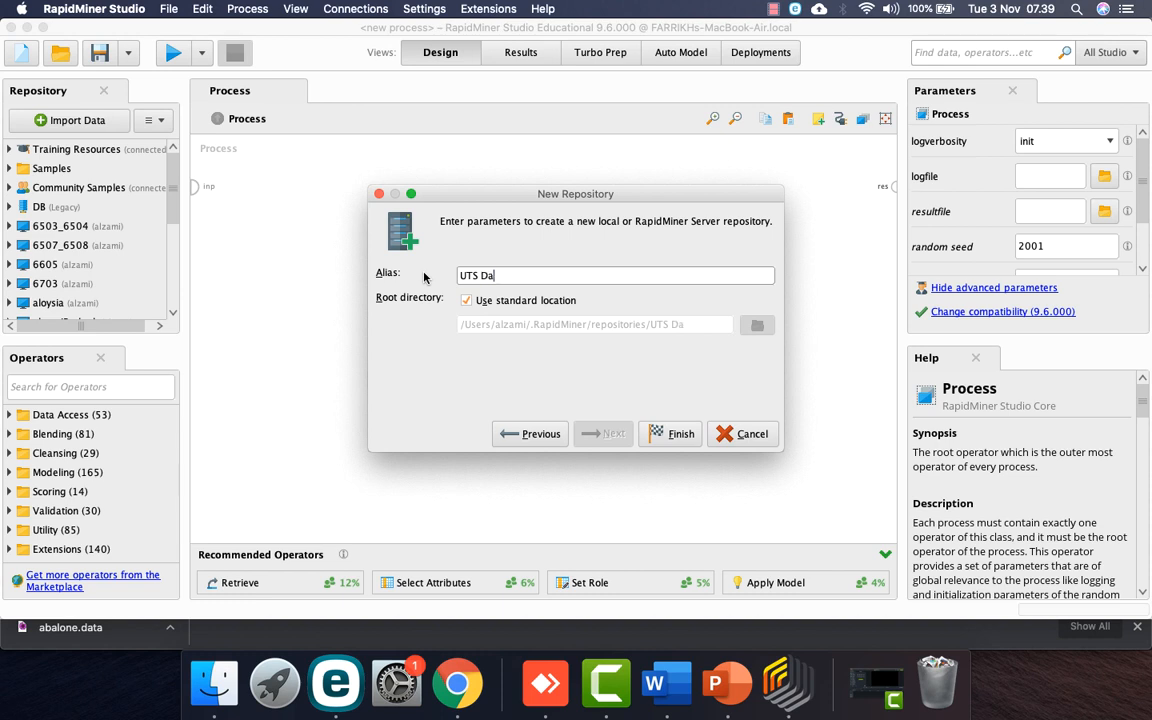
{"action": "type", "text": "ta Mining"}
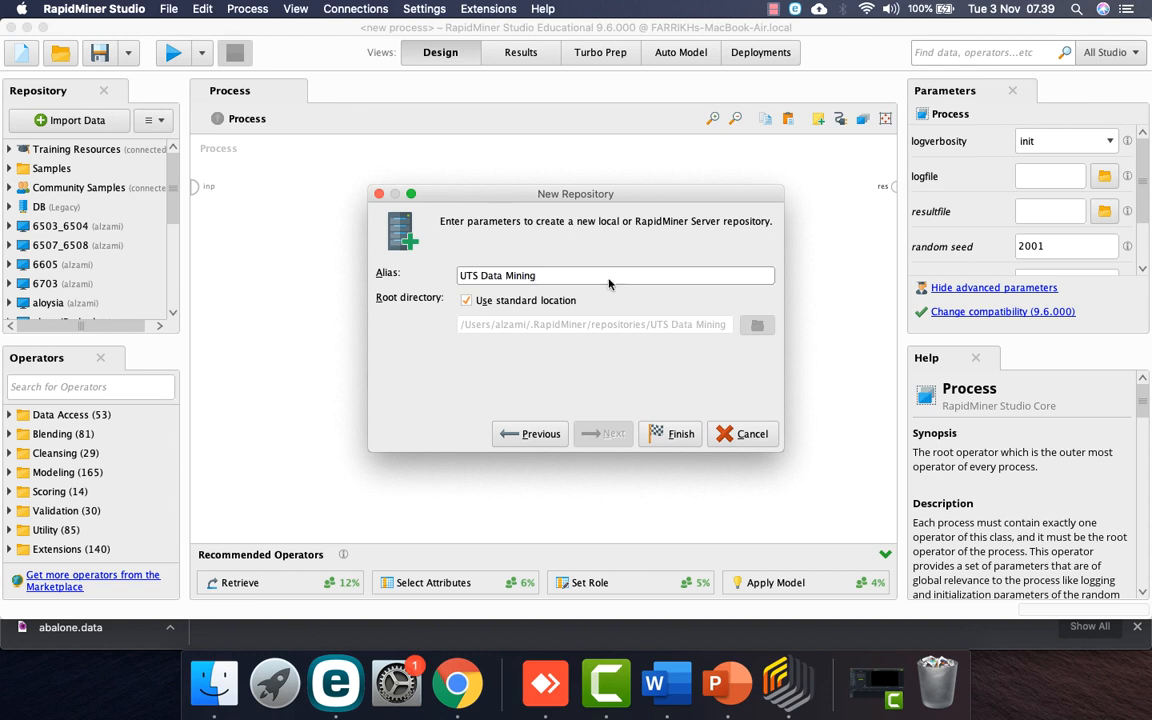
{"action": "left_click", "coordinate": [671, 440]}
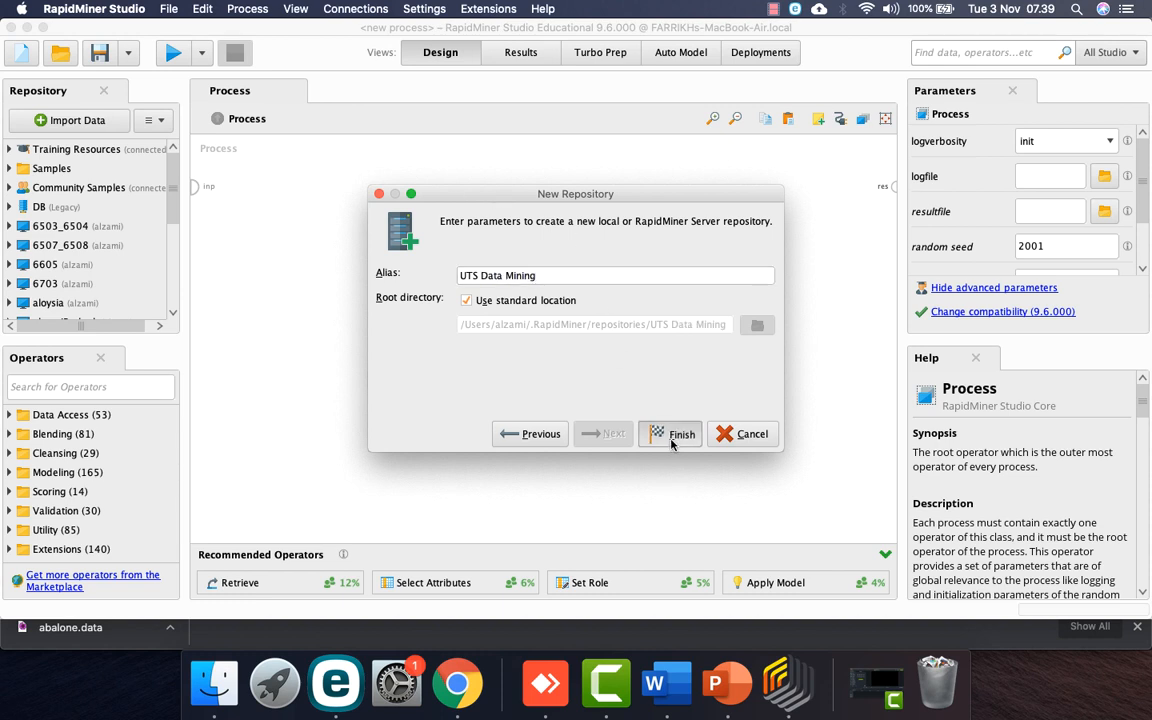
{"action": "left_click", "coordinate": [88, 387]}
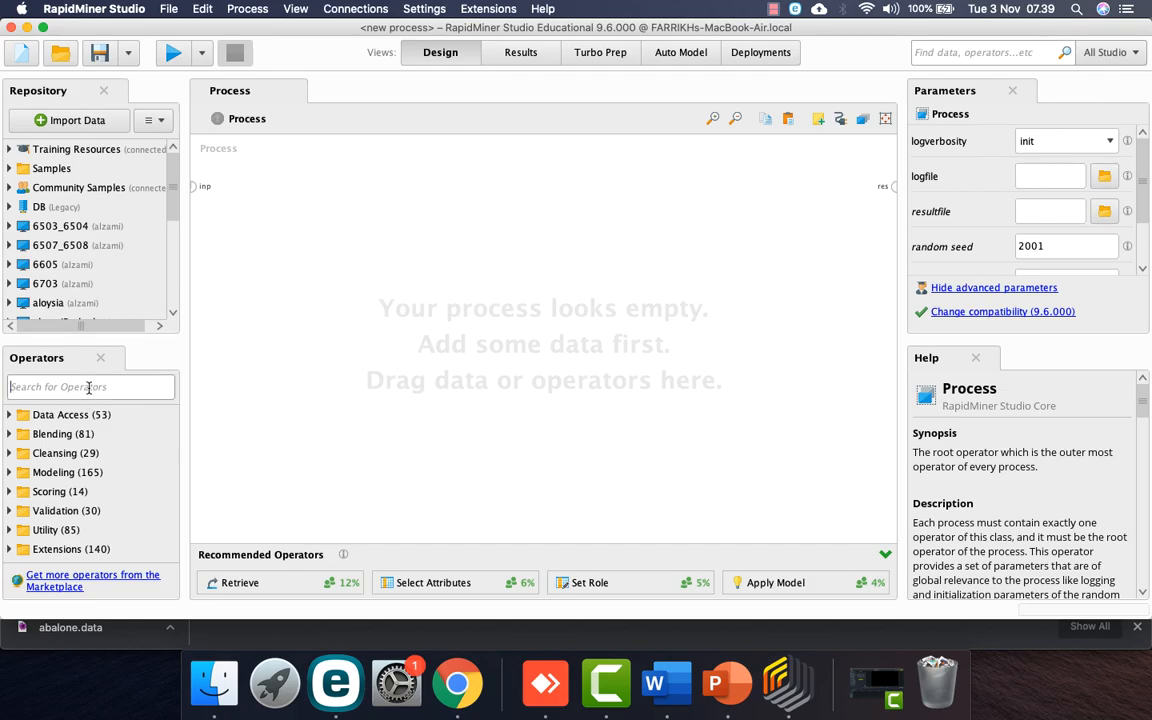
Step: Advance the PowerPoint slideshow to the 'Tahapan Klasifikasi' slide
{"action": "left_click", "coordinate": [654, 683]}
{"action": "key", "text": "ctrl+Right"}
{"action": "key", "text": "ctrl+Right"}
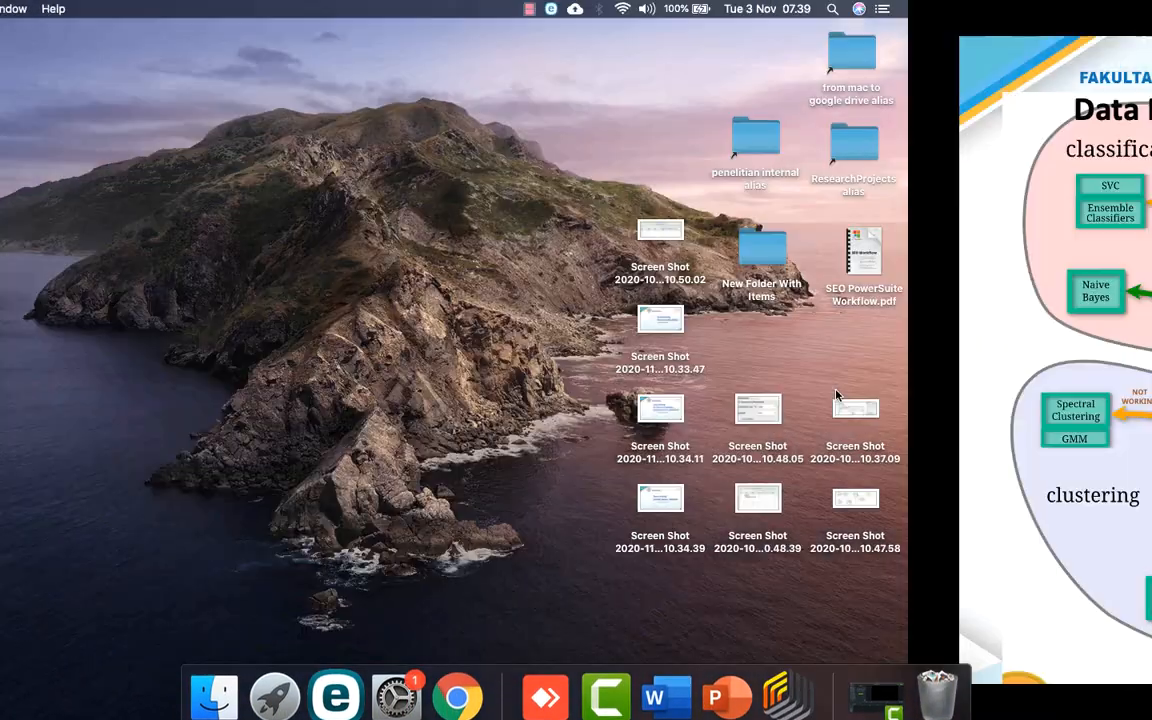
{"action": "key", "text": "Right"}
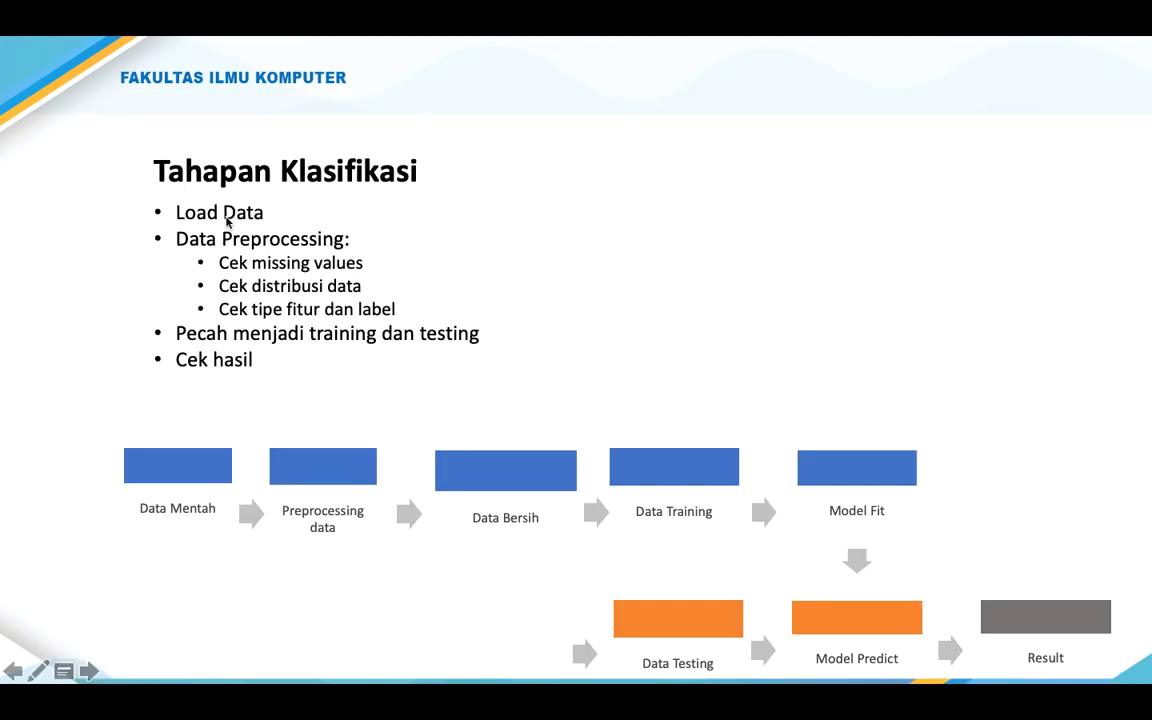
Step: Return to the RapidMiner Studio desktop through Mission Control
{"action": "key", "text": "ctrl+Up"}
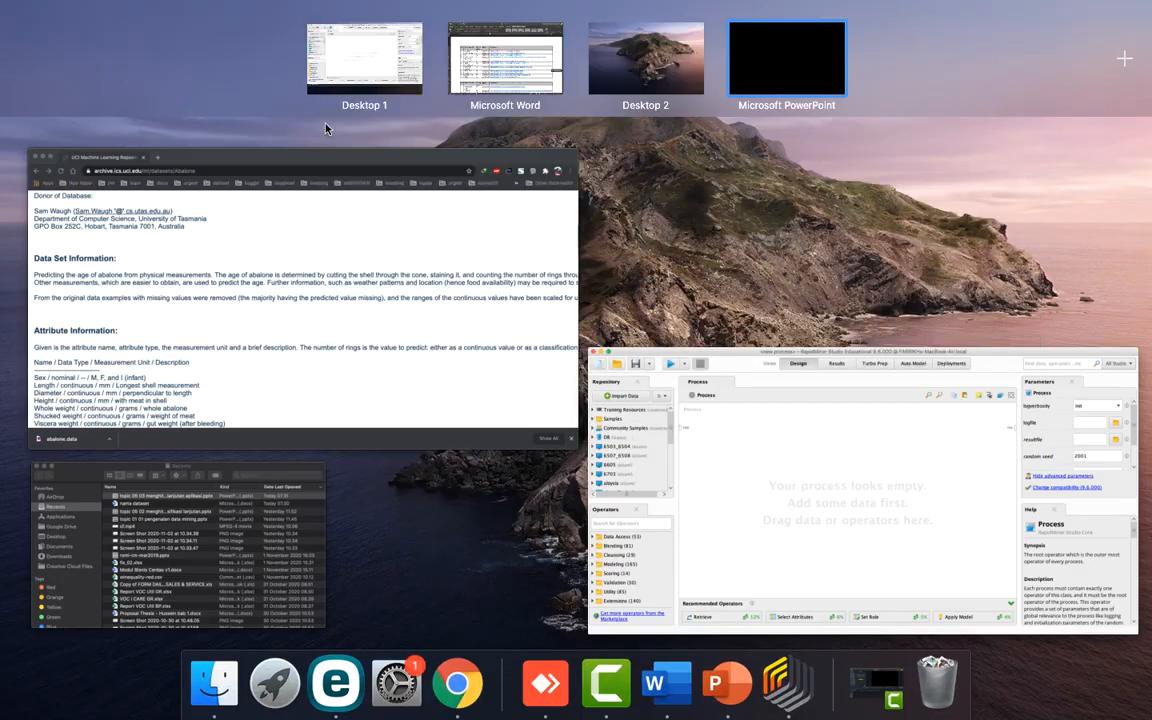
{"action": "left_click_drag", "start_coordinate": [378, 84], "coordinate": [660, 84]}
{"action": "left_click", "coordinate": [660, 84]}
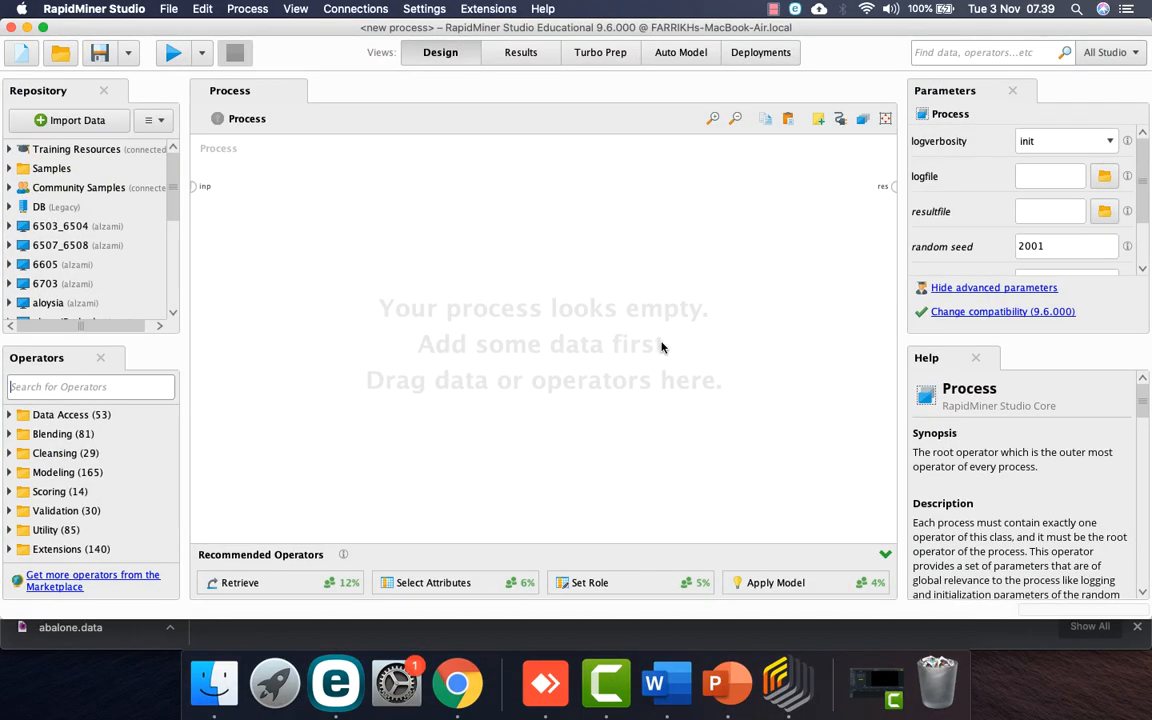
{"action": "key", "text": "ctrl+Left"}
{"action": "key", "text": "ctrl+Right"}
{"action": "key", "text": "ctrl+Right"}
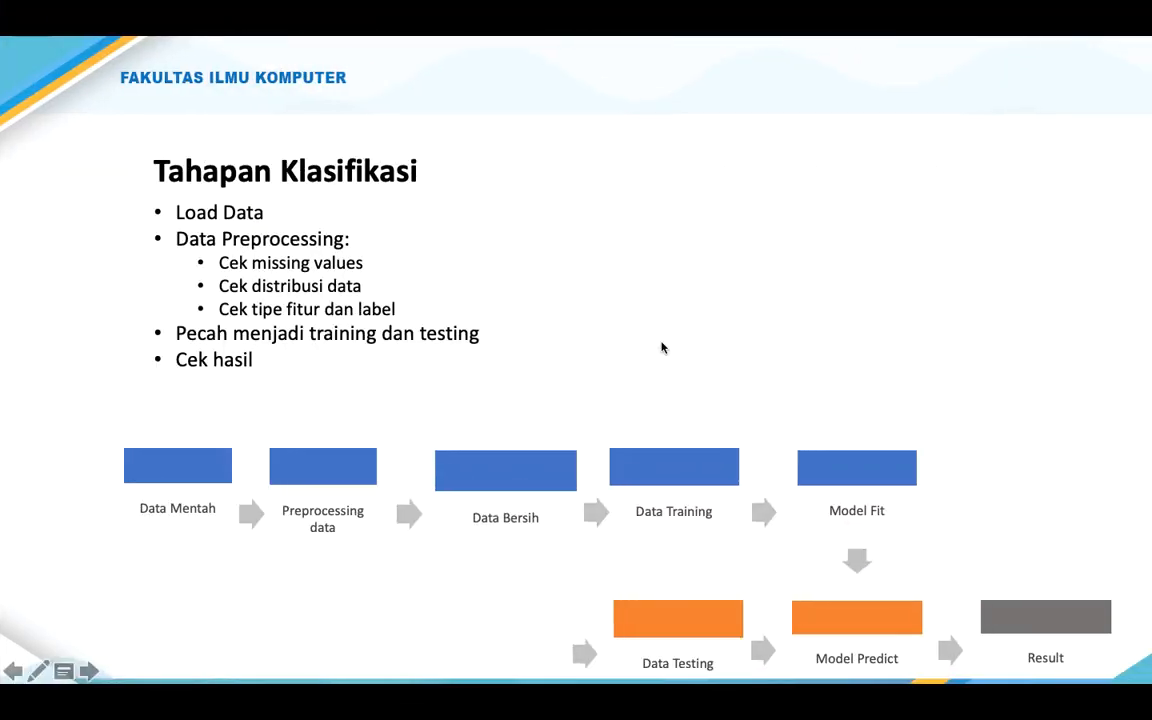
{"action": "key", "text": "ctrl+Left"}
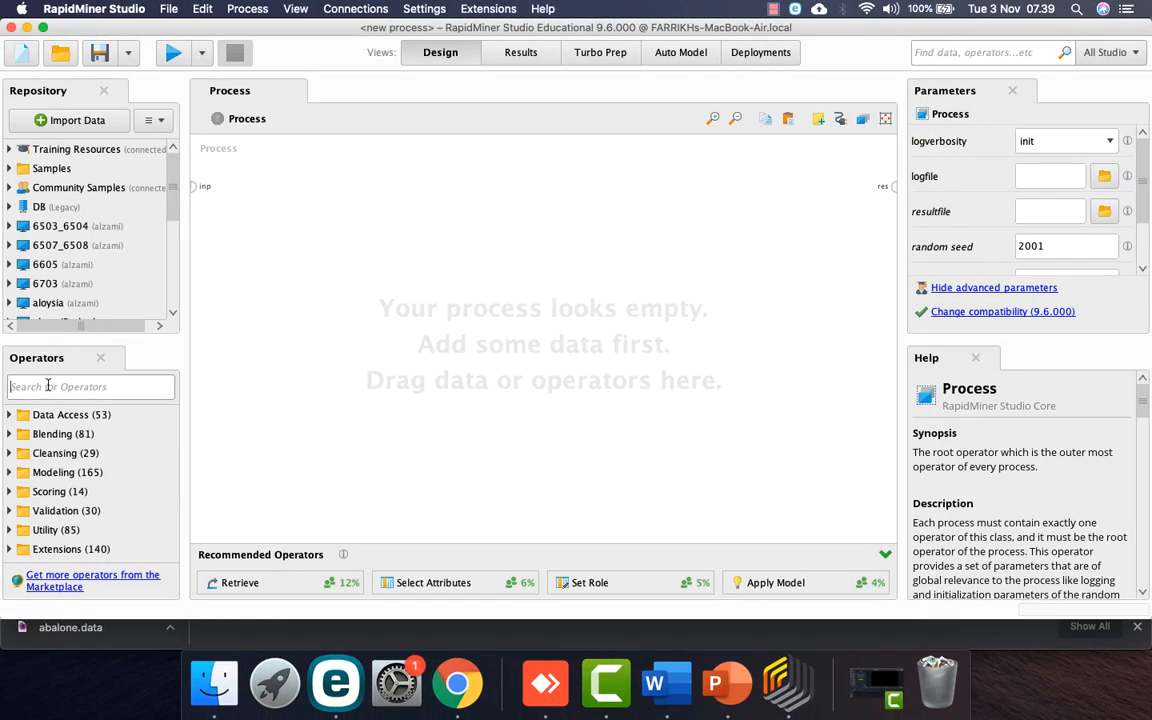
Step: Search for 'read csv' and place a Read CSV operator on the process canvas
{"action": "type", "text": "read csv"}
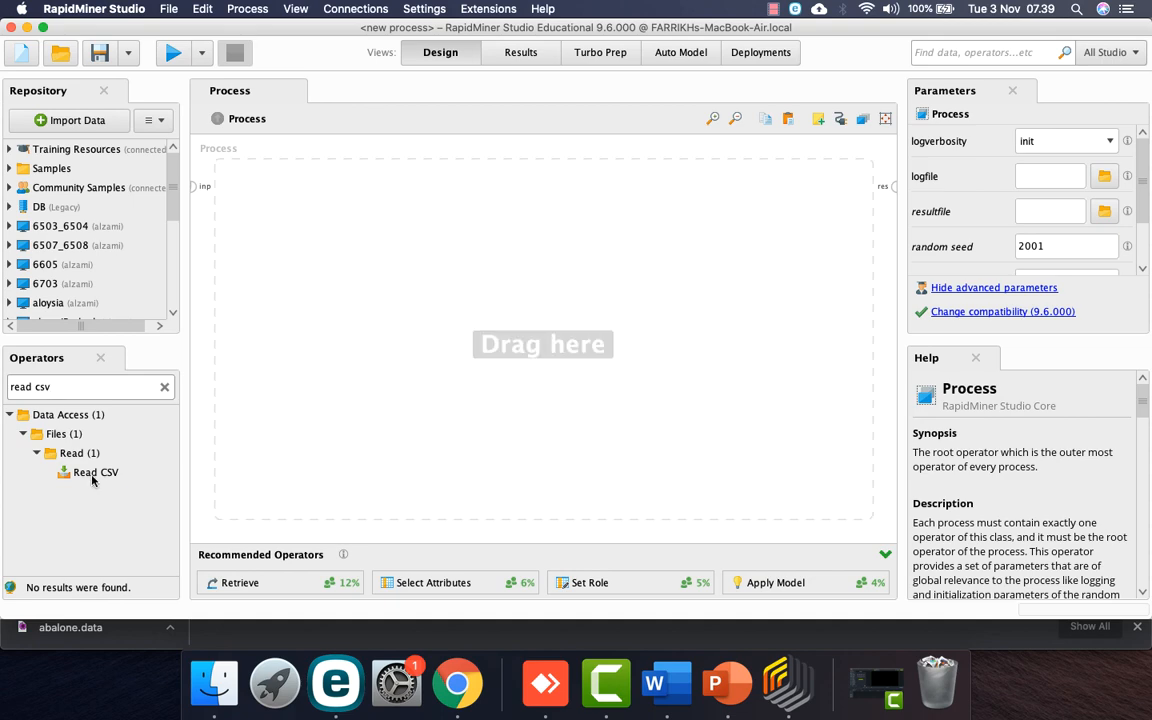
{"action": "left_click_drag", "start_coordinate": [80, 472], "coordinate": [268, 210]}
{"action": "key", "text": "ctrl+Right"}
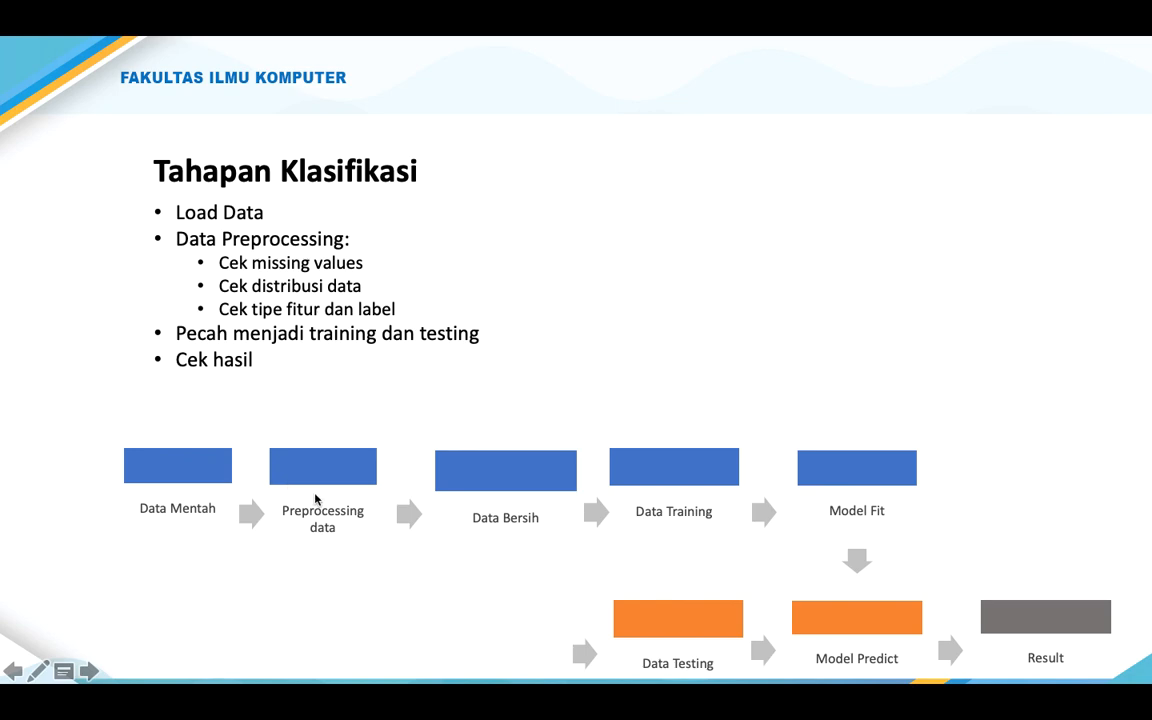
{"action": "key", "text": "ctrl+Left"}
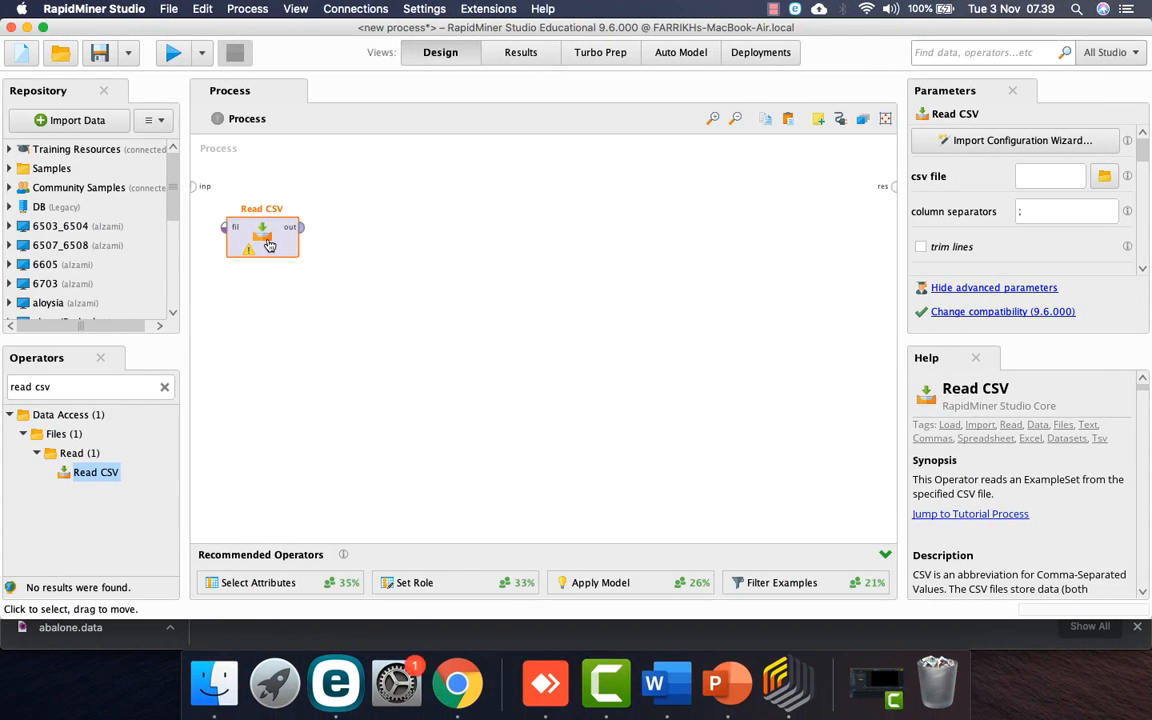
Step: In the import wizard, pick abalone.data from Downloads using All Files, and continue to the preview
{"action": "left_click", "coordinate": [1003, 141]}
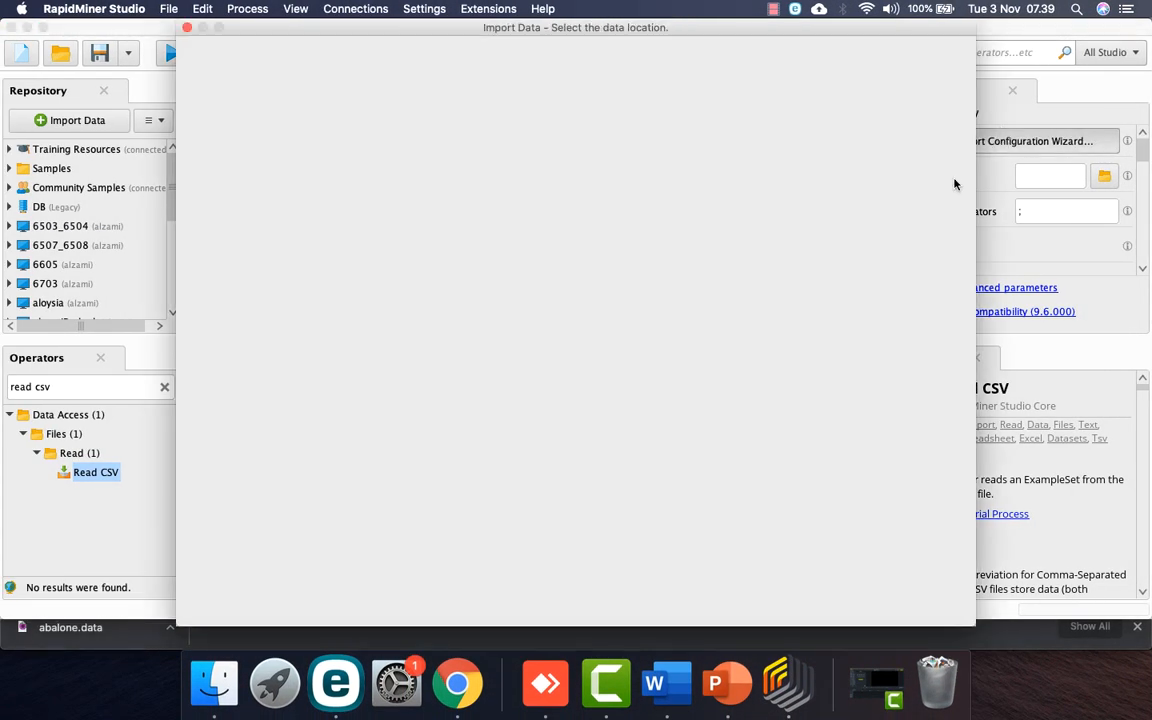
{"action": "double_click", "coordinate": [363, 238]}
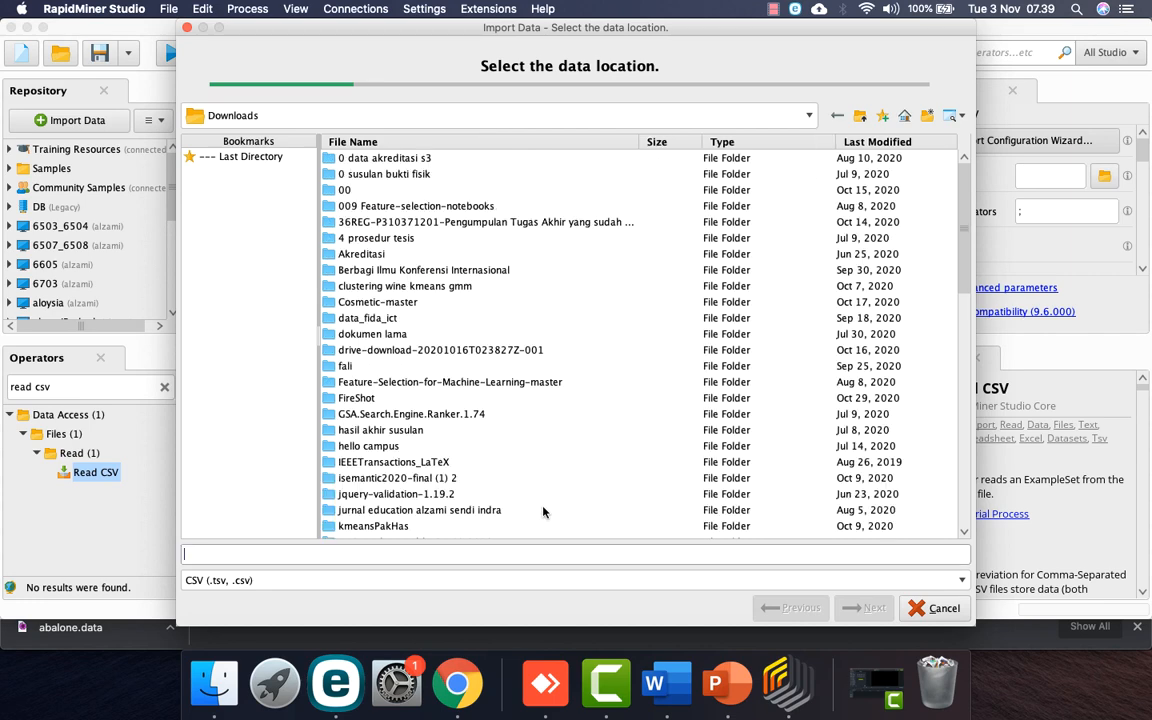
{"action": "left_click", "coordinate": [542, 583]}
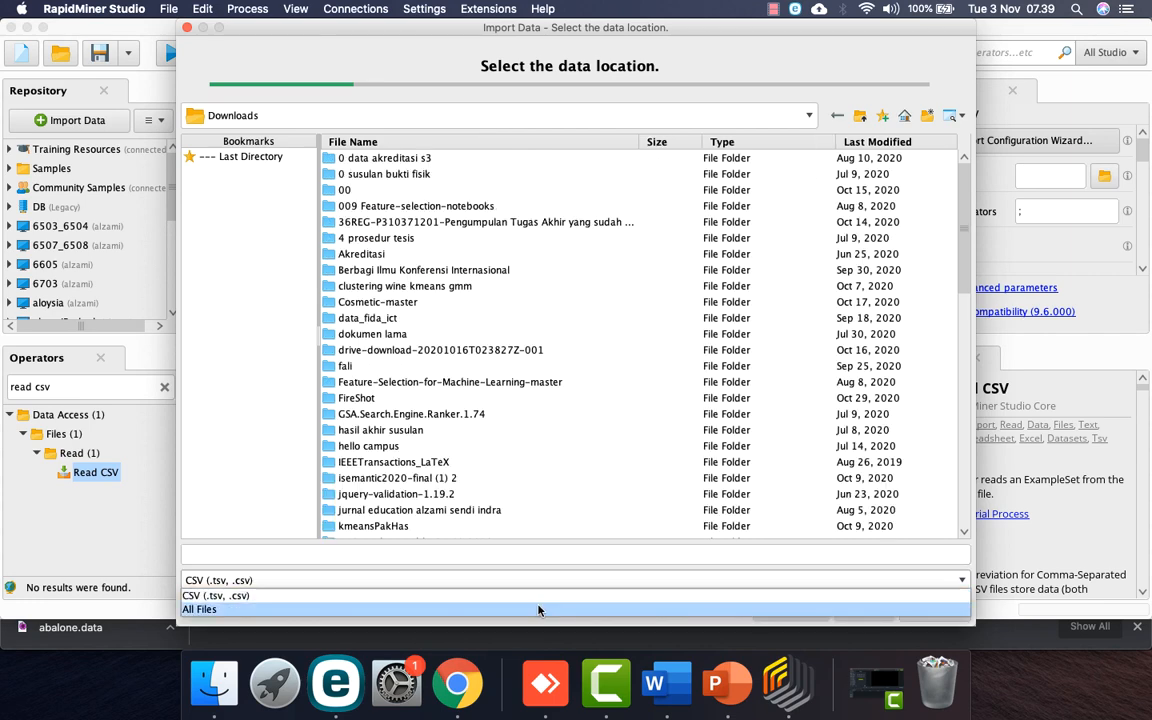
{"action": "left_click", "coordinate": [538, 609]}
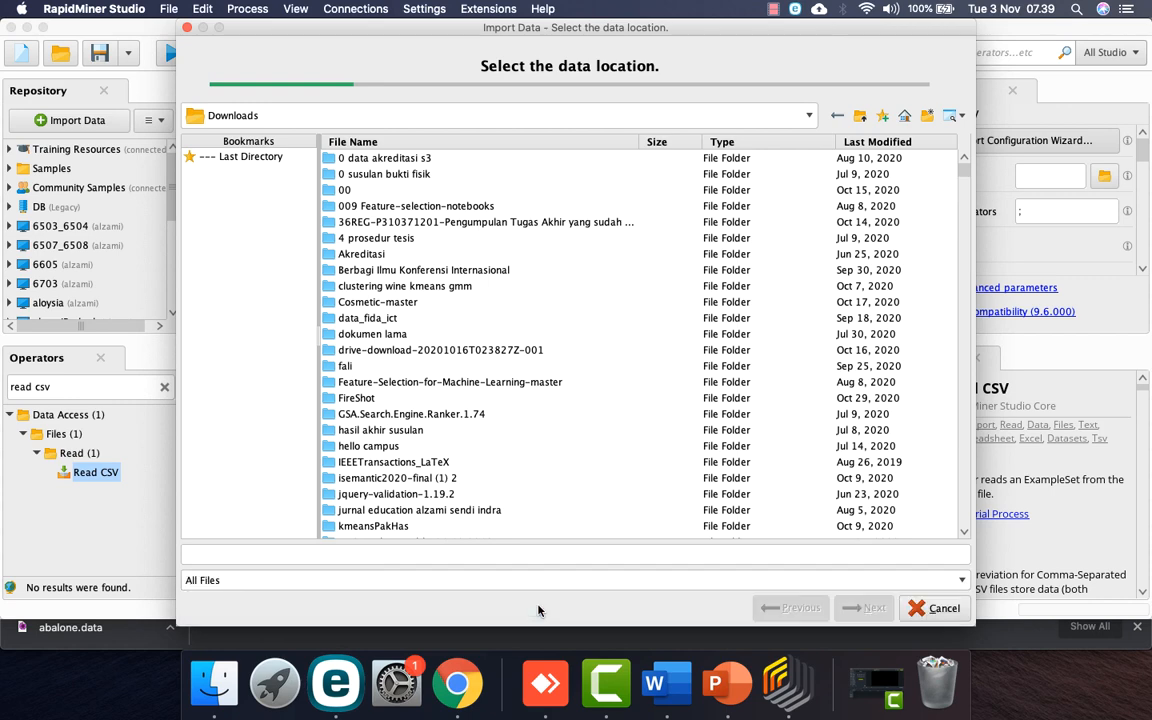
{"action": "left_click", "coordinate": [871, 143]}
{"action": "left_click", "coordinate": [871, 143]}
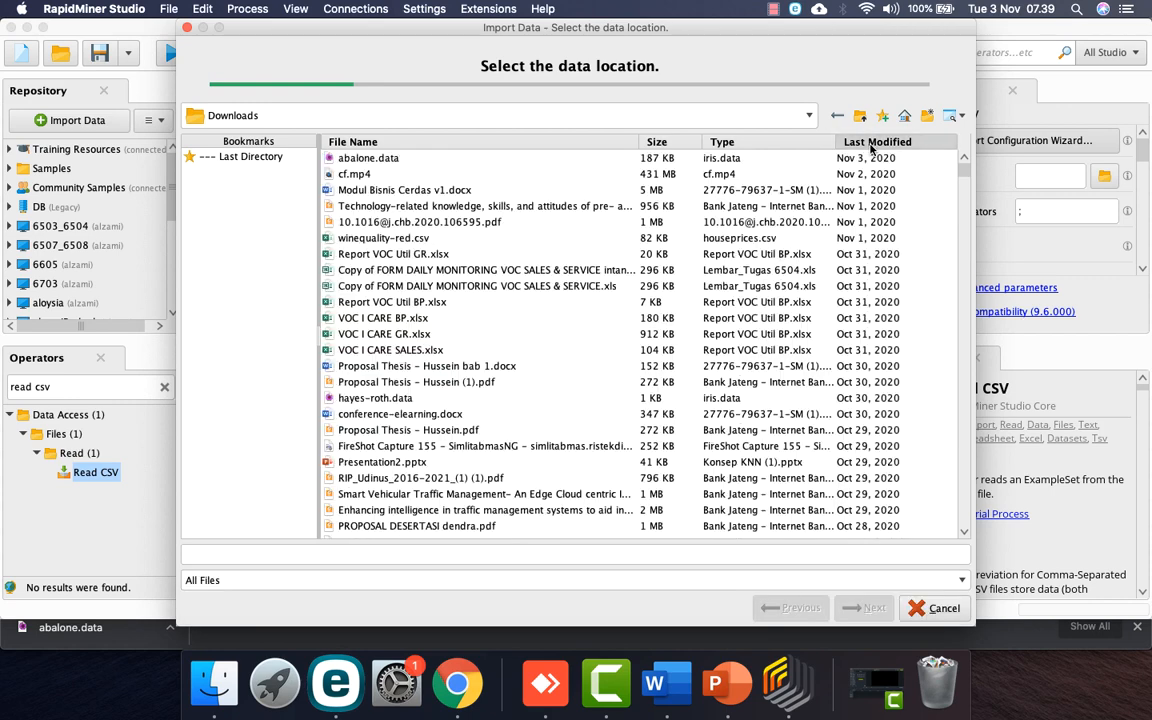
{"action": "left_click", "coordinate": [335, 156]}
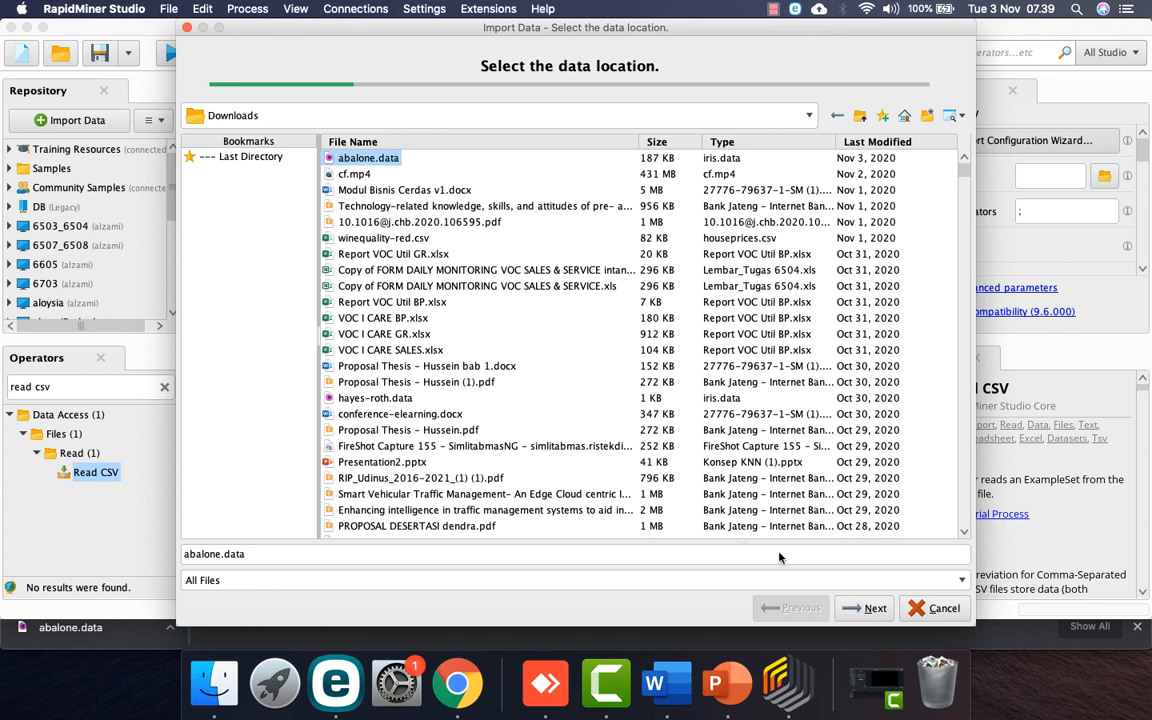
{"action": "left_click", "coordinate": [871, 609]}
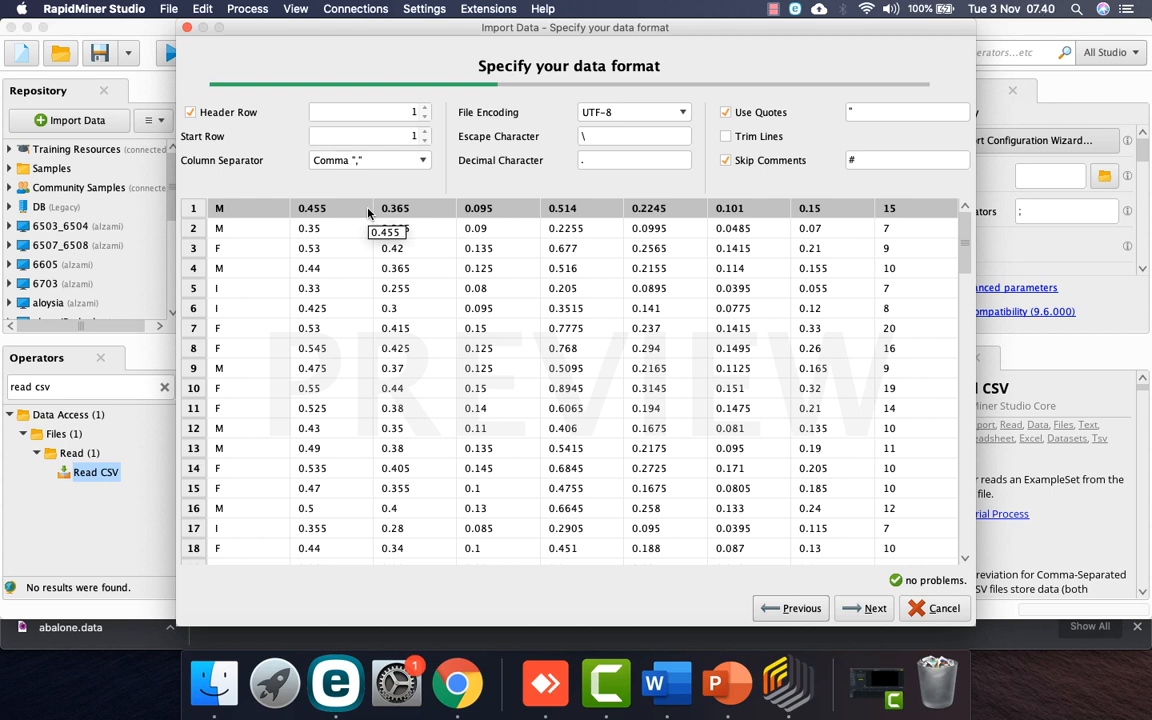
Step: Turn off the header row, set the column separator to comma, and continue to column formatting
{"action": "left_click", "coordinate": [219, 114]}
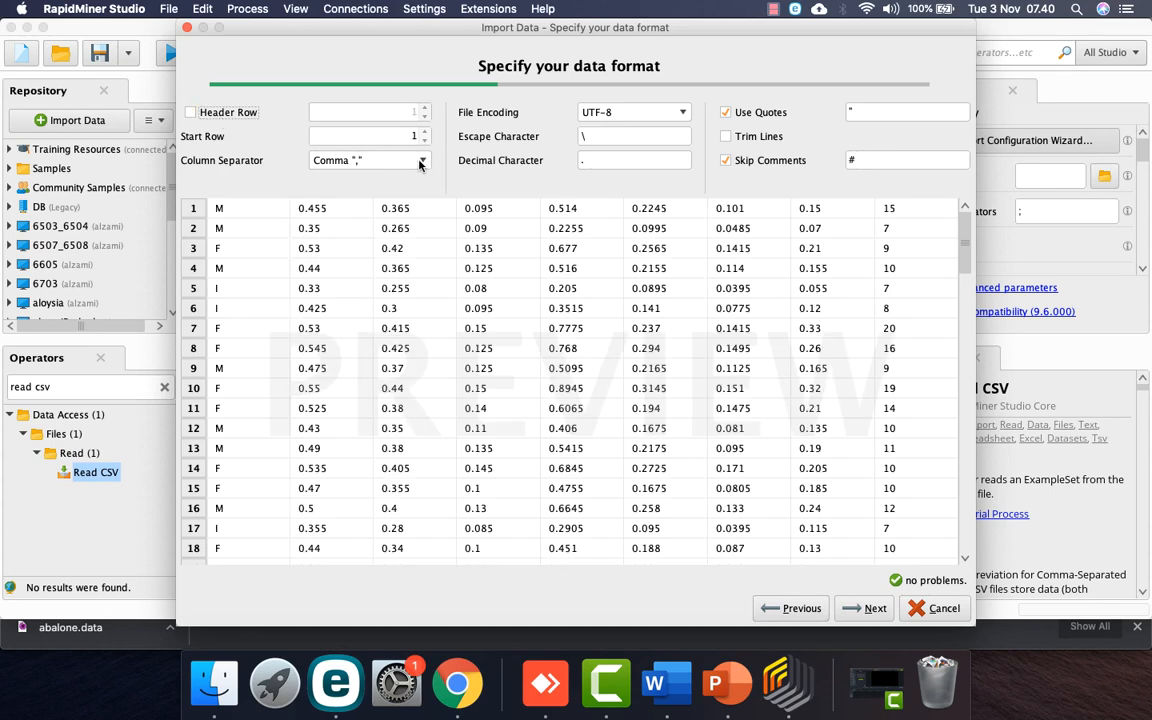
{"action": "left_click", "coordinate": [420, 162]}
{"action": "left_click", "coordinate": [415, 186]}
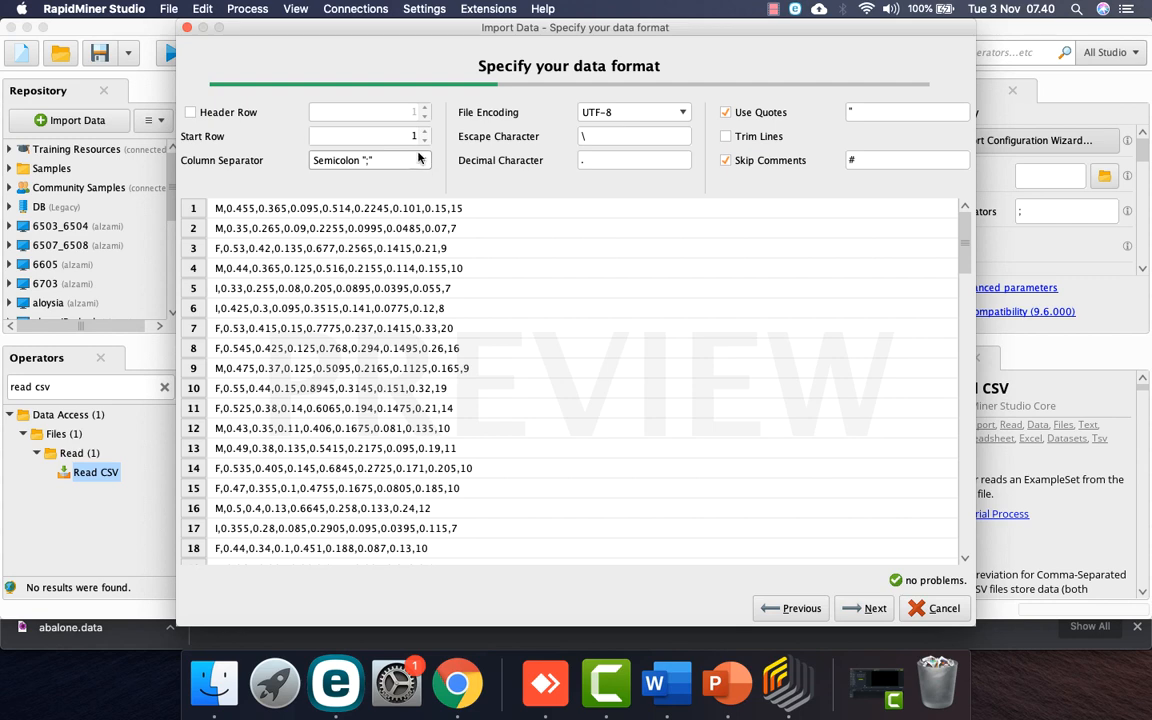
{"action": "left_click", "coordinate": [421, 160]}
{"action": "left_click", "coordinate": [380, 172]}
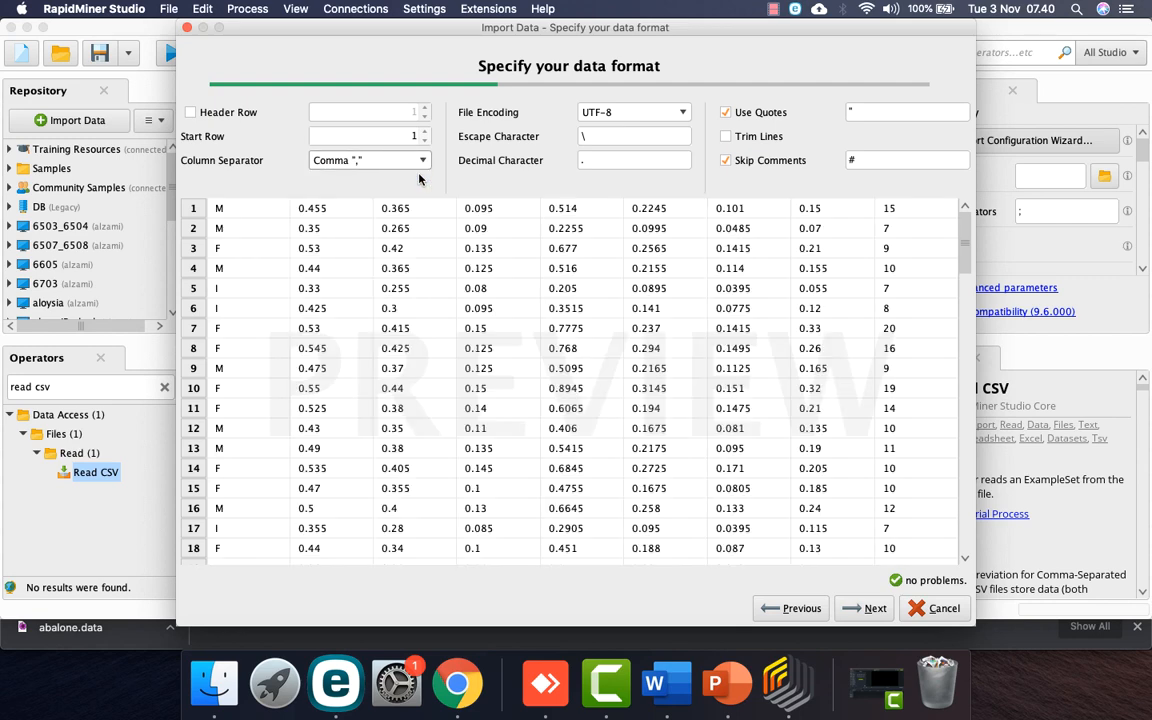
{"action": "left_click", "coordinate": [866, 609]}
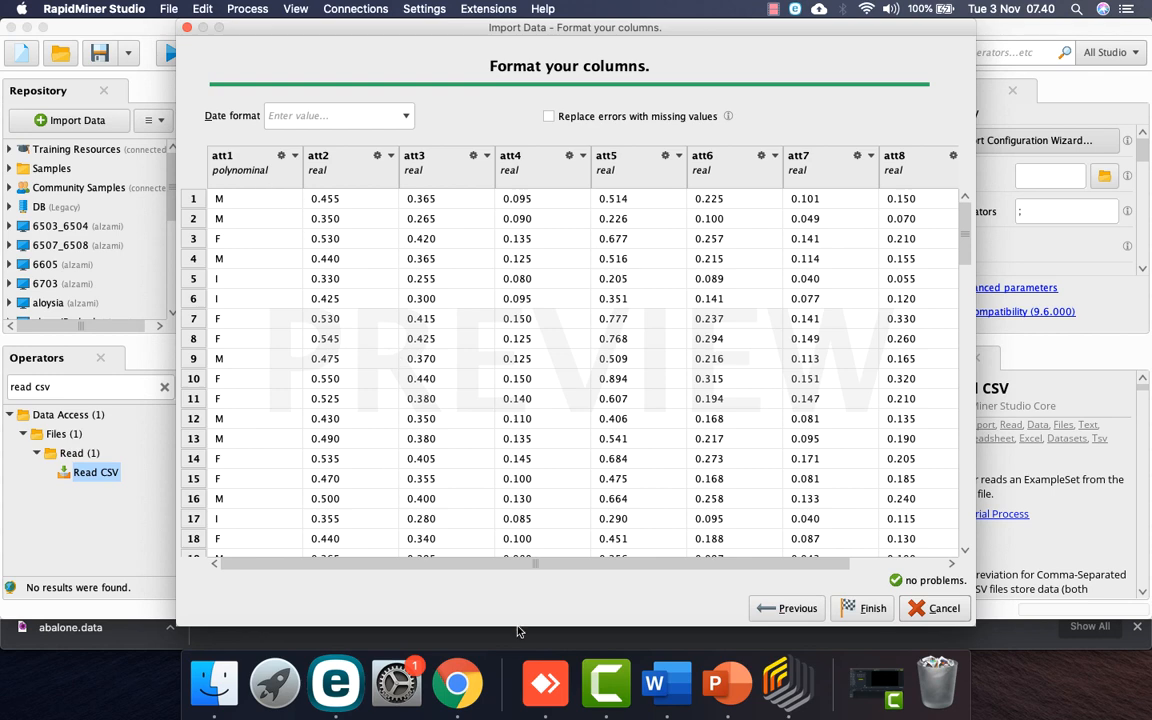
Step: Check the Abalone attribute list, then rename column att1 to 'Sex'
{"action": "left_click", "coordinate": [467, 688]}
{"action": "scroll", "coordinate": [463, 440], "scroll_direction": "down", "scroll_amount": 3}
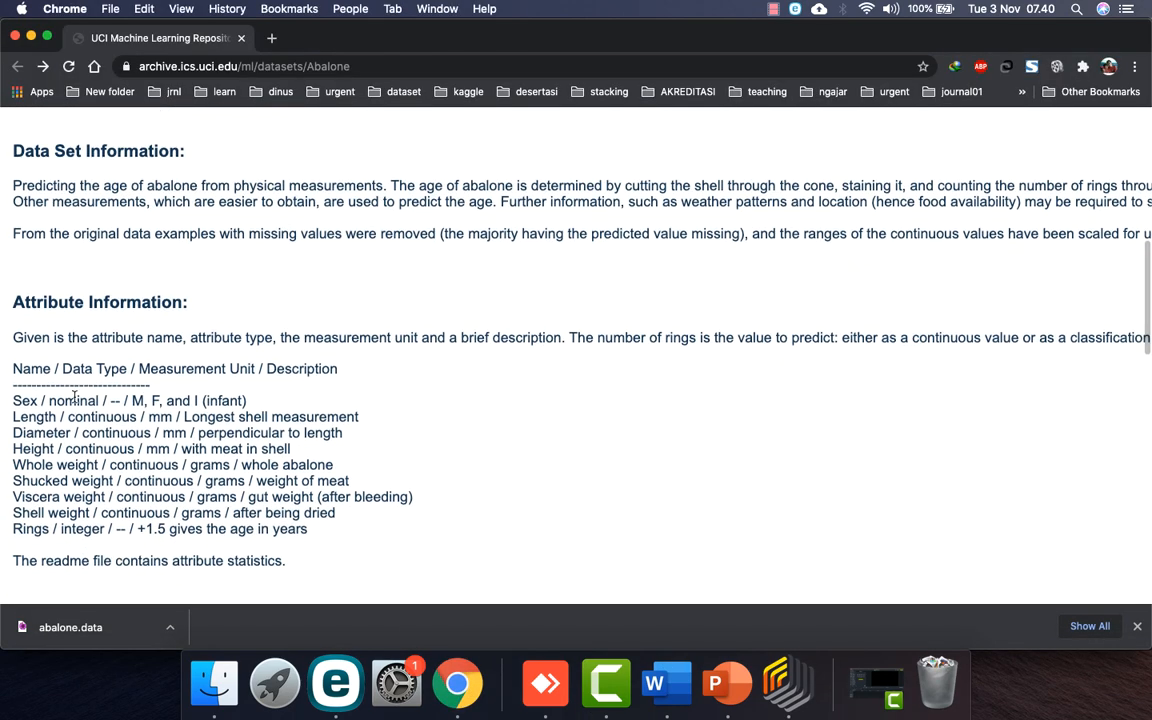
{"action": "left_click", "coordinate": [785, 684]}
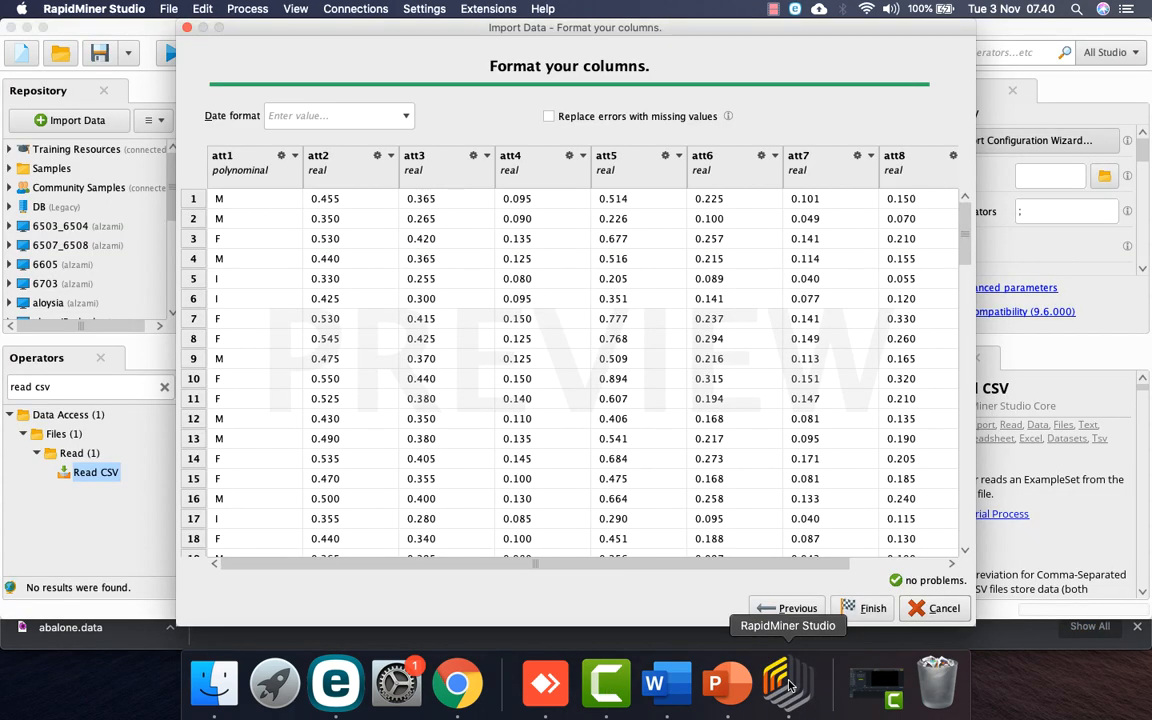
{"action": "left_click", "coordinate": [295, 158]}
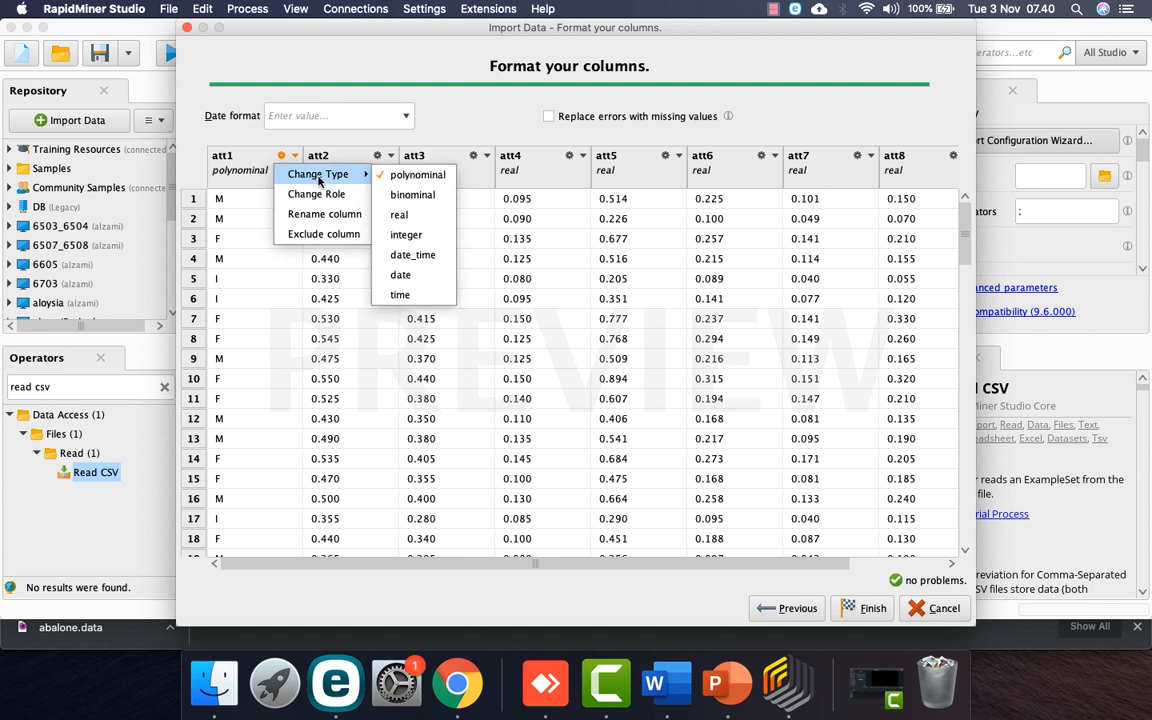
{"action": "left_click", "coordinate": [330, 216]}
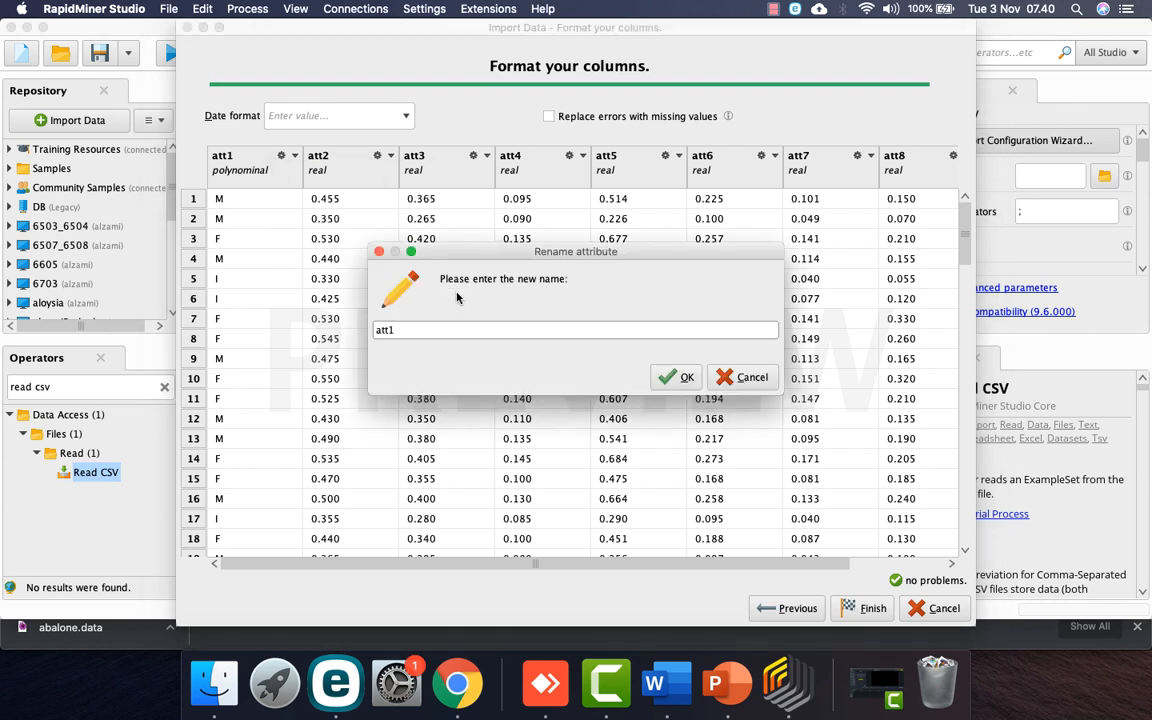
{"action": "type", "text": "Sex"}
{"action": "left_click", "coordinate": [668, 377]}
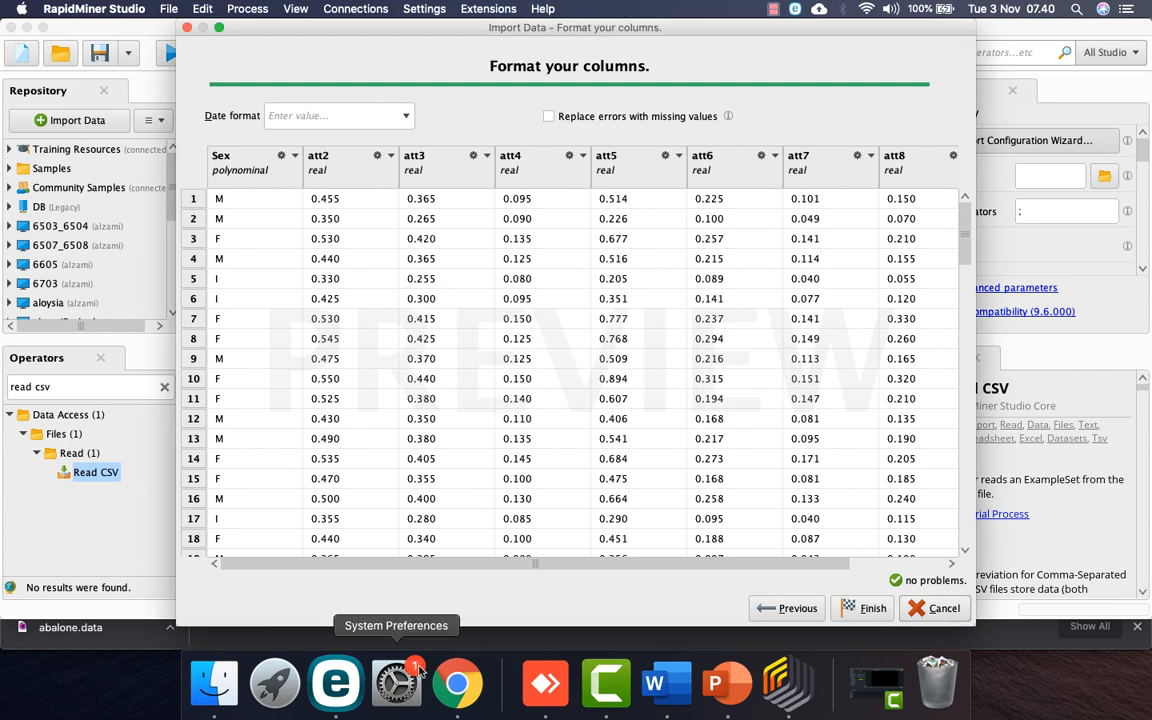
Step: Rename att2 to 'Length' and att3 to 'Diameter'
{"action": "left_click", "coordinate": [456, 683]}
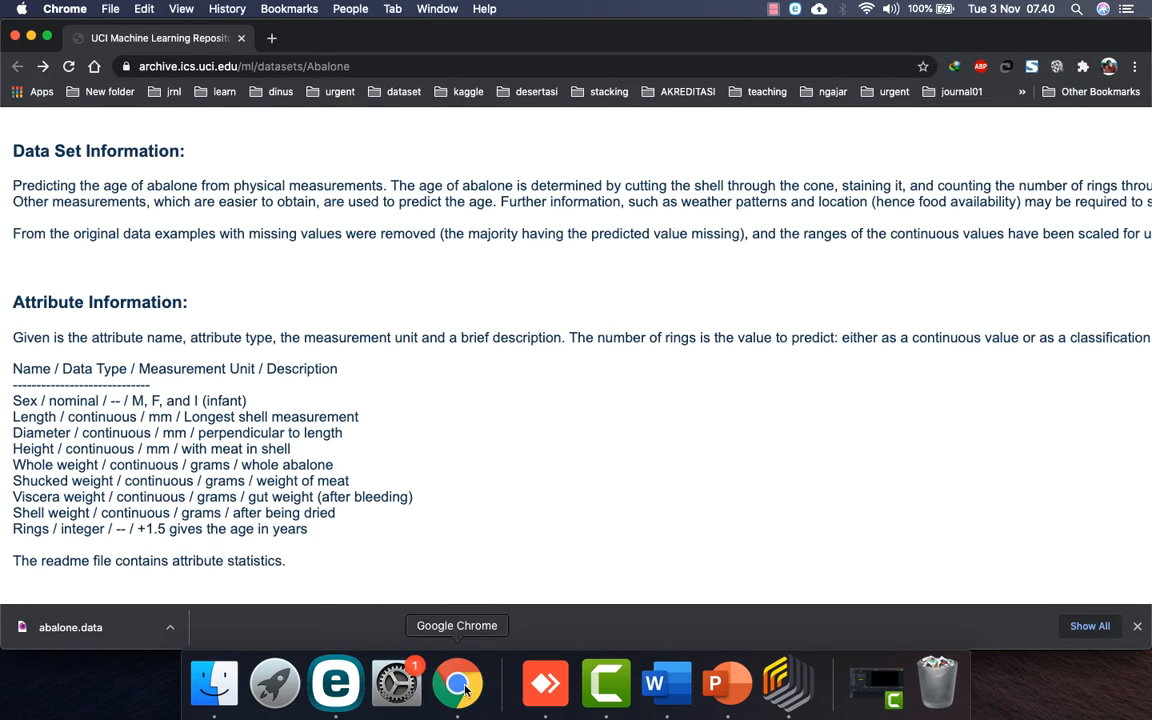
{"action": "left_click", "coordinate": [788, 683]}
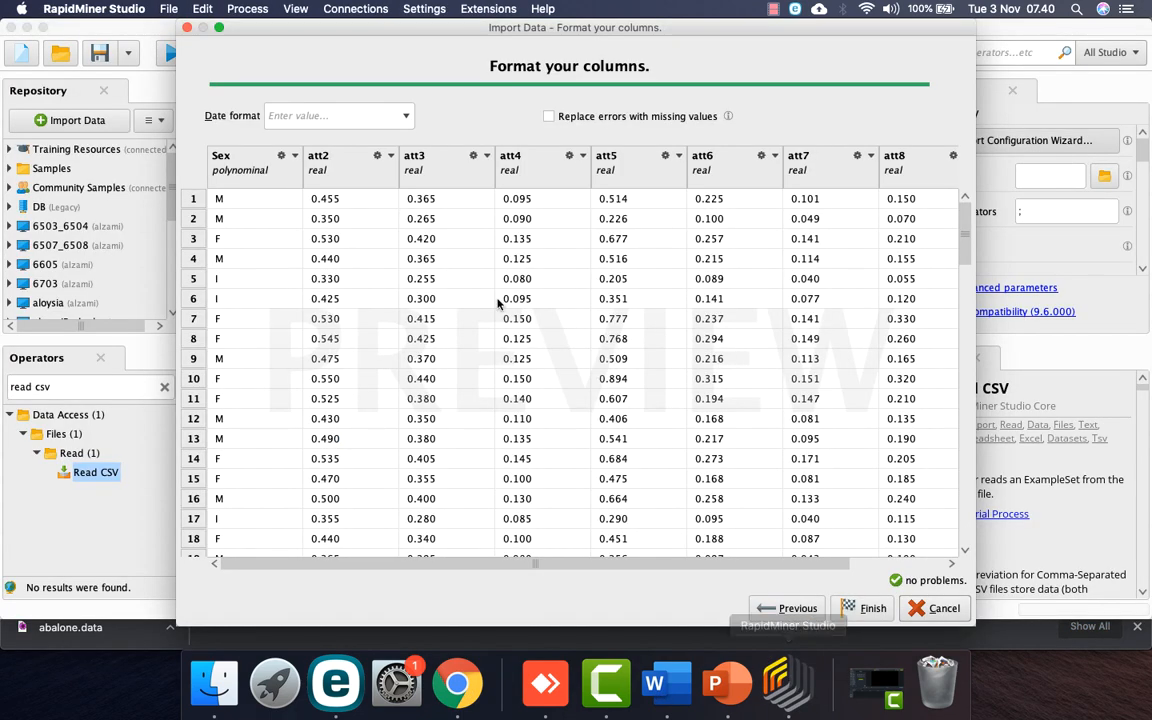
{"action": "left_click", "coordinate": [390, 156]}
{"action": "left_click", "coordinate": [411, 213]}
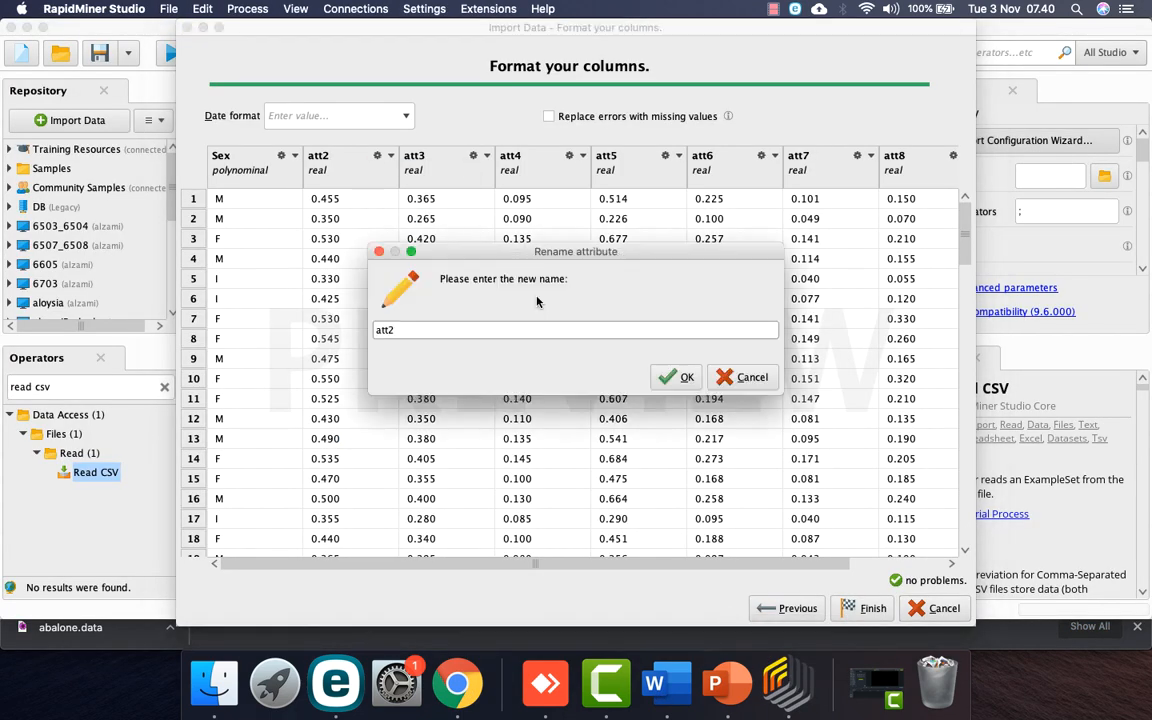
{"action": "key", "text": "super+a"}
{"action": "type", "text": "Le"}
{"action": "key", "text": "Return"}
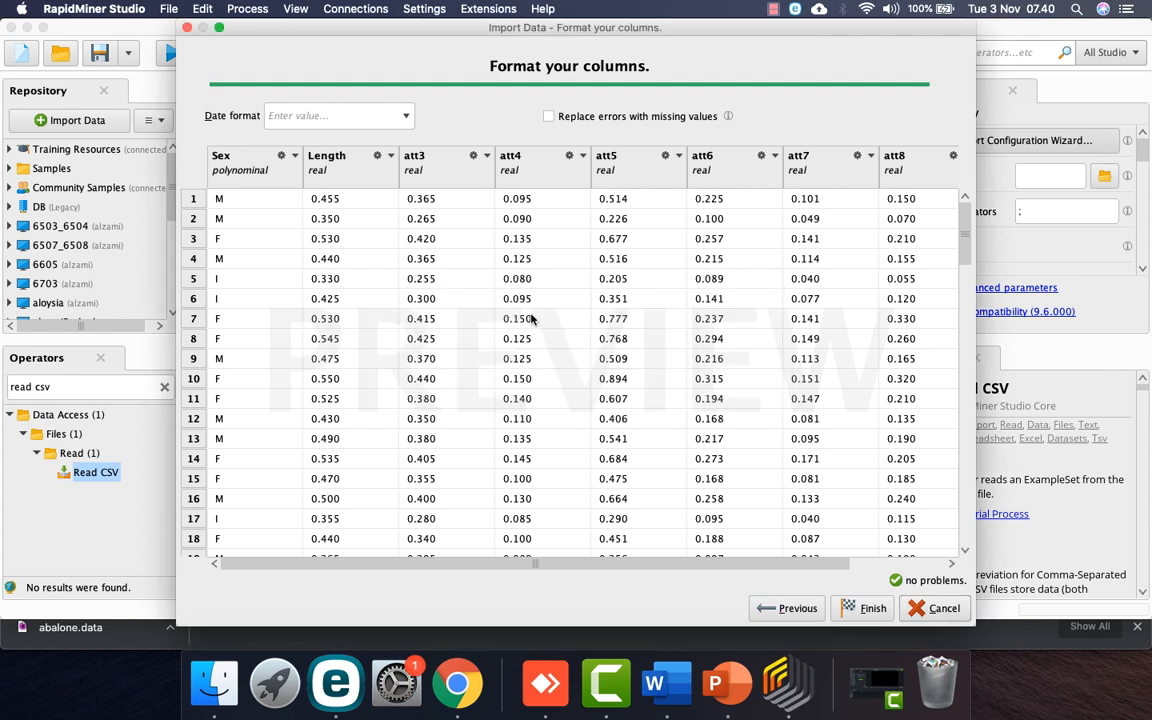
{"action": "left_click", "coordinate": [487, 156]}
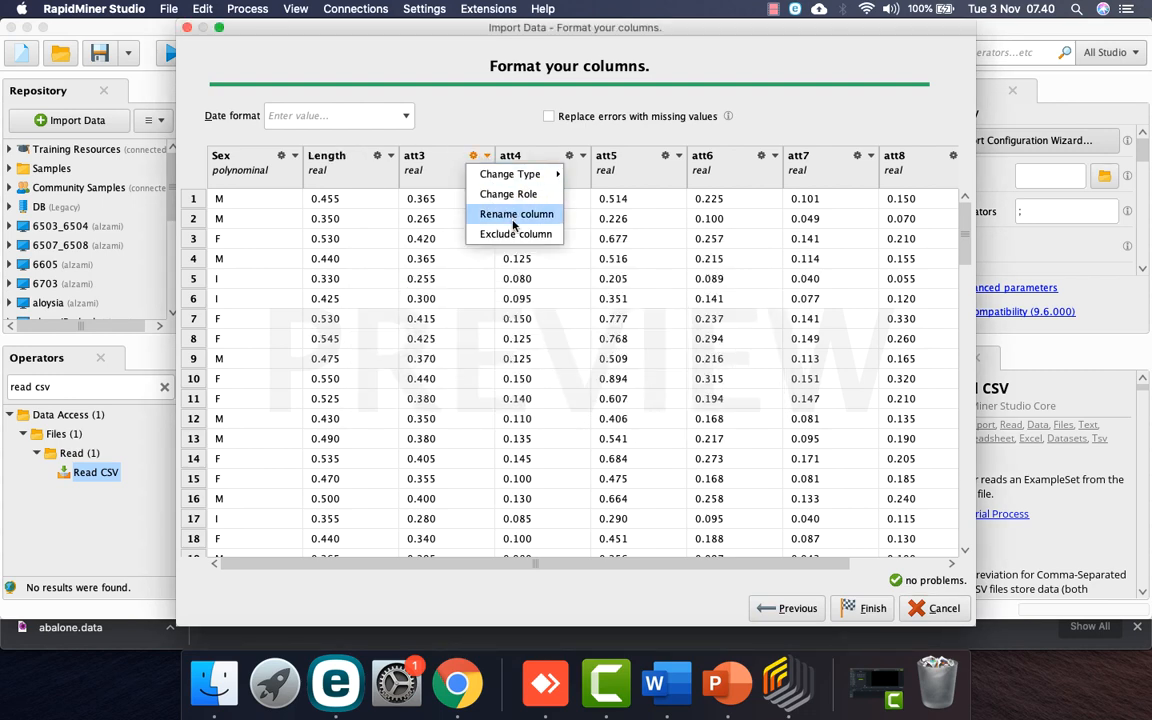
{"action": "left_click", "coordinate": [509, 213]}
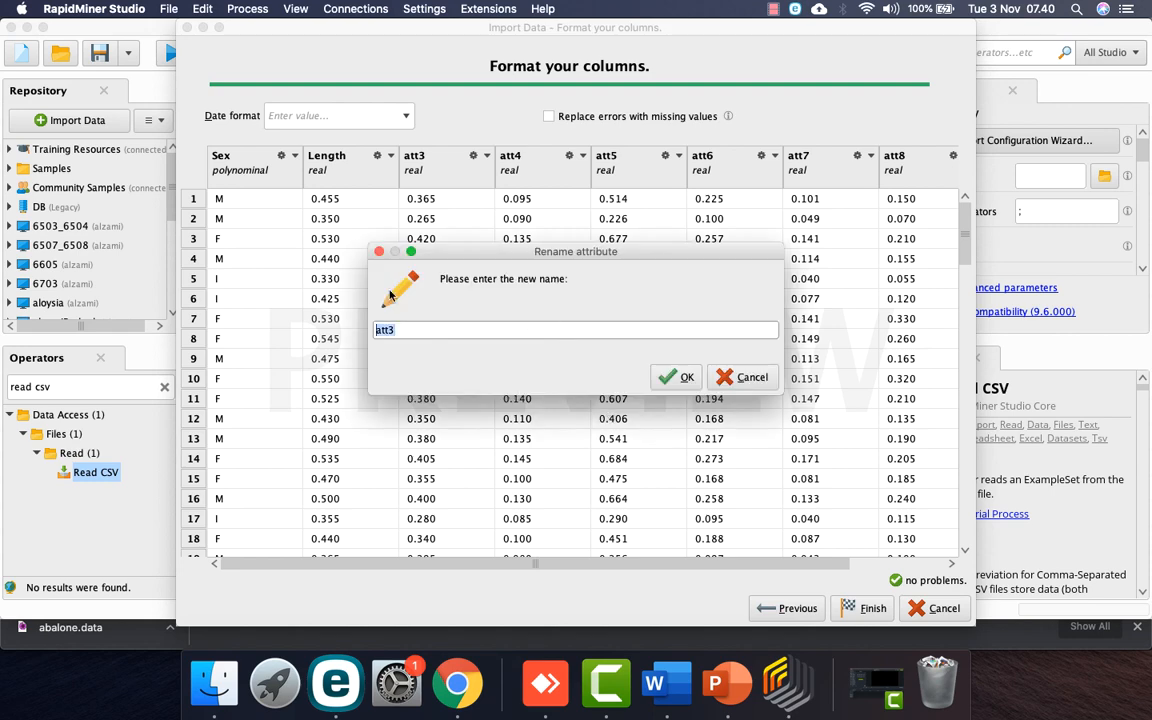
{"action": "type", "text": "Diameter"}
{"action": "key", "text": "Return"}
Step: Rename att4 to 'Height' and att5 to the whole-weight name
{"action": "left_click", "coordinate": [456, 683]}
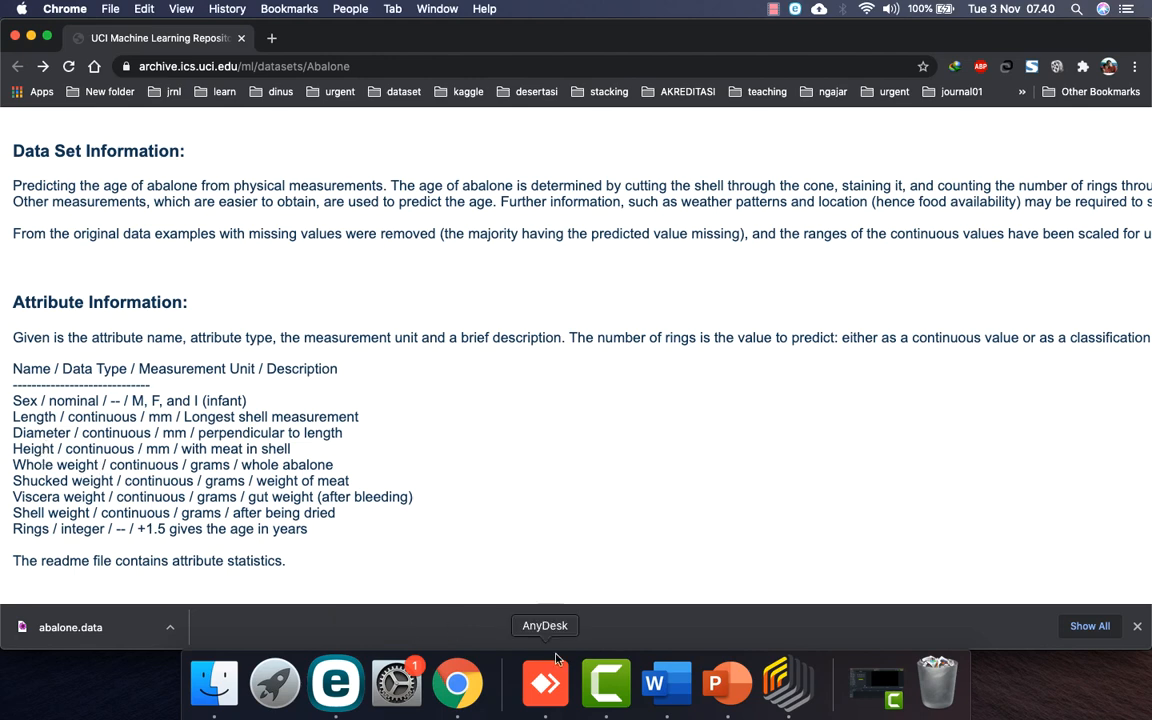
{"action": "left_click", "coordinate": [785, 683]}
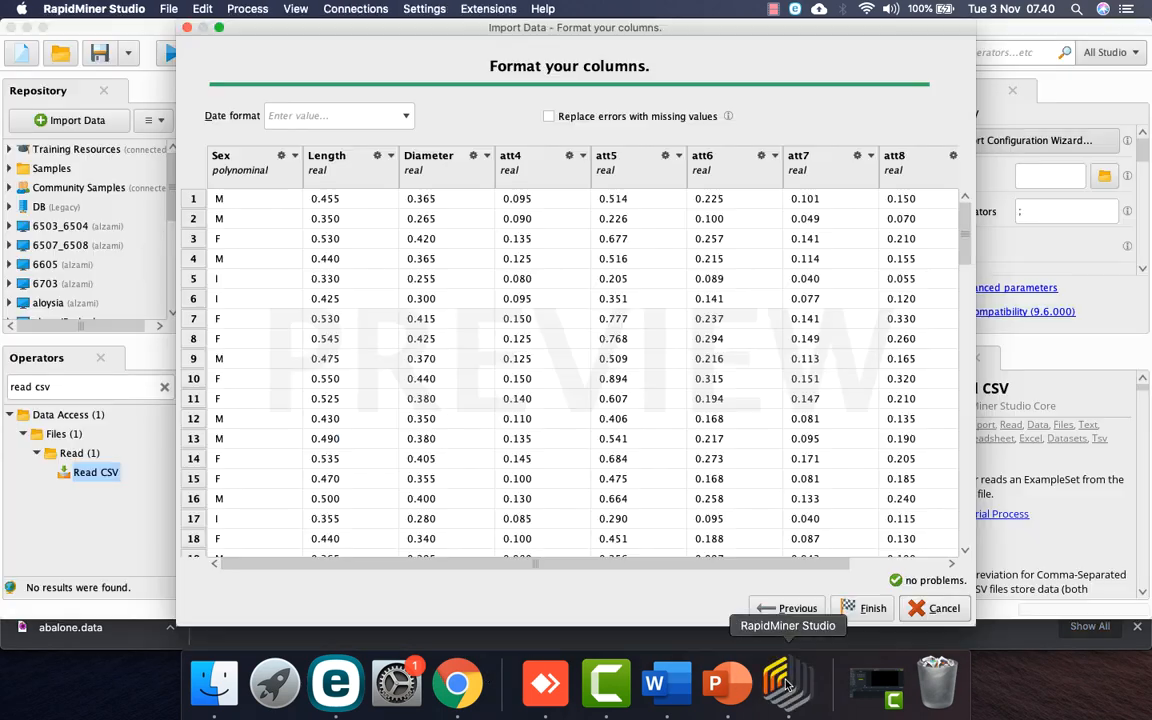
{"action": "left_click", "coordinate": [576, 157]}
{"action": "left_click", "coordinate": [533, 191]}
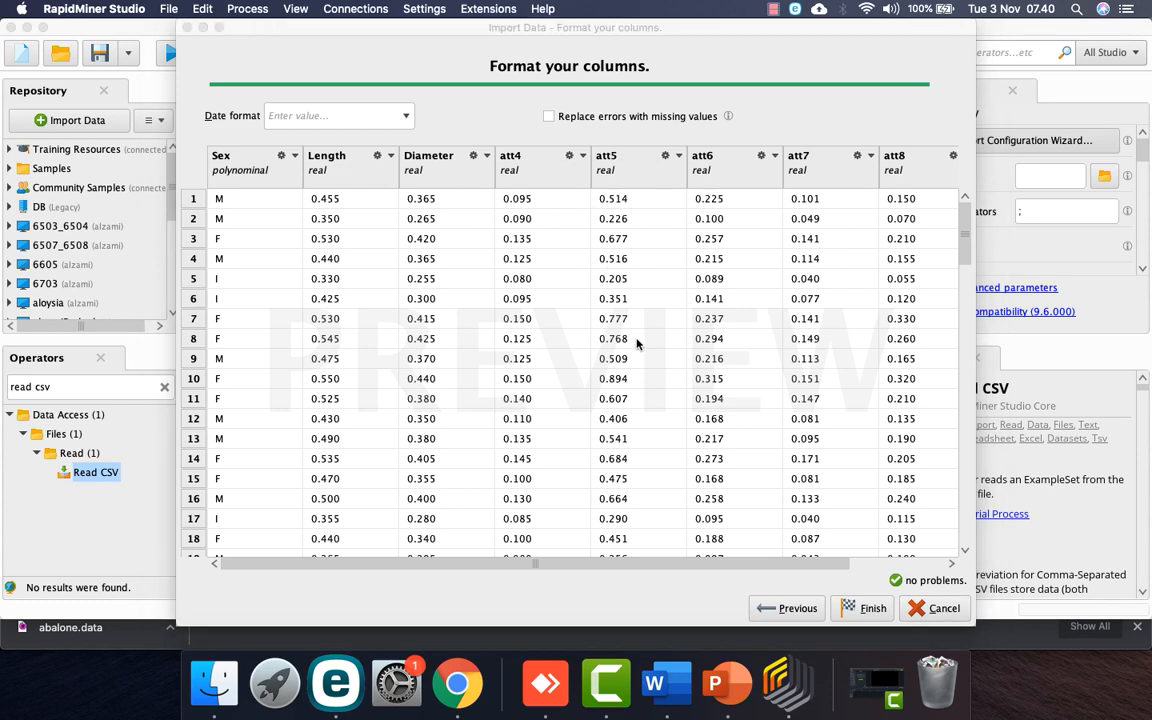
{"action": "key", "text": "super+a"}
{"action": "type", "text": "He"}
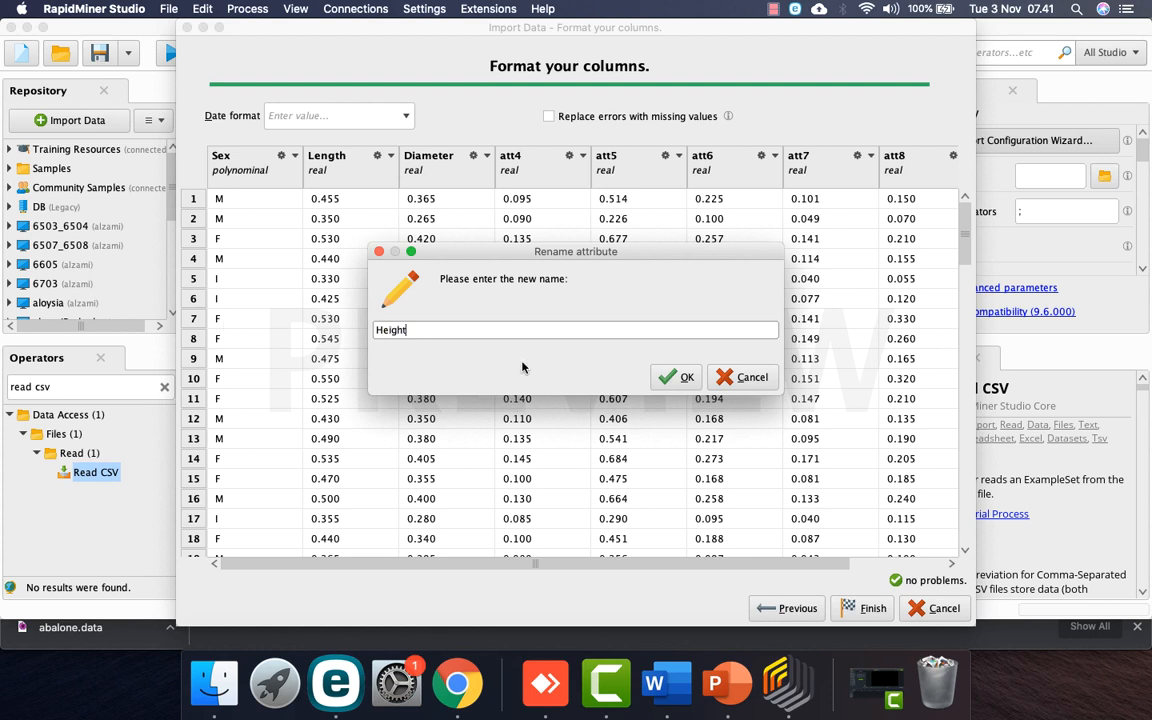
{"action": "left_click", "coordinate": [680, 377]}
{"action": "left_click", "coordinate": [684, 157]}
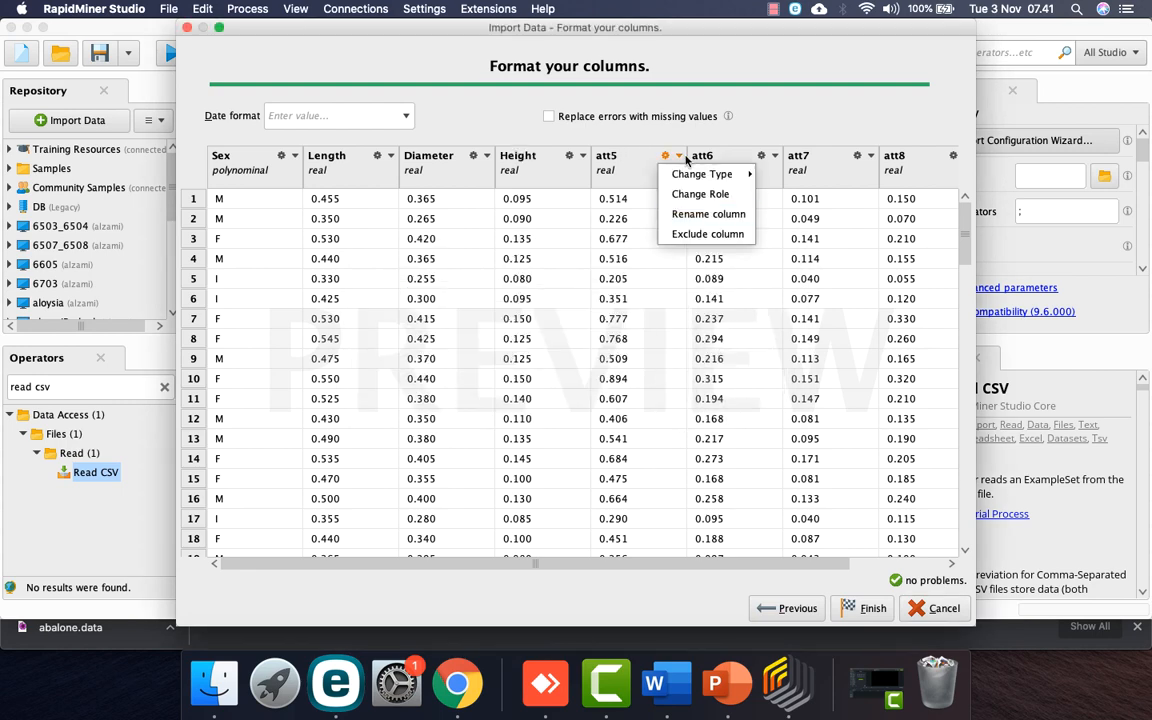
{"action": "left_click", "coordinate": [708, 214]}
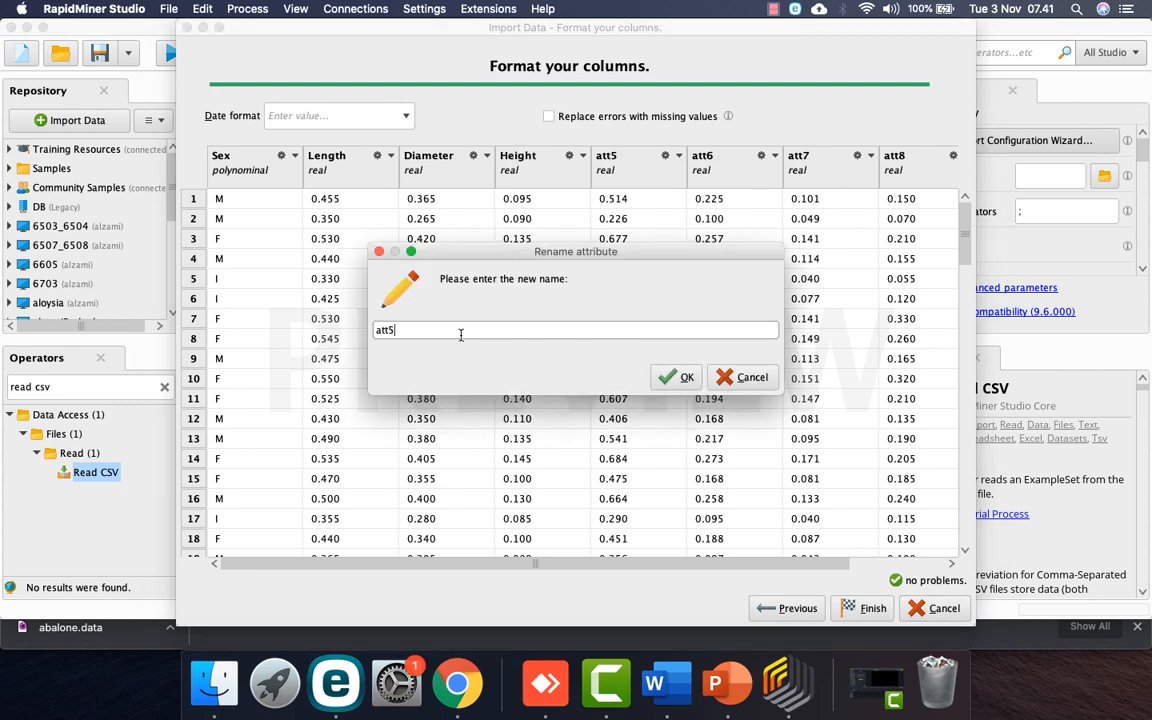
{"action": "double_click", "coordinate": [390, 330]}
{"action": "type", "text": "W"}
{"action": "key", "text": "Return"}
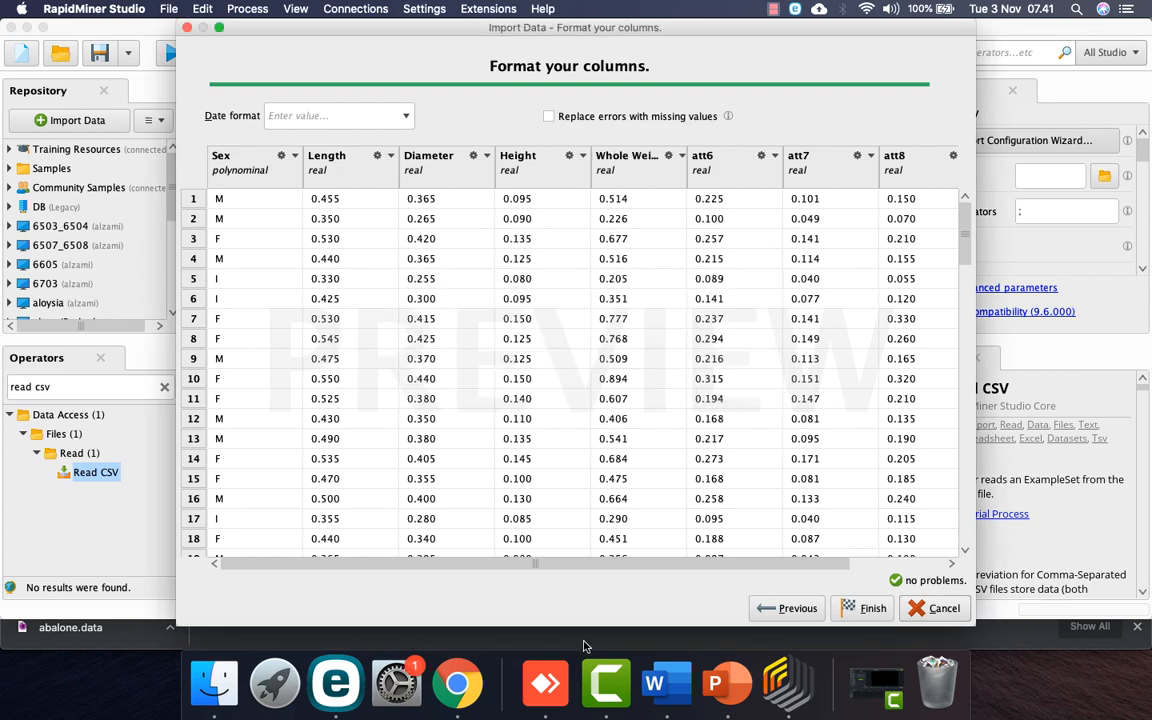
Step: Rename att6 to 'Shucked Weigth' and att7 to 'Viscera Weight'
{"action": "left_click", "coordinate": [457, 697]}
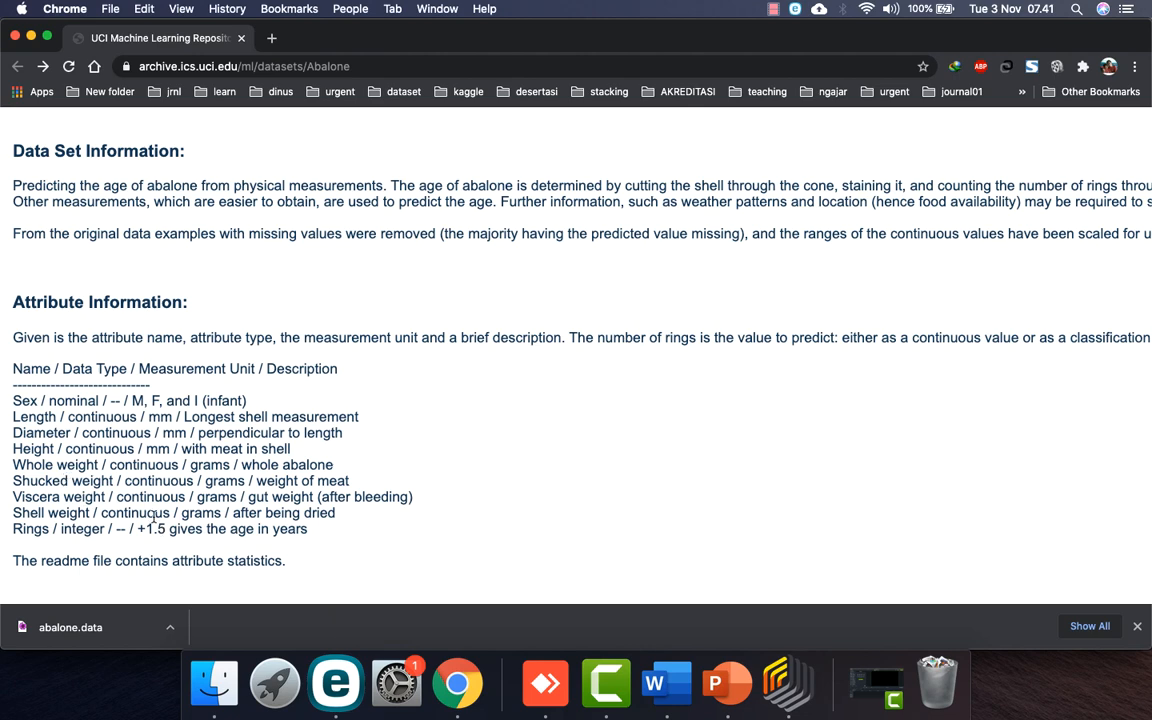
{"action": "left_click", "coordinate": [788, 683]}
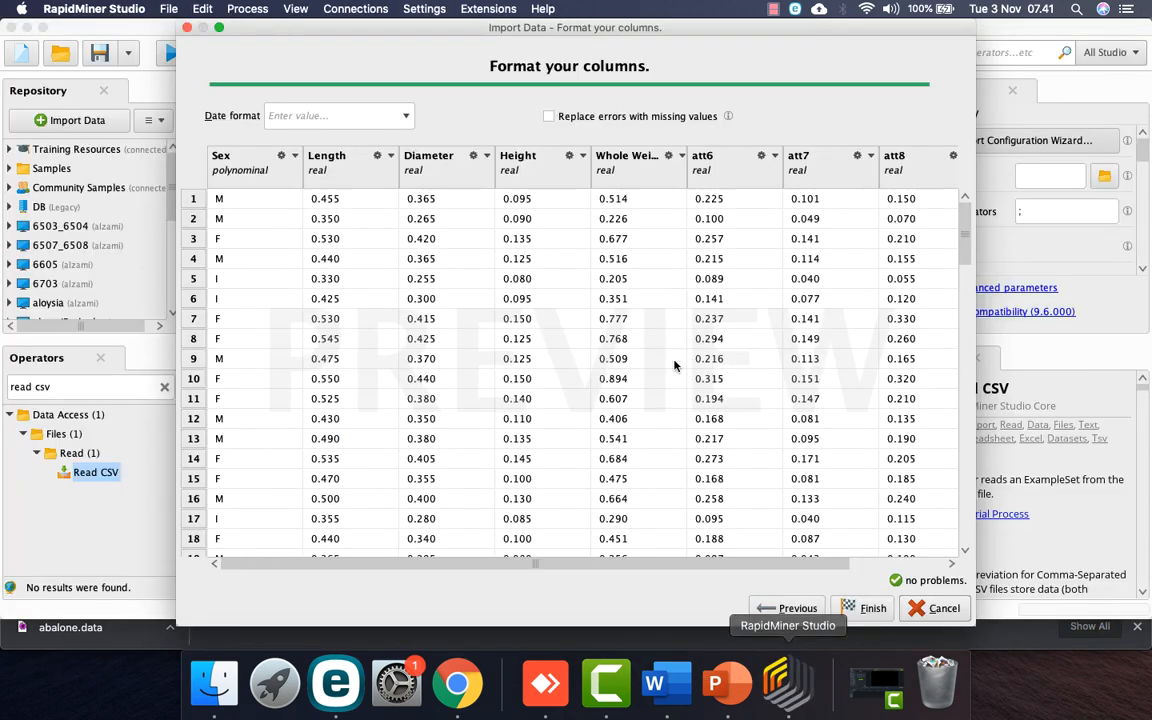
{"action": "left_click", "coordinate": [681, 156]}
{"action": "left_click", "coordinate": [774, 156]}
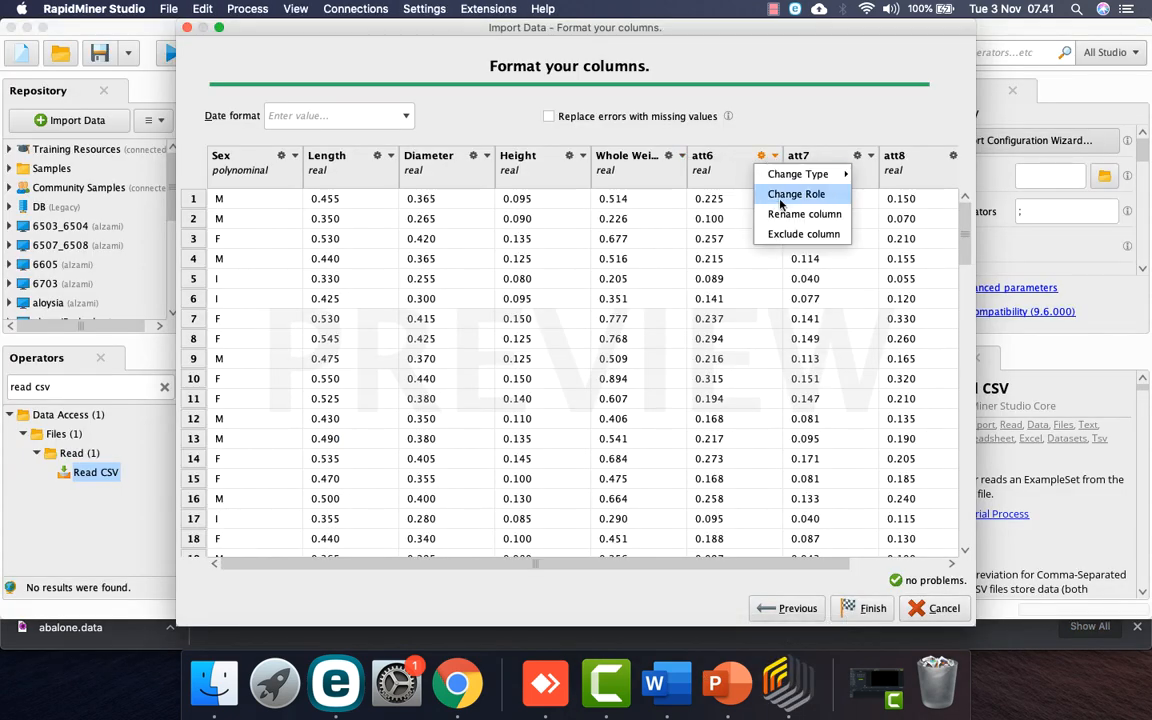
{"action": "left_click", "coordinate": [806, 215]}
{"action": "left_click_drag", "start_coordinate": [470, 324], "coordinate": [319, 329]}
{"action": "type", "text": "Shucked"}
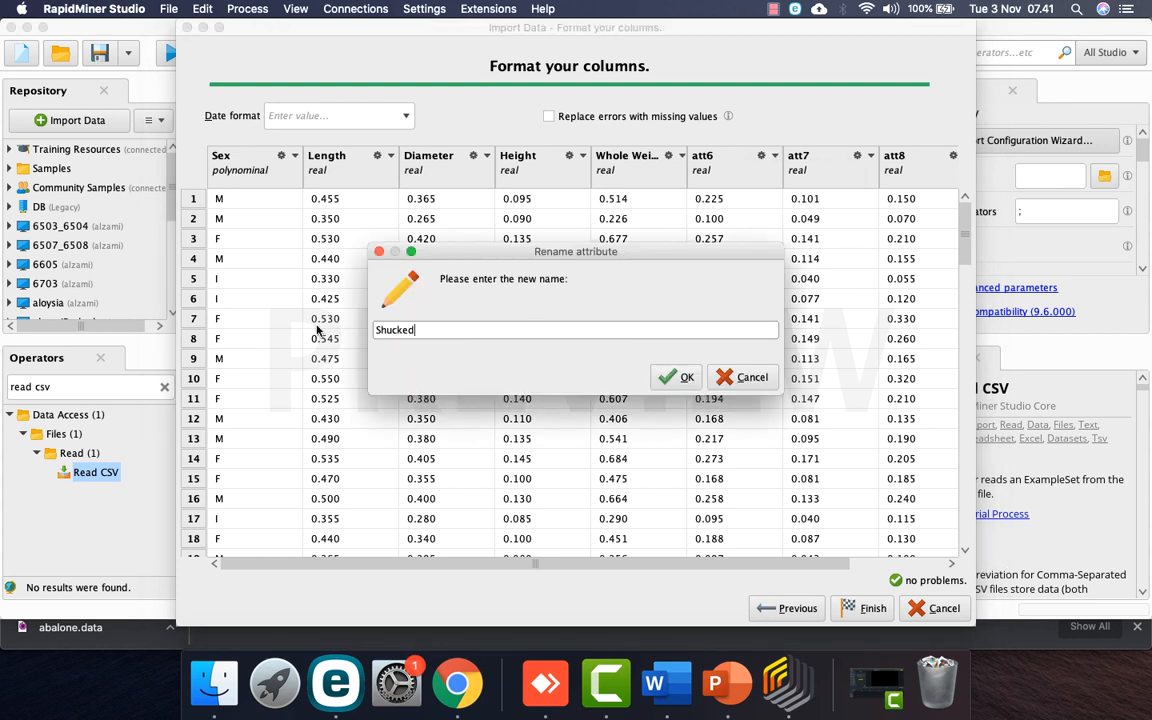
{"action": "type", "text": " Weigth"}
{"action": "left_click", "coordinate": [676, 377]}
{"action": "left_click", "coordinate": [871, 156]}
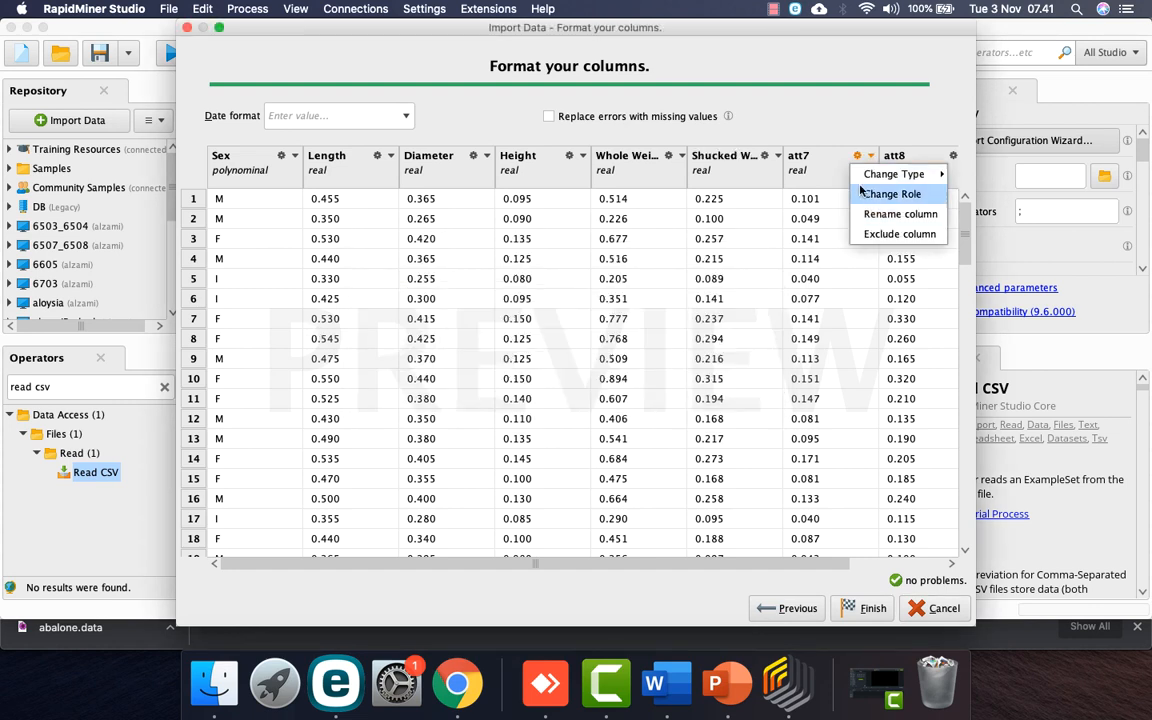
{"action": "left_click", "coordinate": [880, 213]}
{"action": "double_click", "coordinate": [437, 331]}
{"action": "type", "text": "V"}
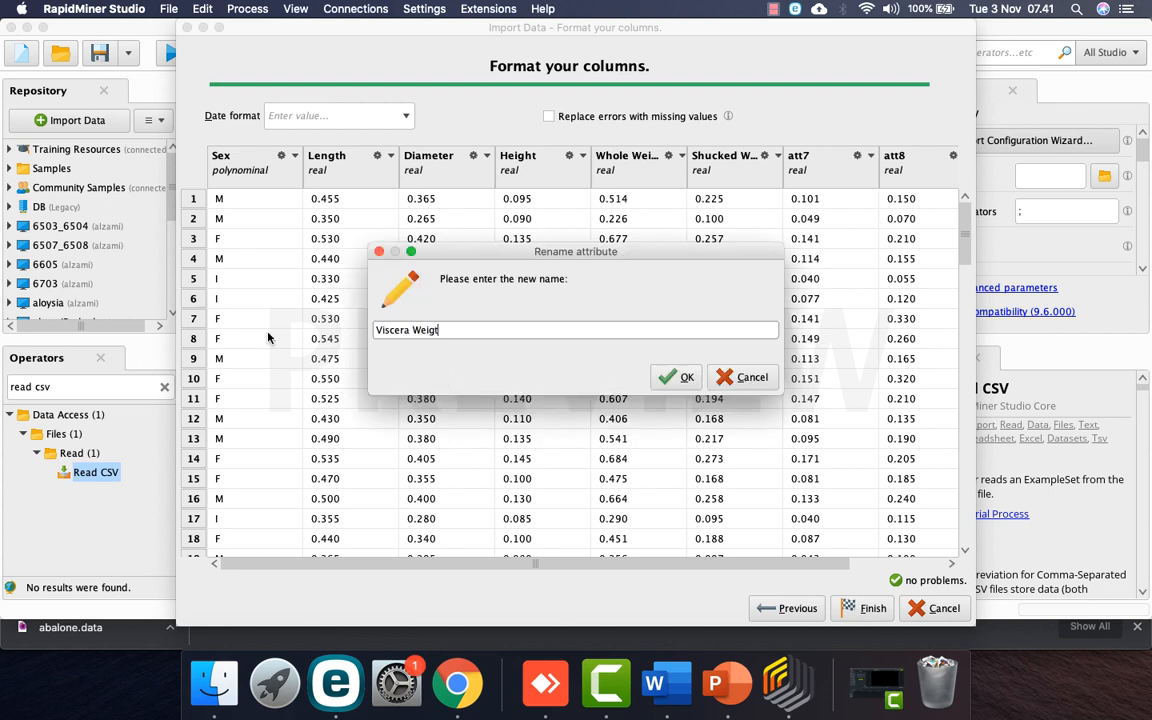
{"action": "type", "text": "iscera Weight"}
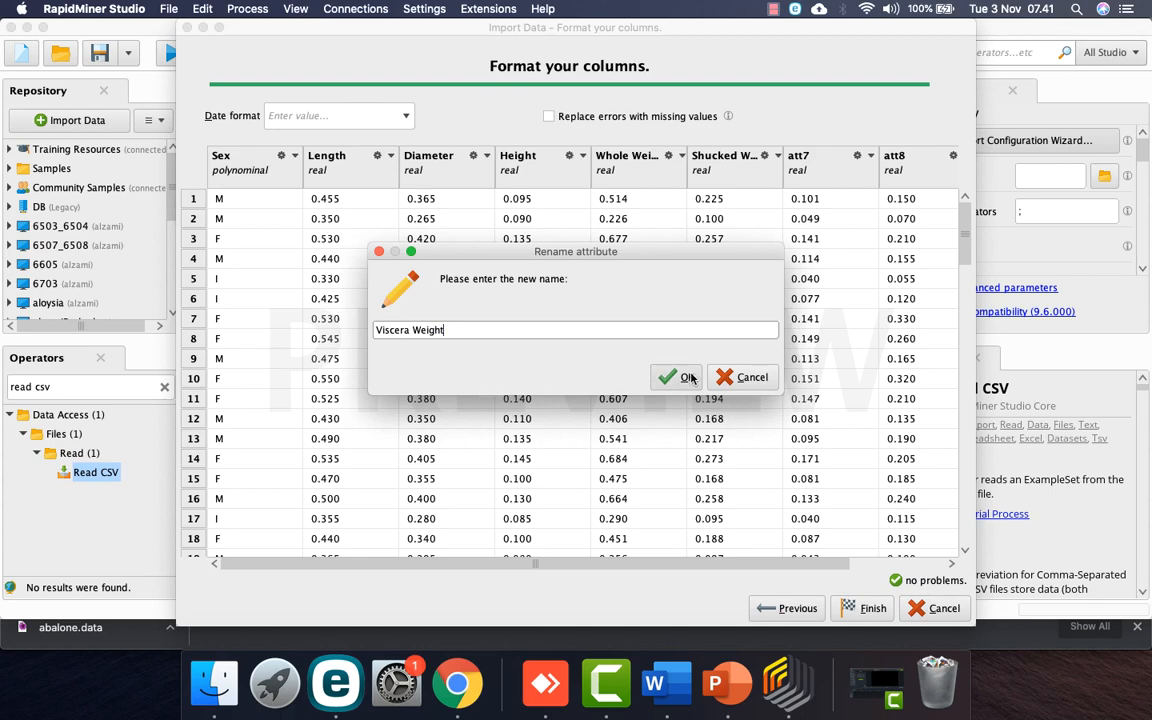
{"action": "left_click", "coordinate": [668, 377]}
Step: Rename att8 to 'Shell Weight' and att9 to 'Rings'
{"action": "left_click", "coordinate": [463, 688]}
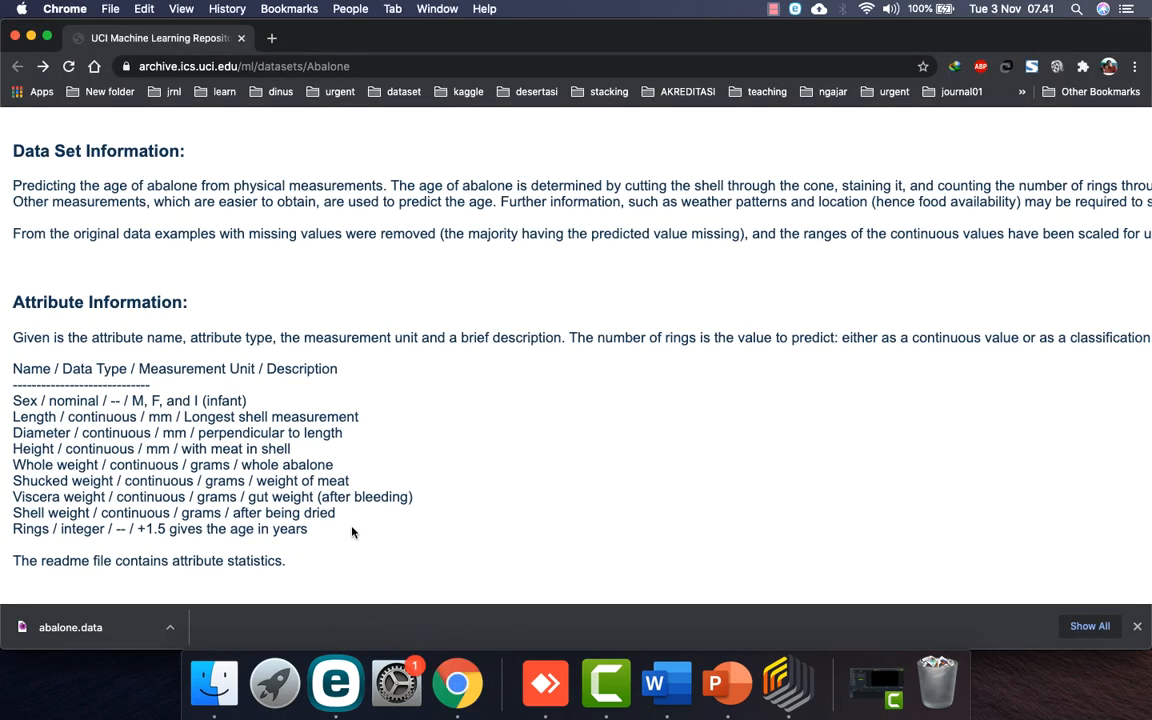
{"action": "left_click", "coordinate": [786, 682]}
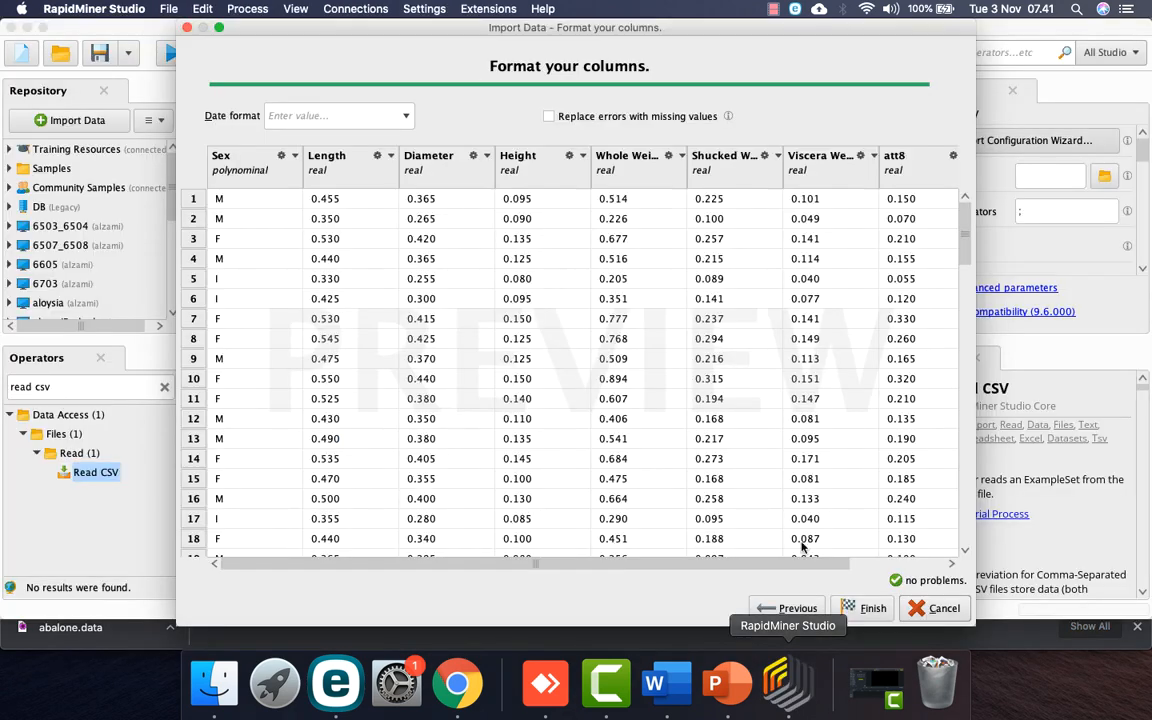
{"action": "scroll", "coordinate": [838, 220], "scroll_direction": "right", "scroll_amount": 3}
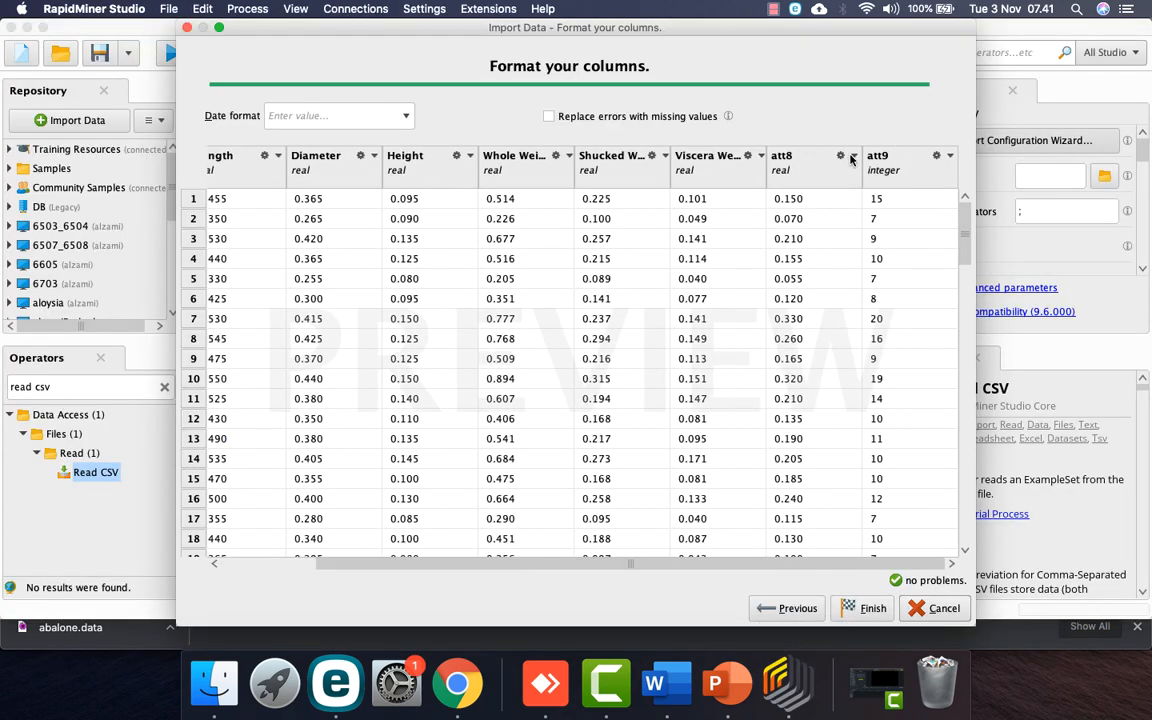
{"action": "left_click", "coordinate": [840, 155]}
{"action": "left_click", "coordinate": [870, 214]}
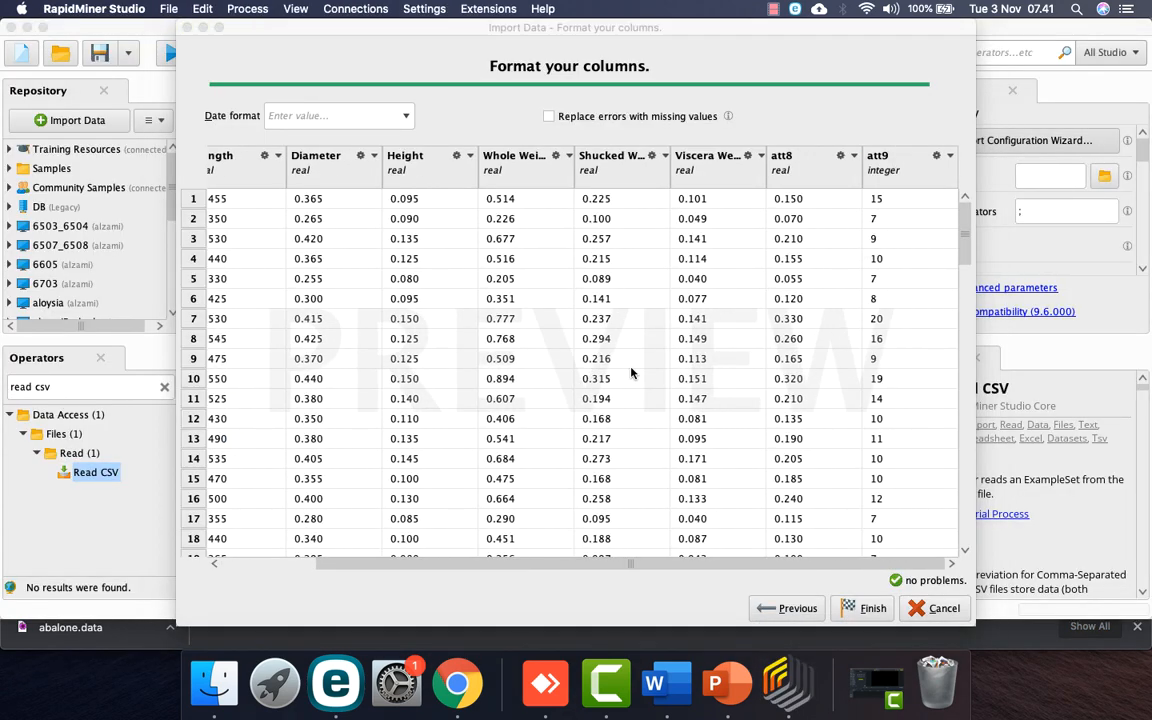
{"action": "double_click", "coordinate": [430, 334]}
{"action": "type", "text": "Shell Weight"}
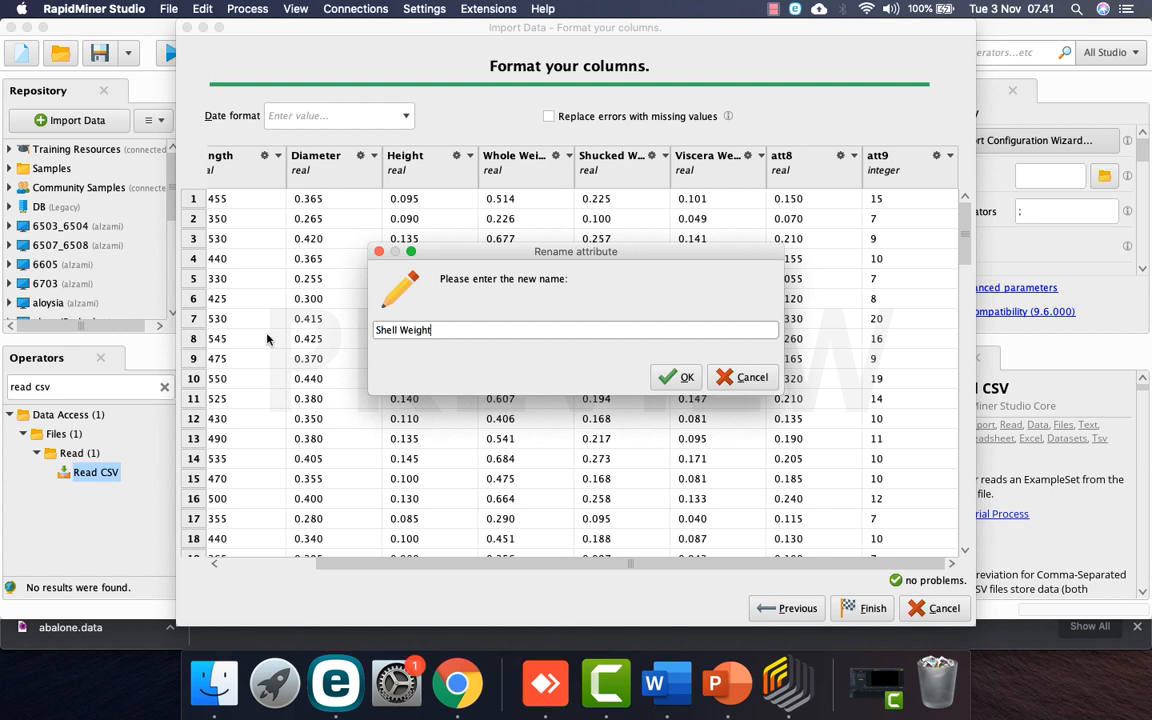
{"action": "key", "text": "Return"}
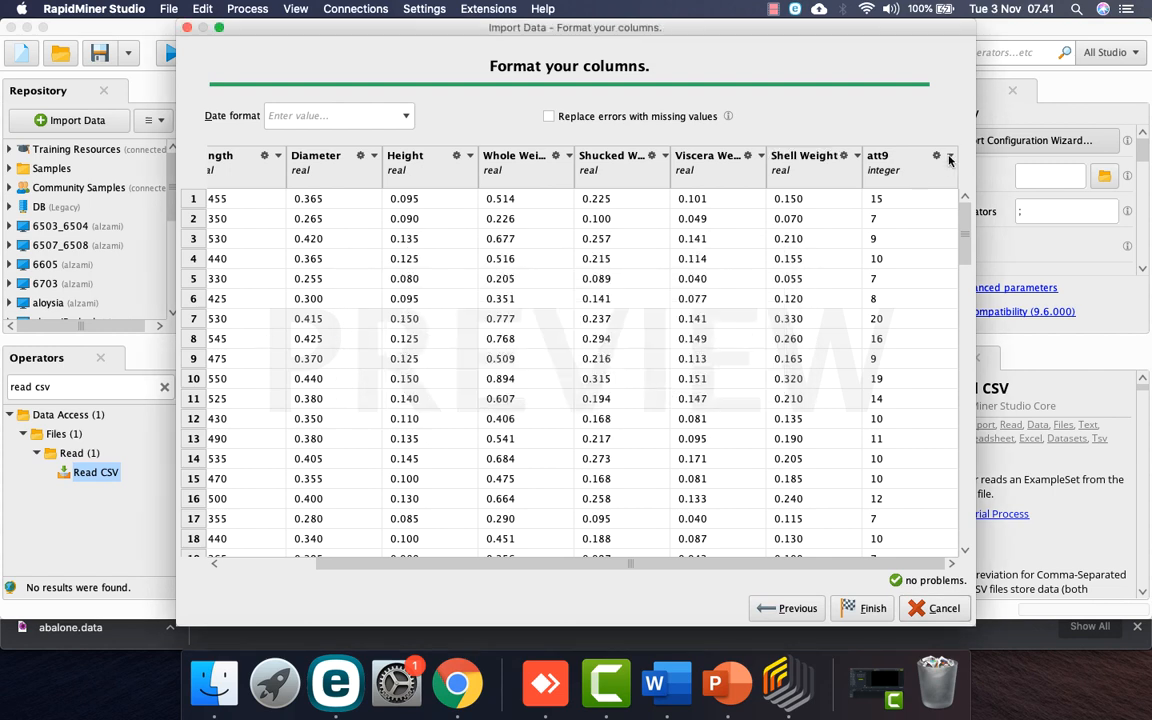
{"action": "left_click", "coordinate": [950, 160]}
{"action": "left_click", "coordinate": [960, 213]}
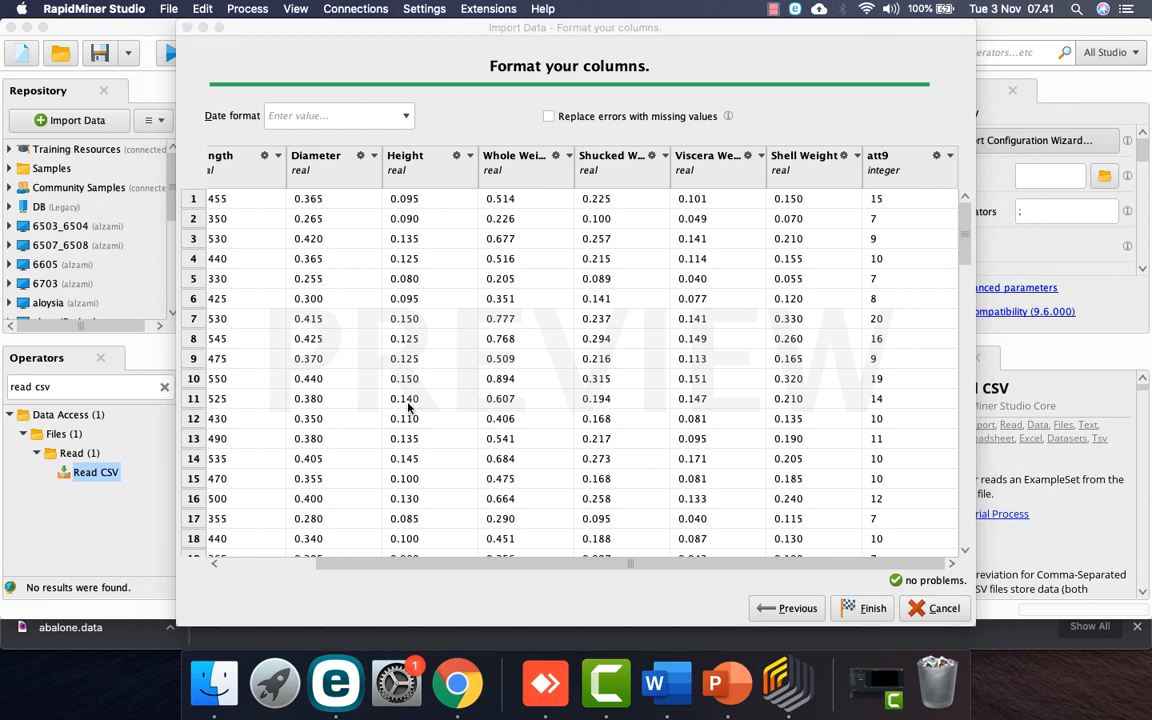
{"action": "key", "text": "super+a"}
{"action": "type", "text": "Rings"}
{"action": "key", "text": "Return"}
Step: On the Abalone page, select 'Rings' and highlight the sentence saying rings are the value to predict
{"action": "left_click", "coordinate": [460, 690]}
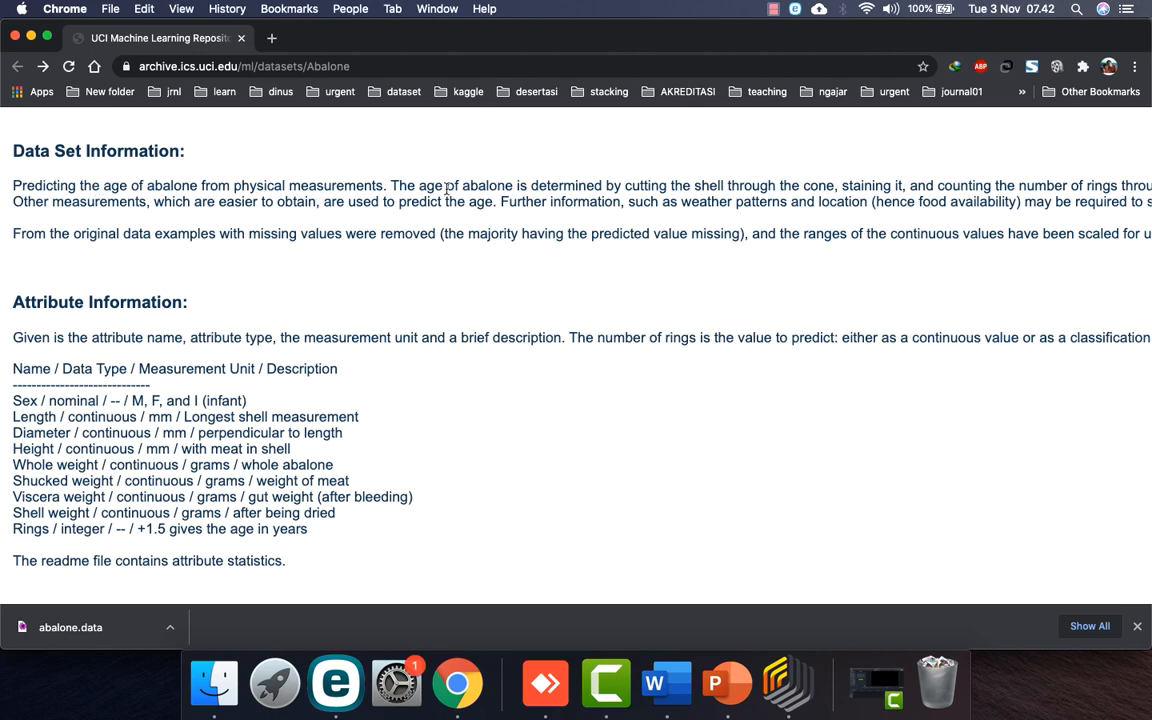
{"action": "scroll", "coordinate": [604, 183], "scroll_direction": "right", "scroll_amount": 5}
{"action": "scroll", "coordinate": [602, 183], "scroll_direction": "right", "scroll_amount": 2}
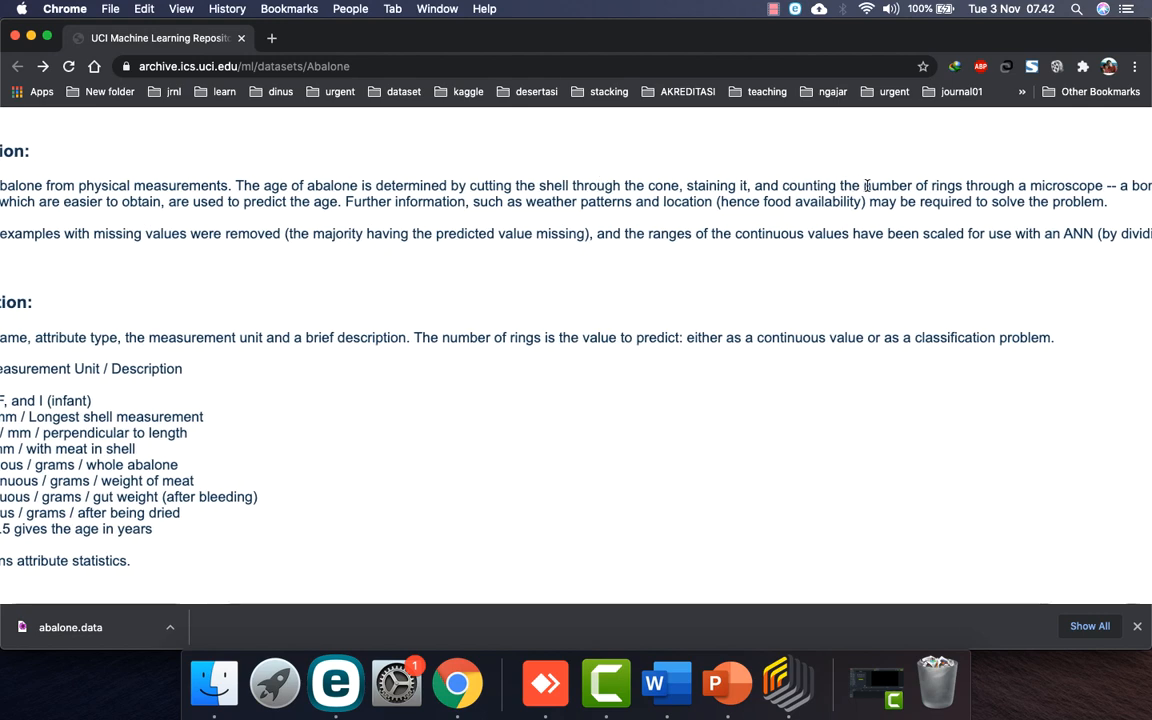
{"action": "scroll", "coordinate": [930, 183], "scroll_direction": "right", "scroll_amount": 3}
{"action": "scroll", "coordinate": [940, 185], "scroll_direction": "left", "scroll_amount": 6}
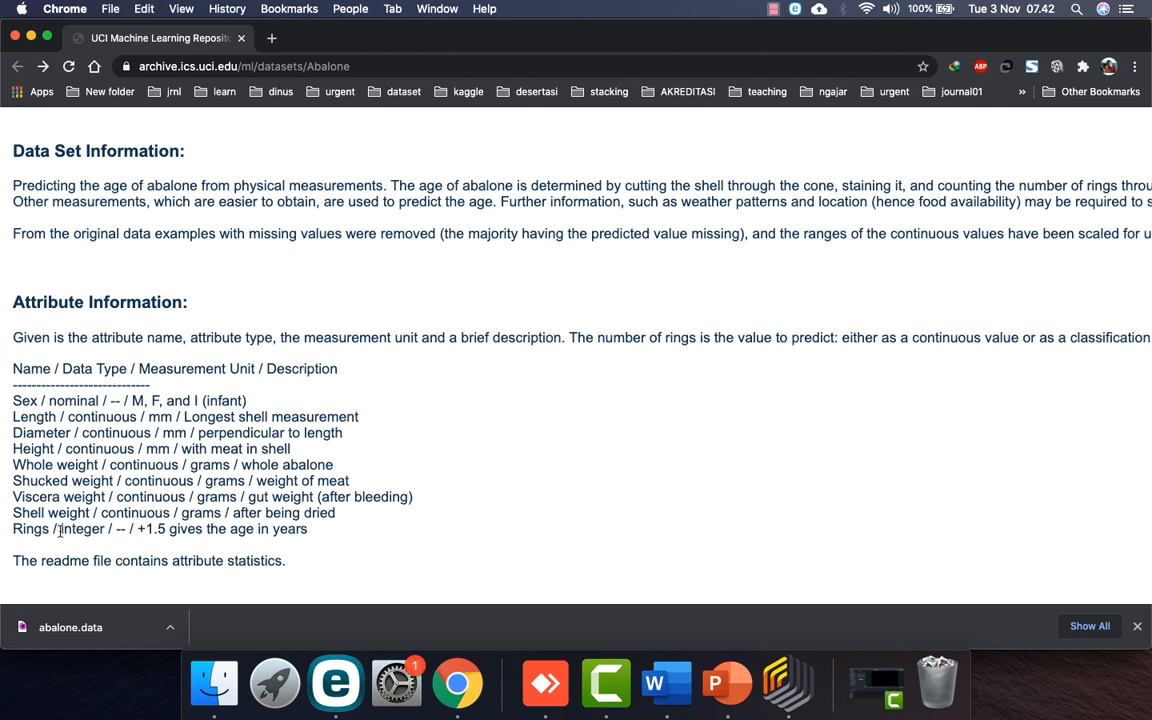
{"action": "double_click", "coordinate": [23, 530]}
{"action": "scroll", "coordinate": [424, 326], "scroll_direction": "right", "scroll_amount": 2}
{"action": "left_click_drag", "start_coordinate": [506, 337], "coordinate": [775, 337]}
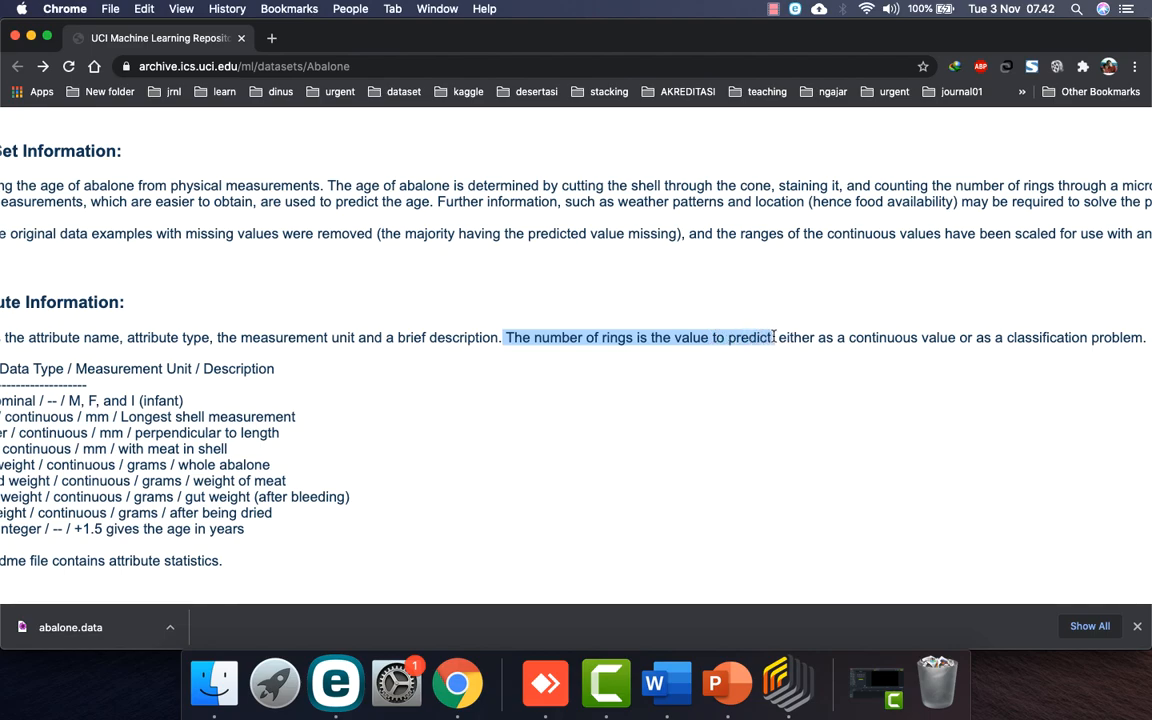
Step: Review the Word list of datasets, then return to RapidMiner's column formatting step
{"action": "left_click", "coordinate": [655, 683]}
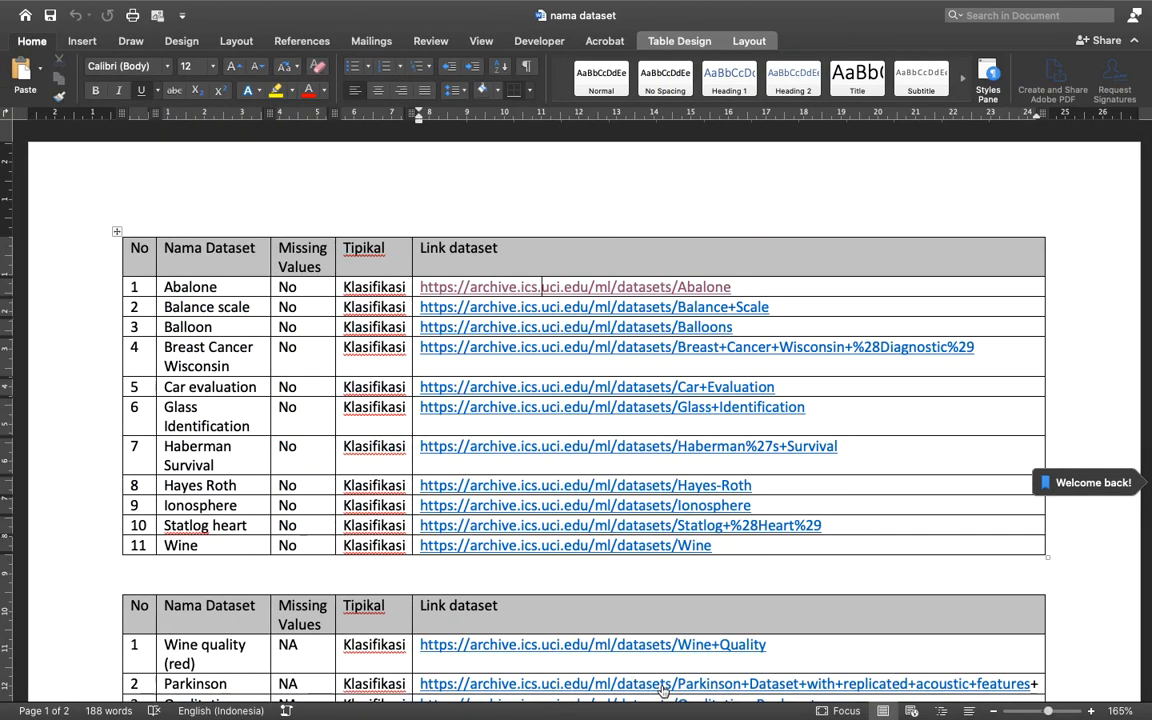
{"action": "key", "text": "super+Tab"}
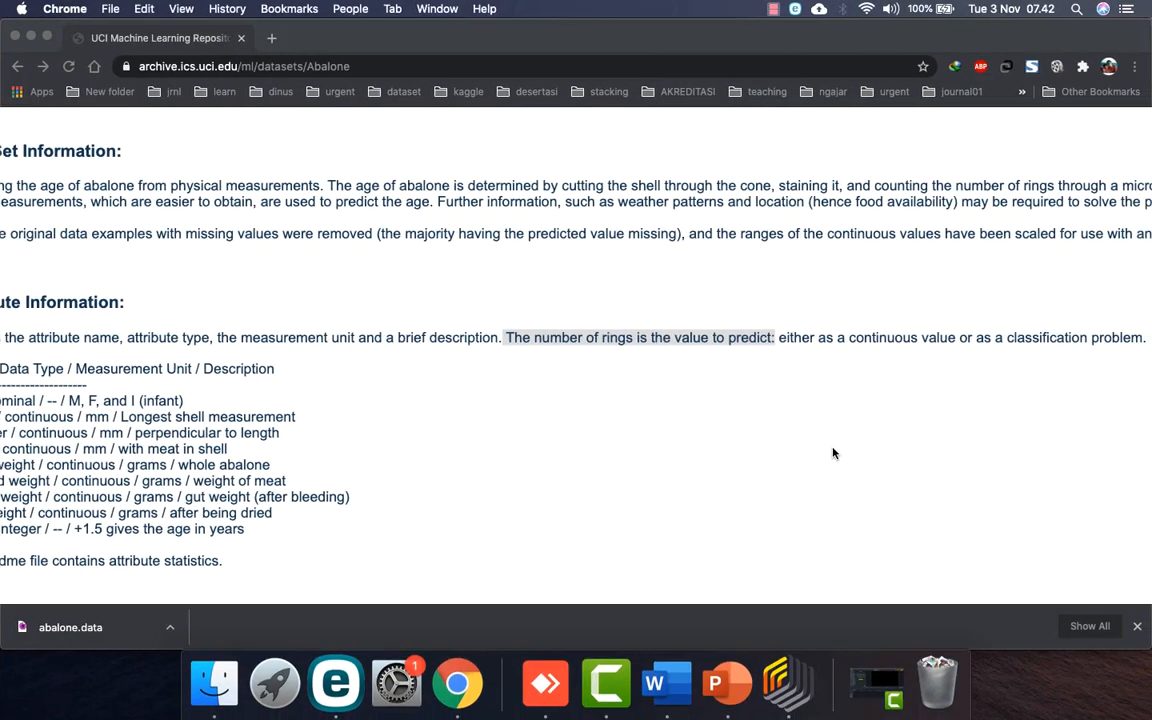
{"action": "scroll", "coordinate": [590, 380], "scroll_direction": "right", "scroll_amount": 3}
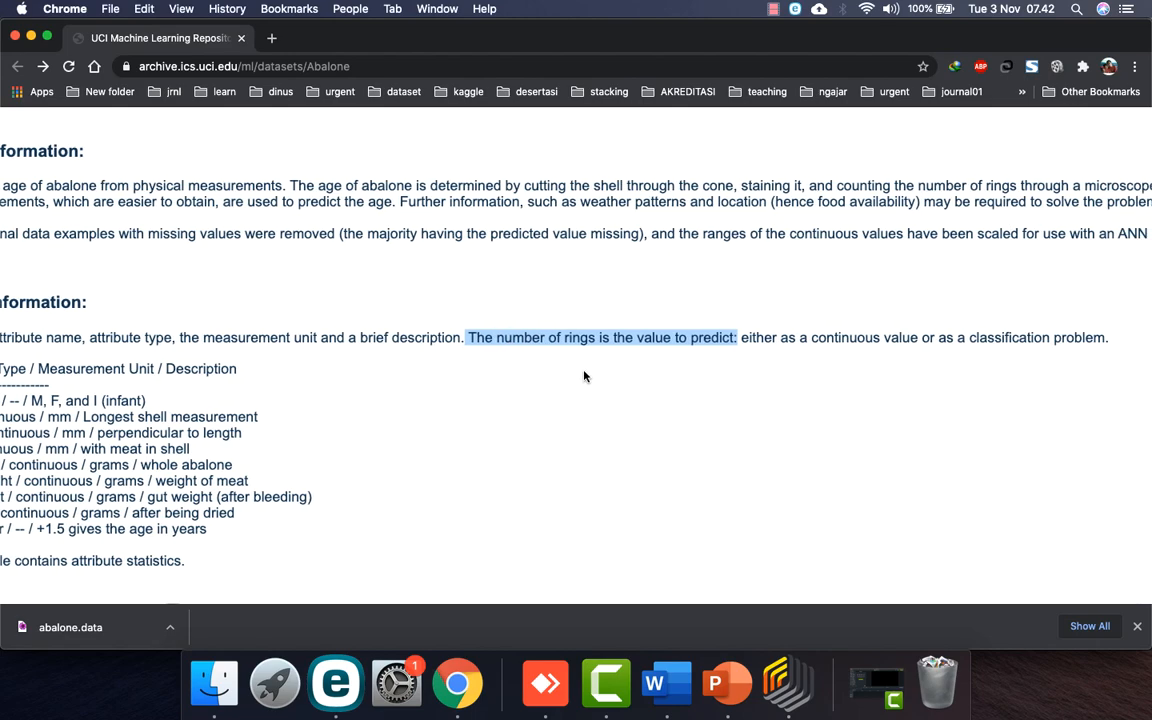
{"action": "left_click", "coordinate": [654, 683]}
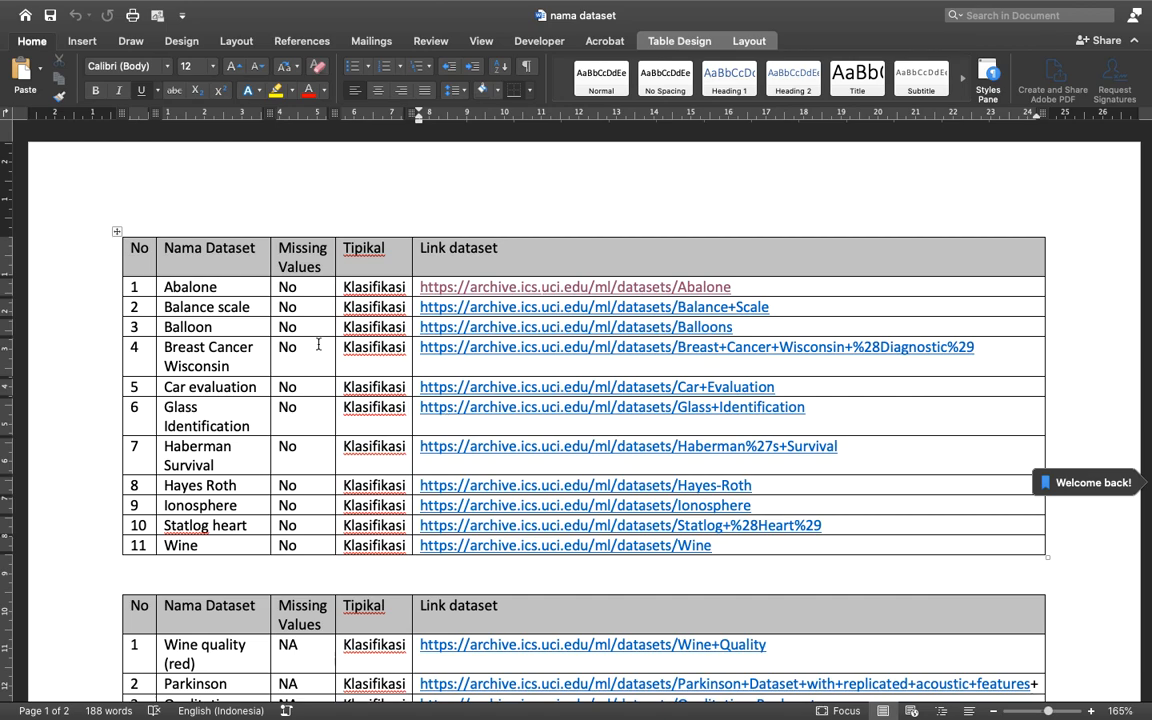
{"action": "scroll", "coordinate": [330, 500], "scroll_direction": "down", "scroll_amount": 5}
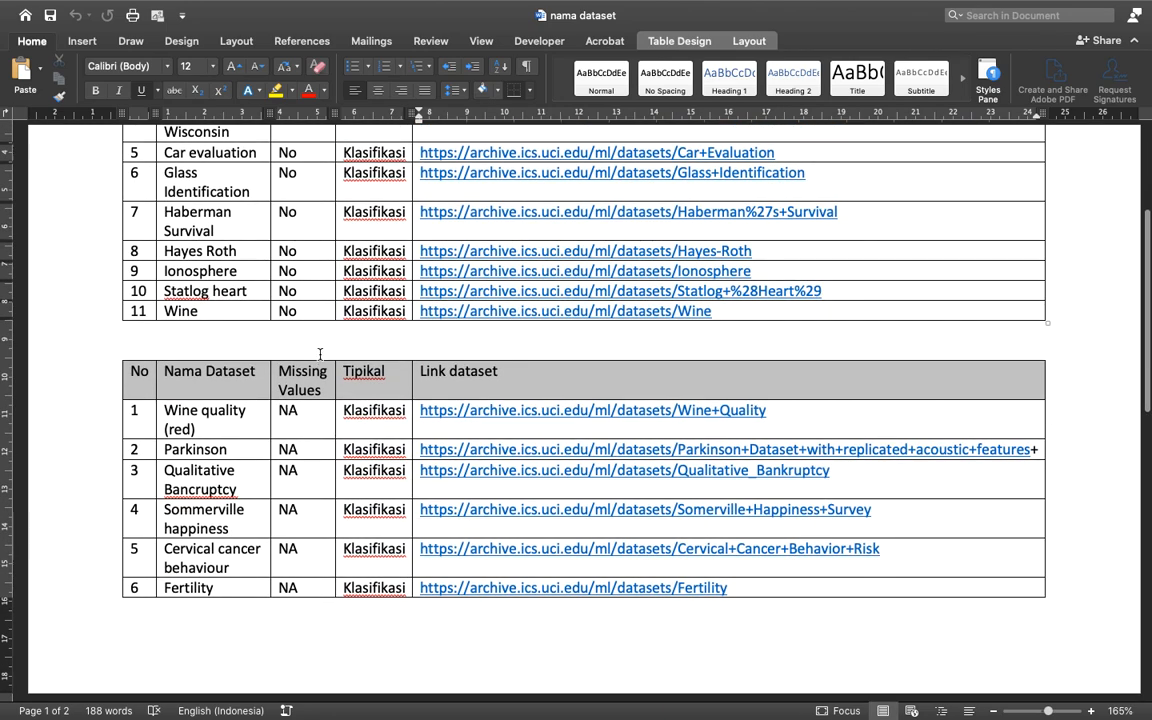
{"action": "scroll", "coordinate": [303, 444], "scroll_direction": "down", "scroll_amount": 9}
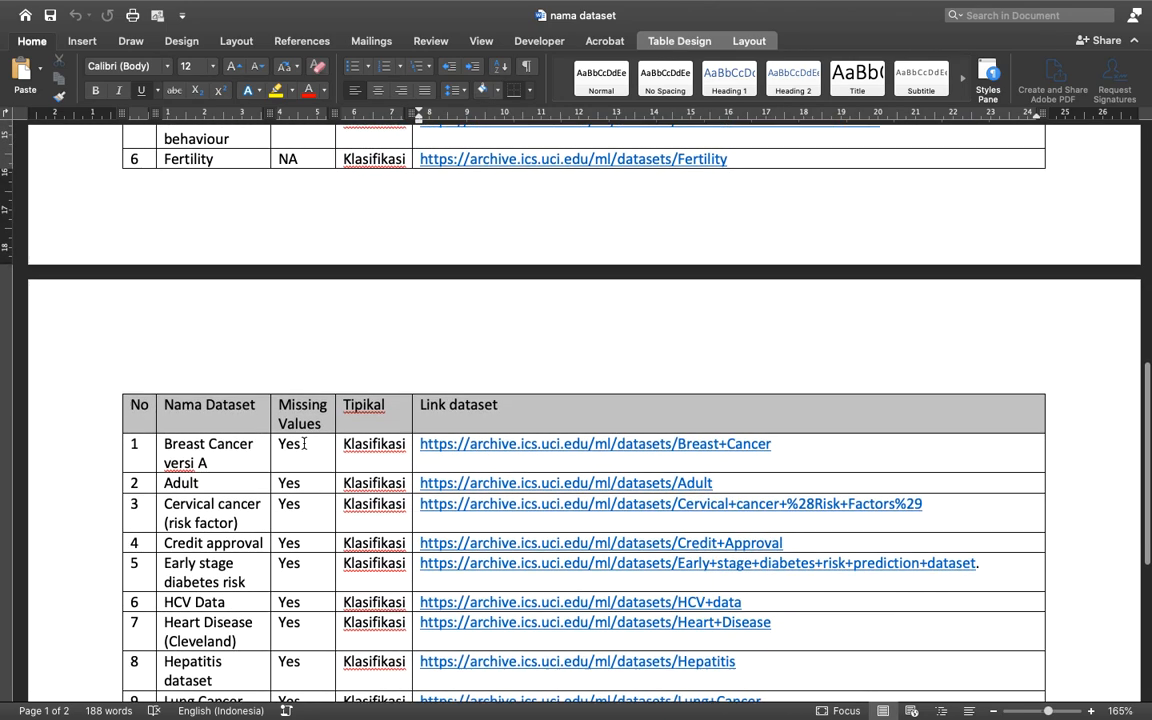
{"action": "scroll", "coordinate": [335, 552], "scroll_direction": "down", "scroll_amount": 5}
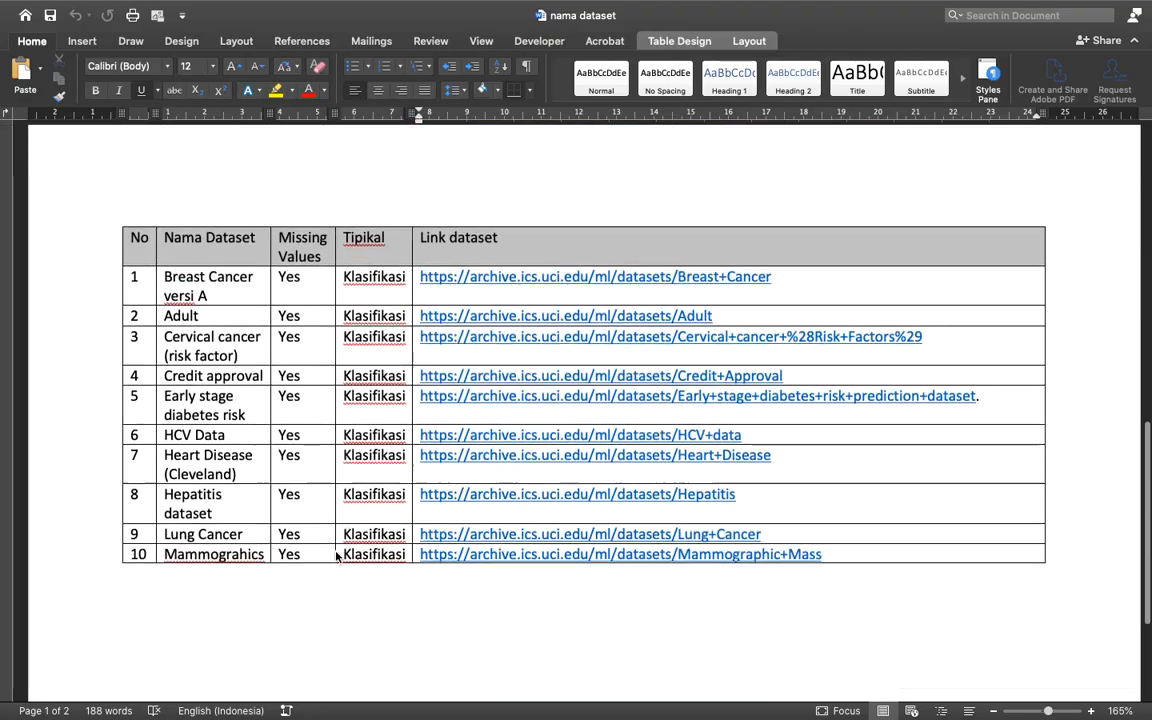
{"action": "scroll", "coordinate": [355, 545], "scroll_direction": "up", "scroll_amount": 20}
{"action": "key", "text": "ctrl+Left"}
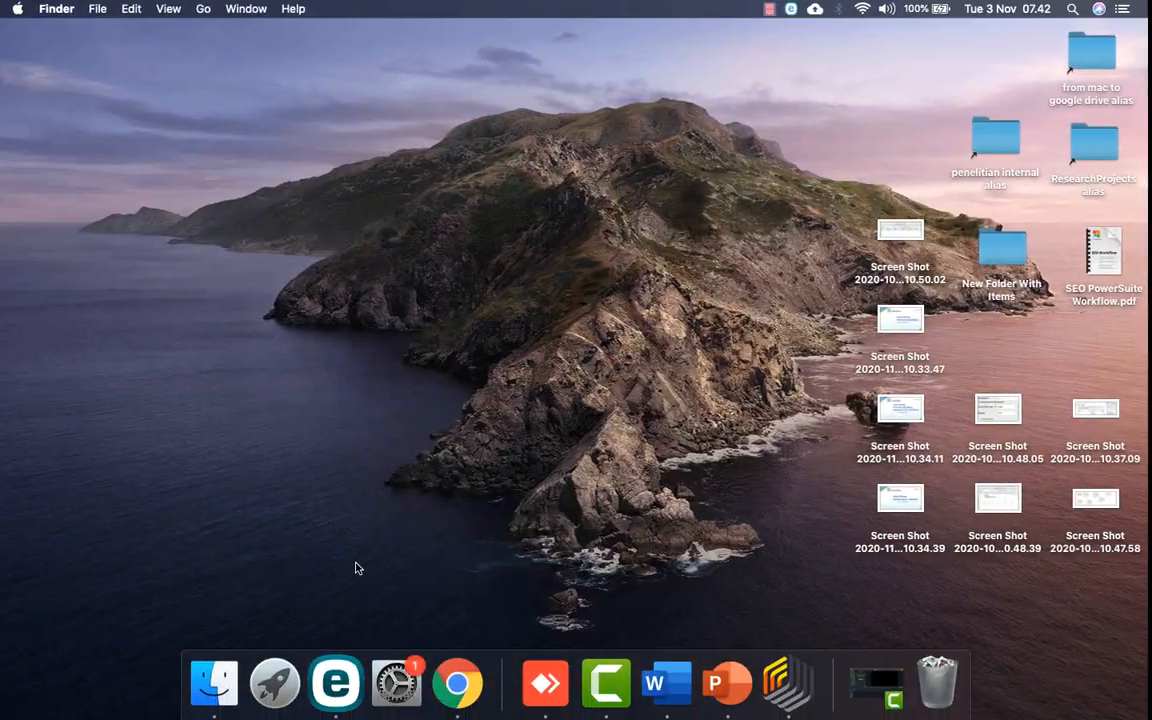
{"action": "left_click", "coordinate": [463, 683]}
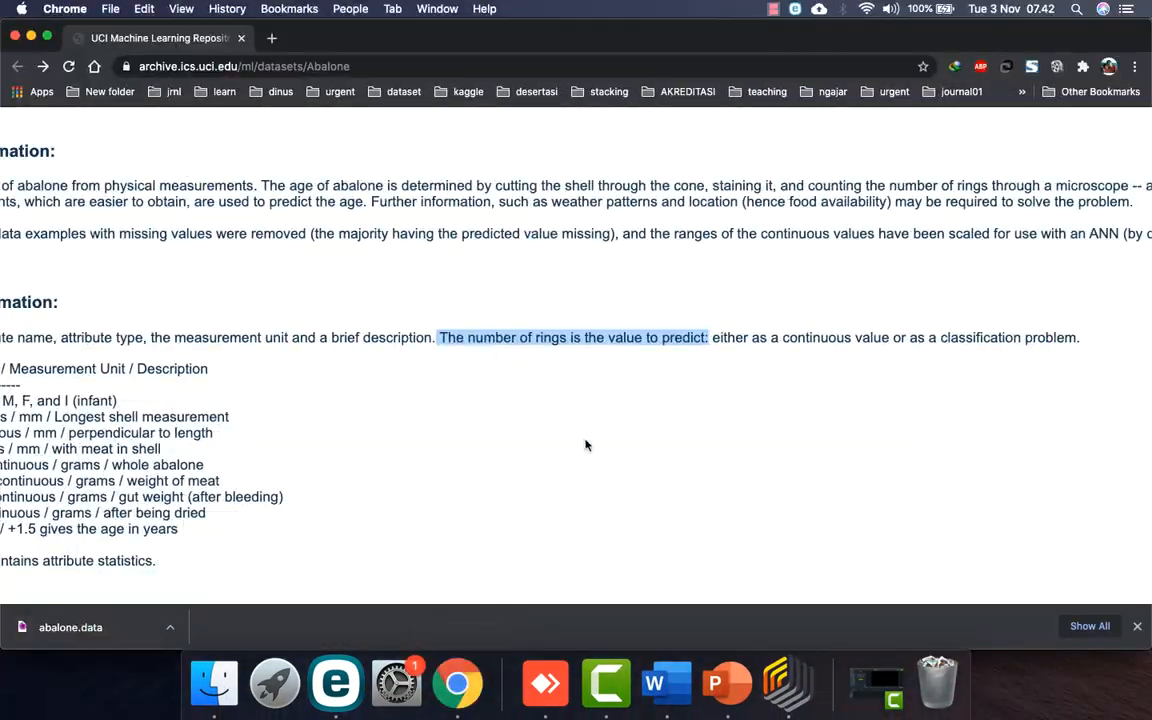
{"action": "left_click", "coordinate": [800, 686]}
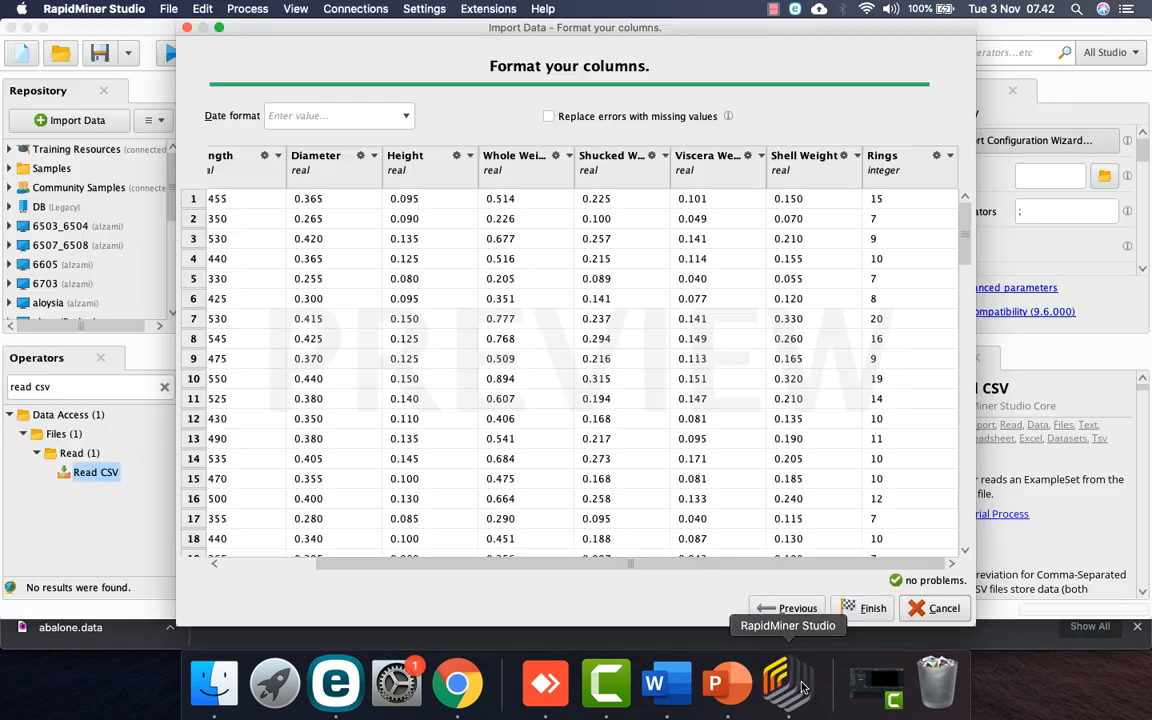
Step: Change the Rings column's role to label and finish the import into Read CSV
{"action": "left_click", "coordinate": [947, 160]}
{"action": "left_click", "coordinate": [965, 196]}
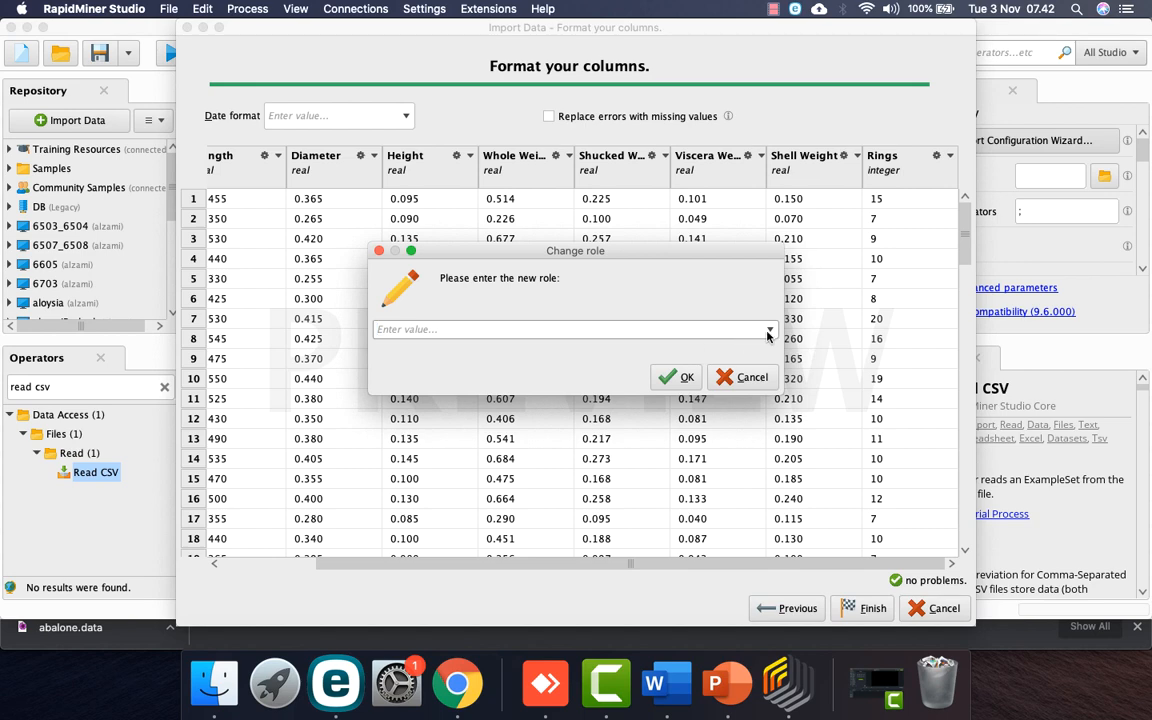
{"action": "left_click", "coordinate": [768, 331]}
{"action": "left_click", "coordinate": [748, 342]}
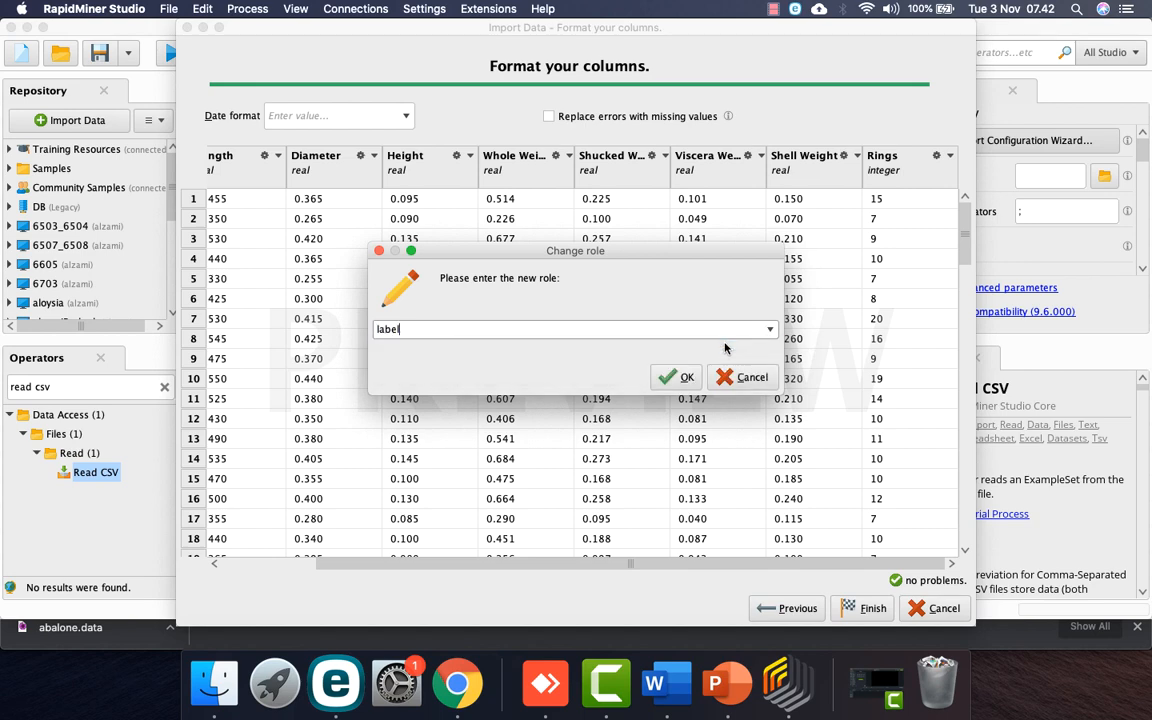
{"action": "left_click", "coordinate": [684, 378]}
{"action": "left_click", "coordinate": [866, 610]}
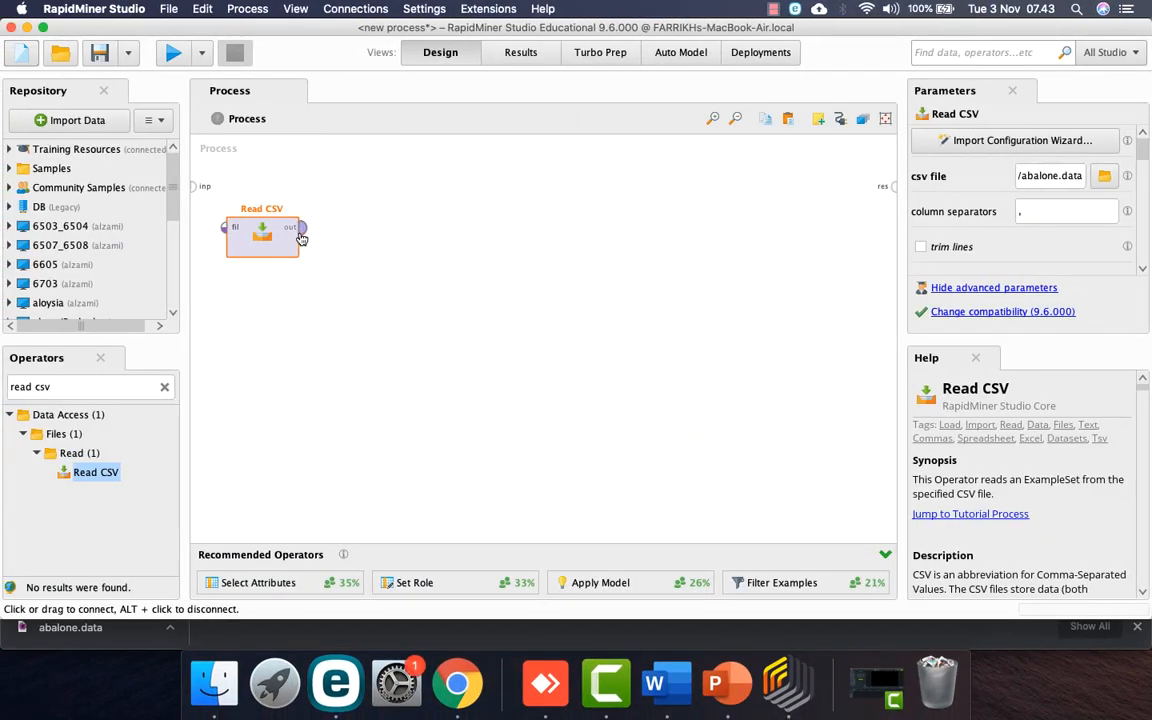
Step: Connect Read CSV's out port to res and run the process
{"action": "left_click", "coordinate": [301, 228]}
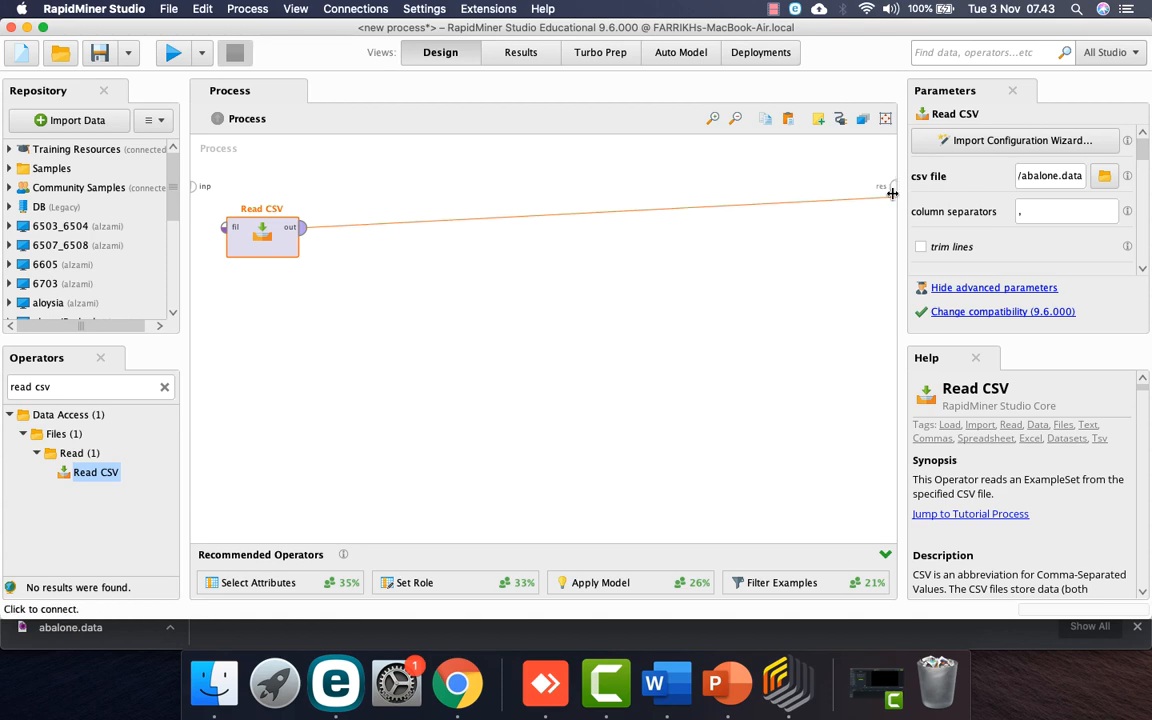
{"action": "left_click", "coordinate": [895, 187]}
{"action": "left_click", "coordinate": [172, 53]}
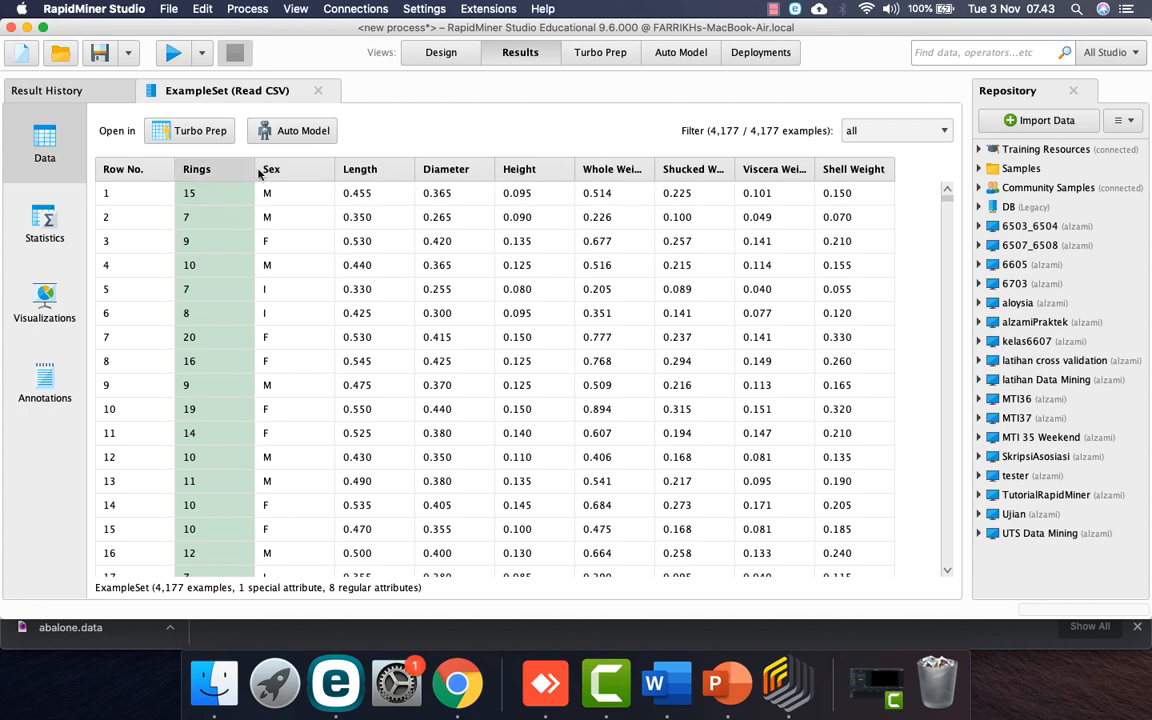
Step: View the attribute statistics, open the Rings histogram, then go back to the process design
{"action": "left_click", "coordinate": [47, 240]}
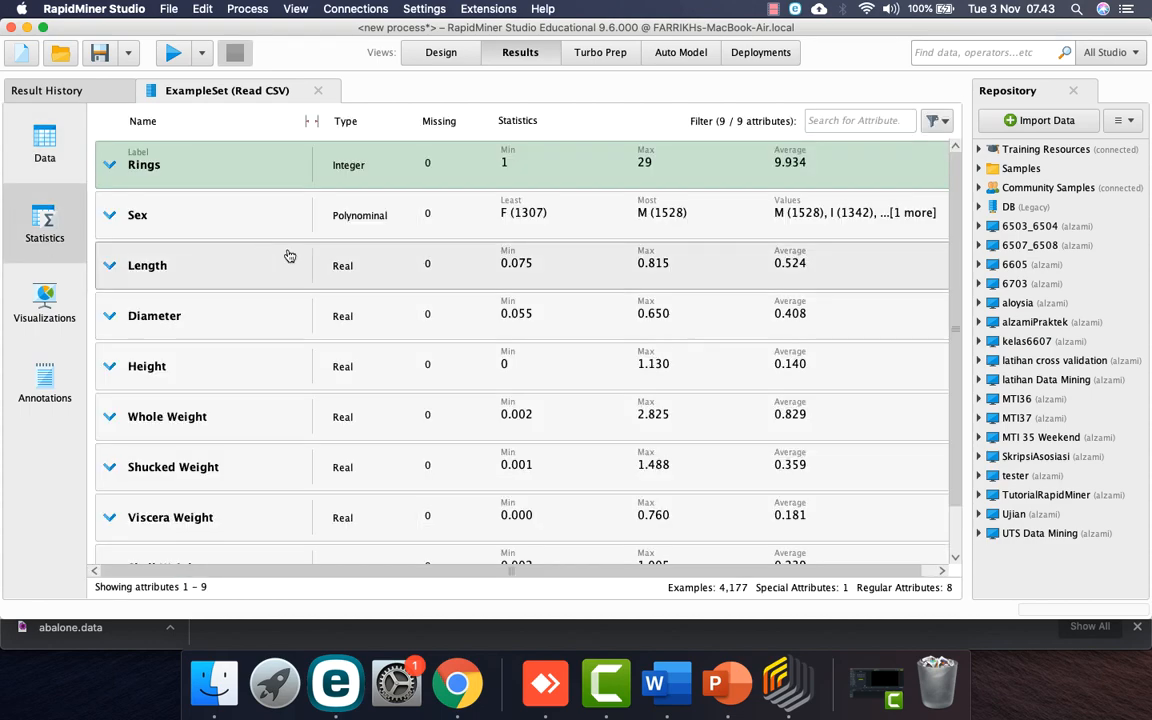
{"action": "key", "text": "ctrl+Right"}
{"action": "key", "text": "ctrl+Right"}
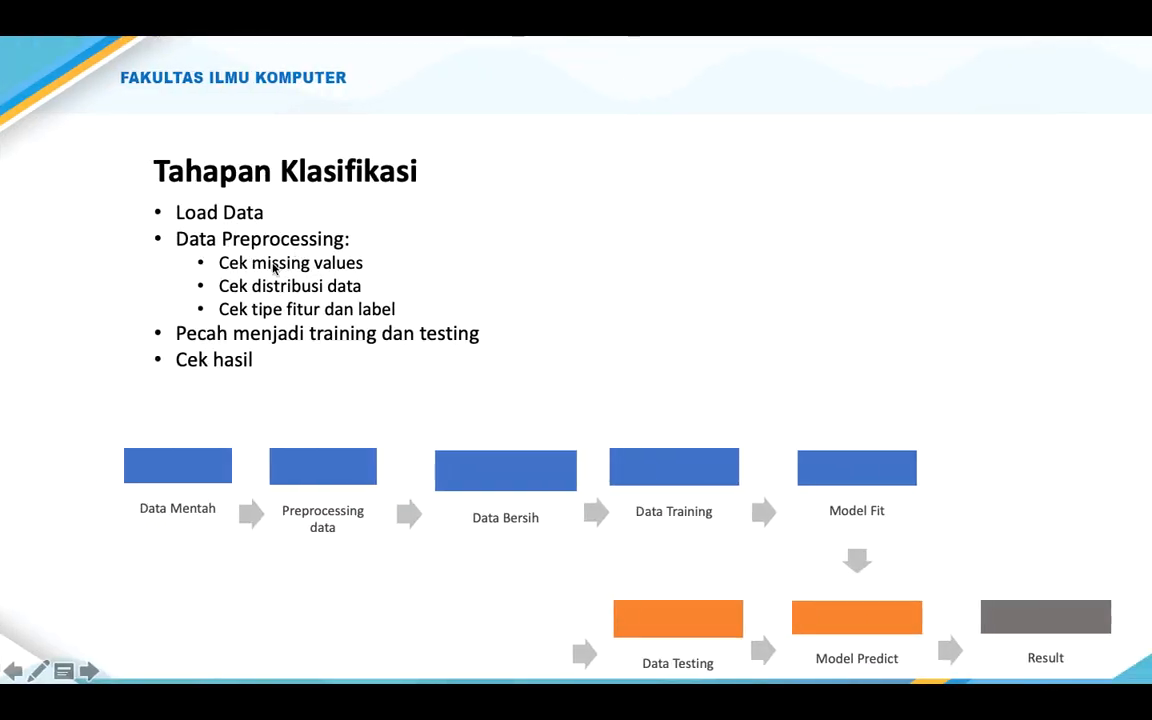
{"action": "key", "text": "ctrl+Left"}
{"action": "key", "text": "ctrl+Left"}
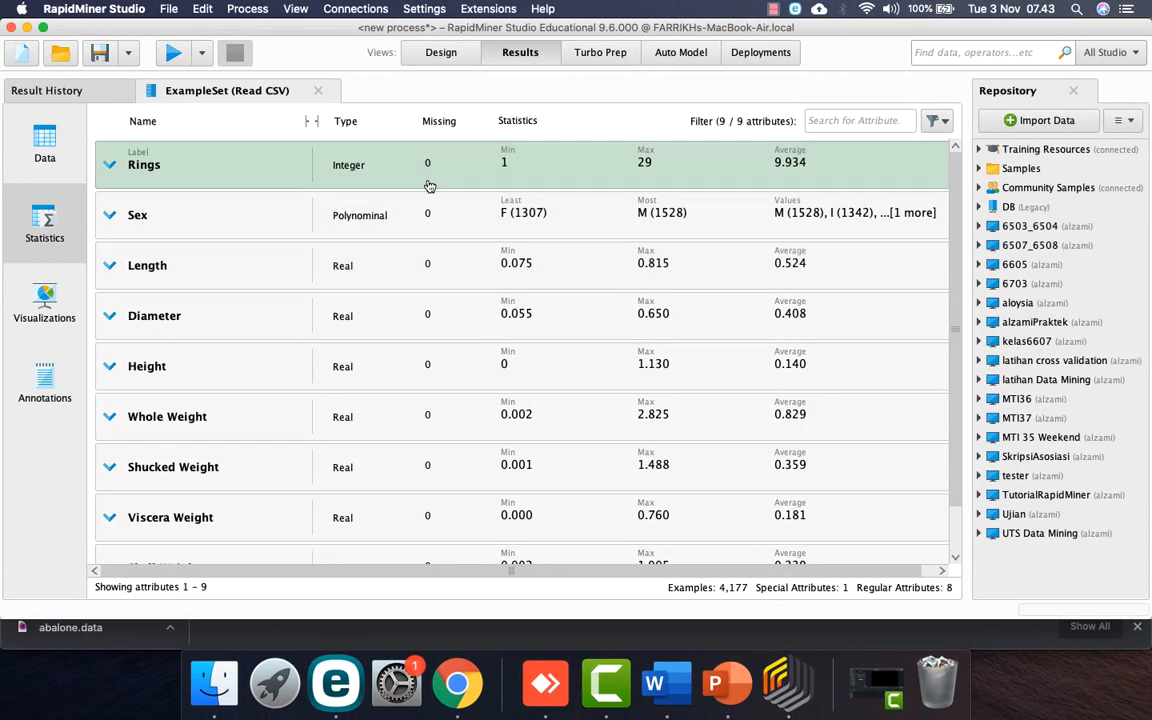
{"action": "scroll", "coordinate": [450, 505], "scroll_direction": "down", "scroll_amount": 2}
{"action": "scroll", "coordinate": [453, 515], "scroll_direction": "up", "scroll_amount": 2}
{"action": "scroll", "coordinate": [453, 515], "scroll_direction": "right", "scroll_amount": 1}
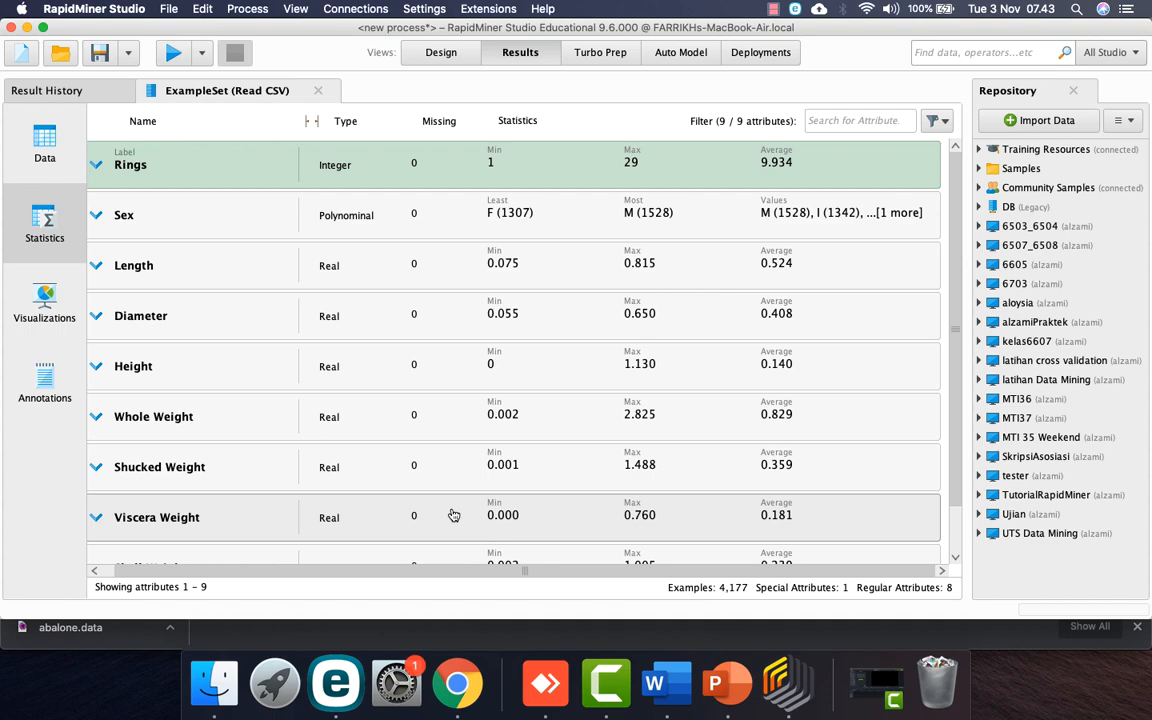
{"action": "scroll", "coordinate": [453, 515], "scroll_direction": "left", "scroll_amount": 1}
{"action": "left_click", "coordinate": [150, 172]}
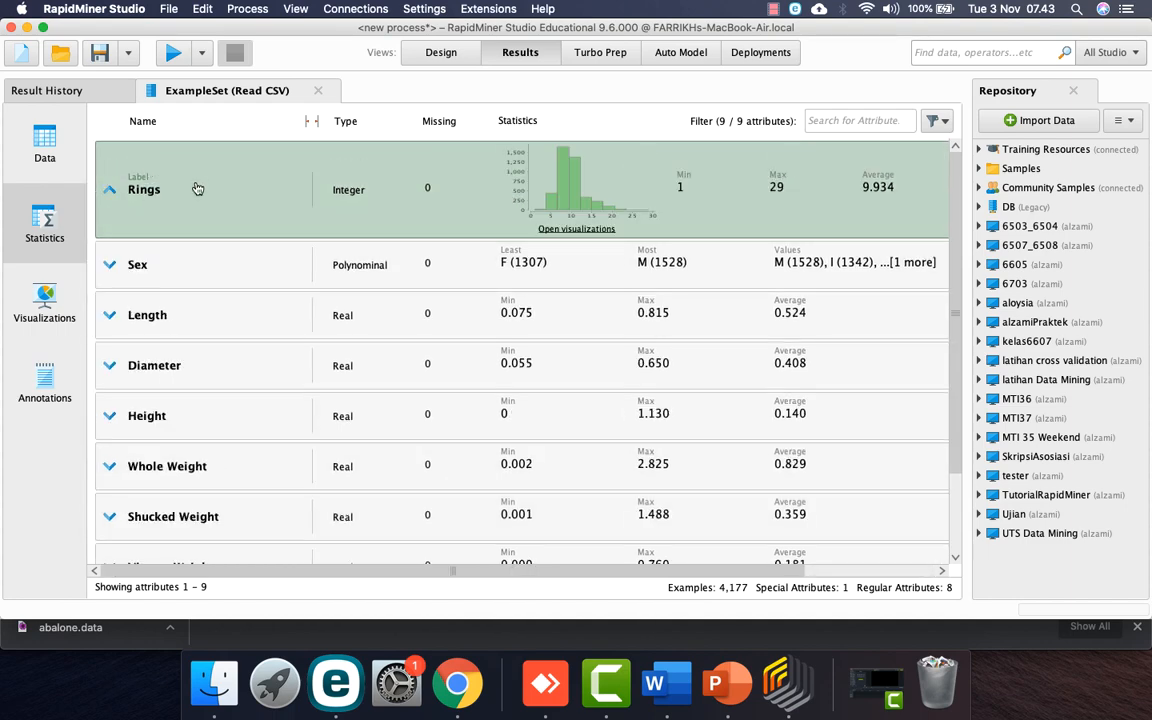
{"action": "left_click", "coordinate": [577, 229]}
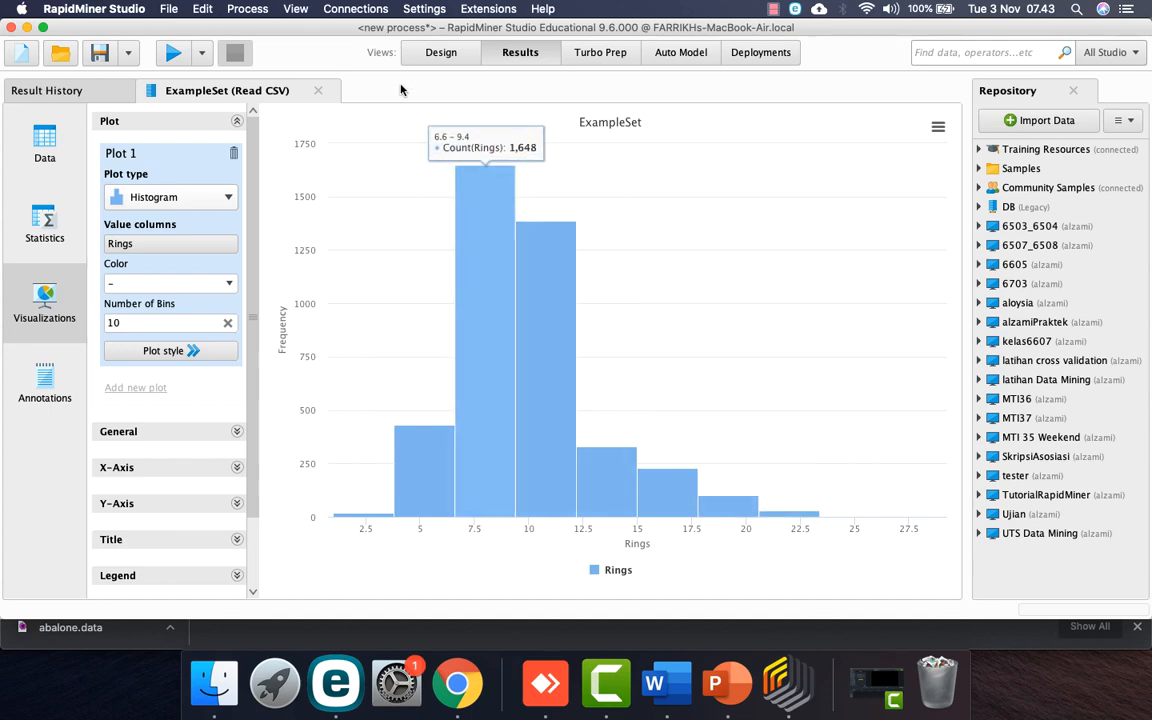
{"action": "left_click", "coordinate": [430, 58]}
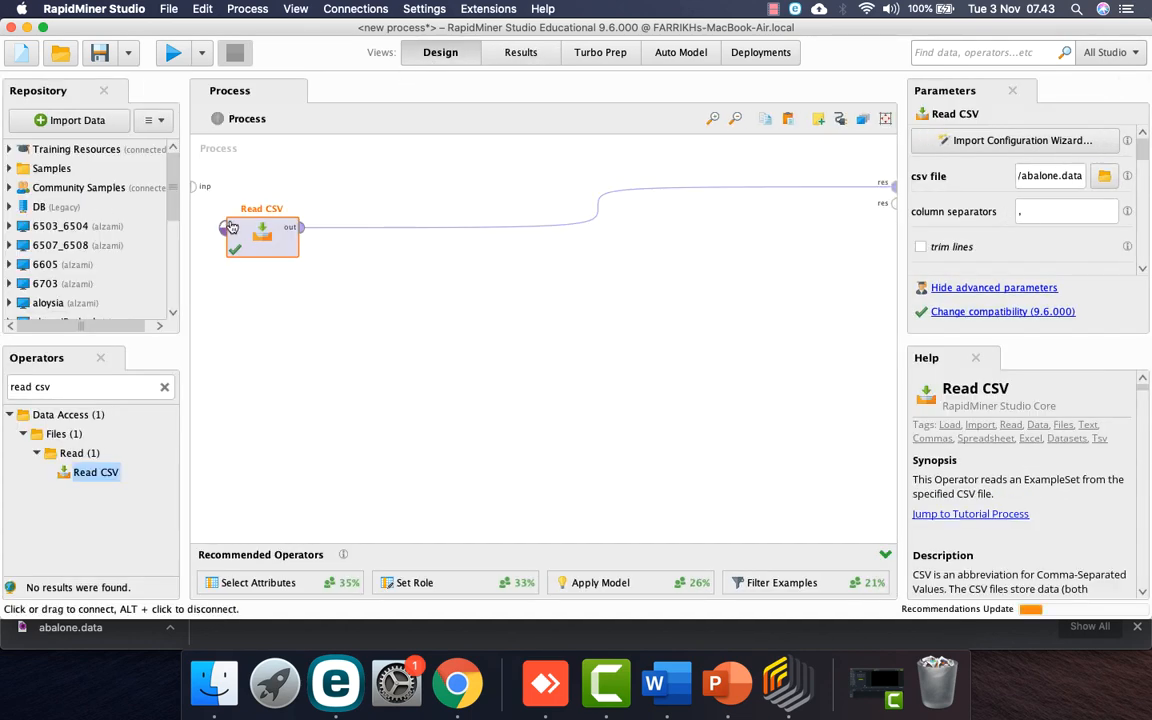
Step: Reposition Read CSV, rerun the process, and view the abalone statistics with Rings as the label
{"action": "left_click_drag", "start_coordinate": [263, 235], "coordinate": [305, 200]}
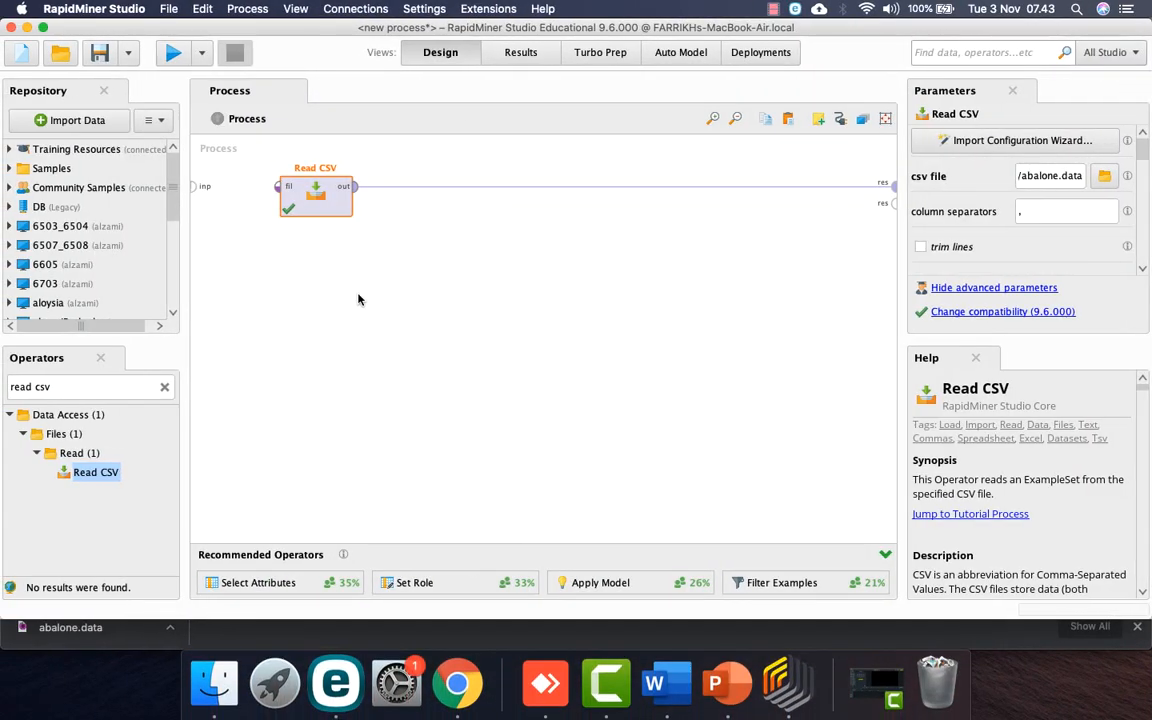
{"action": "left_click", "coordinate": [173, 53]}
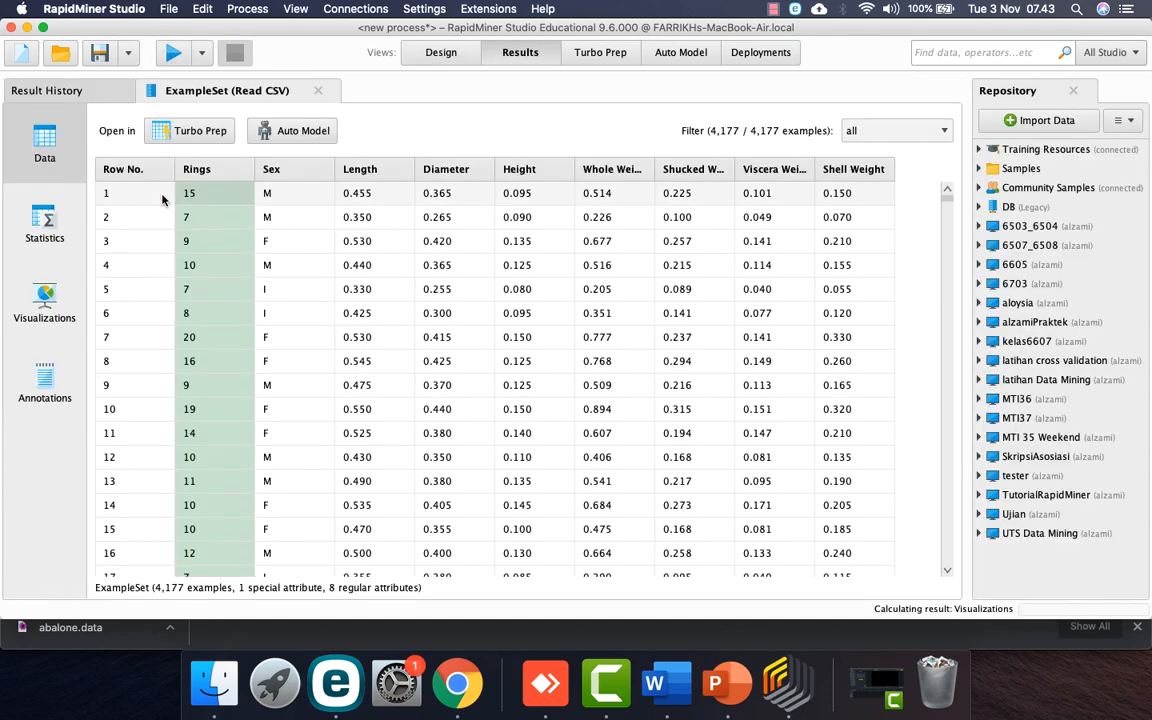
{"action": "left_click", "coordinate": [44, 230]}
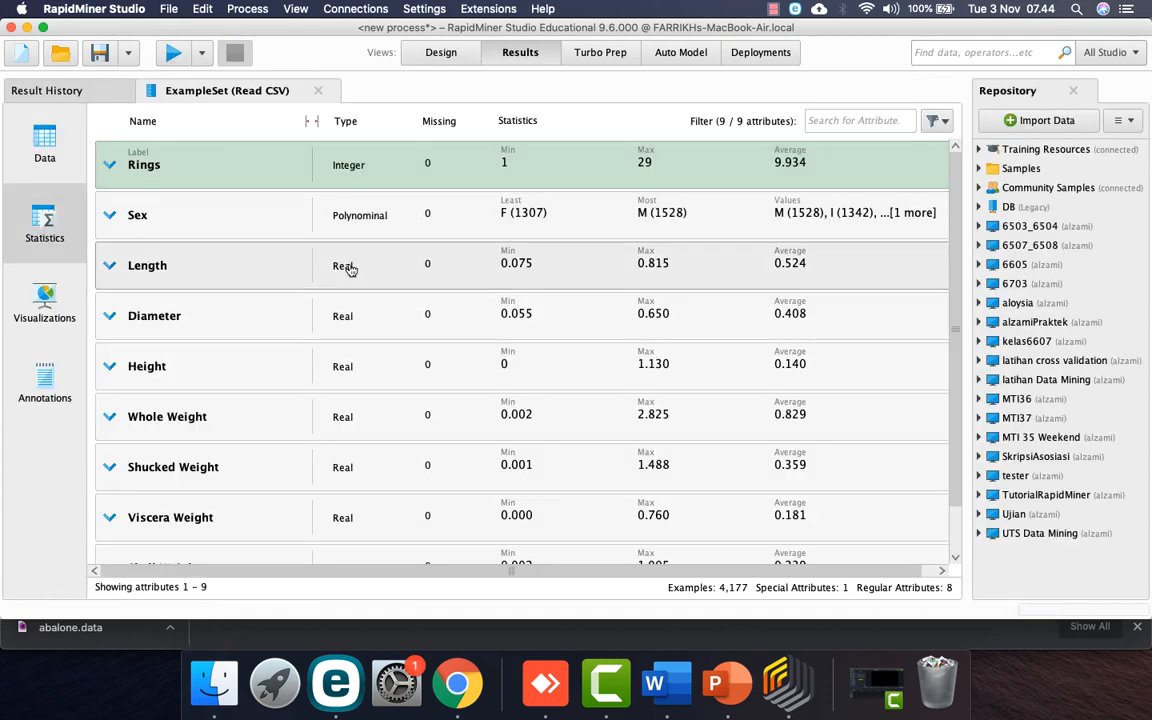
{"action": "scroll", "coordinate": [343, 368], "scroll_direction": "down", "scroll_amount": 1}
{"action": "scroll", "coordinate": [343, 368], "scroll_direction": "up", "scroll_amount": 1}
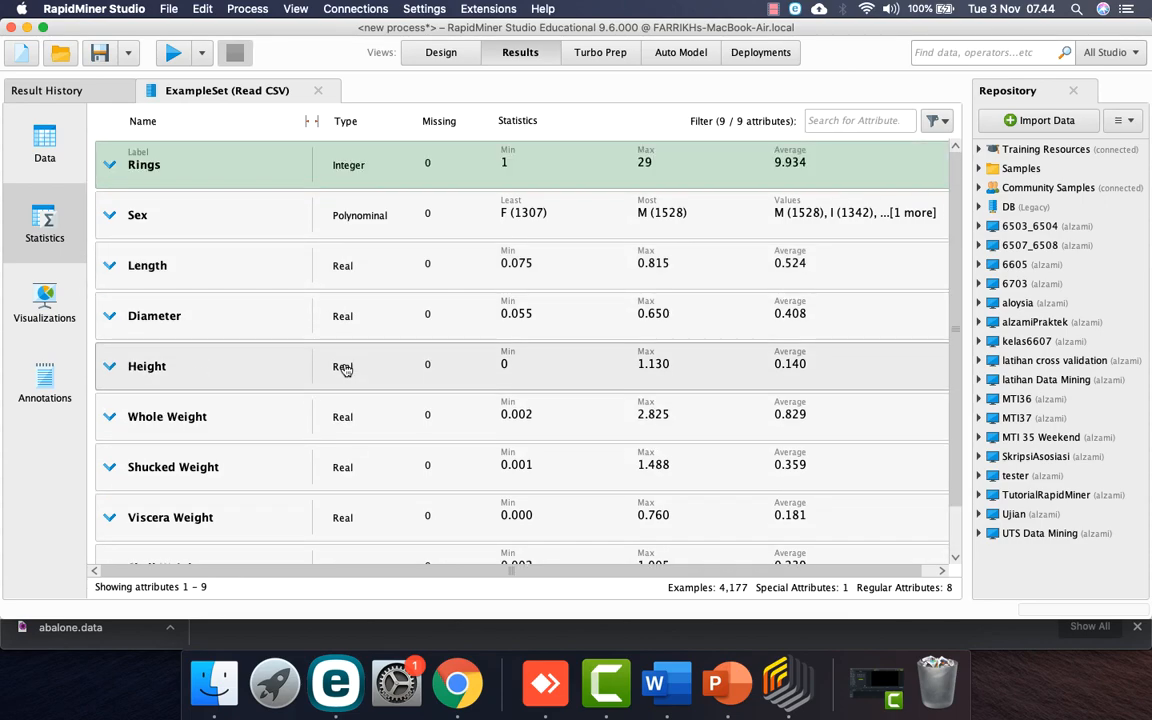
{"action": "key", "text": "ctrl+Right"}
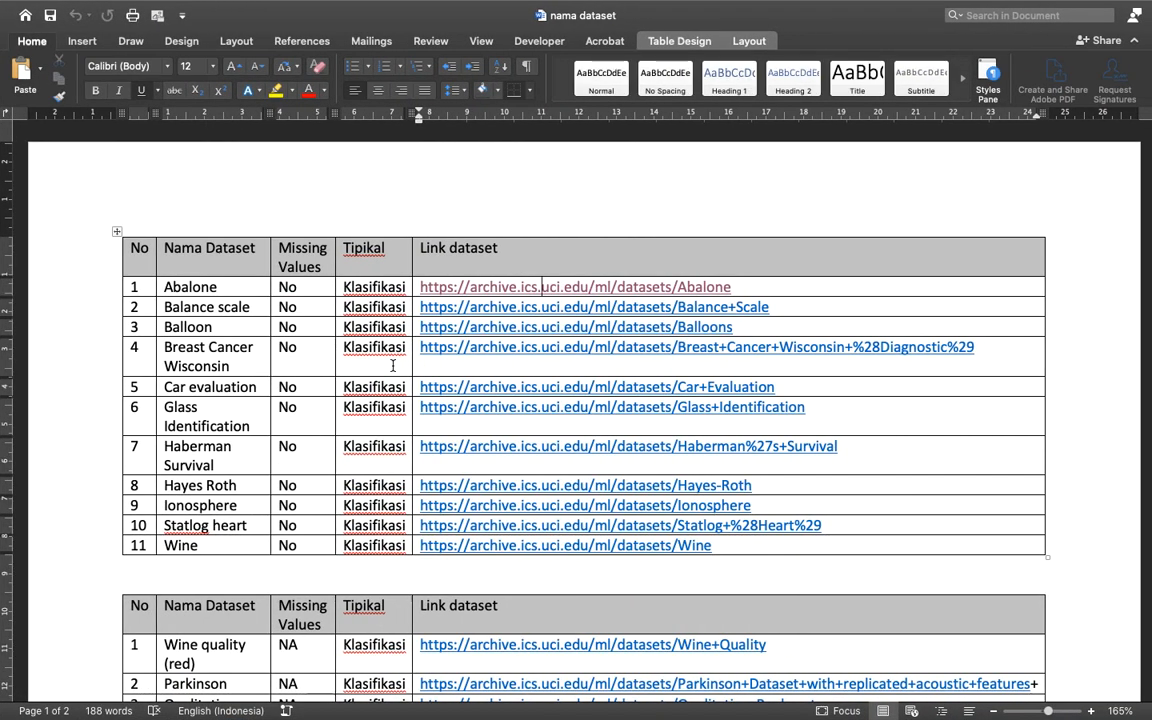
{"action": "key", "text": "ctrl+Right"}
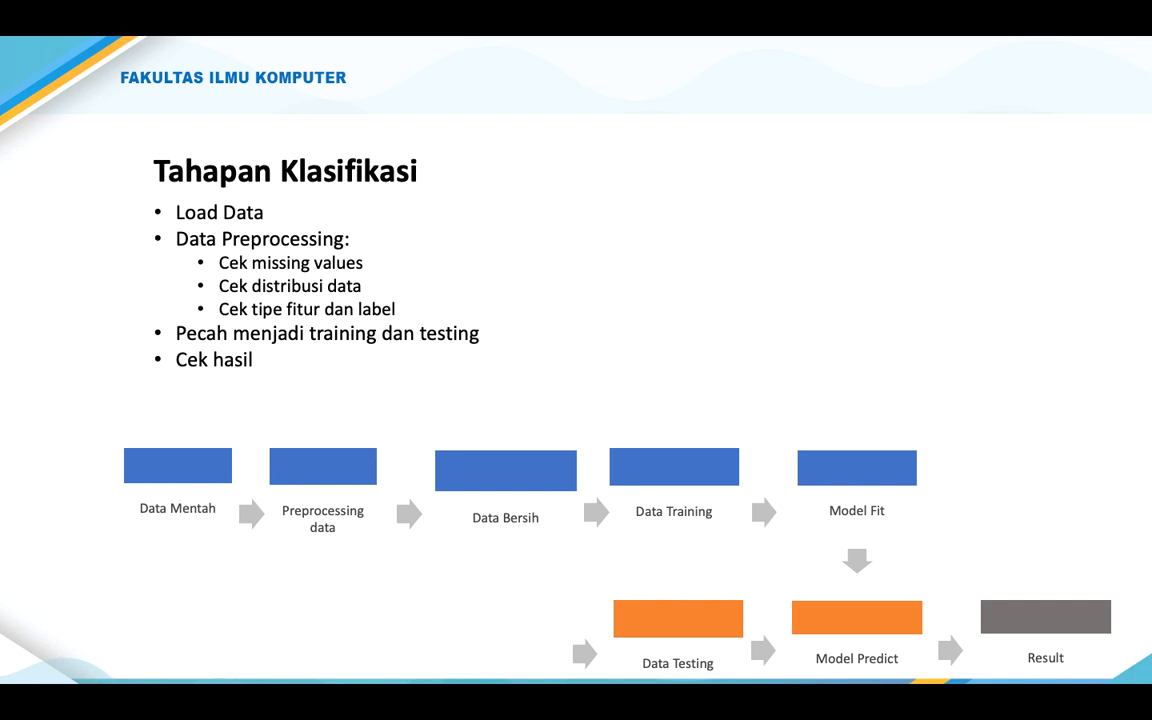
{"action": "key", "text": "ctrl+Left"}
{"action": "key", "text": "ctrl+Left"}
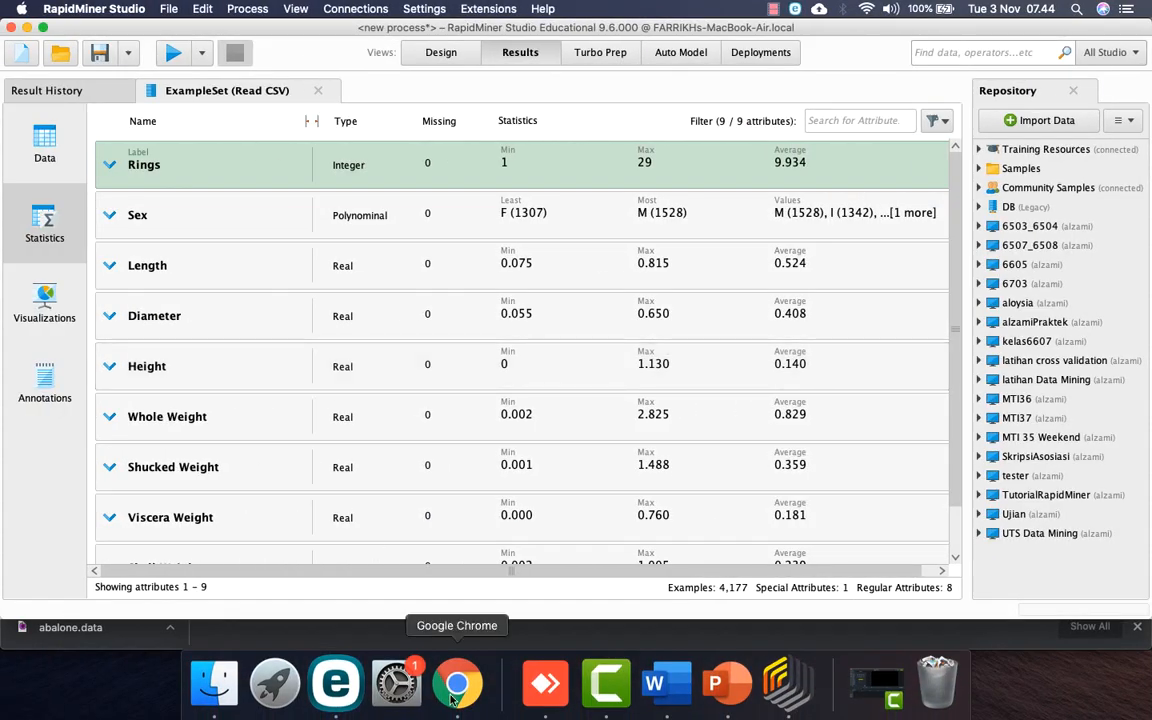
{"action": "left_click", "coordinate": [456, 684]}
{"action": "scroll", "coordinate": [209, 418], "scroll_direction": "left", "scroll_amount": 5}
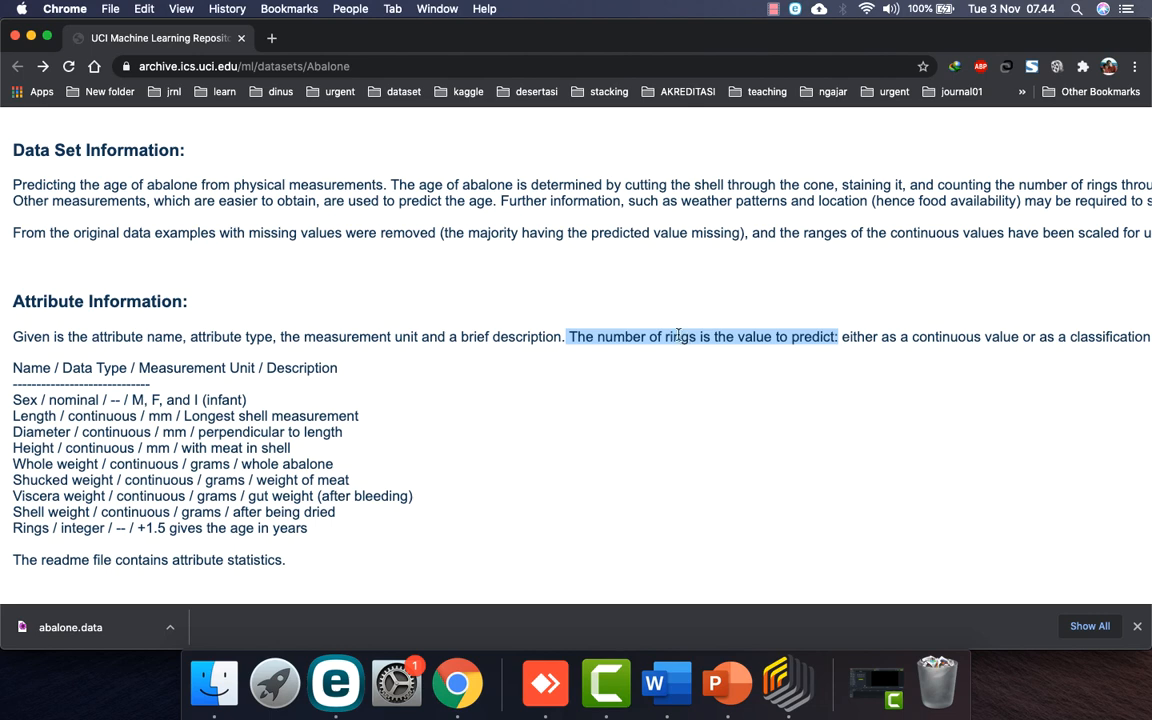
{"action": "key", "text": "ctrl+Right"}
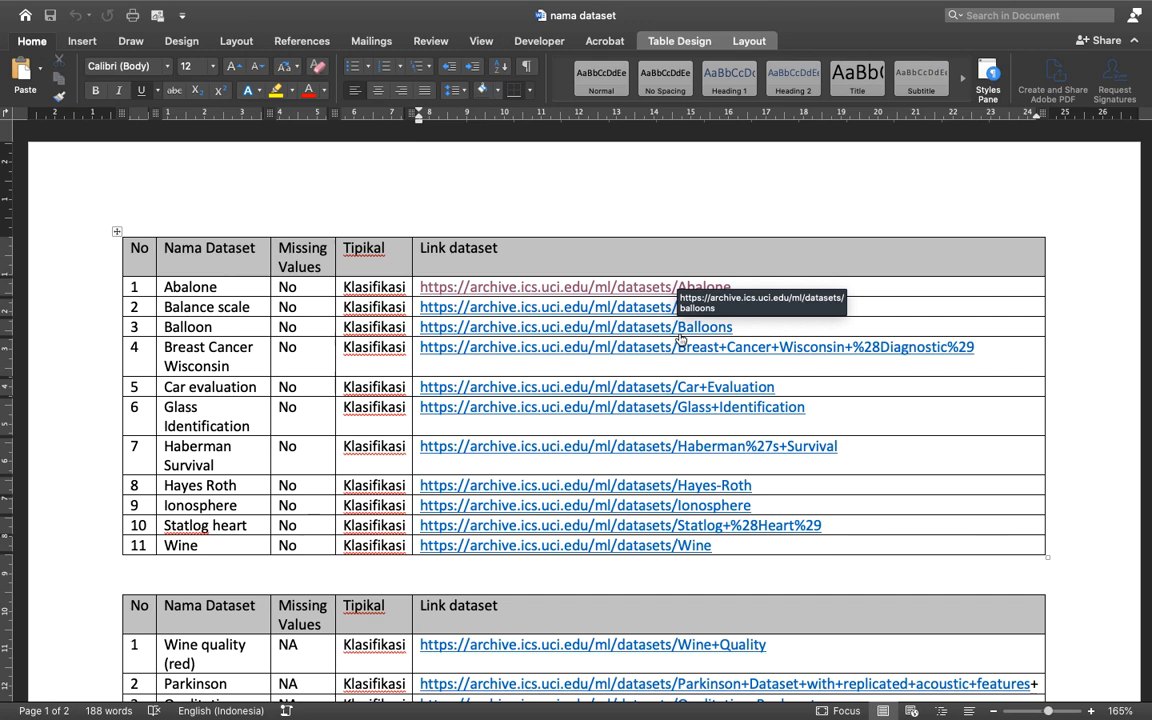
{"action": "key", "text": "ctrl+Left"}
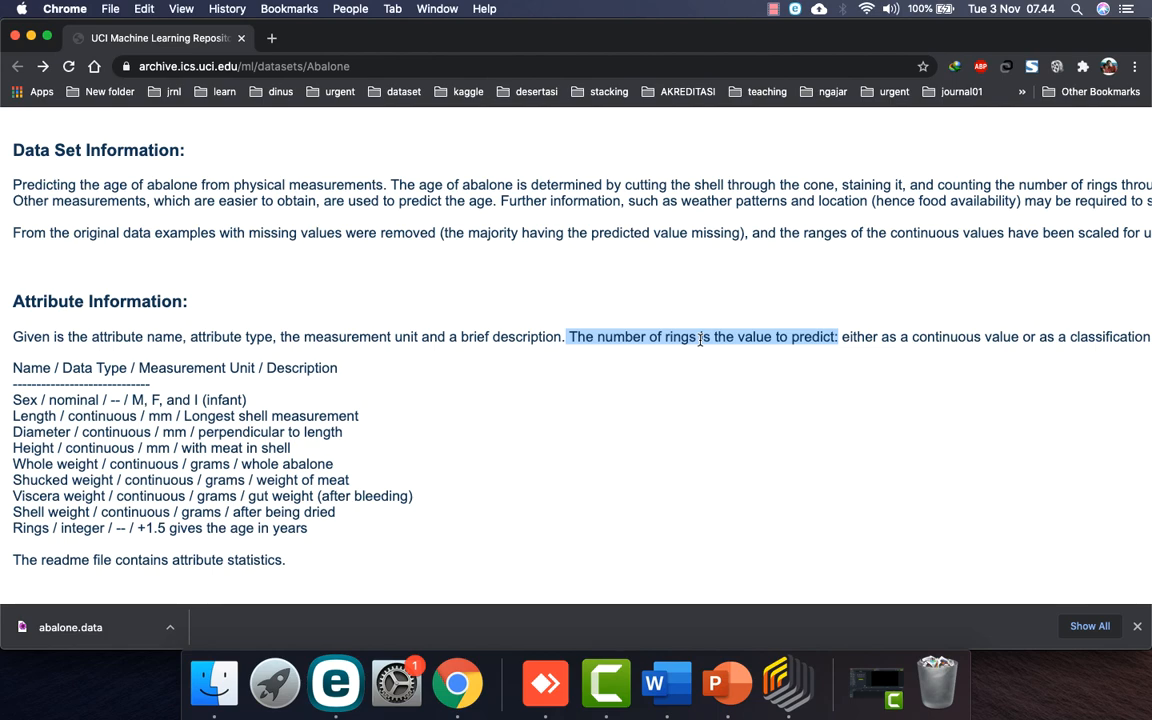
{"action": "key", "text": "ctrl+Right"}
{"action": "key", "text": "ctrl+Right"}
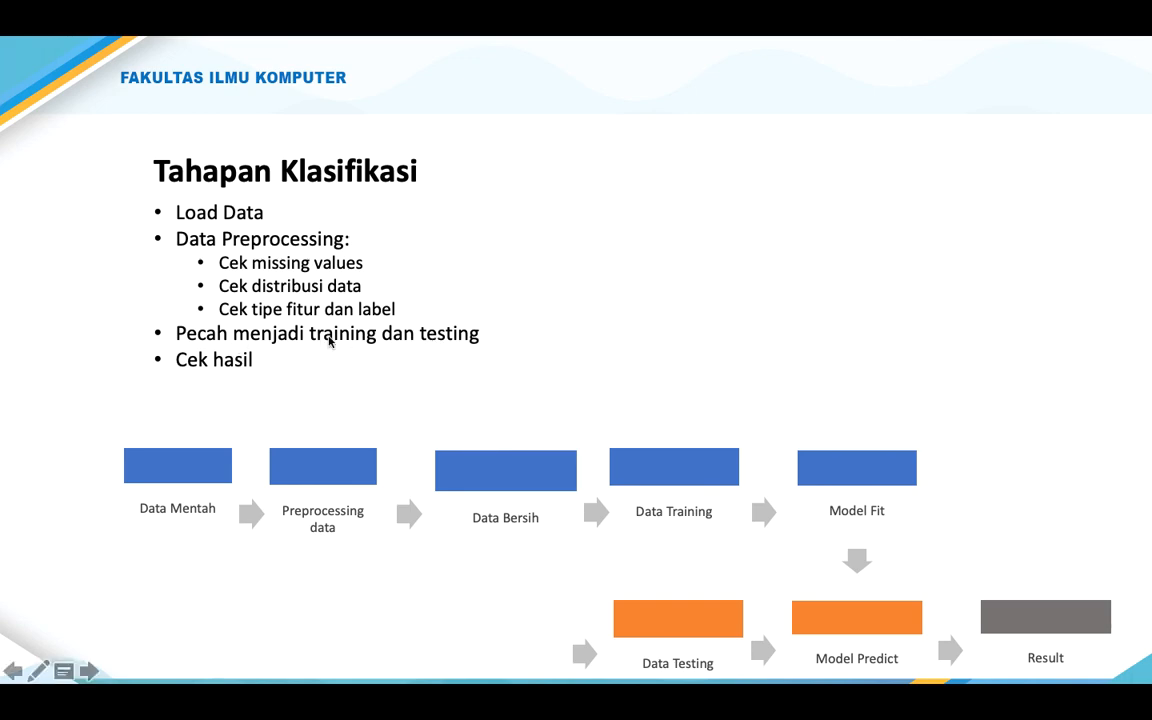
{"action": "key", "text": "ctrl+Left"}
{"action": "key", "text": "ctrl+Left"}
{"action": "key", "text": "ctrl+Left"}
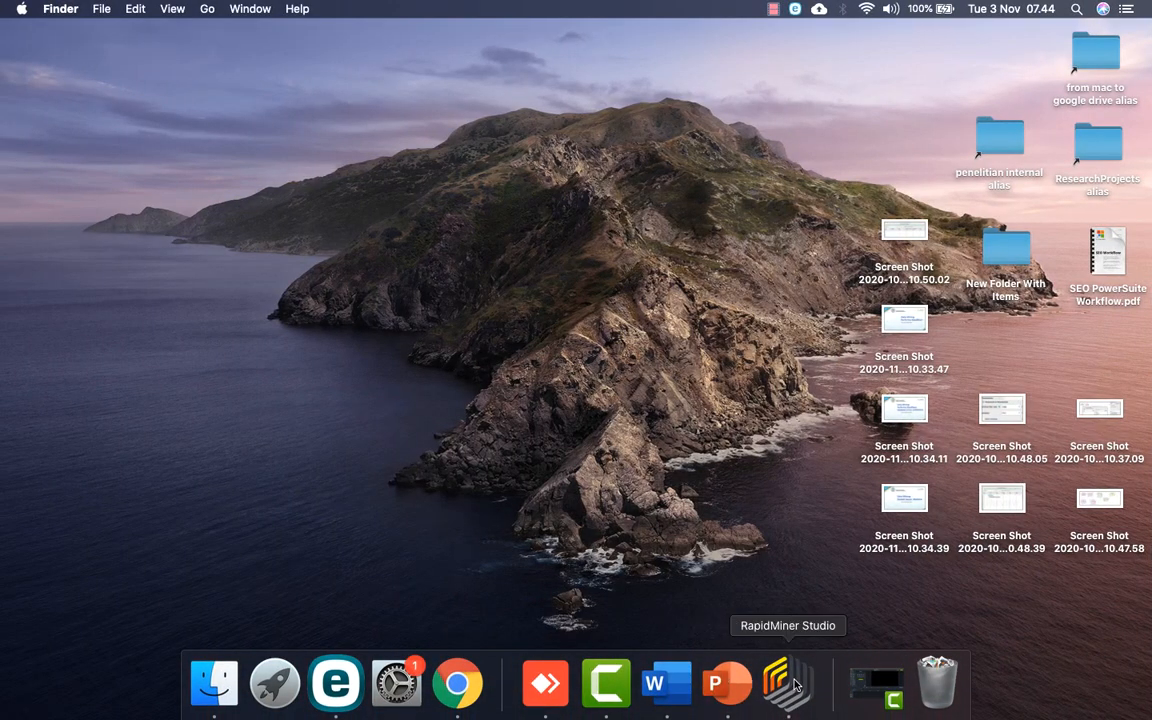
Step: Drop a Split Data operator onto the Read CSV connection in the process
{"action": "left_click", "coordinate": [788, 683]}
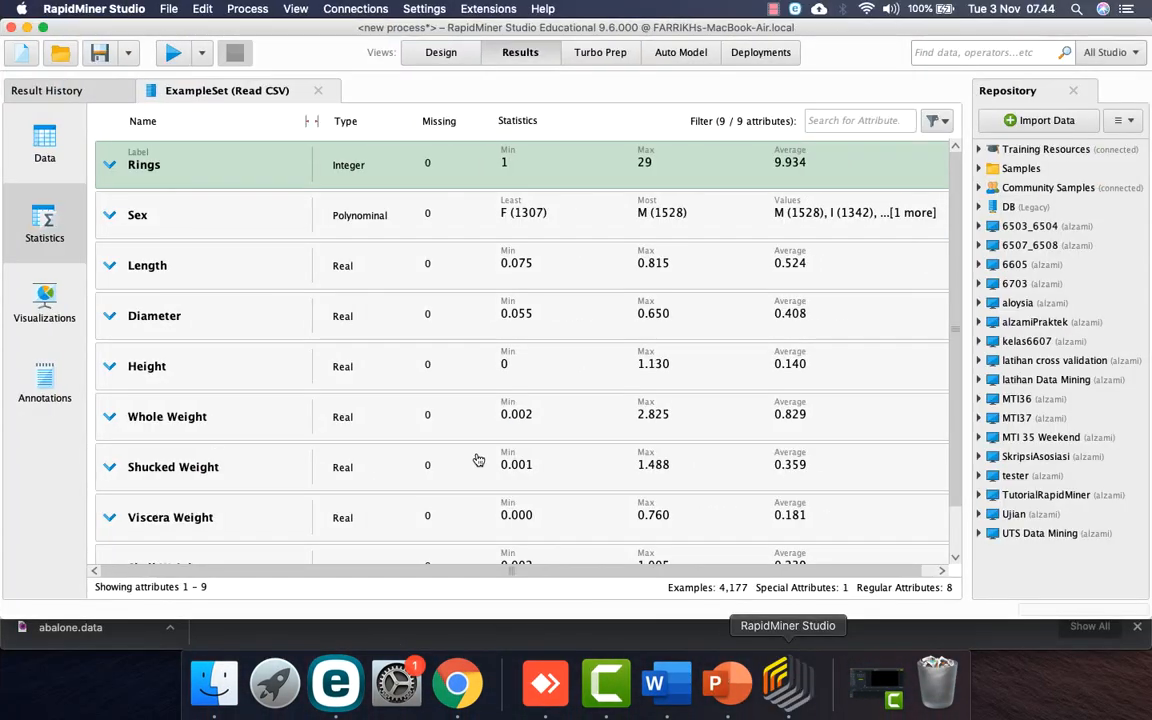
{"action": "left_click", "coordinate": [440, 54]}
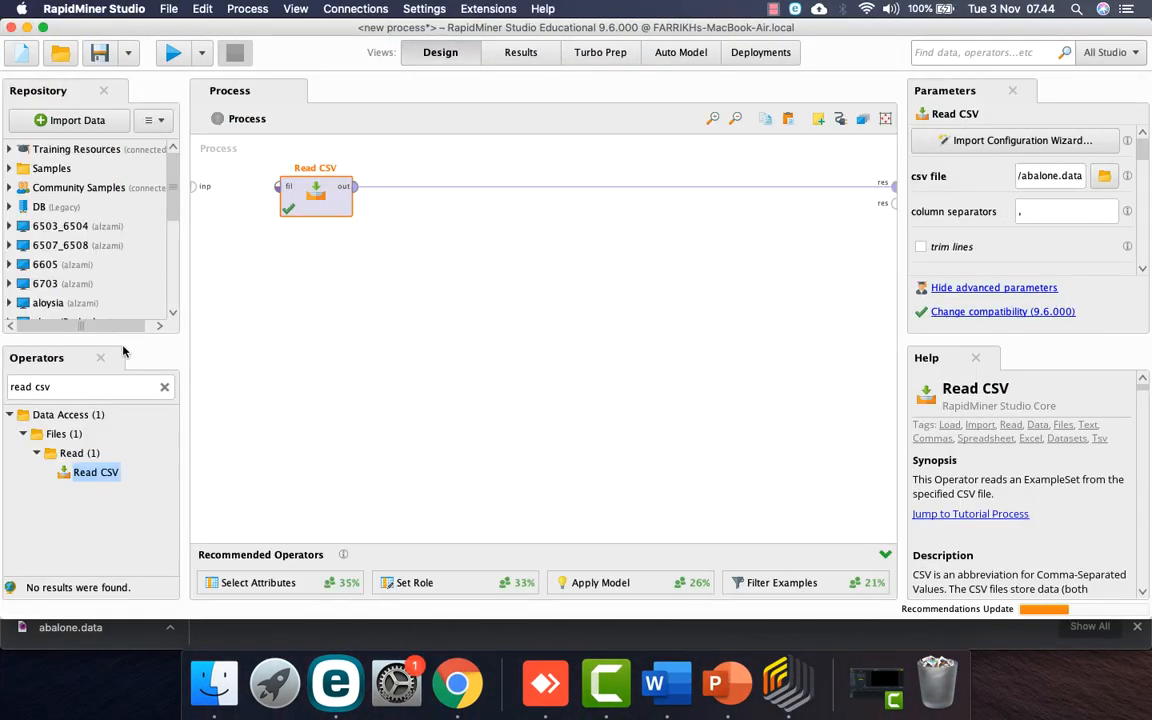
{"action": "triple_click", "coordinate": [89, 384]}
{"action": "type", "text": "split"}
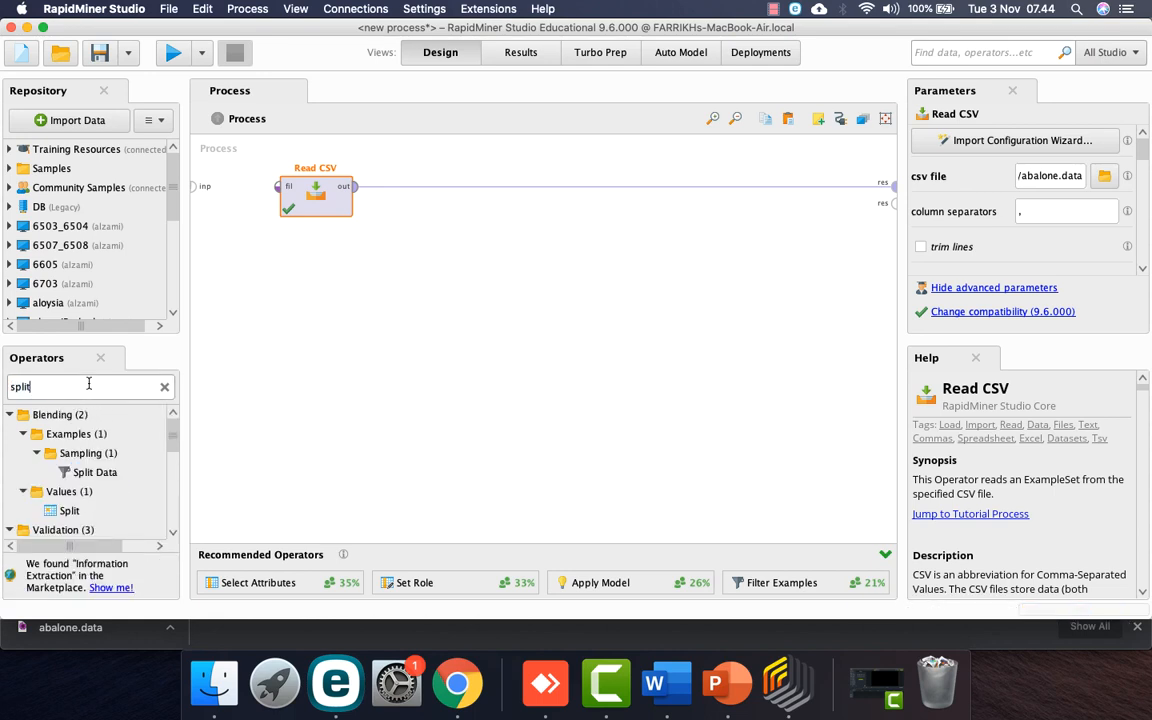
{"action": "type", "text": " data"}
{"action": "left_click_drag", "start_coordinate": [94, 475], "coordinate": [487, 173]}
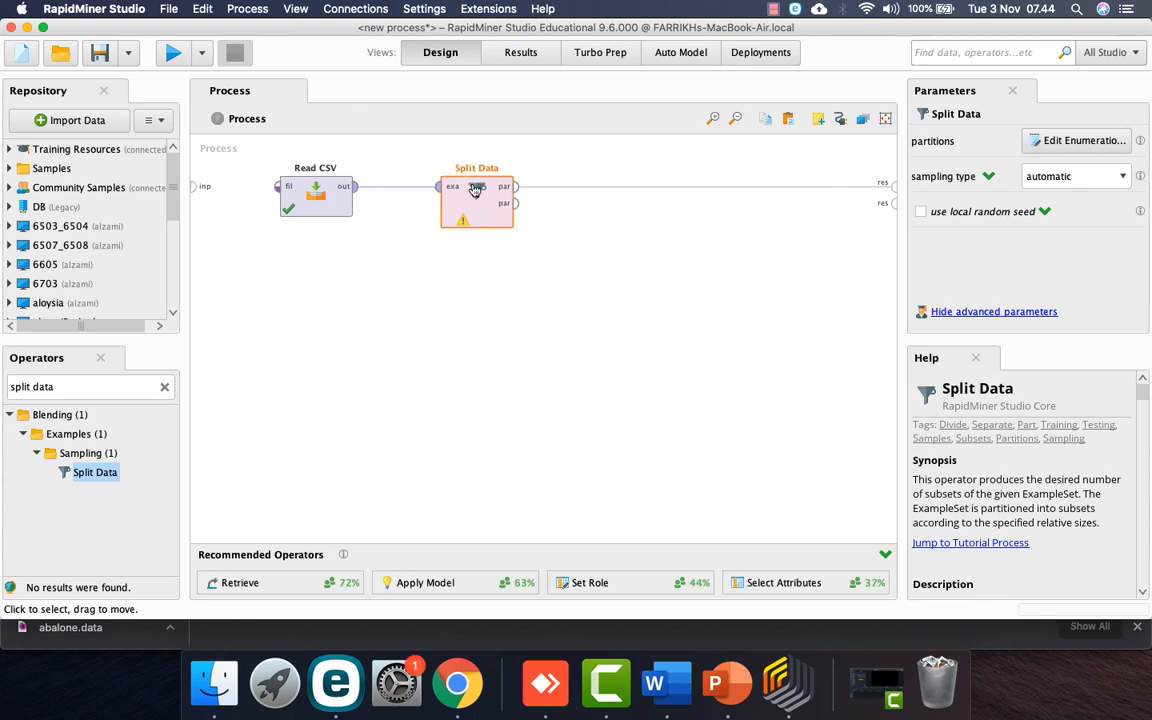
Step: Set Split Data's partition ratios to 0.7 and 0.3
{"action": "left_click", "coordinate": [1105, 142]}
{"action": "left_click", "coordinate": [576, 516]}
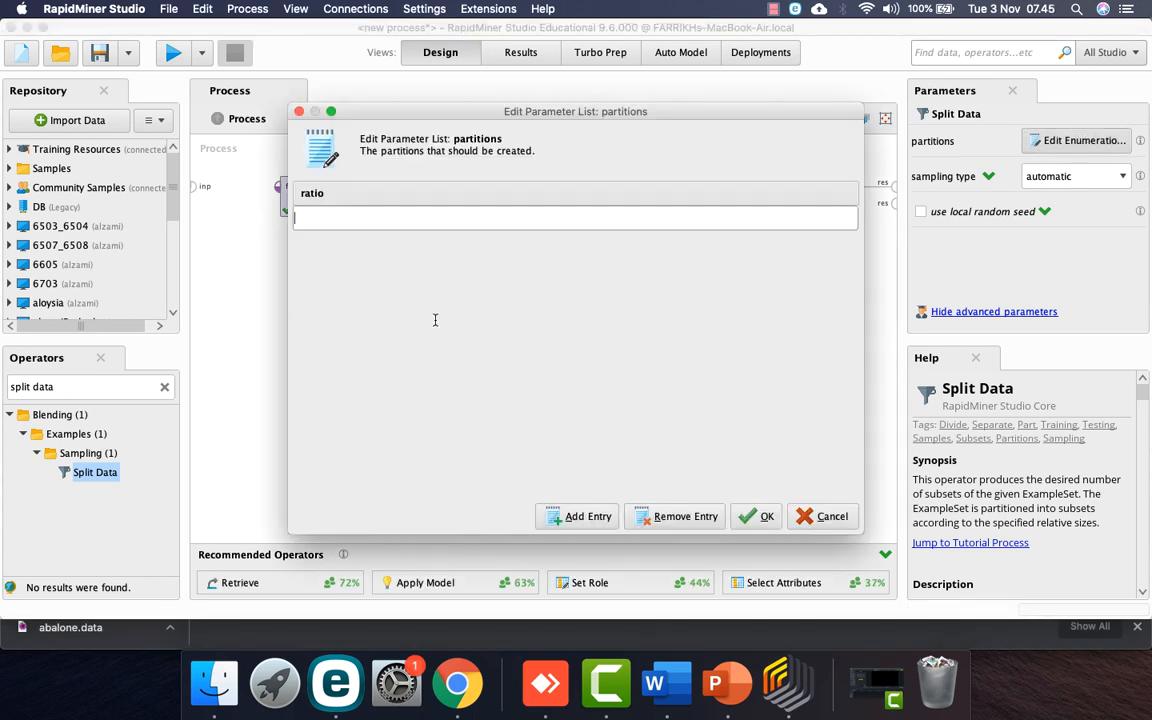
{"action": "type", "text": "0.7"}
{"action": "left_click", "coordinate": [576, 517]}
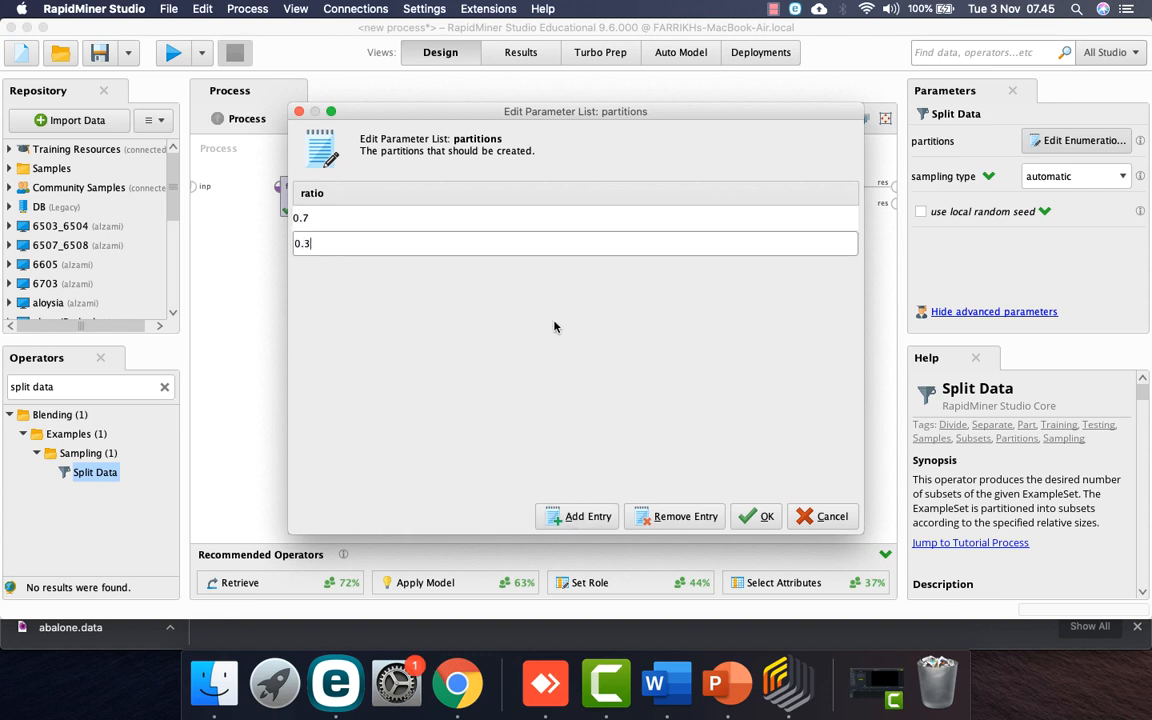
{"action": "key", "text": "Return"}
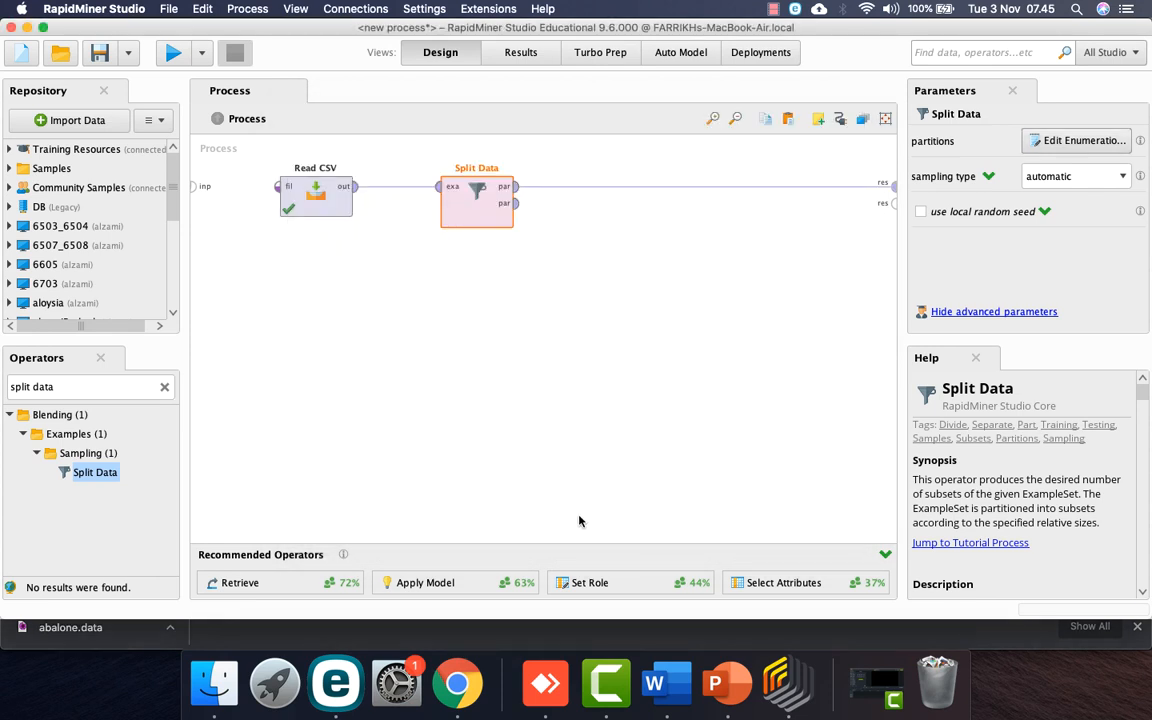
Step: Add a Decision Tree after Split Data with information_gain criterion and prepruning turned off
{"action": "key", "text": "ctrl+Right"}
{"action": "key", "text": "ctrl+Right"}
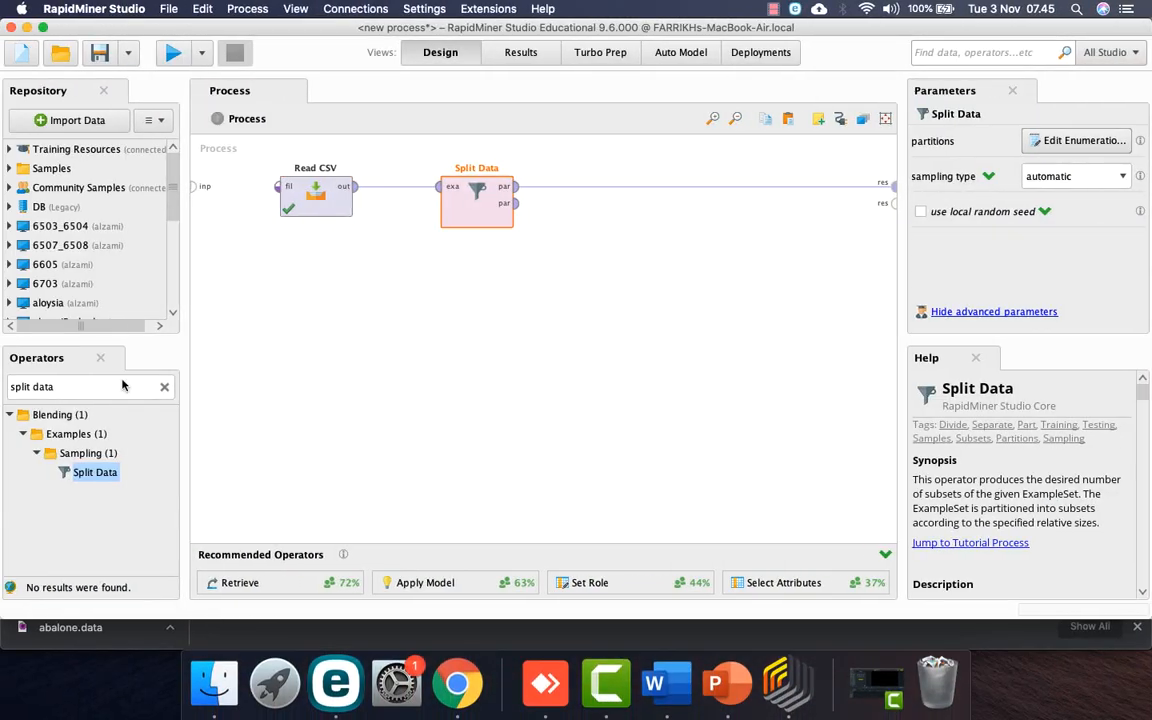
{"action": "triple_click", "coordinate": [97, 385]}
{"action": "type", "text": "decision"}
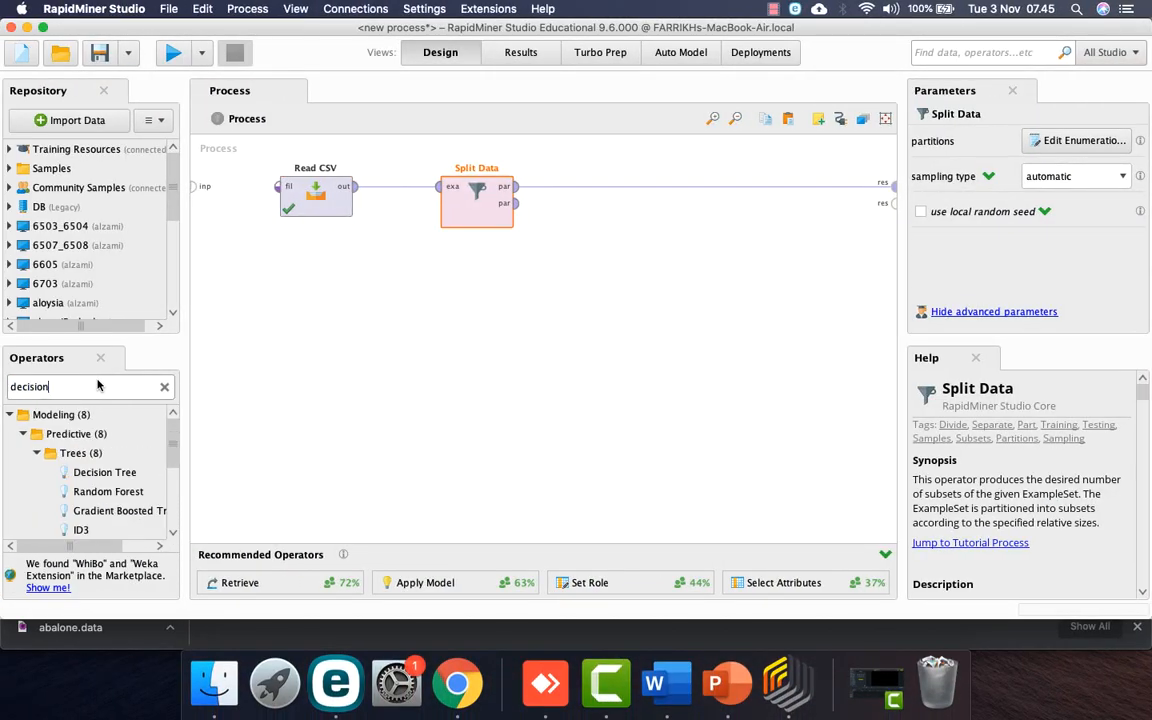
{"action": "left_click_drag", "start_coordinate": [104, 472], "coordinate": [605, 192]}
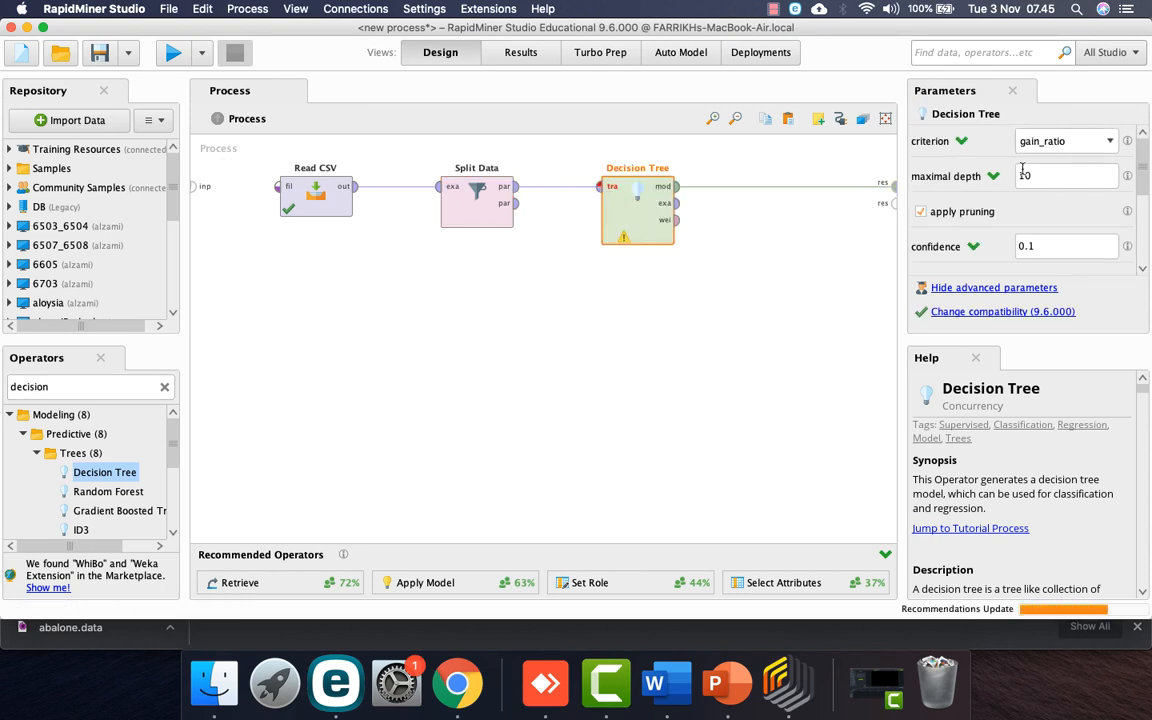
{"action": "left_click", "coordinate": [1065, 141]}
{"action": "left_click", "coordinate": [1066, 174]}
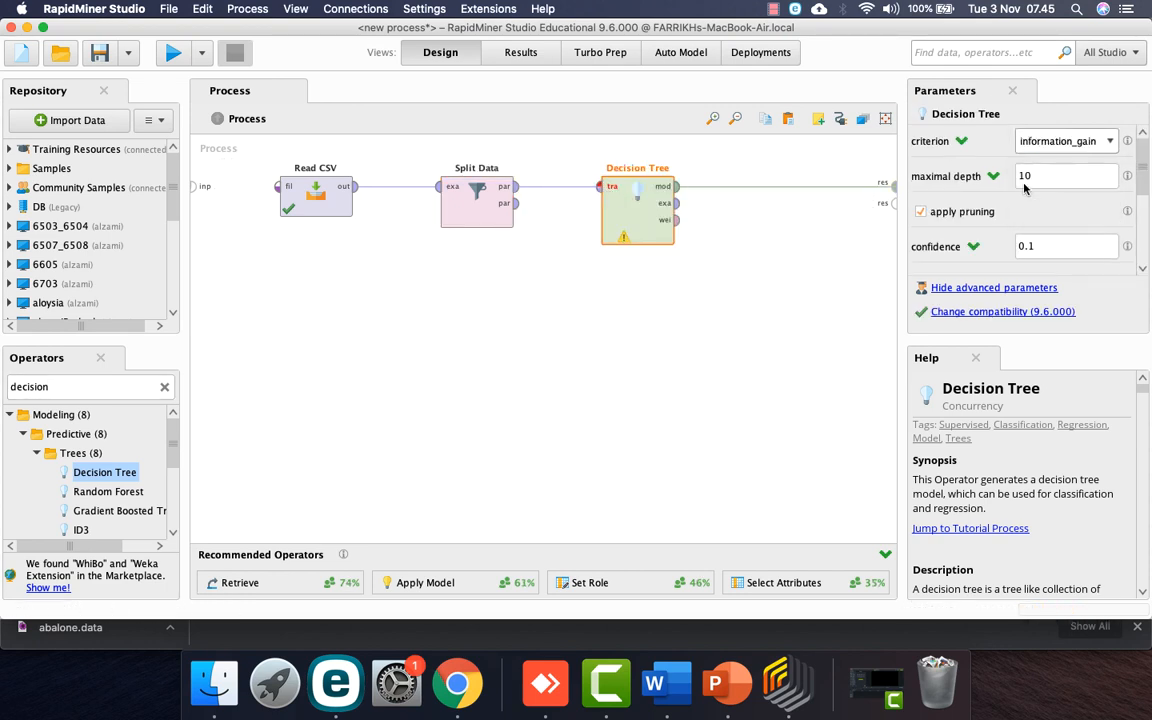
{"action": "scroll", "coordinate": [958, 238], "scroll_direction": "down", "scroll_amount": 3}
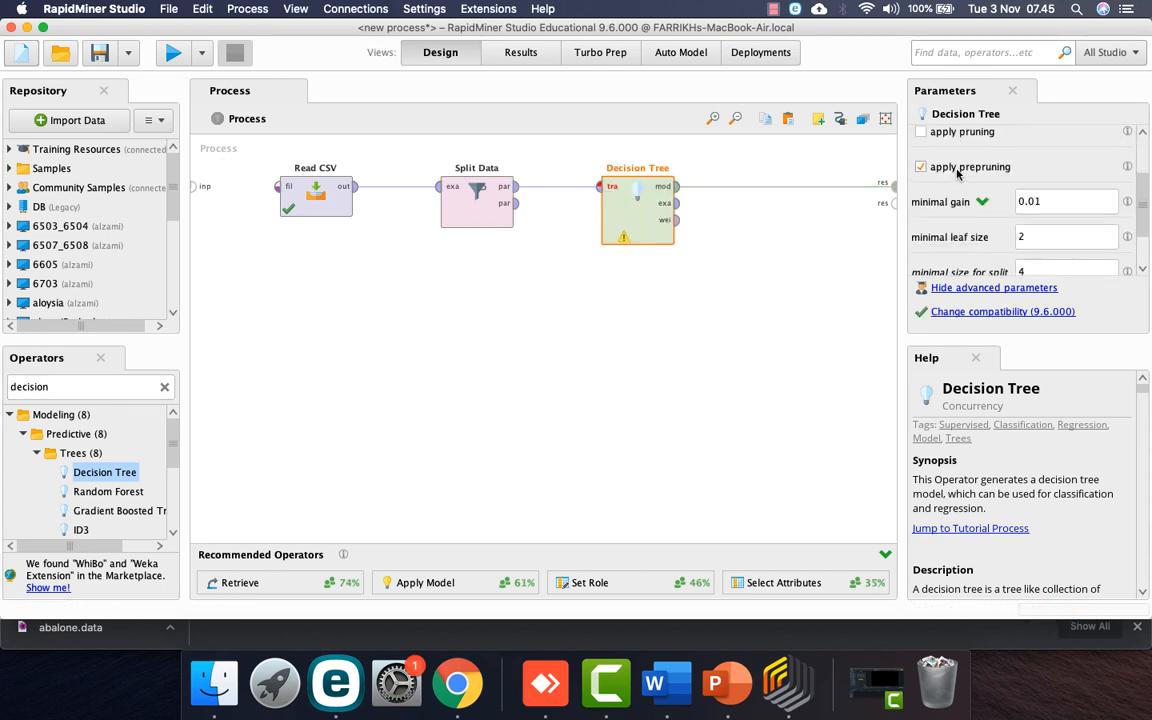
{"action": "left_click", "coordinate": [957, 170]}
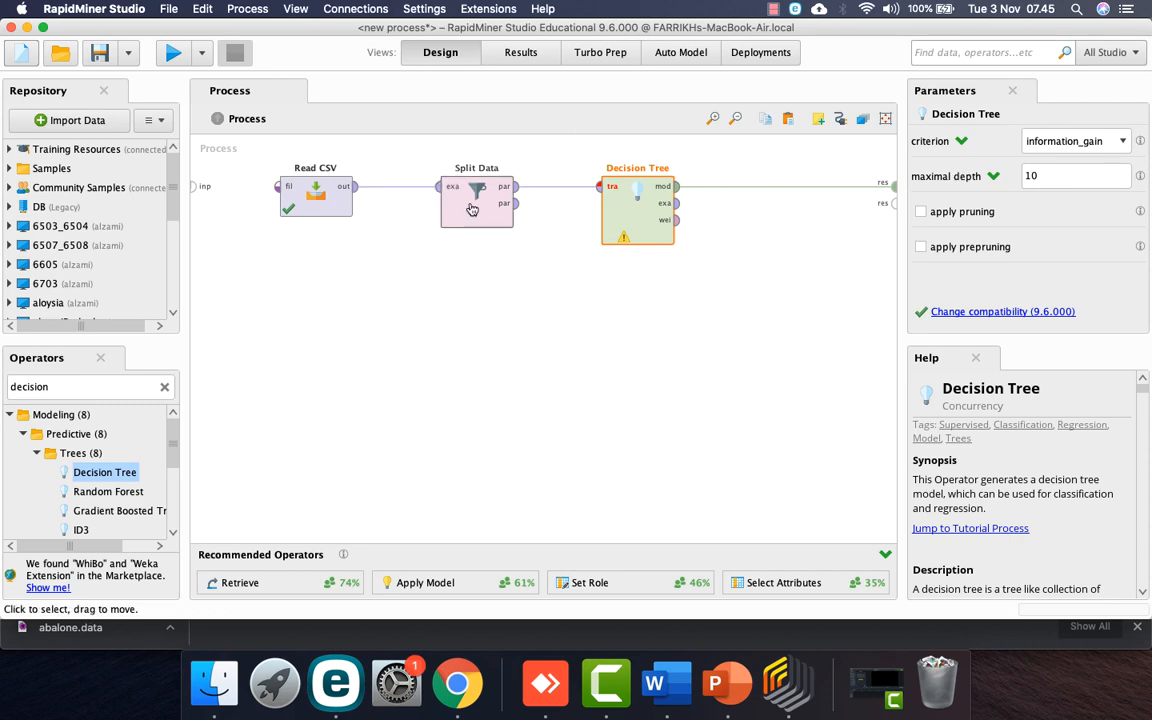
Step: Move Split Data and Decision Tree closer together and glance at the dataset list document
{"action": "left_click_drag", "start_coordinate": [476, 200], "coordinate": [422, 200]}
{"action": "left_click_drag", "start_coordinate": [628, 216], "coordinate": [551, 216]}
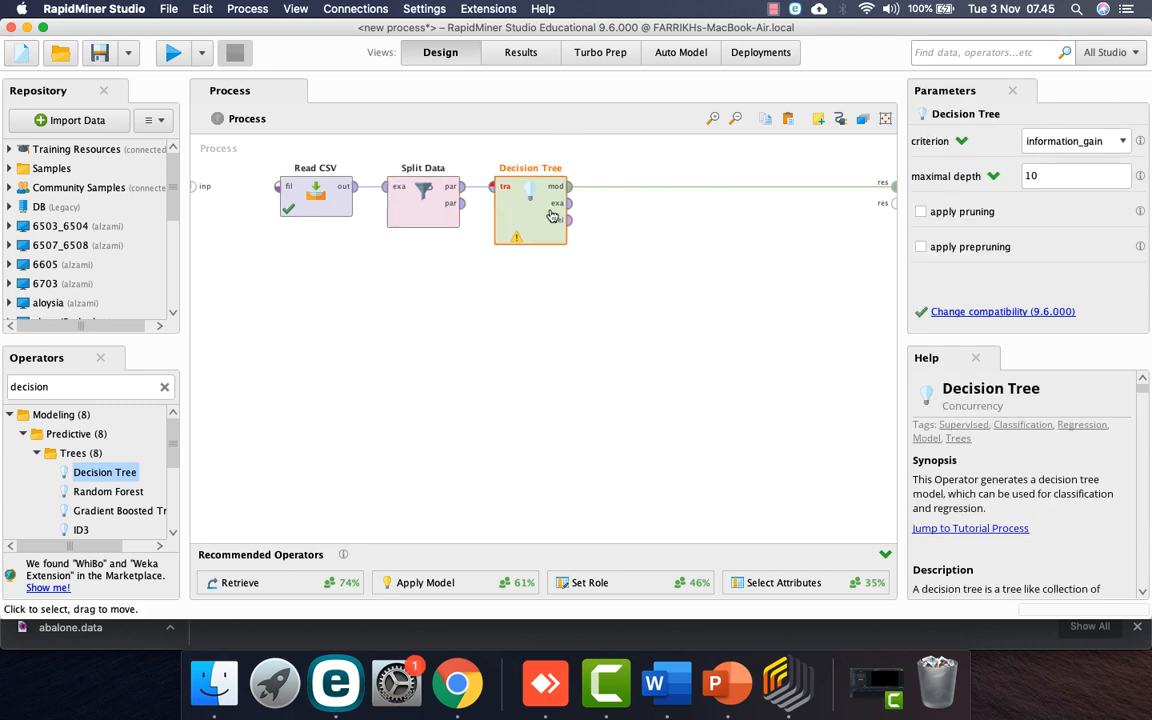
{"action": "key", "text": "ctrl+Right"}
{"action": "key", "text": "ctrl+Right"}
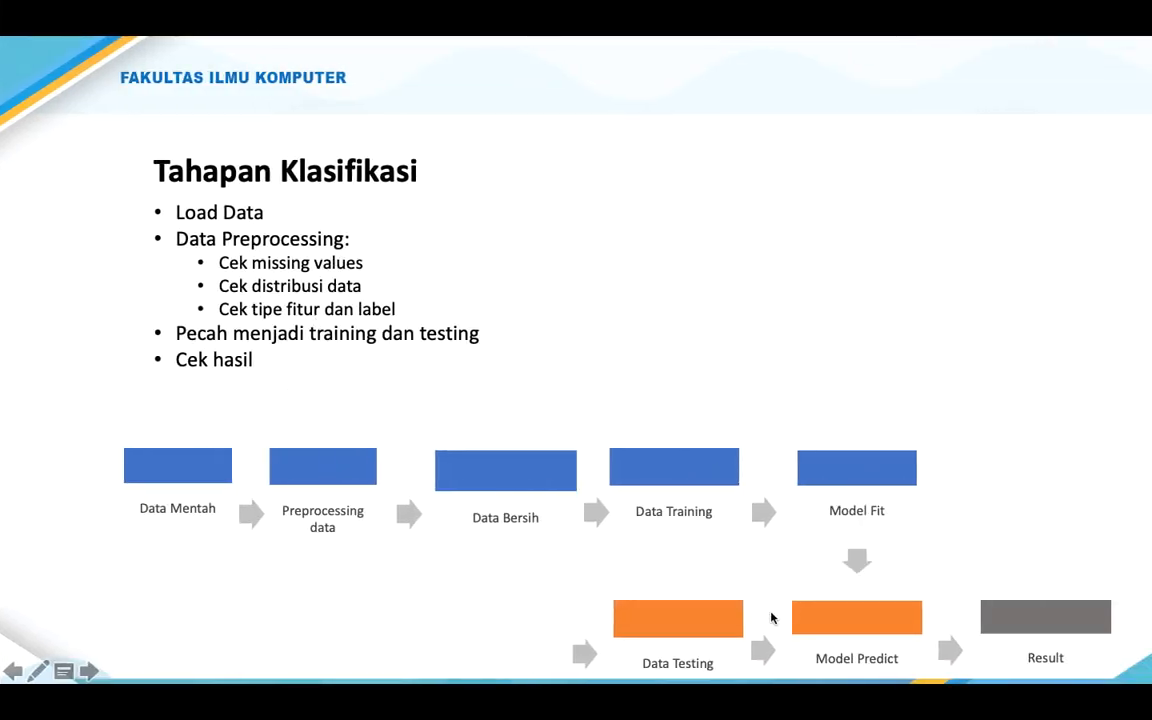
{"action": "key", "text": "ctrl+Left"}
{"action": "key", "text": "ctrl+Left"}
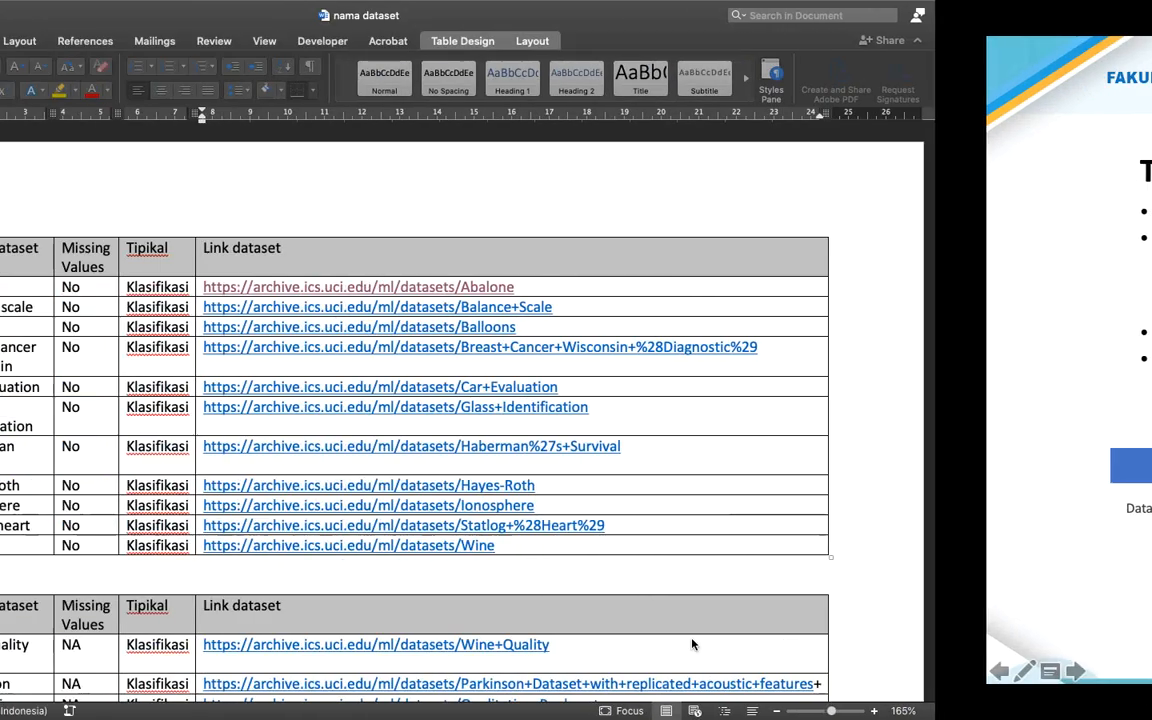
Step: Search operators for 'apply mode', briefly show the PowerPoint slide, then return to RapidMiner
{"action": "double_click", "coordinate": [80, 386]}
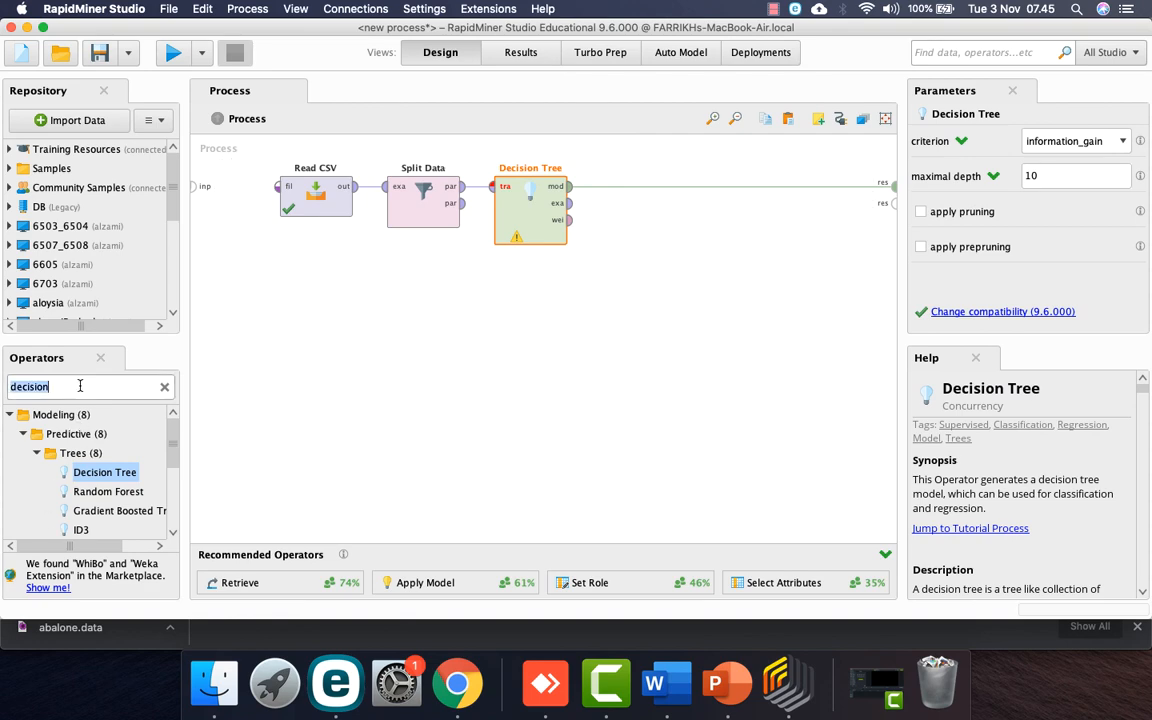
{"action": "type", "text": "appl"}
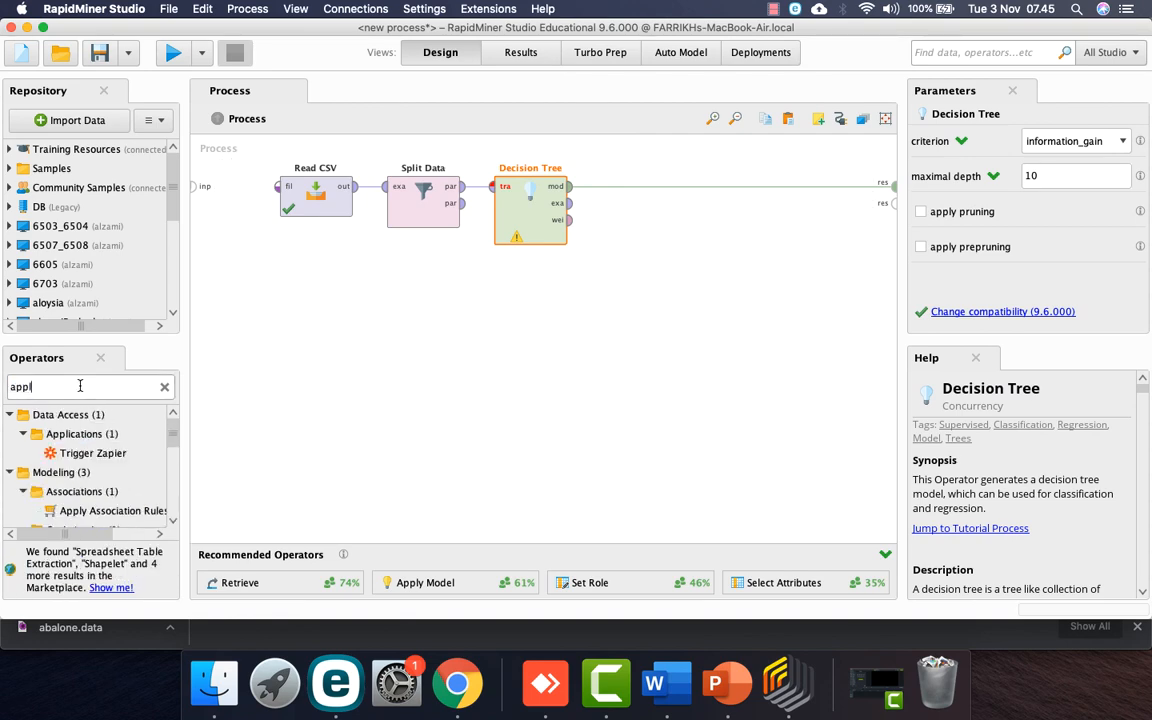
{"action": "type", "text": "y mode"}
{"action": "key", "text": "ctrl+Right"}
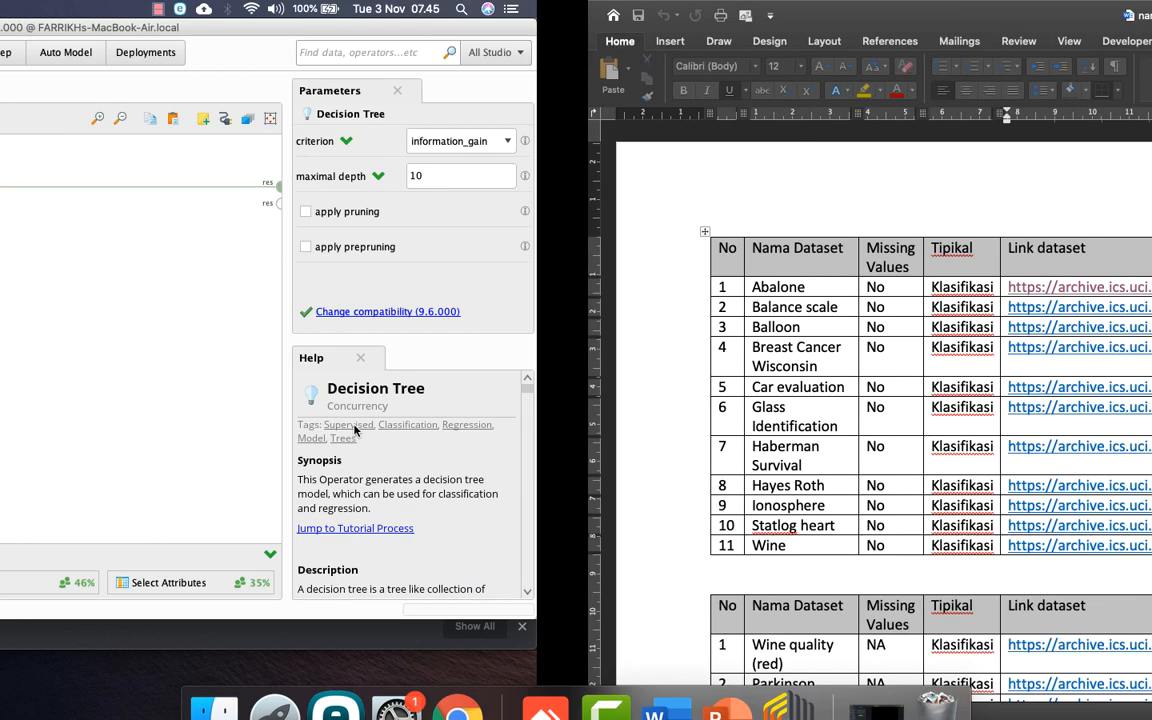
{"action": "key", "text": "ctrl+Up"}
{"action": "left_click_drag", "start_coordinate": [777, 65], "coordinate": [617, 69]}
{"action": "left_click", "coordinate": [617, 69]}
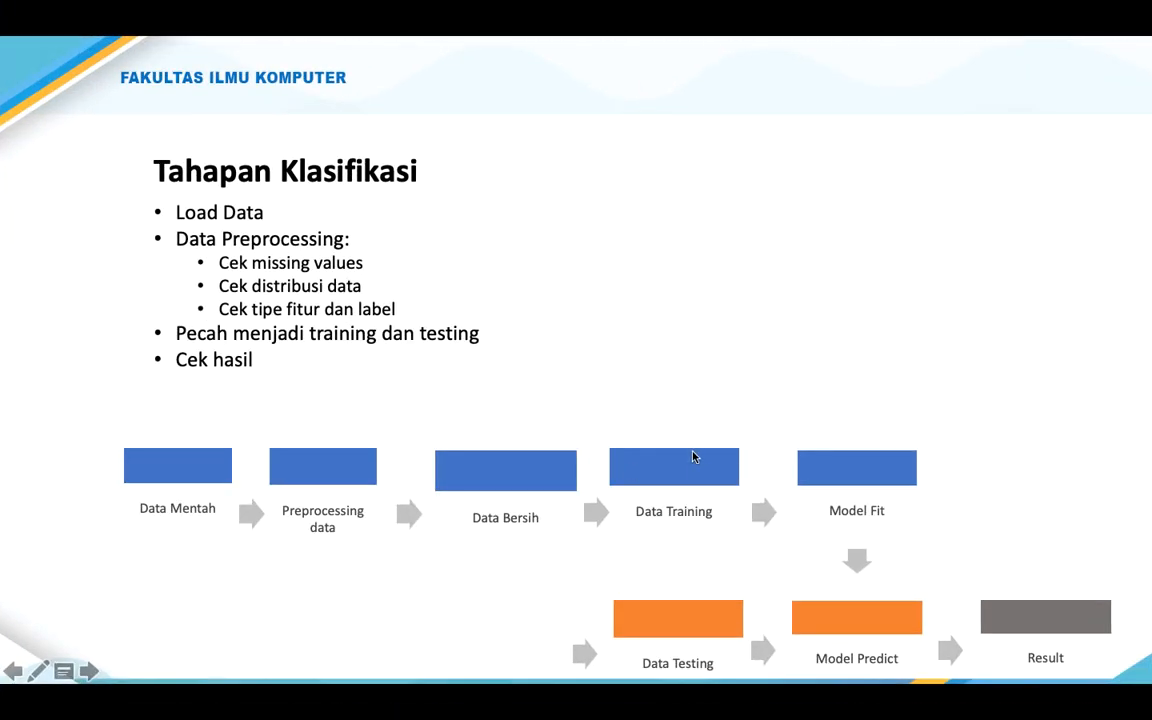
{"action": "key", "text": "ctrl+Left"}
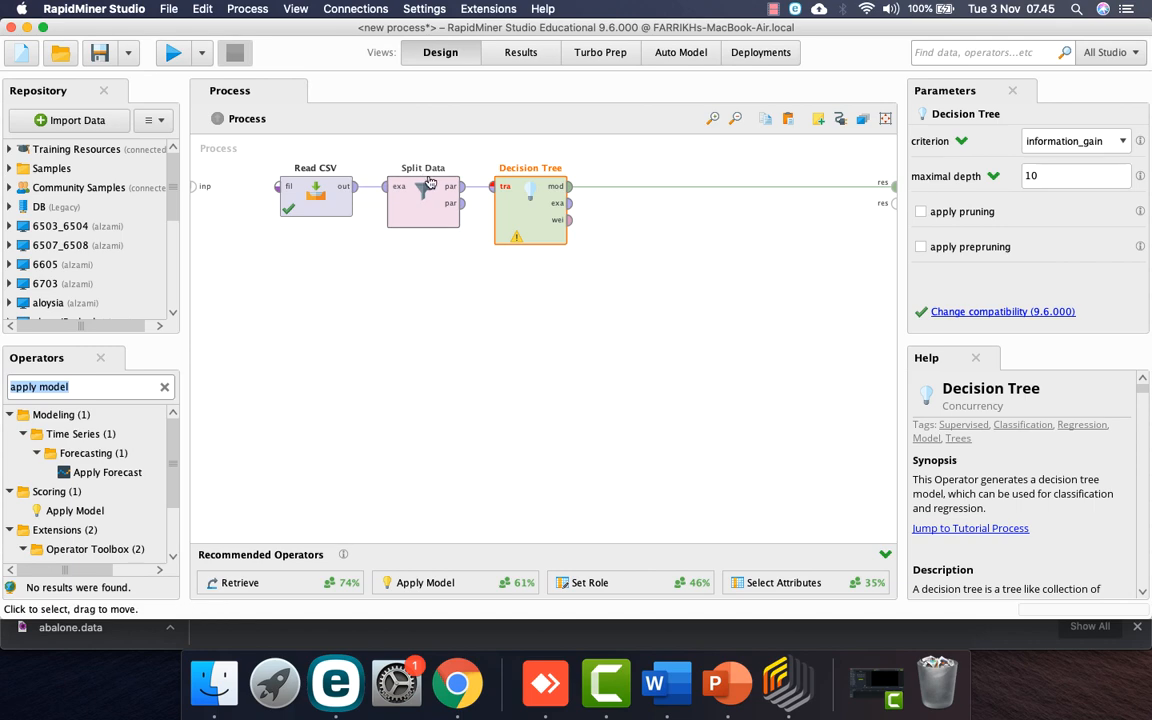
Step: Place Apply Model and connect Split Data's second partition to its unlabelled input
{"action": "left_click", "coordinate": [540, 191]}
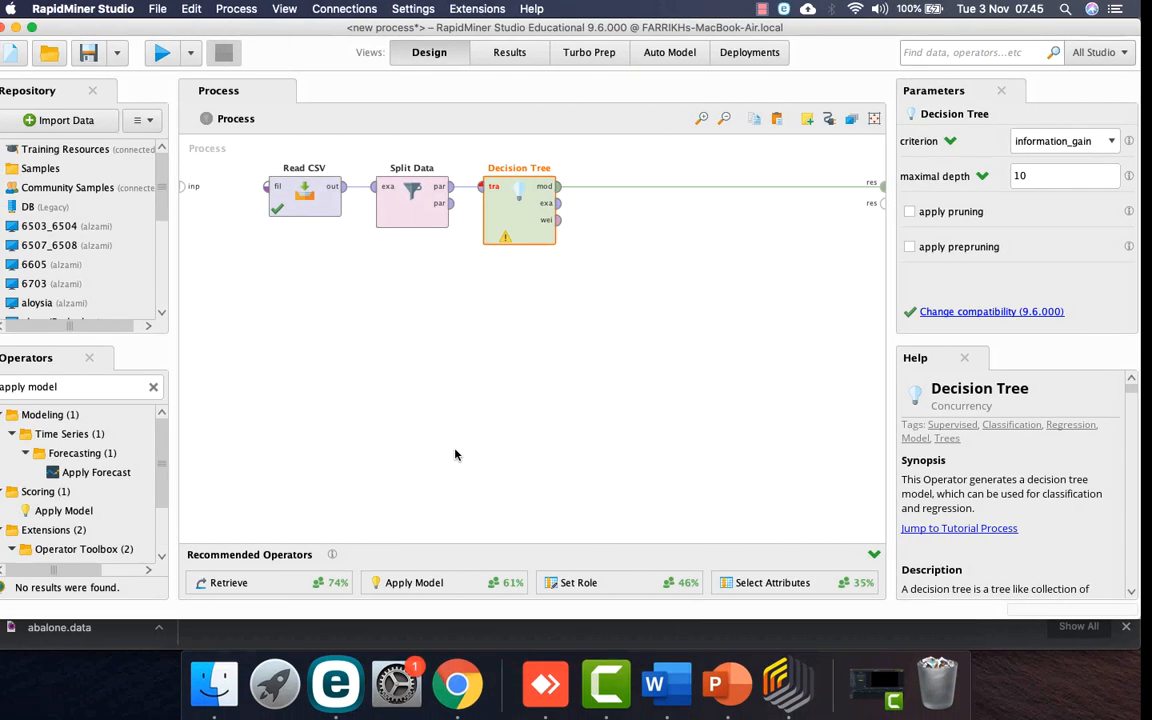
{"action": "left_click_drag", "start_coordinate": [68, 508], "coordinate": [540, 300]}
{"action": "left_click_drag", "start_coordinate": [469, 210], "coordinate": [491, 310]}
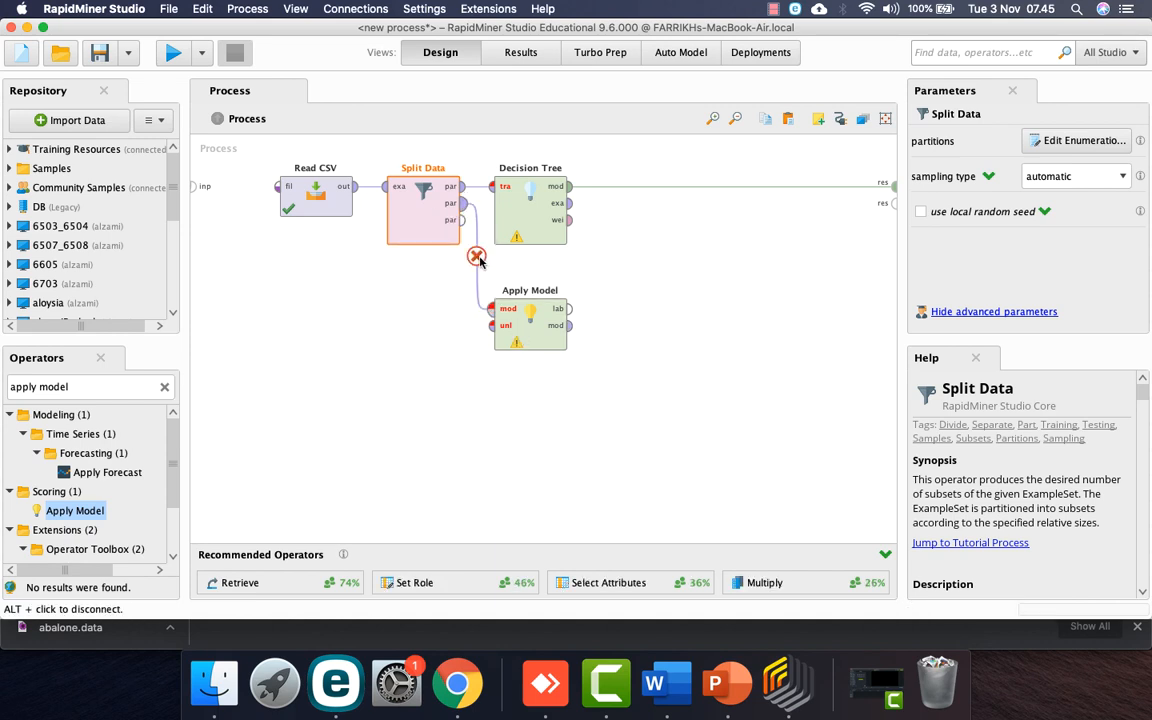
{"action": "left_click", "coordinate": [470, 249]}
{"action": "left_click", "coordinate": [463, 204]}
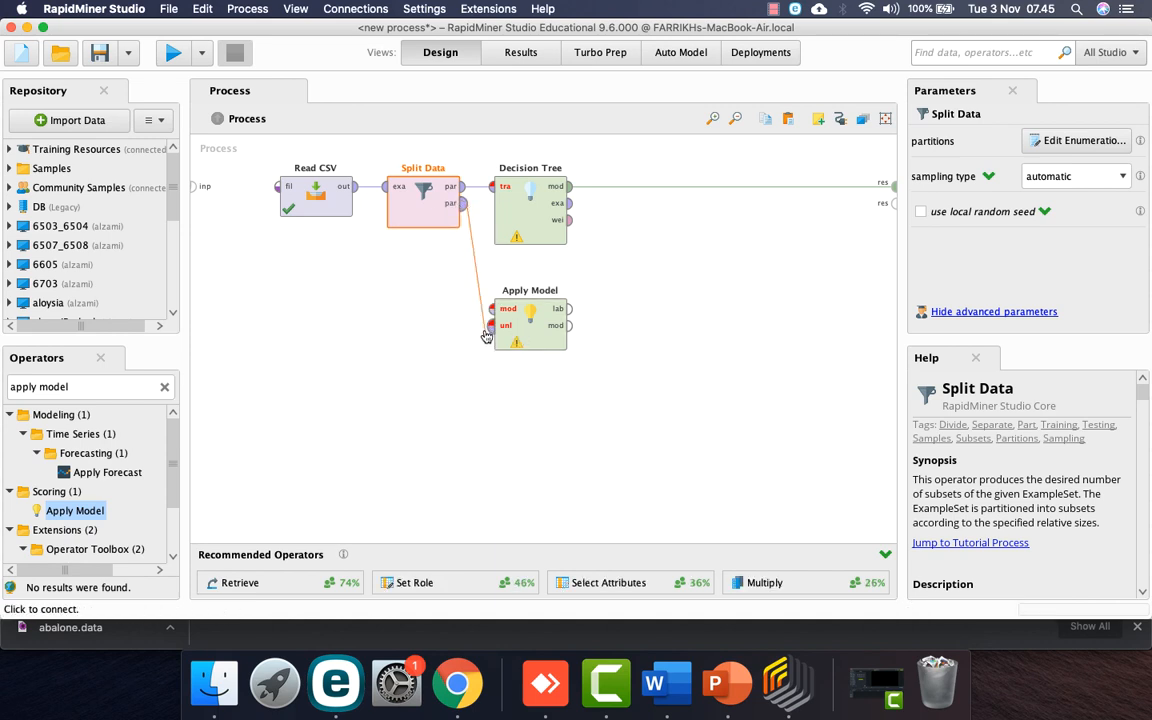
{"action": "left_click", "coordinate": [491, 325]}
{"action": "left_click_drag", "start_coordinate": [525, 330], "coordinate": [632, 330]}
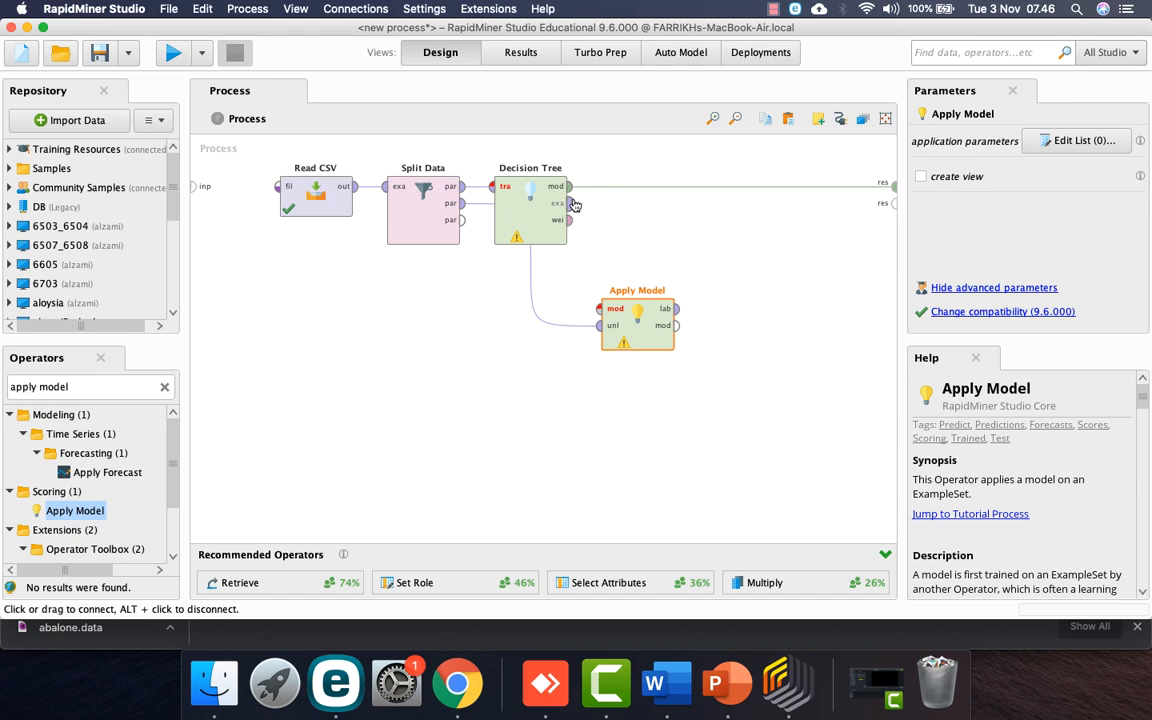
{"action": "left_click_drag", "start_coordinate": [427, 231], "coordinate": [427, 312]}
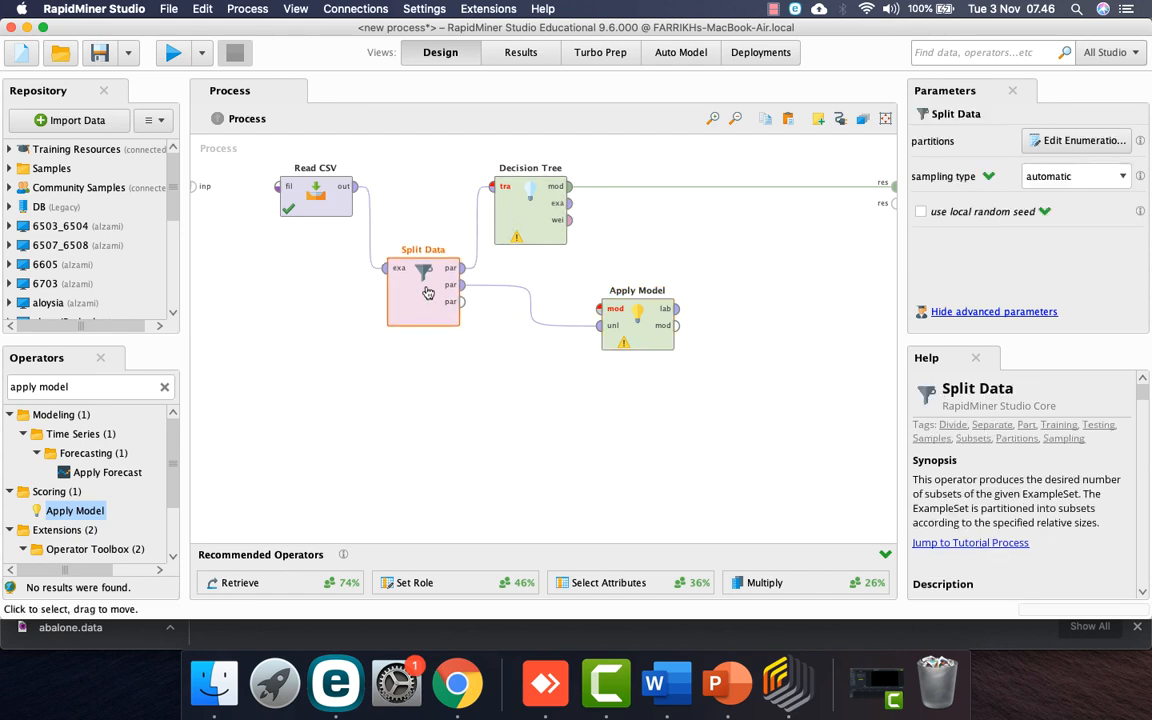
Step: Route the Decision Tree model into Apply Model's model input instead of the result
{"action": "left_click", "coordinate": [733, 186]}
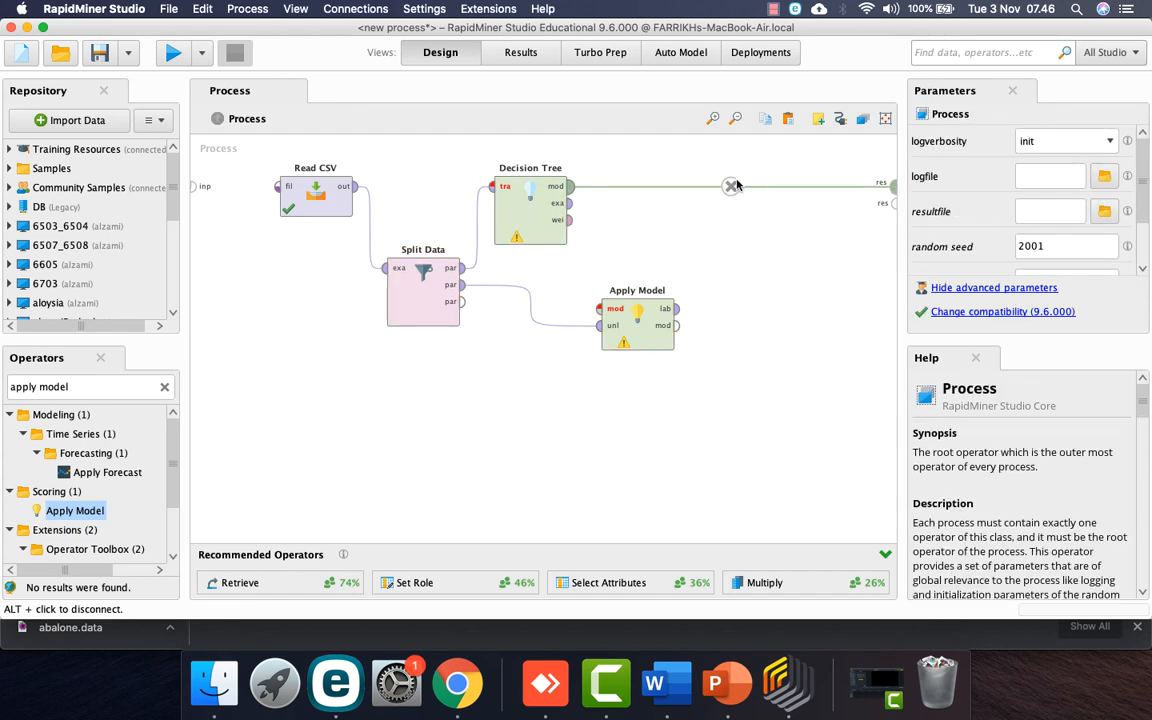
{"action": "left_click", "coordinate": [569, 186]}
{"action": "left_click", "coordinate": [602, 311]}
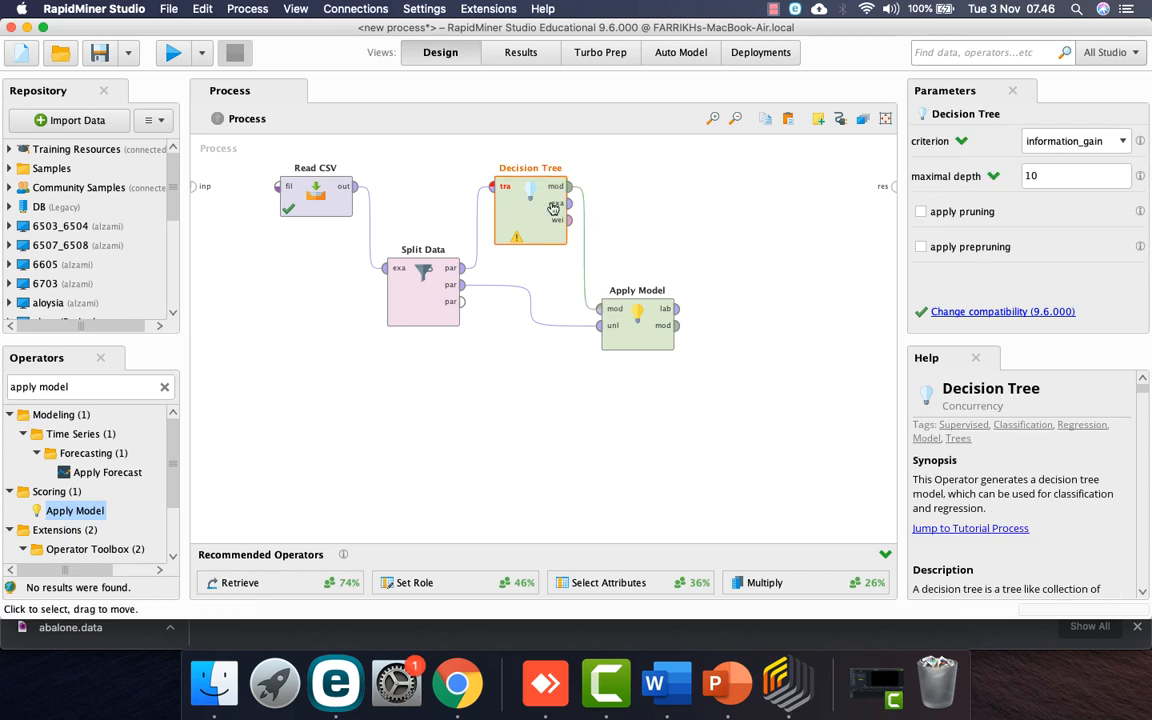
{"action": "left_click", "coordinate": [583, 246]}
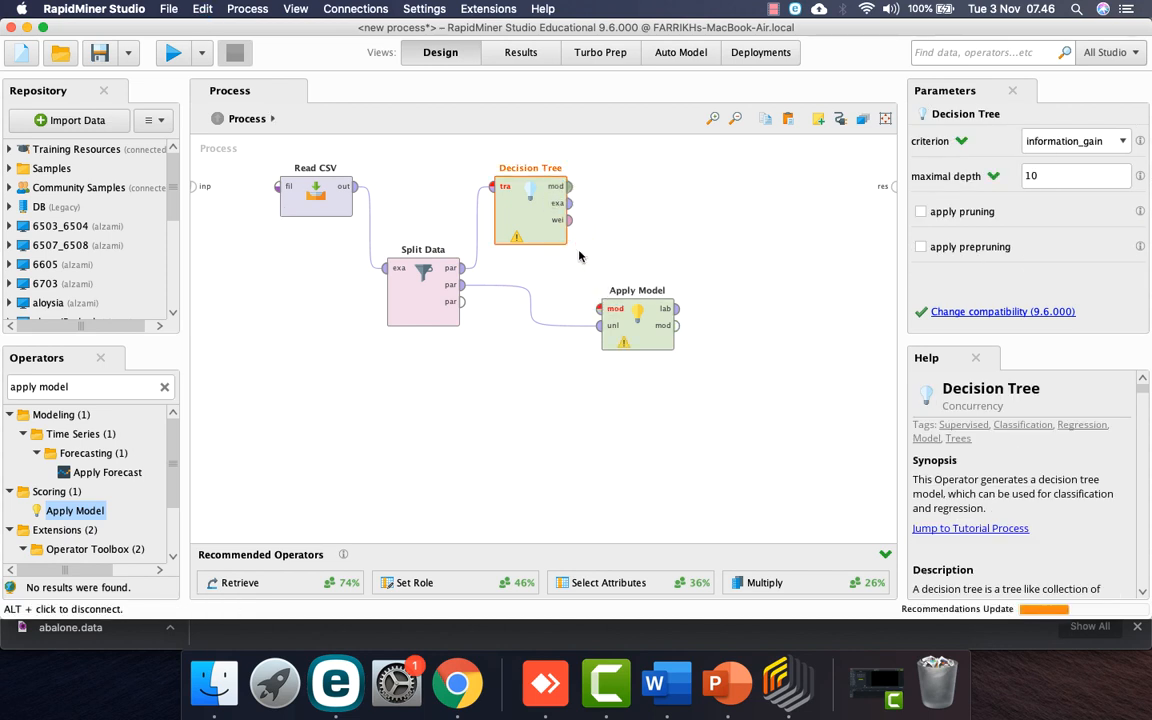
{"action": "left_click", "coordinate": [569, 187]}
{"action": "left_click", "coordinate": [601, 309]}
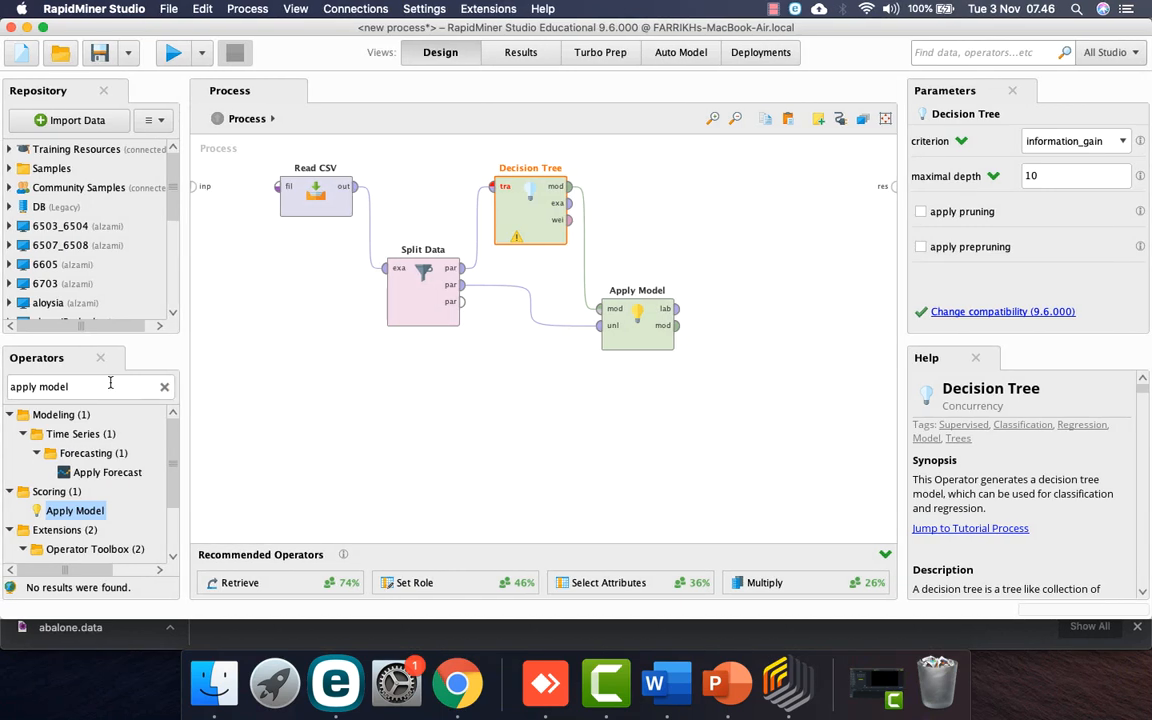
Step: Search for 'performance' and place a Performance (Classification) operator on the canvas
{"action": "left_click", "coordinate": [110, 383]}
{"action": "type", "text": "per"}
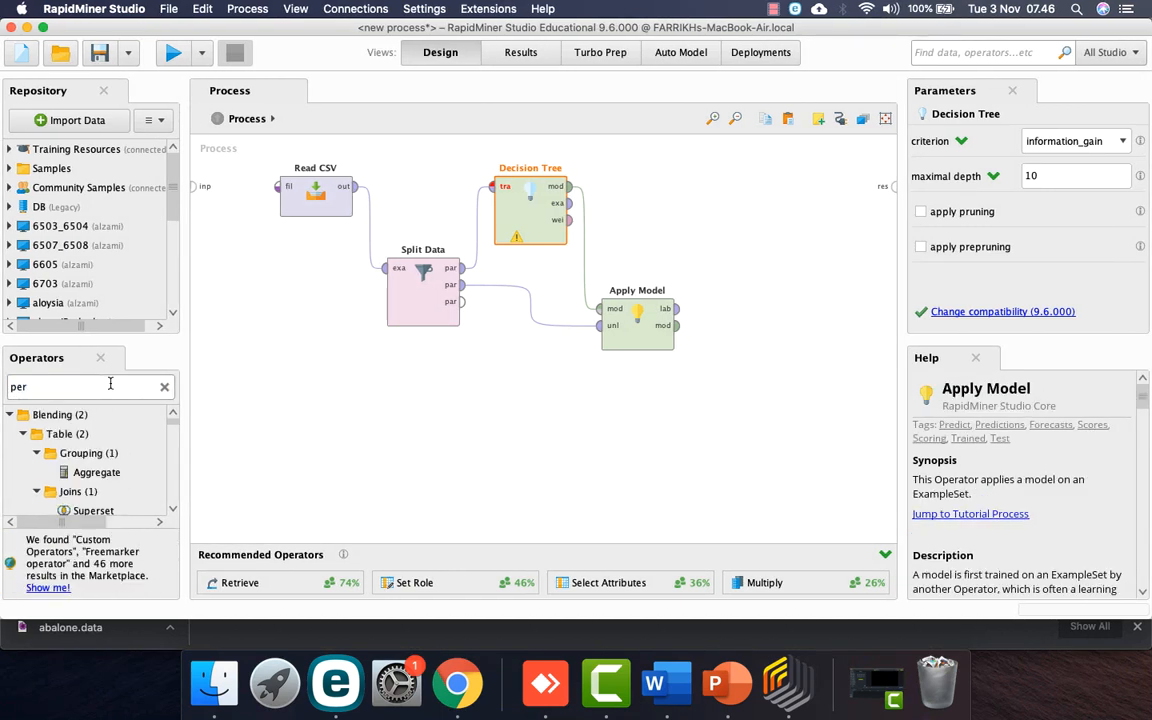
{"action": "type", "text": "formance"}
{"action": "left_click_drag", "start_coordinate": [75, 473], "coordinate": [756, 235]}
{"action": "scroll", "coordinate": [75, 476], "scroll_direction": "down", "scroll_amount": 2}
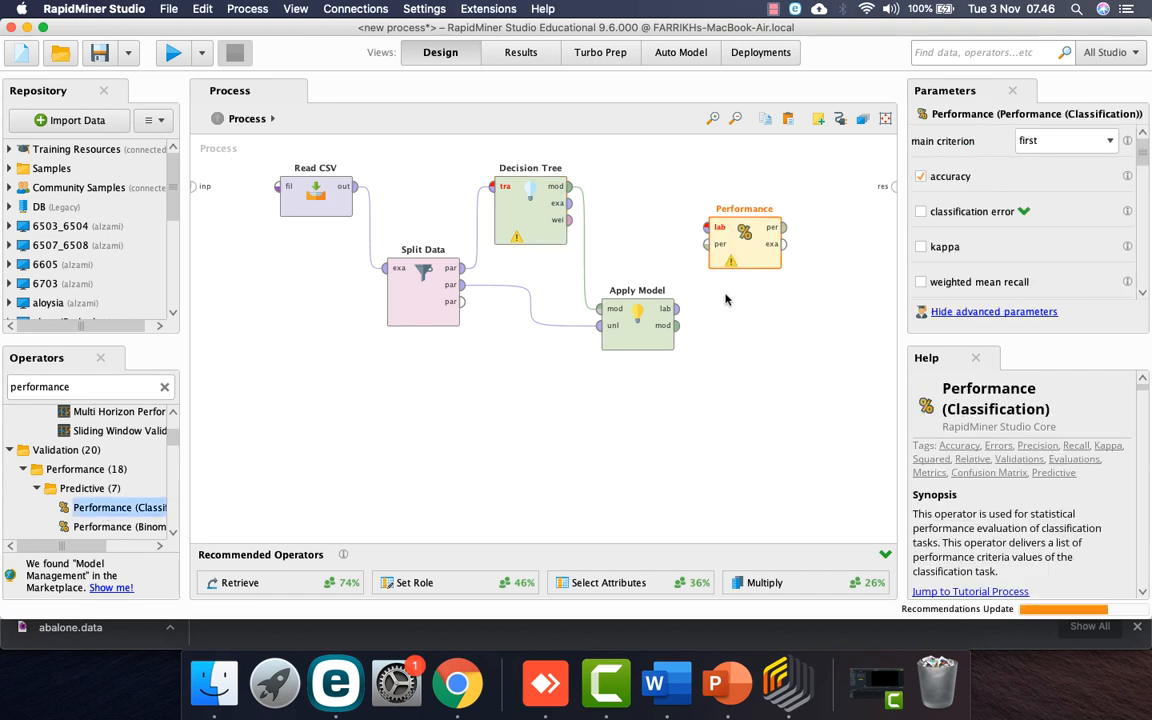
Step: Wire Apply Model's labelled output into Performance and Performance's results to the process output
{"action": "left_click", "coordinate": [677, 308]}
{"action": "left_click", "coordinate": [706, 229]}
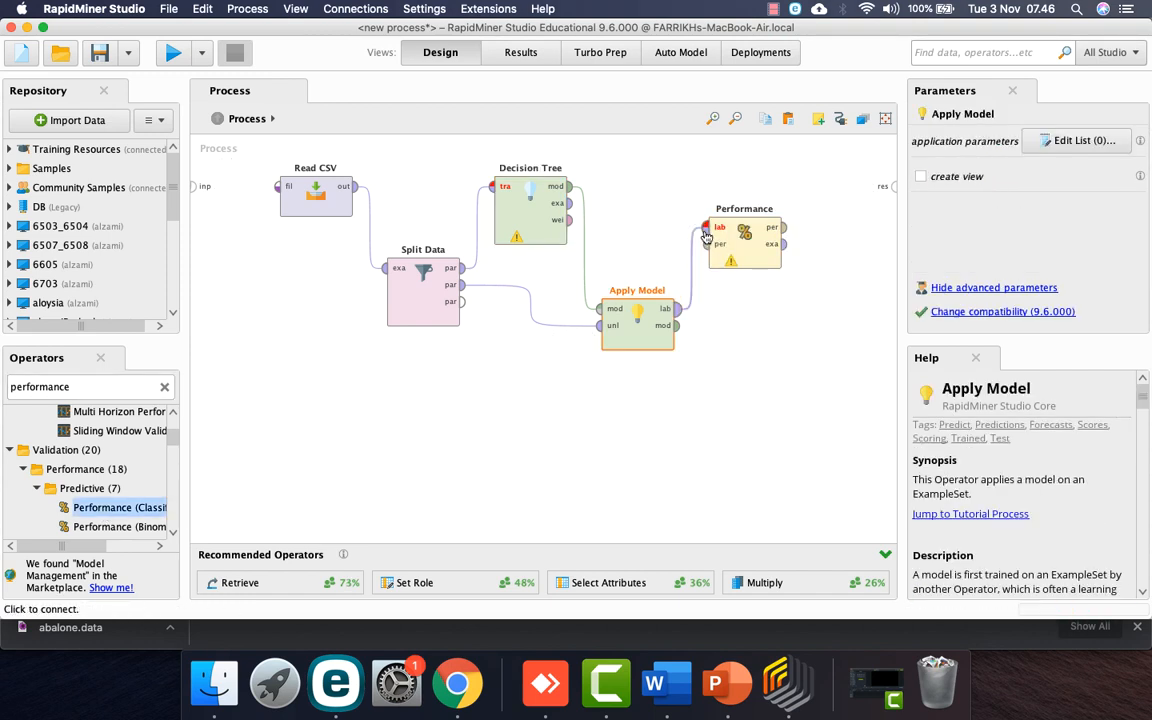
{"action": "left_click", "coordinate": [784, 227]}
{"action": "left_click", "coordinate": [891, 190]}
{"action": "left_click_drag", "start_coordinate": [713, 228], "coordinate": [767, 228]}
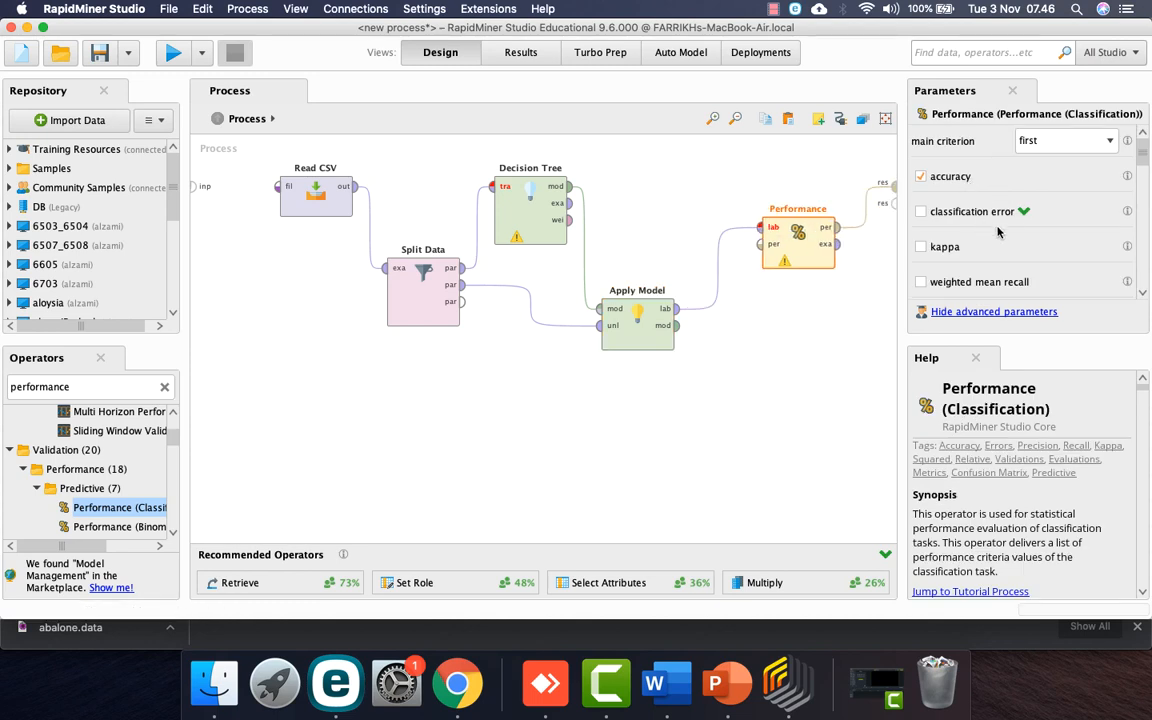
Step: Review Performance's criteria: accuracy, weighted mean recall and precision
{"action": "scroll", "coordinate": [997, 232], "scroll_direction": "down", "scroll_amount": 3}
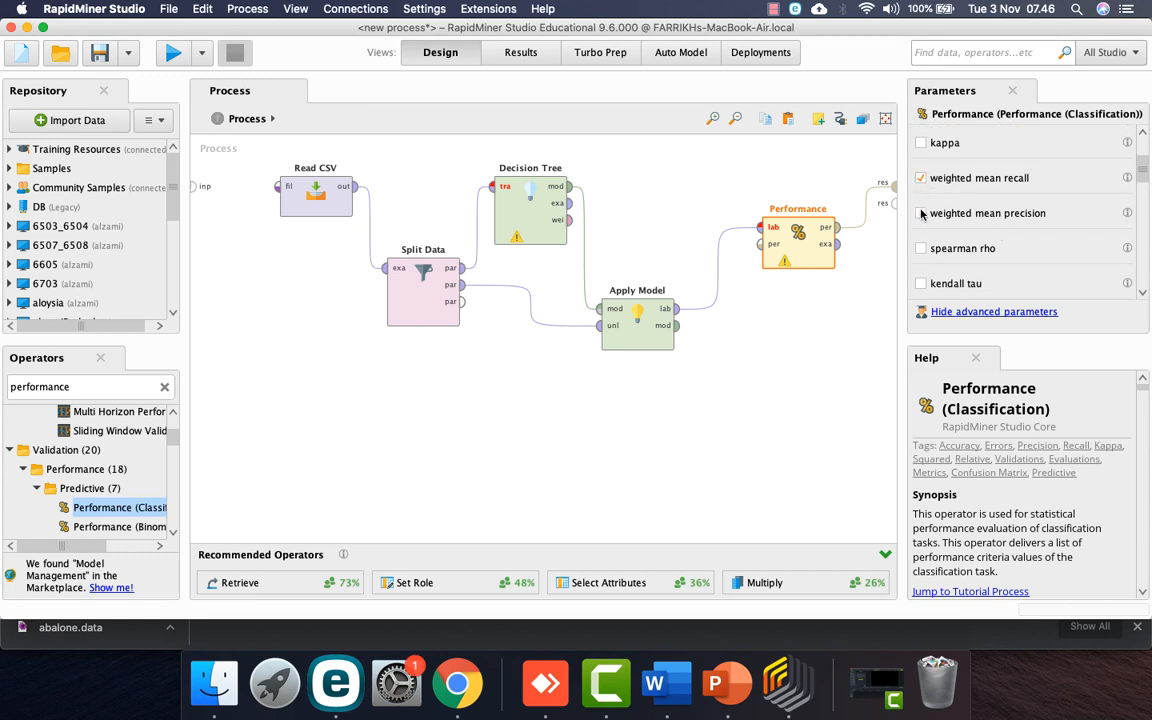
{"action": "scroll", "coordinate": [1010, 210], "scroll_direction": "up", "scroll_amount": 3}
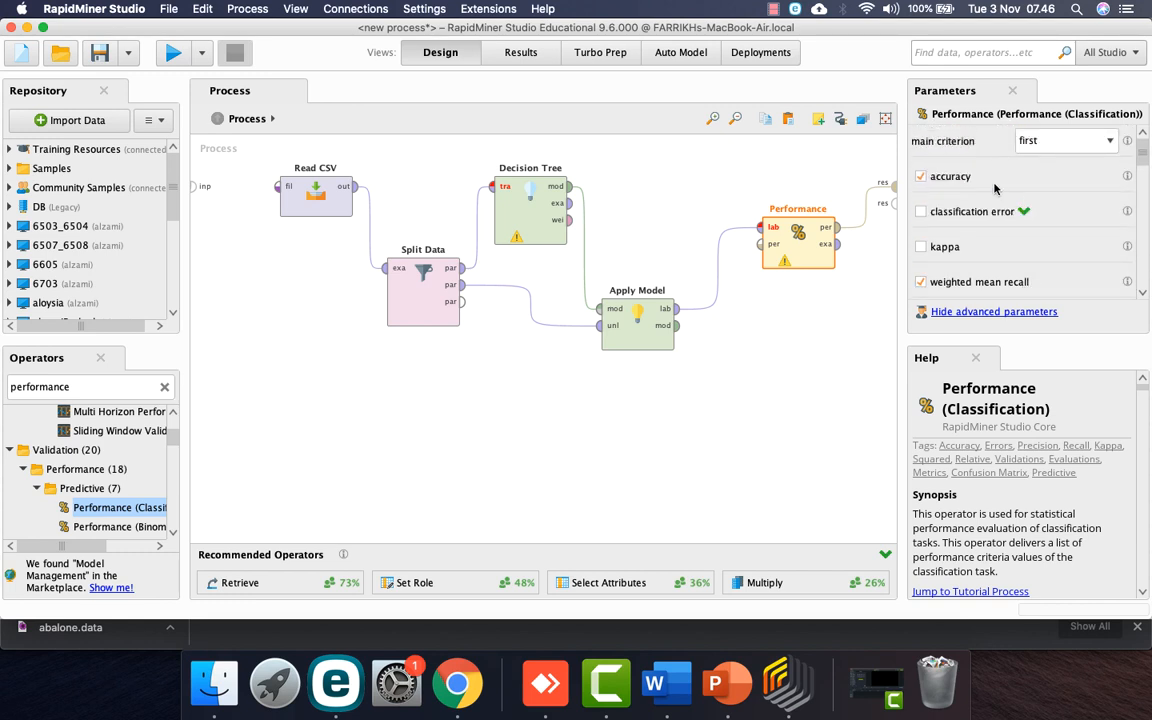
{"action": "scroll", "coordinate": [995, 188], "scroll_direction": "down", "scroll_amount": 1}
{"action": "scroll", "coordinate": [1010, 233], "scroll_direction": "down", "scroll_amount": 4}
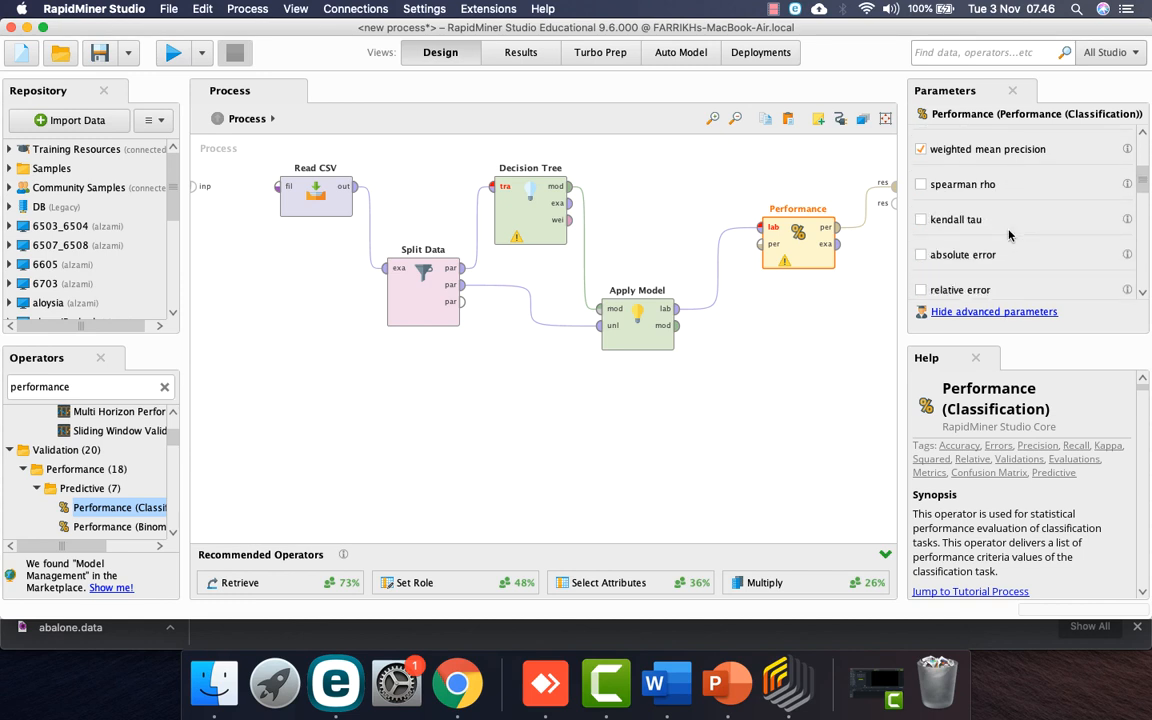
{"action": "scroll", "coordinate": [1010, 233], "scroll_direction": "down", "scroll_amount": 5}
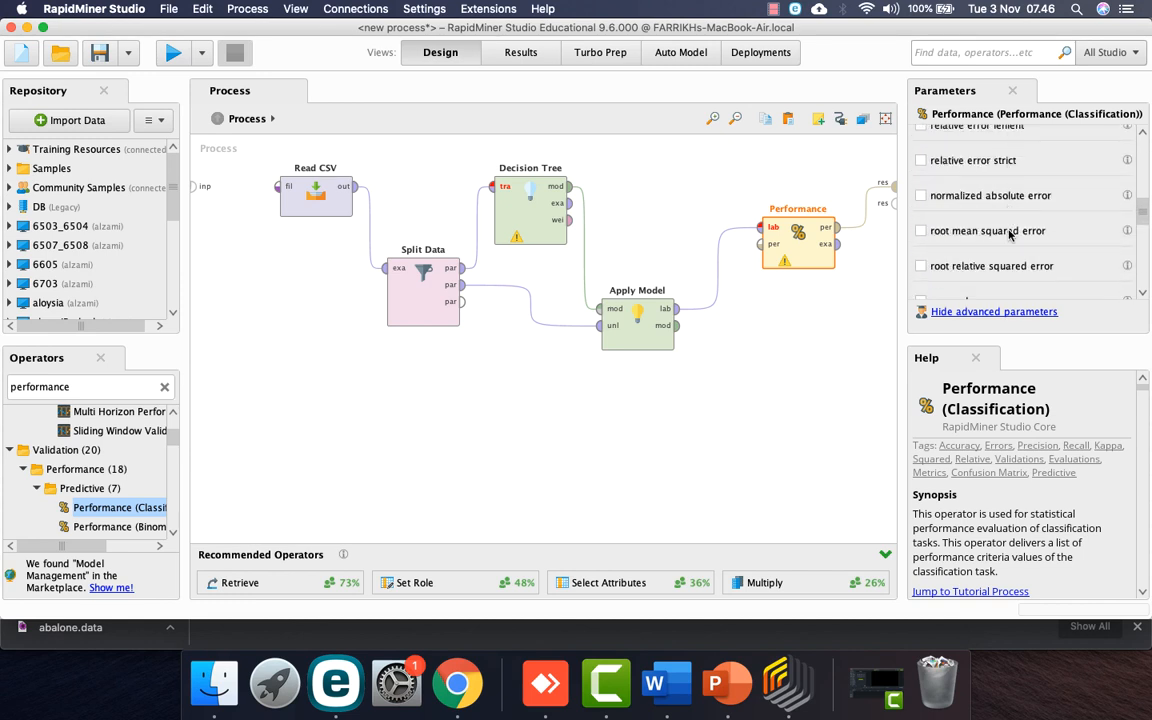
{"action": "scroll", "coordinate": [1010, 234], "scroll_direction": "down", "scroll_amount": 4}
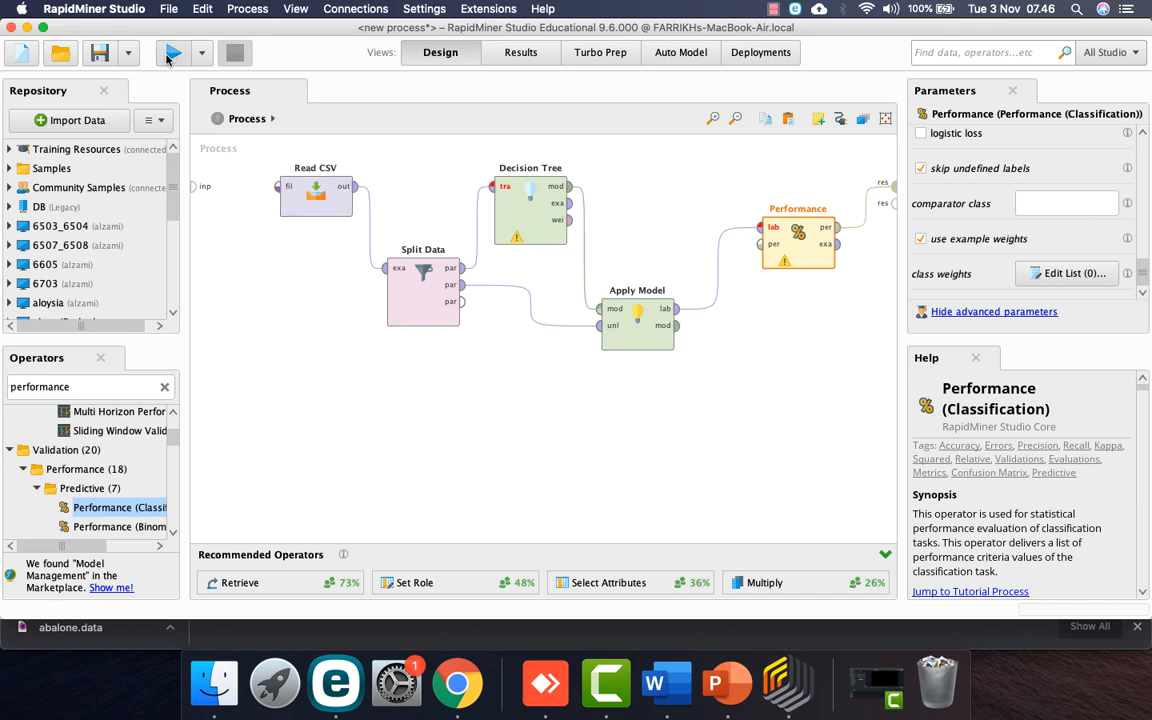
Step: Run the process twice; both runs fail with a wrong-criterion error for information_gain
{"action": "left_click", "coordinate": [172, 54]}
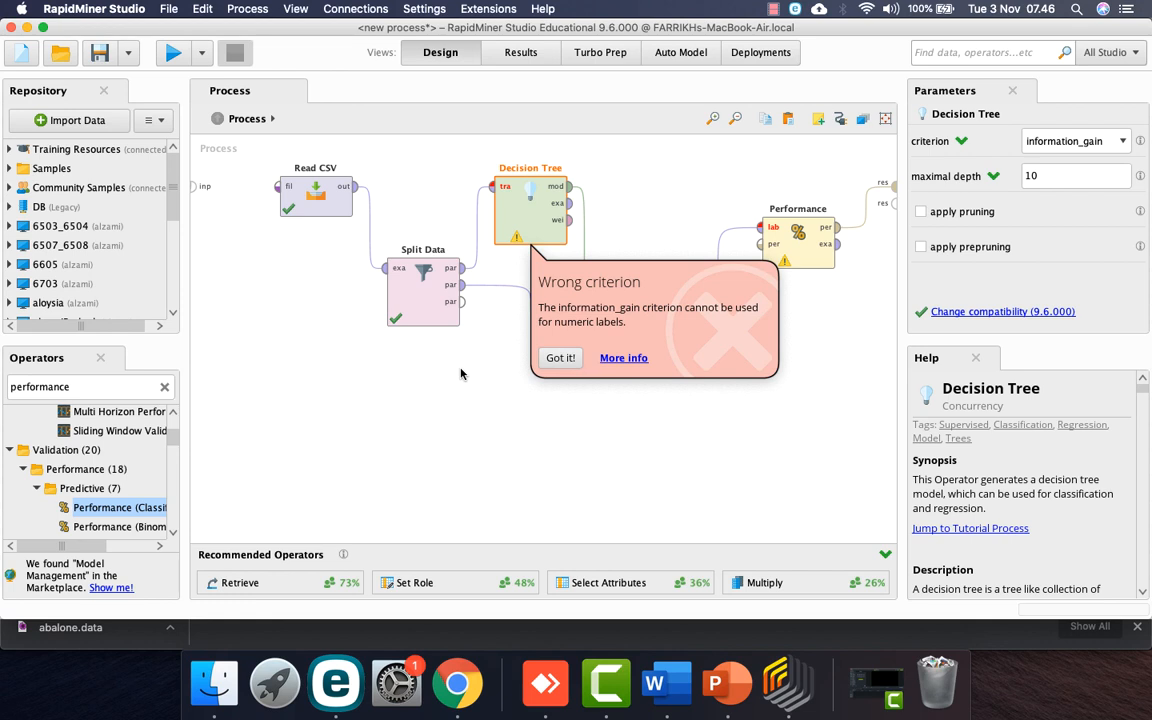
{"action": "left_click", "coordinate": [566, 358]}
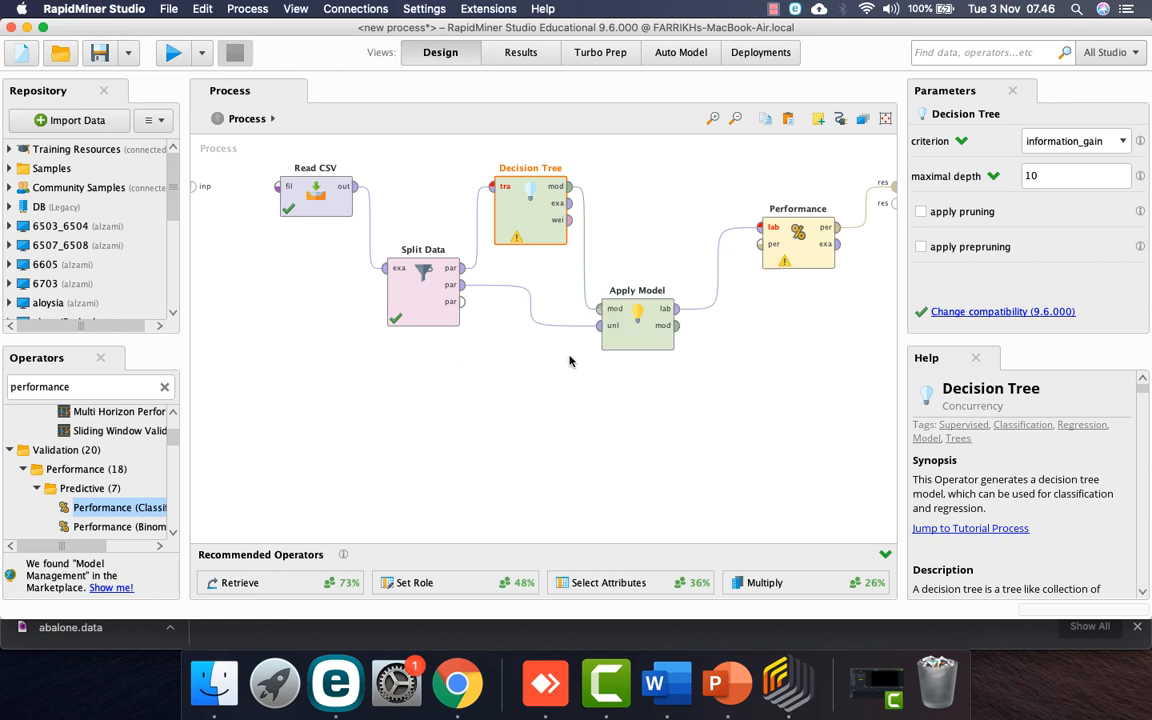
{"action": "left_click", "coordinate": [1079, 150]}
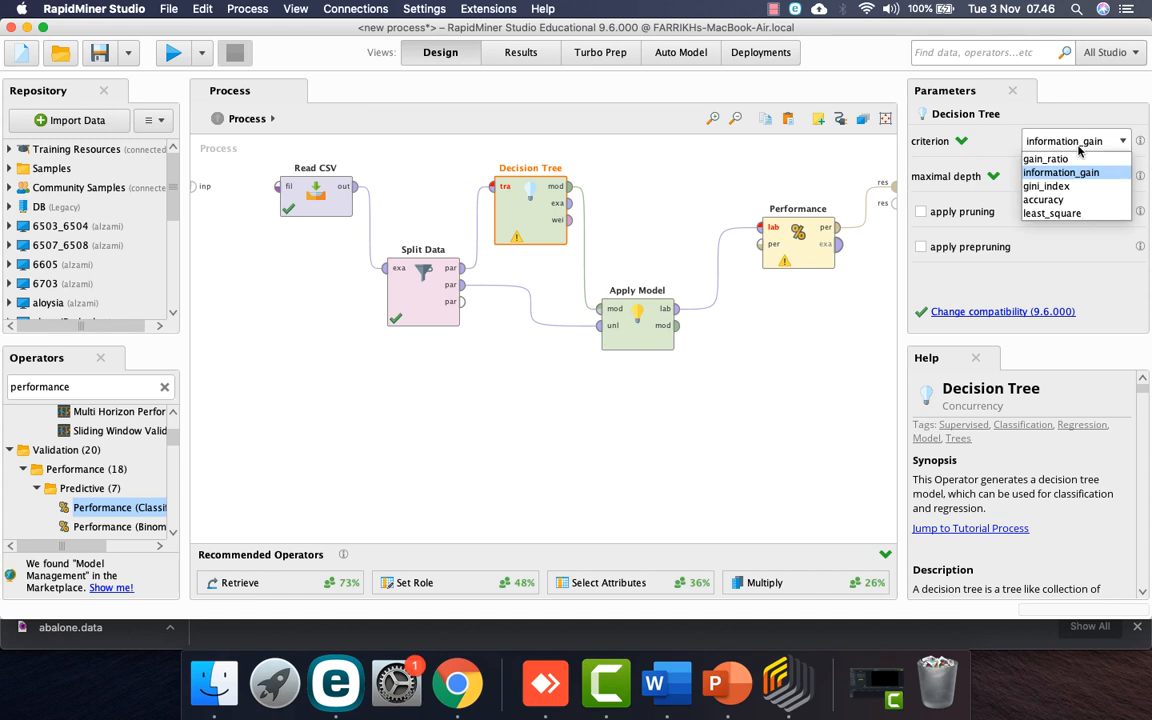
{"action": "left_click", "coordinate": [1071, 172]}
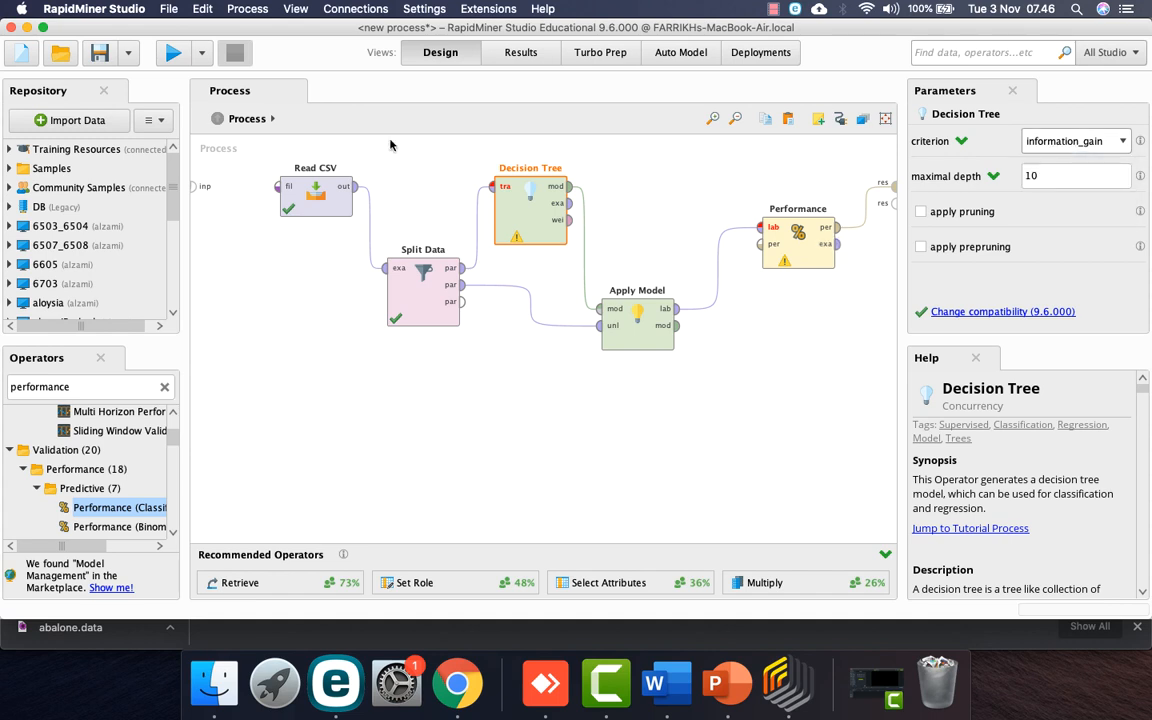
{"action": "left_click", "coordinate": [173, 54]}
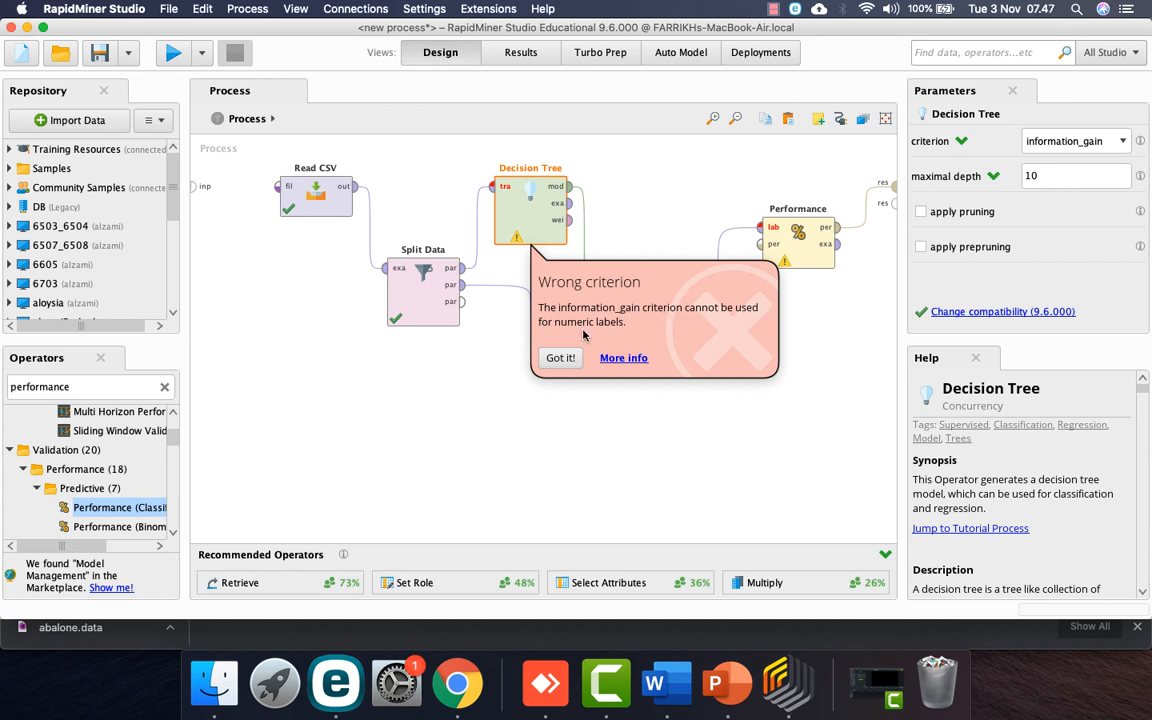
{"action": "left_click", "coordinate": [558, 357]}
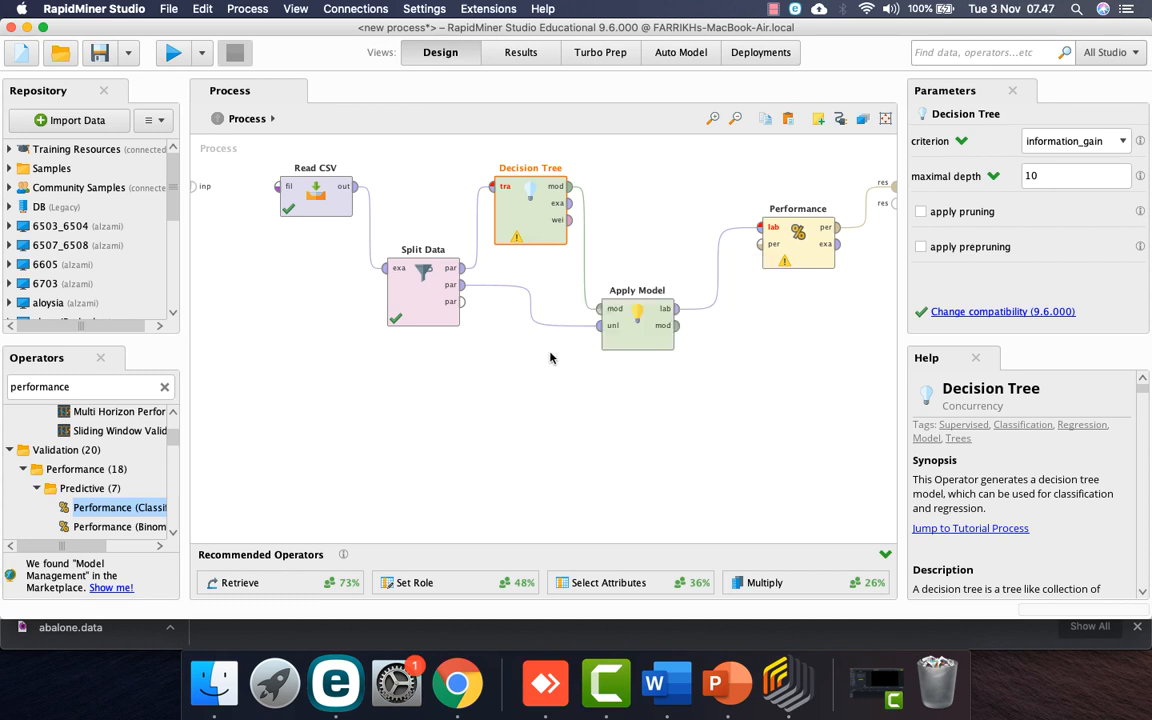
Step: Check the Read CSV and Split Data settings, then select Split Data, Decision Tree, Apply Model and Performance and open their context menu
{"action": "left_click", "coordinate": [317, 194]}
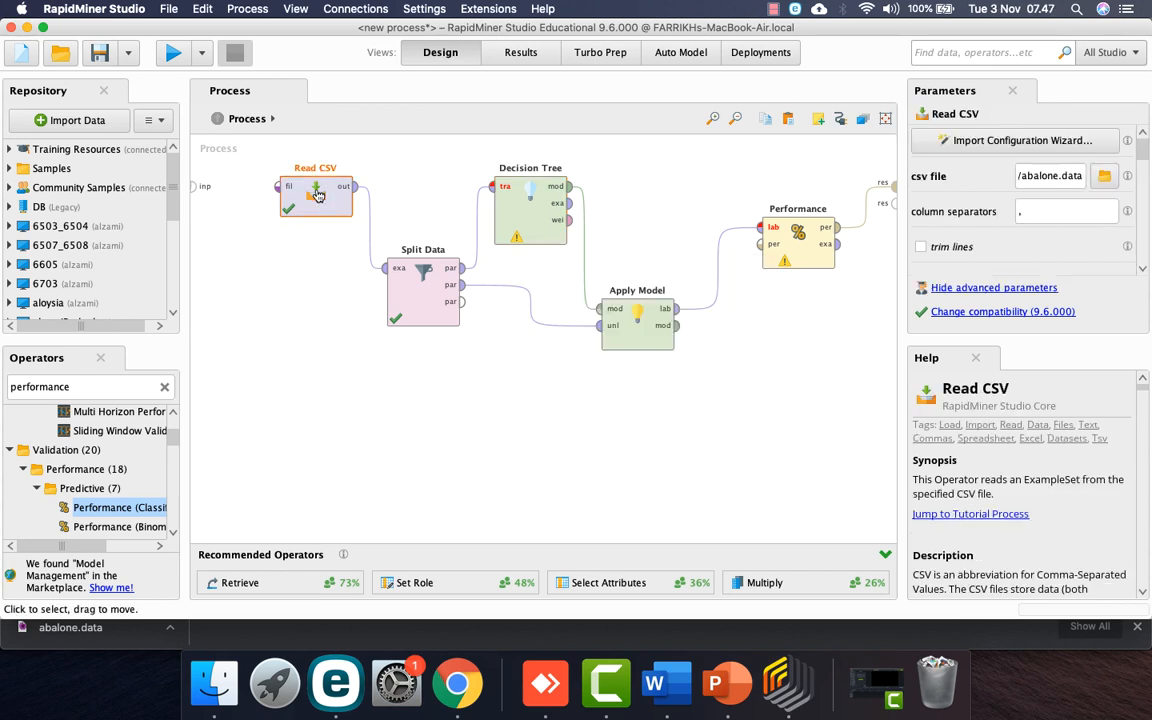
{"action": "left_click", "coordinate": [422, 290]}
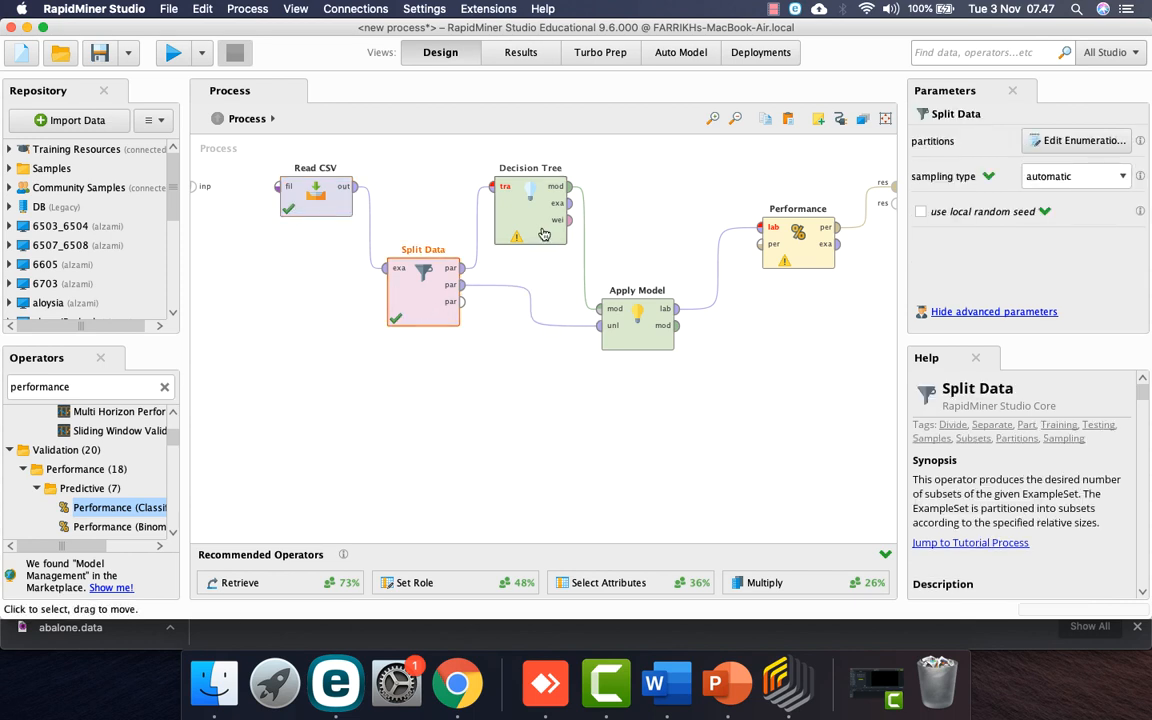
{"action": "left_click", "coordinate": [637, 330], "text": "shift"}
{"action": "left_click", "coordinate": [798, 245], "text": "shift"}
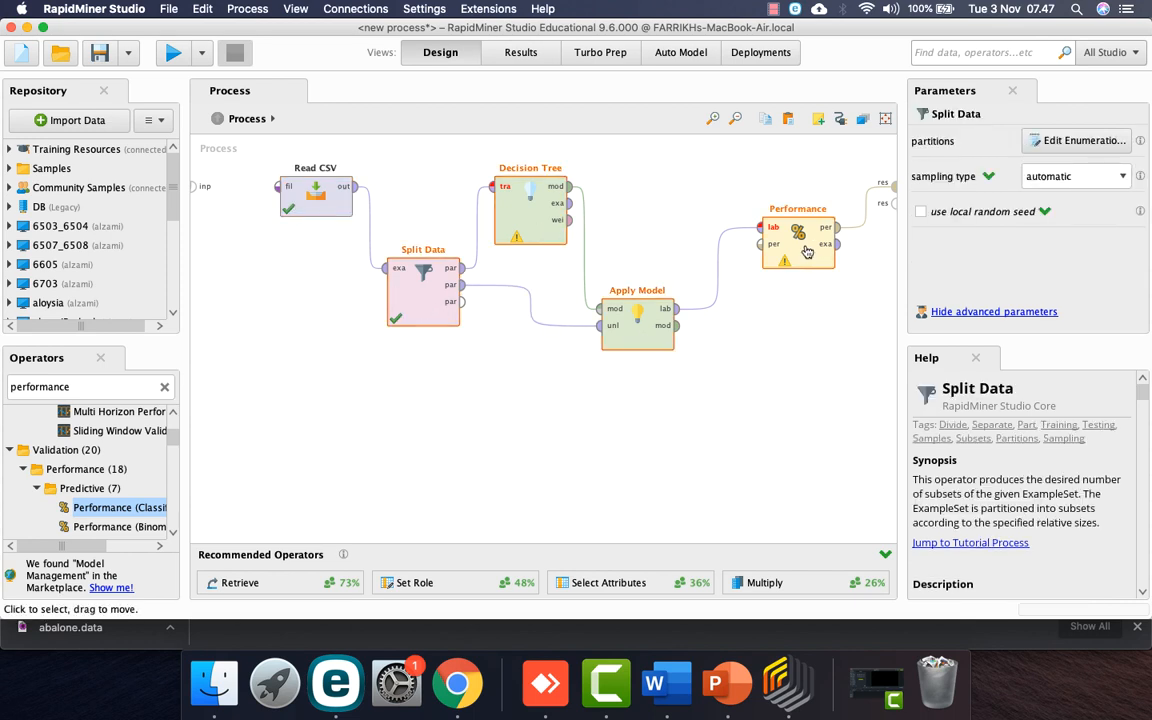
{"action": "right_click", "coordinate": [806, 250]}
Step: Cut the four modelling operators and wire Read CSV directly to the result
{"action": "left_click", "coordinate": [843, 305]}
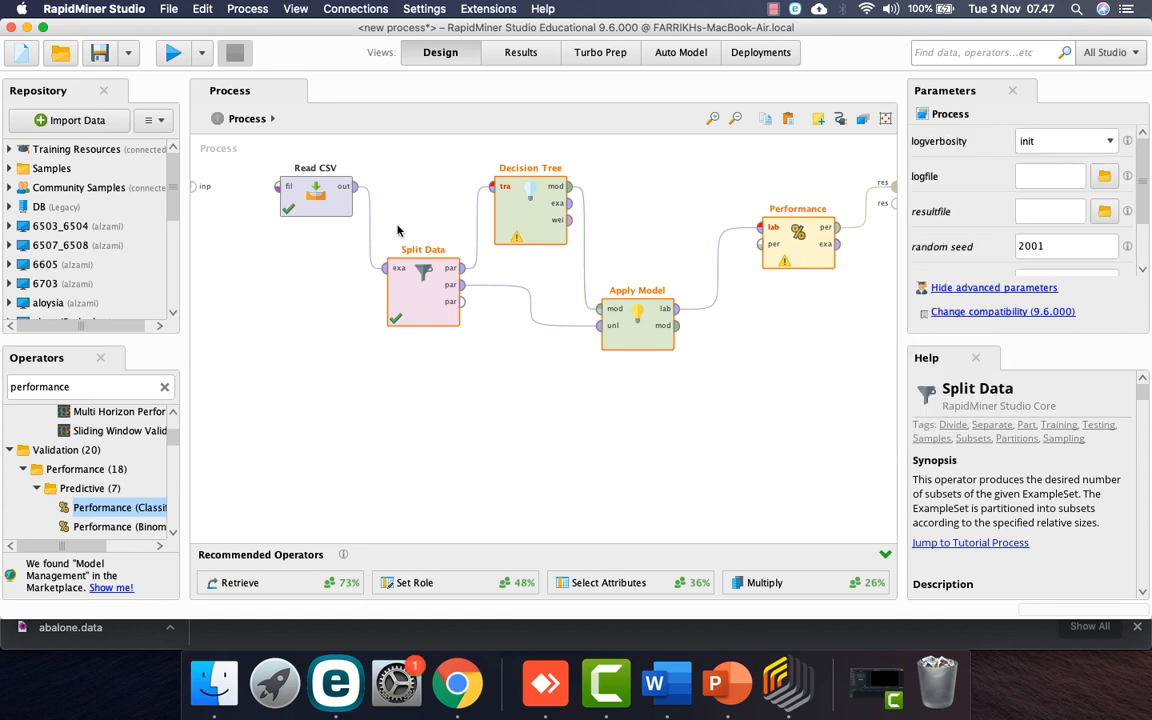
{"action": "left_click", "coordinate": [344, 186]}
{"action": "left_click", "coordinate": [888, 185]}
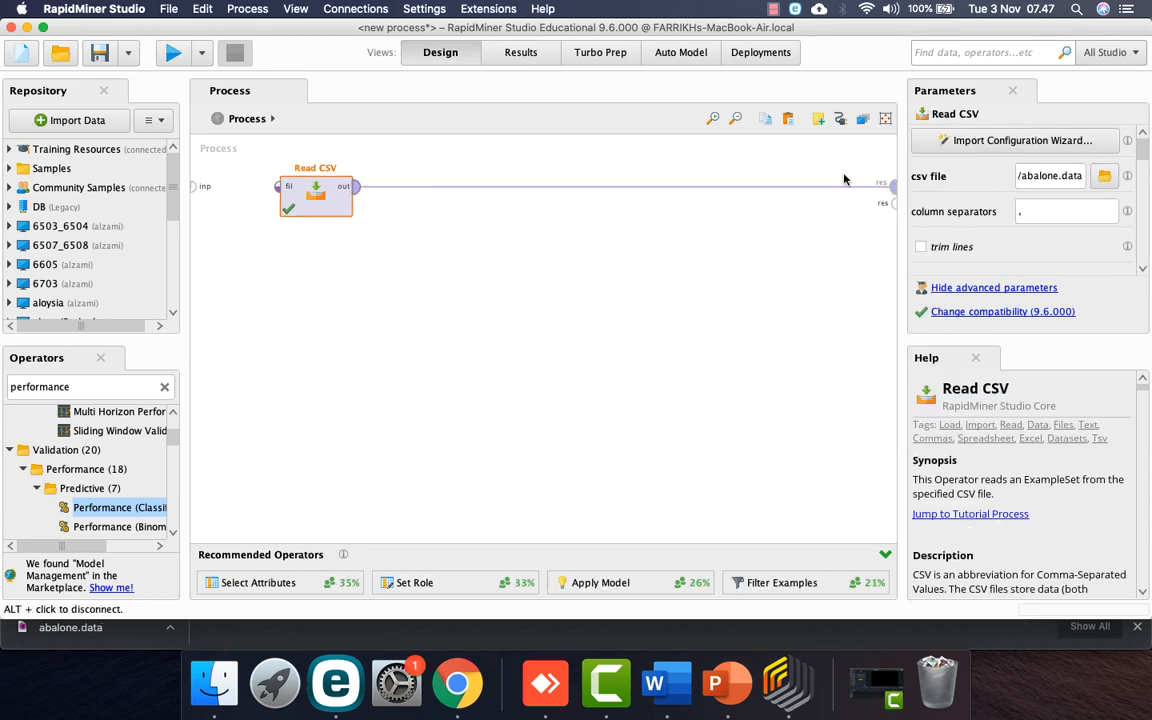
Step: Run the process, check the Rings attribute statistics, and return to Design
{"action": "left_click", "coordinate": [170, 50]}
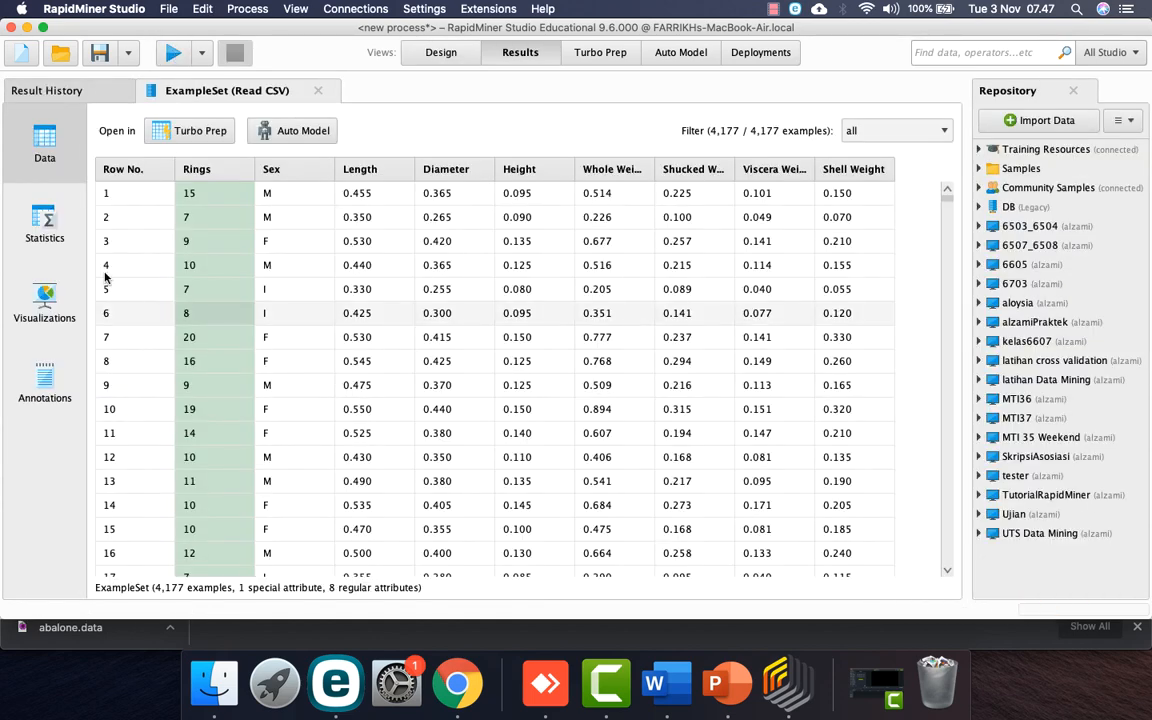
{"action": "left_click", "coordinate": [44, 214]}
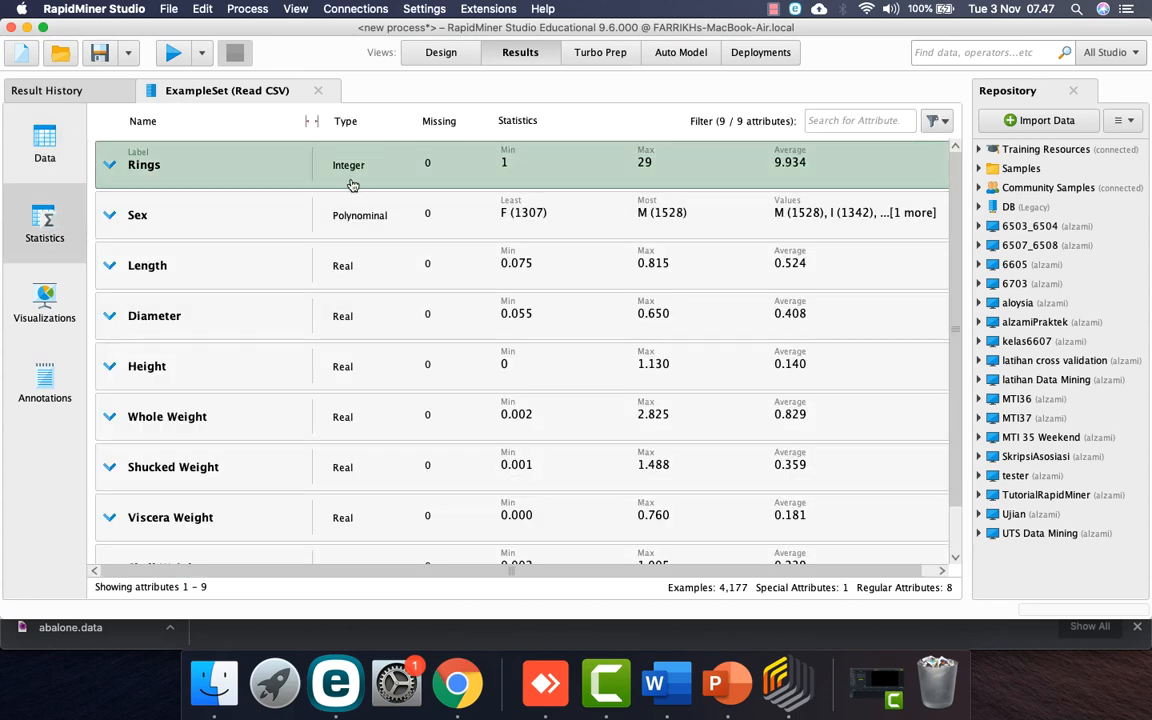
{"action": "left_click", "coordinate": [440, 55]}
{"action": "left_click", "coordinate": [104, 386]}
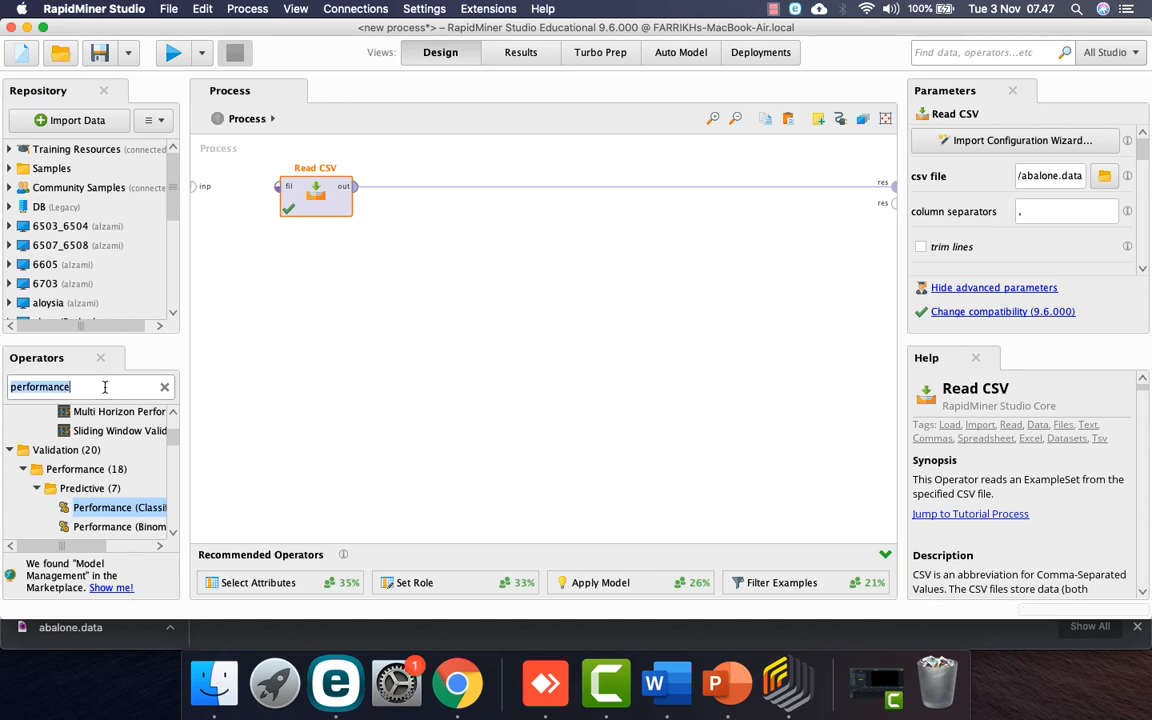
Step: Try a Numerical to Polynominal operator with filter type single, then delete it
{"action": "type", "text": "numeri"}
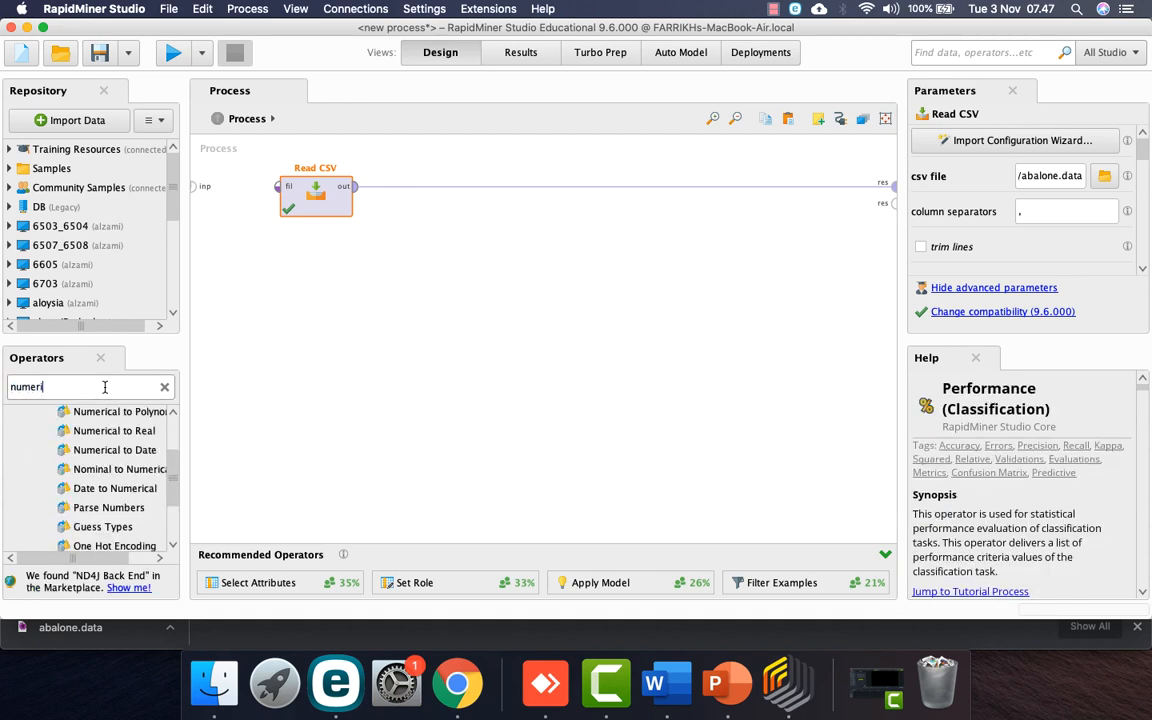
{"action": "scroll", "coordinate": [110, 478], "scroll_direction": "up", "scroll_amount": 4}
{"action": "left_click_drag", "start_coordinate": [112, 467], "coordinate": [477, 205]}
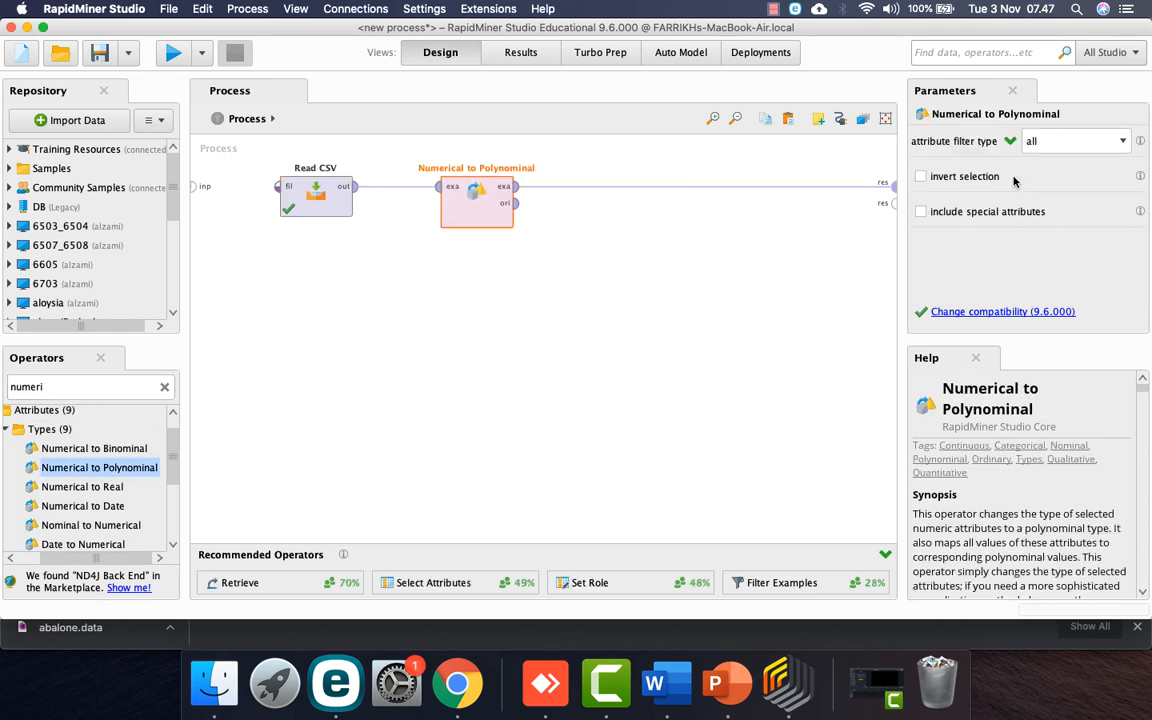
{"action": "left_click", "coordinate": [1061, 143]}
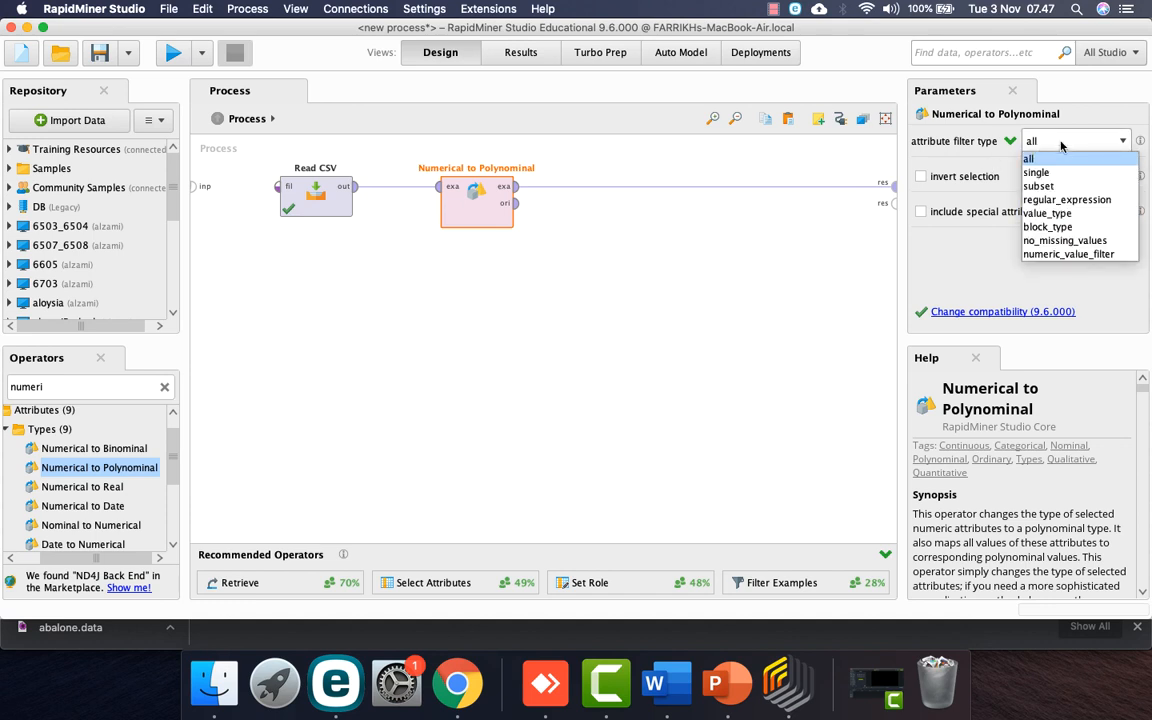
{"action": "left_click", "coordinate": [1063, 173]}
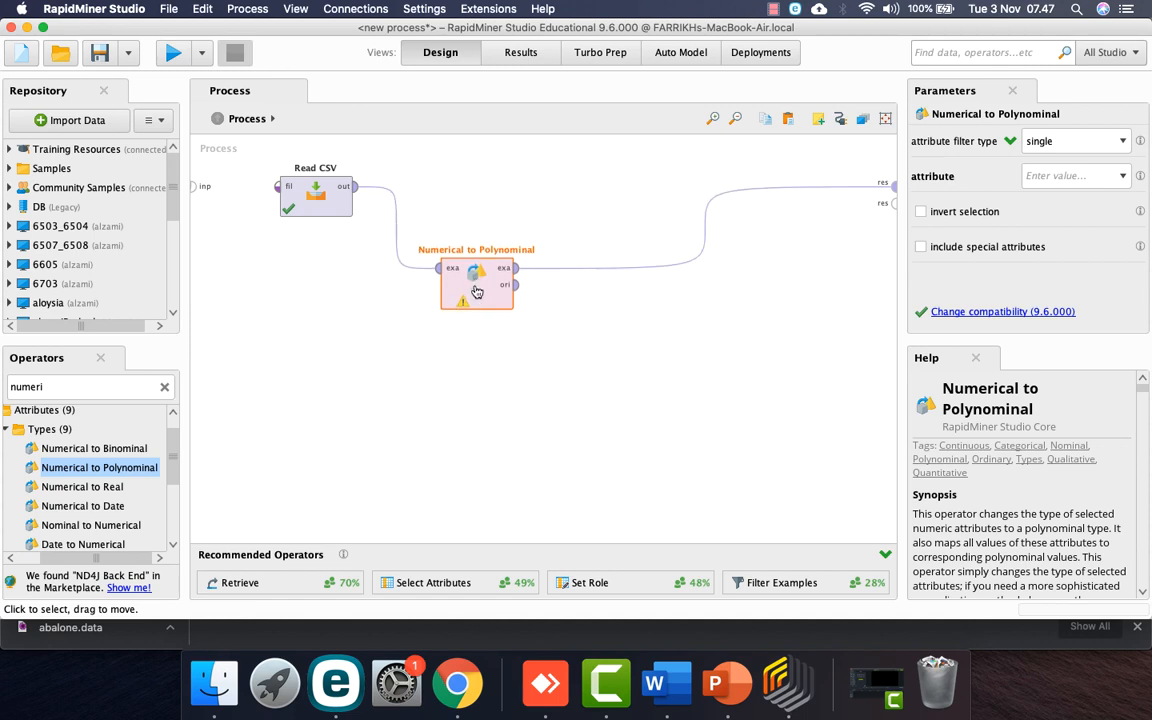
{"action": "right_click", "coordinate": [491, 229]}
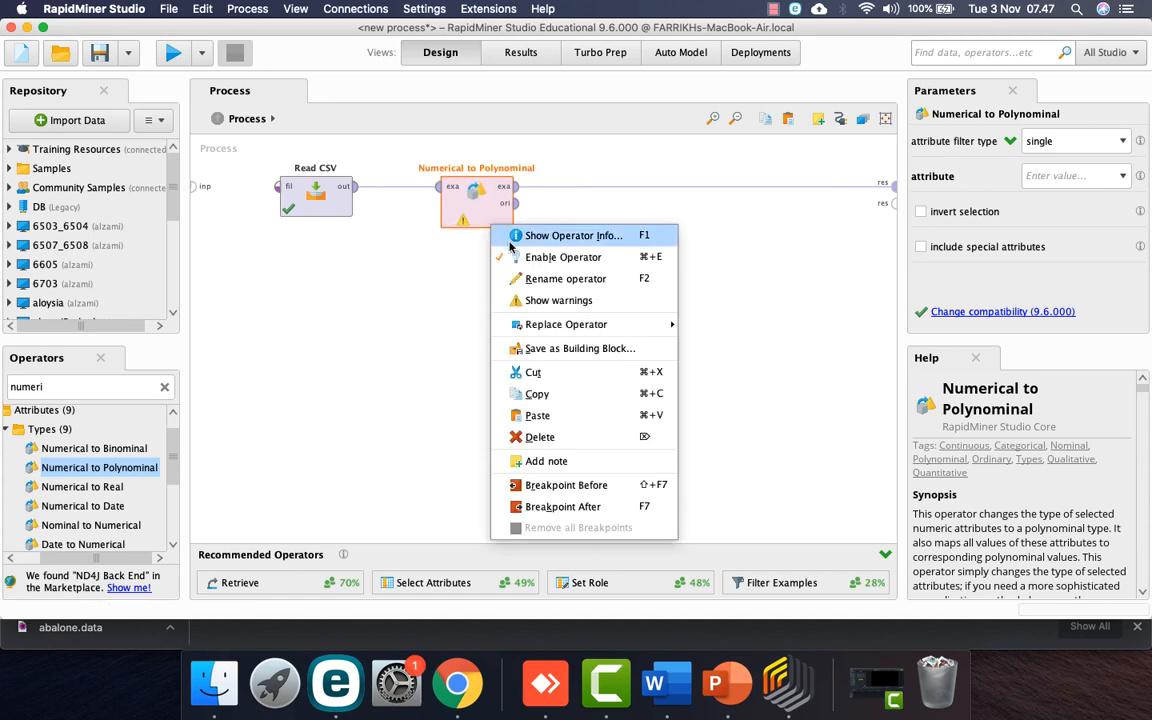
{"action": "left_click", "coordinate": [553, 436]}
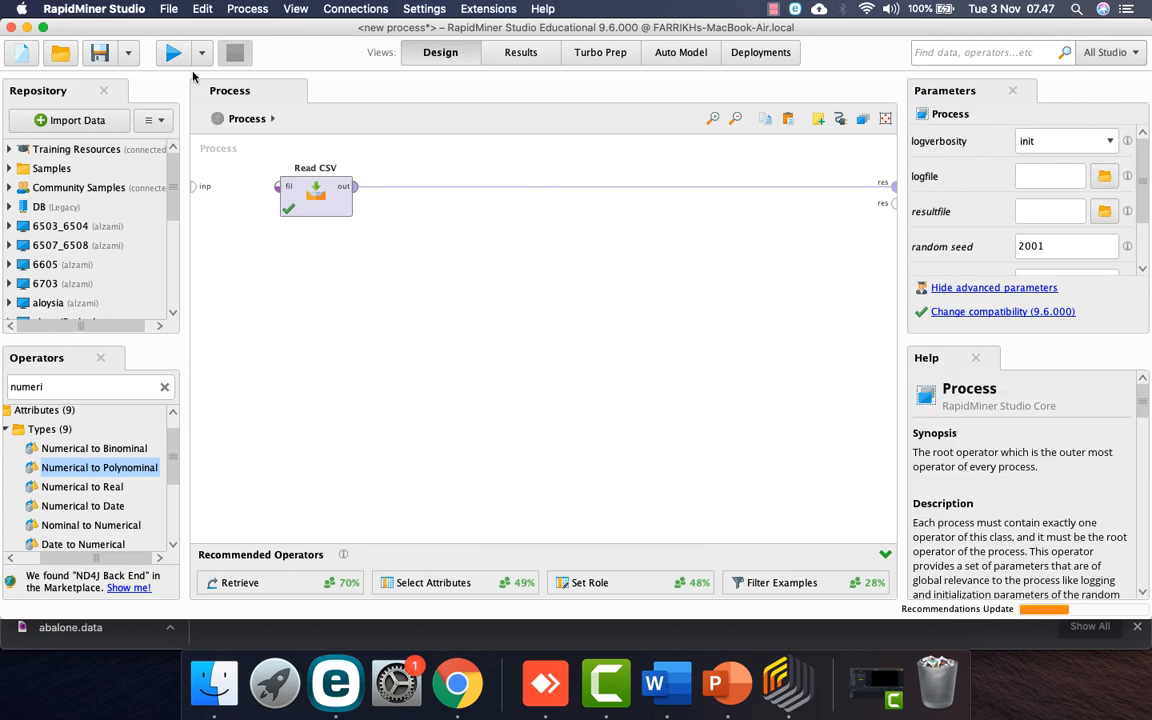
Step: Rerun the process, review the attribute statistics, and go back to Design
{"action": "left_click", "coordinate": [172, 52]}
{"action": "left_click", "coordinate": [44, 222]}
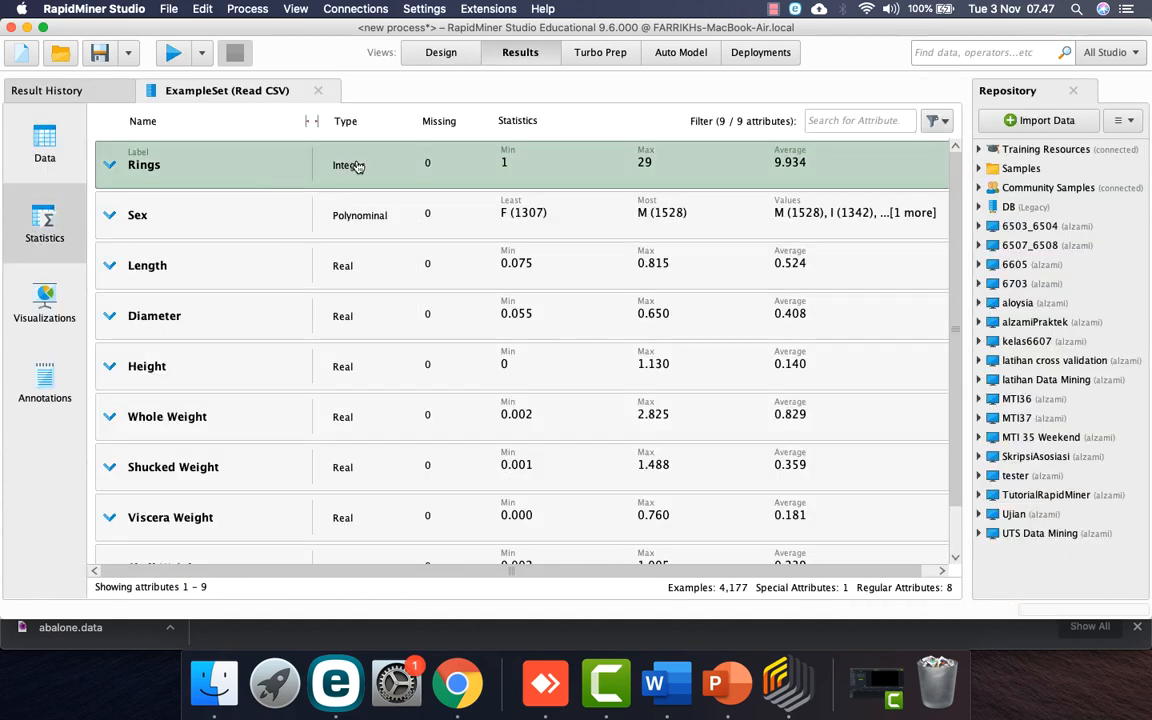
{"action": "scroll", "coordinate": [347, 419], "scroll_direction": "down", "scroll_amount": 1}
{"action": "scroll", "coordinate": [347, 427], "scroll_direction": "up", "scroll_amount": 1}
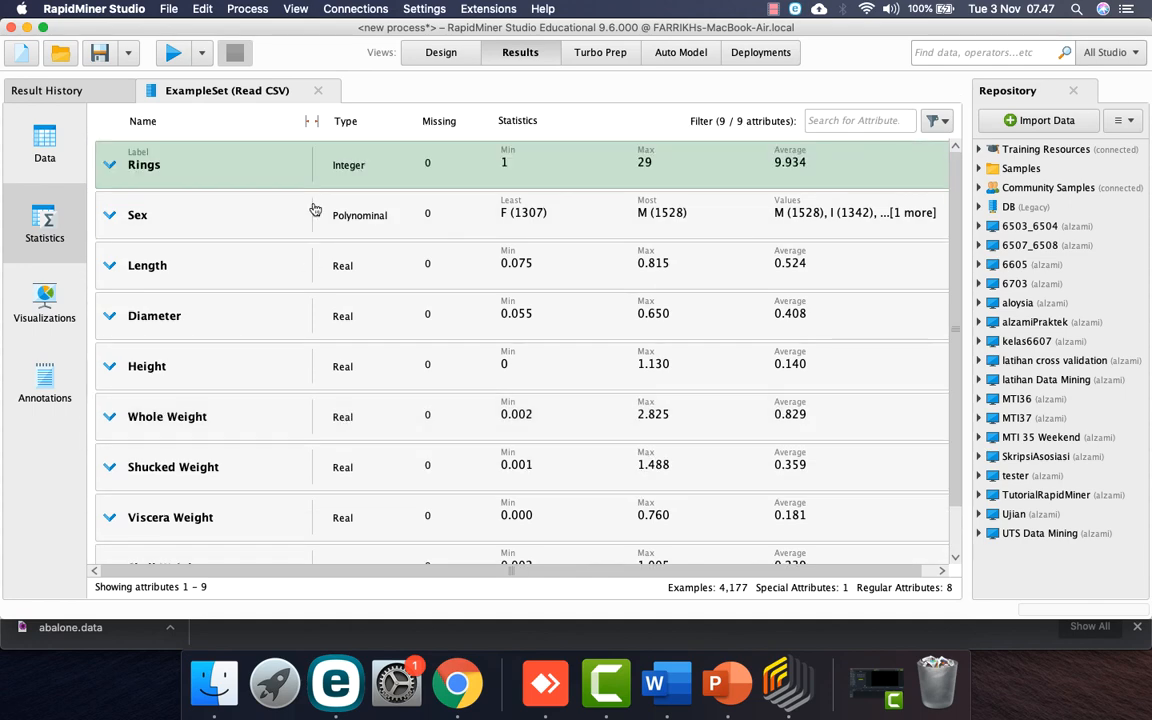
{"action": "left_click", "coordinate": [440, 52]}
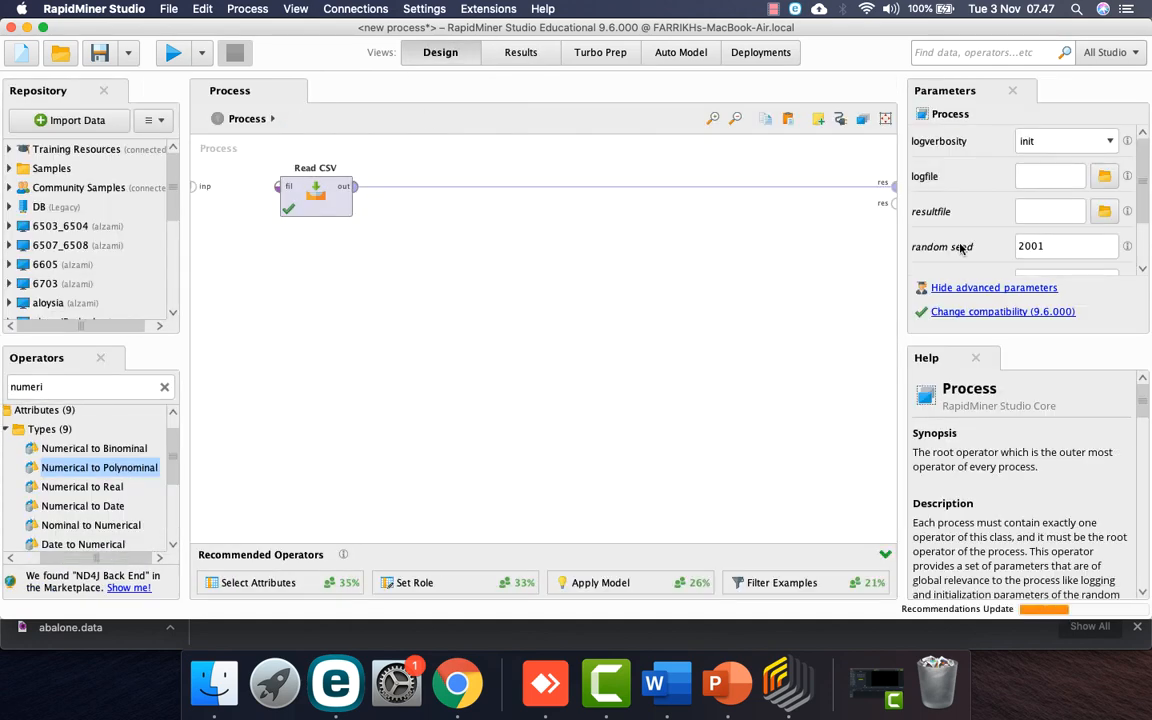
Step: Add Numerical to Polynominal after Read CSV with filter type subset limited to Rings, then dismiss the attribute-not-found message
{"action": "left_click_drag", "start_coordinate": [99, 467], "coordinate": [478, 195]}
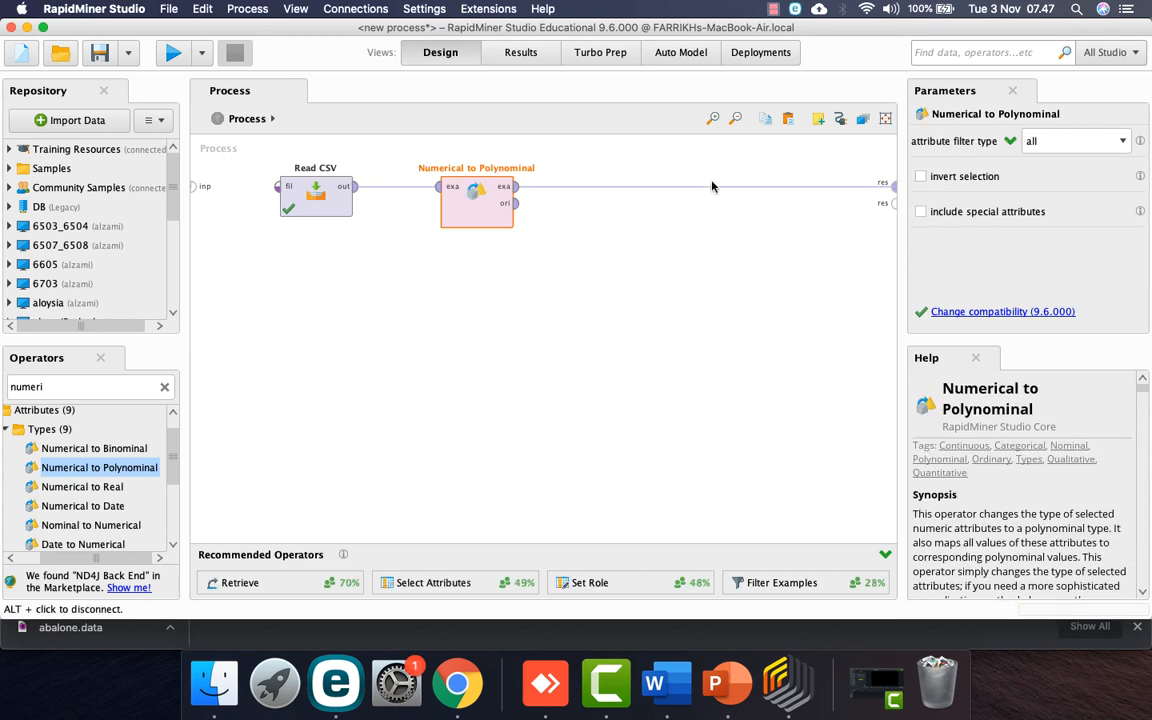
{"action": "left_click", "coordinate": [1101, 147]}
{"action": "left_click", "coordinate": [1090, 183]}
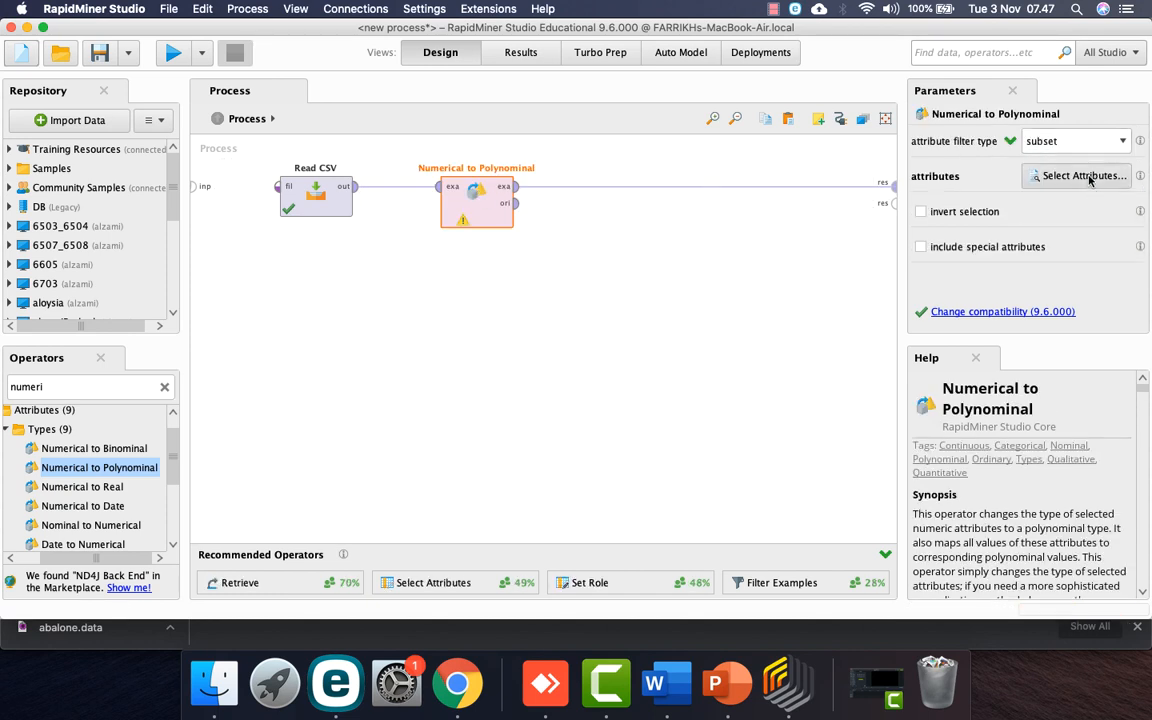
{"action": "left_click", "coordinate": [1084, 176]}
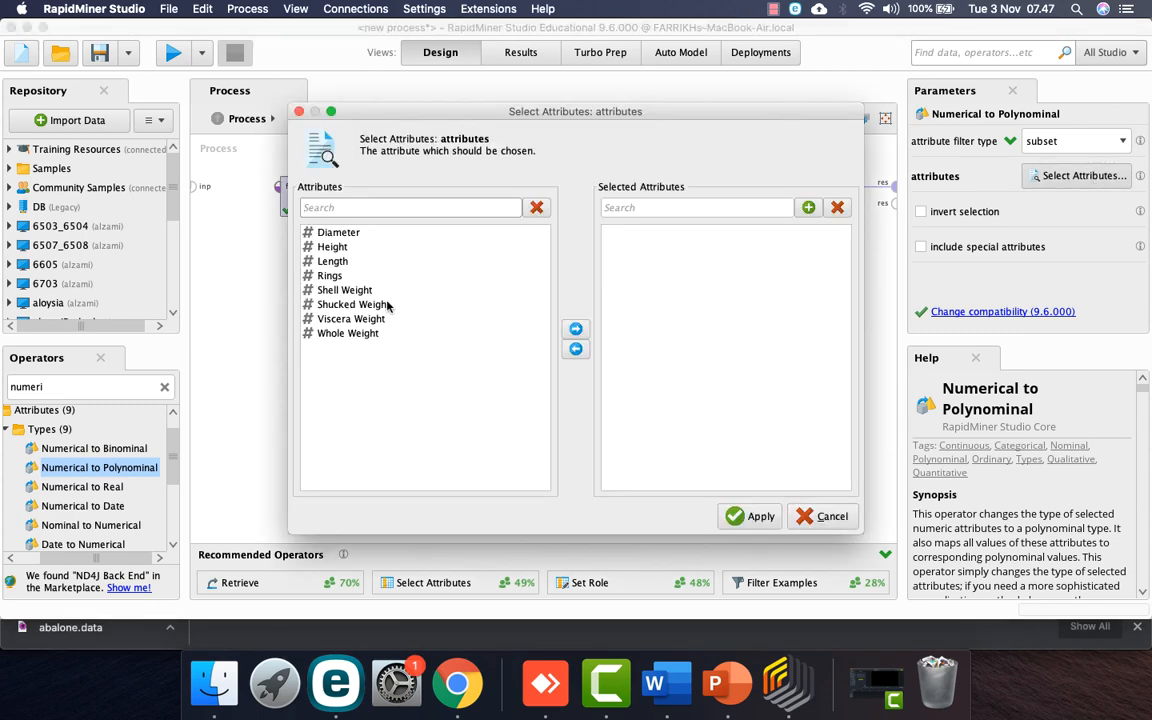
{"action": "left_click", "coordinate": [332, 277]}
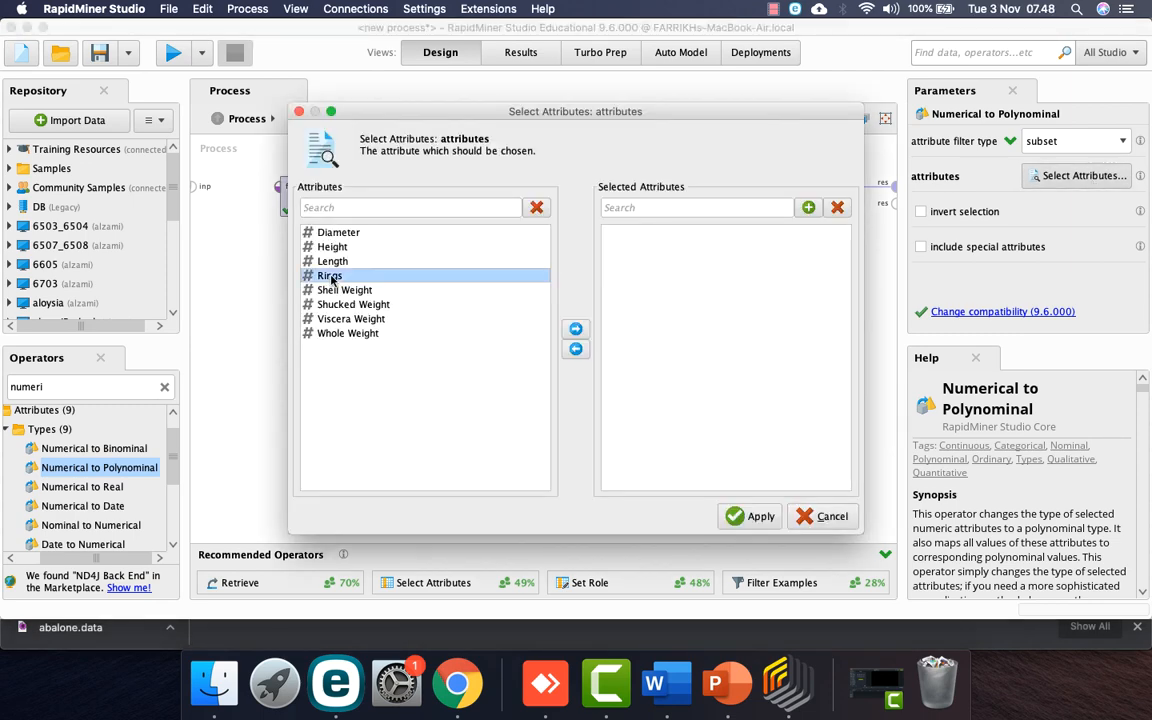
{"action": "left_click", "coordinate": [576, 331]}
{"action": "left_click", "coordinate": [745, 516]}
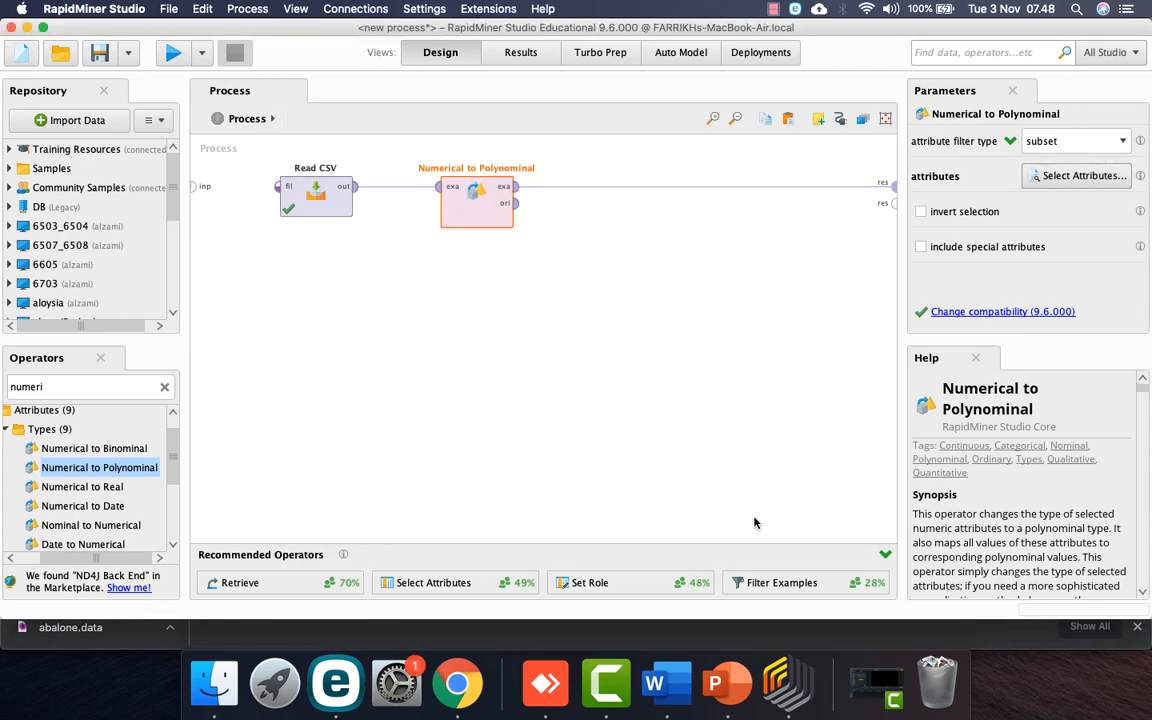
{"action": "left_click", "coordinate": [172, 54]}
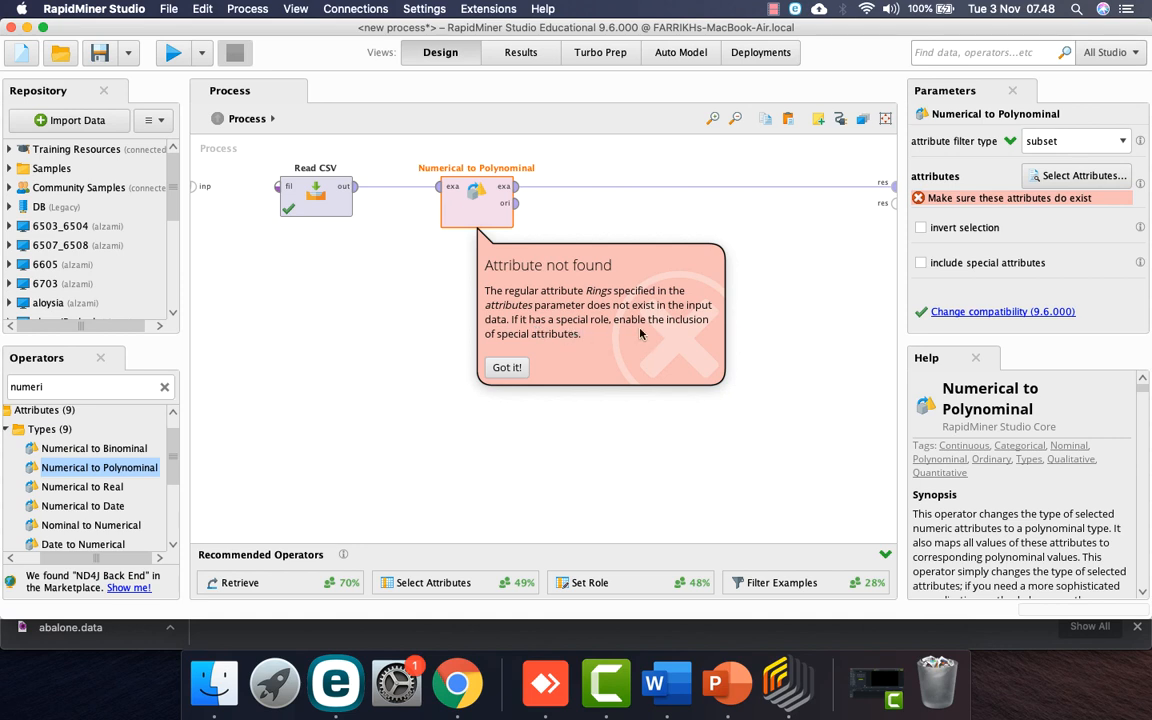
{"action": "left_click", "coordinate": [506, 366]}
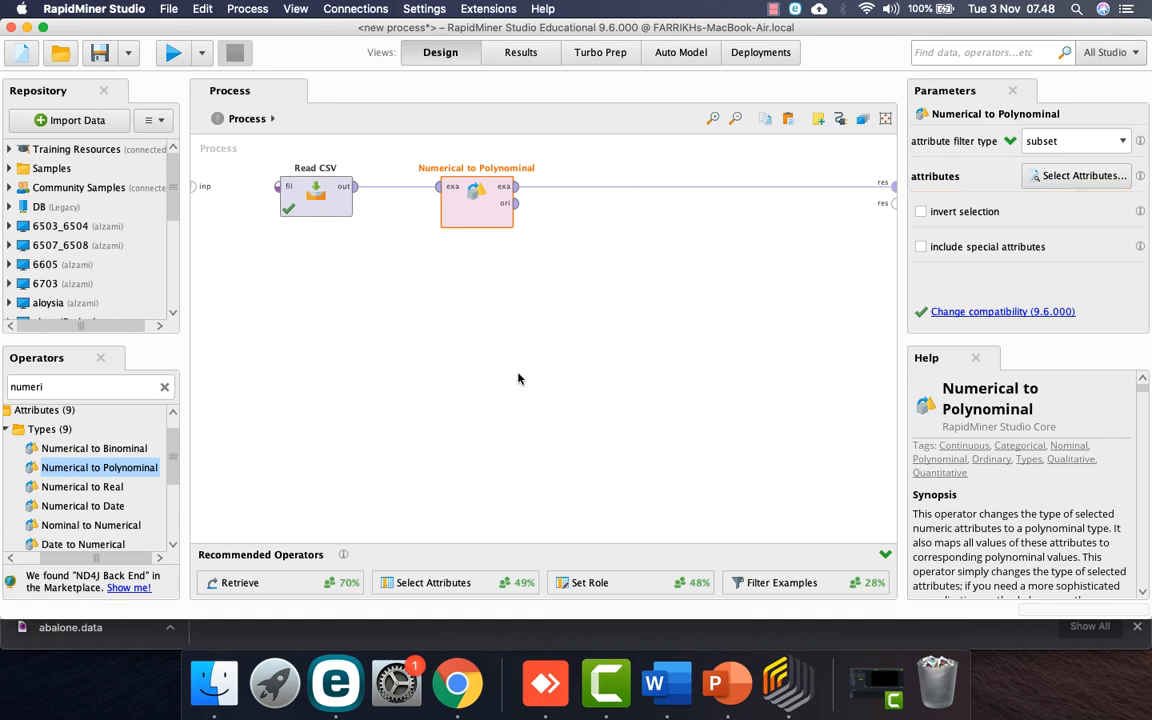
Step: Delete Numerical to Polynominal, run the process, check the statistics, and return to Design
{"action": "left_click", "coordinate": [313, 196]}
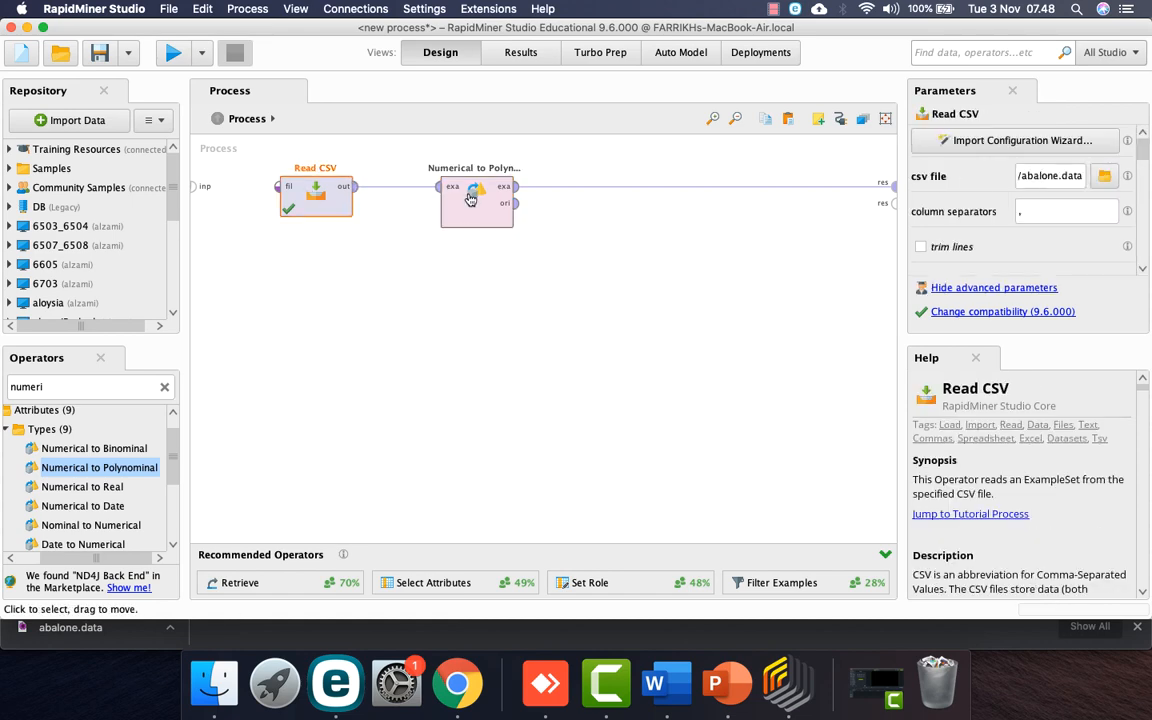
{"action": "left_click", "coordinate": [471, 198]}
{"action": "key", "text": "Delete"}
{"action": "left_click", "coordinate": [175, 58]}
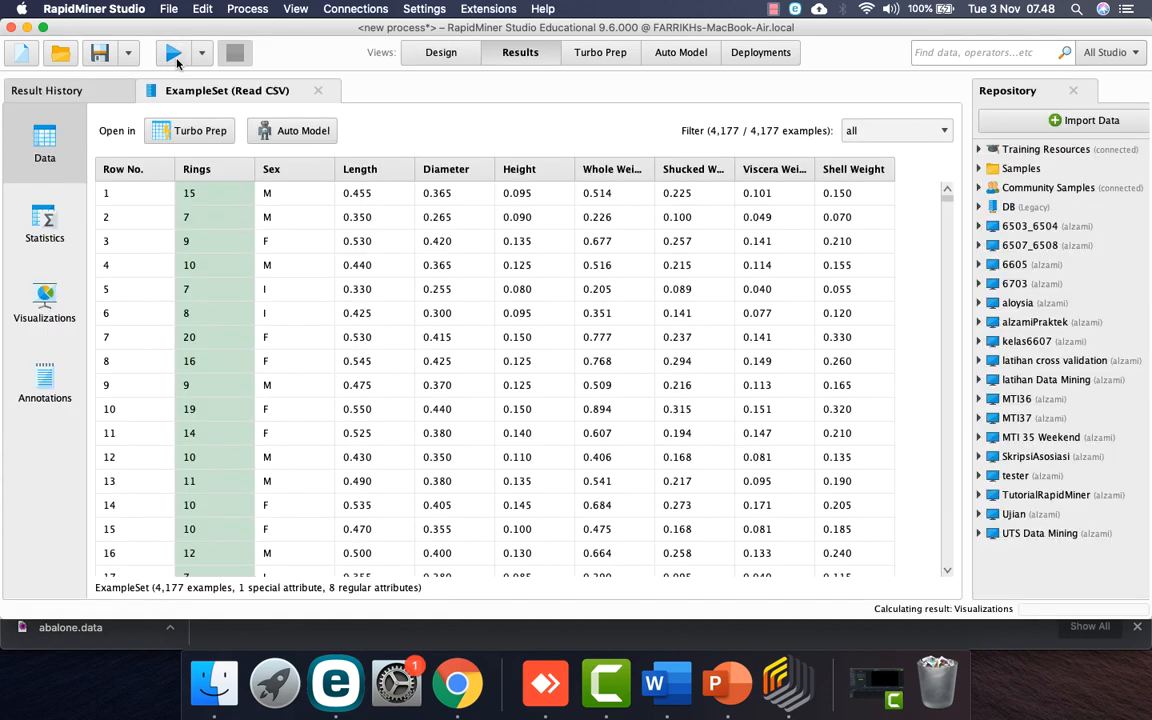
{"action": "left_click", "coordinate": [44, 225]}
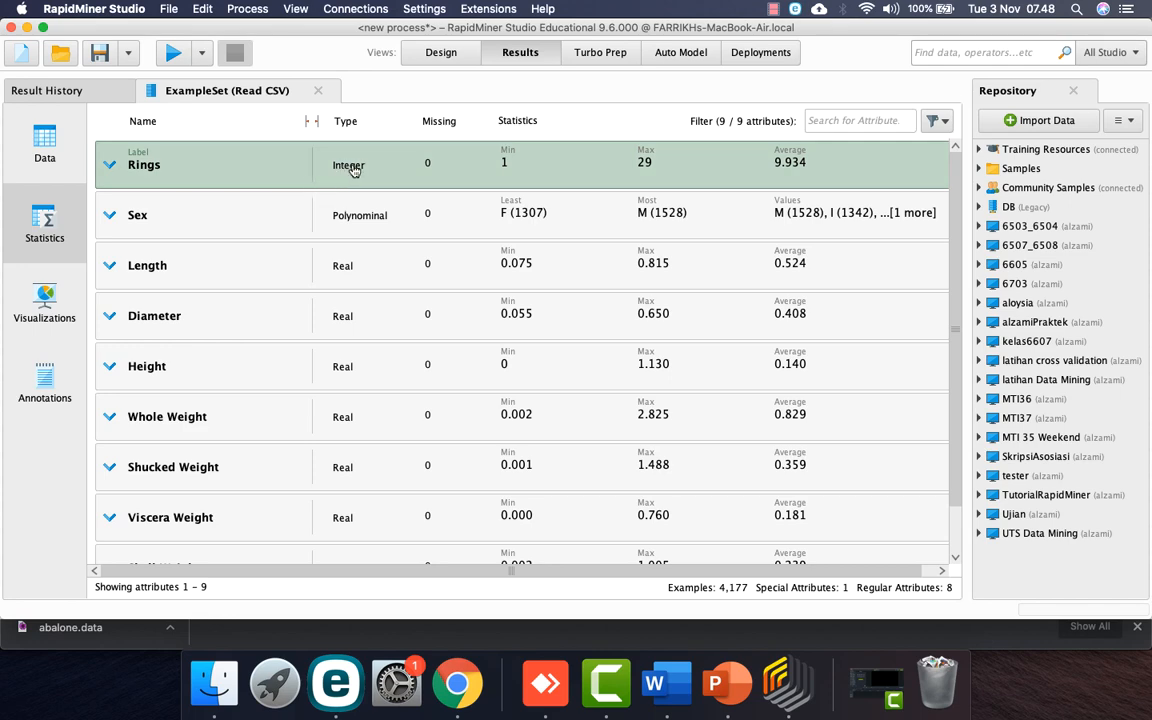
{"action": "left_click", "coordinate": [38, 140]}
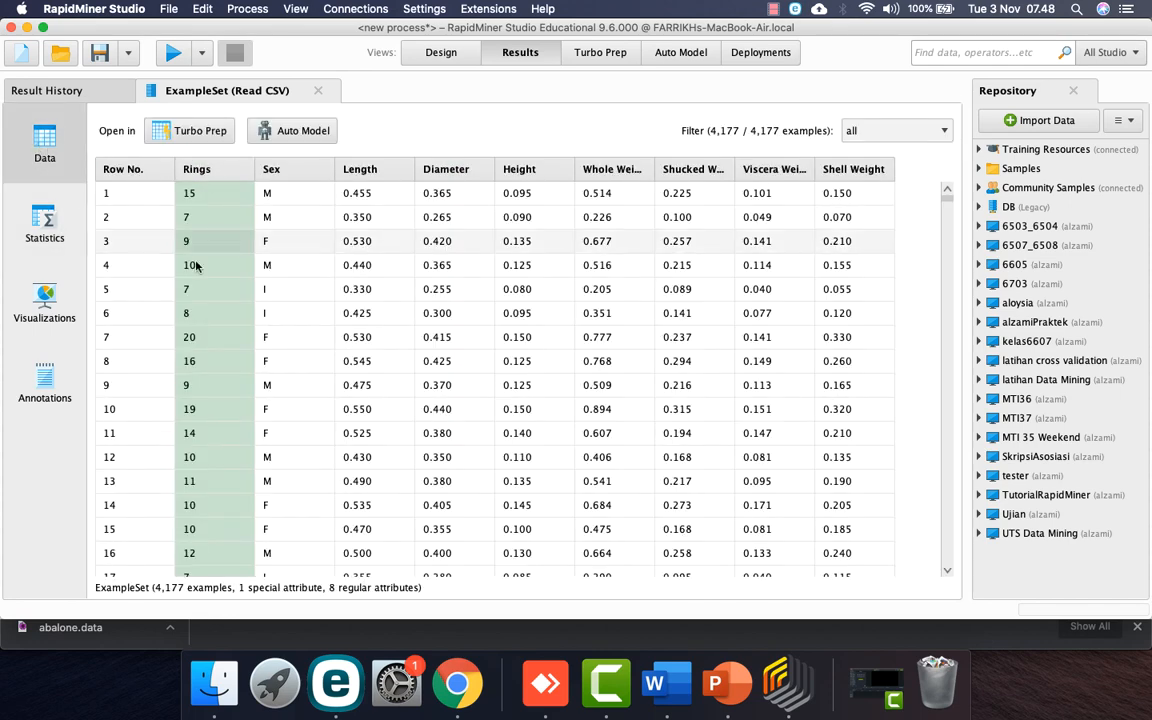
{"action": "left_click", "coordinate": [441, 52]}
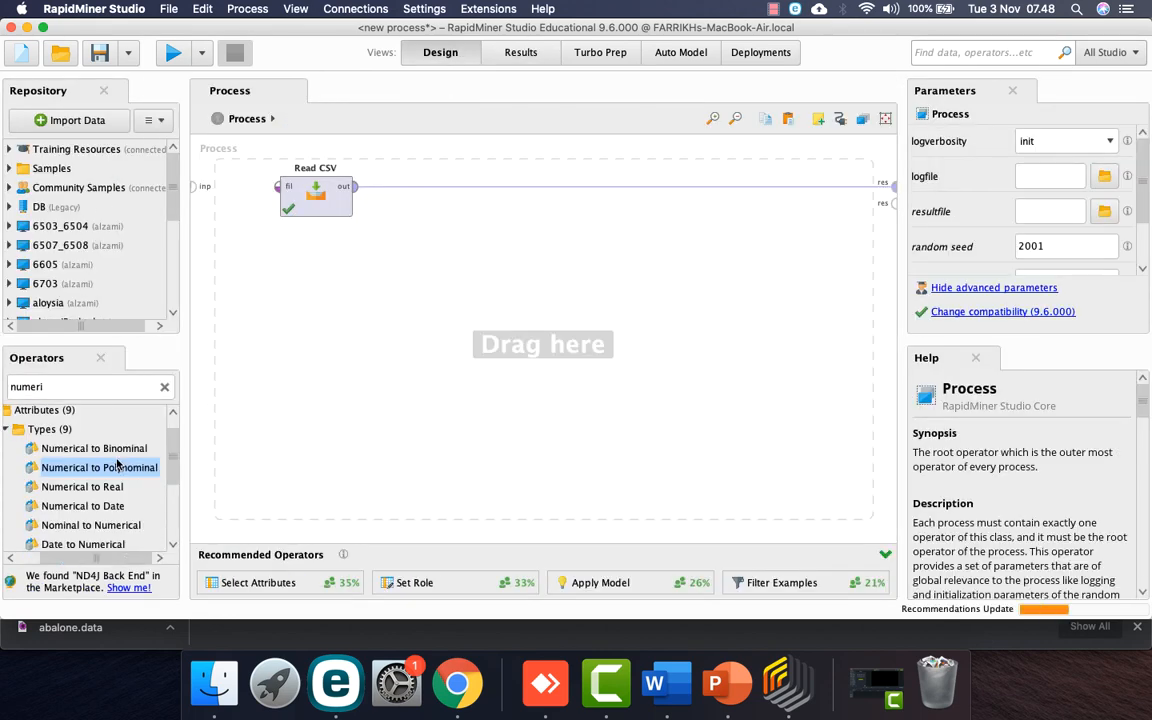
Step: Re-insert Numerical to Polynominal after Read CSV with its subset set to Rings
{"action": "left_click_drag", "start_coordinate": [118, 468], "coordinate": [470, 190]}
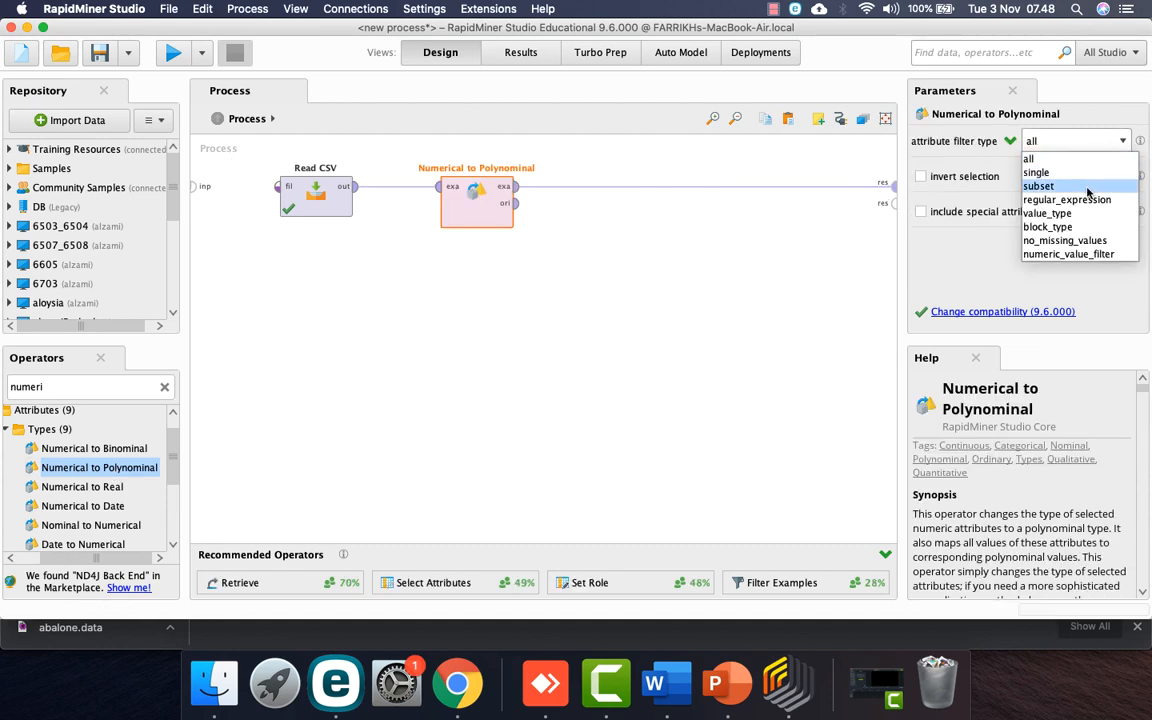
{"action": "left_click", "coordinate": [1090, 186]}
{"action": "left_click", "coordinate": [1083, 176]}
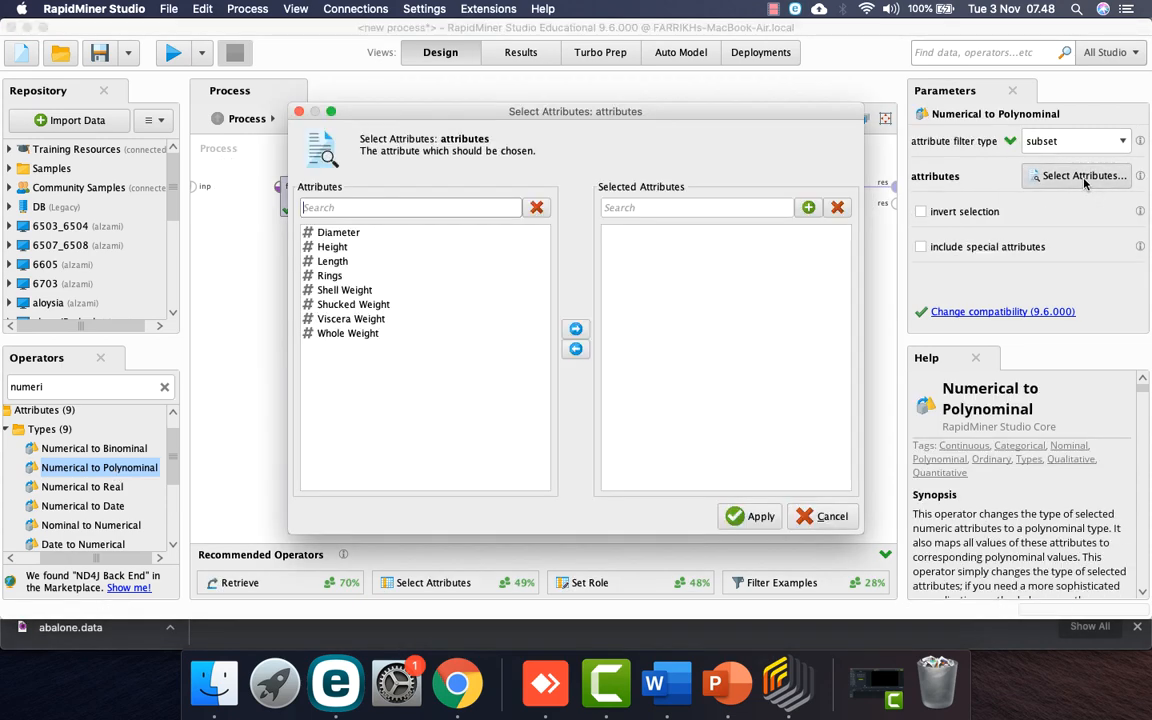
{"action": "left_click", "coordinate": [331, 277]}
{"action": "left_click", "coordinate": [576, 329]}
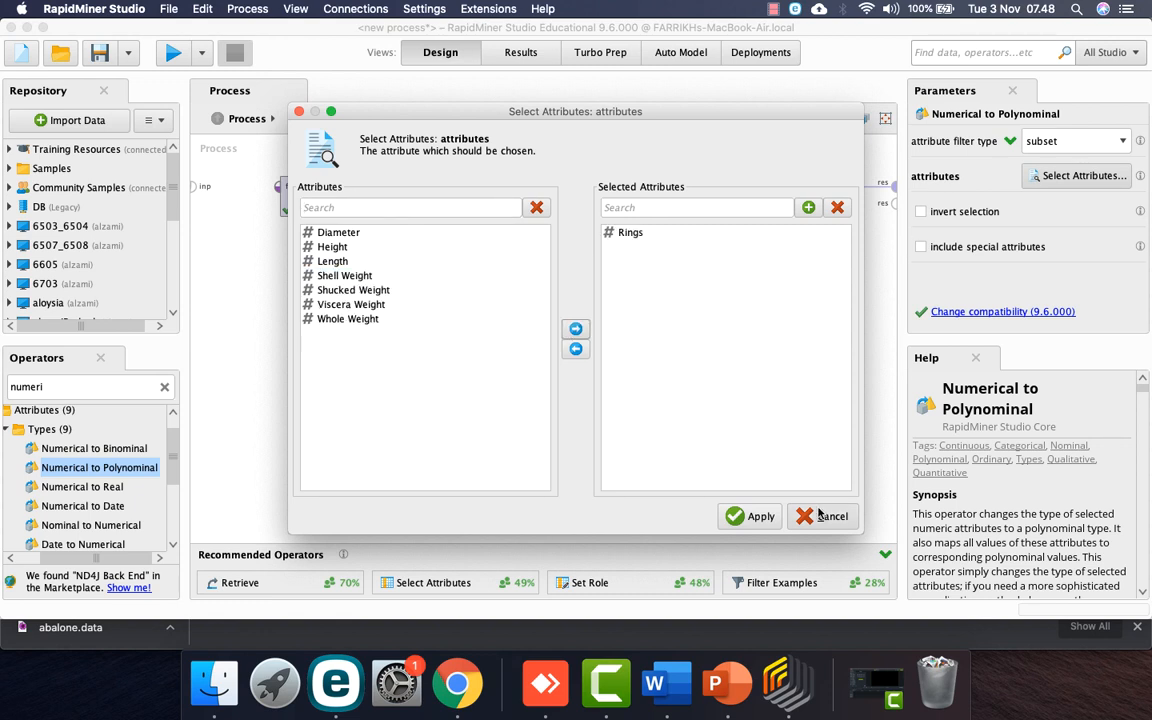
{"action": "left_click", "coordinate": [753, 518]}
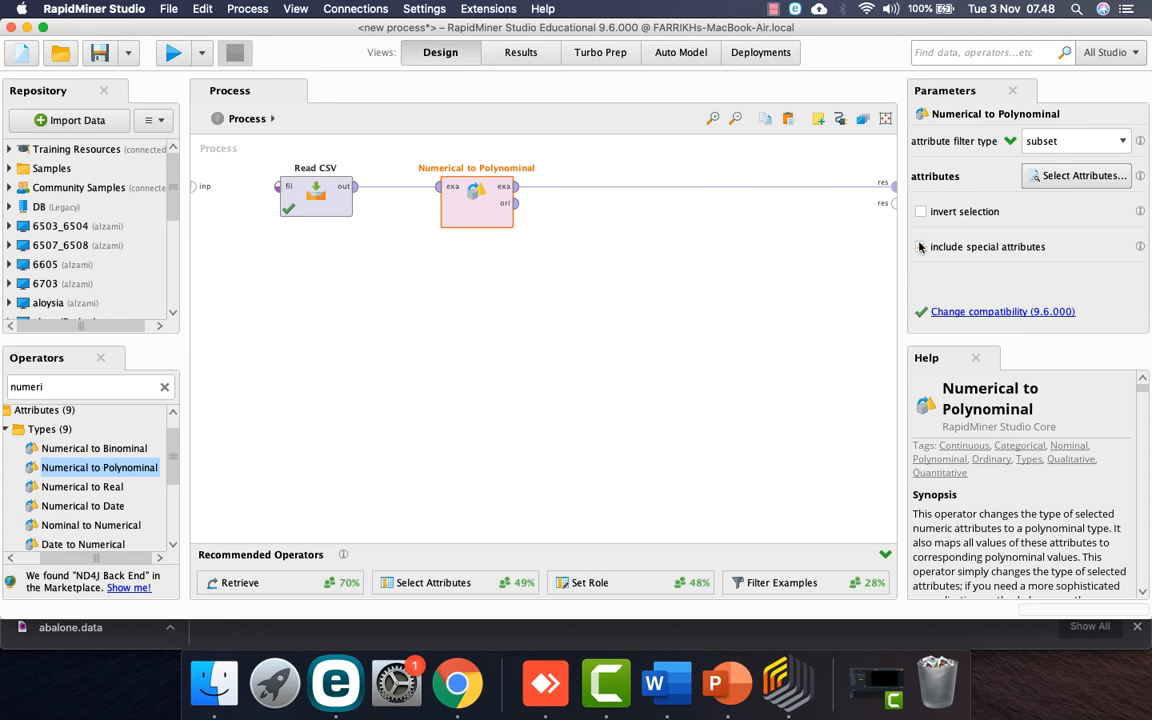
Step: Run the process to confirm Rings is nominal with 28 distinct values, then return to Design
{"action": "left_click", "coordinate": [173, 53]}
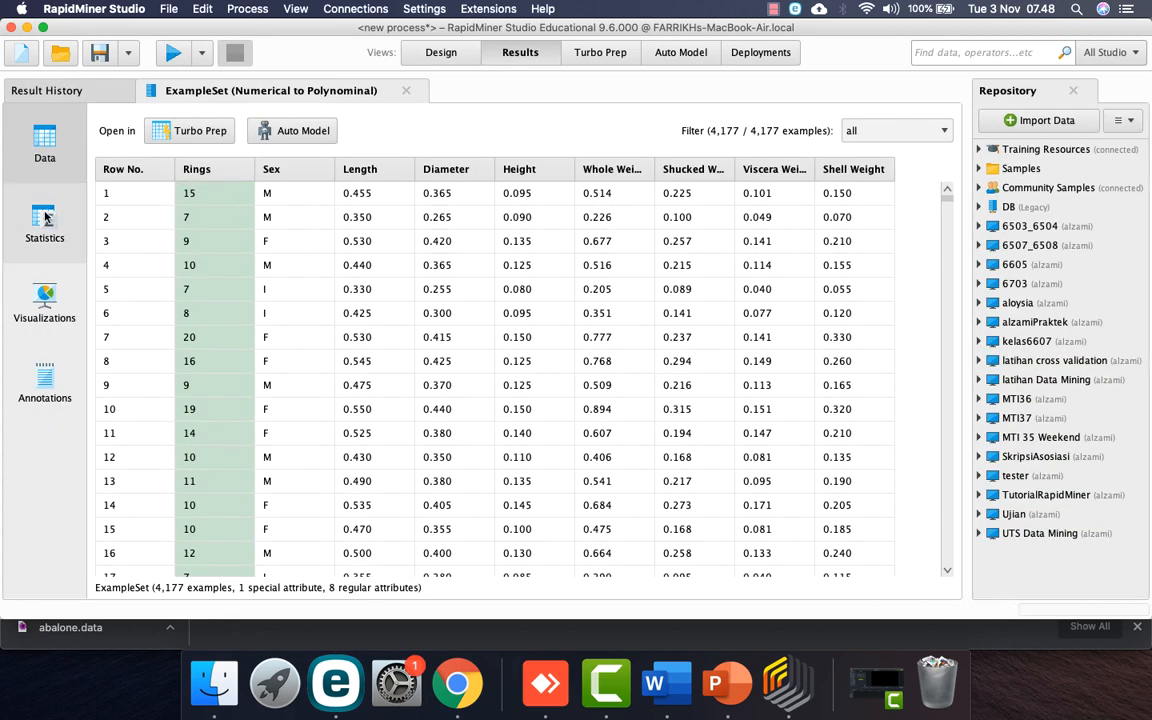
{"action": "left_click", "coordinate": [43, 194]}
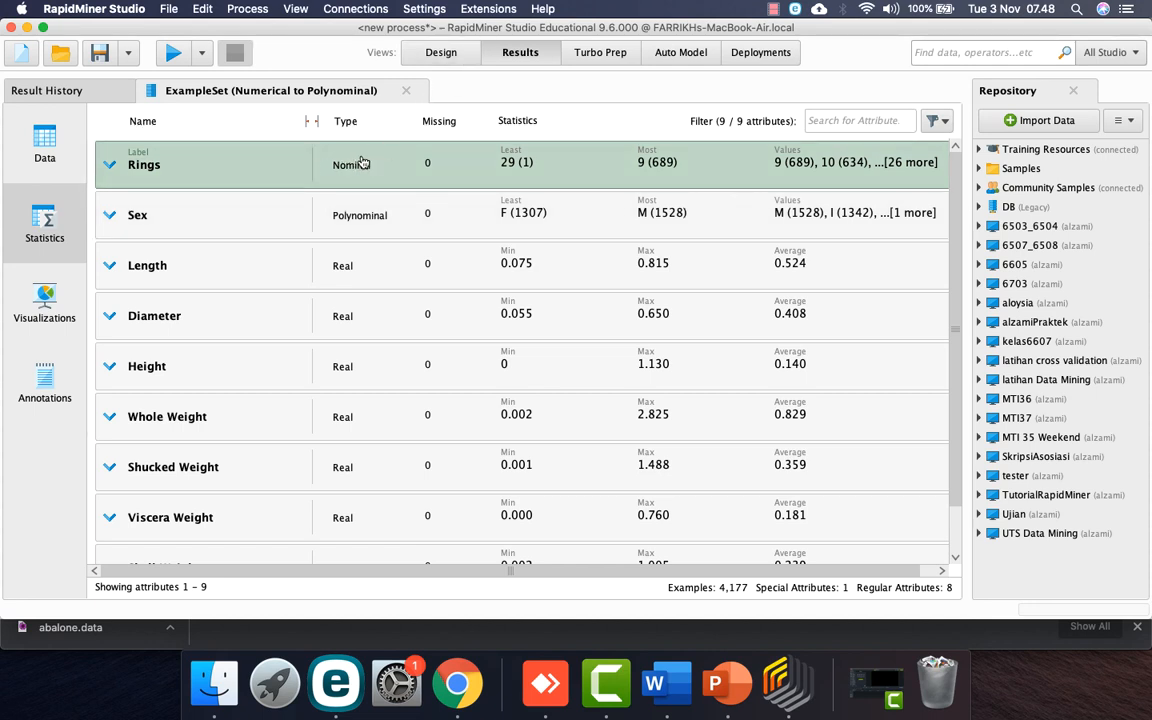
{"action": "left_click", "coordinate": [440, 52]}
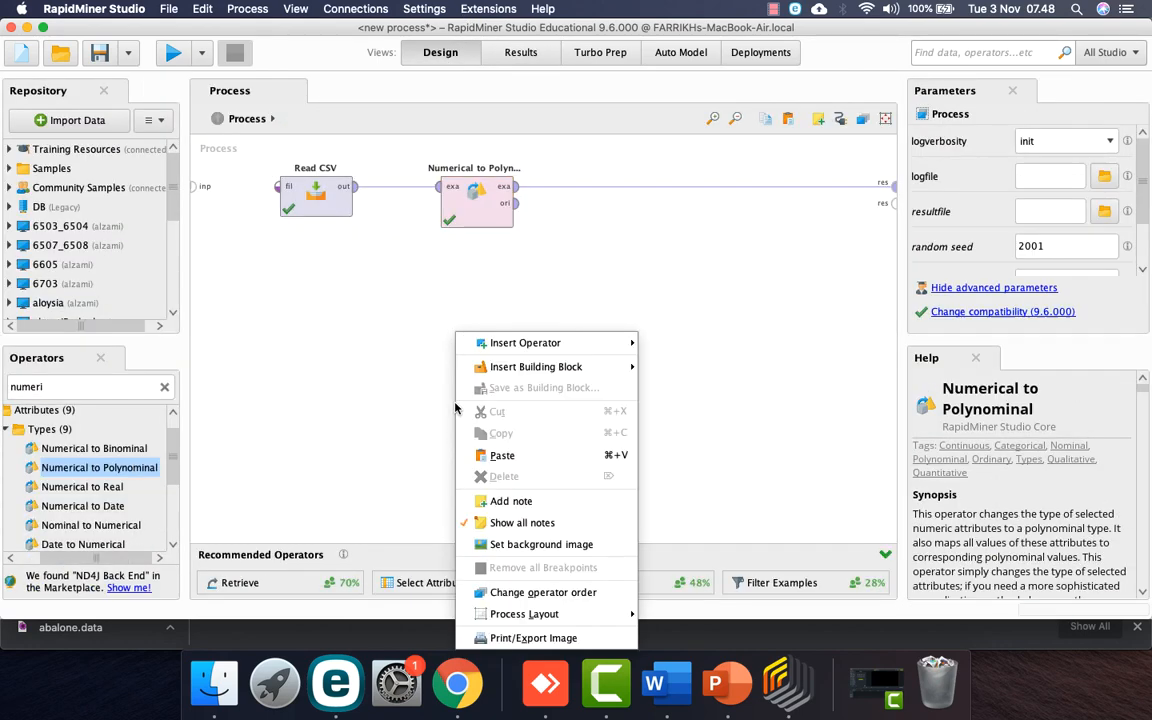
Step: Paste back Split Data, Decision Tree, Apply Model and Performance, and wire Numerical to Polynominal's output into Split Data
{"action": "right_click", "coordinate": [455, 407]}
{"action": "left_click", "coordinate": [484, 459]}
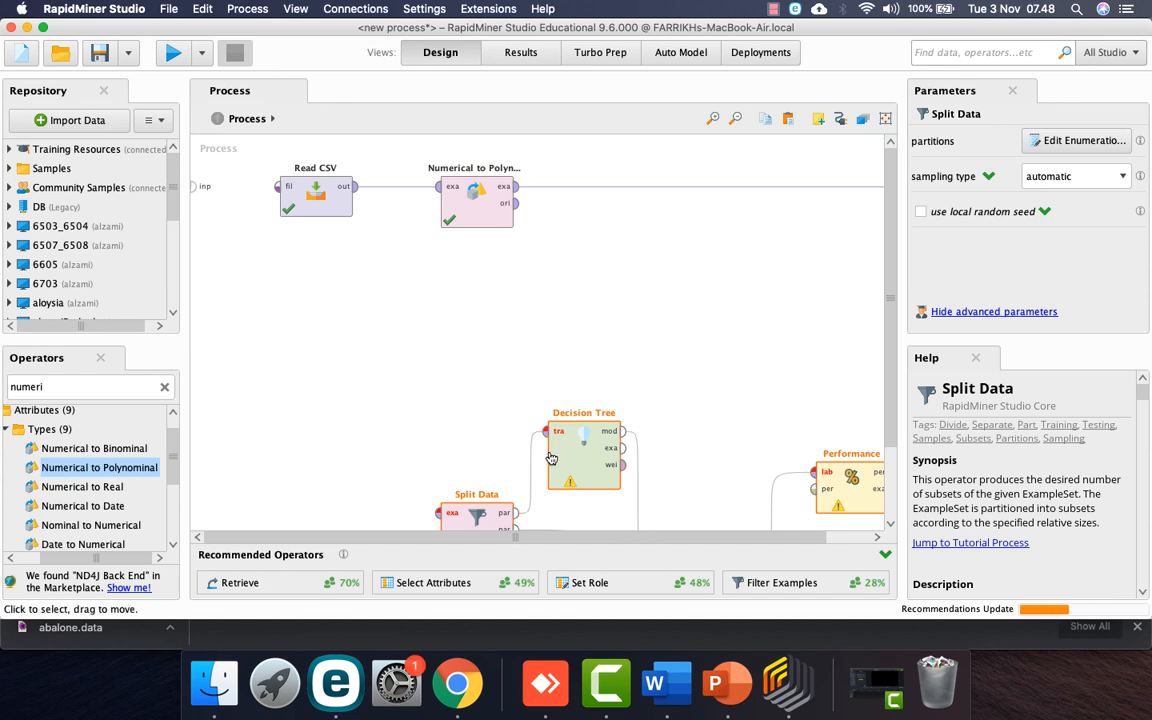
{"action": "left_click_drag", "start_coordinate": [580, 468], "coordinate": [637, 301]}
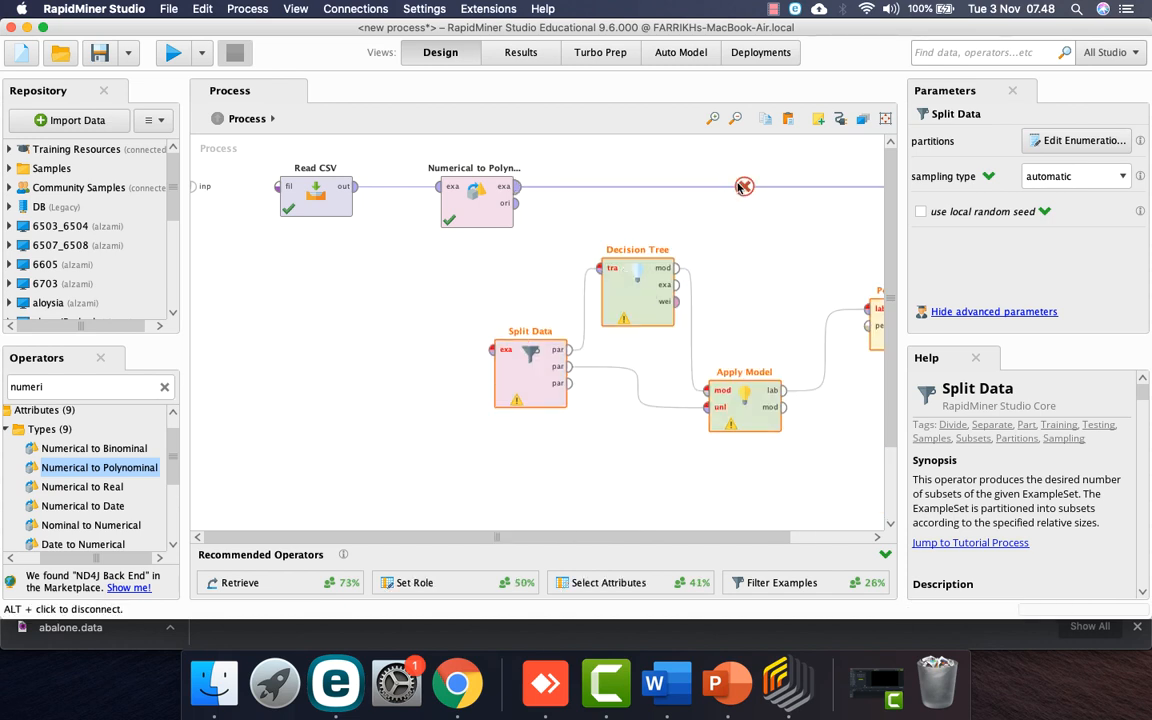
{"action": "left_click", "coordinate": [531, 188], "text": "alt"}
{"action": "left_click_drag", "start_coordinate": [531, 188], "coordinate": [532, 347]}
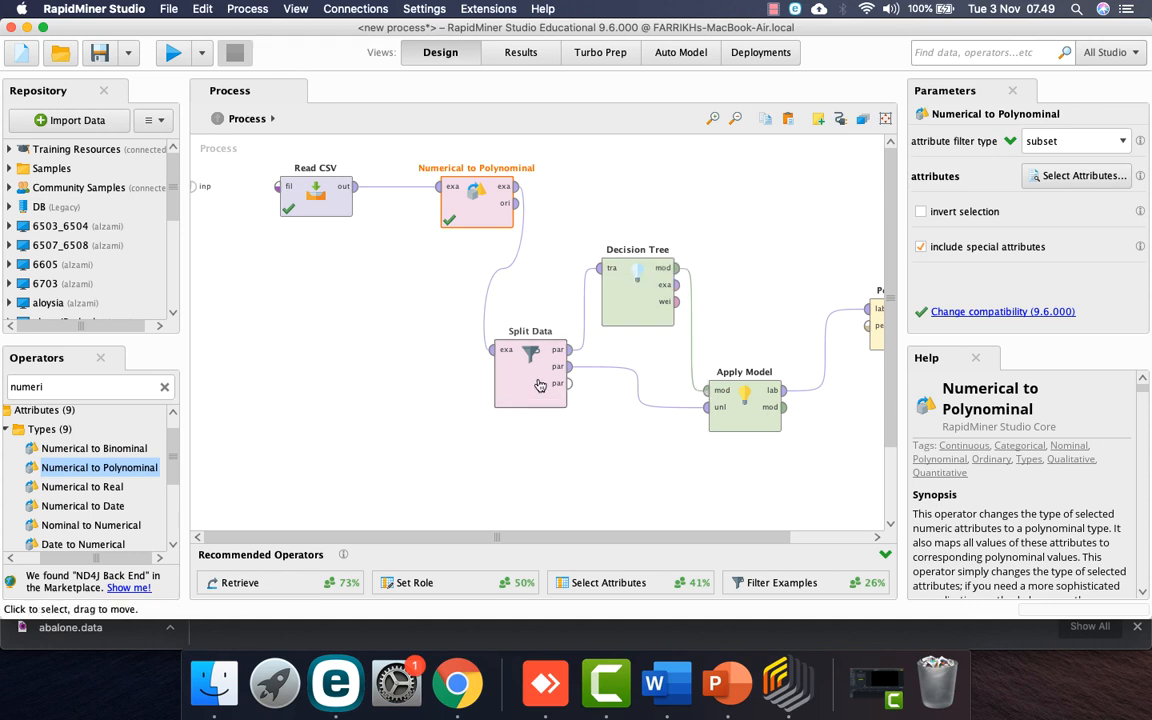
{"action": "scroll", "coordinate": [789, 276], "scroll_direction": "right", "scroll_amount": 3}
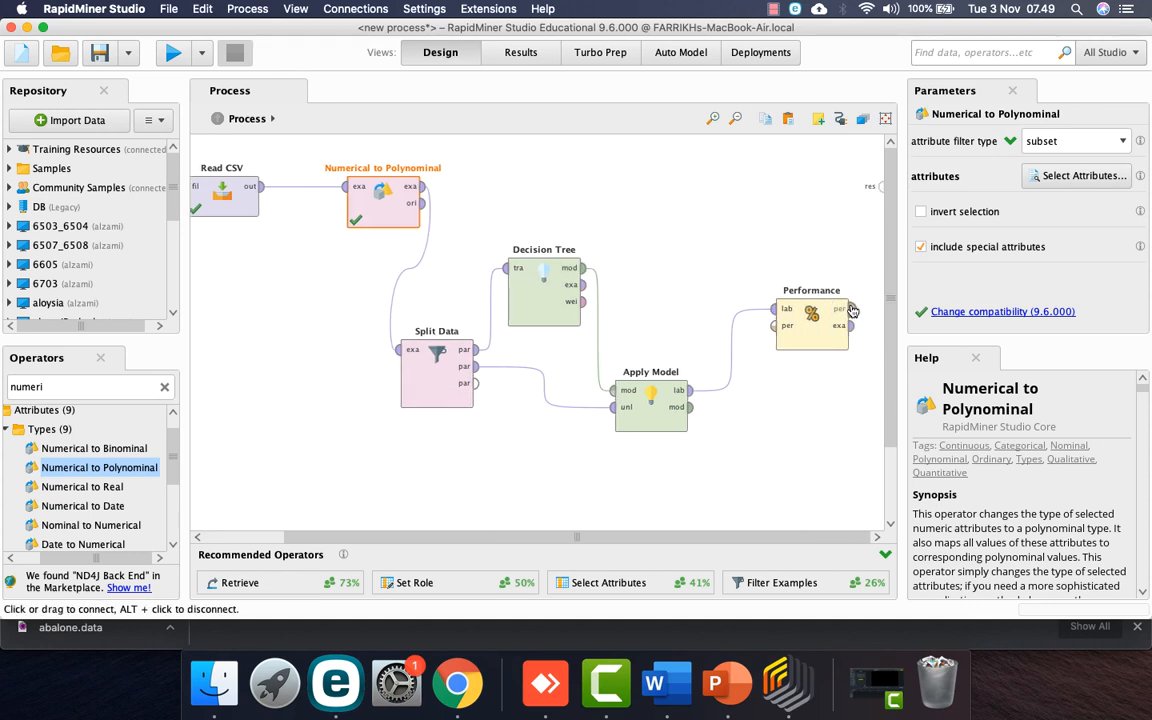
{"action": "left_click", "coordinate": [850, 309]}
Step: Connect Performance's output to the process result and auto-arrange the operators in a row
{"action": "left_click", "coordinate": [883, 187]}
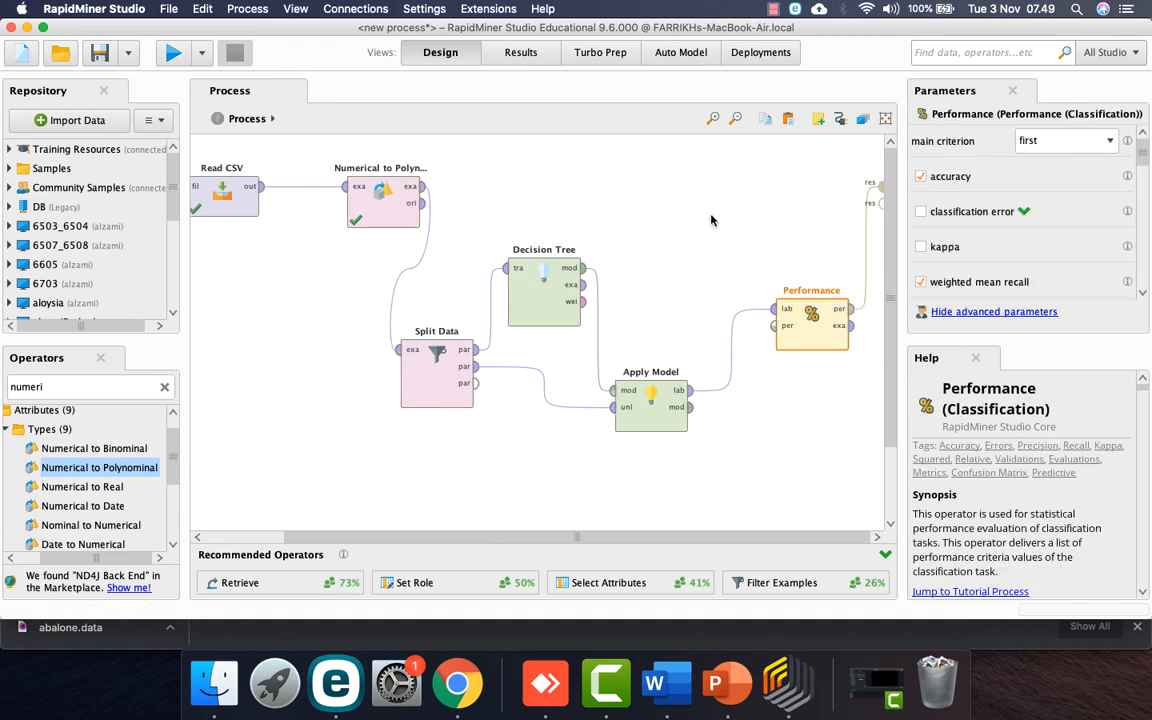
{"action": "scroll", "coordinate": [549, 209], "scroll_direction": "left", "scroll_amount": 3}
{"action": "scroll", "coordinate": [549, 209], "scroll_direction": "right", "scroll_amount": 3}
{"action": "scroll", "coordinate": [549, 209], "scroll_direction": "up", "scroll_amount": 1}
{"action": "right_click", "coordinate": [625, 182]}
{"action": "mouse_move", "coordinate": [698, 465]}
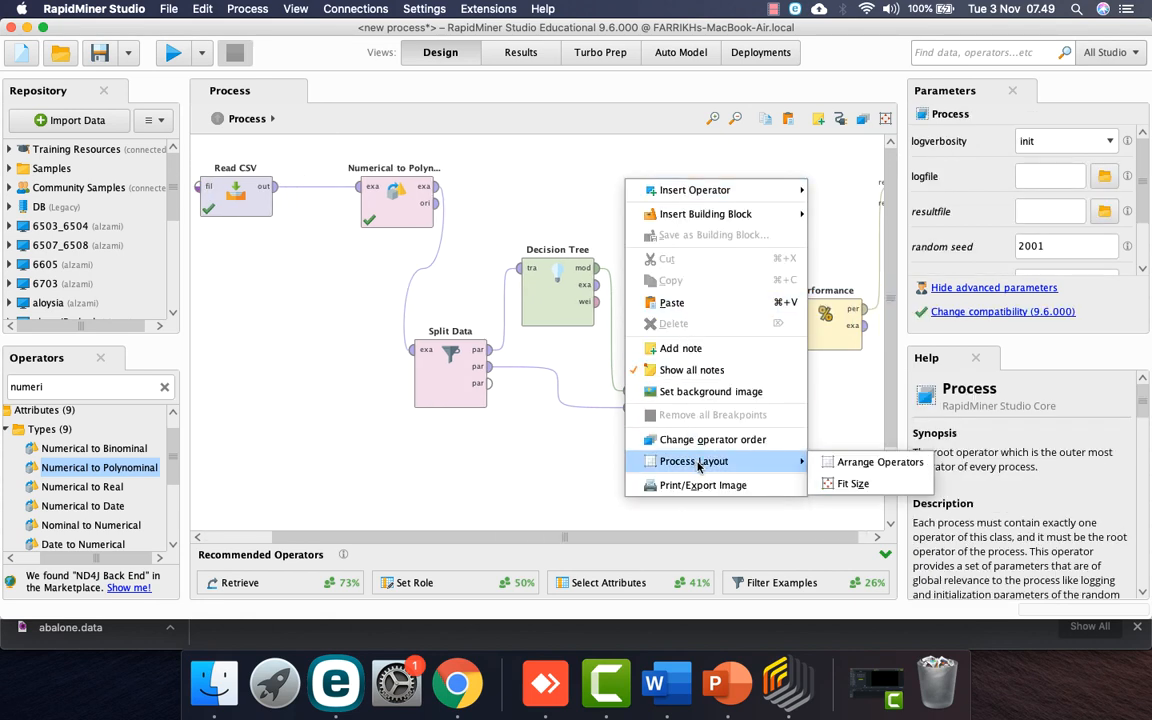
{"action": "left_click", "coordinate": [832, 462]}
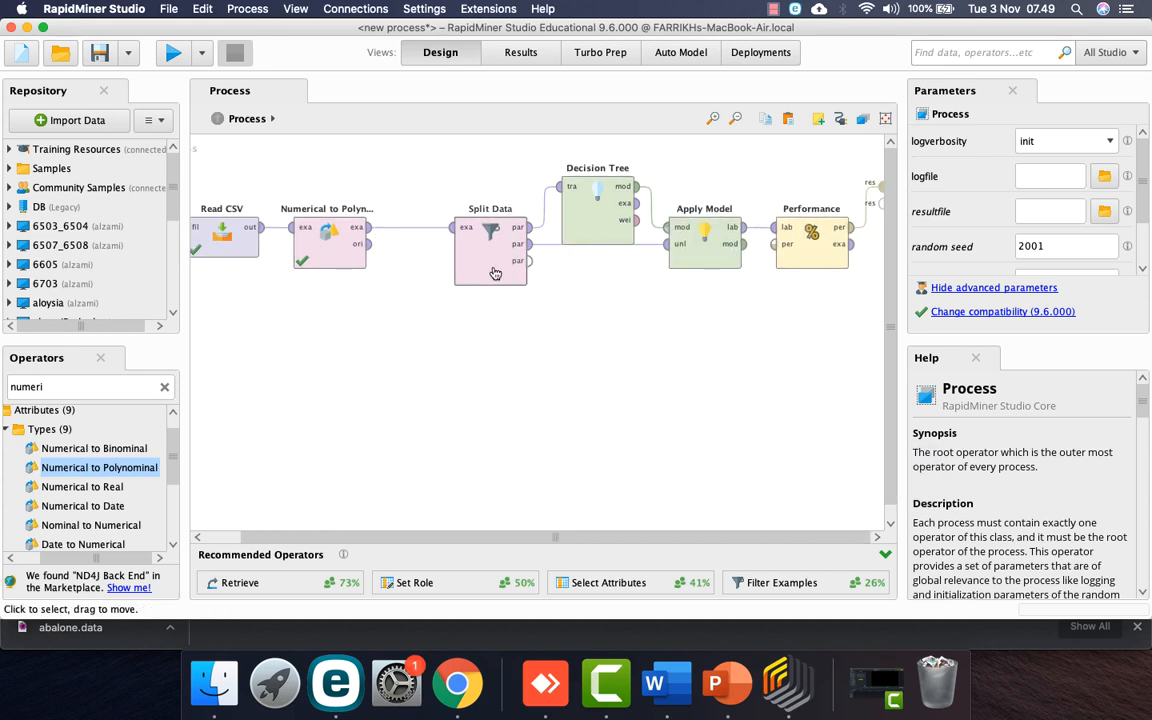
Step: Lower Split Data and Apply Model beneath the row, then run the process
{"action": "left_click_drag", "start_coordinate": [500, 270], "coordinate": [446, 271]}
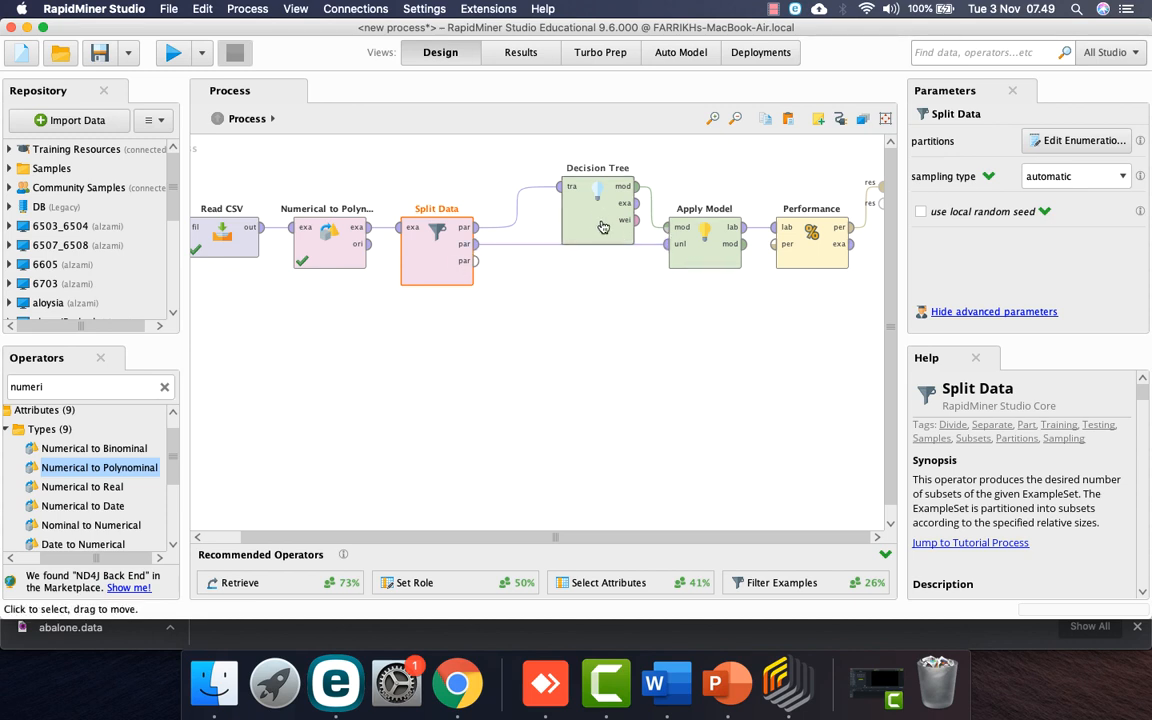
{"action": "left_click_drag", "start_coordinate": [414, 276], "coordinate": [414, 358]}
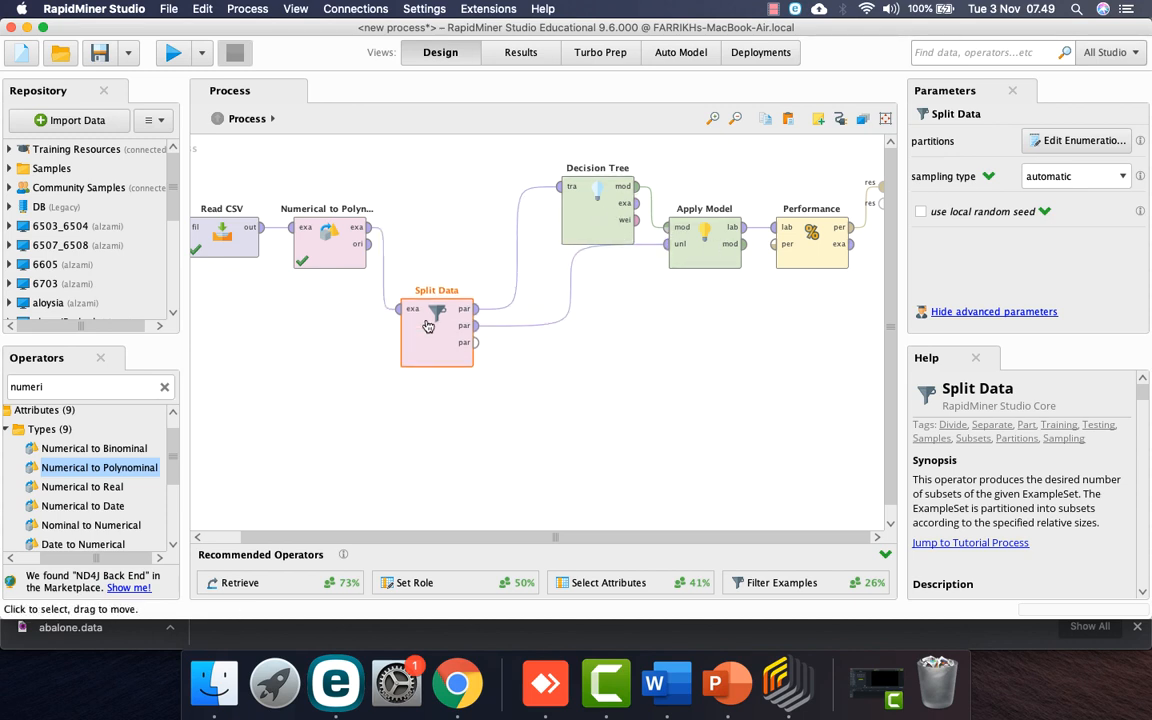
{"action": "left_click", "coordinate": [700, 270]}
{"action": "left_click_drag", "start_coordinate": [701, 270], "coordinate": [701, 310]}
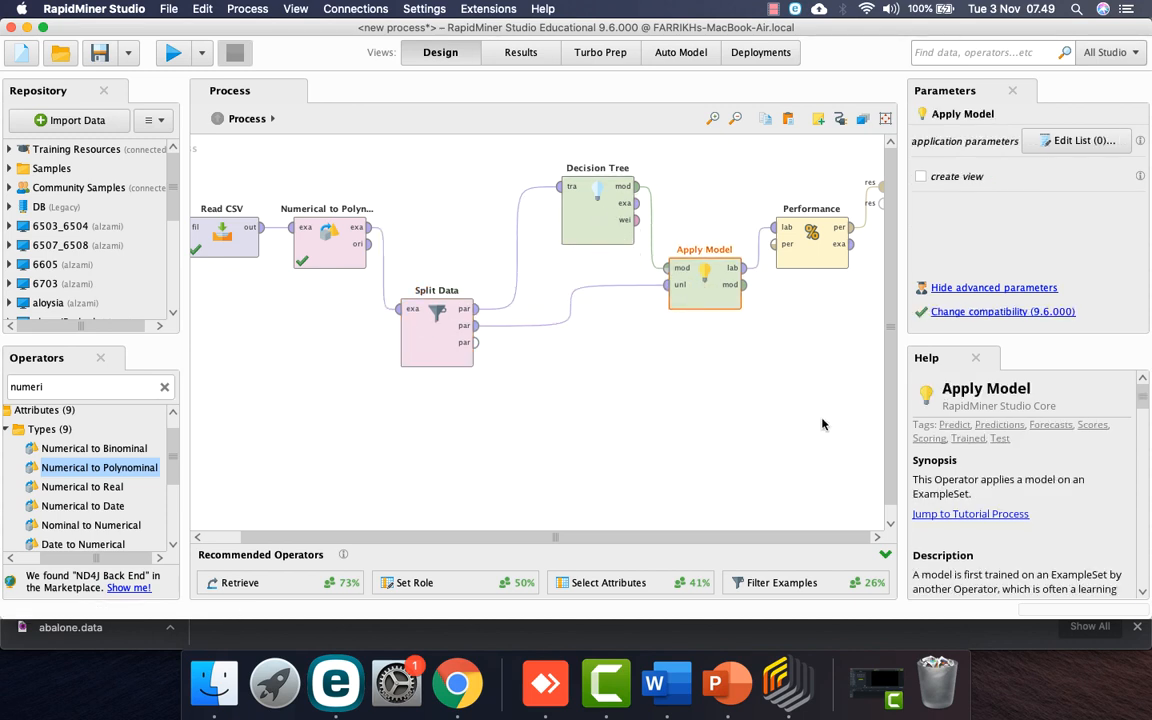
{"action": "left_click", "coordinate": [173, 53]}
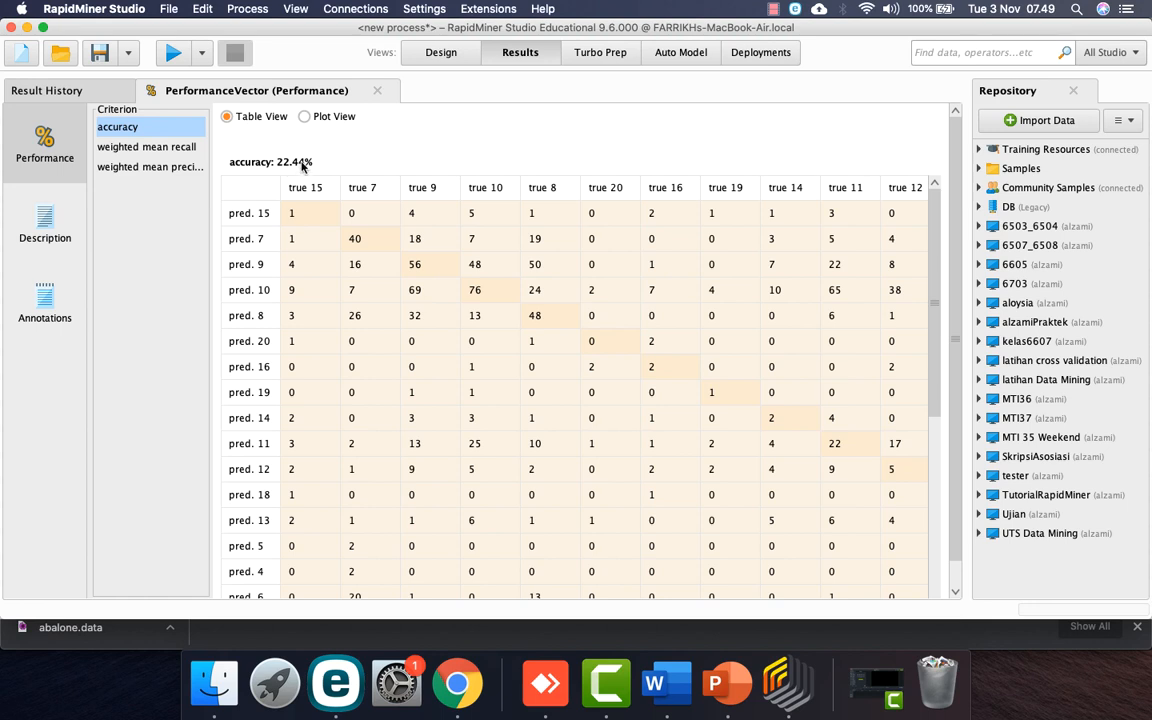
Step: Review accuracy 22.44%, weighted mean recall 9.64% and precision 11.61%, then return to Design
{"action": "left_click", "coordinate": [165, 151]}
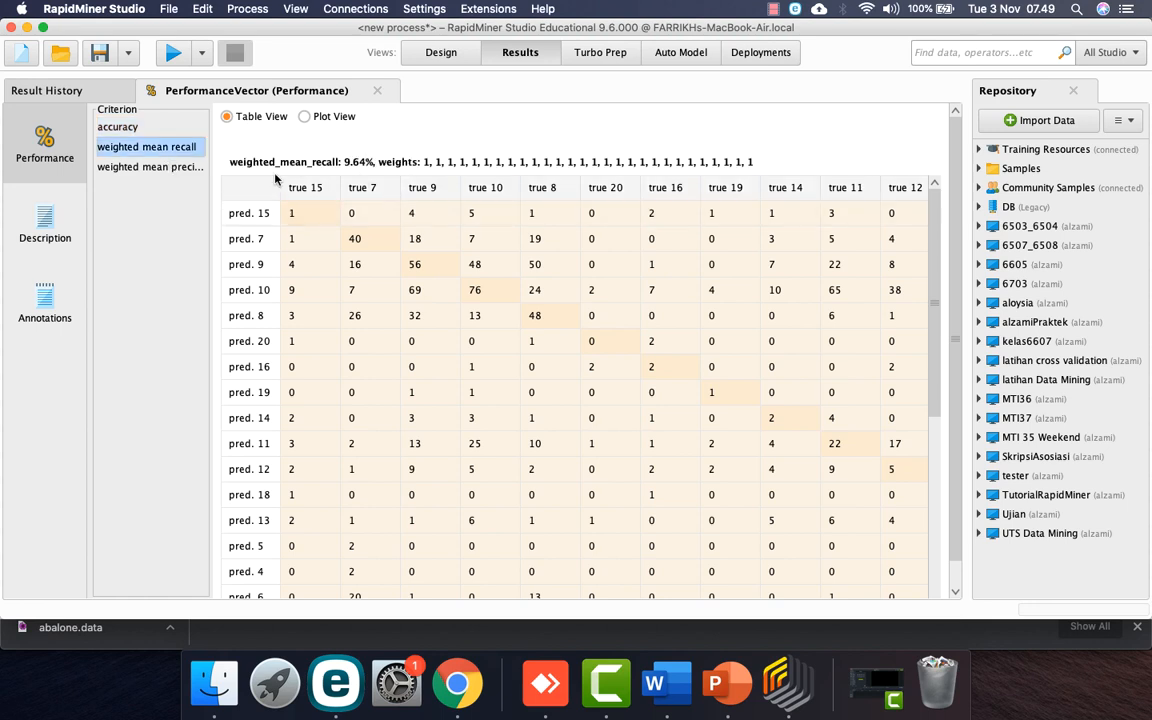
{"action": "left_click", "coordinate": [167, 170]}
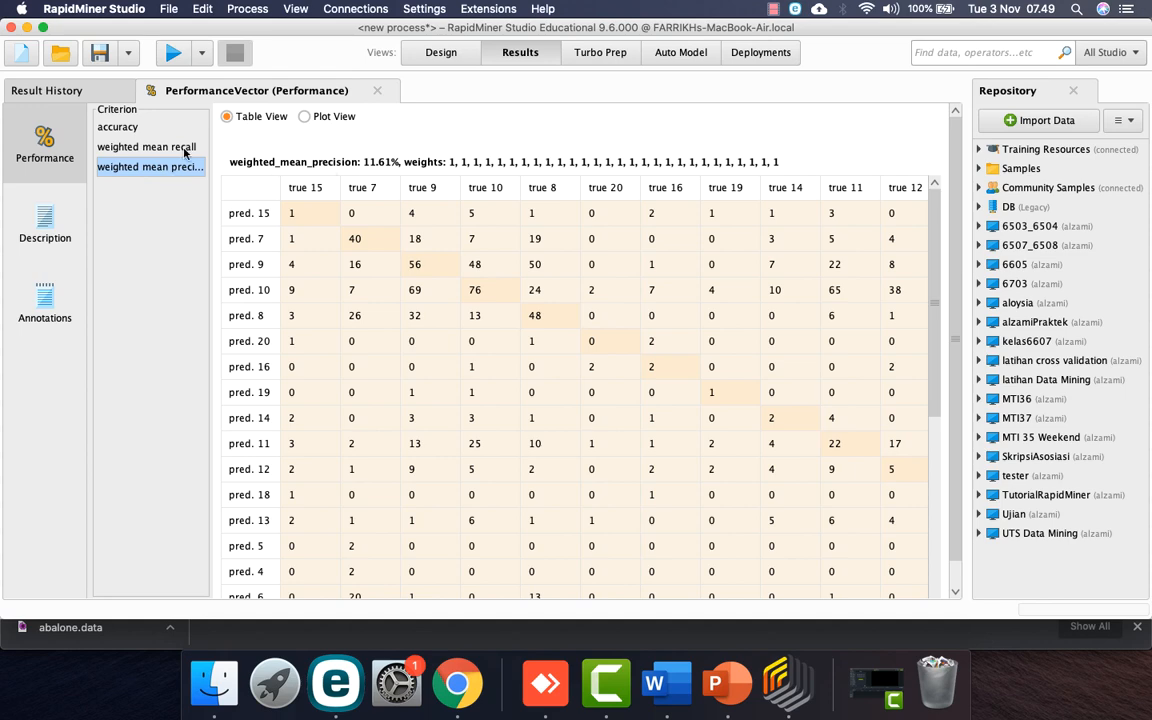
{"action": "left_click", "coordinate": [129, 130]}
{"action": "left_click", "coordinate": [158, 151]}
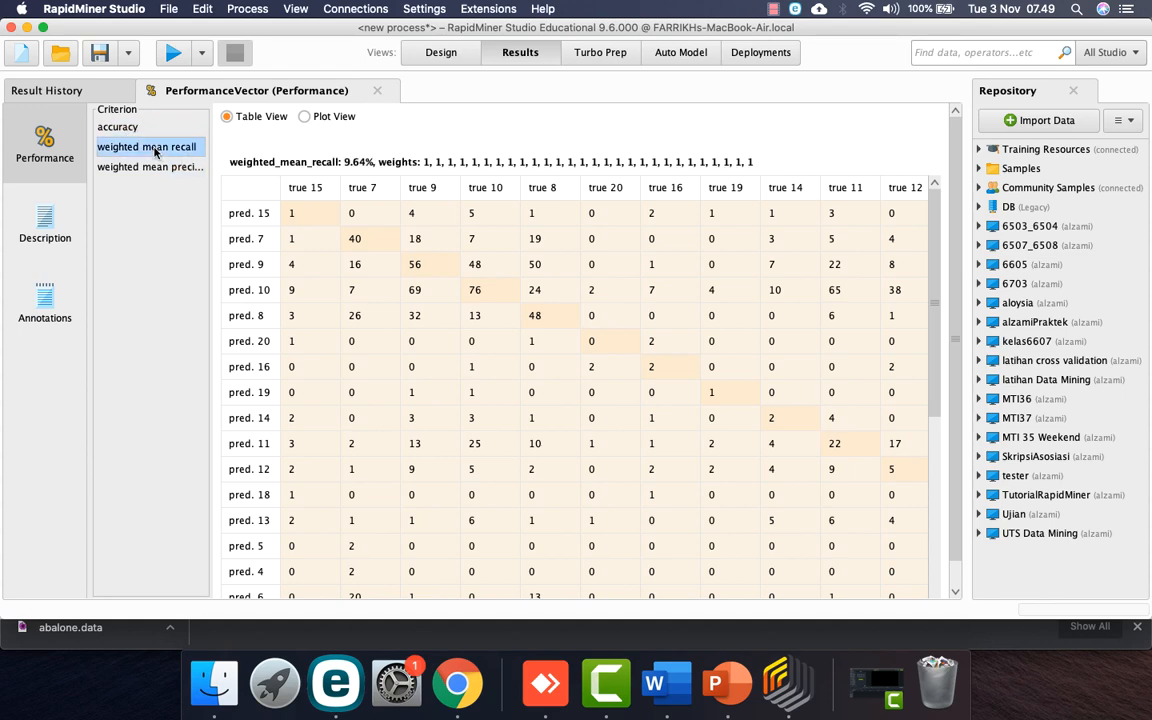
{"action": "left_click", "coordinate": [153, 166]}
{"action": "left_click", "coordinate": [440, 52]}
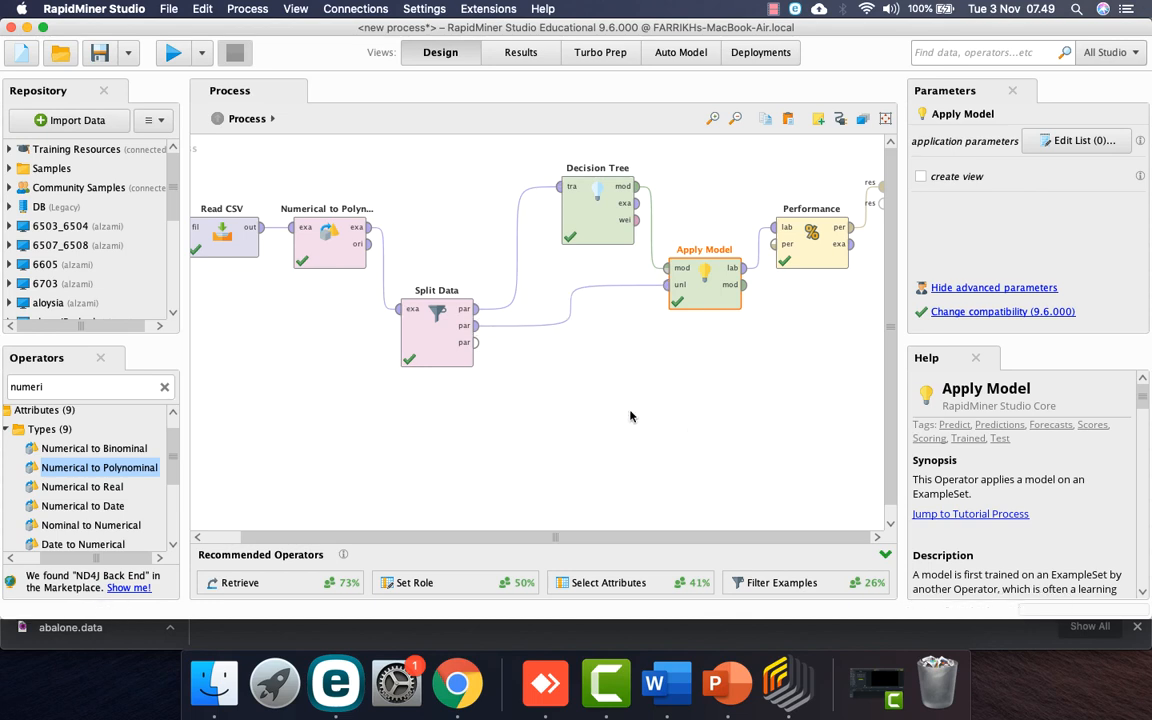
Step: Save the process as '01 Abalone' in the UTS Data Mining repository
{"action": "left_click", "coordinate": [100, 55]}
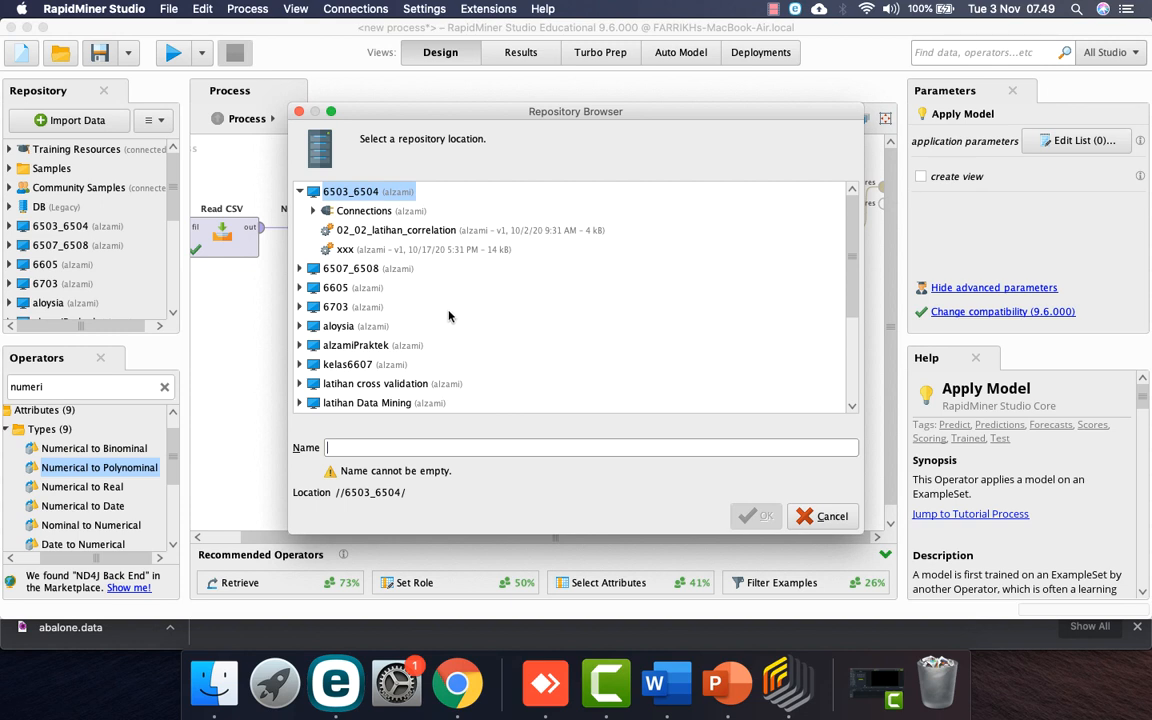
{"action": "scroll", "coordinate": [448, 316], "scroll_direction": "down", "scroll_amount": 5}
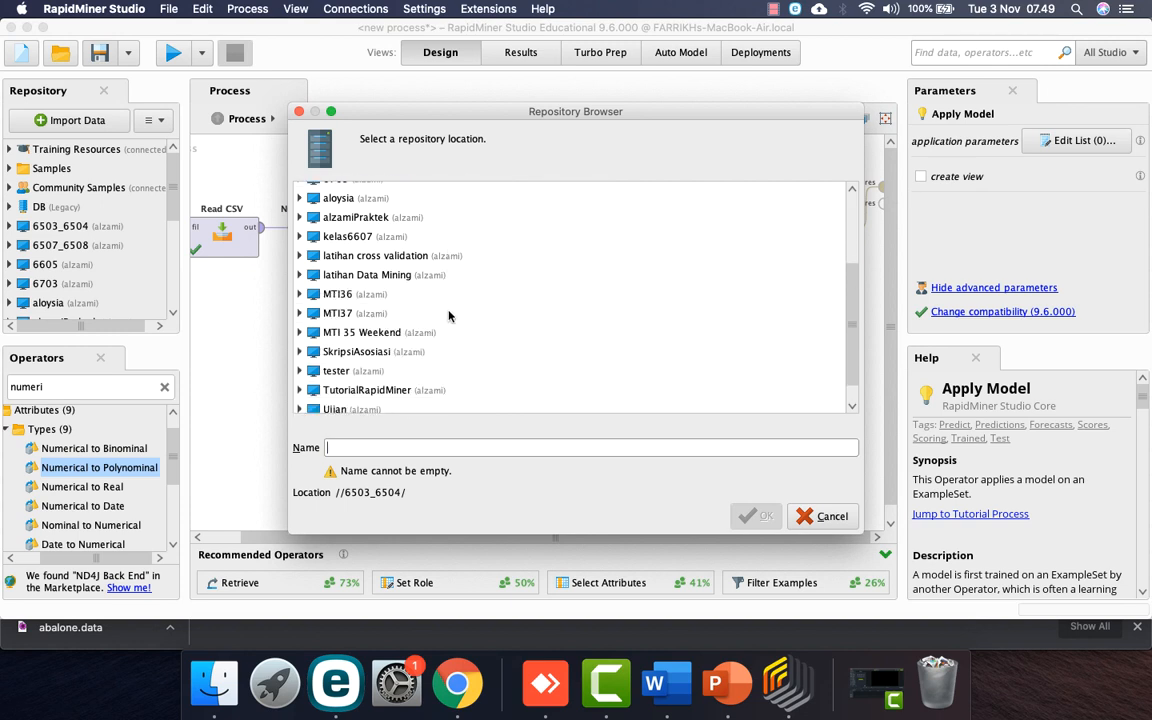
{"action": "scroll", "coordinate": [448, 316], "scroll_direction": "down", "scroll_amount": 1}
{"action": "left_click", "coordinate": [381, 404]}
{"action": "left_click", "coordinate": [402, 447]}
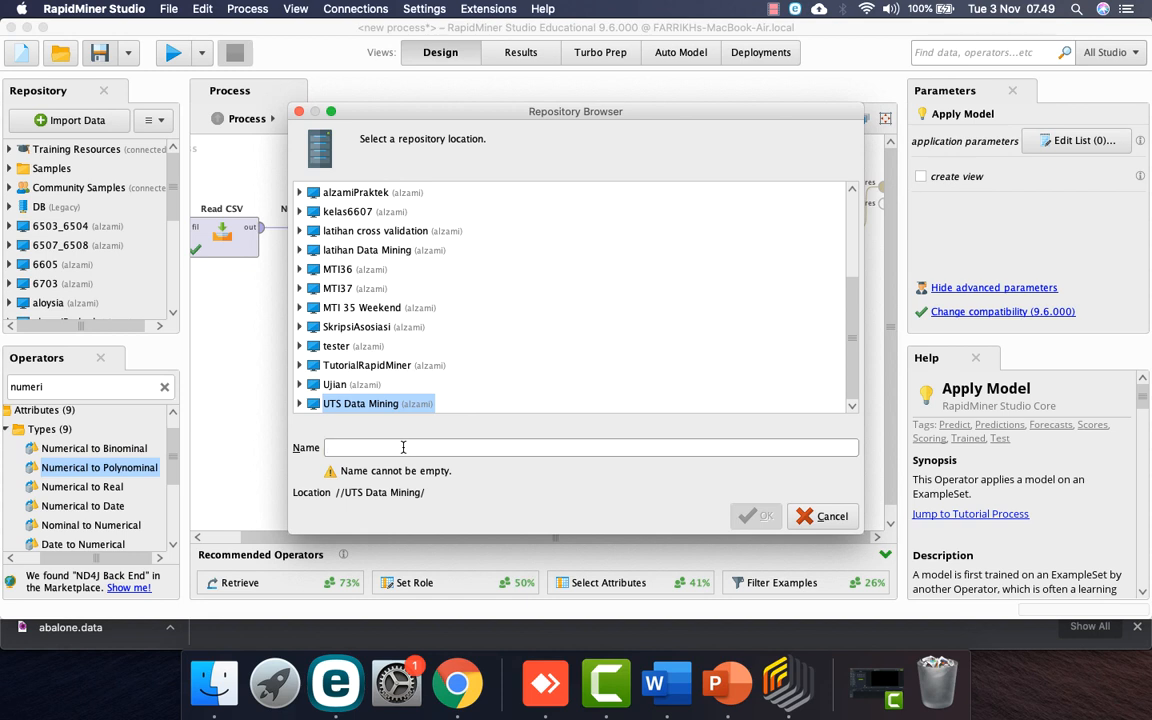
{"action": "type", "text": "01 a"}
{"action": "key", "text": "BackSpace"}
{"action": "type", "text": "Ab"}
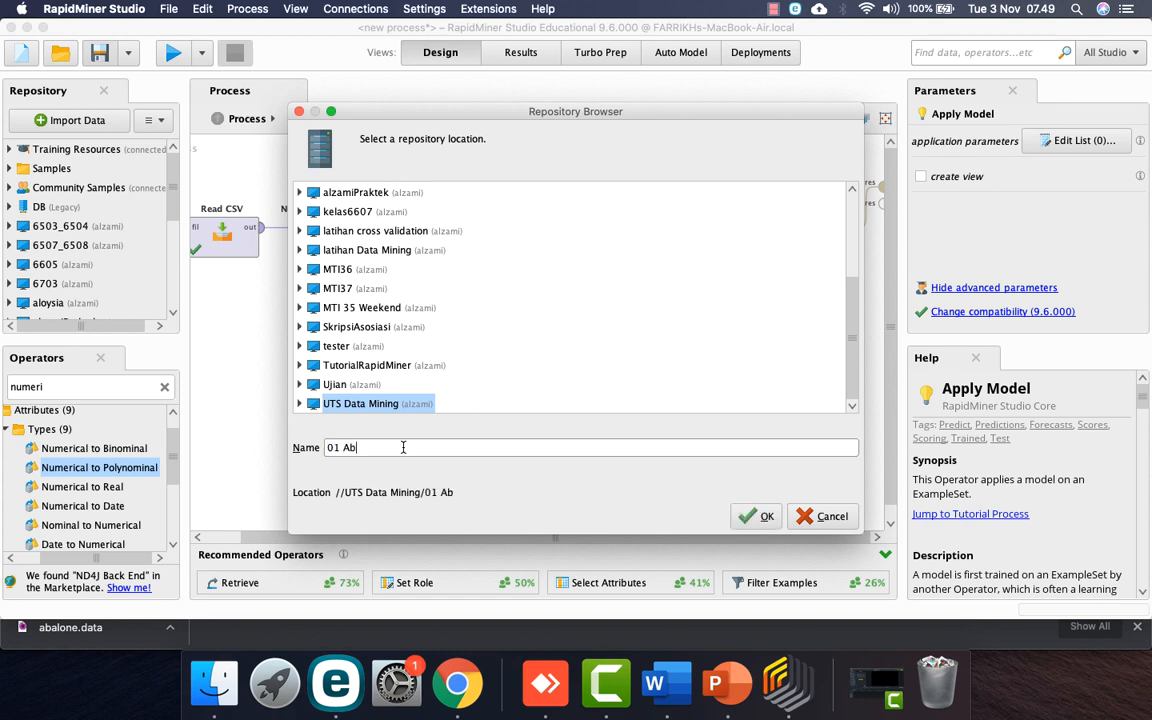
{"action": "type", "text": "alone"}
{"action": "key", "text": "Return"}
{"action": "key", "text": "ctrl+Right"}
{"action": "key", "text": "ctrl+Left"}
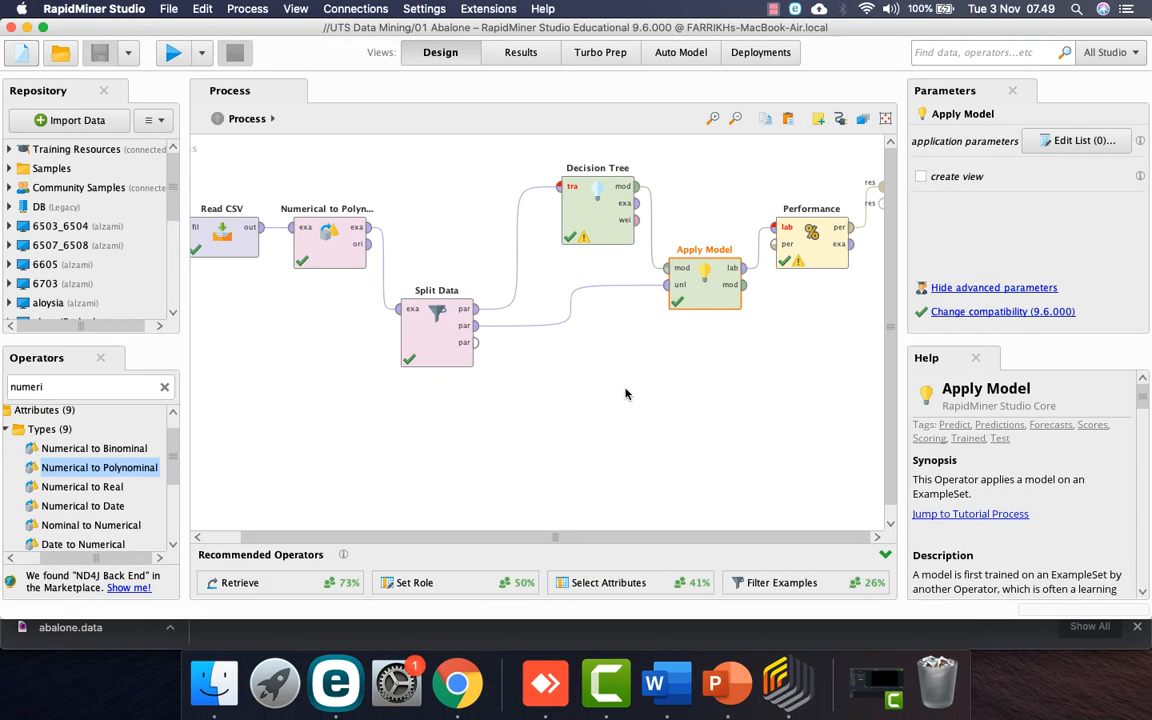
Step: Check Decision Tree's missing-label warning and insert a Set Role operator as the fix
{"action": "left_click", "coordinate": [584, 242]}
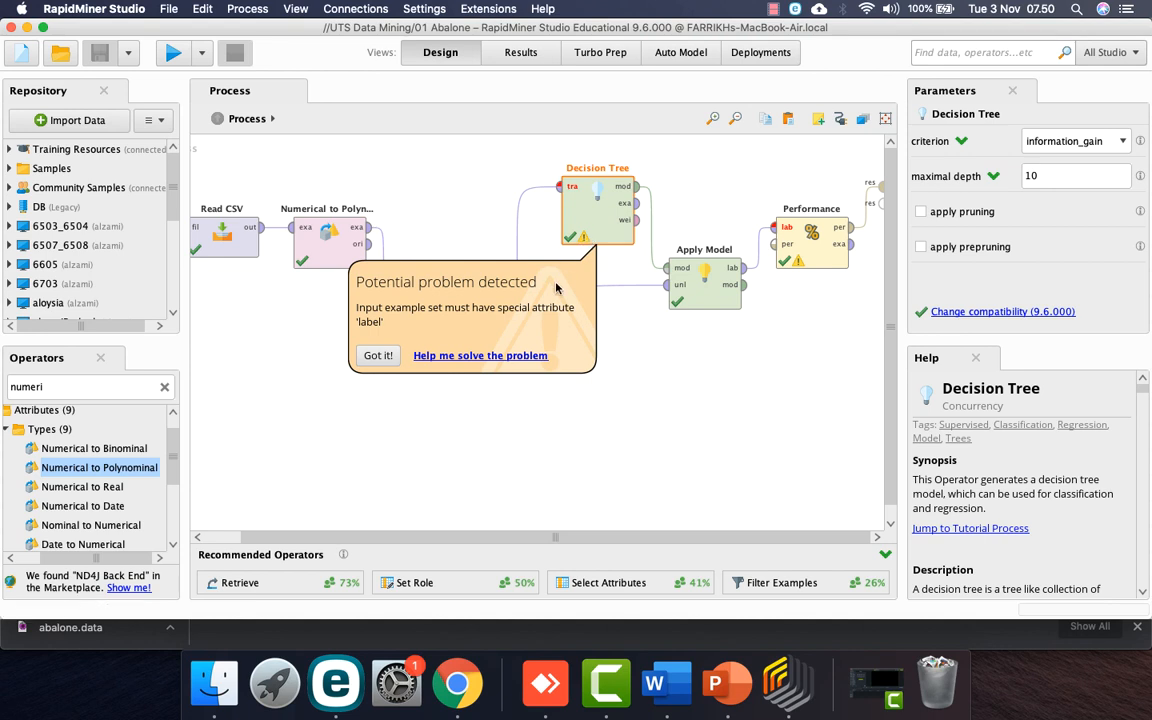
{"action": "left_click", "coordinate": [377, 355]}
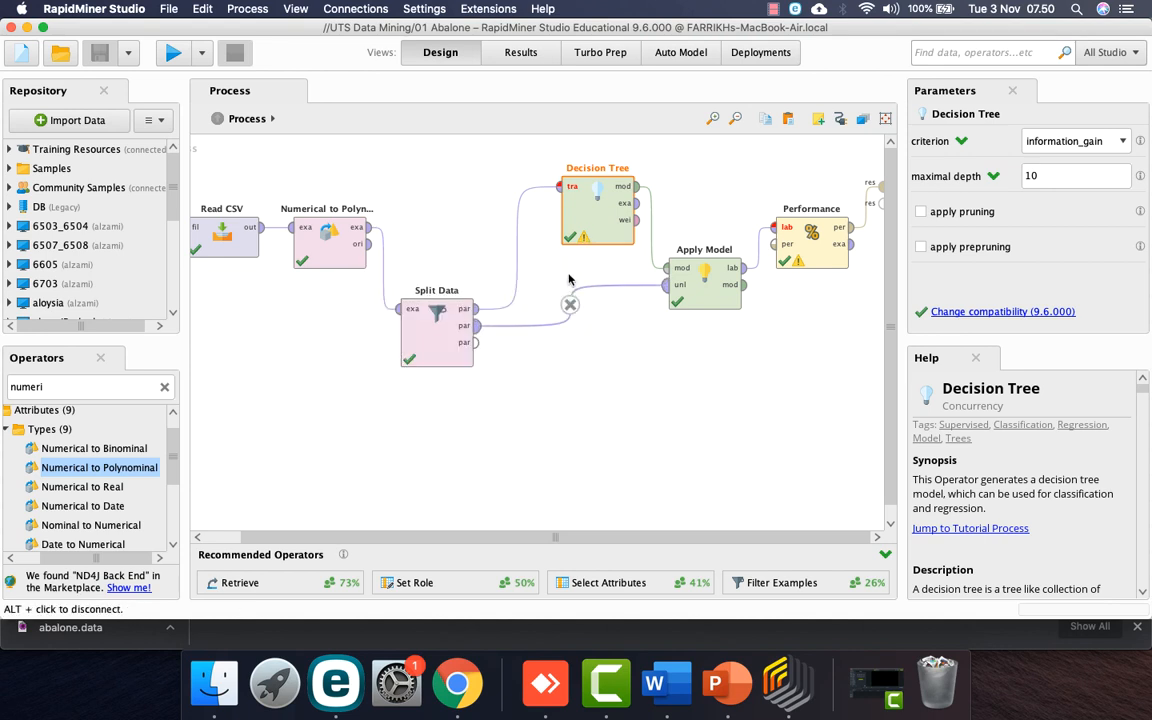
{"action": "left_click", "coordinate": [584, 246]}
{"action": "left_click", "coordinate": [495, 358]}
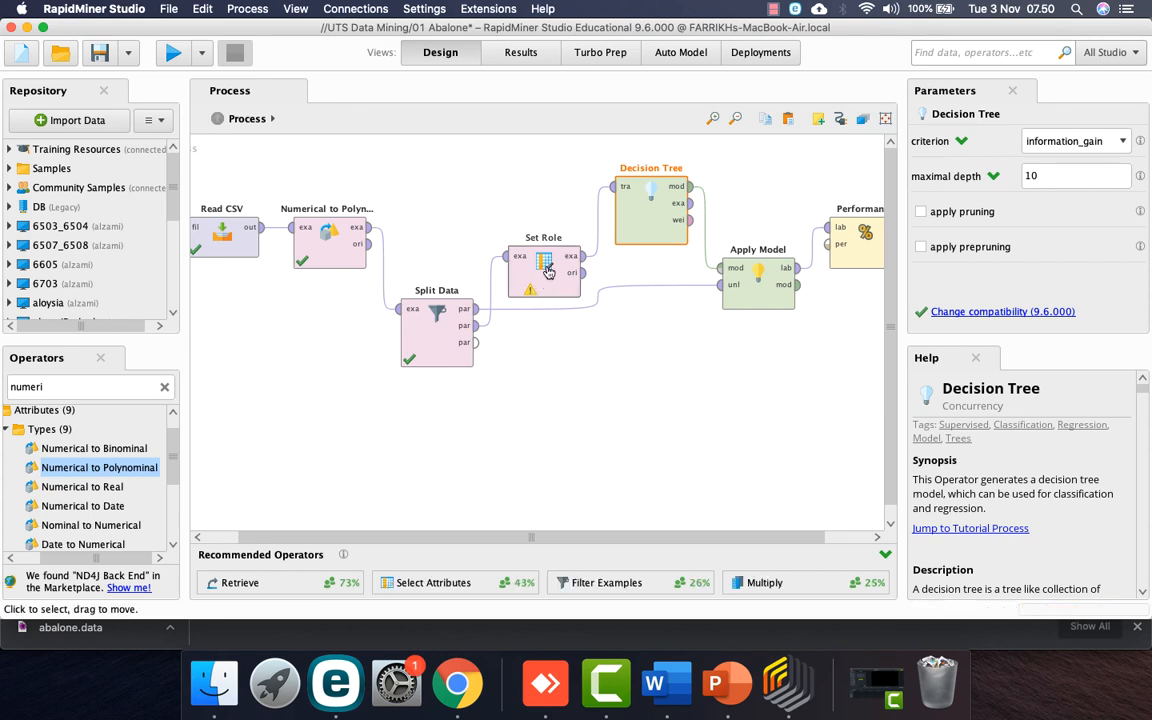
Step: Set Role: make Rings the label attribute, then run the process
{"action": "left_click", "coordinate": [546, 285]}
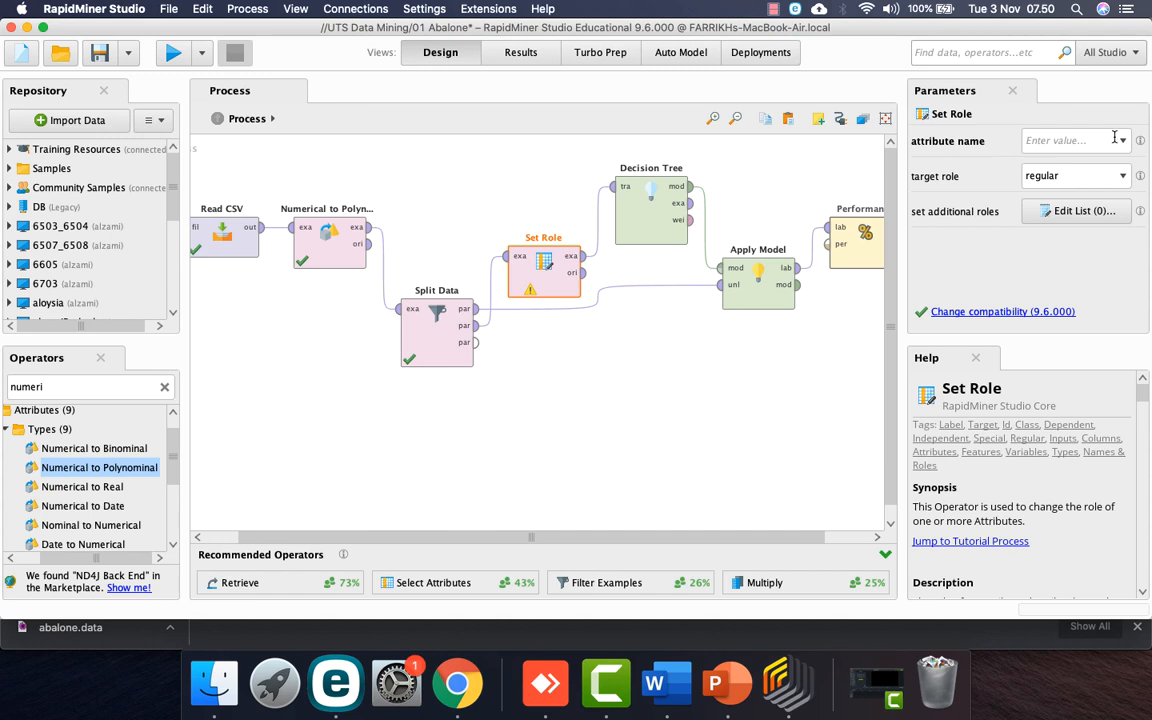
{"action": "left_click", "coordinate": [1124, 141]}
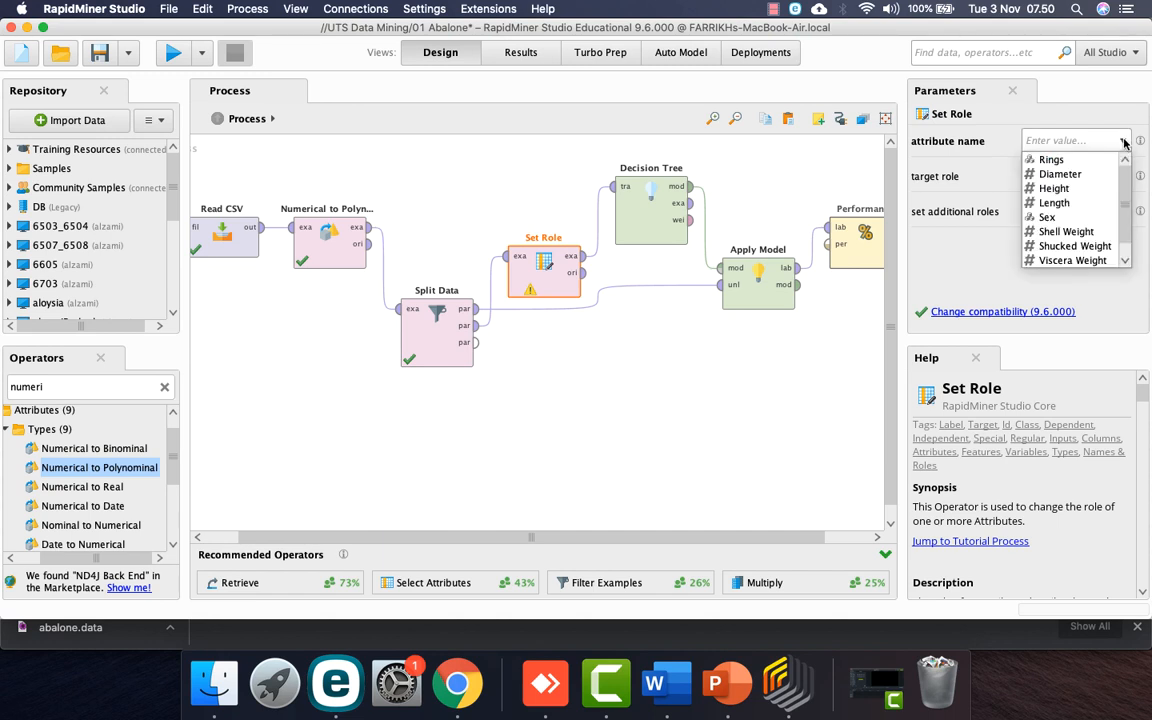
{"action": "left_click", "coordinate": [1045, 159]}
{"action": "left_click", "coordinate": [1124, 176]}
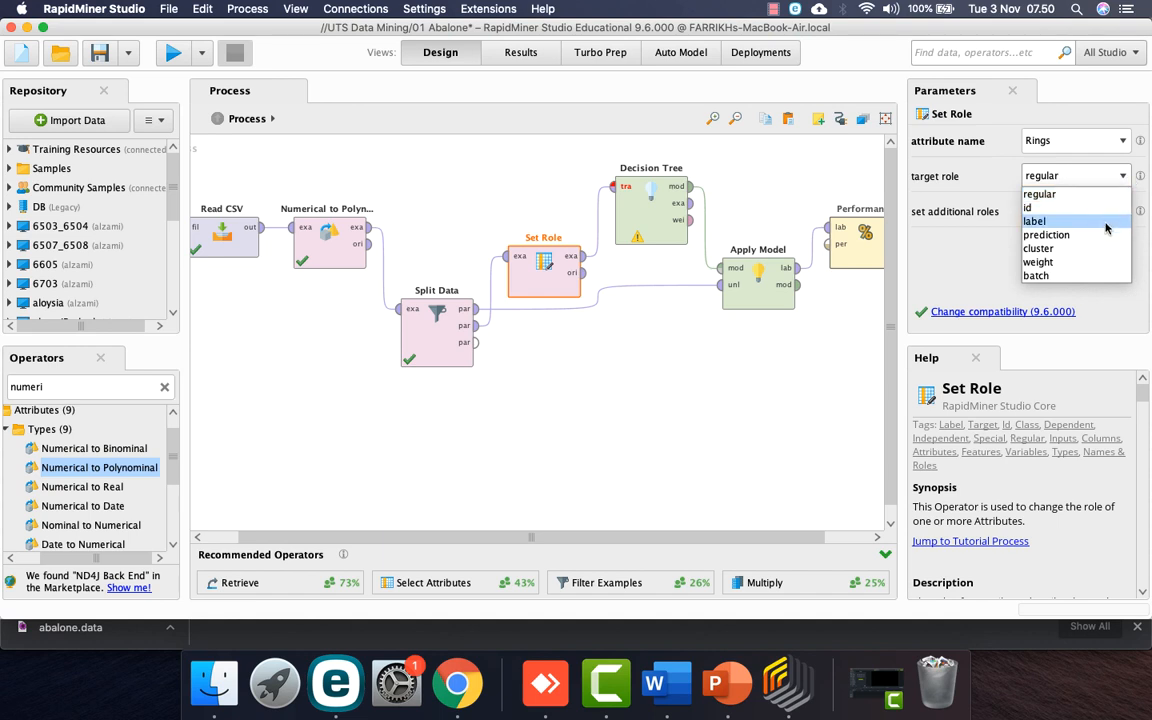
{"action": "left_click", "coordinate": [1110, 221]}
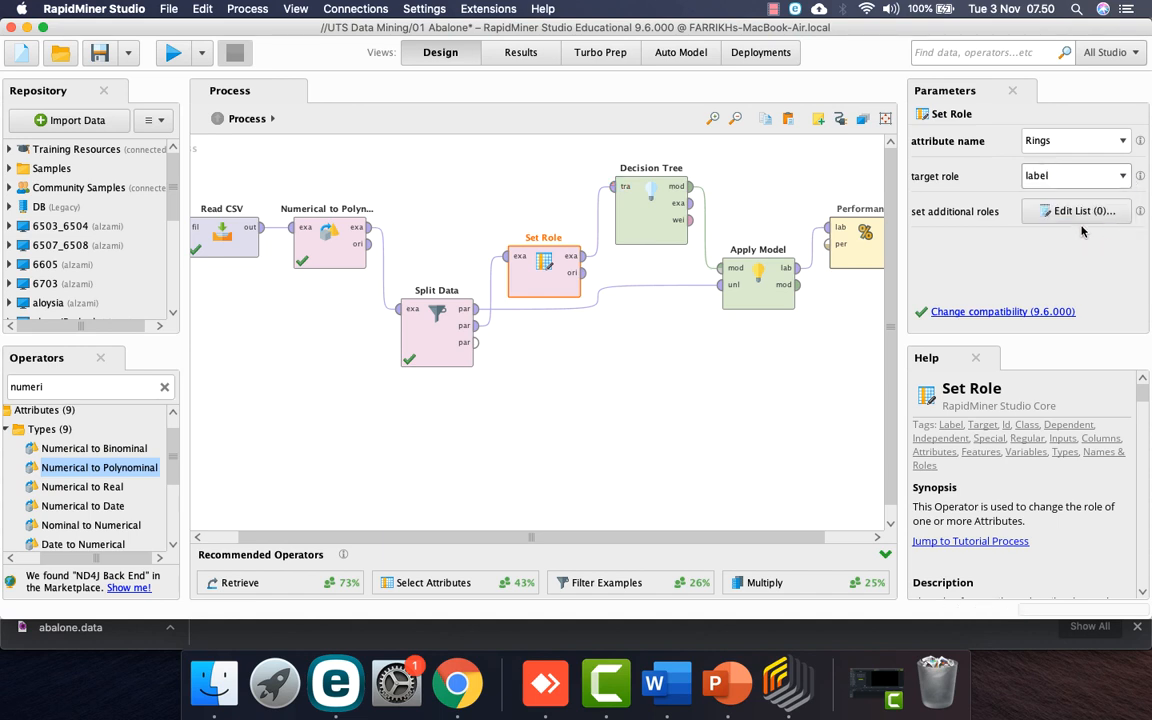
{"action": "left_click", "coordinate": [173, 55]}
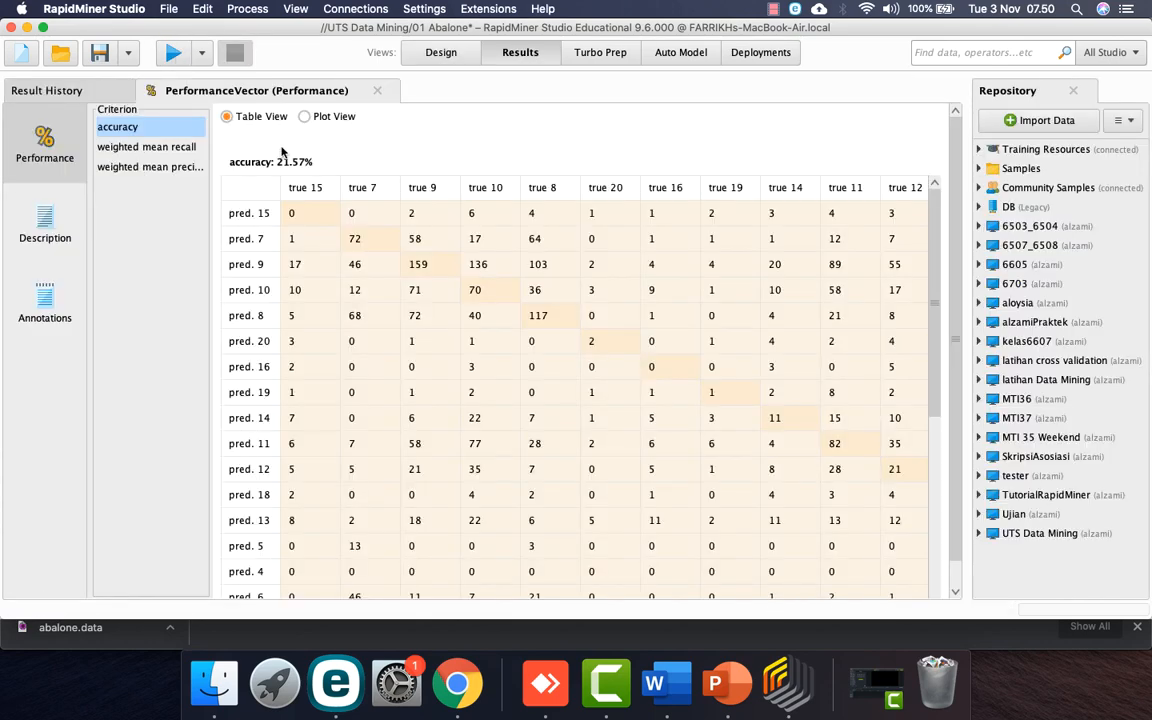
Step: Review accuracy 21.57%, weighted mean recall and precision 10.97%, then return to Design
{"action": "left_click", "coordinate": [158, 148]}
{"action": "left_click", "coordinate": [162, 167]}
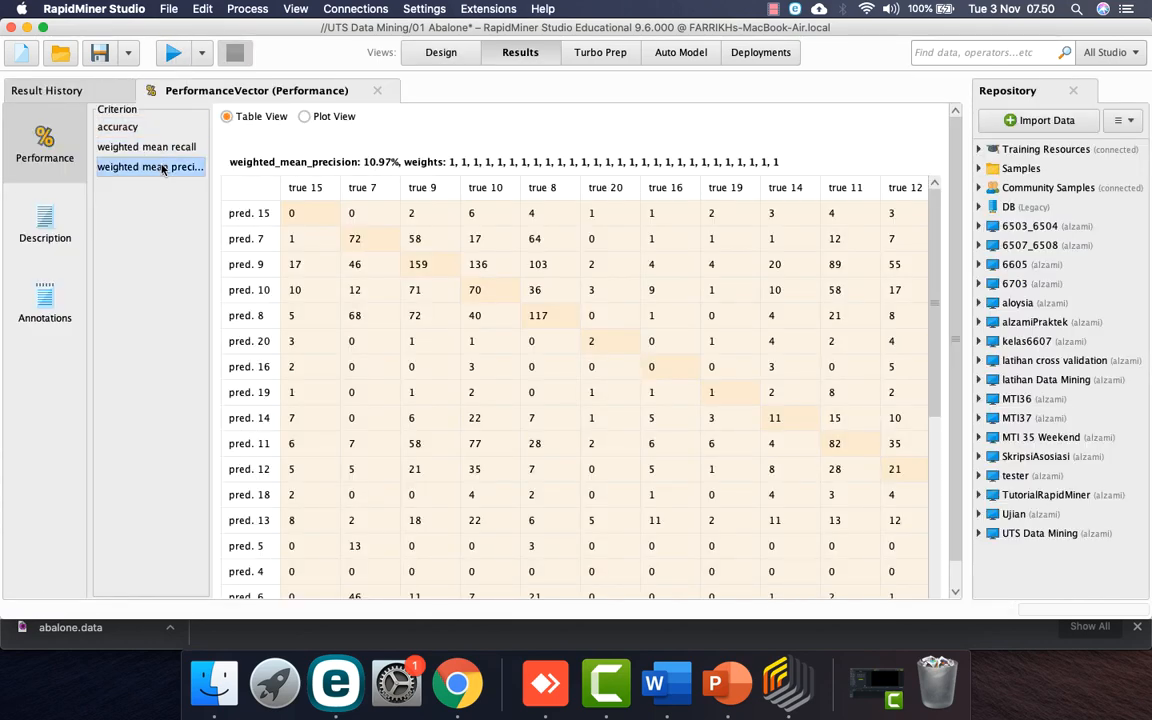
{"action": "left_click", "coordinate": [120, 126]}
{"action": "left_click", "coordinate": [438, 52]}
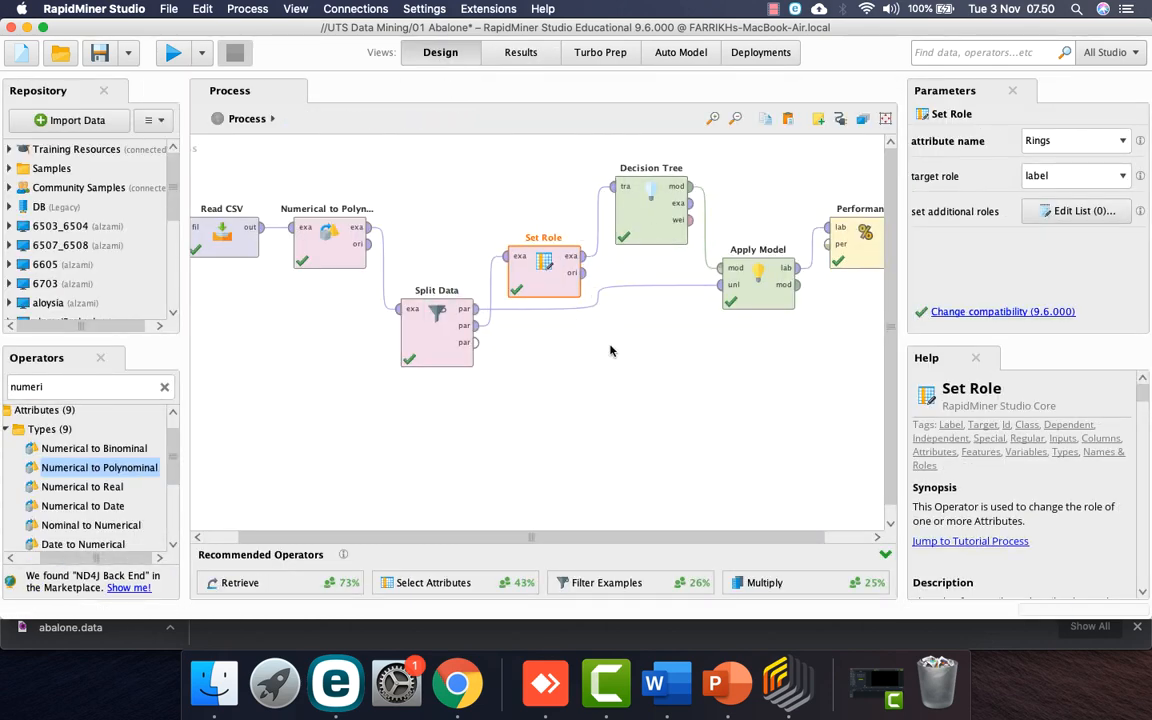
Step: Raise Set Role, remove Split Data's old wires, and wire partitions to Set Role and Apply Model's unl
{"action": "left_click_drag", "start_coordinate": [533, 261], "coordinate": [533, 232]}
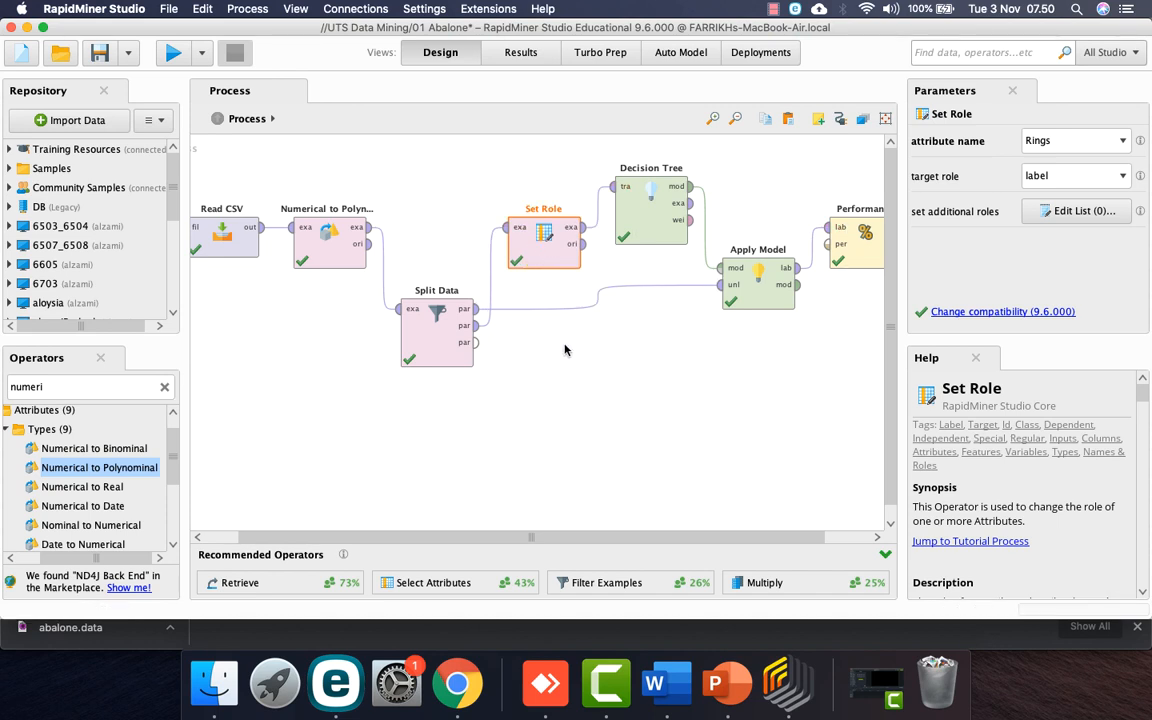
{"action": "left_click", "coordinate": [596, 298]}
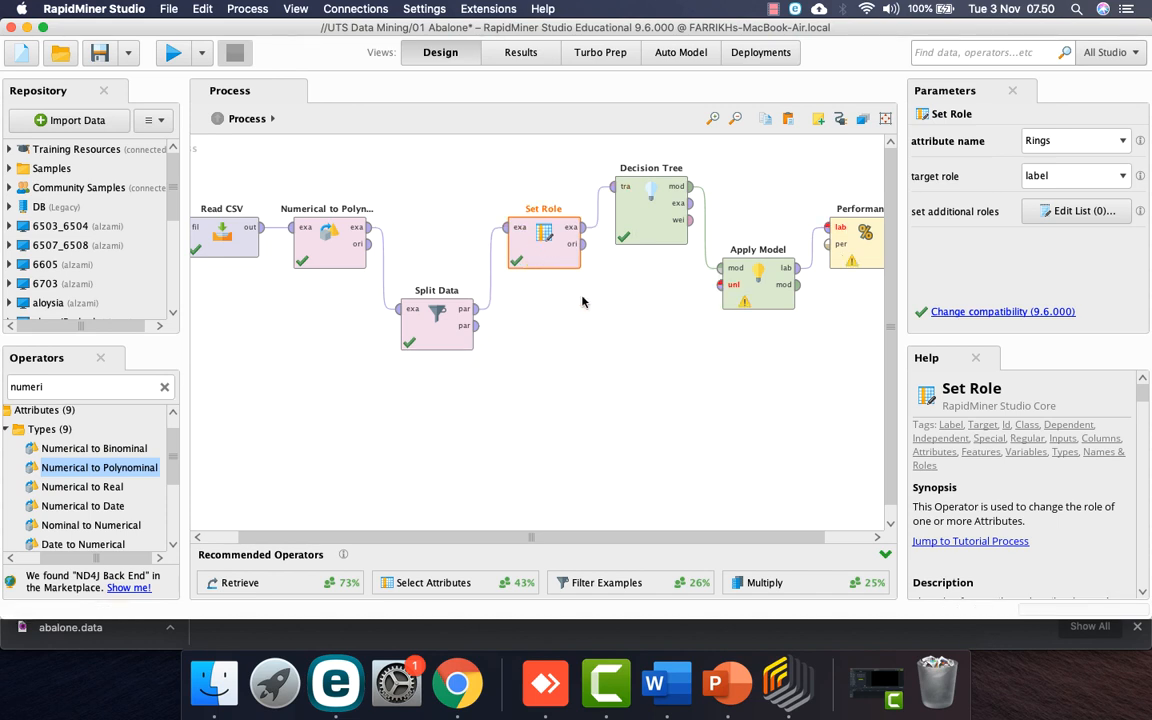
{"action": "left_click", "coordinate": [489, 262]}
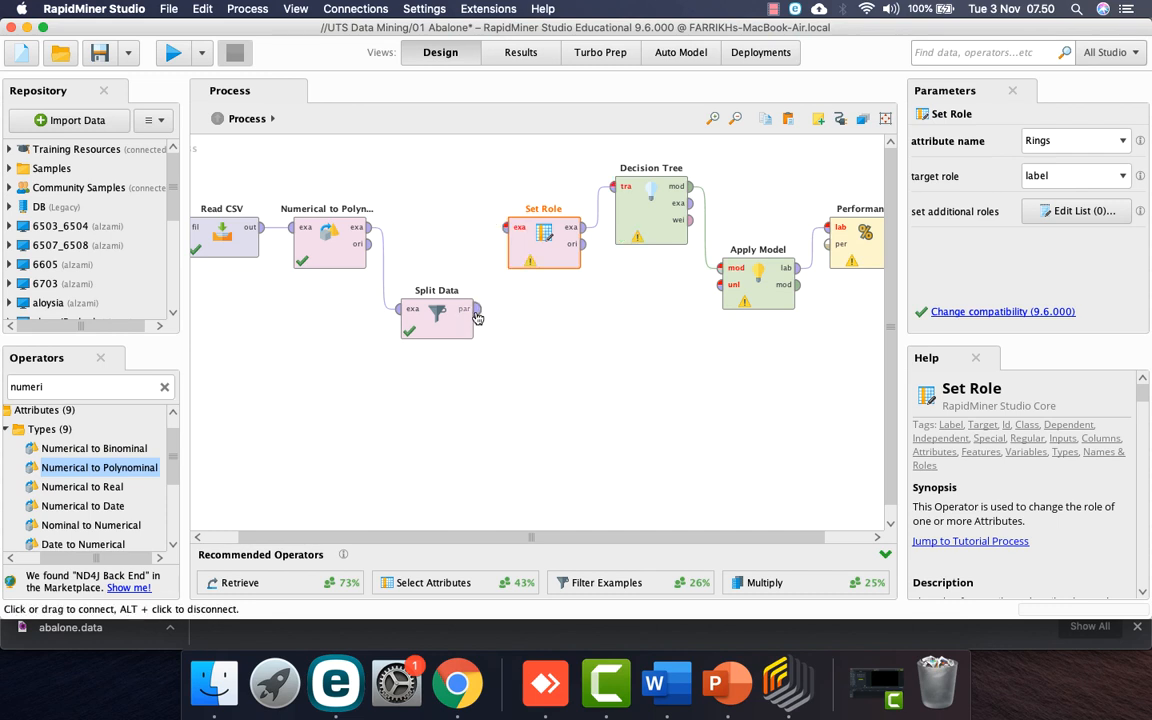
{"action": "left_click_drag", "start_coordinate": [478, 318], "coordinate": [507, 227]}
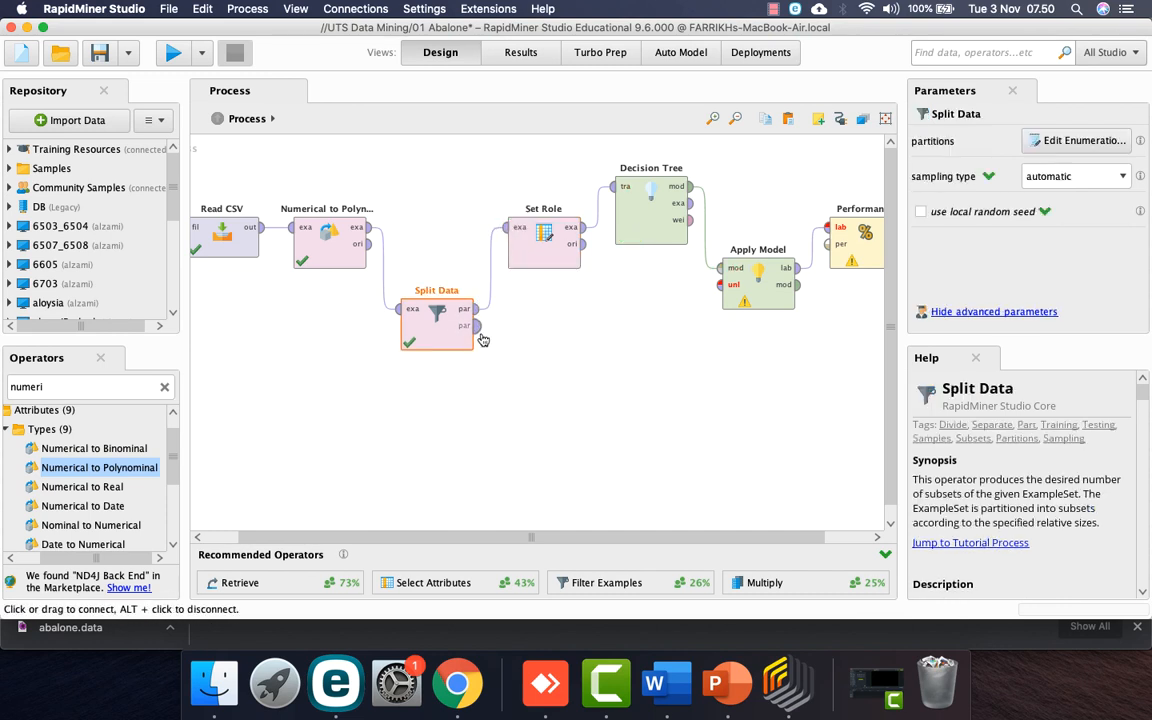
{"action": "left_click_drag", "start_coordinate": [479, 333], "coordinate": [720, 285]}
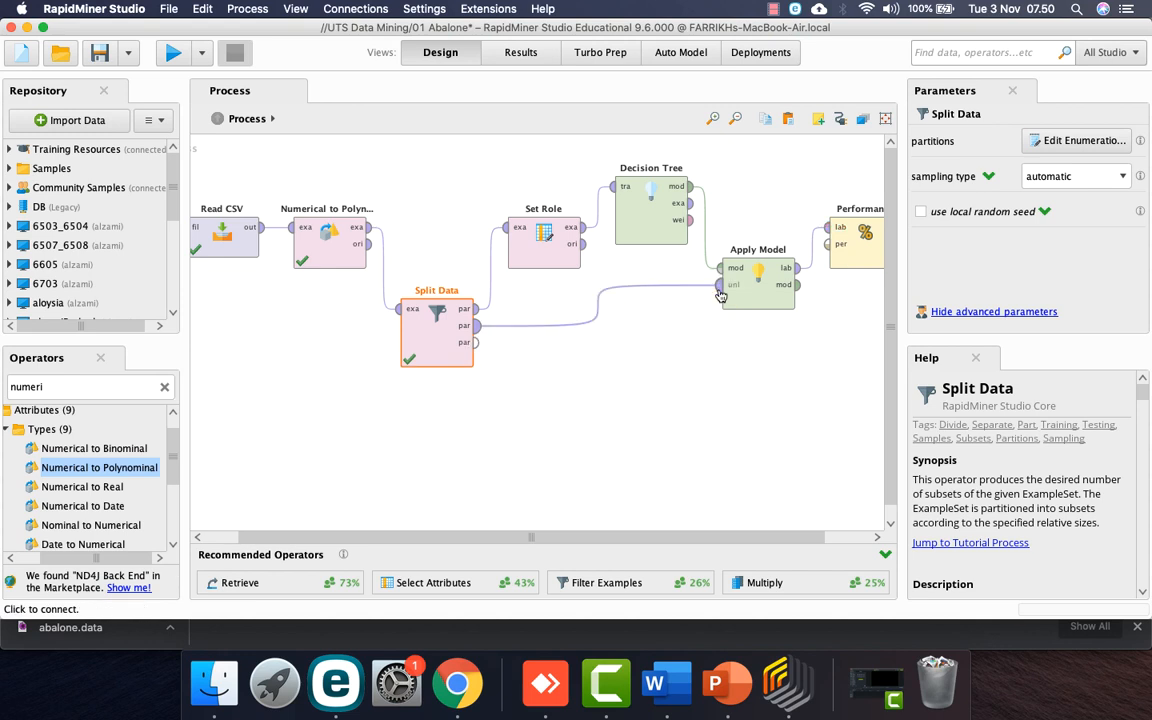
{"action": "mouse_move", "coordinate": [491, 287]}
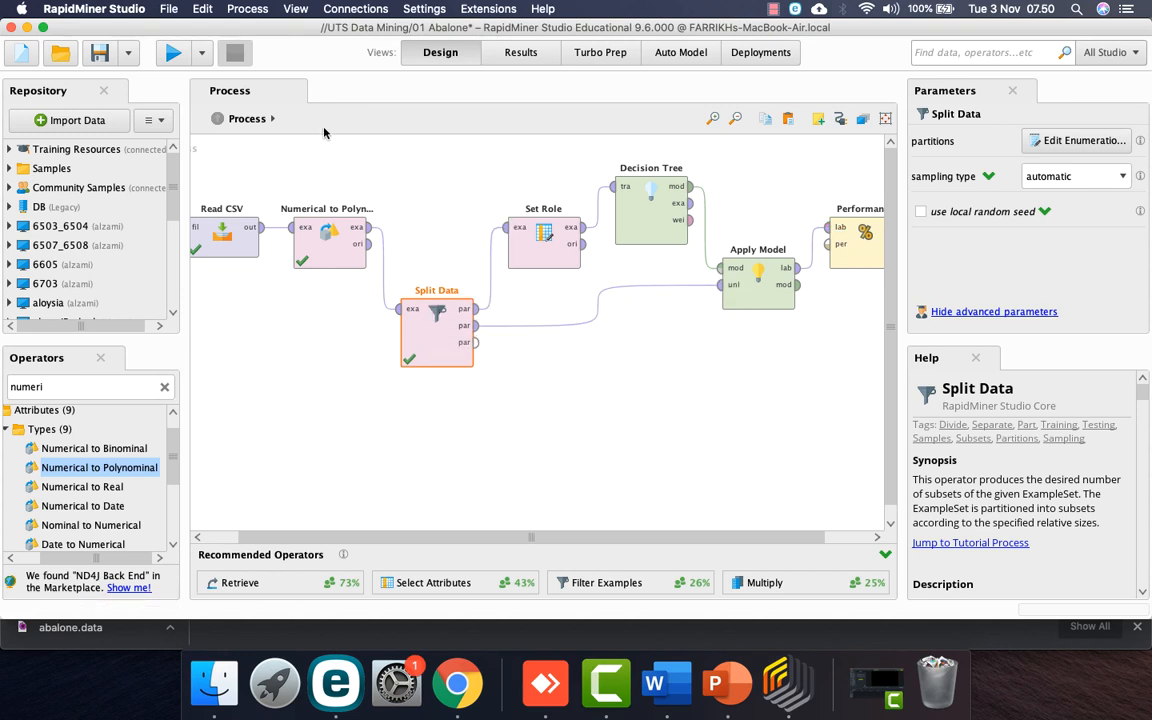
Step: Rerun the rewired process, check 22.44% accuracy and 9.64% weighted mean recall, then return to Design
{"action": "left_click", "coordinate": [173, 55]}
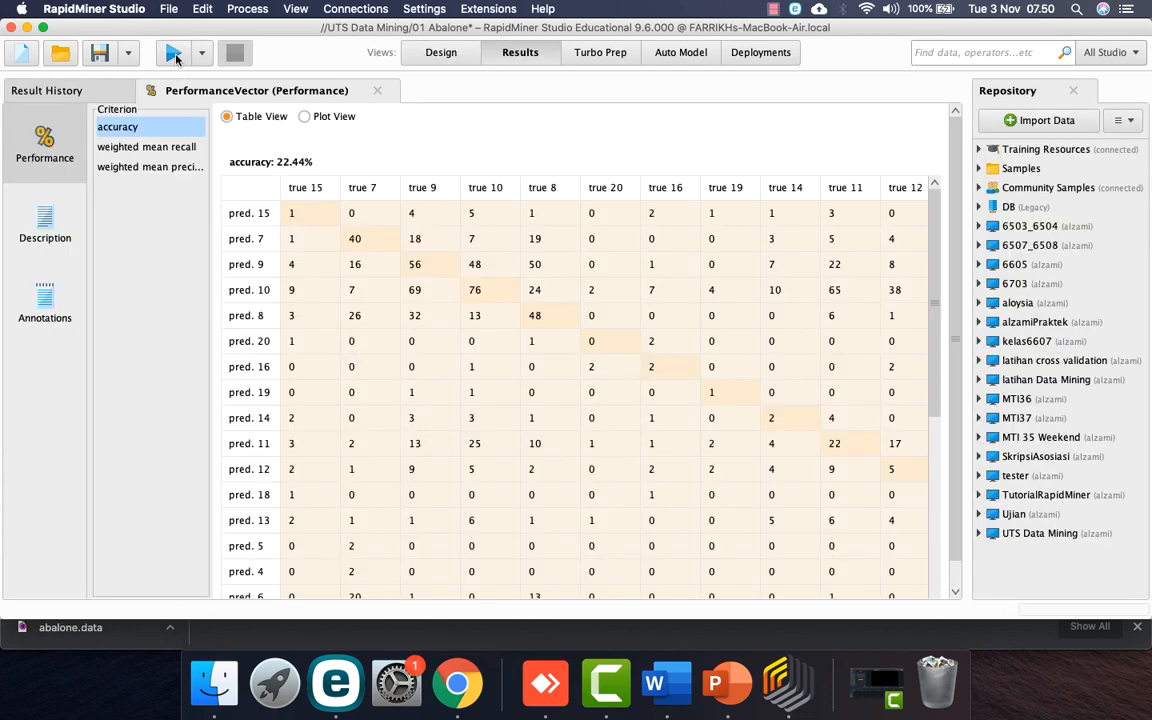
{"action": "left_click", "coordinate": [169, 150]}
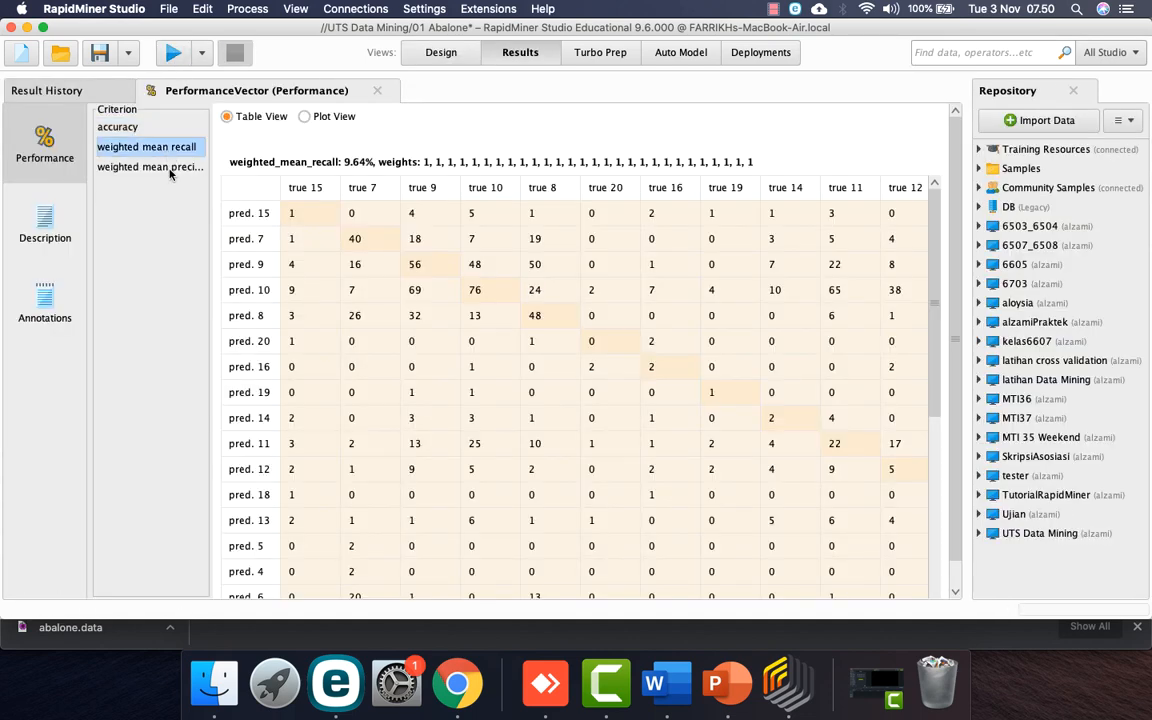
{"action": "left_click", "coordinate": [190, 168]}
{"action": "left_click", "coordinate": [110, 128]}
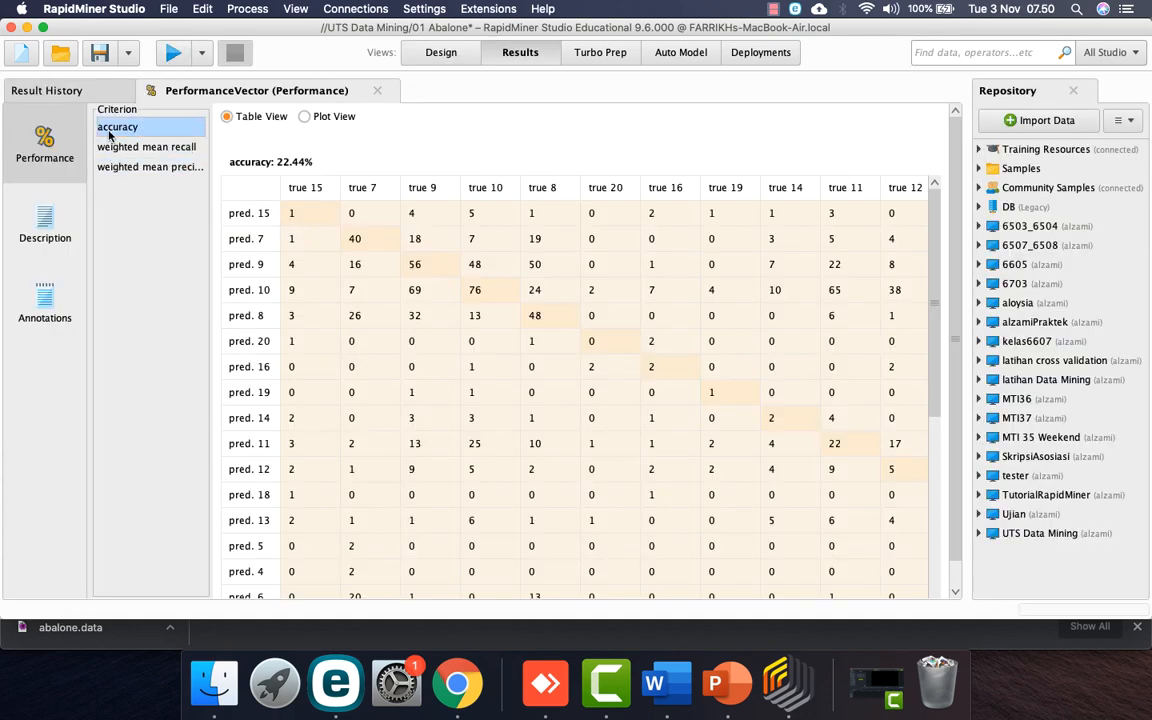
{"action": "left_click", "coordinate": [437, 56]}
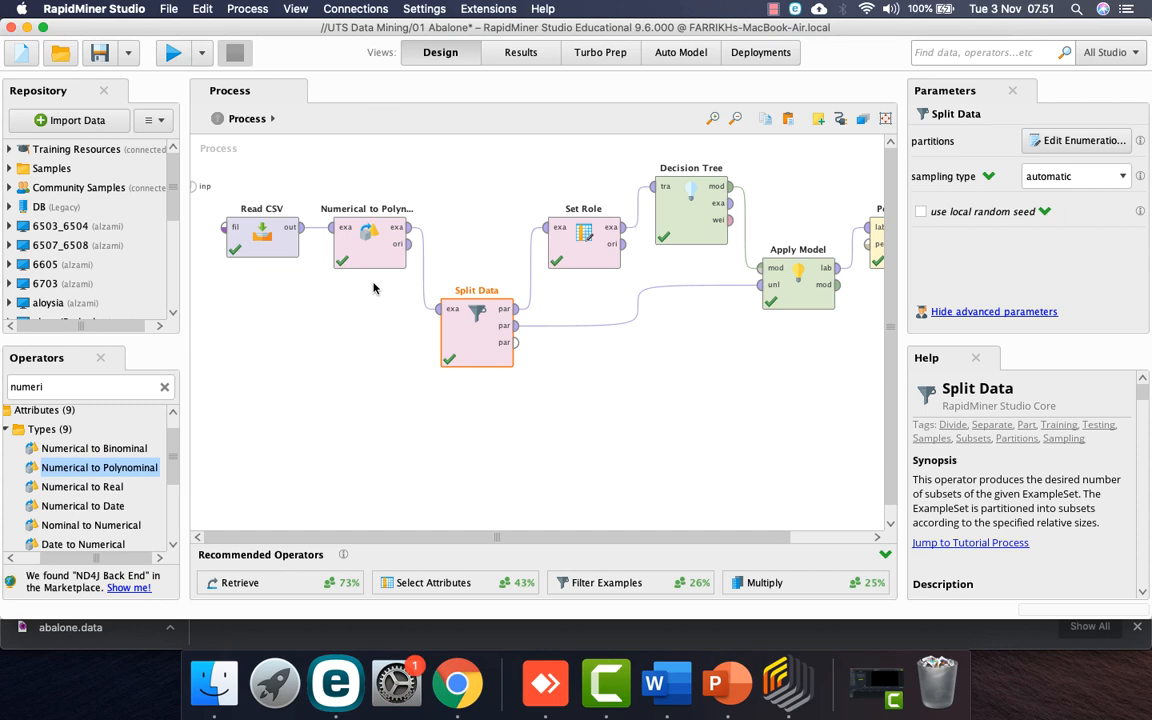
Step: Confirm Numerical to Polynominal converts only the Rings attribute
{"action": "left_click", "coordinate": [368, 240]}
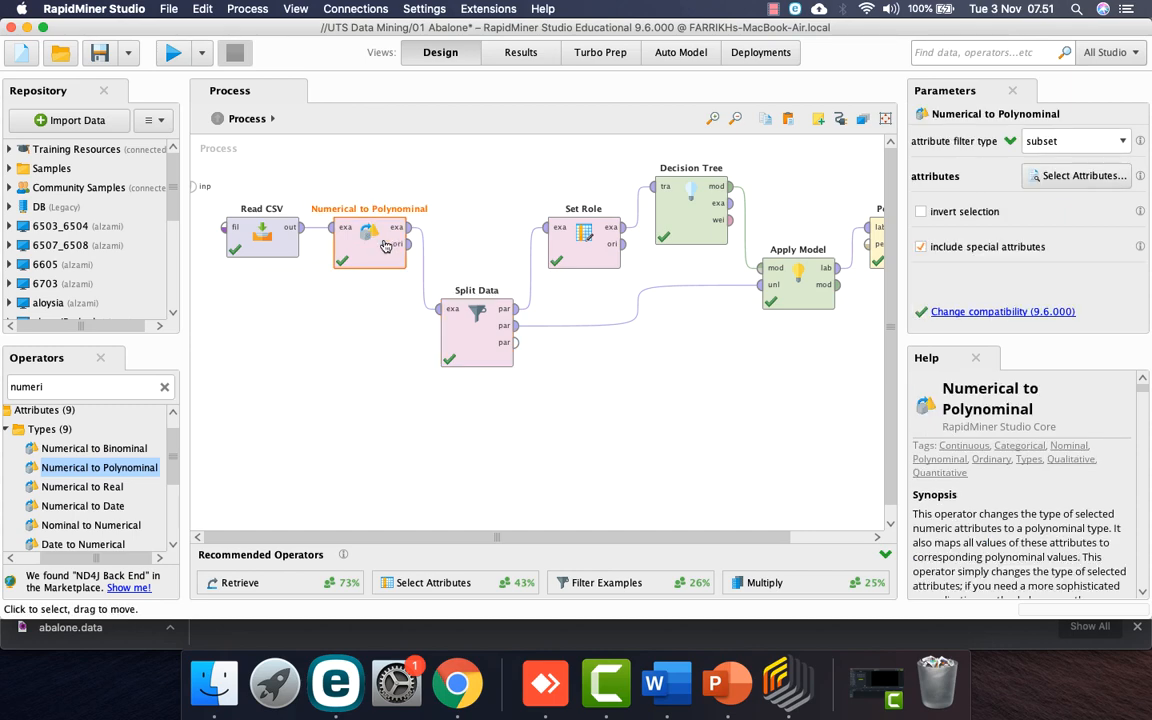
{"action": "left_click", "coordinate": [1061, 178]}
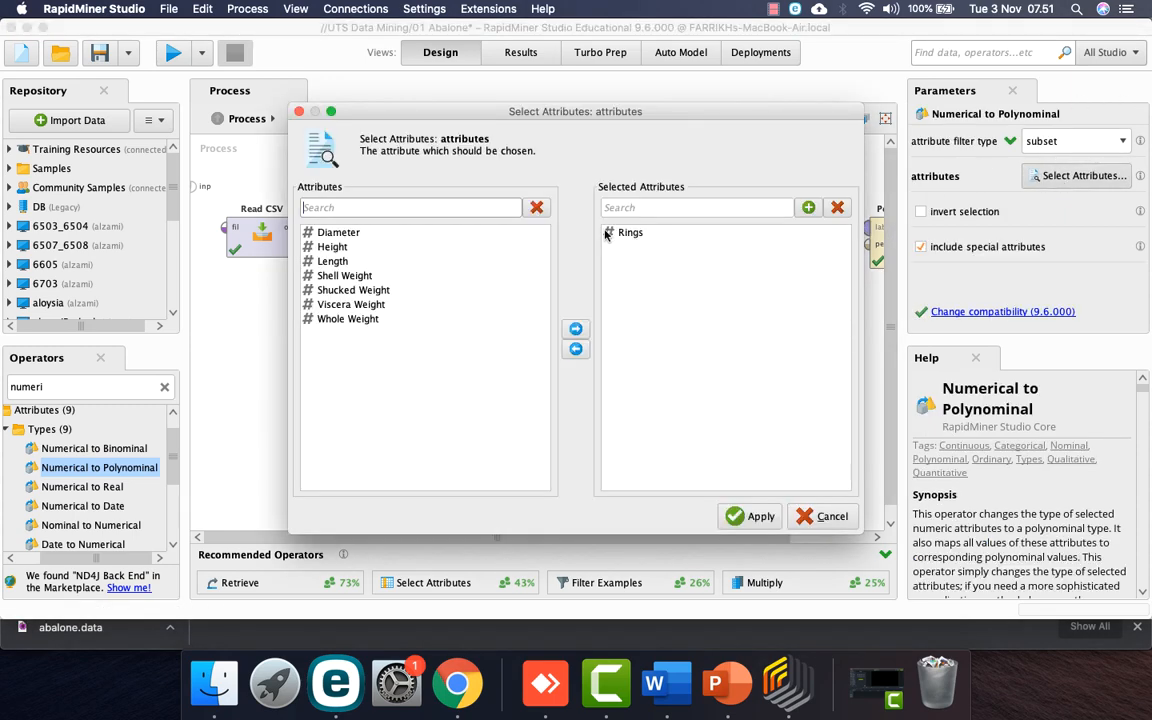
{"action": "left_click", "coordinate": [750, 516]}
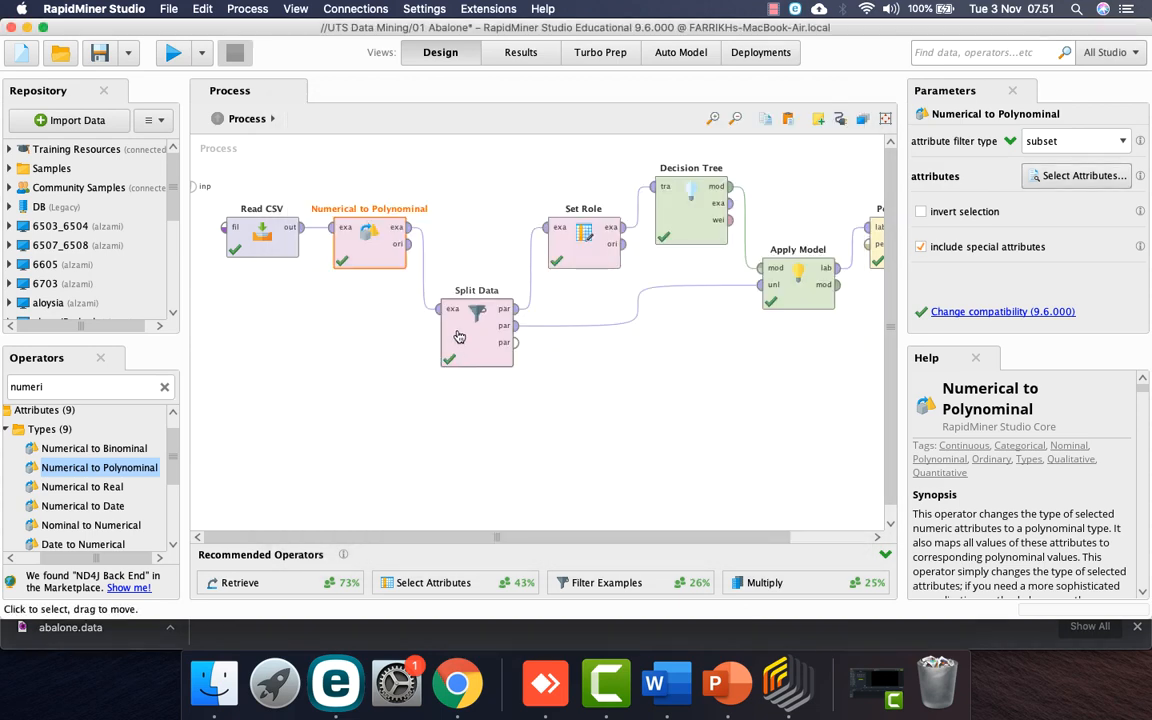
Step: Confirm Set Role has no additional roles defined
{"action": "left_click", "coordinate": [590, 232]}
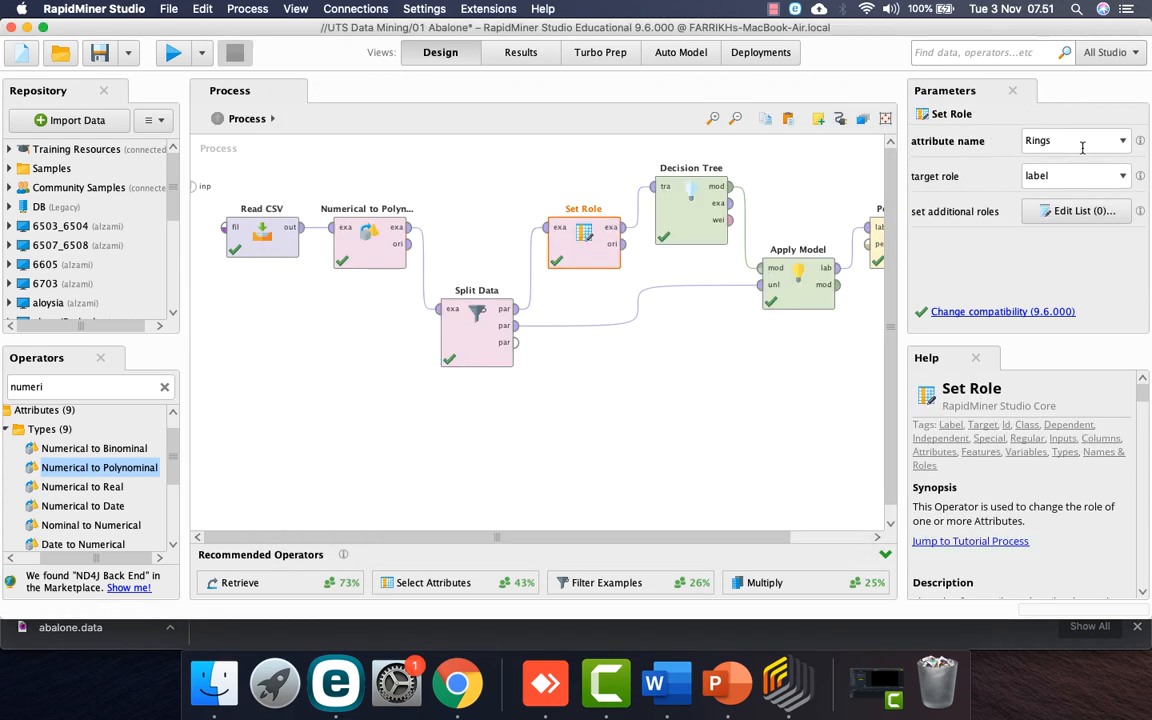
{"action": "left_click", "coordinate": [1075, 211]}
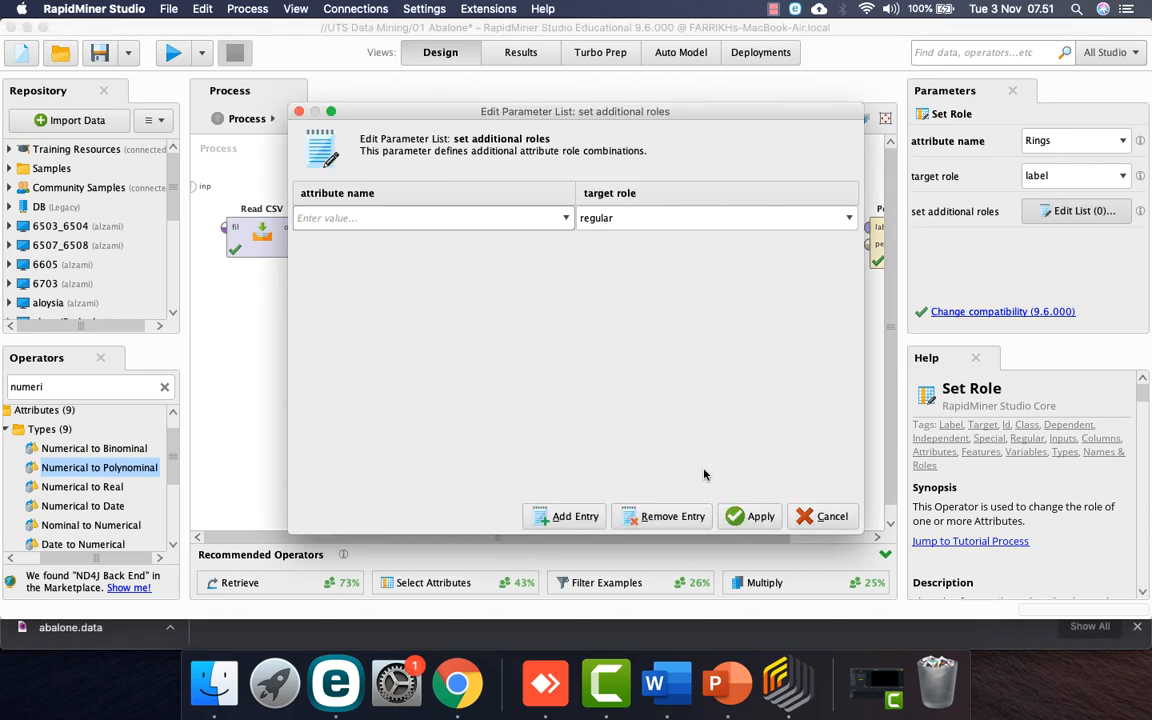
{"action": "left_click", "coordinate": [752, 516]}
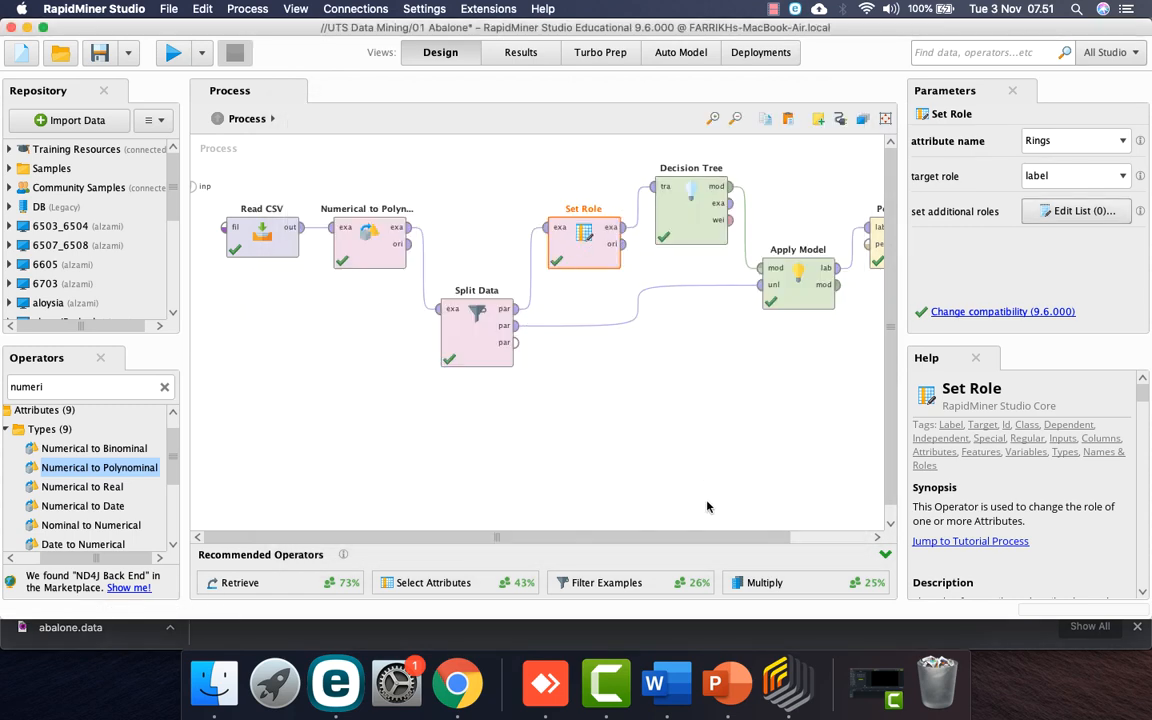
{"action": "scroll", "coordinate": [707, 505], "scroll_direction": "right", "scroll_amount": 3}
{"action": "scroll", "coordinate": [707, 505], "scroll_direction": "left", "scroll_amount": 3}
{"action": "scroll", "coordinate": [707, 505], "scroll_direction": "down", "scroll_amount": 1}
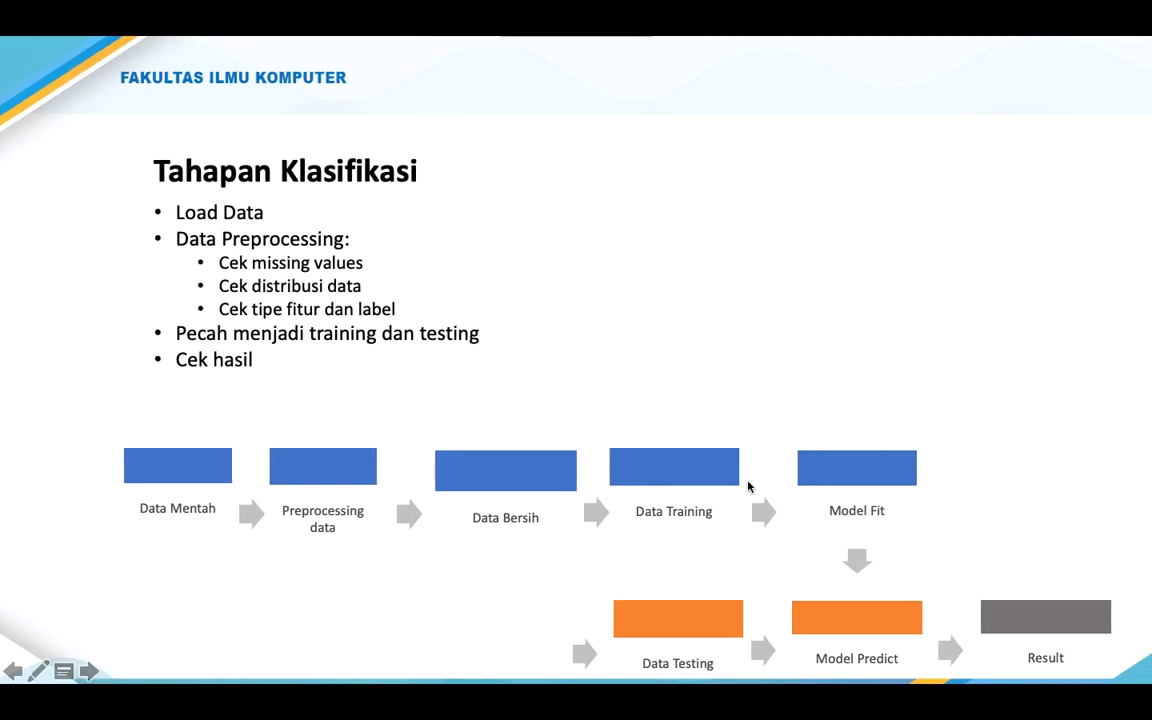
Step: Advance the slideshow to the 'Cara cek Underfitting atau Overfitting' slide
{"action": "key", "text": "ctrl+Left"}
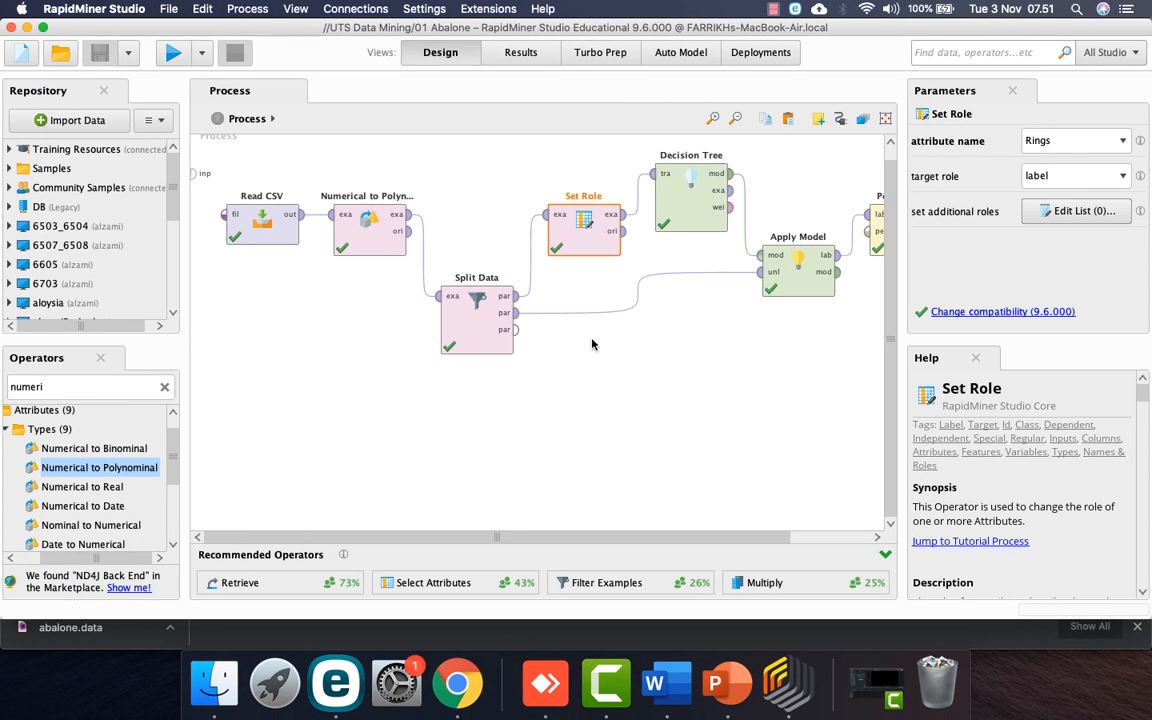
{"action": "key", "text": "ctrl+Right"}
{"action": "key", "text": "Right"}
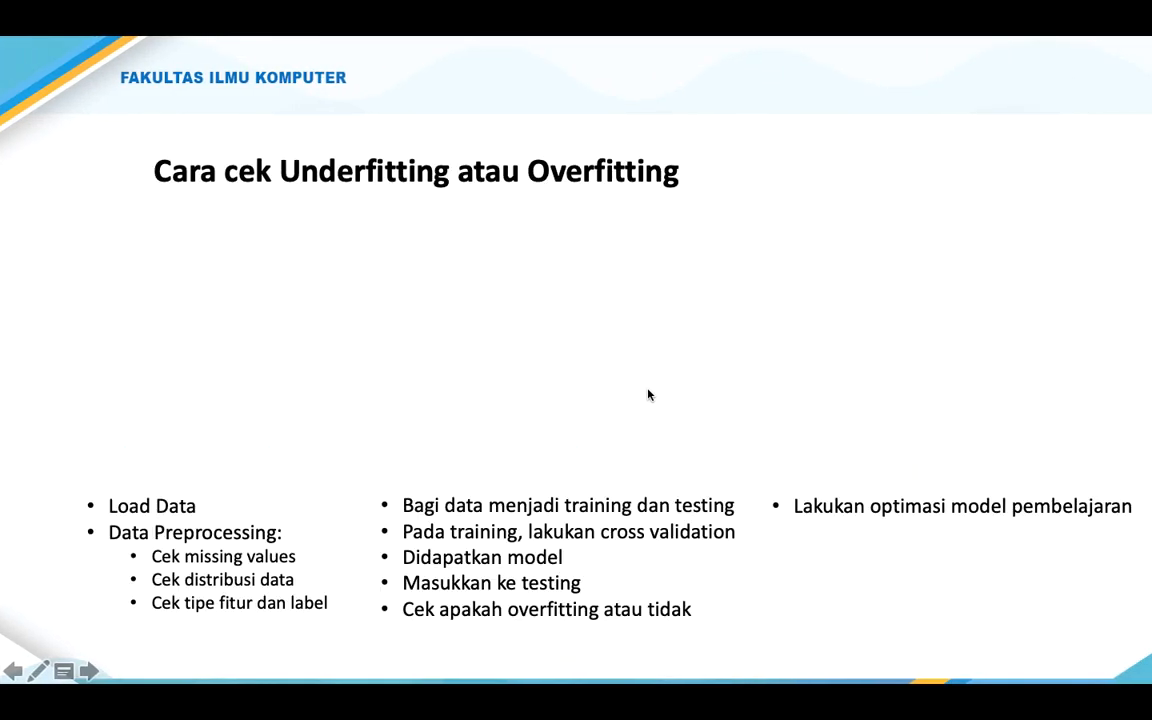
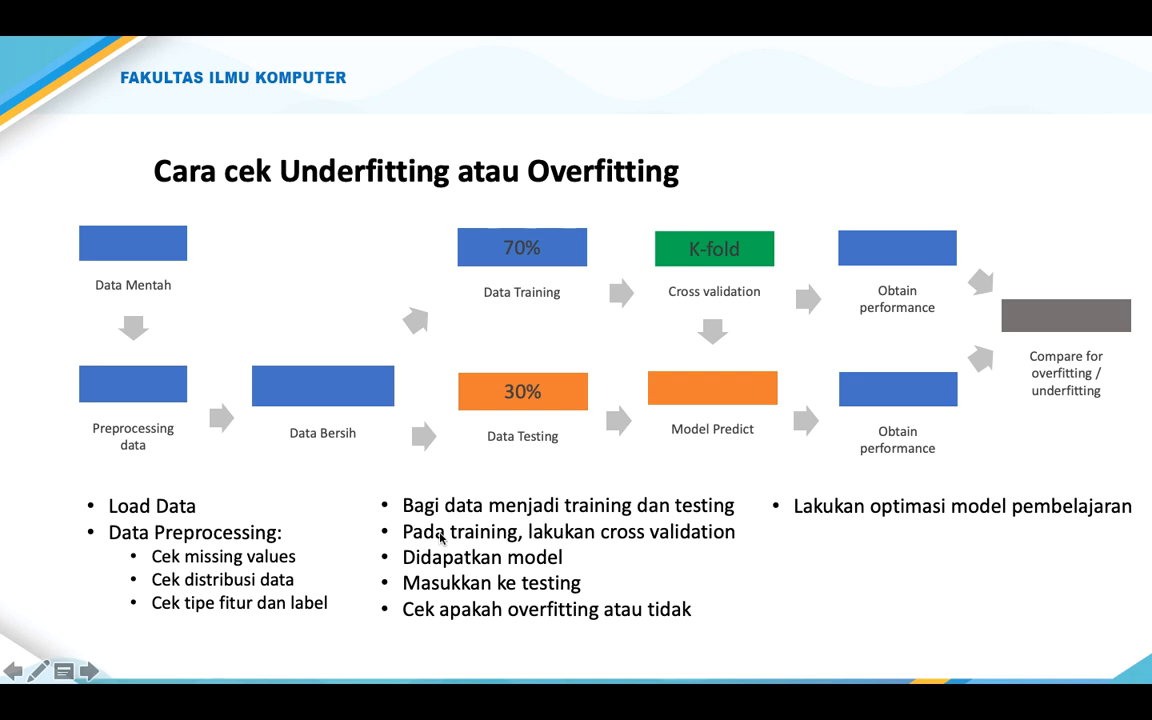
Step: Leave the slideshow and bring the RapidMiner Studio Abalone process back on screen
{"action": "key", "text": "ctrl+Left"}
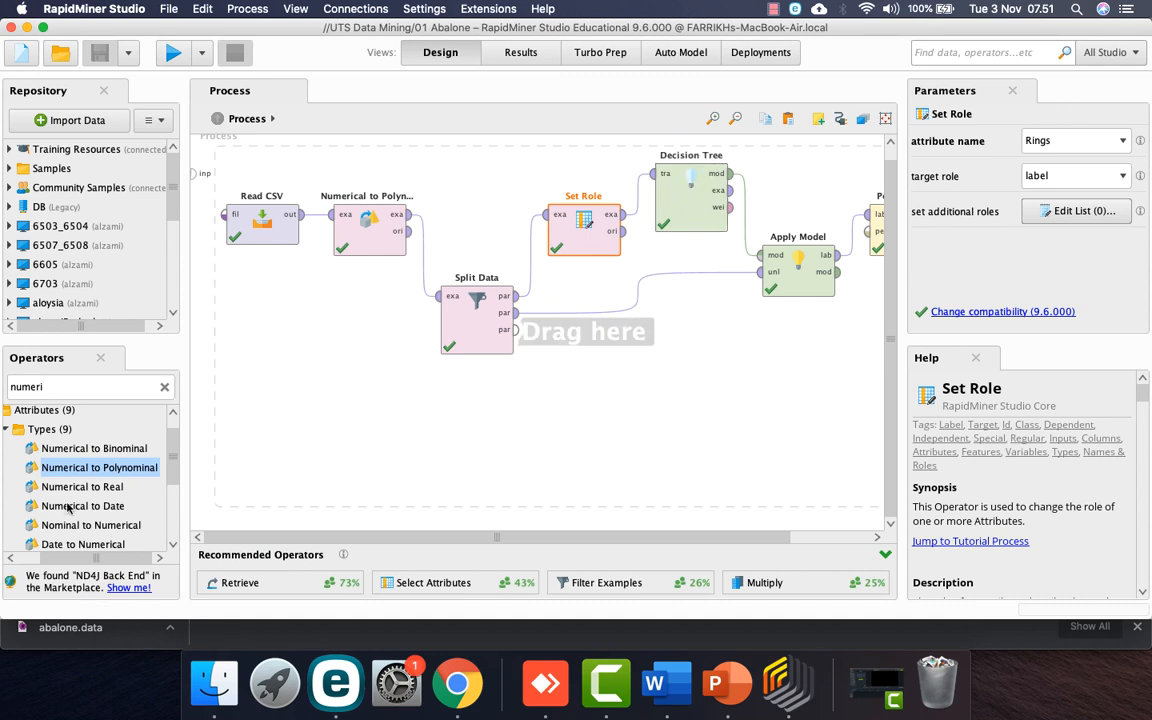
Step: Search operators for 'cross vali' and add a Cross Validation operator to the canvas
{"action": "left_click", "coordinate": [64, 387]}
{"action": "type", "text": "cross a"}
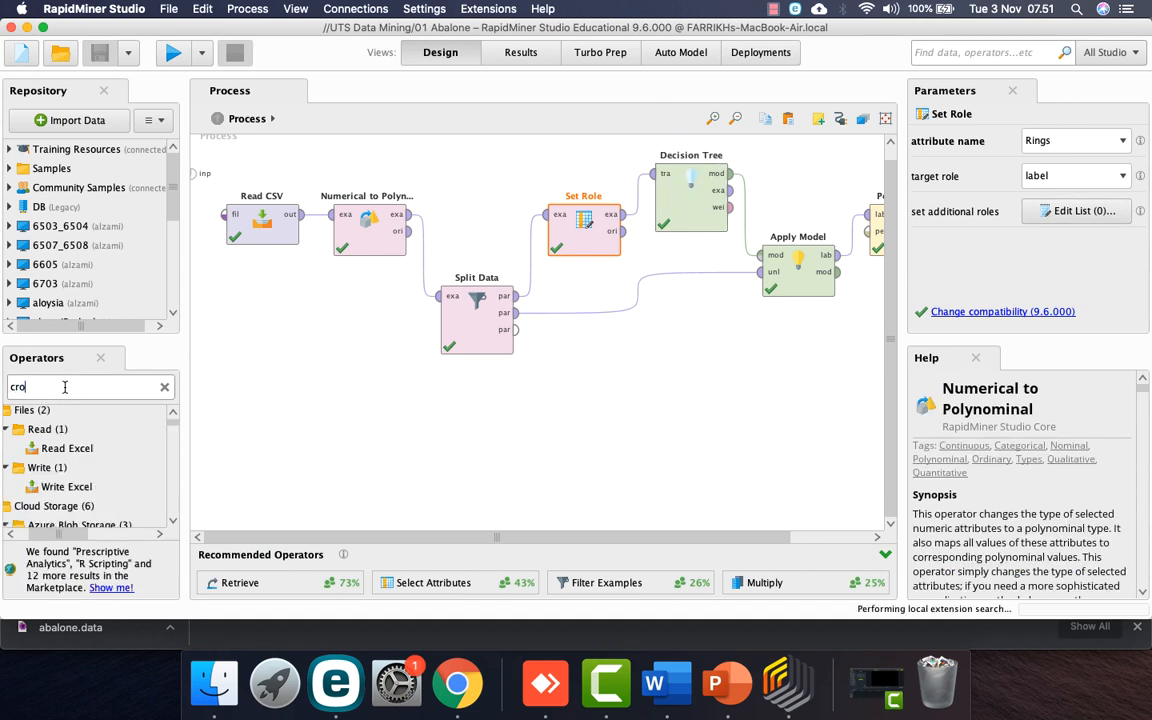
{"action": "type", "text": "vali"}
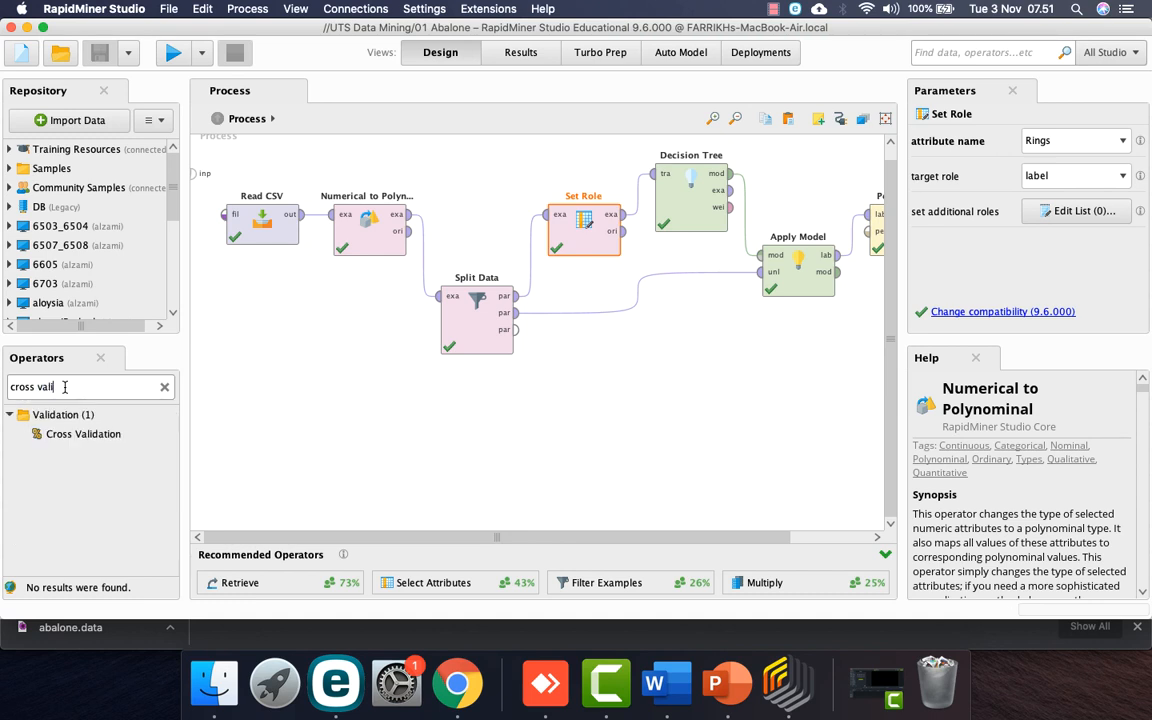
{"action": "left_click_drag", "start_coordinate": [82, 433], "coordinate": [740, 420]}
Step: Replace the Decision Tree with Cross Validation, wired from Set Role's examples into Apply Model's model input
{"action": "left_click", "coordinate": [689, 205]}
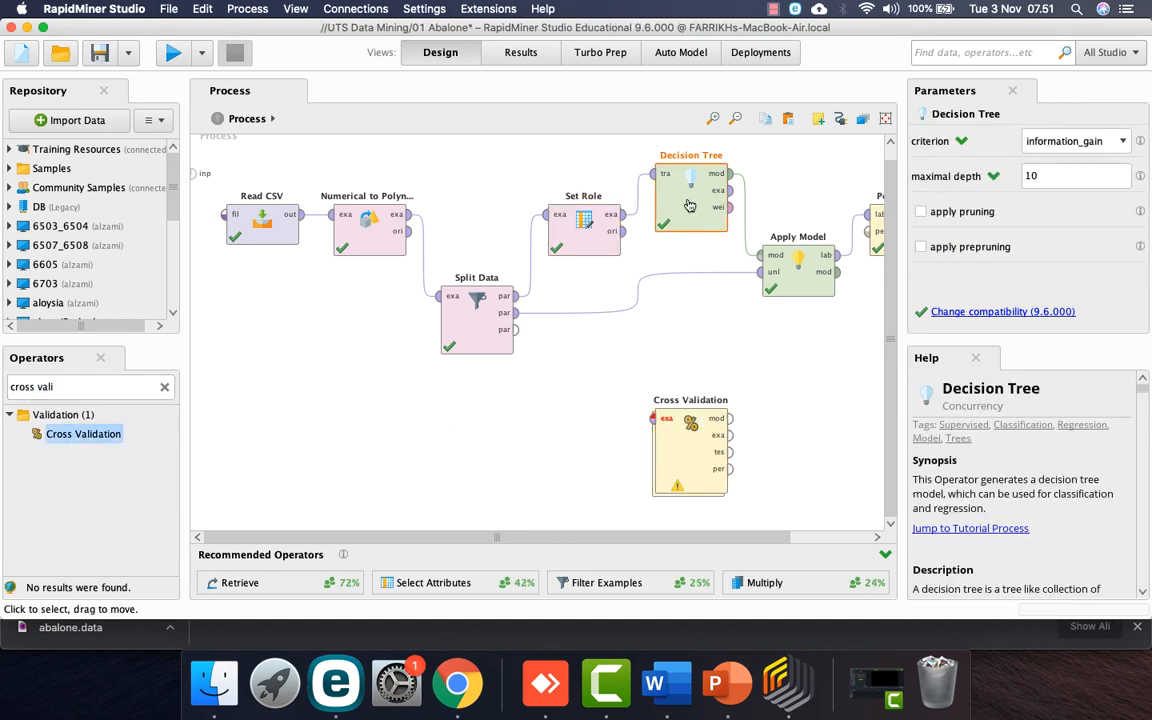
{"action": "key", "text": "super+x"}
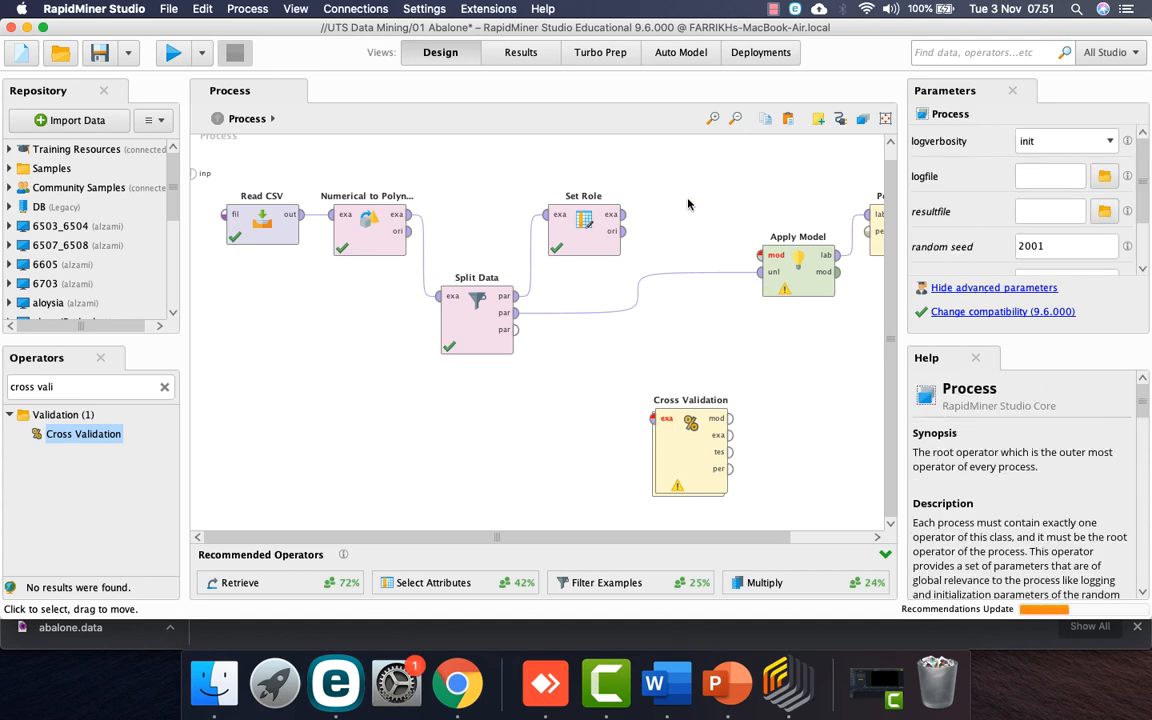
{"action": "left_click_drag", "start_coordinate": [695, 455], "coordinate": [700, 208]}
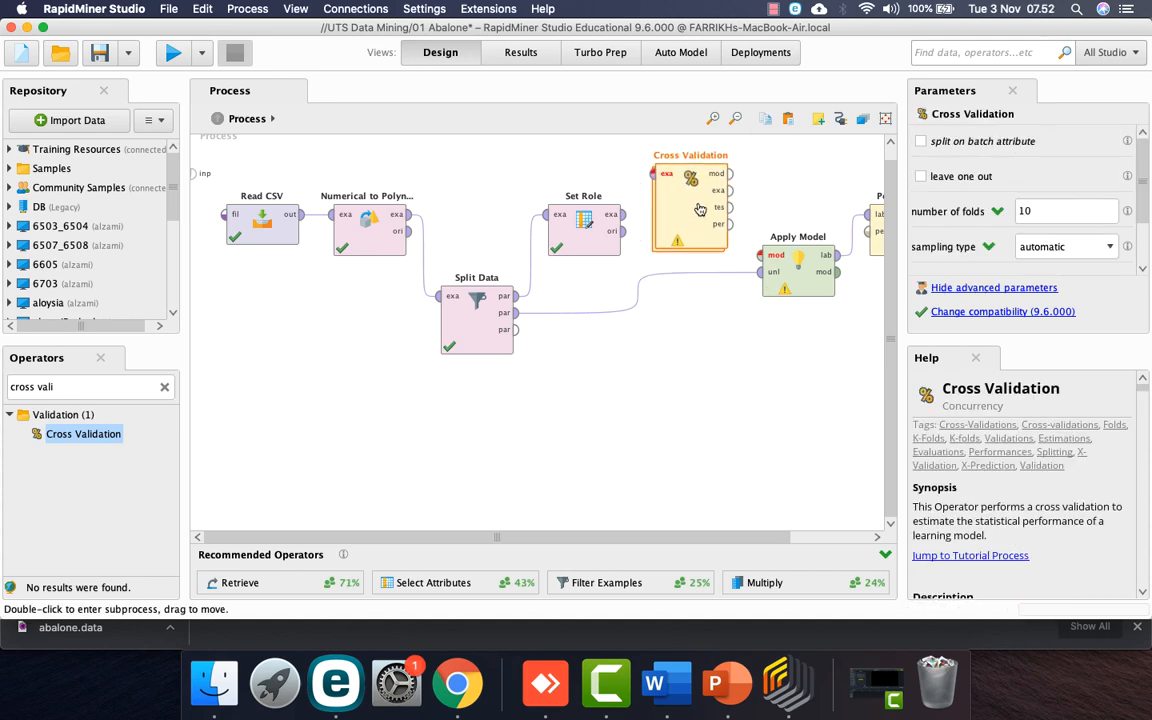
{"action": "left_click", "coordinate": [621, 214]}
{"action": "left_click", "coordinate": [653, 173]}
{"action": "left_click", "coordinate": [731, 172]}
{"action": "left_click", "coordinate": [764, 259]}
Step: Inside Cross Validation, add a Decision Tree to Training, wired from training data to model output
{"action": "double_click", "coordinate": [688, 227]}
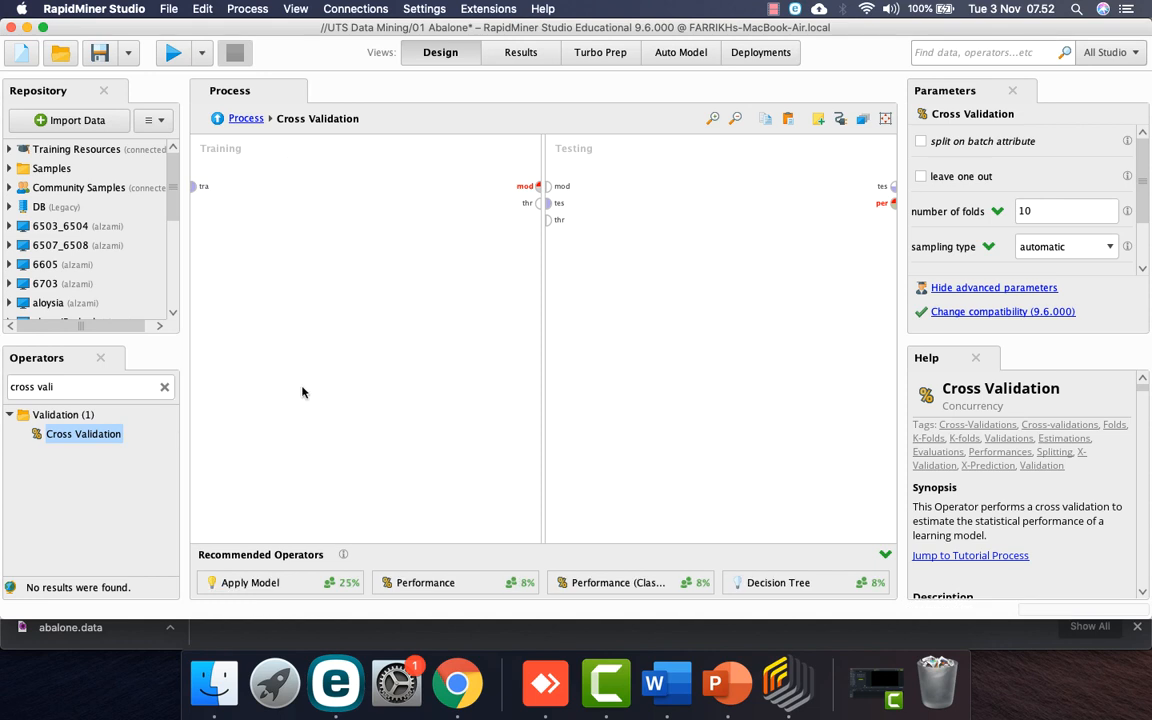
{"action": "triple_click", "coordinate": [103, 389]}
{"action": "type", "text": "decision"}
{"action": "left_click_drag", "start_coordinate": [105, 472], "coordinate": [370, 196]}
{"action": "left_click", "coordinate": [193, 186]}
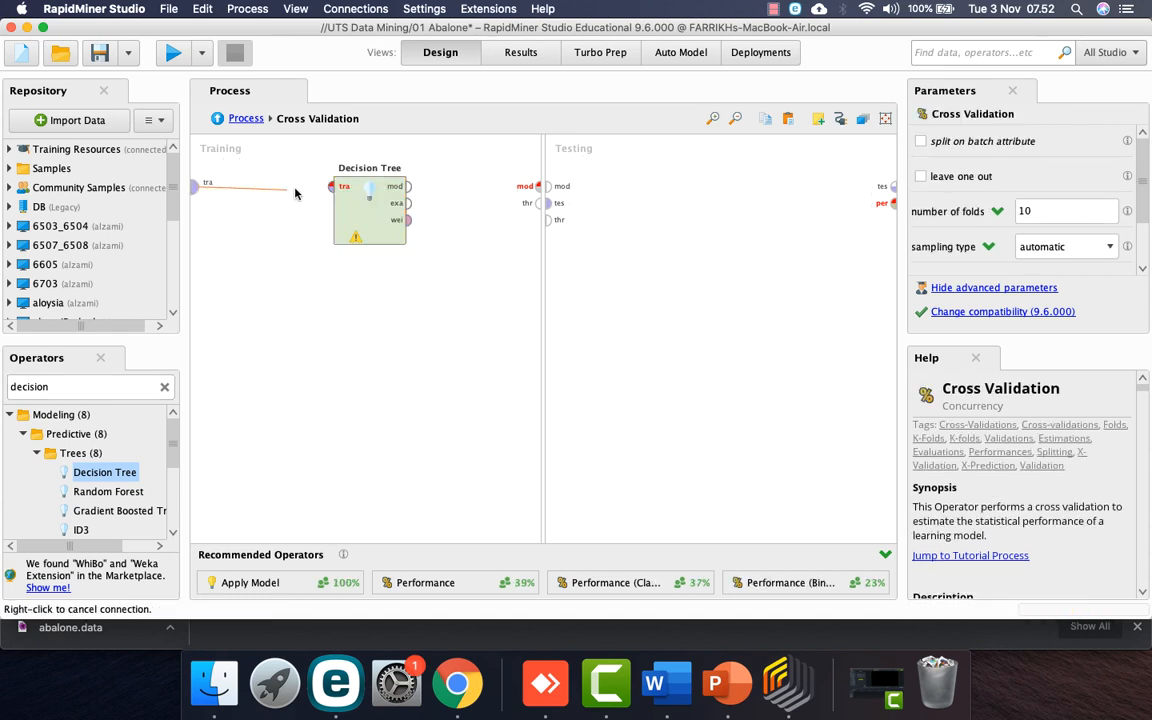
{"action": "left_click", "coordinate": [331, 187]}
{"action": "left_click", "coordinate": [408, 186]}
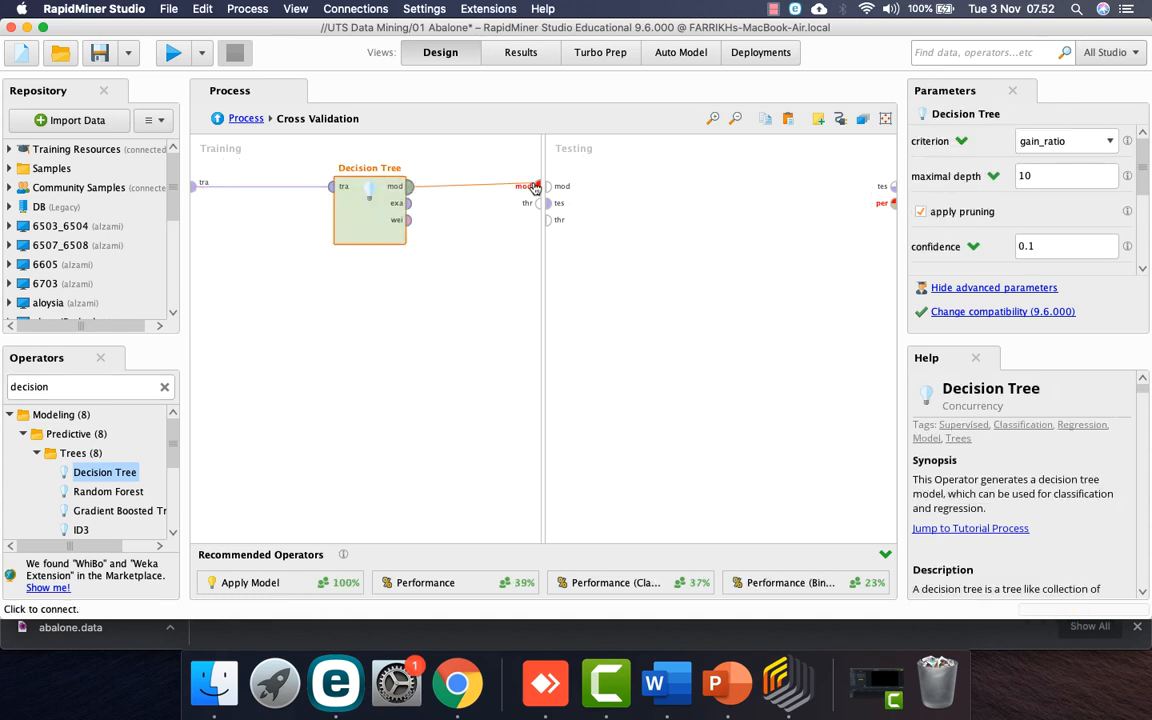
{"action": "left_click", "coordinate": [538, 186]}
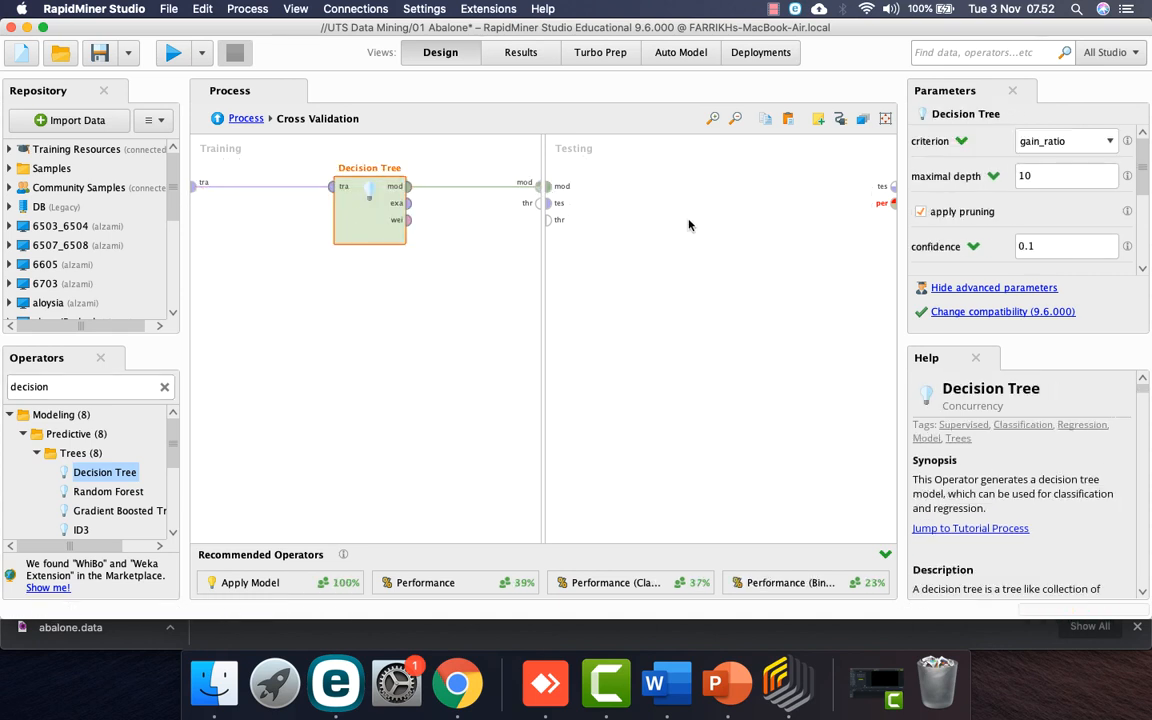
Step: Add Apply Model to the Testing side, fed by the trained model and test data
{"action": "double_click", "coordinate": [93, 391]}
{"action": "type", "text": "appl"}
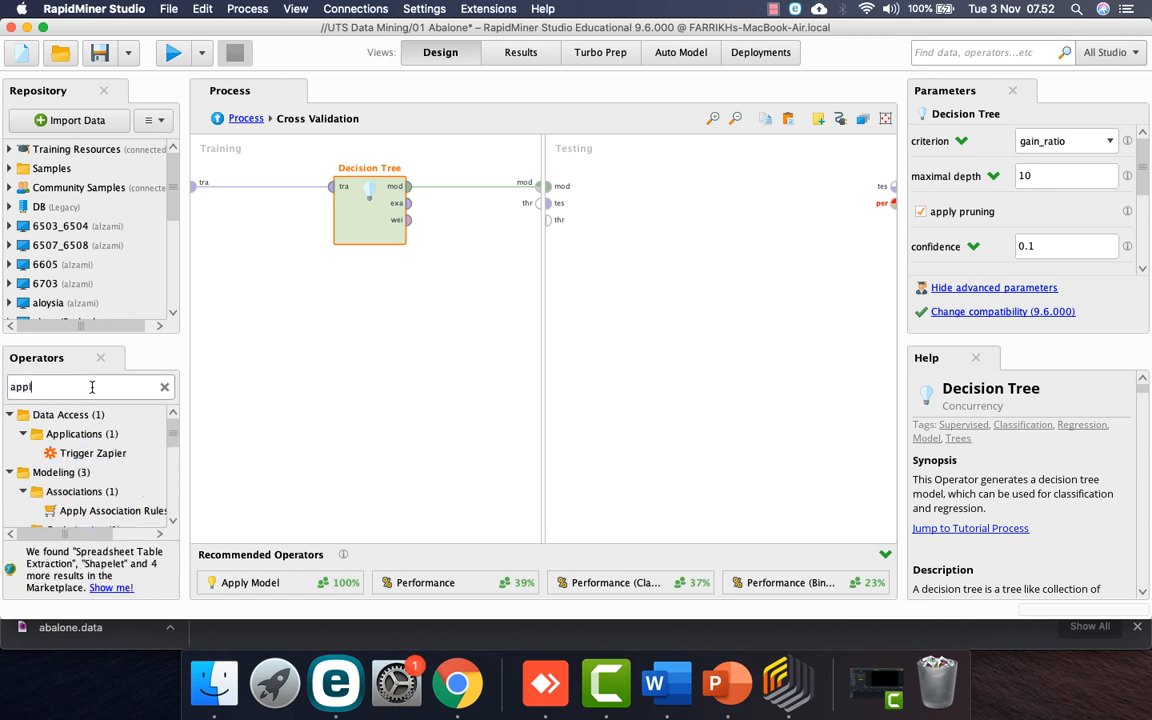
{"action": "type", "text": "y model"}
{"action": "left_click_drag", "start_coordinate": [95, 512], "coordinate": [705, 195]}
{"action": "left_click_drag", "start_coordinate": [549, 188], "coordinate": [687, 188]}
{"action": "left_click_drag", "start_coordinate": [549, 208], "coordinate": [688, 204]}
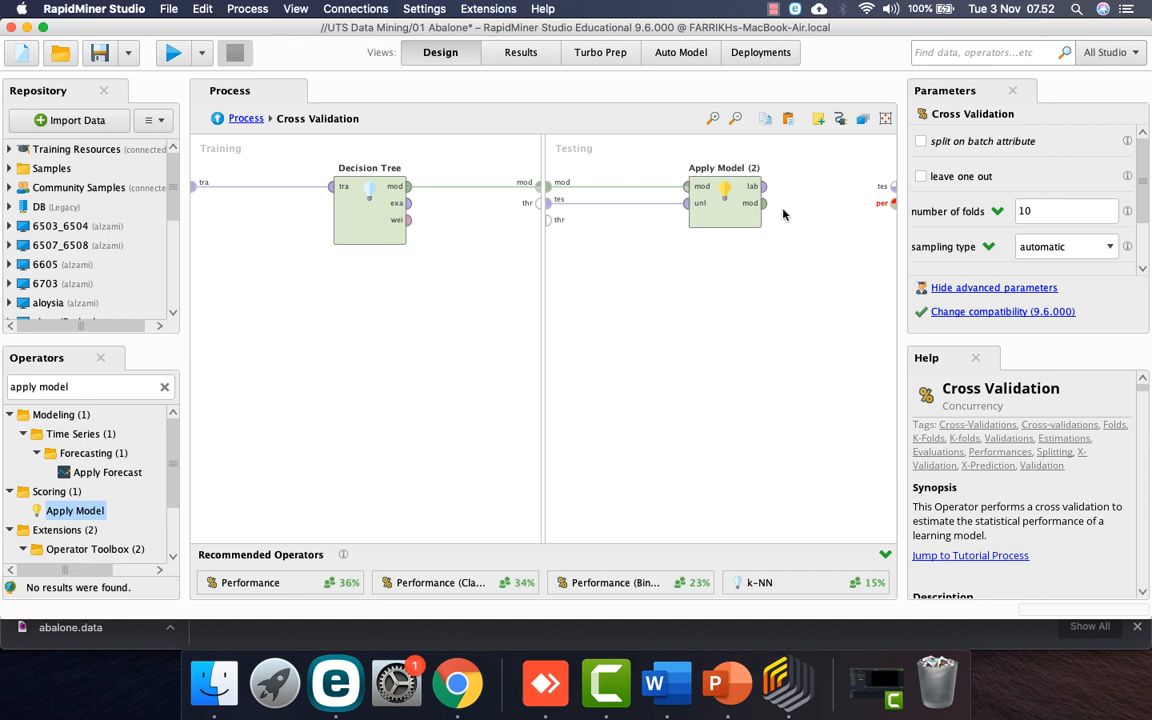
{"action": "left_click_drag", "start_coordinate": [722, 212], "coordinate": [668, 212]}
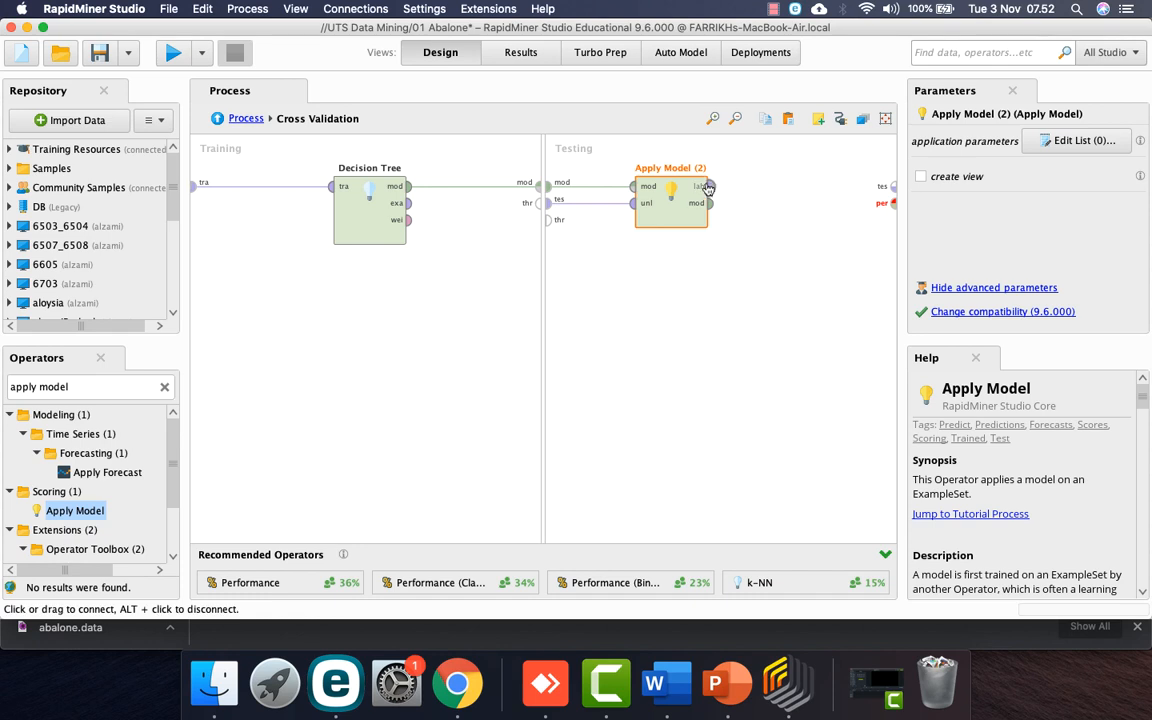
Step: Add a Performance (Classification) evaluator to Testing and connect it to the Testing output
{"action": "left_click", "coordinate": [91, 387]}
{"action": "type", "text": "perfo"}
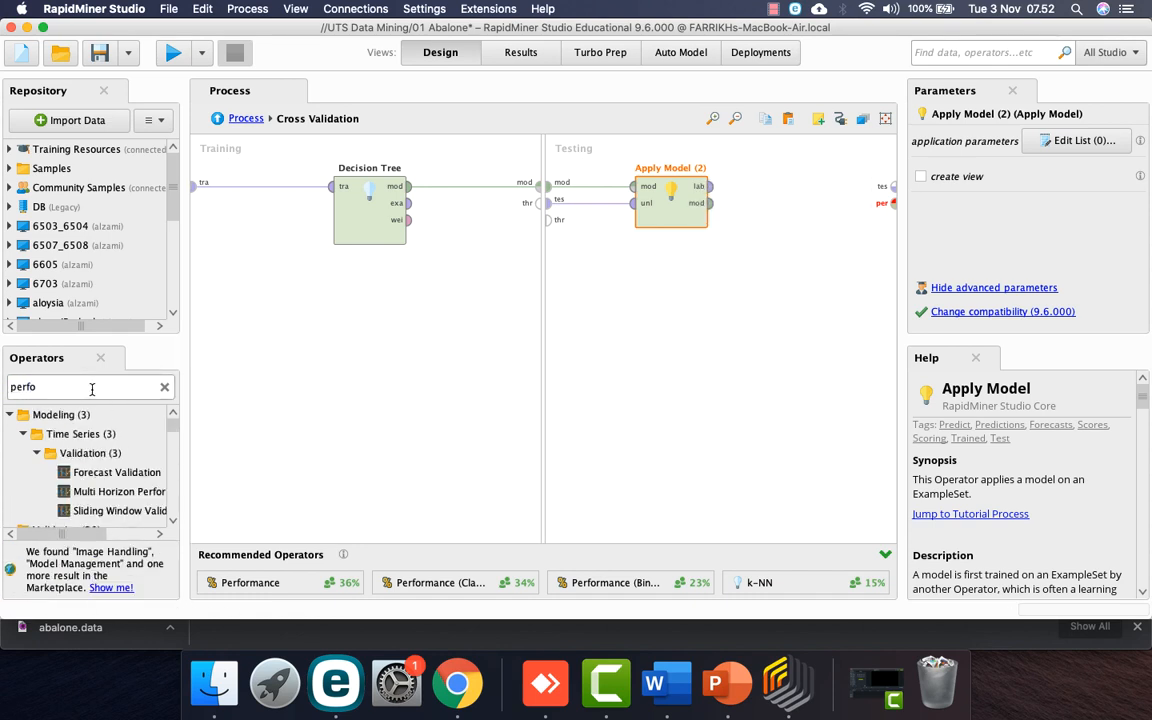
{"action": "type", "text": "rmance"}
{"action": "scroll", "coordinate": [90, 437], "scroll_direction": "down", "scroll_amount": 3}
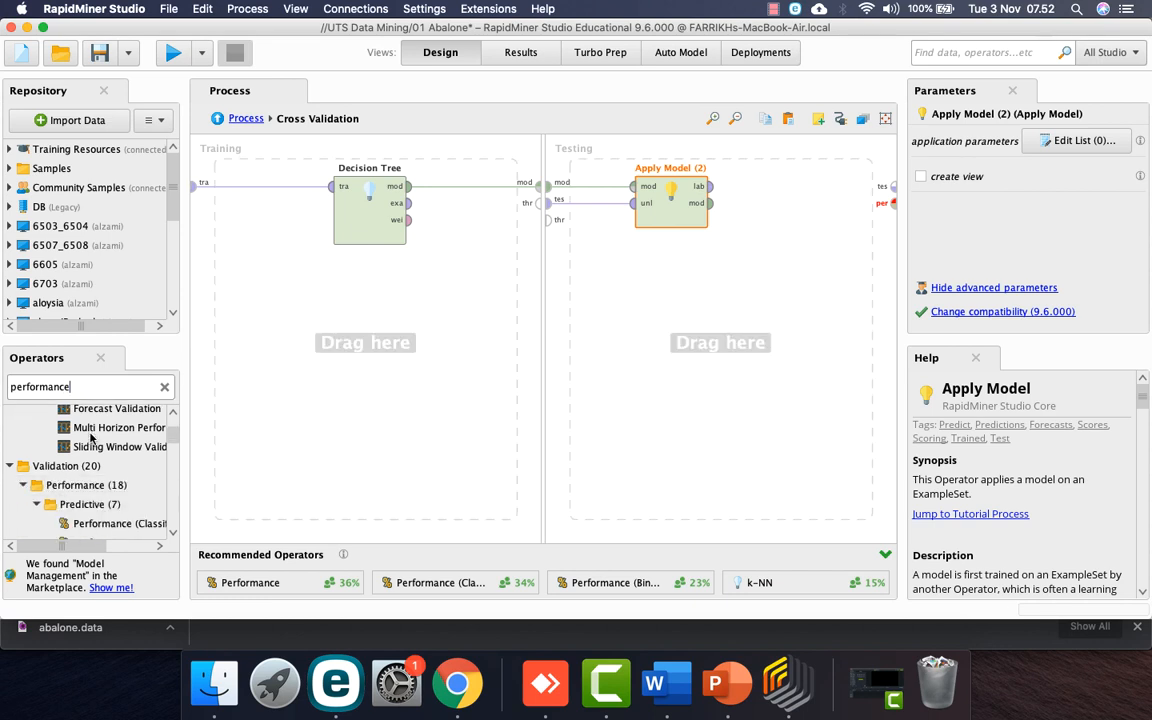
{"action": "left_click_drag", "start_coordinate": [99, 530], "coordinate": [742, 186]}
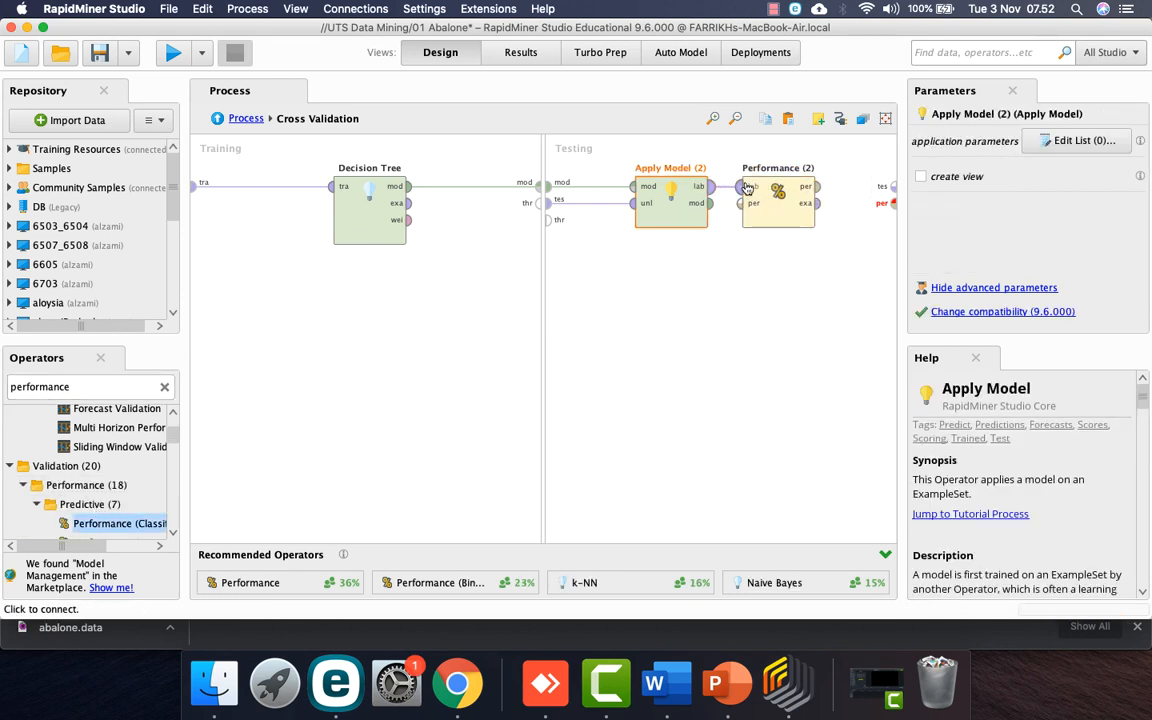
{"action": "left_click_drag", "start_coordinate": [822, 194], "coordinate": [893, 199]}
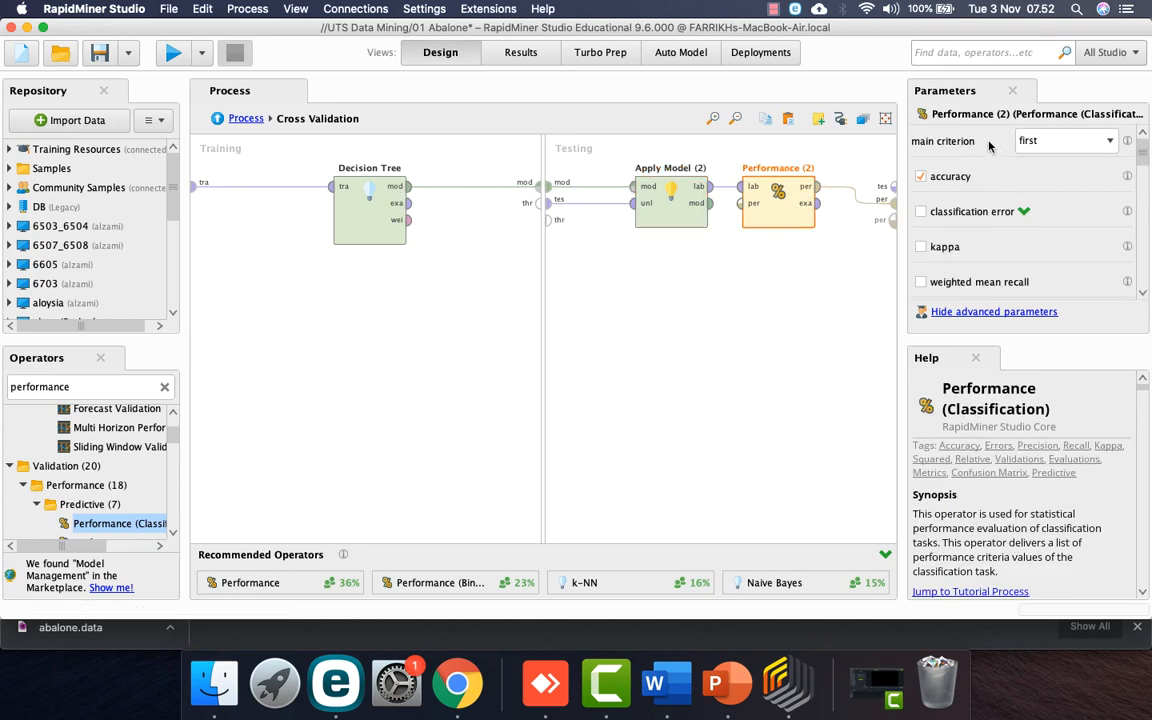
{"action": "scroll", "coordinate": [983, 263], "scroll_direction": "down", "scroll_amount": 1}
{"action": "scroll", "coordinate": [985, 265], "scroll_direction": "up", "scroll_amount": 1}
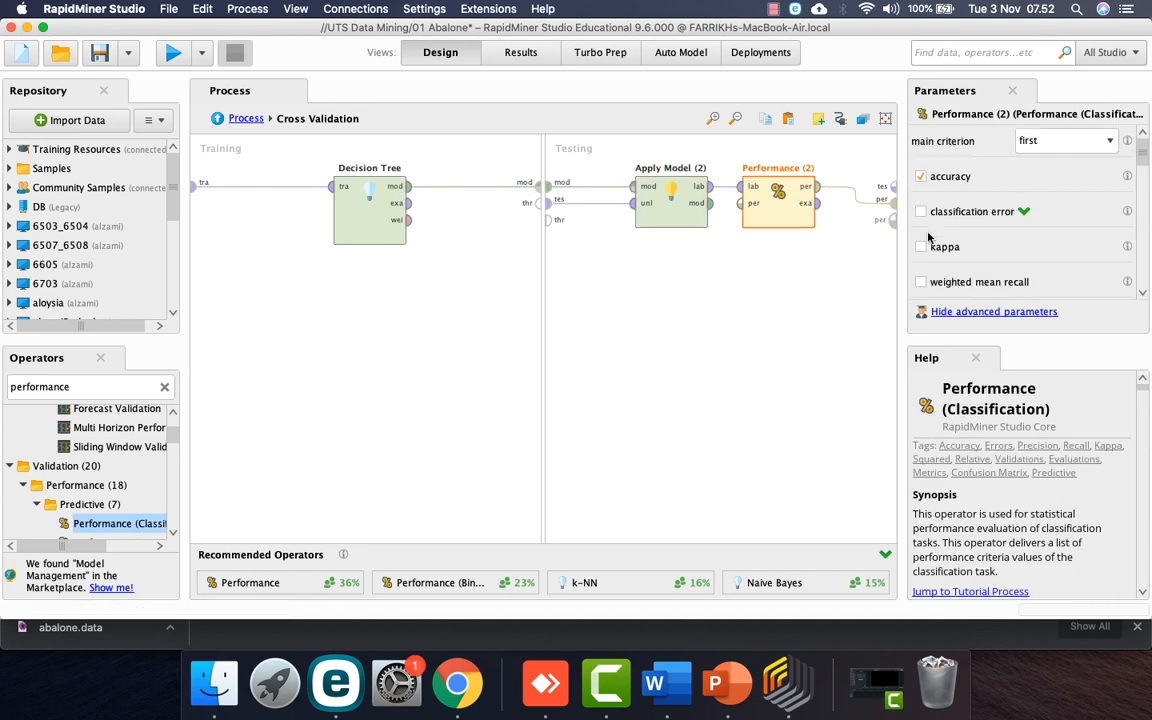
Step: Rename the evaluator to 'Performance training' and go back to the main process
{"action": "right_click", "coordinate": [773, 189]}
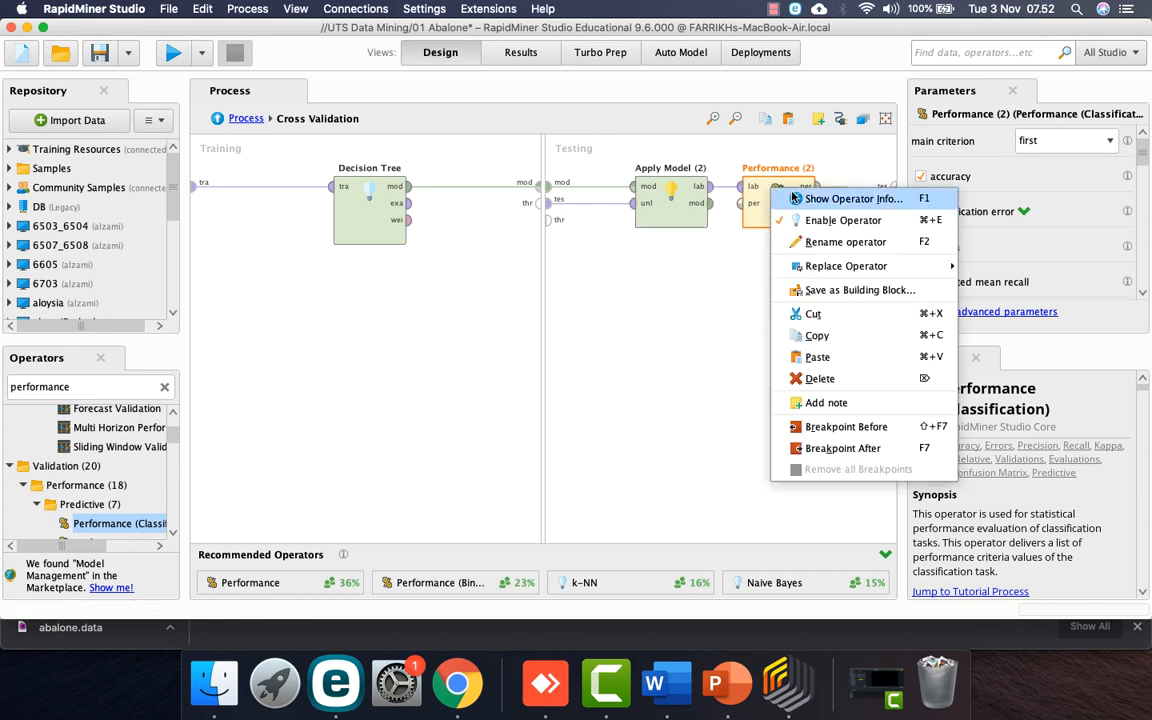
{"action": "left_click", "coordinate": [845, 242]}
{"action": "key", "text": "Right"}
{"action": "key", "text": "BackSpace"}
{"action": "key", "text": "BackSpace"}
{"action": "key", "text": "BackSpace"}
{"action": "type", "text": "training"}
{"action": "key", "text": "Return"}
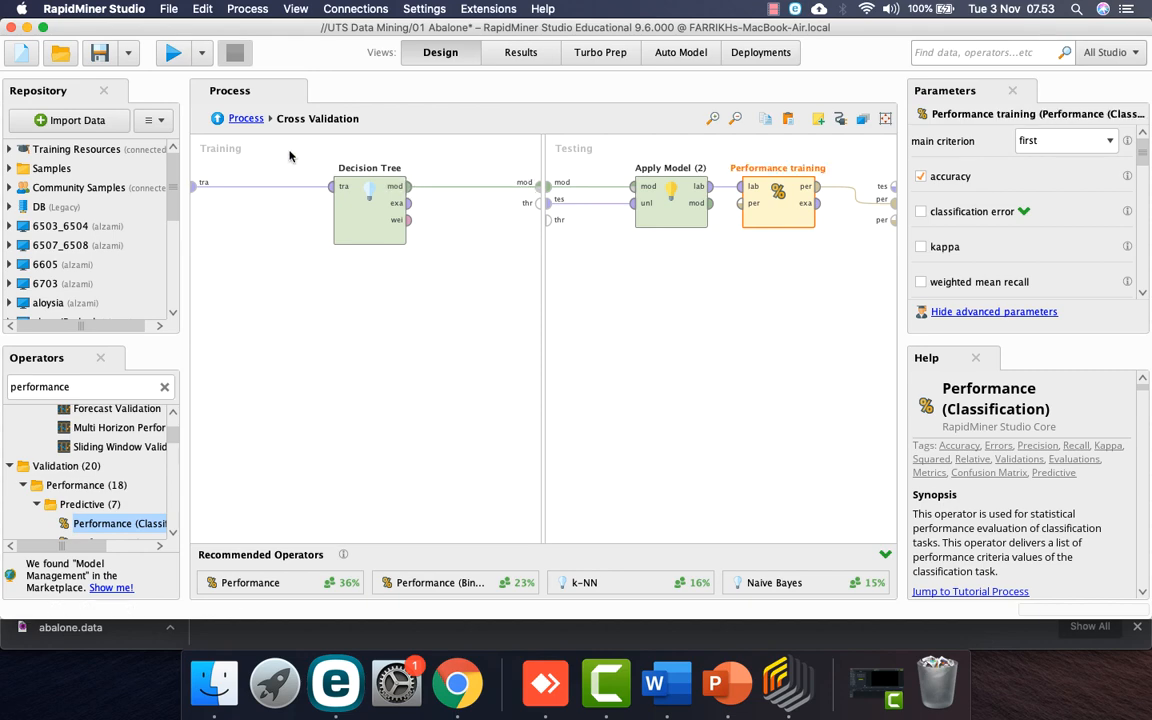
{"action": "left_click", "coordinate": [240, 118]}
Step: Rename the outer Performance operator to 'Performance testing'
{"action": "left_click", "coordinate": [818, 255]}
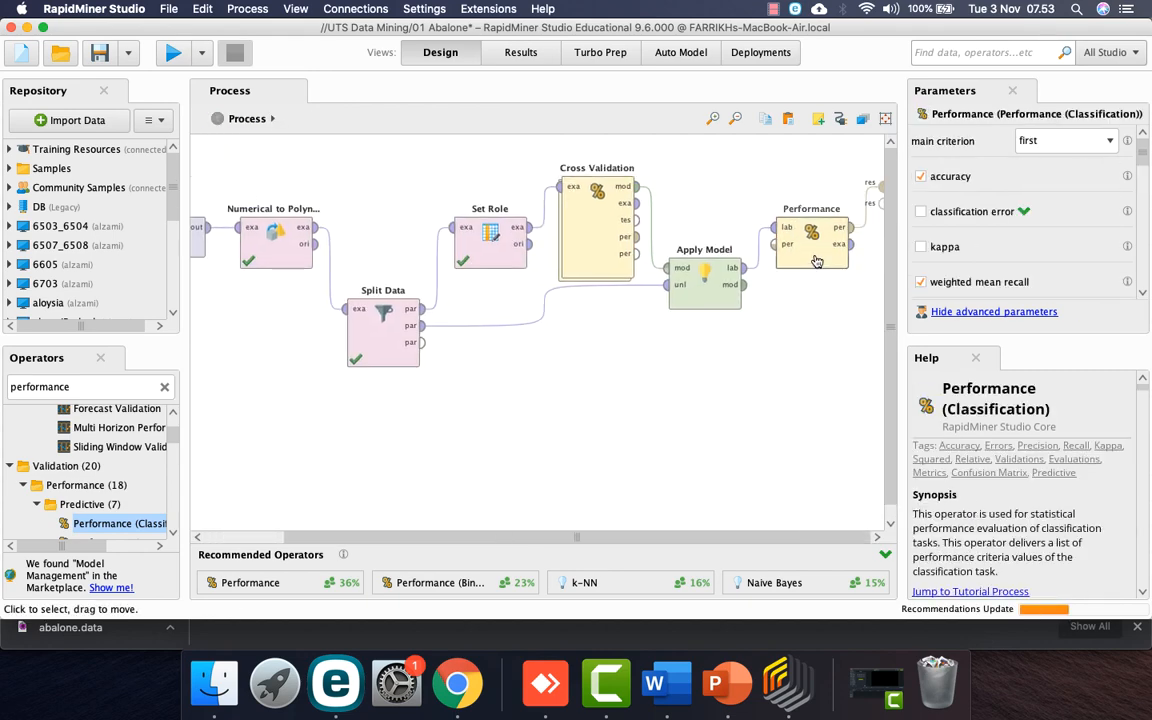
{"action": "right_click", "coordinate": [820, 257]}
{"action": "left_click", "coordinate": [866, 312]}
{"action": "key", "text": "Right"}
{"action": "type", "text": "testing"}
{"action": "key", "text": "Return"}
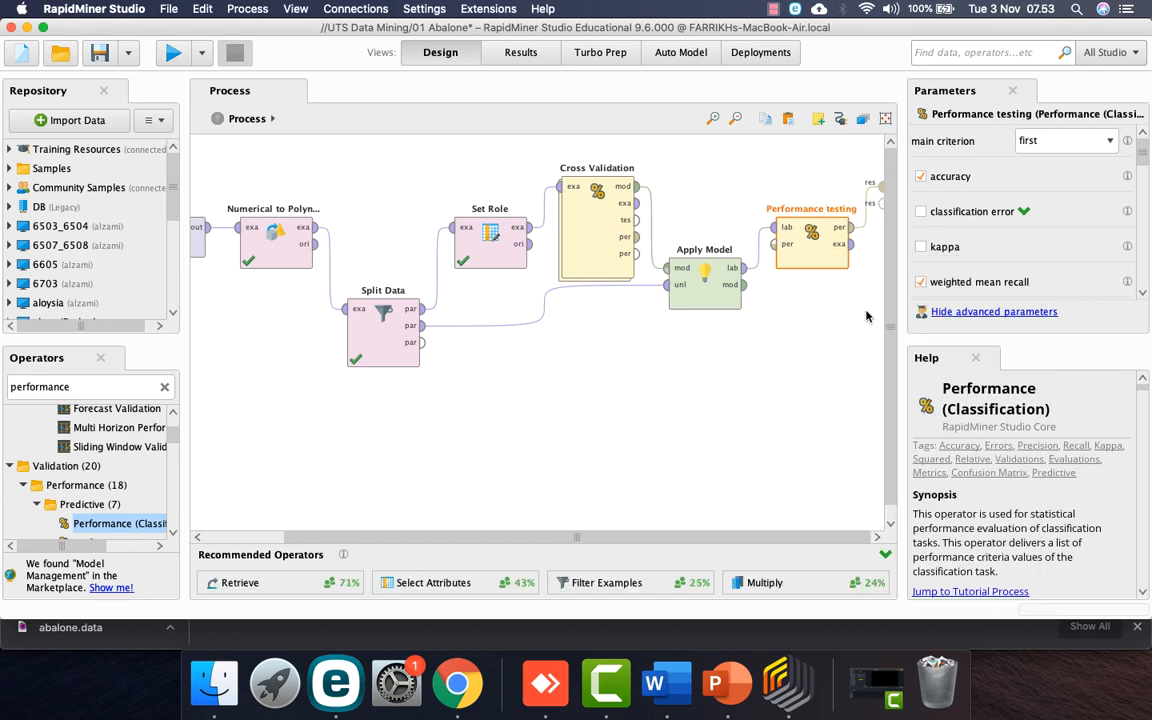
Step: Set the Decision Tree criterion to information_gain, disable pruning and prepruning, and run the process
{"action": "double_click", "coordinate": [590, 230]}
{"action": "left_click", "coordinate": [348, 218]}
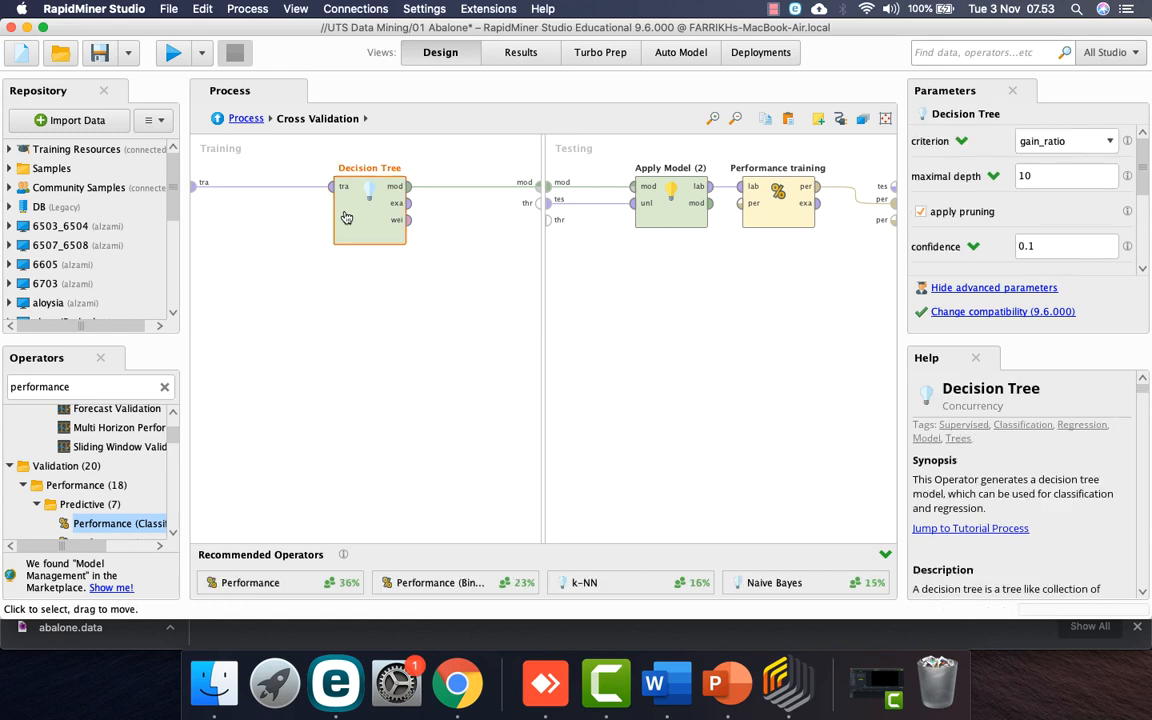
{"action": "left_click", "coordinate": [1064, 141]}
{"action": "left_click", "coordinate": [1066, 173]}
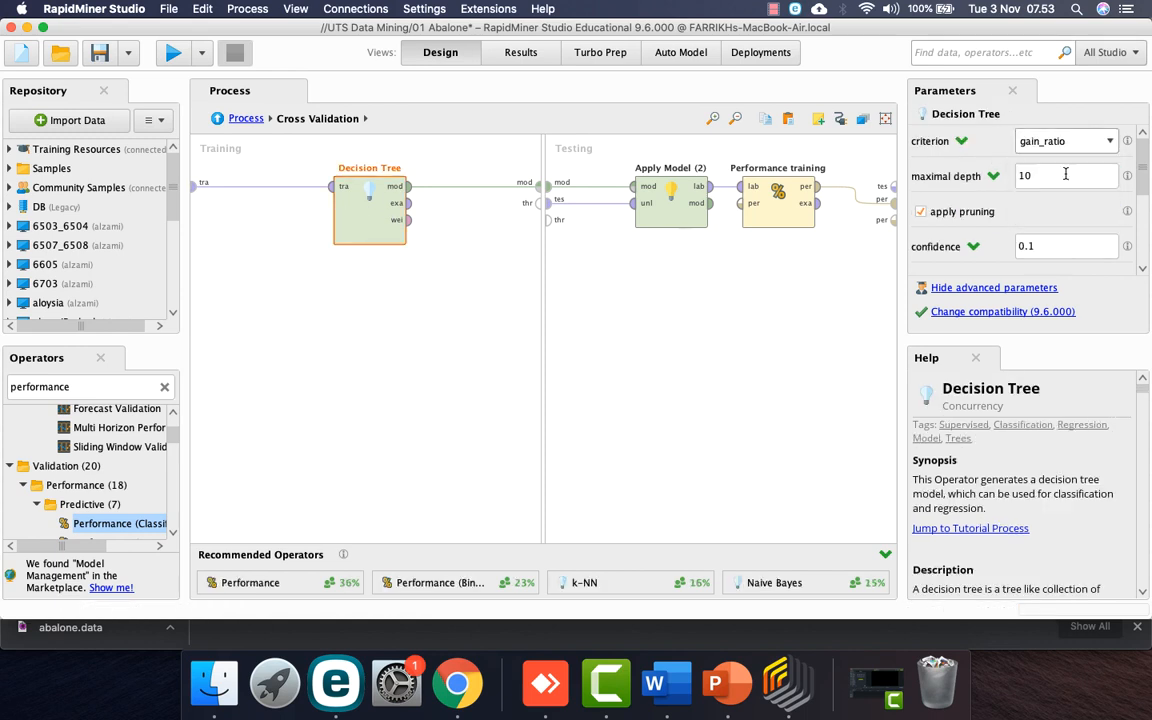
{"action": "left_click", "coordinate": [921, 212]}
{"action": "left_click", "coordinate": [921, 221]}
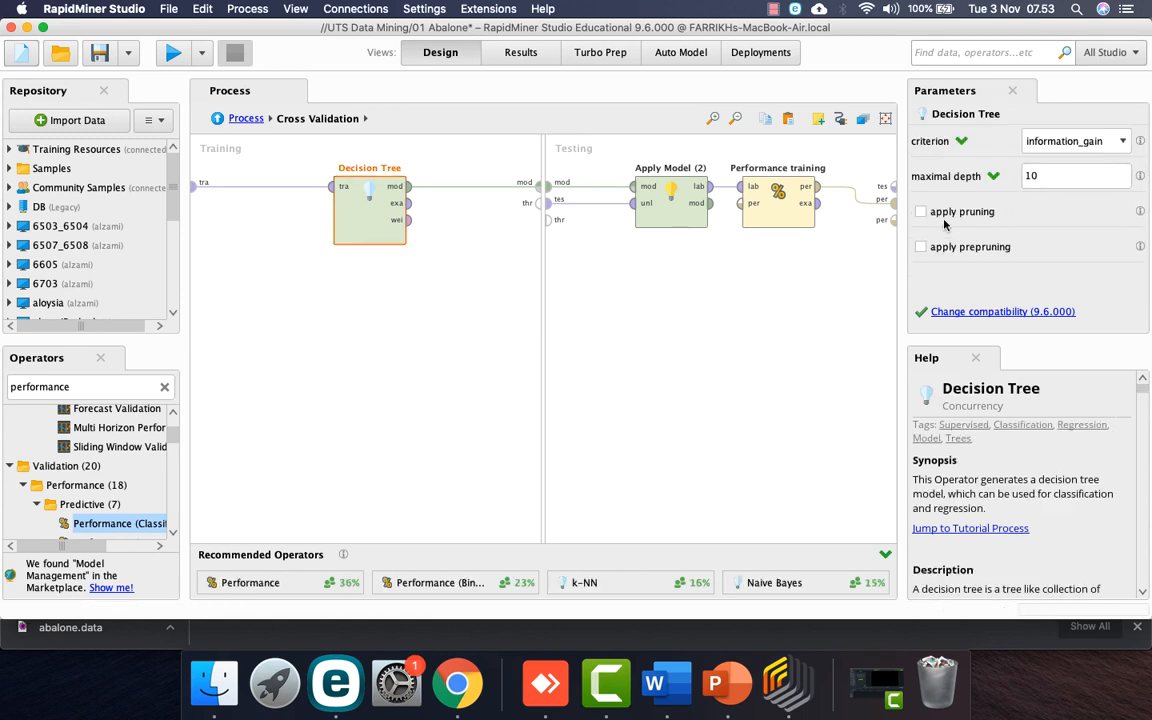
{"action": "left_click", "coordinate": [173, 52]}
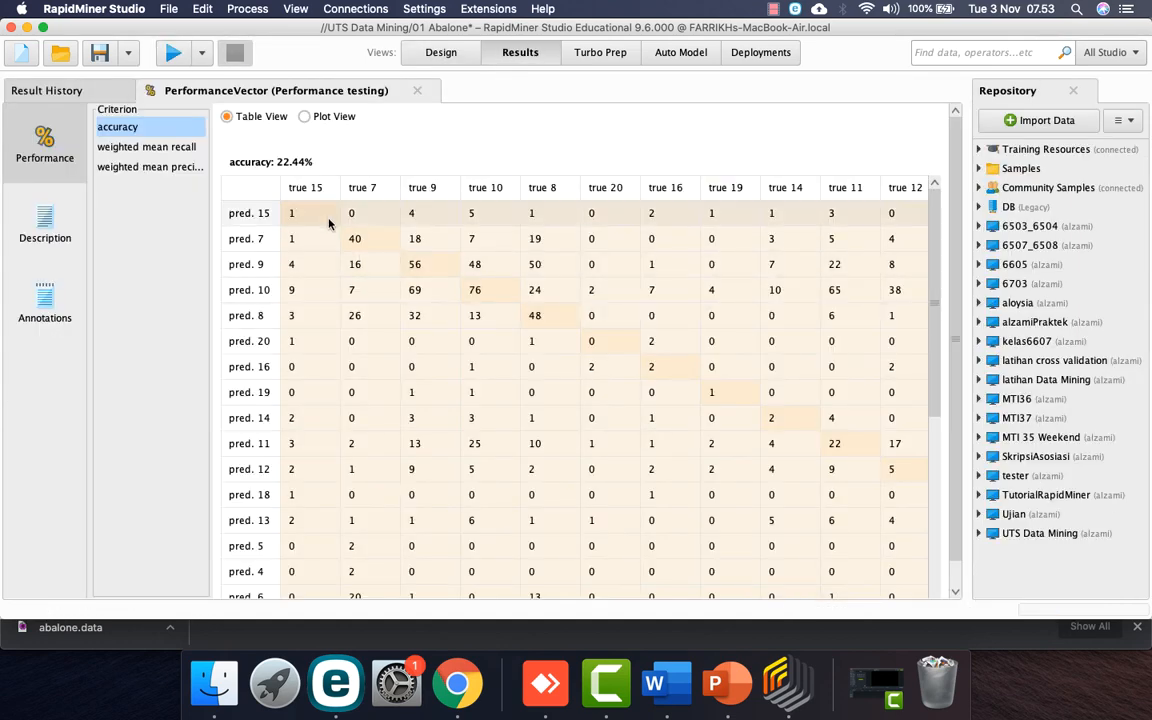
Step: Review the weighted mean recall, weighted mean precision and 22.44% accuracy results
{"action": "left_click", "coordinate": [161, 150]}
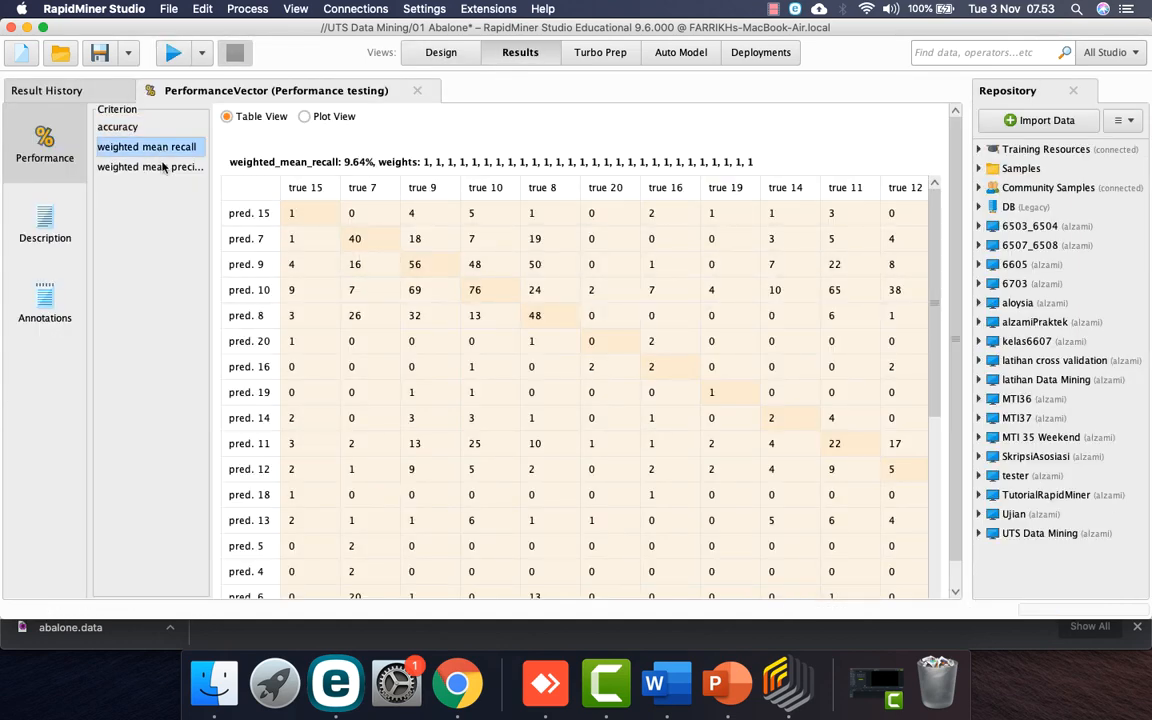
{"action": "left_click", "coordinate": [165, 170]}
{"action": "left_click", "coordinate": [141, 130]}
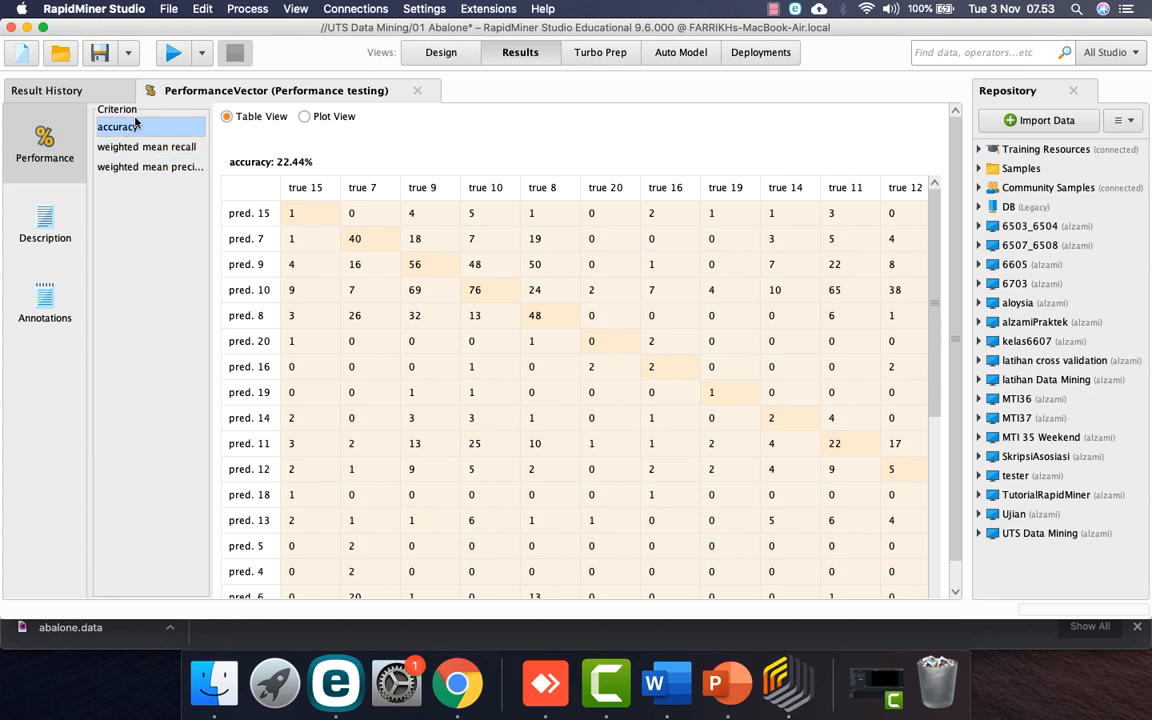
Step: Return to the main process design and select Cross Validation to check its settings
{"action": "left_click", "coordinate": [440, 52]}
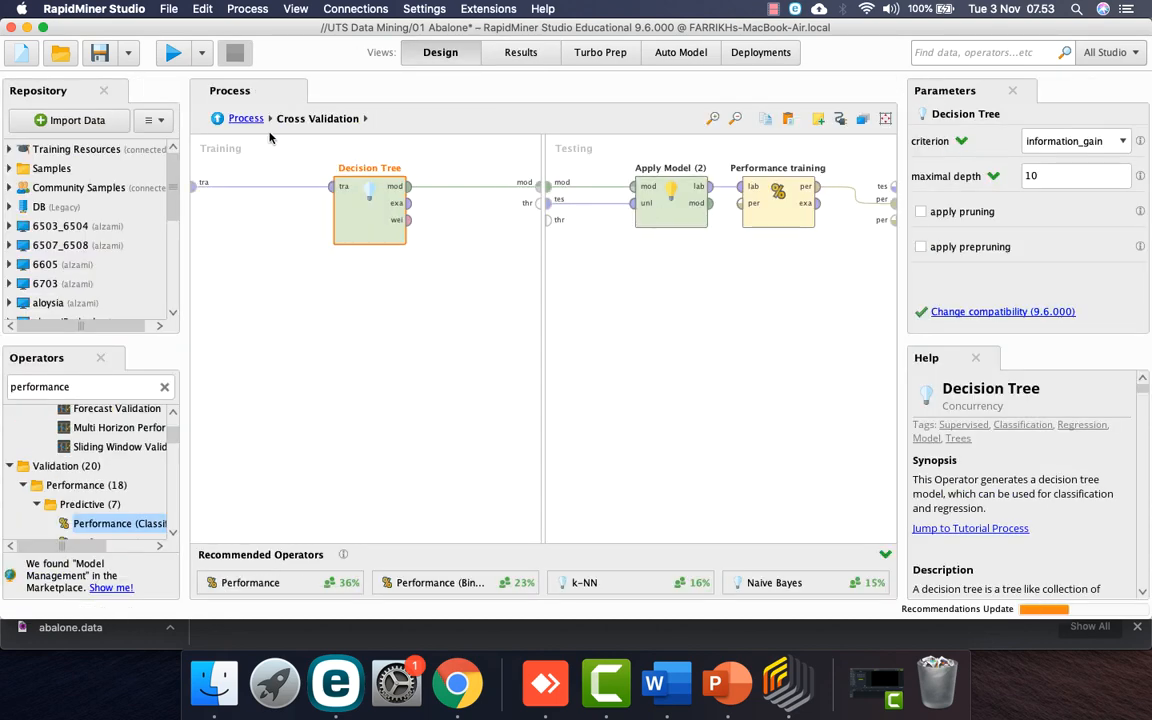
{"action": "left_click", "coordinate": [245, 118]}
{"action": "left_click", "coordinate": [593, 242]}
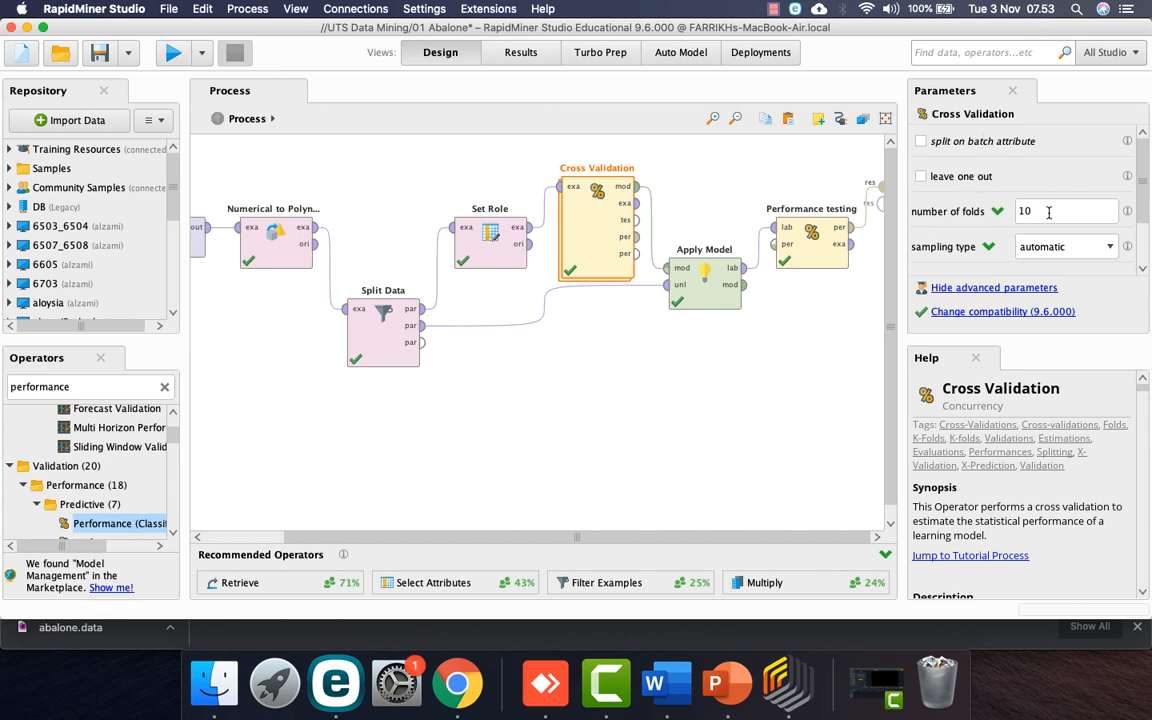
{"action": "scroll", "coordinate": [1100, 210], "scroll_direction": "down", "scroll_amount": 3}
{"action": "scroll", "coordinate": [1110, 208], "scroll_direction": "up", "scroll_amount": 3}
Step: Rerun the Abalone process, confirm 22.44% testing accuracy against the slide, and return to Design view
{"action": "key", "text": "ctrl+Right"}
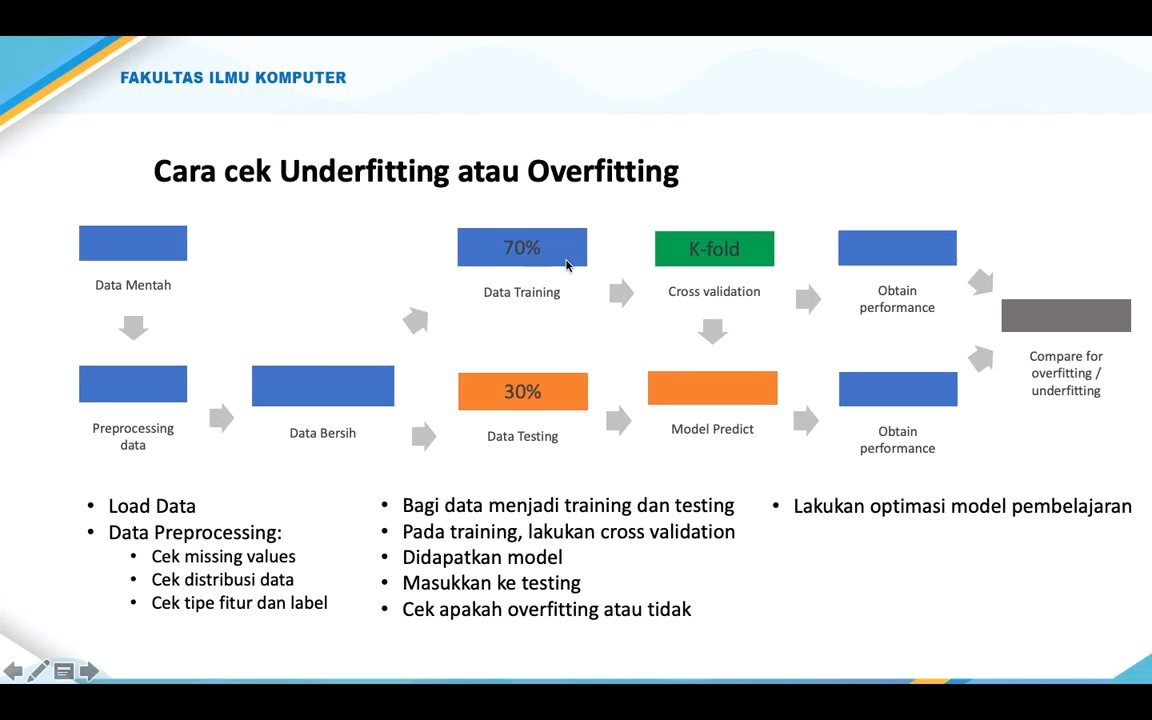
{"action": "key", "text": "ctrl+Left"}
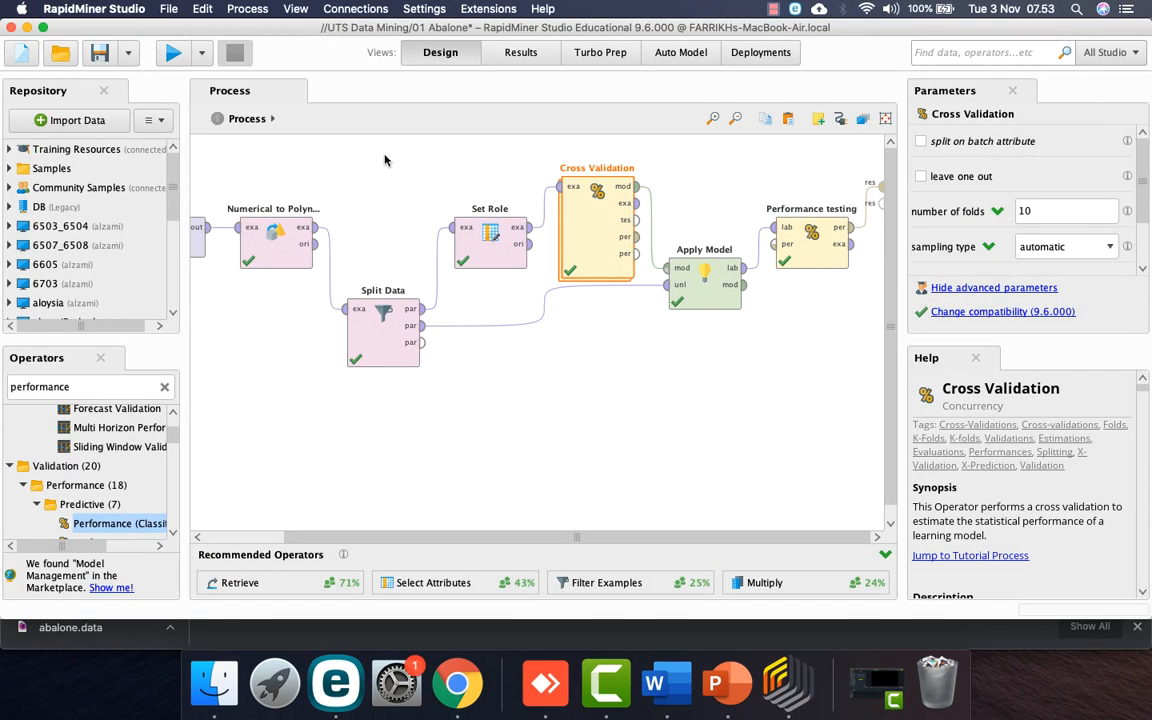
{"action": "left_click", "coordinate": [167, 56]}
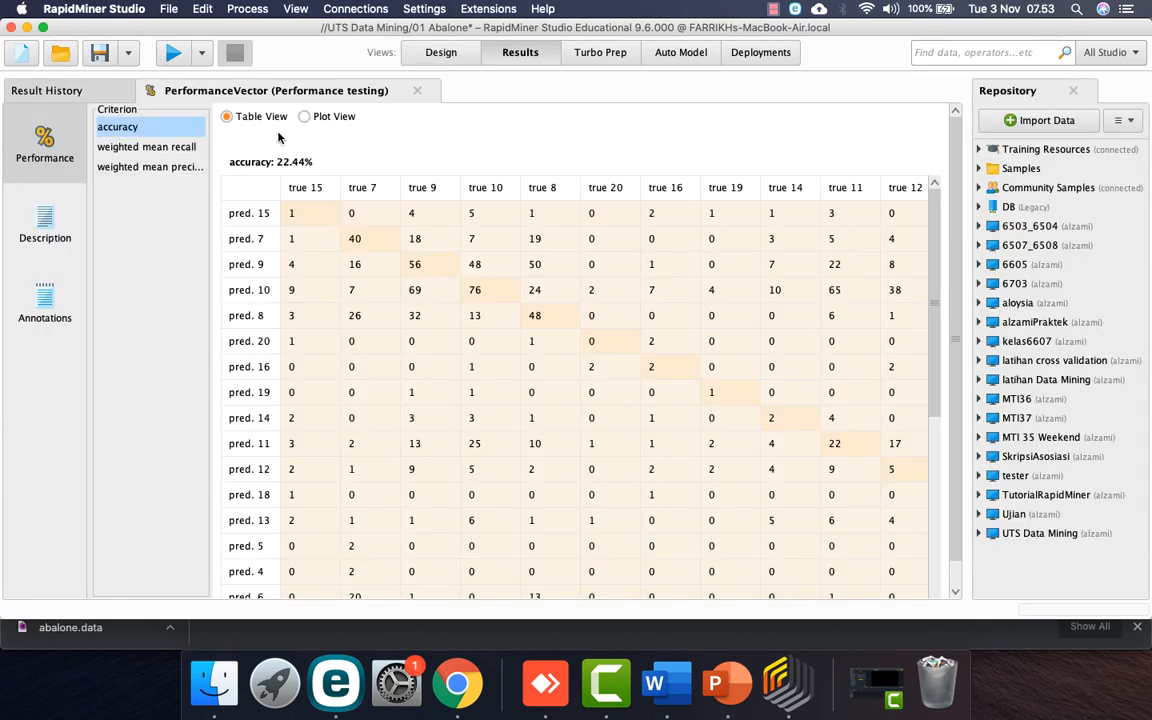
{"action": "key", "text": "ctrl+Right"}
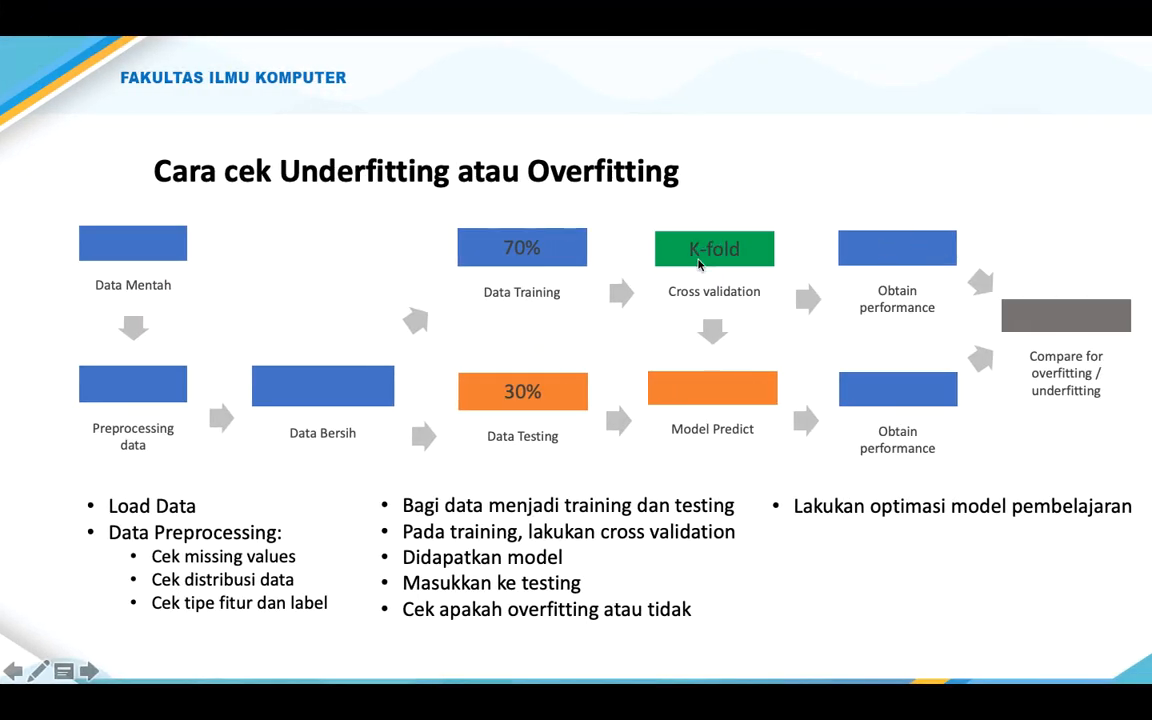
{"action": "key", "text": "ctrl+Left"}
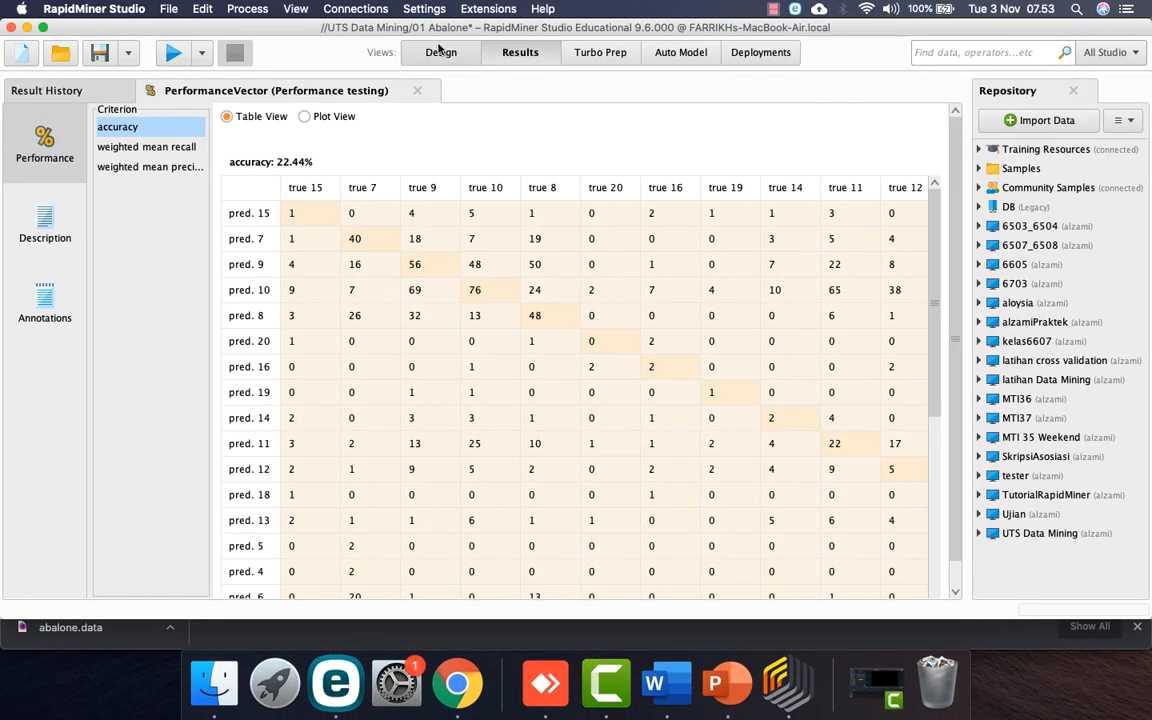
{"action": "left_click", "coordinate": [440, 52]}
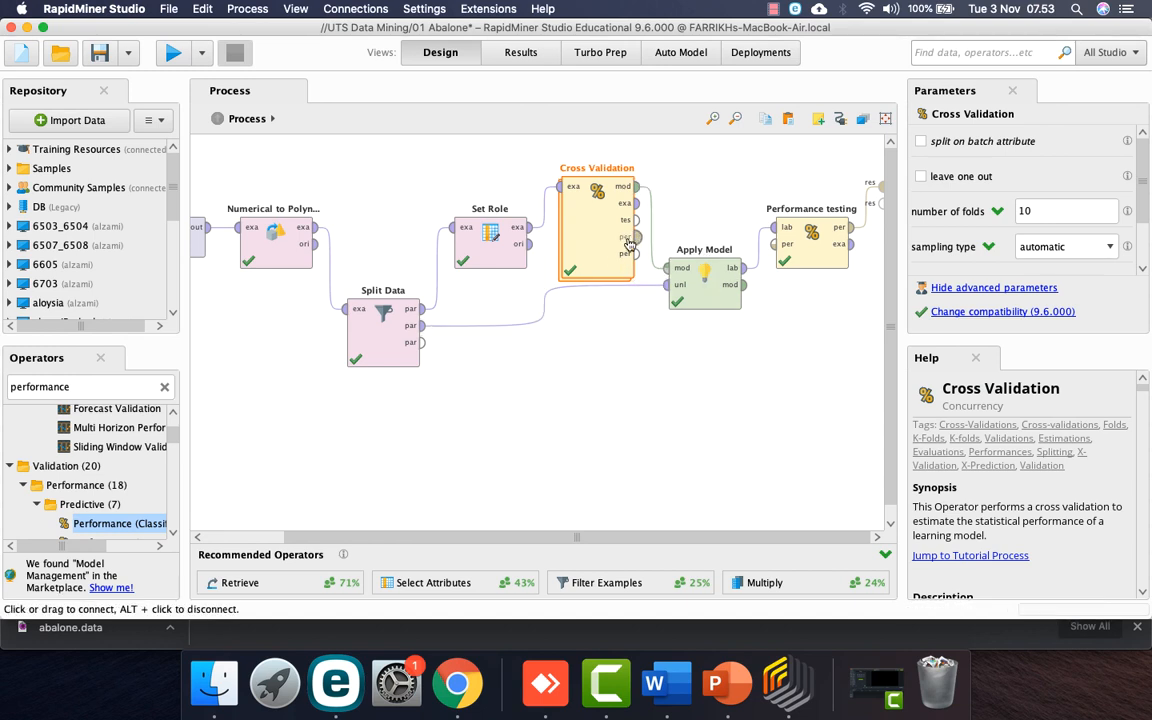
Step: Move Apply Model and Performance testing down, wire both performance outputs to result ports, and rerun
{"action": "left_click_drag", "start_coordinate": [706, 281], "coordinate": [706, 362]}
{"action": "left_click_drag", "start_coordinate": [811, 235], "coordinate": [811, 317]}
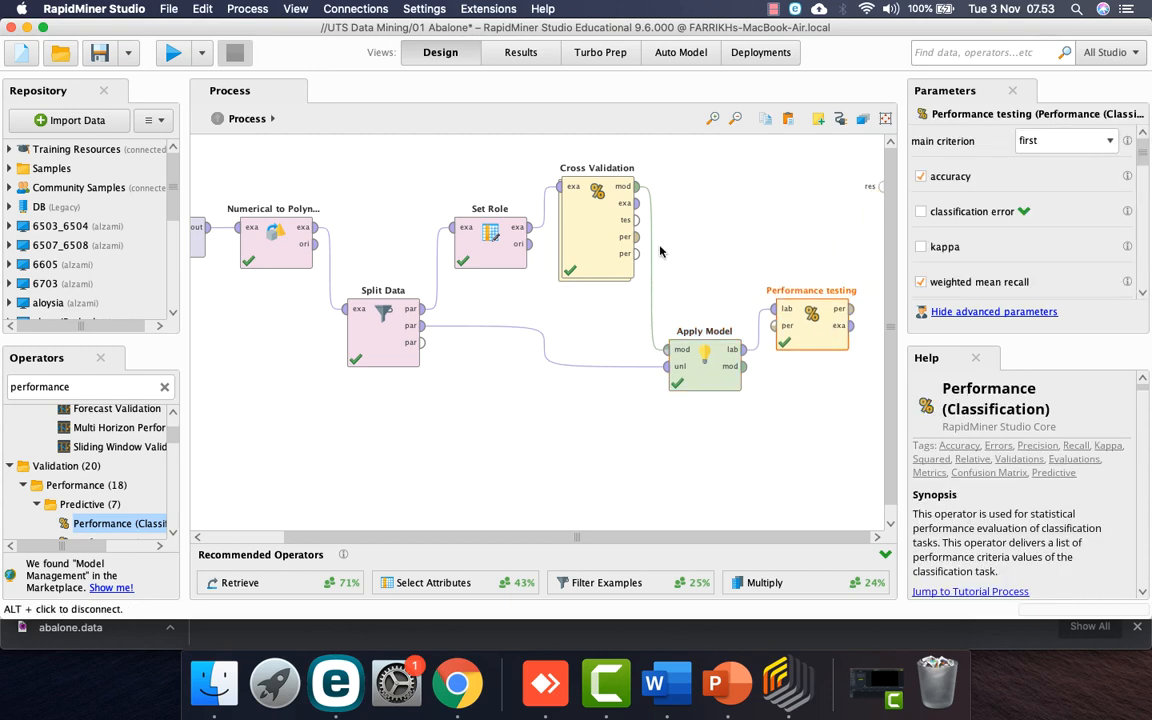
{"action": "left_click", "coordinate": [635, 237]}
{"action": "left_click", "coordinate": [879, 187]}
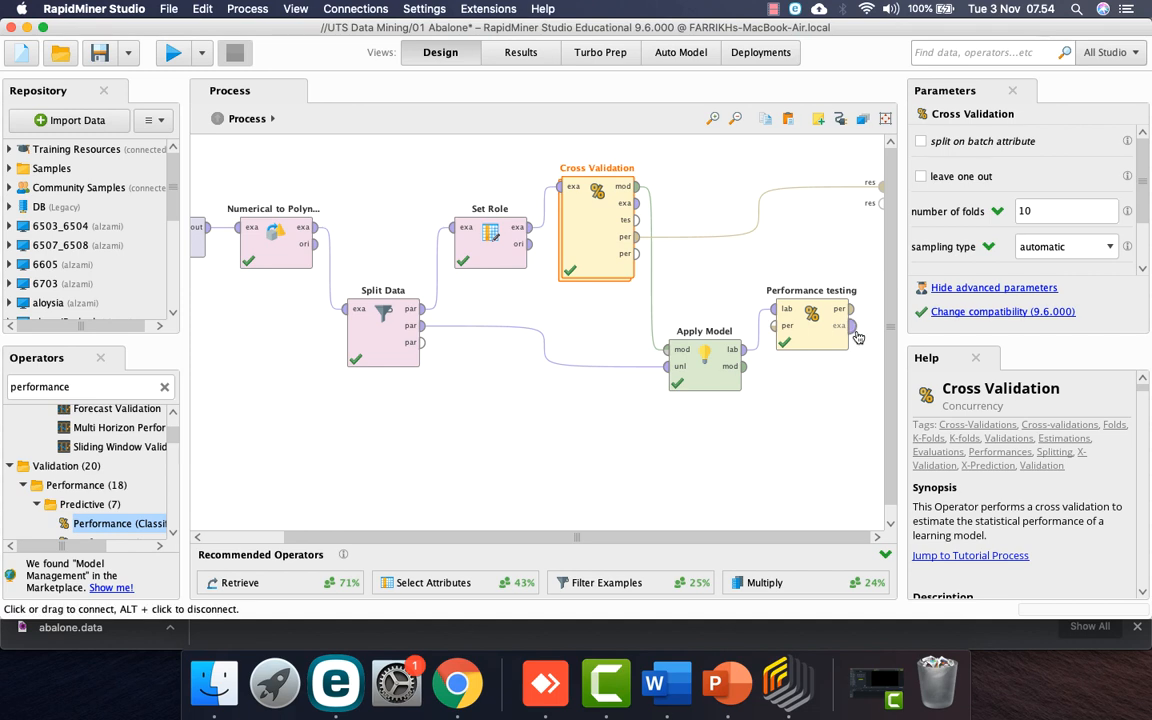
{"action": "left_click", "coordinate": [851, 309]}
{"action": "left_click", "coordinate": [879, 203]}
{"action": "left_click", "coordinate": [172, 52]}
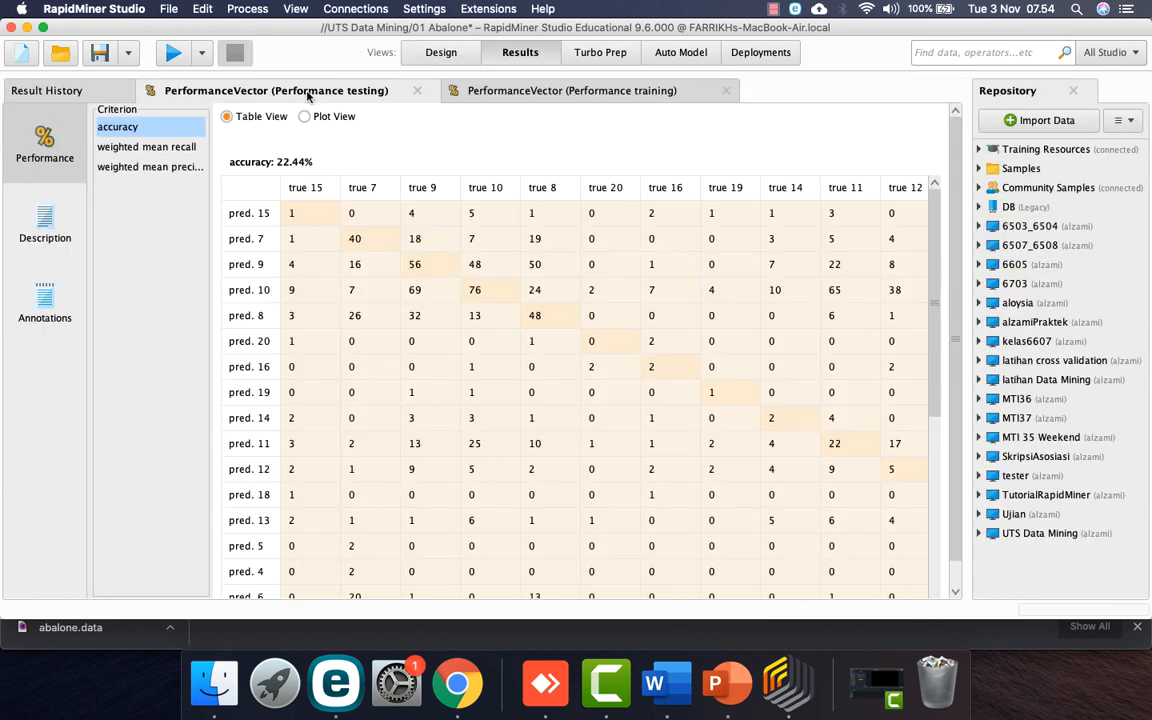
Step: Compare training (23.01%) and testing (22.44%) accuracy, then open Cross Validation and rerun
{"action": "left_click", "coordinate": [543, 92]}
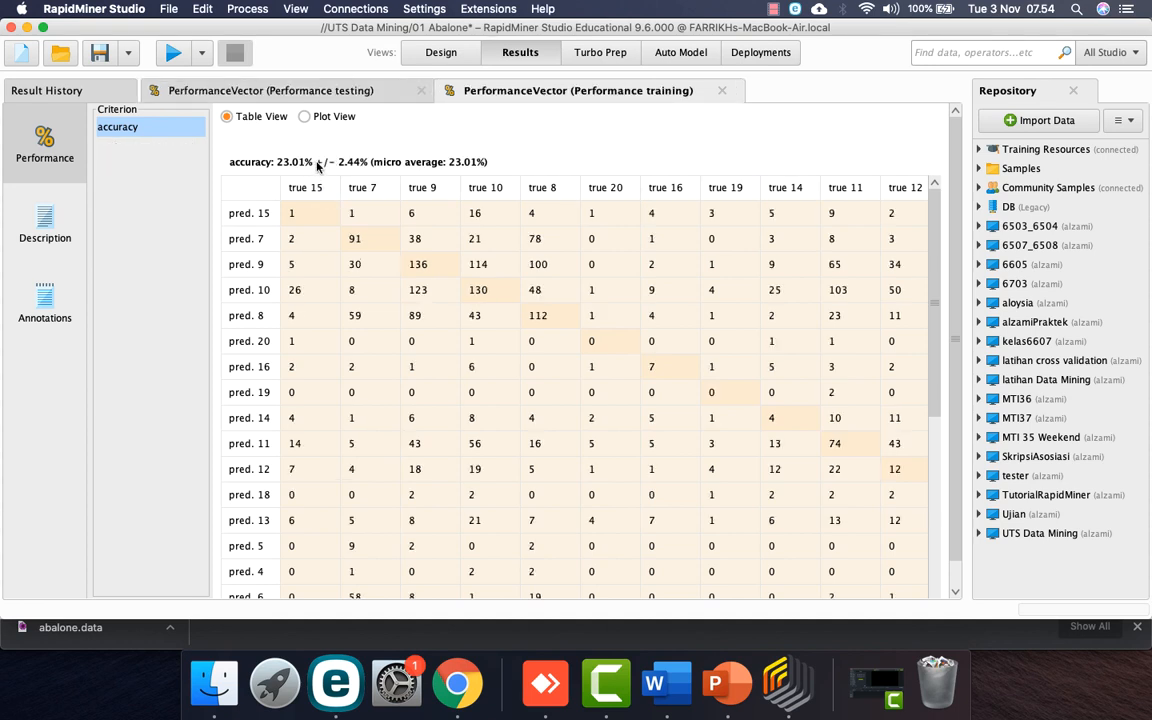
{"action": "left_click", "coordinate": [288, 90]}
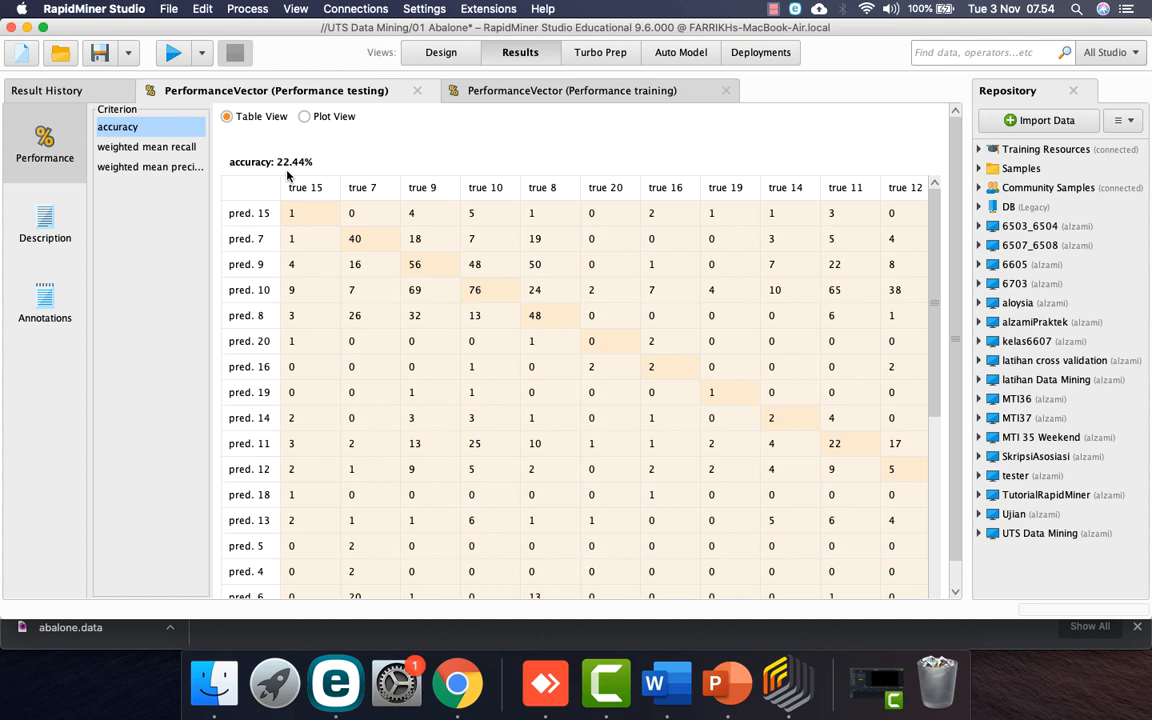
{"action": "left_click", "coordinate": [502, 93]}
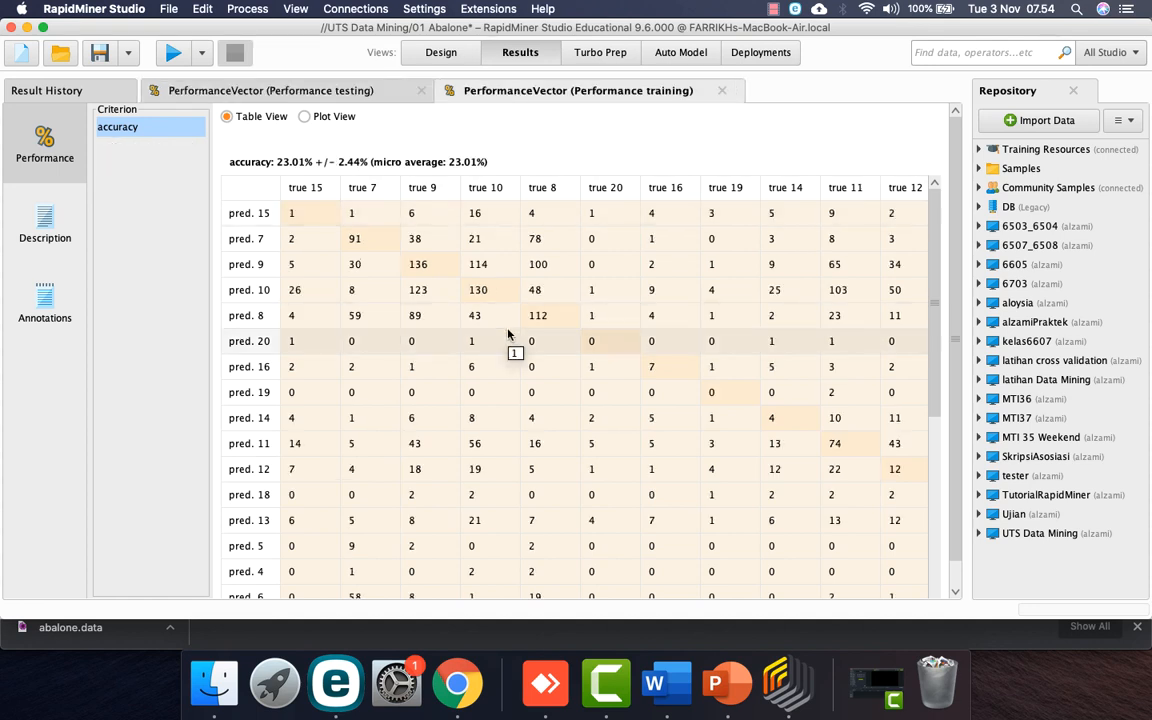
{"action": "left_click", "coordinate": [351, 91]}
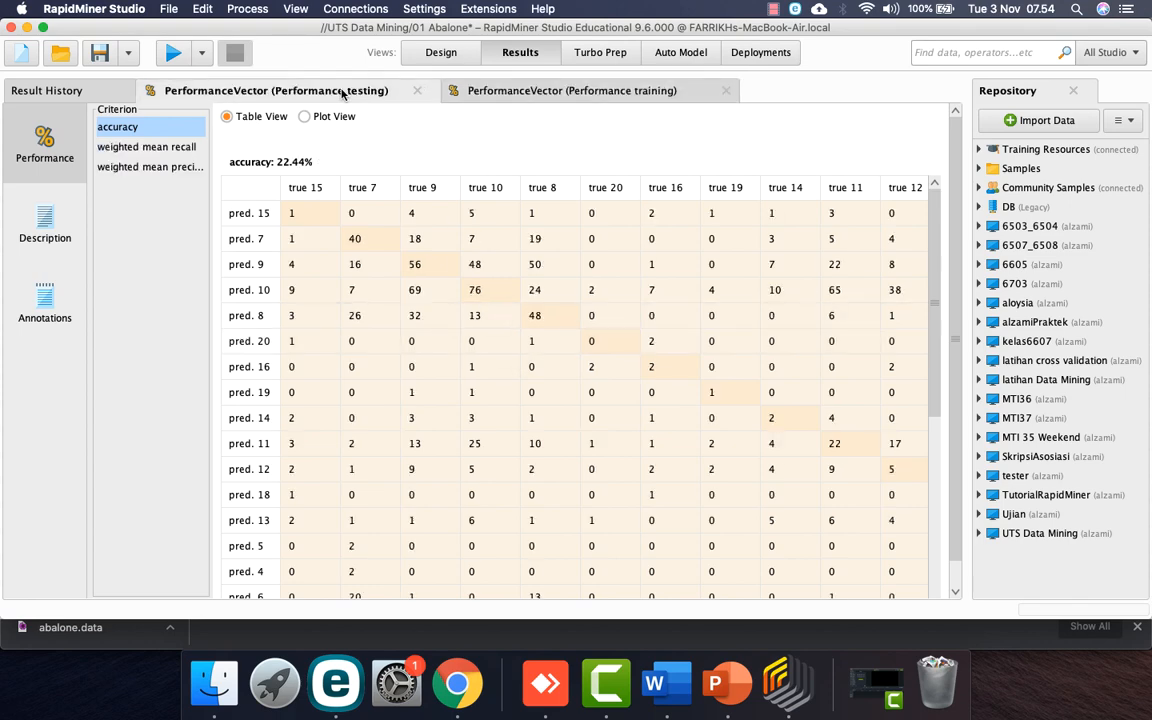
{"action": "left_click", "coordinate": [484, 86]}
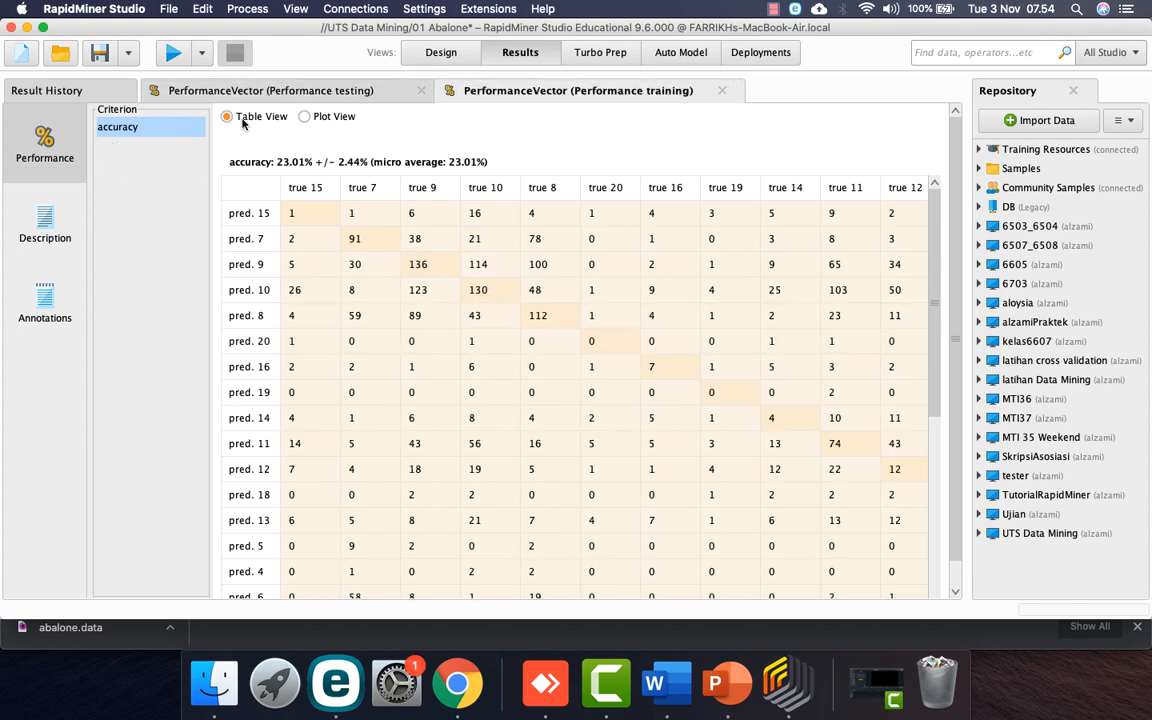
{"action": "left_click", "coordinate": [441, 51]}
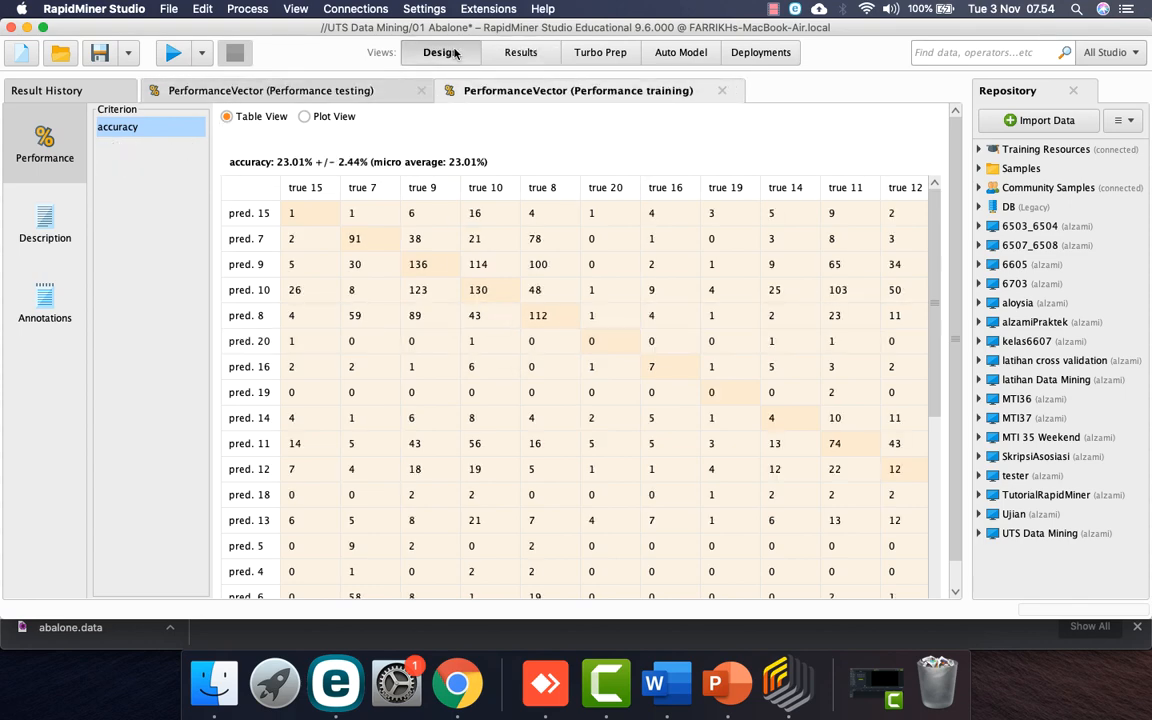
{"action": "double_click", "coordinate": [596, 225]}
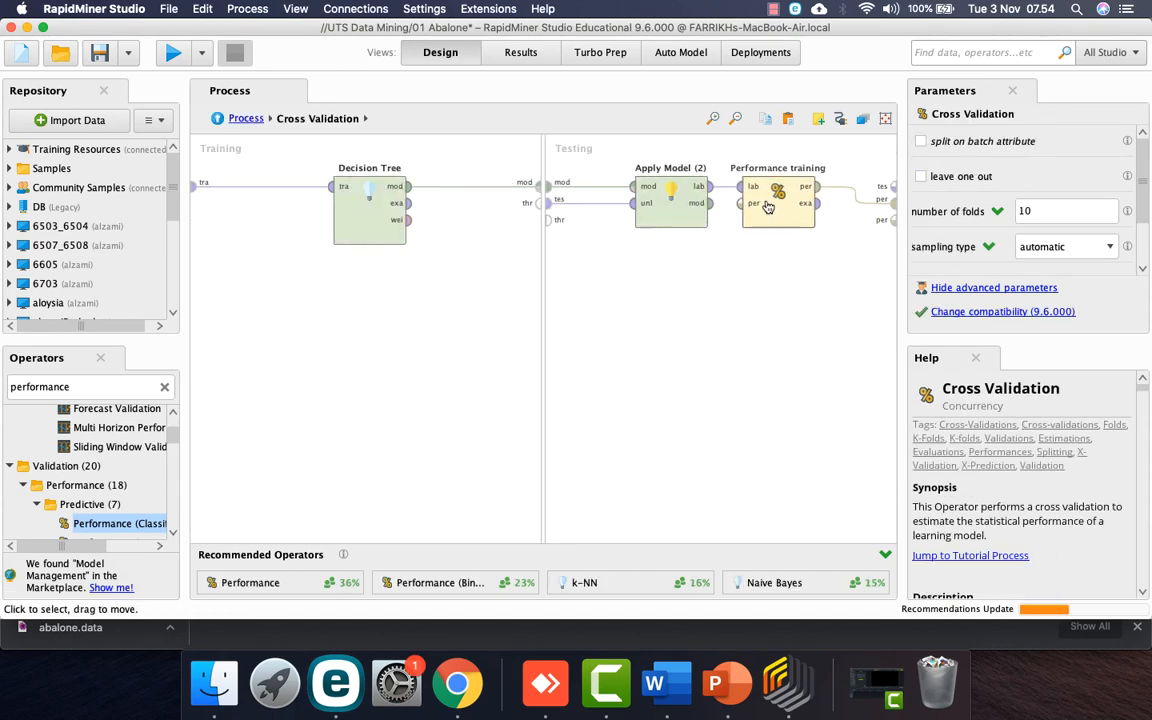
{"action": "scroll", "coordinate": [1043, 225], "scroll_direction": "down", "scroll_amount": 2}
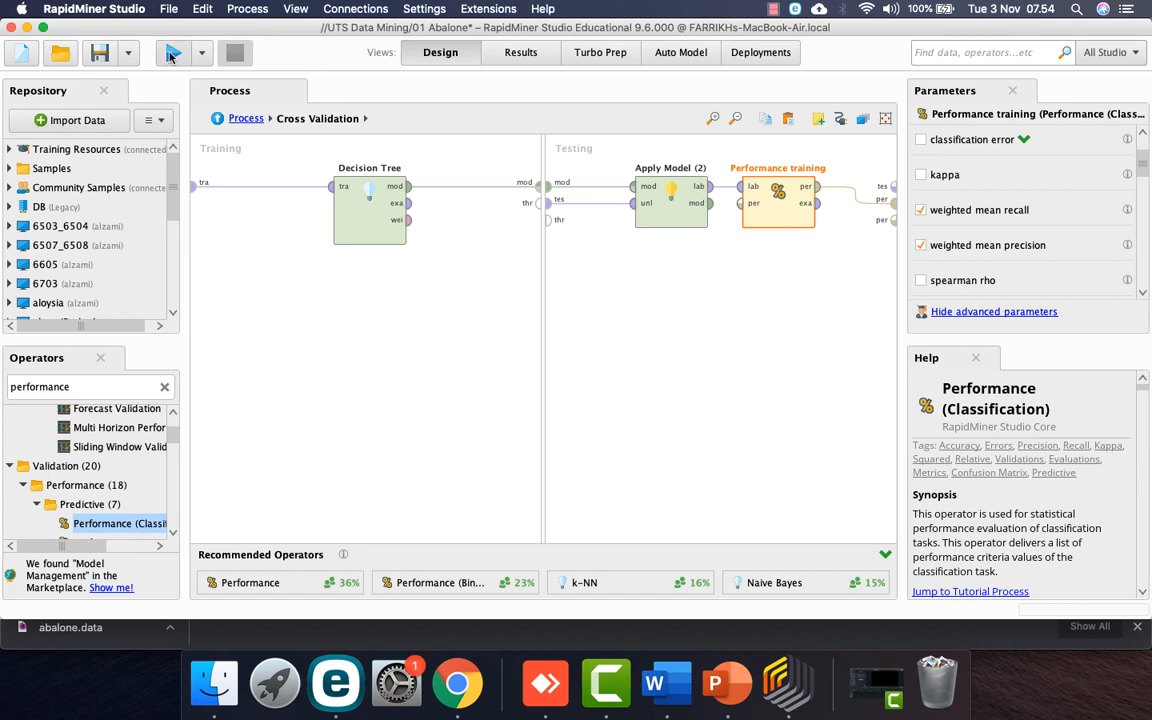
{"action": "left_click", "coordinate": [173, 55]}
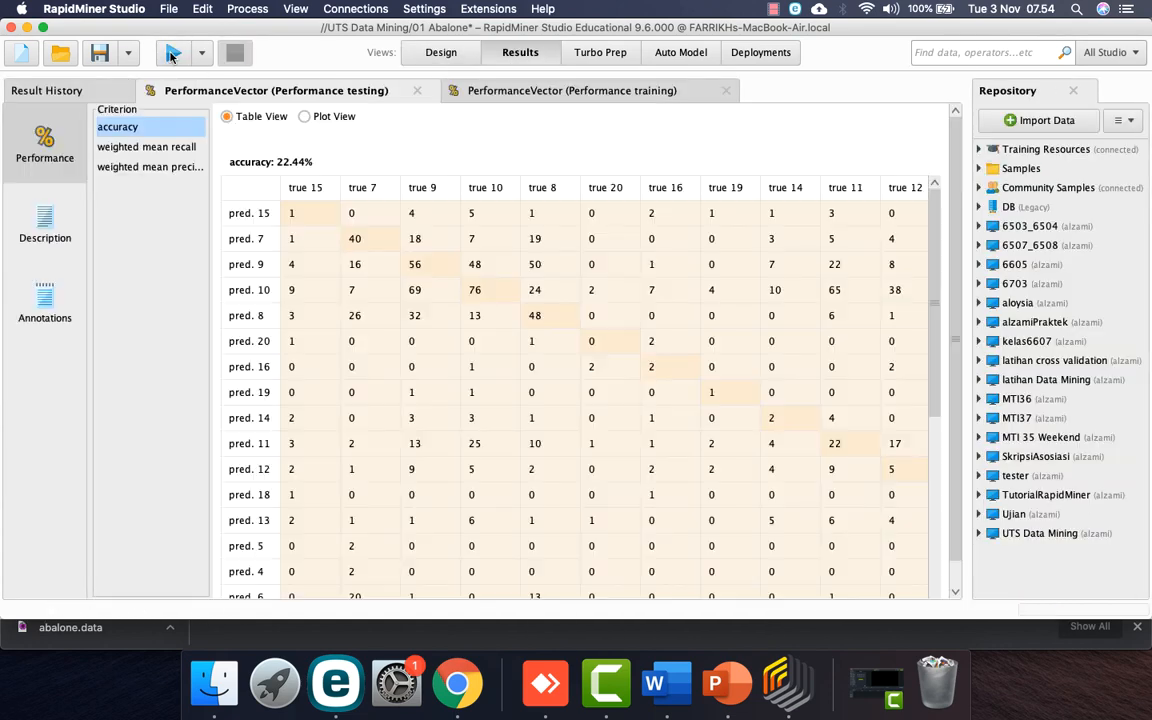
Step: Compare weighted mean recall: 9.99% for training versus 9.64% for testing
{"action": "left_click", "coordinate": [497, 92]}
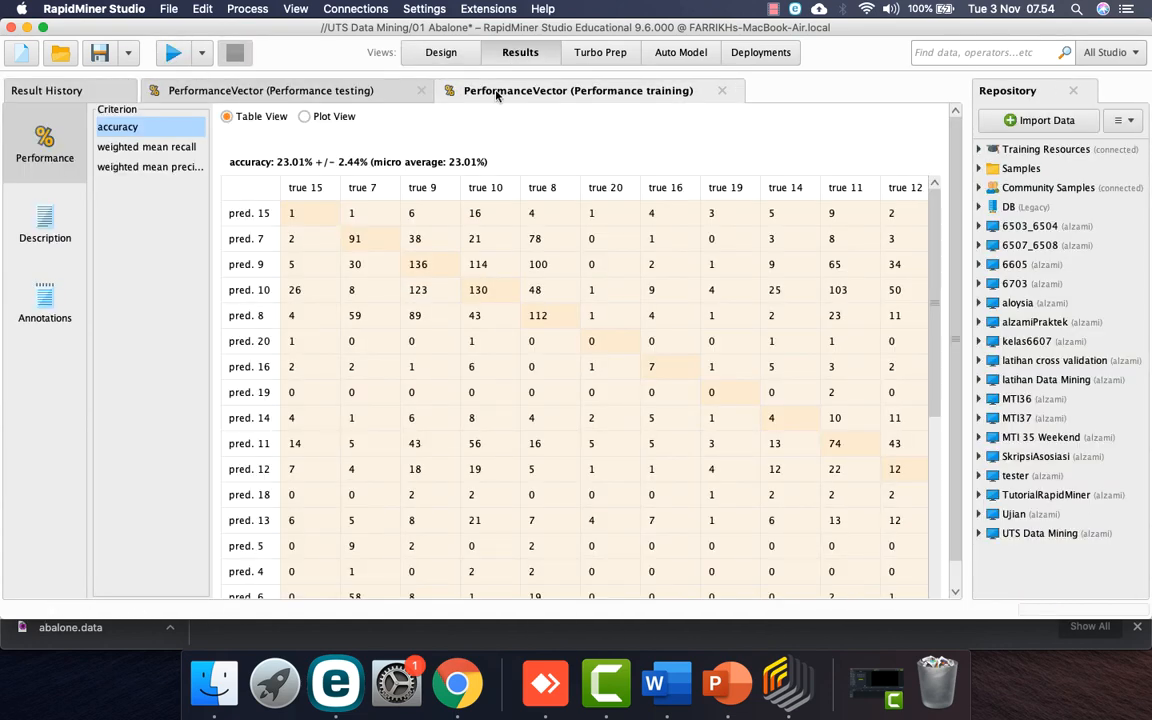
{"action": "left_click", "coordinate": [180, 150]}
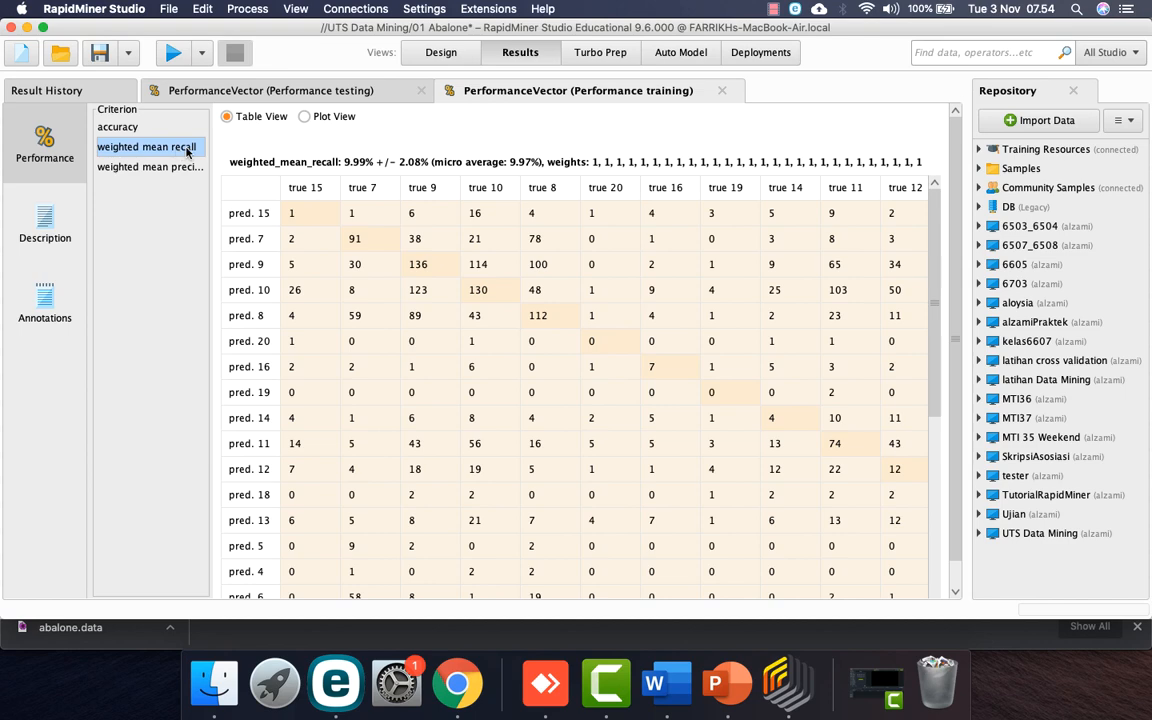
{"action": "left_click", "coordinate": [320, 91]}
{"action": "left_click", "coordinate": [185, 150]}
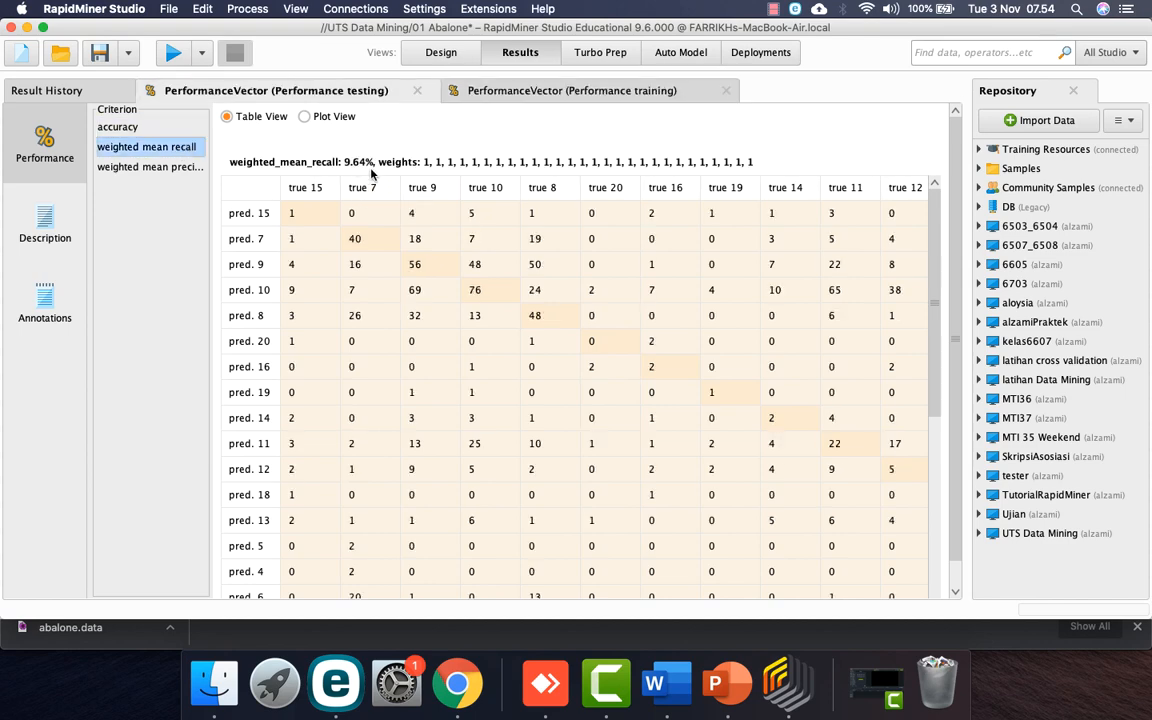
{"action": "left_click", "coordinate": [527, 93]}
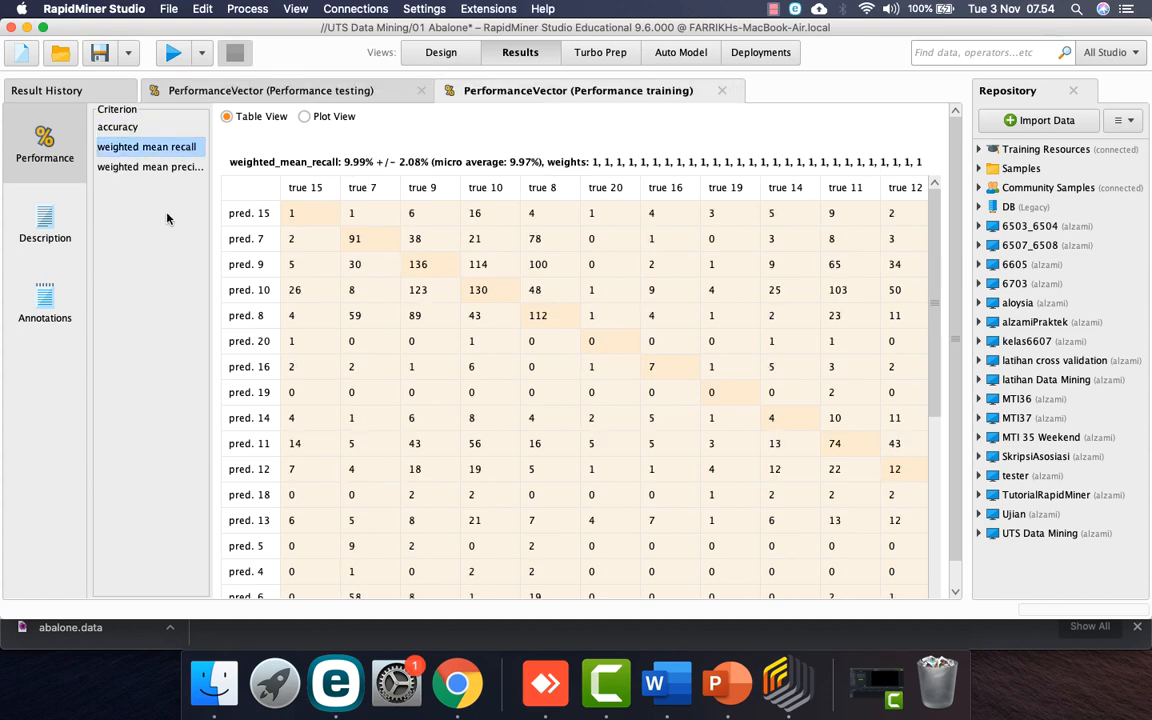
Step: Compare weighted mean precision: 9.81% for training versus 11.61% for testing
{"action": "left_click", "coordinate": [156, 170]}
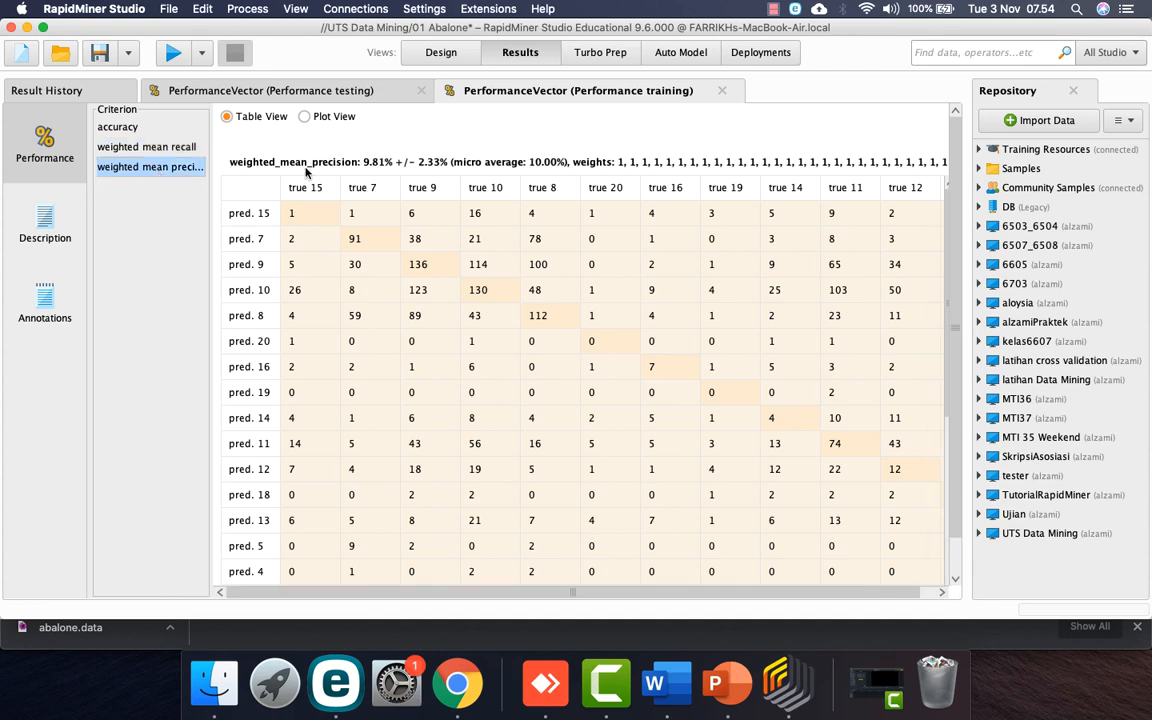
{"action": "left_click", "coordinate": [330, 92]}
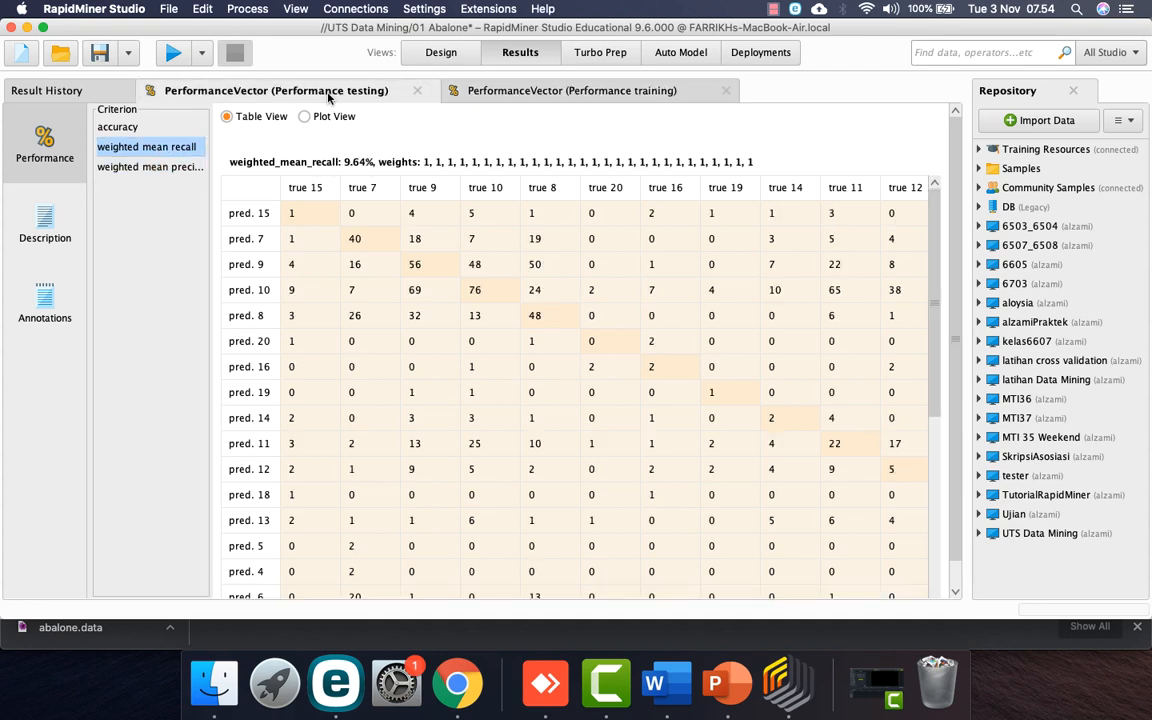
{"action": "left_click", "coordinate": [182, 168]}
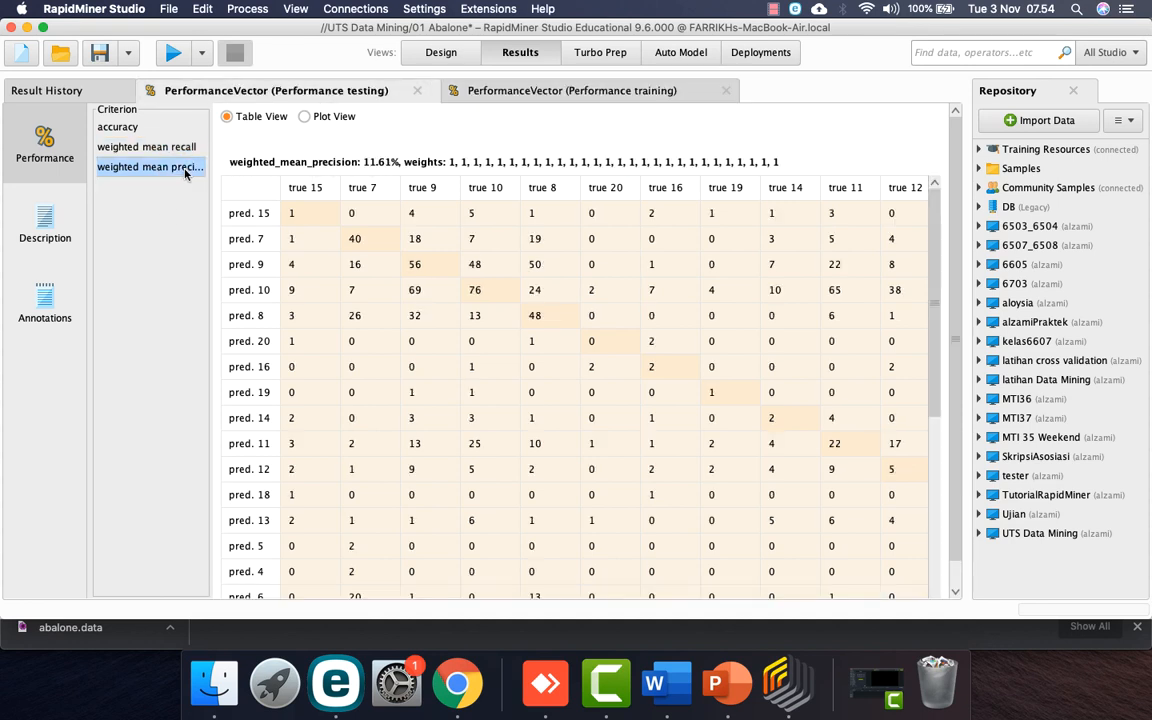
{"action": "left_click", "coordinate": [527, 90]}
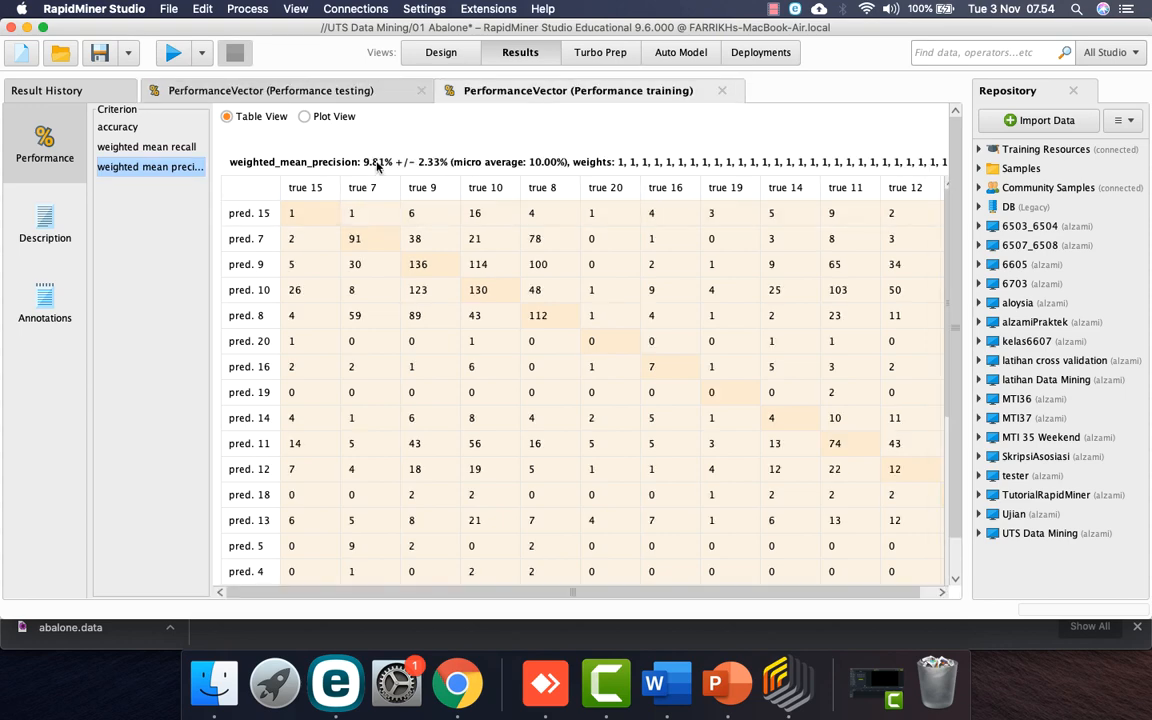
{"action": "left_click", "coordinate": [340, 89]}
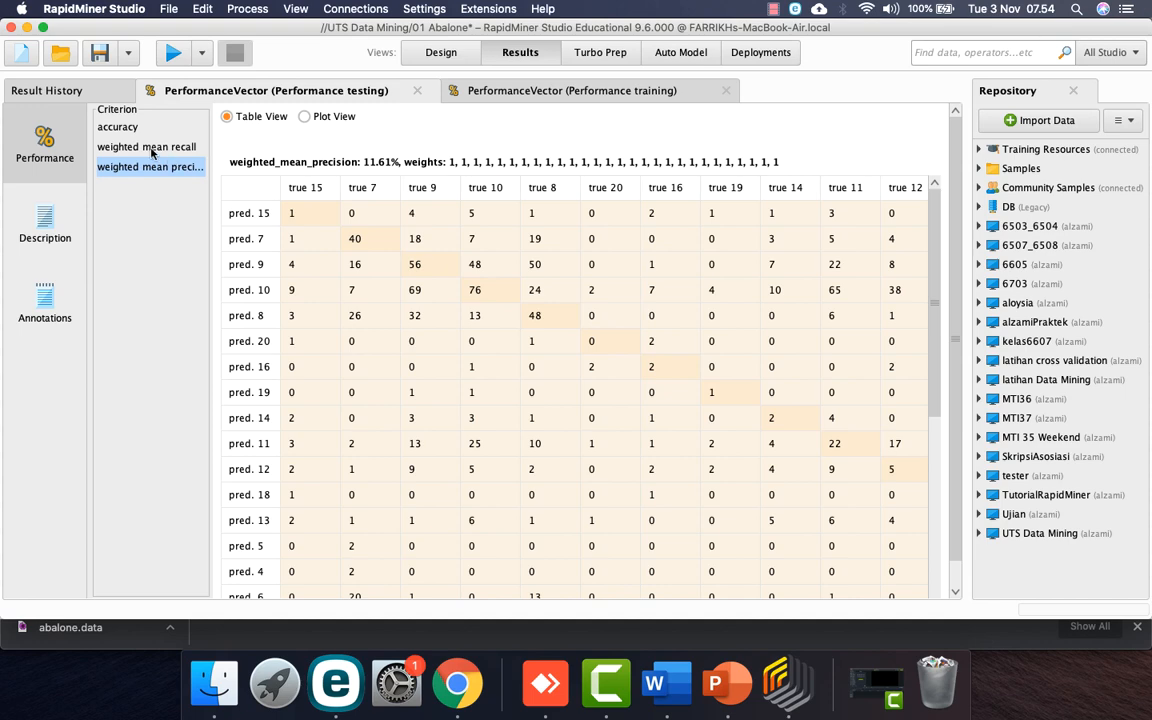
{"action": "left_click", "coordinate": [442, 52]}
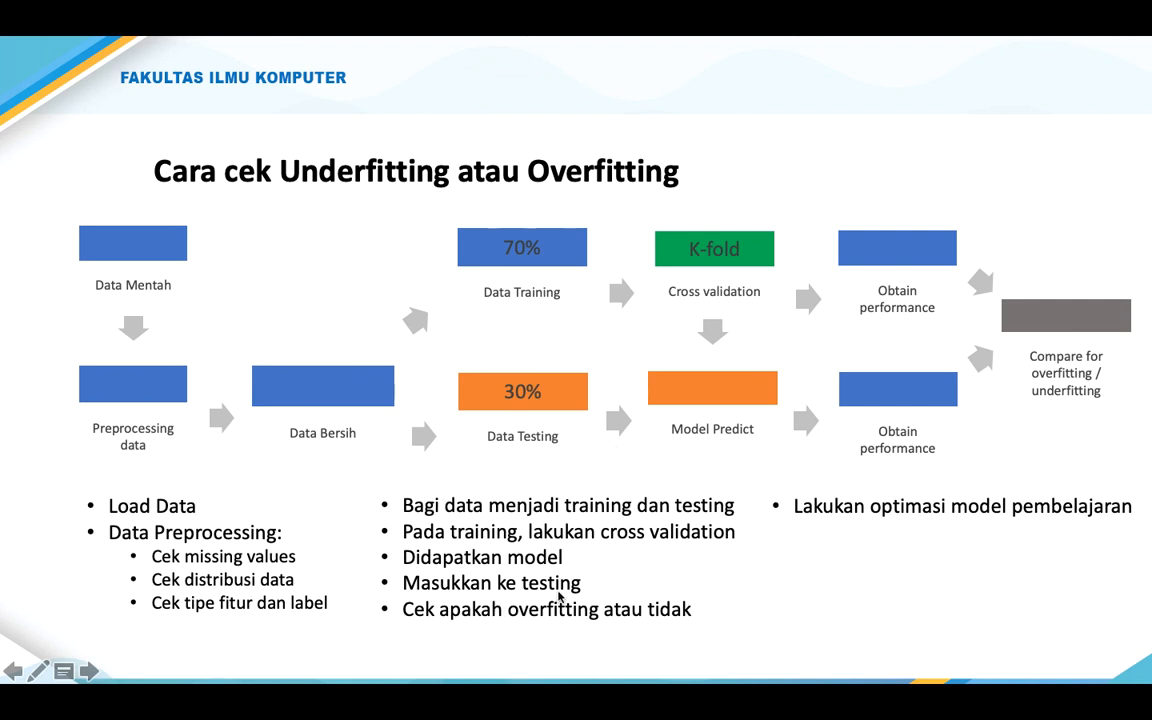
Step: Step forward a slide and back to the overfitting slide, then switch to RapidMiner
{"action": "key", "text": "Right"}
{"action": "key", "text": "Left"}
{"action": "key", "text": "ctrl+Left"}
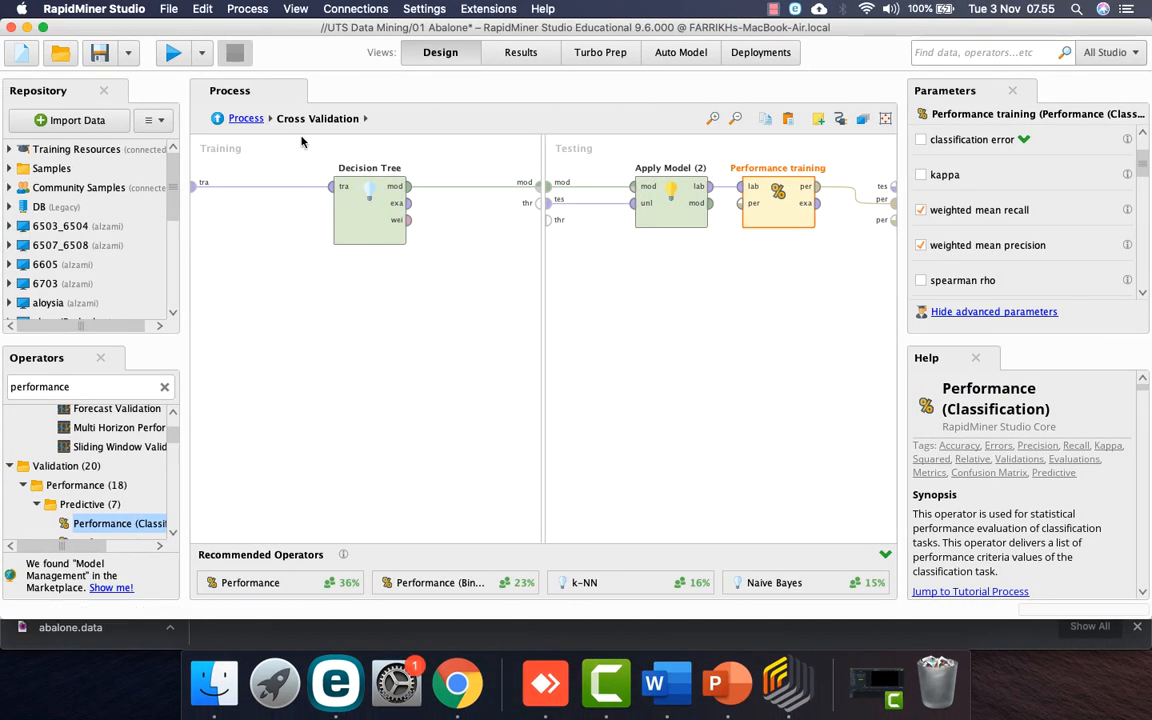
Step: Verify the Decision Tree inside Cross Validation still uses information_gain, then return to the top-level process
{"action": "left_click", "coordinate": [245, 118]}
{"action": "double_click", "coordinate": [595, 219]}
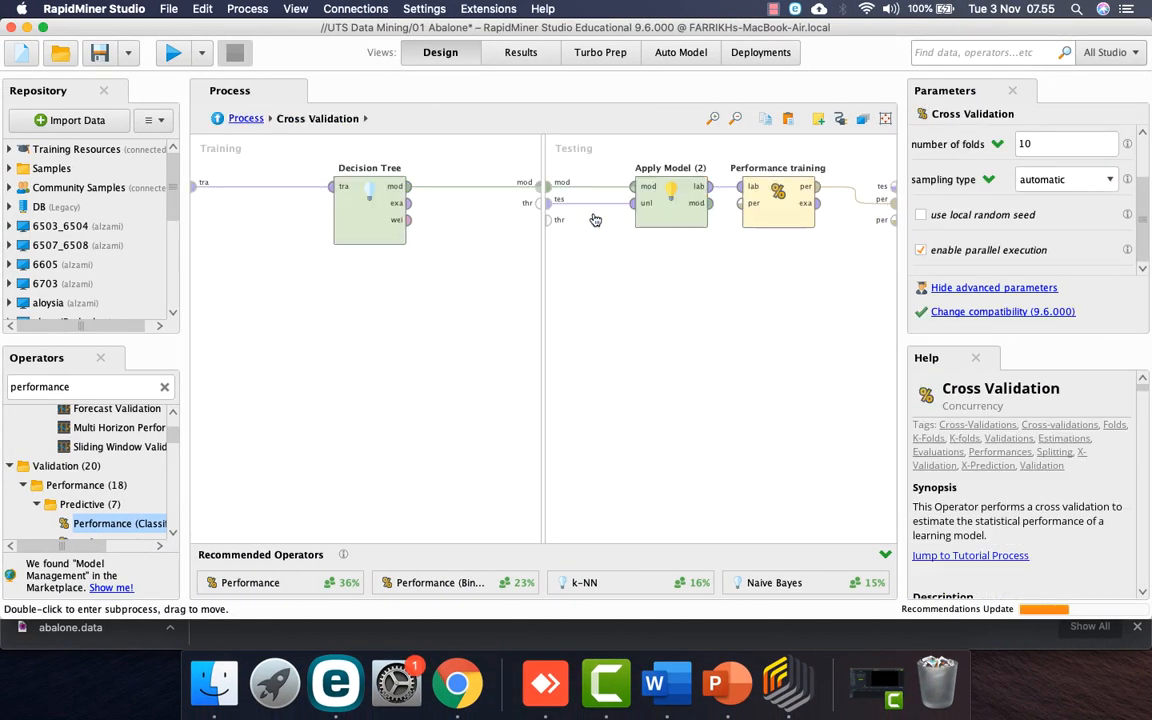
{"action": "left_click", "coordinate": [346, 196]}
{"action": "left_click", "coordinate": [1070, 140]}
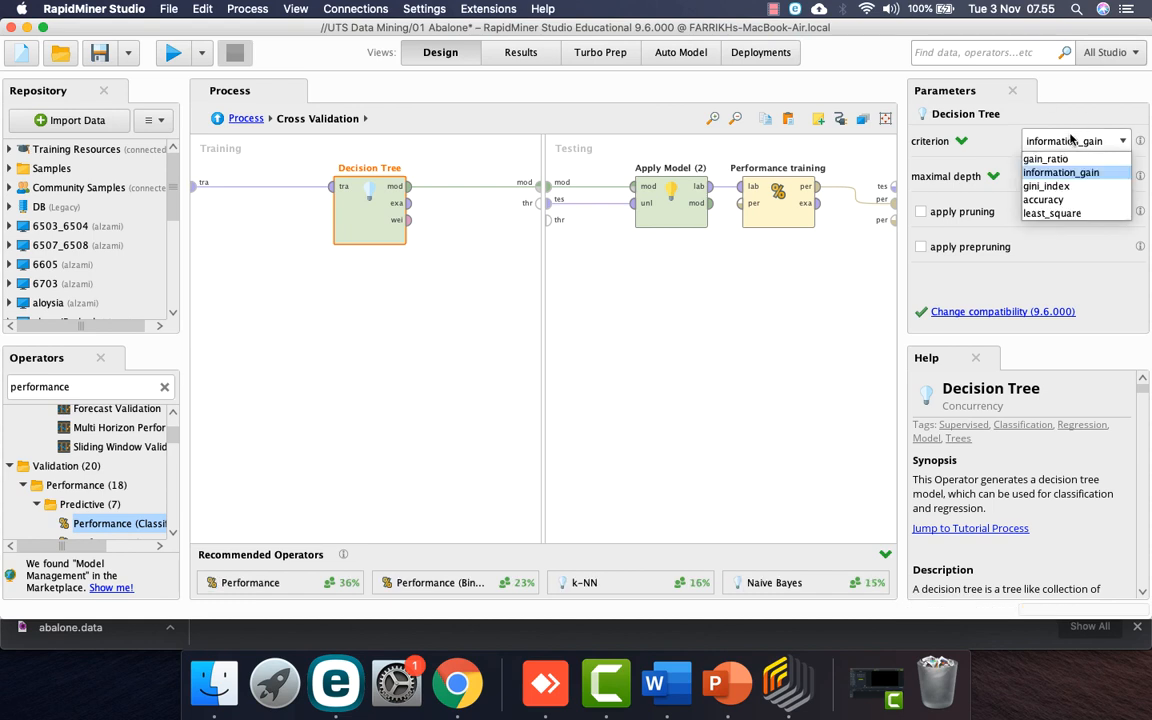
{"action": "left_click", "coordinate": [1067, 280]}
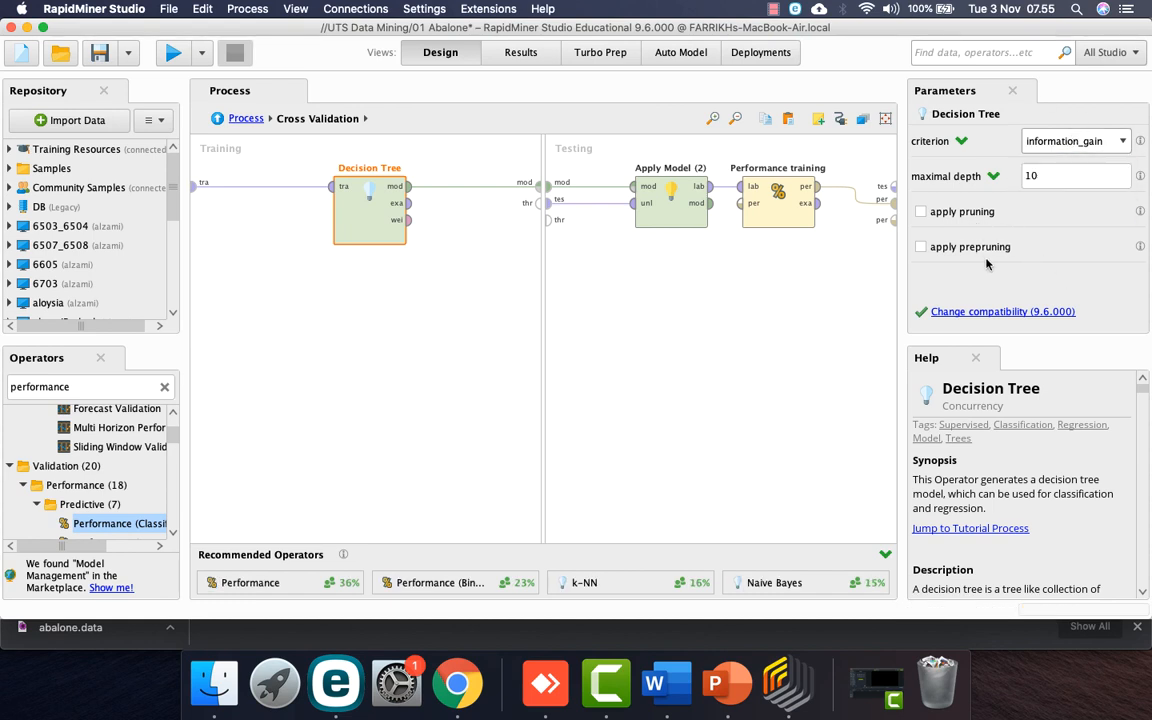
{"action": "left_click", "coordinate": [246, 119]}
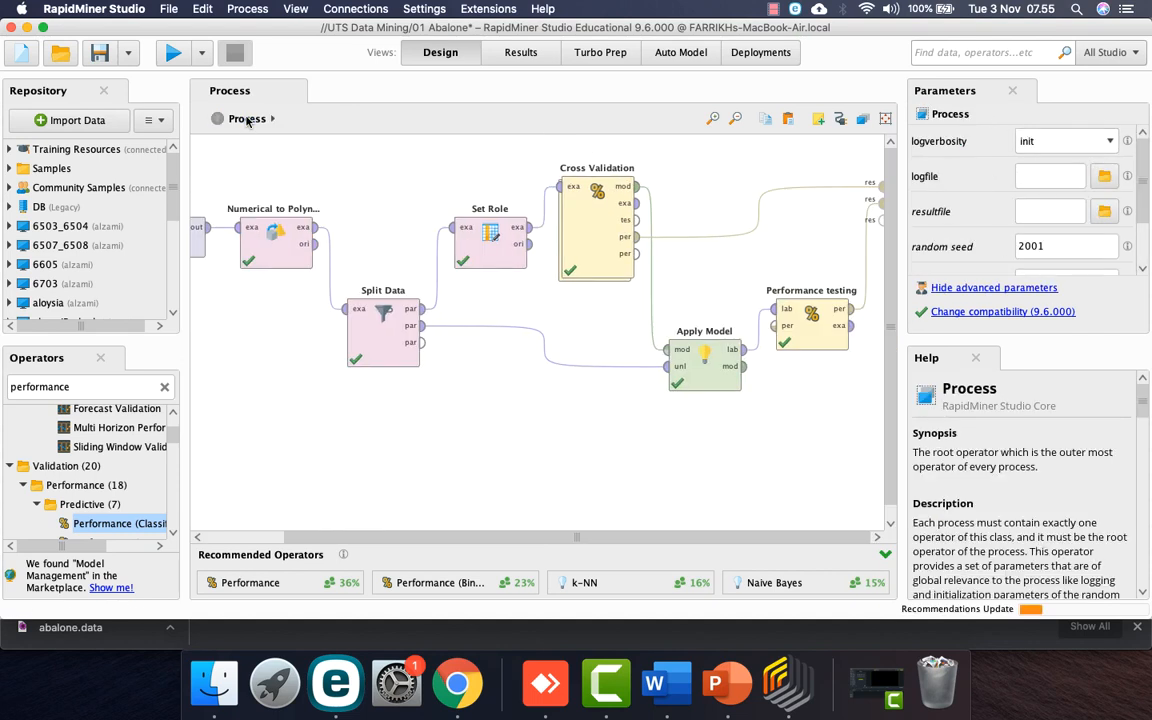
Step: Search operators for 'opti' and add Optimize Parameters (Grid) to the process
{"action": "double_click", "coordinate": [113, 388]}
{"action": "type", "text": "optim"}
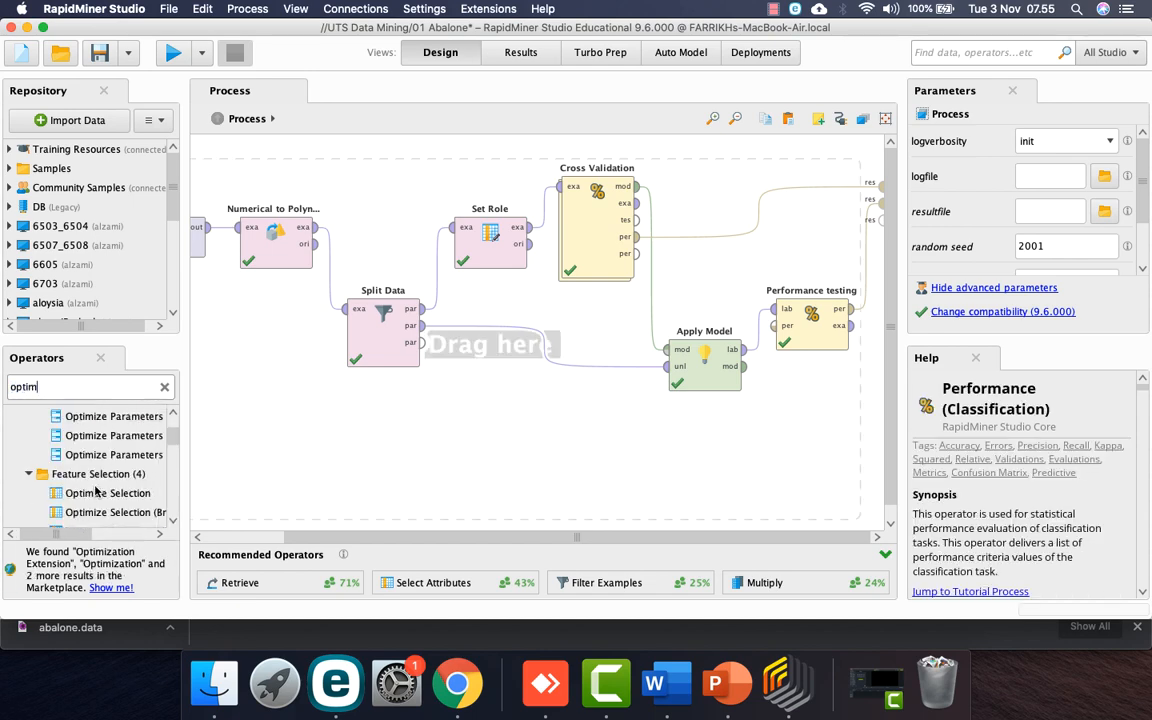
{"action": "scroll", "coordinate": [114, 488], "scroll_direction": "up", "scroll_amount": 3}
{"action": "scroll", "coordinate": [96, 490], "scroll_direction": "right", "scroll_amount": 3}
{"action": "left_click_drag", "start_coordinate": [80, 478], "coordinate": [578, 446]}
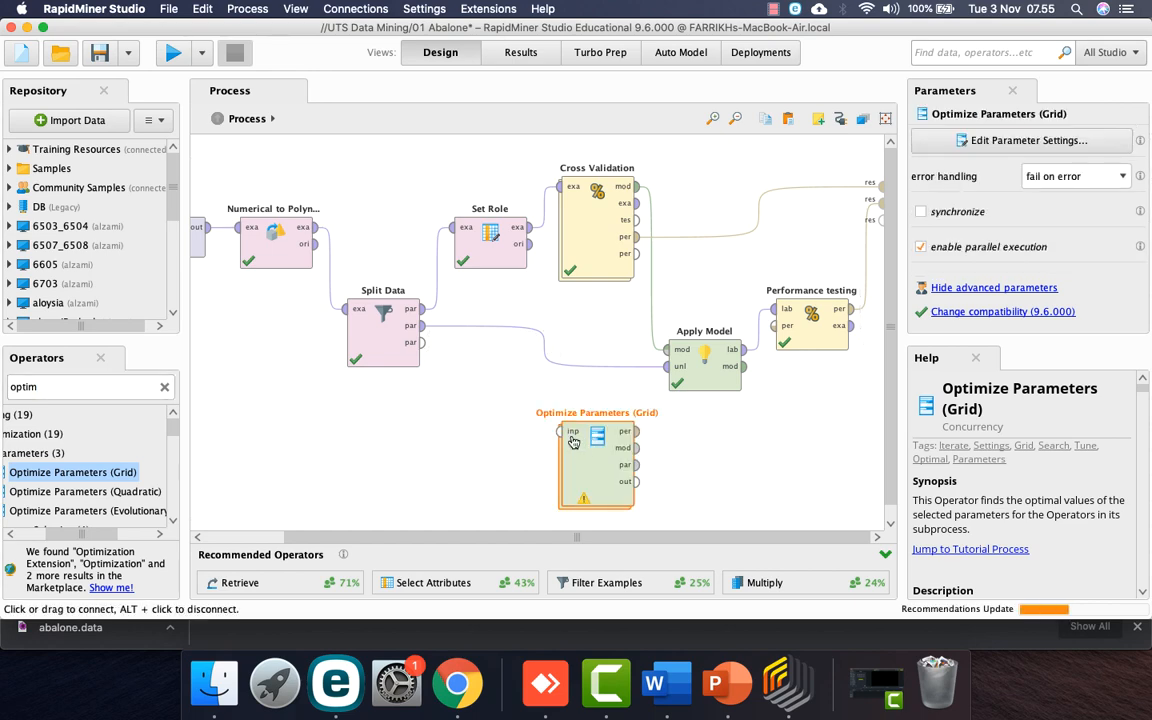
Step: Cut Cross Validation out and move Optimize Parameters (Grid) into its place
{"action": "left_click", "coordinate": [599, 226]}
{"action": "right_click", "coordinate": [599, 226]}
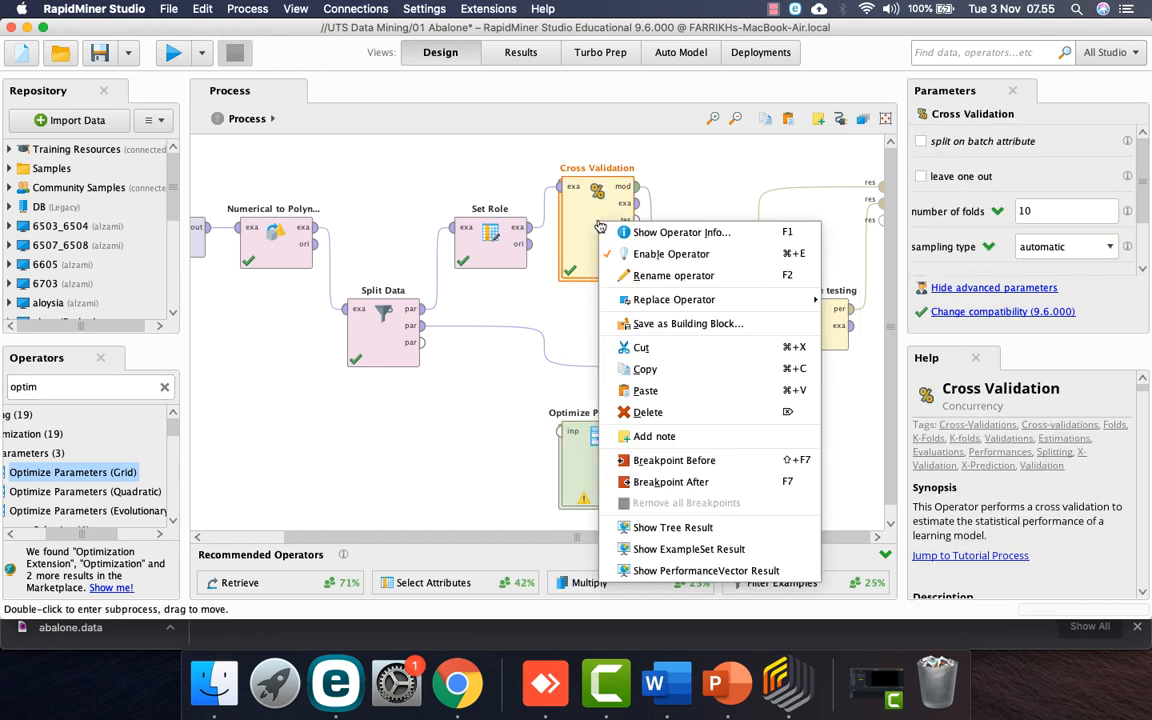
{"action": "left_click", "coordinate": [645, 347]}
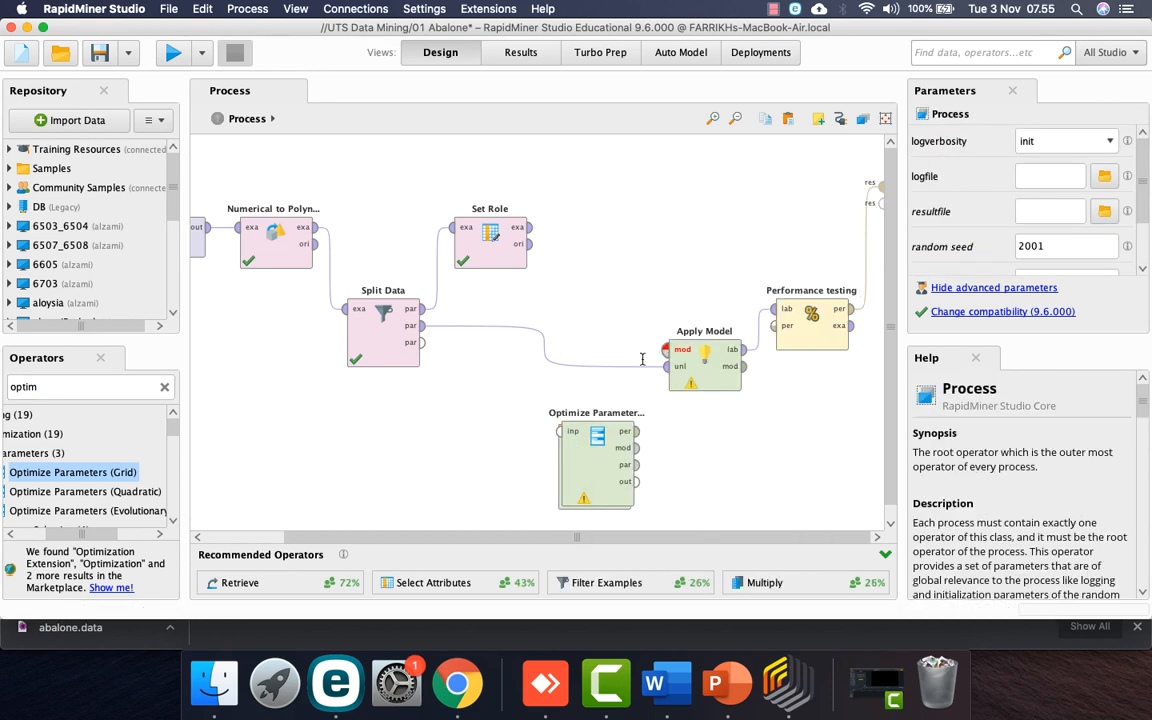
{"action": "left_click_drag", "start_coordinate": [622, 477], "coordinate": [622, 232]}
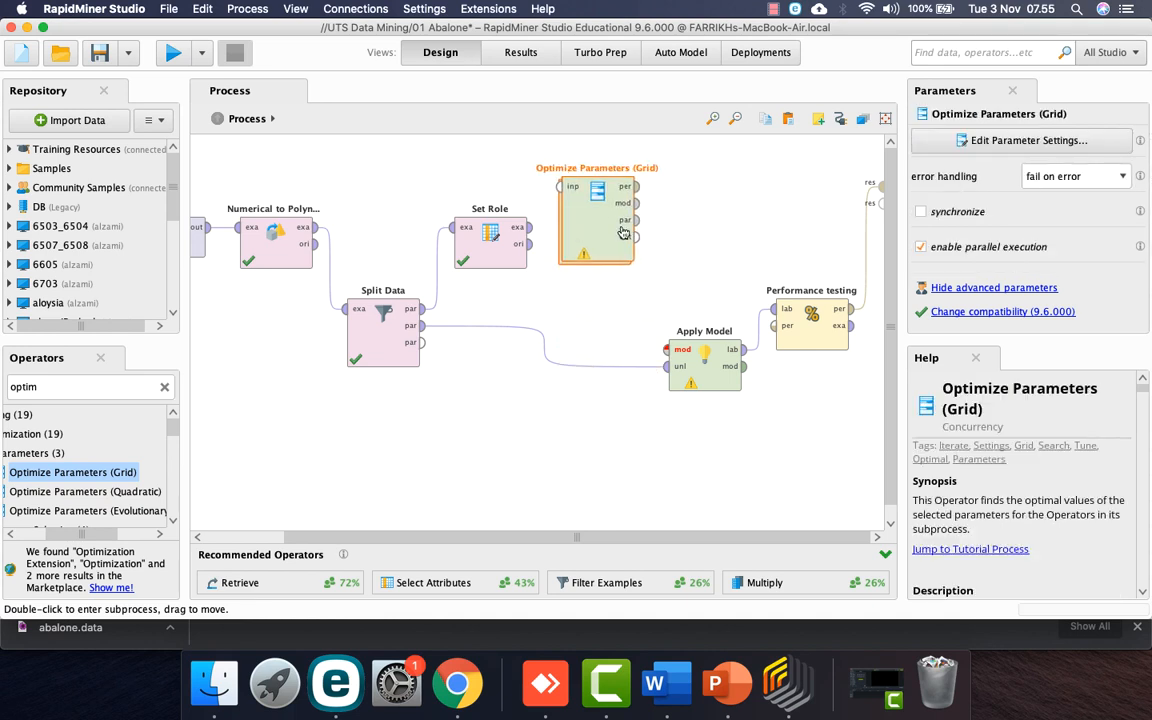
Step: Wire Set Role into Optimize Parameters, its model to Apply Model and performance to results
{"action": "left_click", "coordinate": [528, 227]}
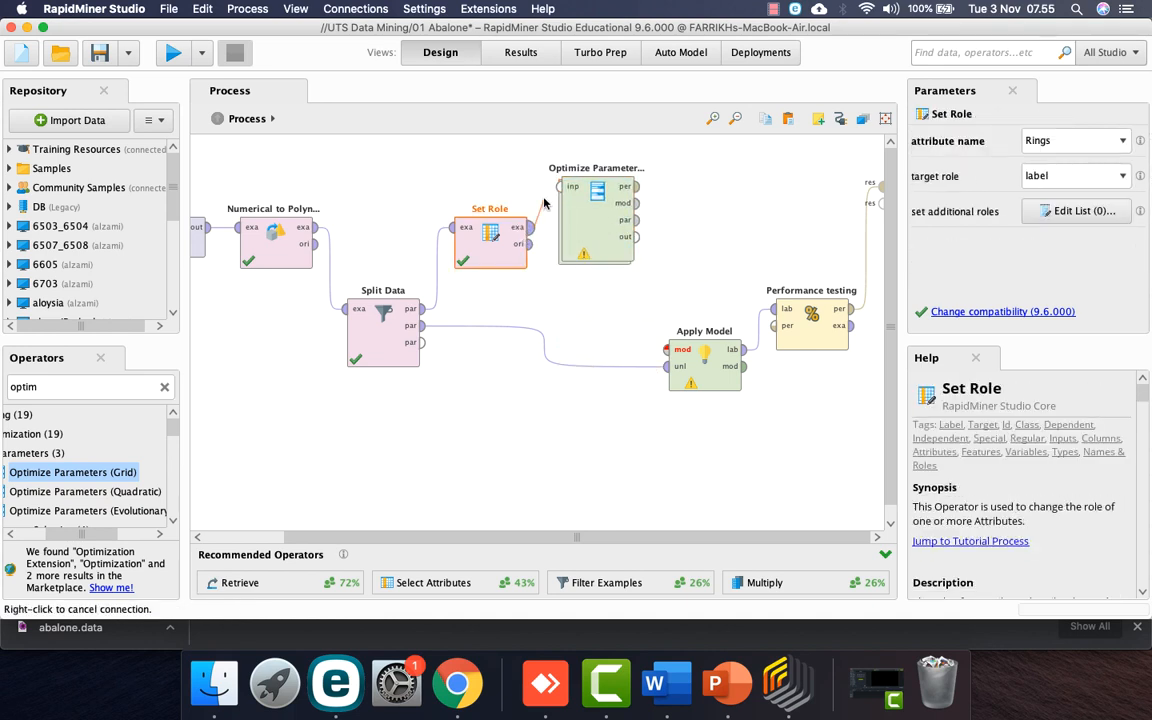
{"action": "left_click", "coordinate": [560, 186]}
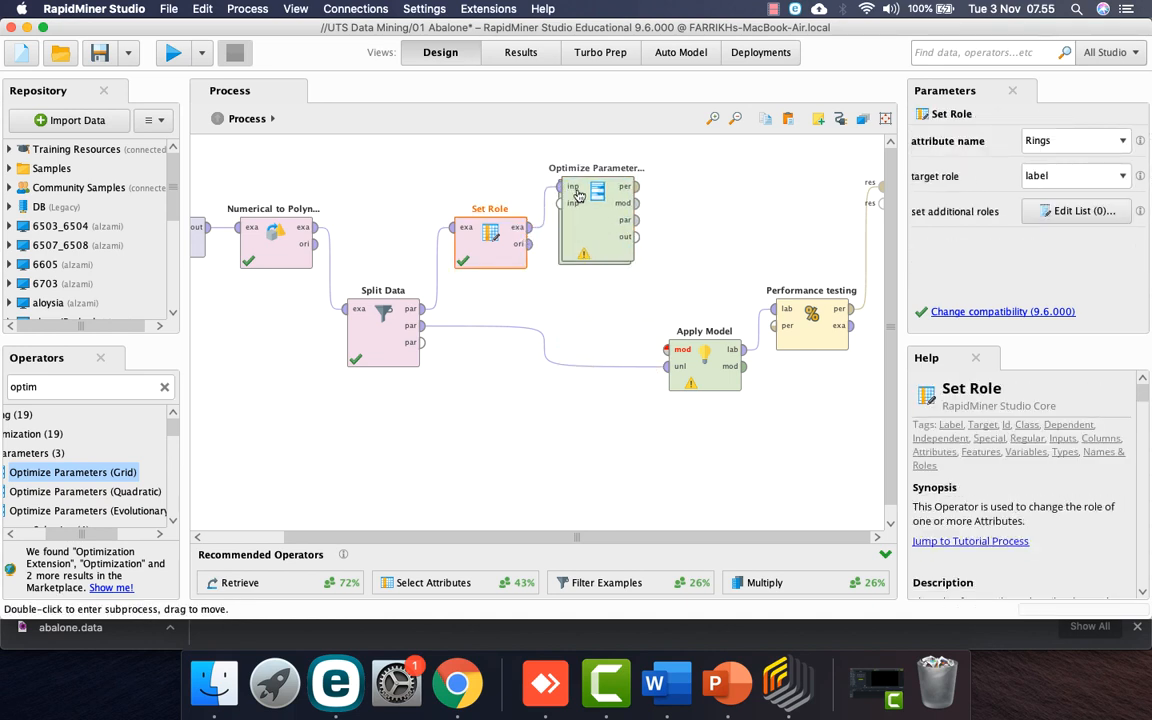
{"action": "left_click", "coordinate": [636, 203]}
{"action": "left_click", "coordinate": [666, 350]}
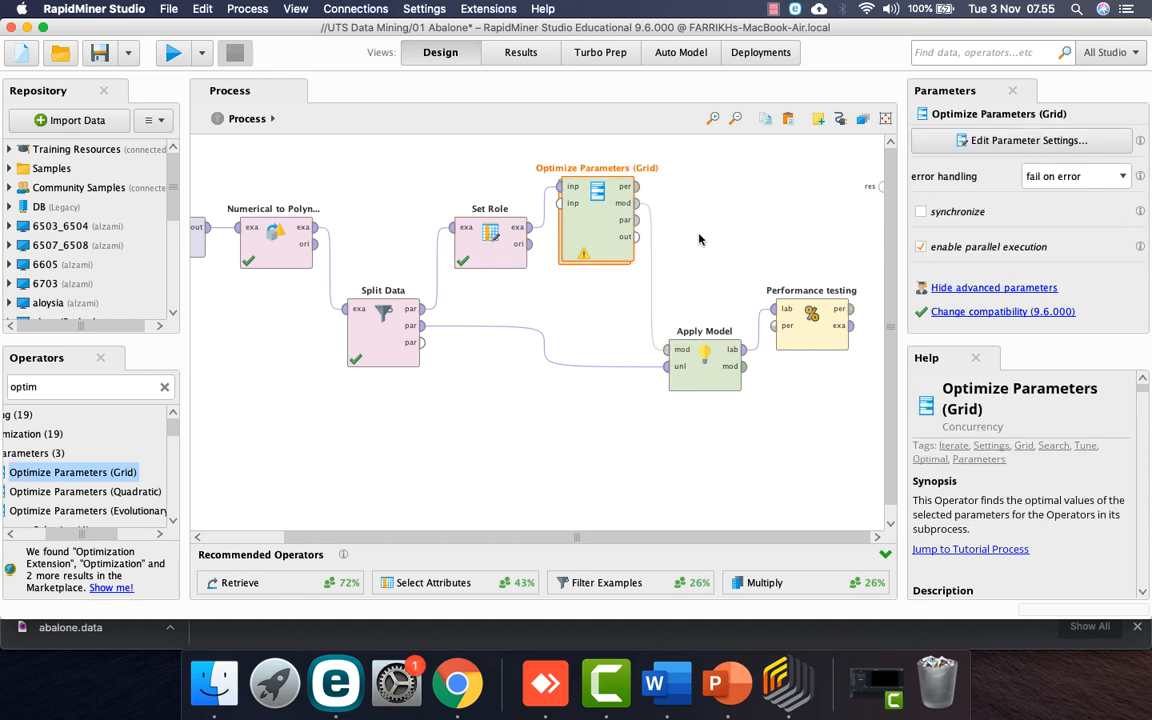
{"action": "left_click", "coordinate": [636, 186]}
{"action": "left_click", "coordinate": [881, 187]}
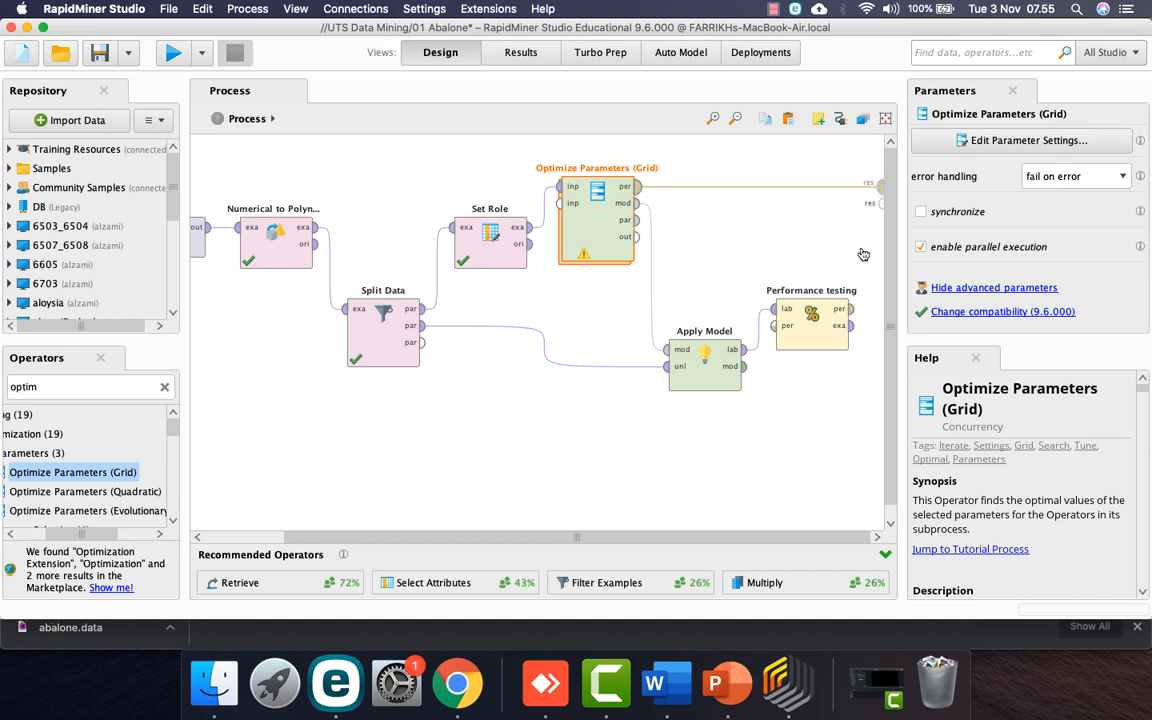
{"action": "left_click", "coordinate": [851, 309]}
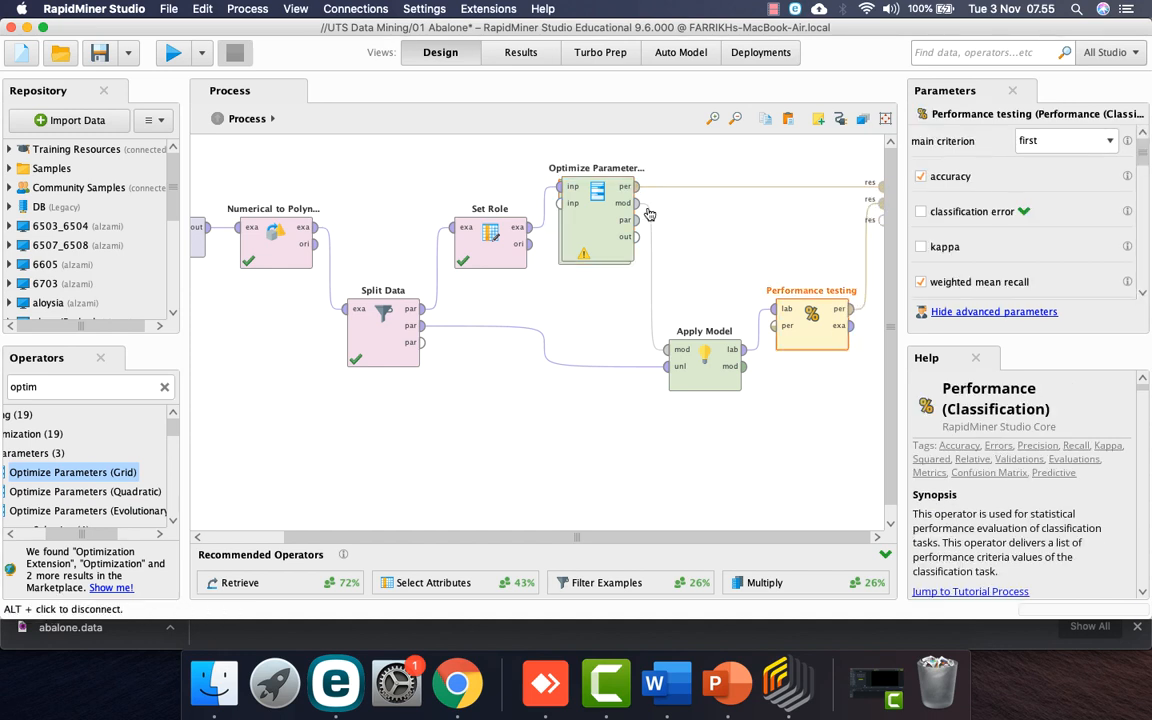
Step: Paste Cross Validation into the Optimize Parameters subprocess
{"action": "double_click", "coordinate": [596, 215]}
{"action": "right_click", "coordinate": [456, 257]}
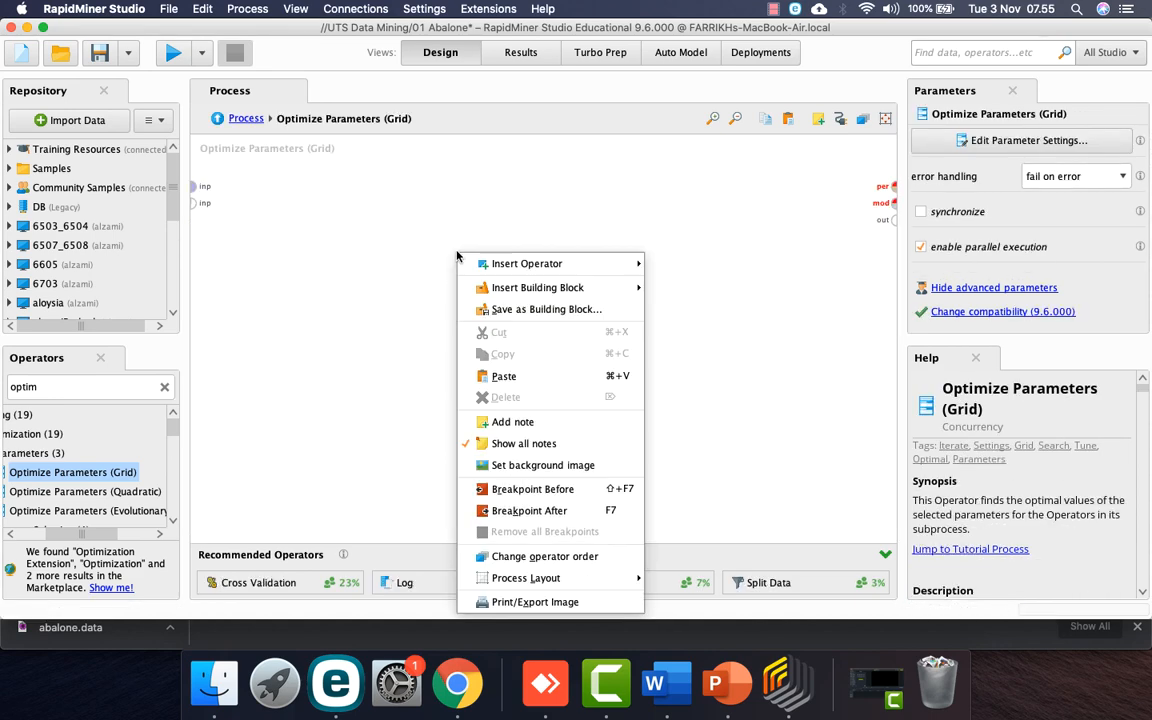
{"action": "left_click", "coordinate": [478, 377]}
{"action": "left_click_drag", "start_coordinate": [470, 306], "coordinate": [472, 225]}
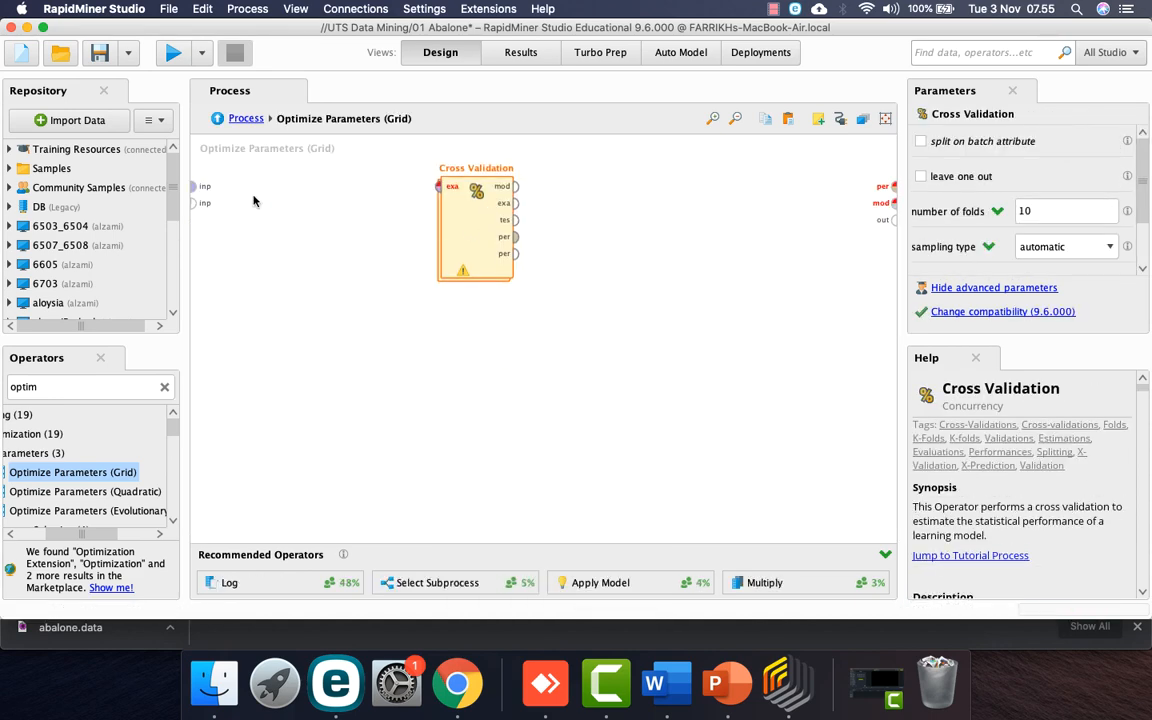
Step: Connect the subprocess input to Cross Validation and its model and performance to the outputs
{"action": "left_click", "coordinate": [194, 186]}
{"action": "left_click", "coordinate": [437, 188]}
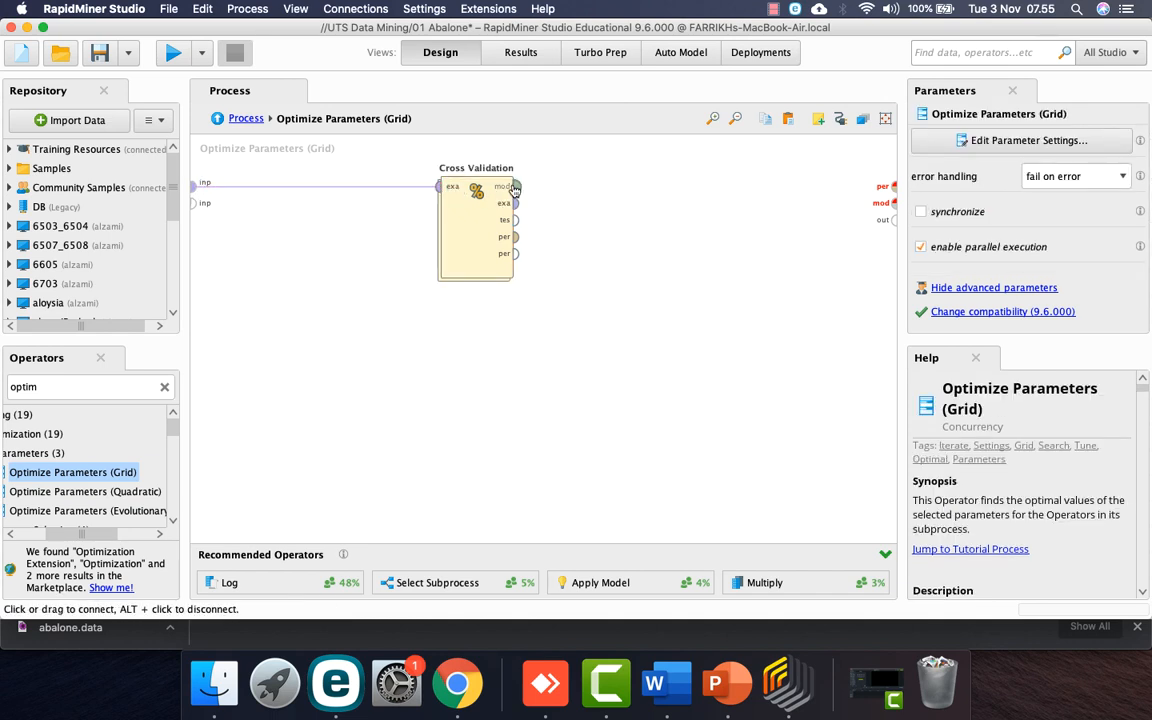
{"action": "left_click", "coordinate": [522, 188]}
{"action": "left_click", "coordinate": [890, 201]}
{"action": "left_click", "coordinate": [517, 239]}
{"action": "left_click", "coordinate": [882, 184]}
Step: Return to the top-level process and save it
{"action": "left_click", "coordinate": [245, 118]}
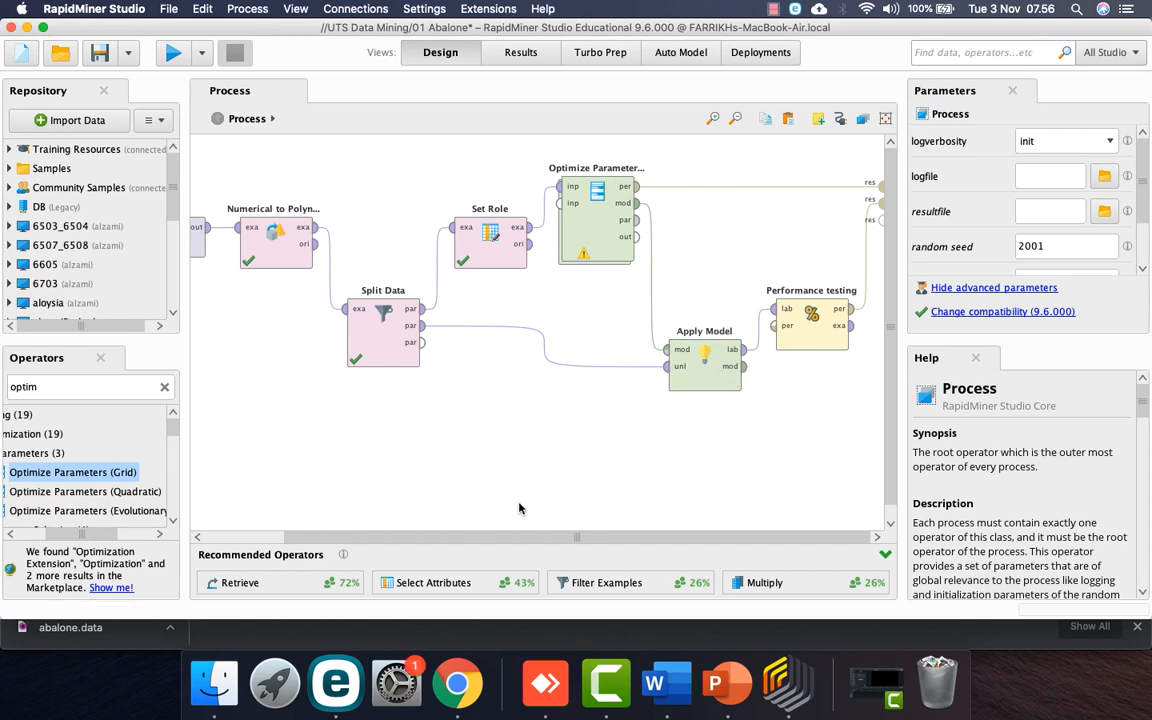
{"action": "left_click", "coordinate": [99, 52]}
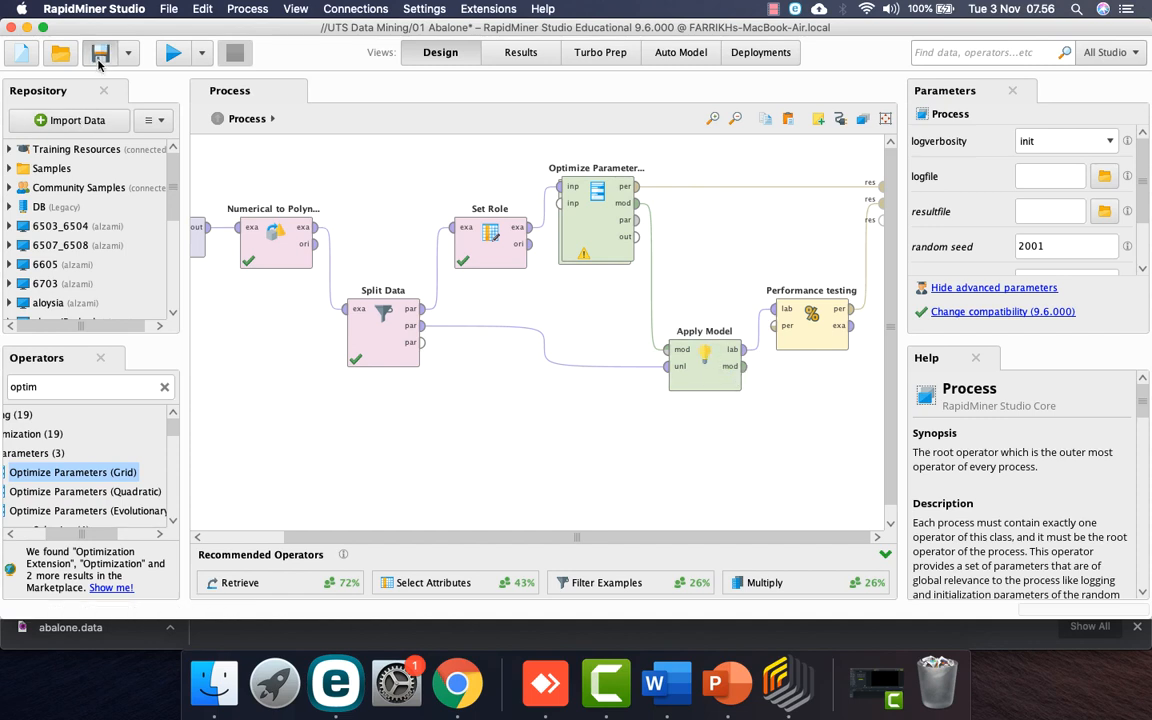
{"action": "left_click", "coordinate": [577, 232]}
Step: Add the Decision Tree criterion to the grid, excluding accuracy and least_square
{"action": "left_click", "coordinate": [968, 143]}
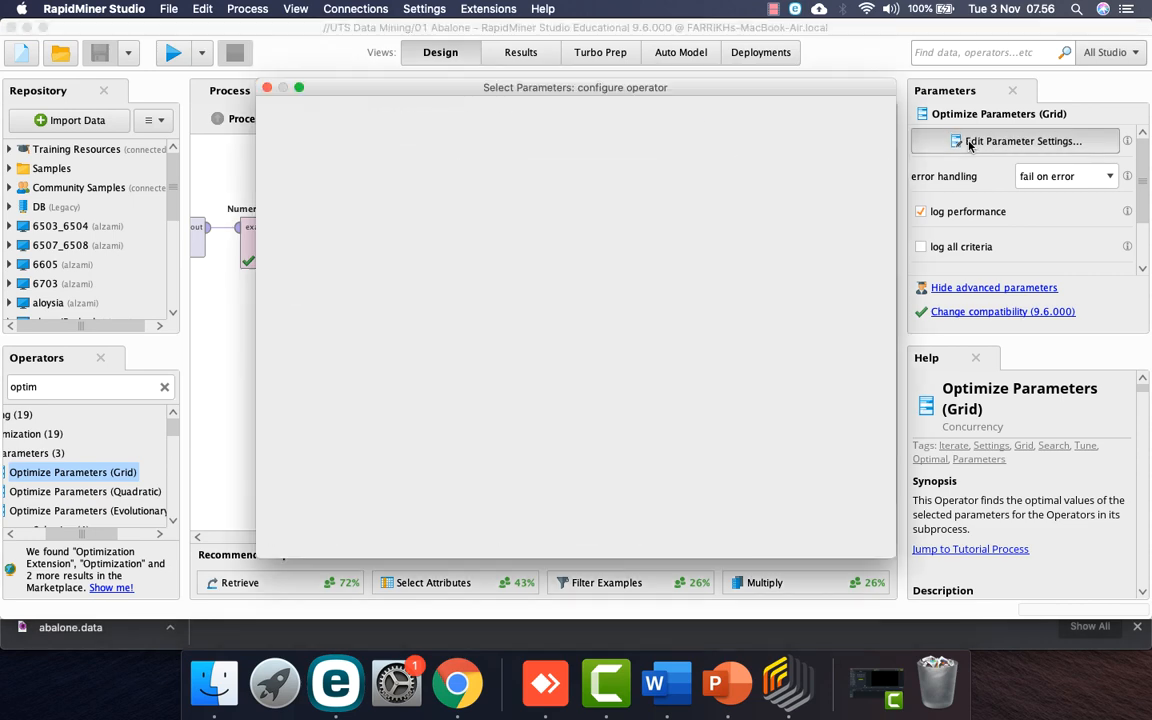
{"action": "left_click", "coordinate": [328, 192]}
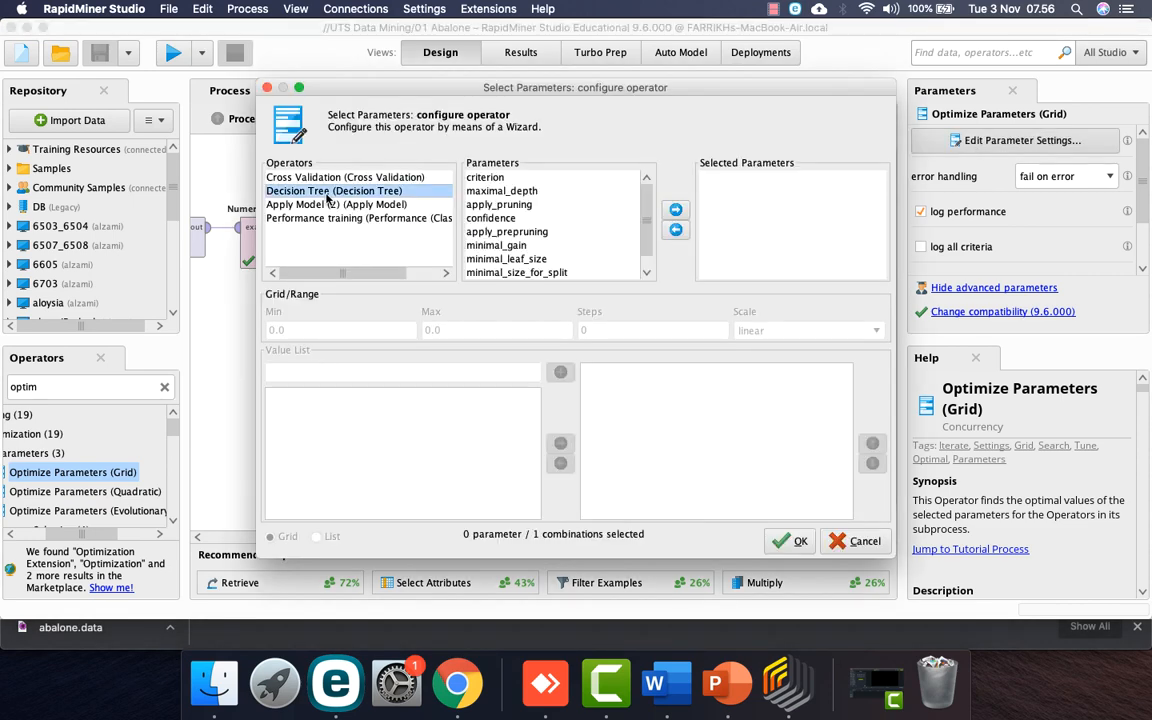
{"action": "left_click", "coordinate": [487, 178]}
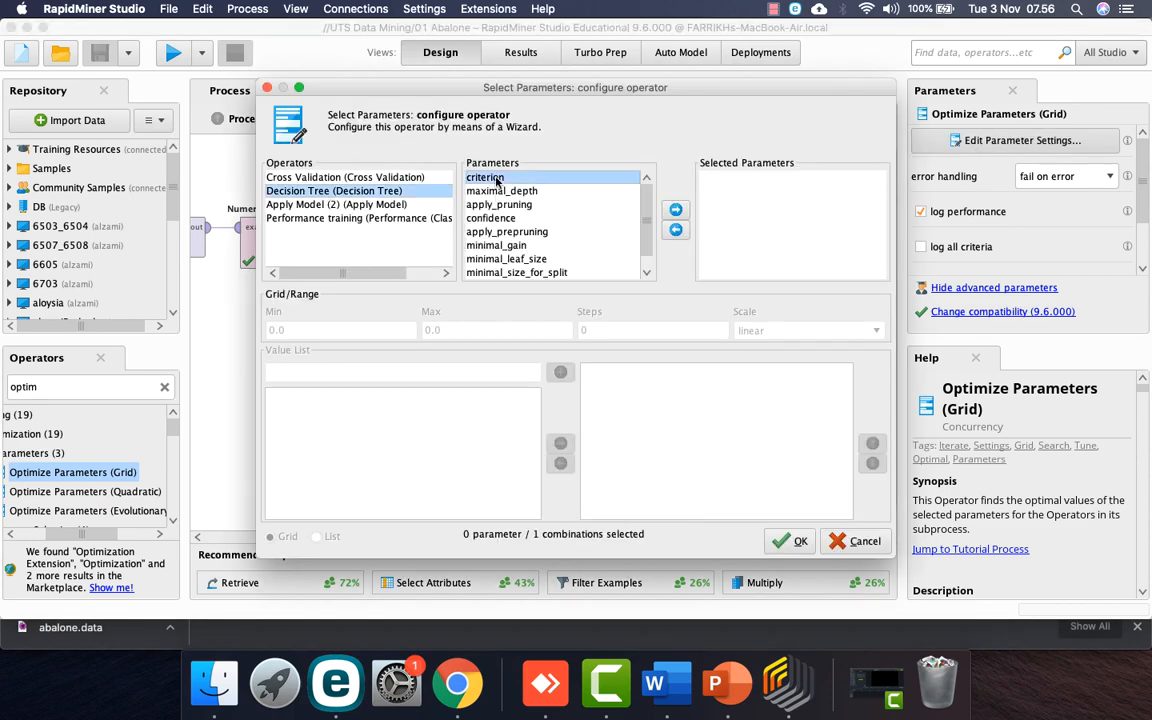
{"action": "left_click", "coordinate": [675, 209]}
{"action": "left_click", "coordinate": [610, 371]}
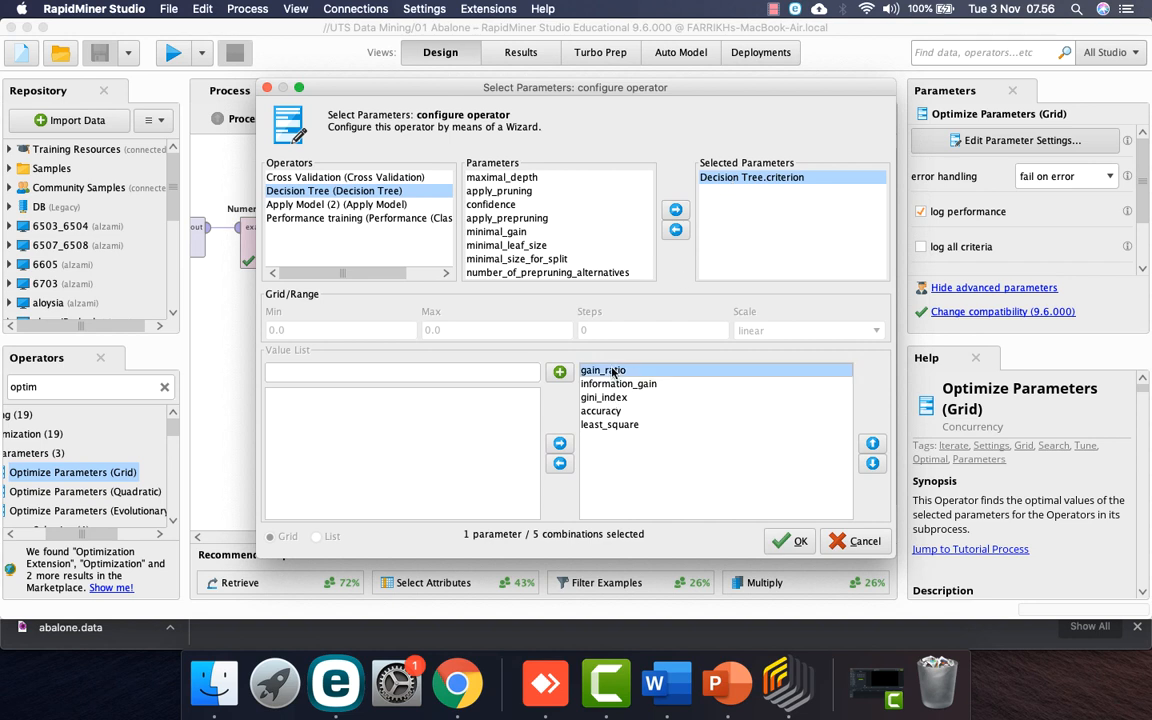
{"action": "left_click", "coordinate": [612, 384]}
{"action": "left_click", "coordinate": [615, 398]}
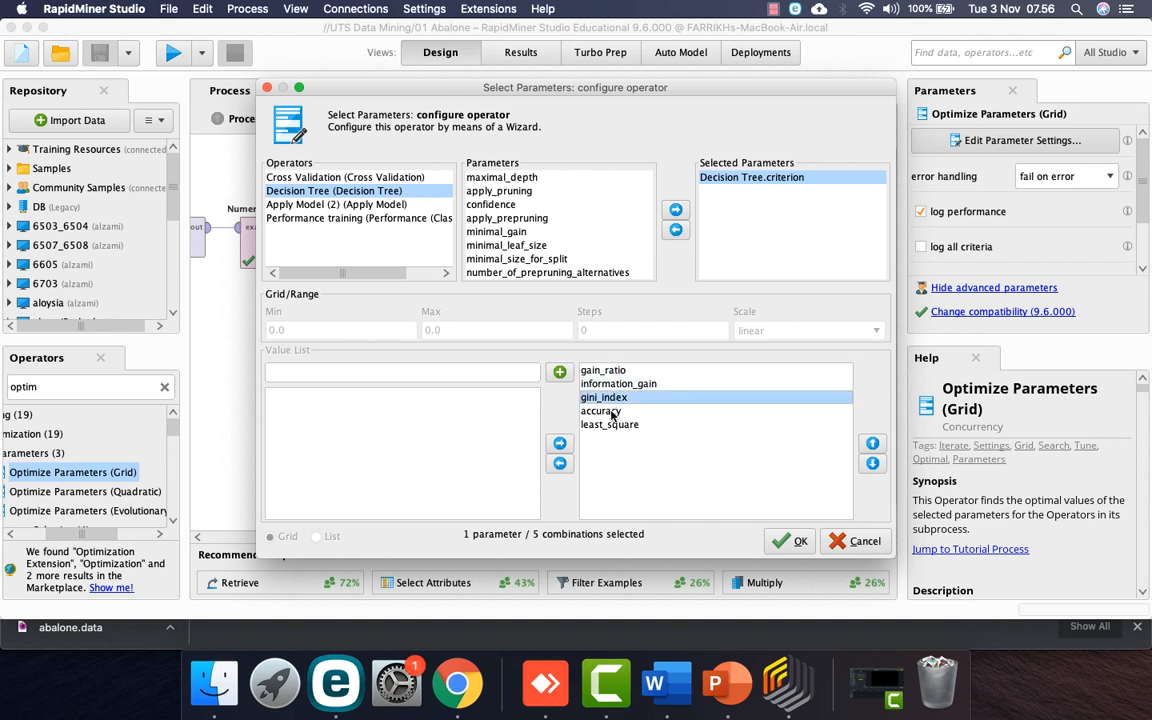
{"action": "left_click", "coordinate": [612, 412]}
{"action": "left_click", "coordinate": [612, 425]}
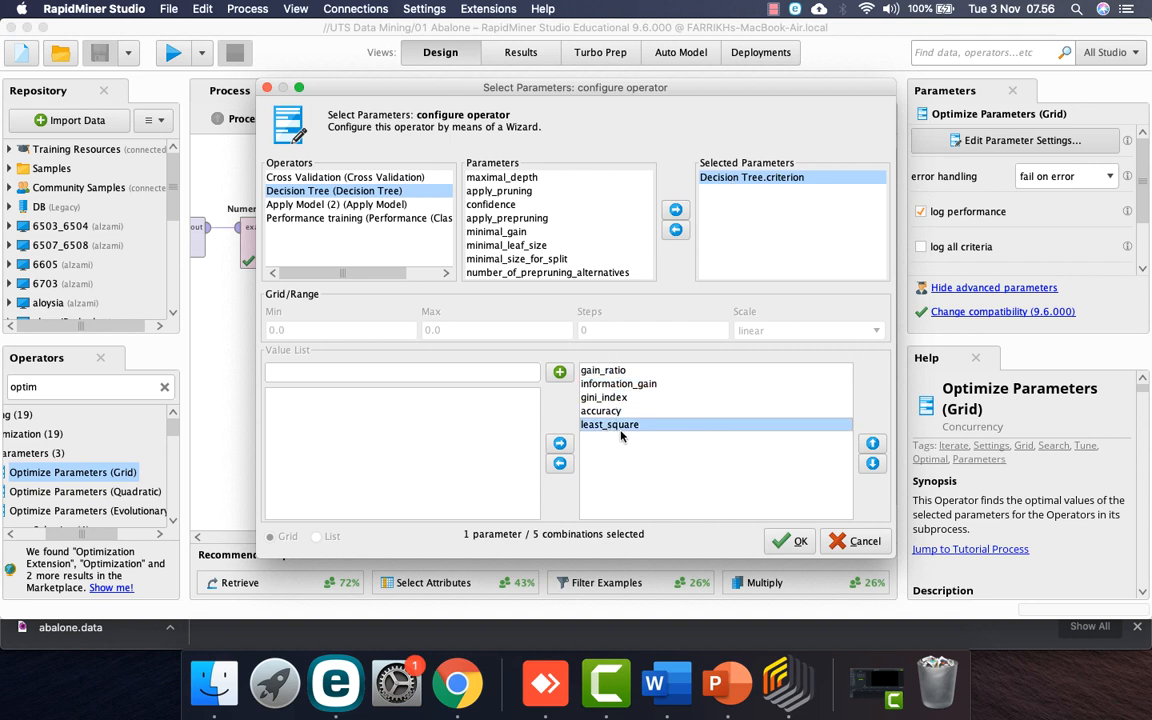
{"action": "left_click", "coordinate": [610, 413], "text": "shift"}
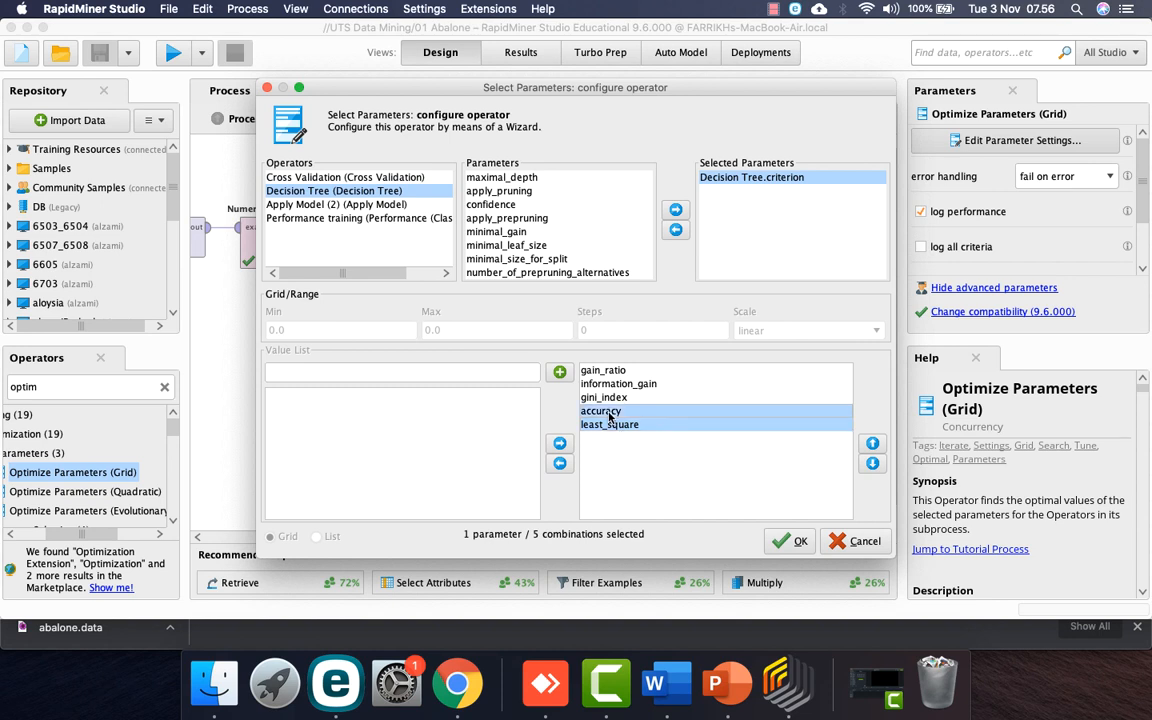
{"action": "left_click", "coordinate": [560, 464]}
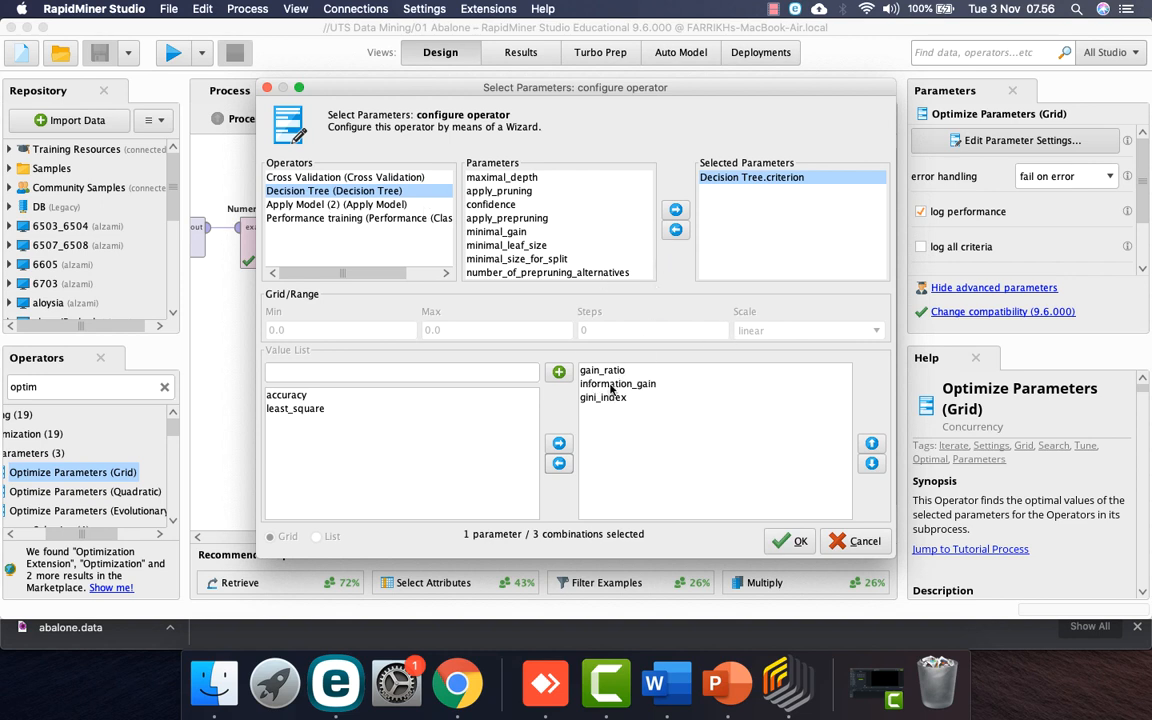
Step: Add maximal_depth, apply_pruning and apply_prepruning to the parameters to optimize
{"action": "left_click", "coordinate": [505, 177]}
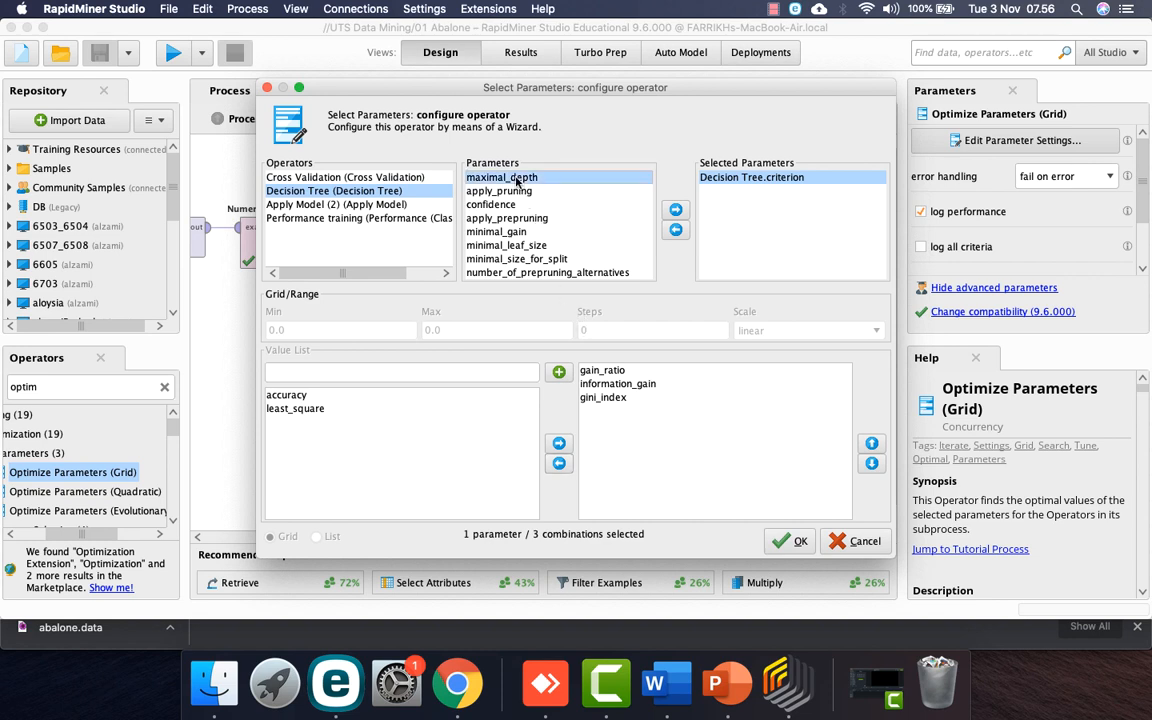
{"action": "left_click", "coordinate": [675, 209]}
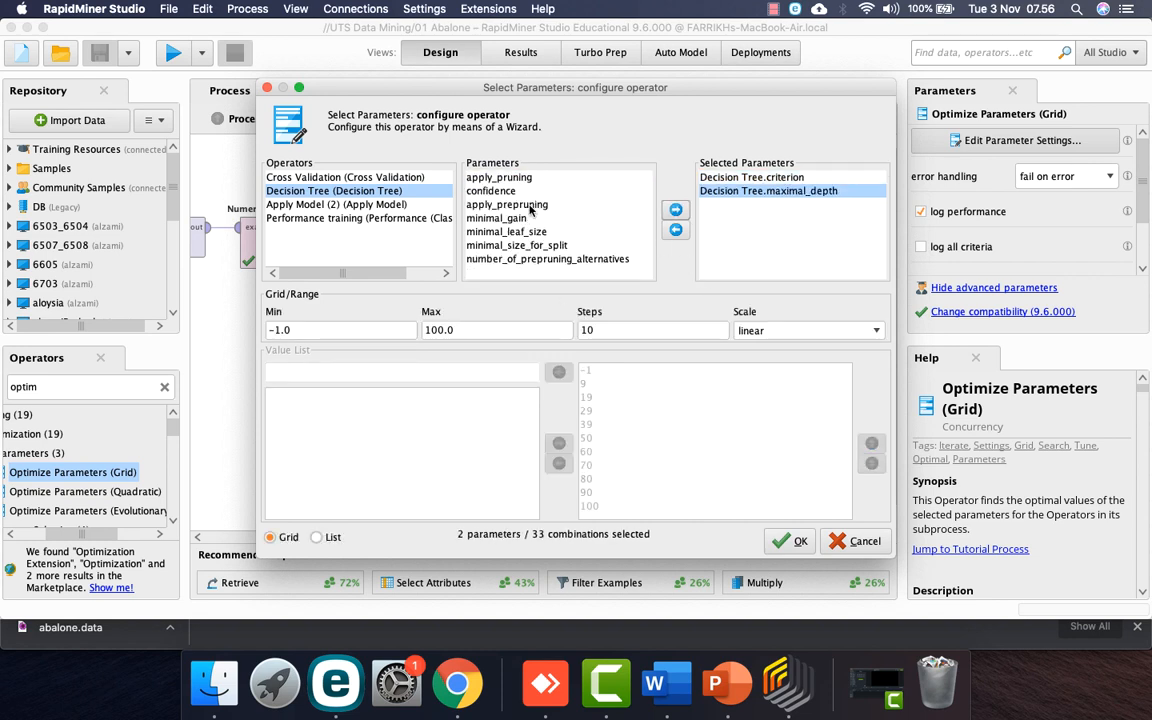
{"action": "left_click", "coordinate": [508, 178]}
{"action": "left_click", "coordinate": [675, 210]}
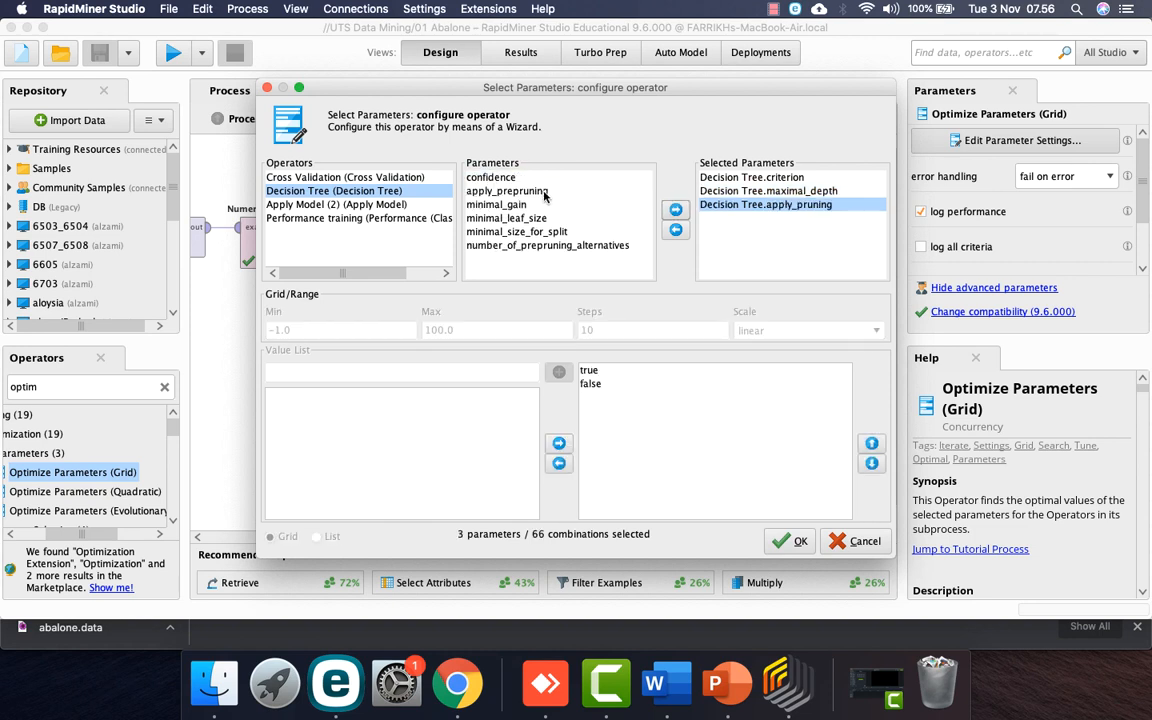
{"action": "left_click", "coordinate": [493, 188]}
{"action": "double_click", "coordinate": [618, 192]}
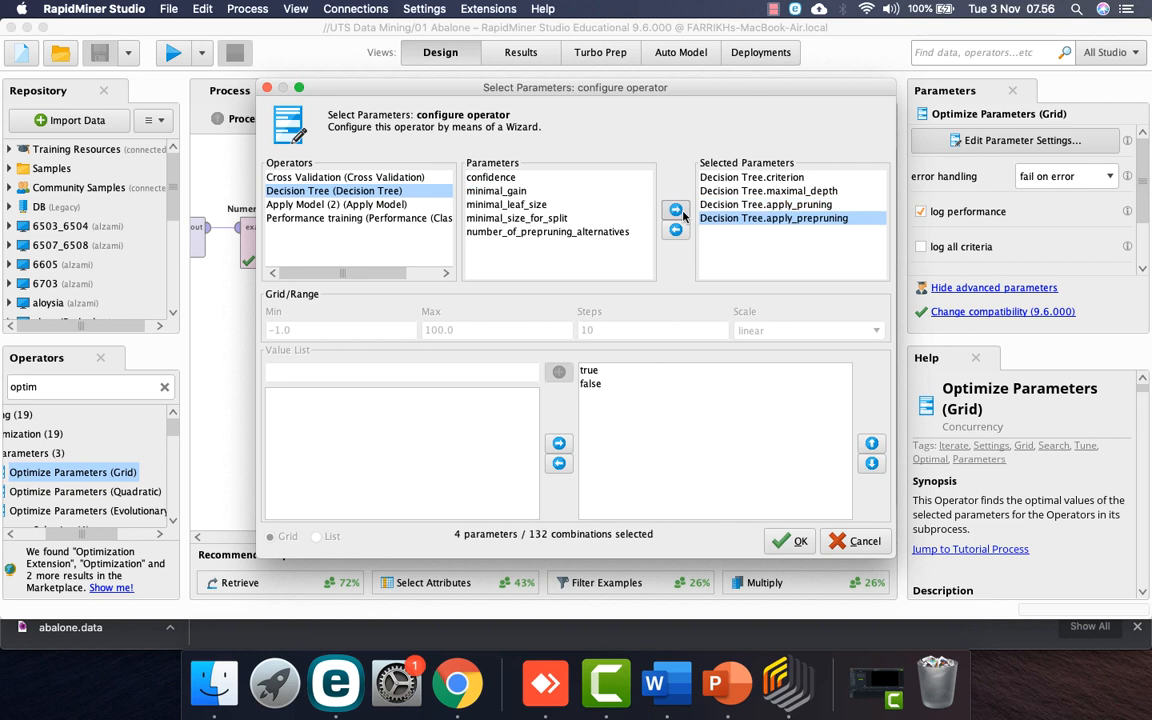
Step: Add Cross Validation's number_of_folds to the parameters to optimize
{"action": "left_click", "coordinate": [331, 205]}
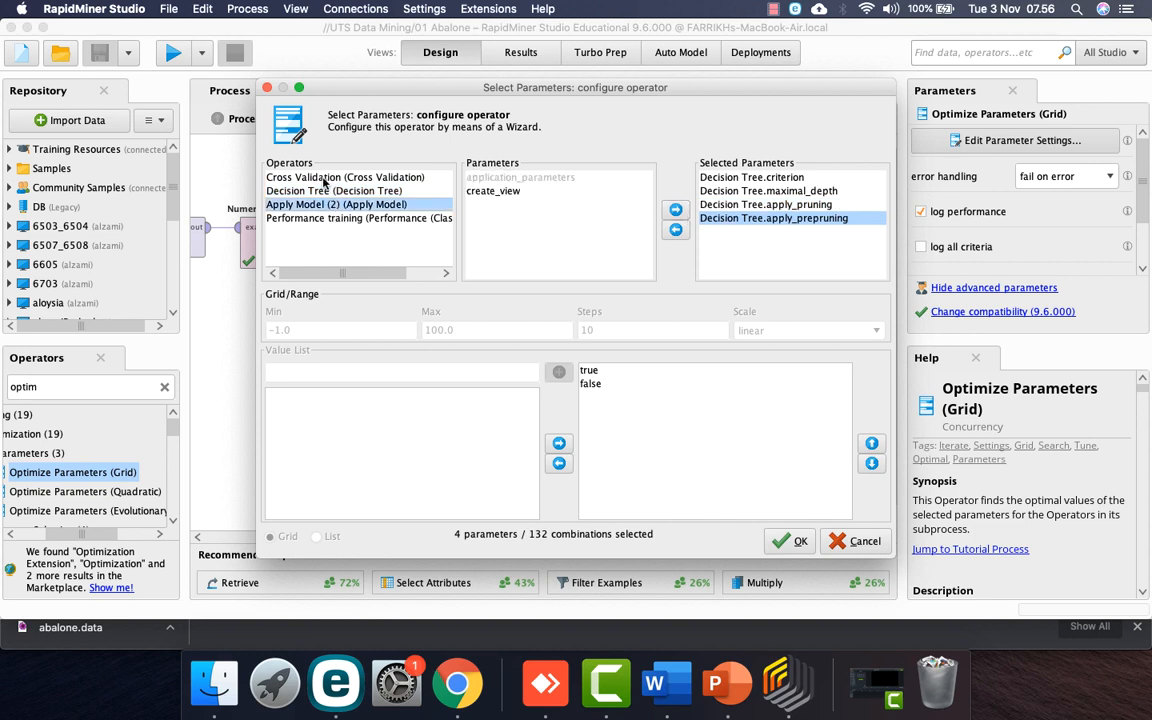
{"action": "left_click", "coordinate": [324, 178]}
{"action": "left_click", "coordinate": [349, 219]}
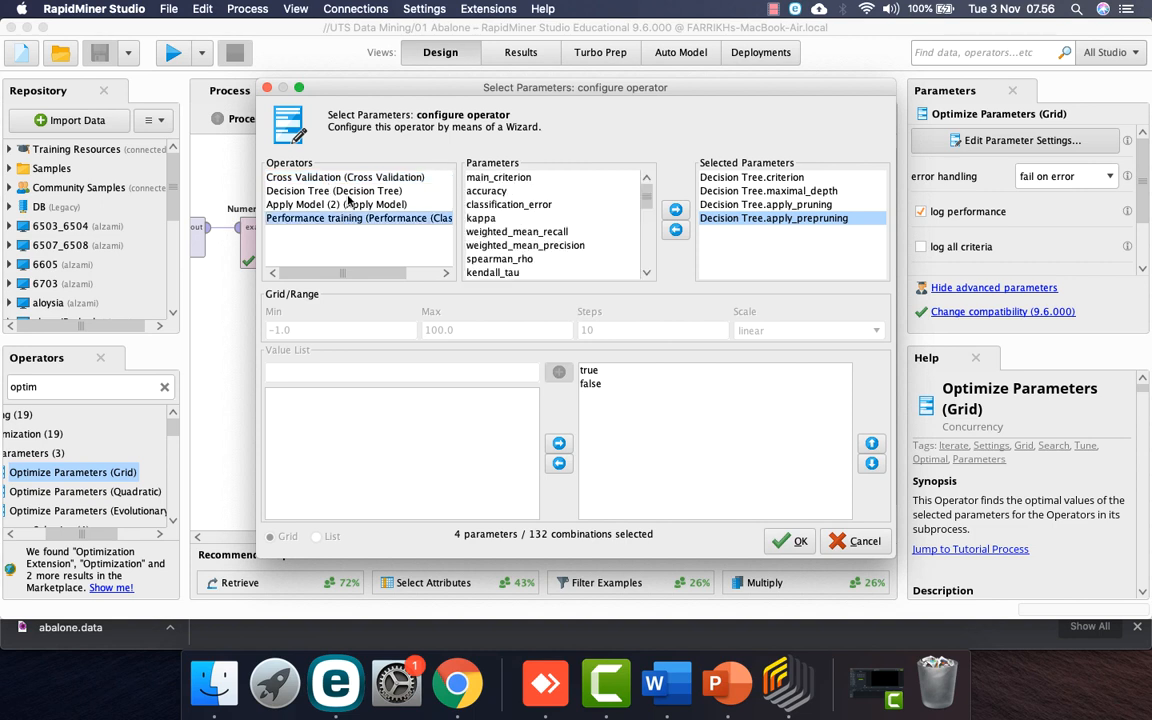
{"action": "left_click", "coordinate": [349, 179]}
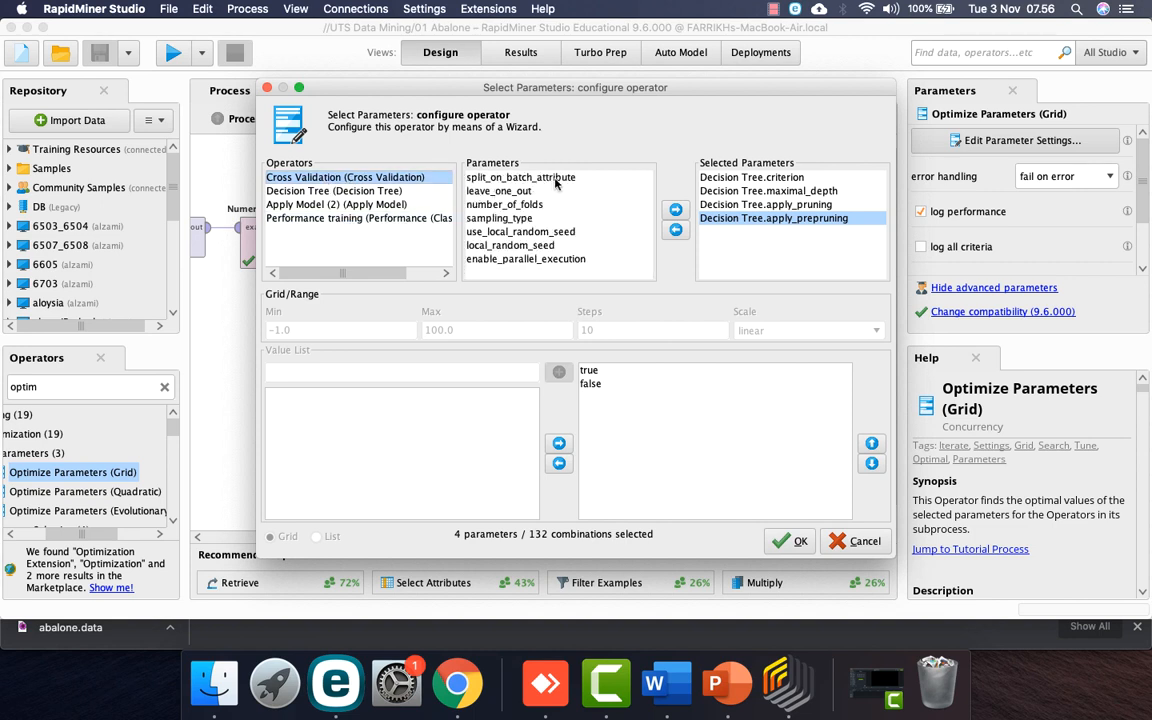
{"action": "left_click", "coordinate": [500, 204]}
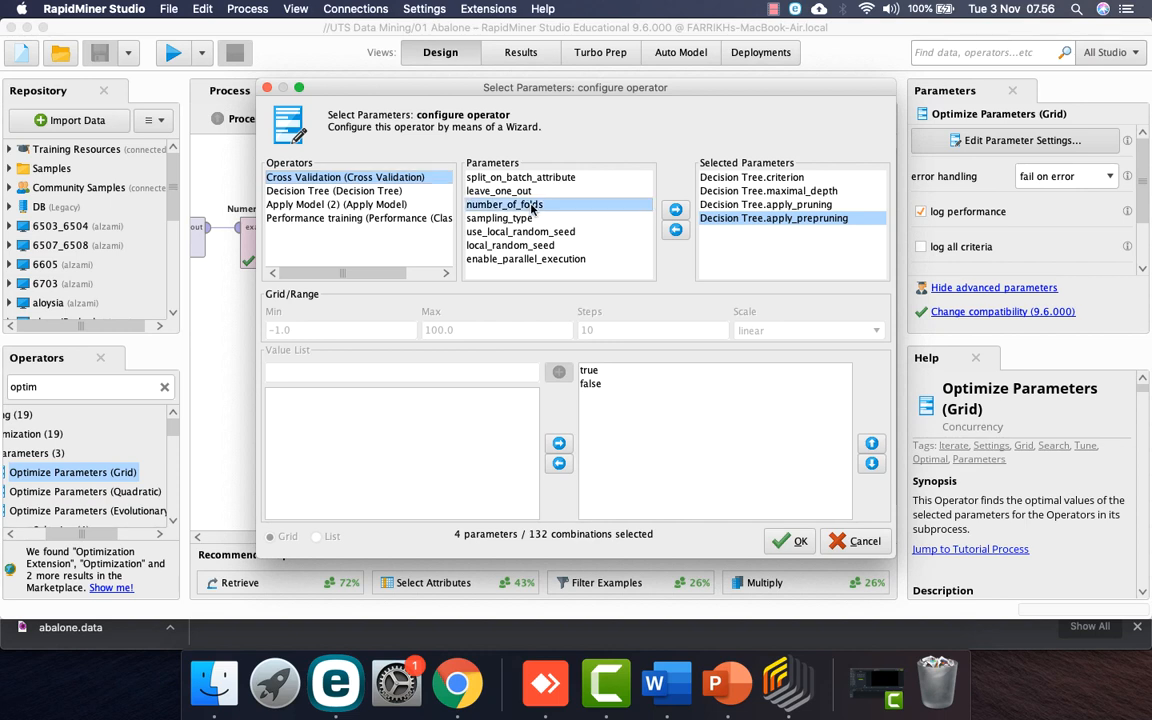
{"action": "left_click", "coordinate": [676, 210]}
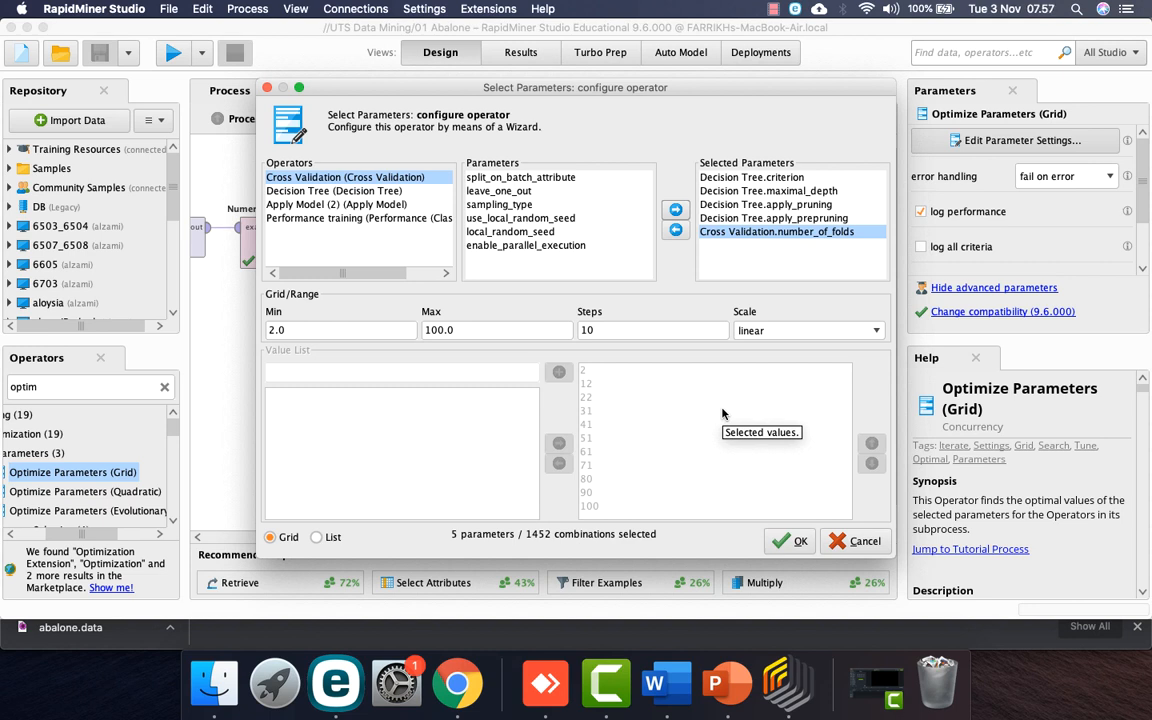
Step: Give number_of_folds a range of 3 to 10 in 4 steps and accept the grid
{"action": "left_click_drag", "start_coordinate": [303, 329], "coordinate": [228, 335]}
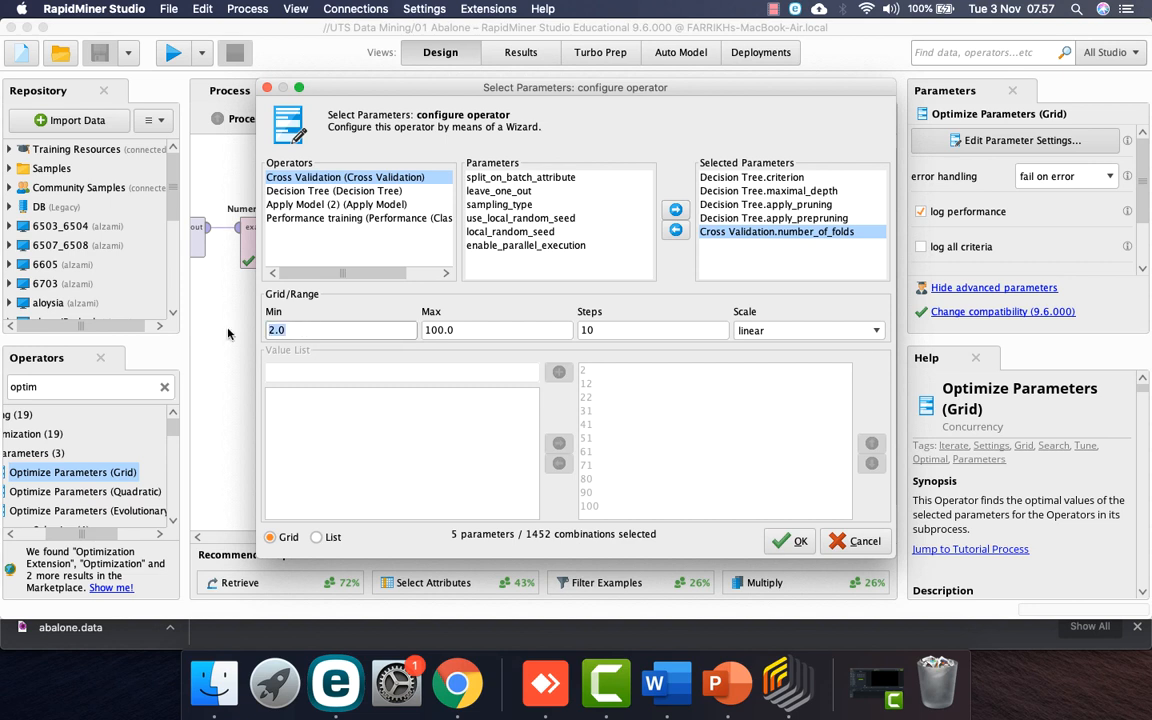
{"action": "type", "text": "3"}
{"action": "key", "text": "Tab"}
{"action": "left_click_drag", "start_coordinate": [466, 333], "coordinate": [392, 331]}
{"action": "type", "text": "10"}
{"action": "key", "text": "Tab"}
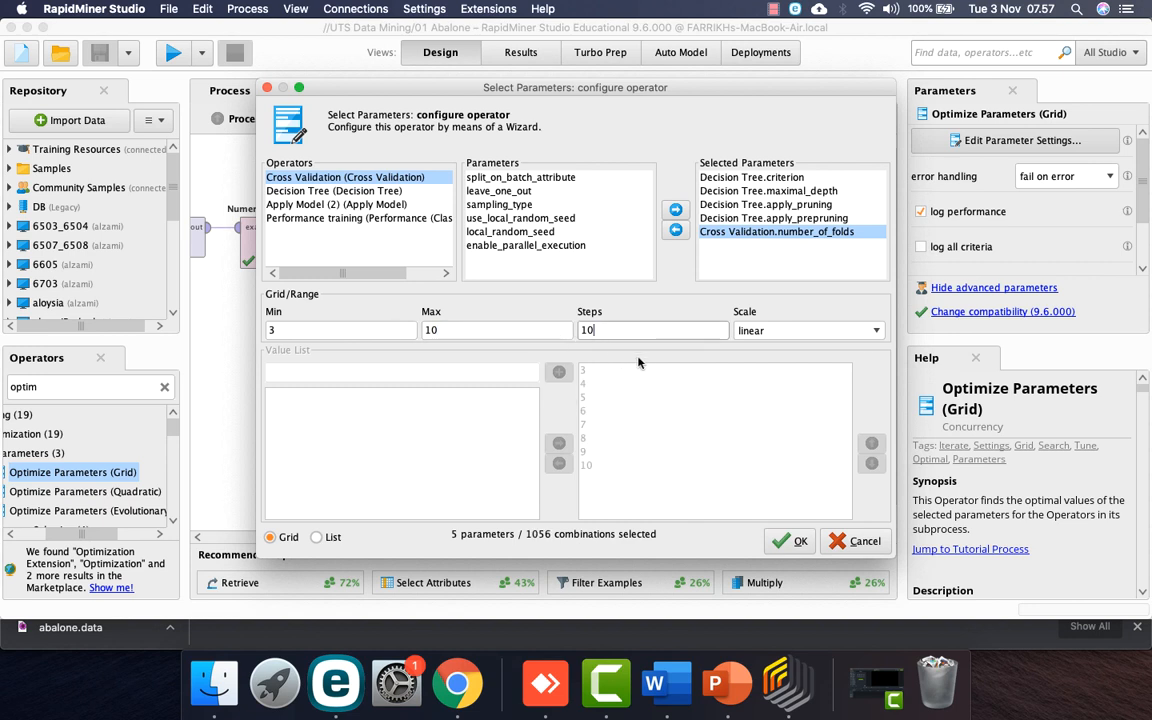
{"action": "key", "text": "Tab"}
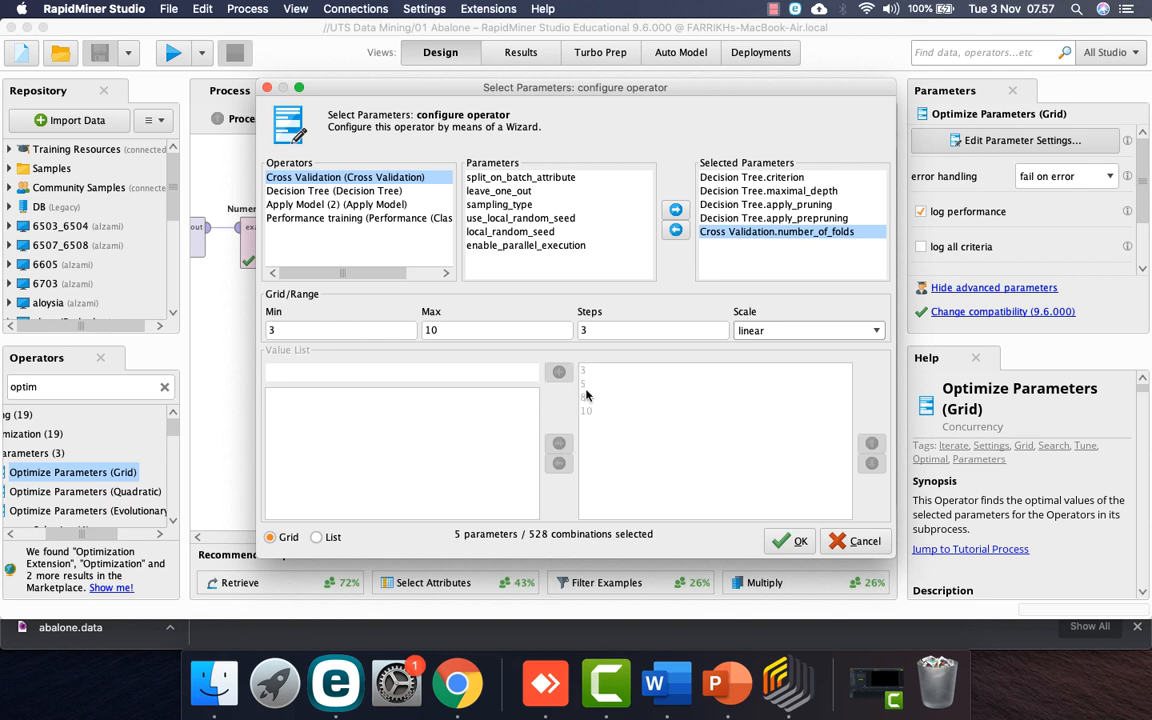
{"action": "left_click", "coordinate": [607, 329]}
{"action": "type", "text": "4"}
{"action": "key", "text": "Return"}
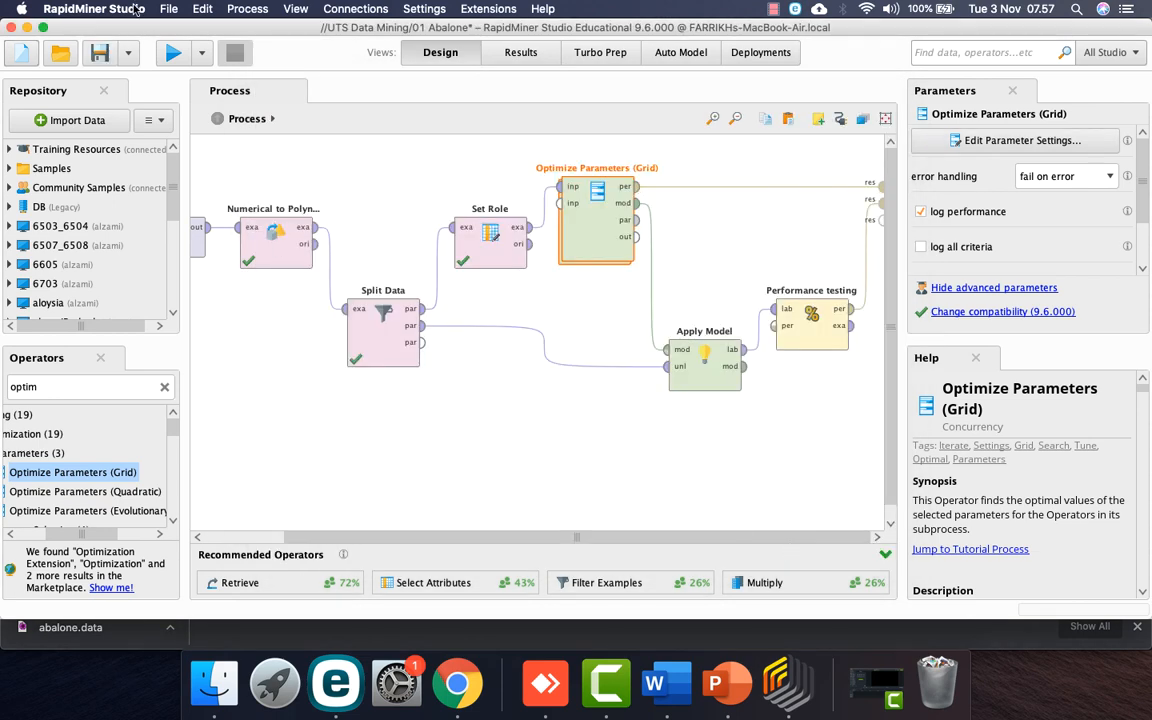
Step: Save and run the Abalone process, then open the Project Proposal .docx from Finder
{"action": "left_click", "coordinate": [104, 57]}
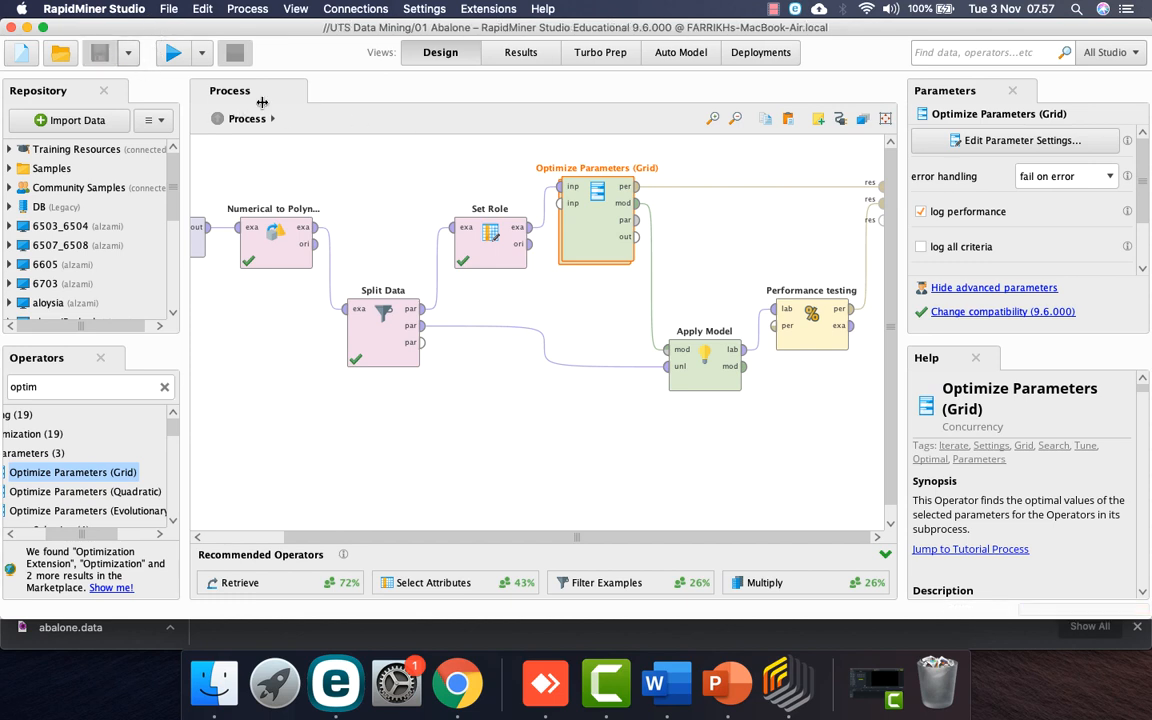
{"action": "left_click", "coordinate": [172, 55]}
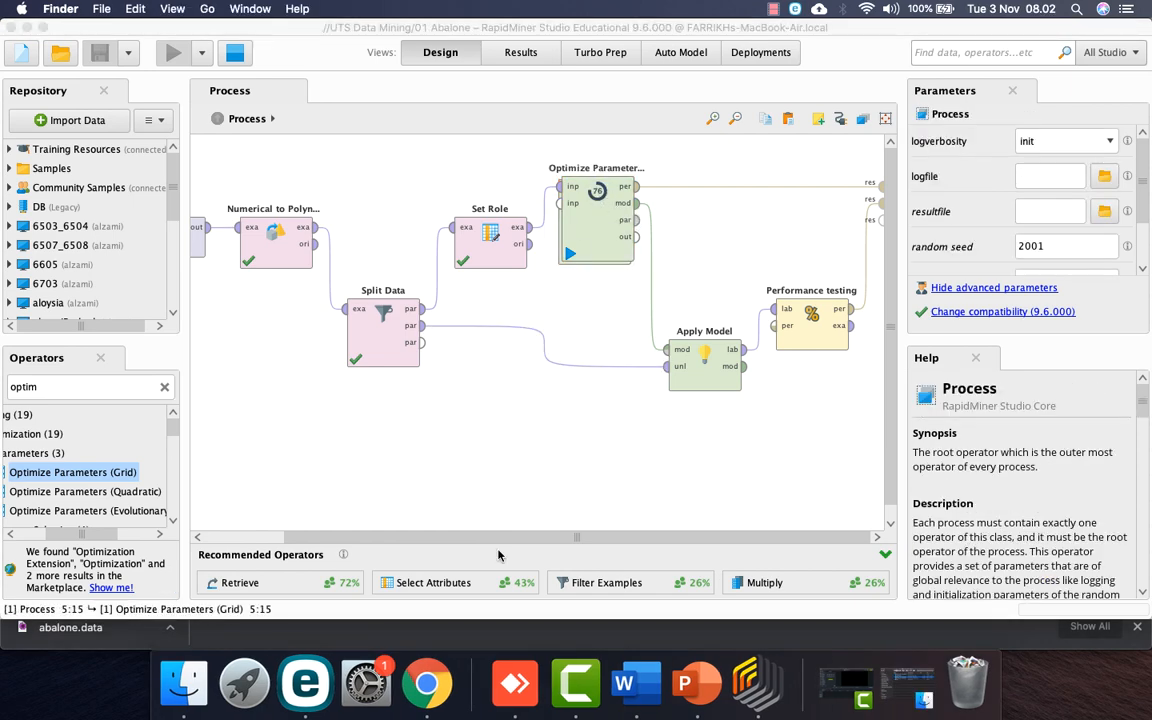
{"action": "left_click", "coordinate": [184, 683]}
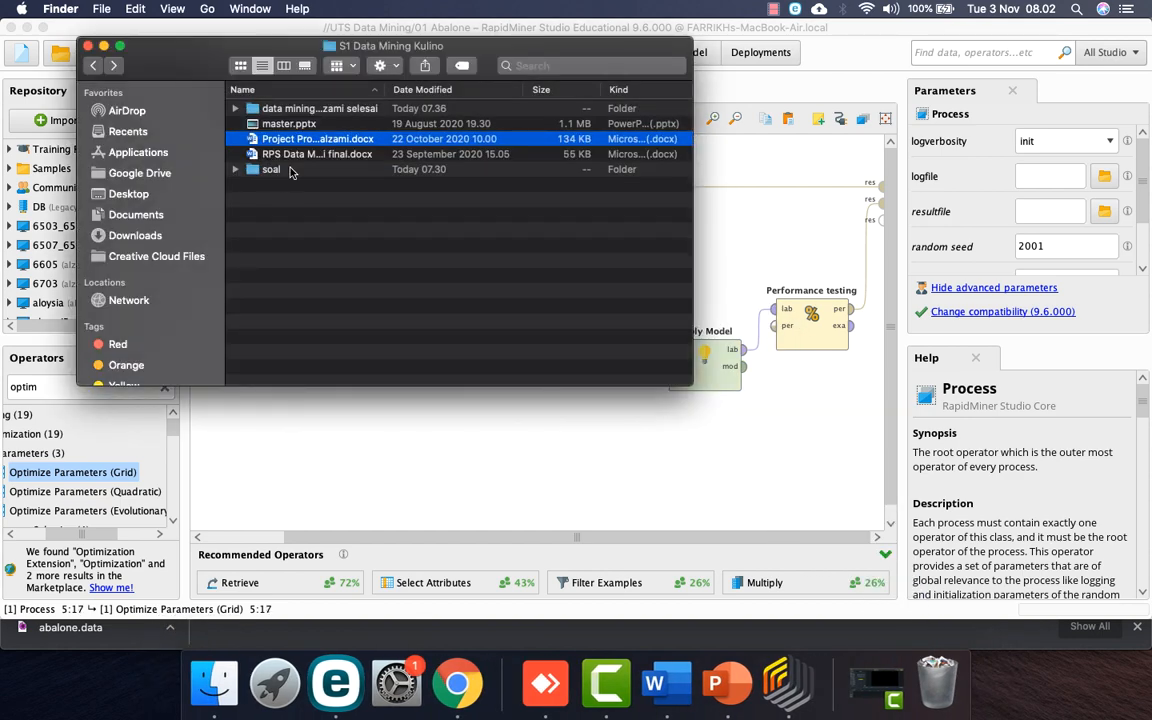
{"action": "double_click", "coordinate": [304, 140]}
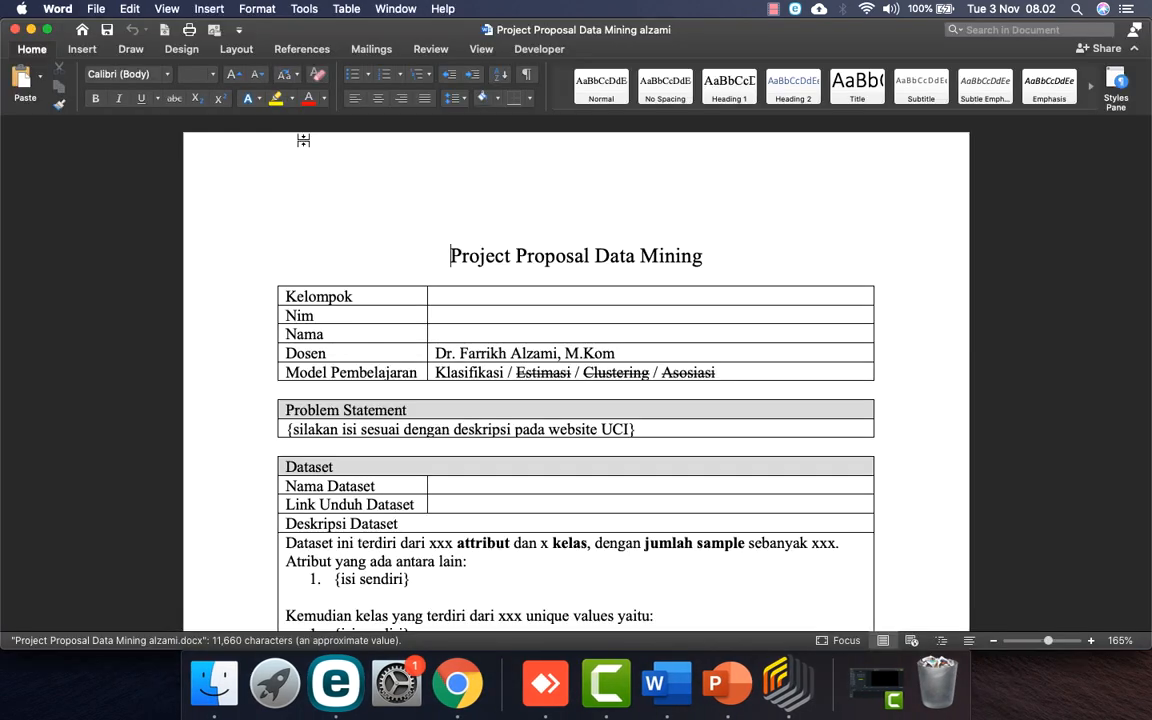
Step: Enter the author's full name in the Nama cell, clearing the group number from Kelompok
{"action": "left_click", "coordinate": [467, 310]}
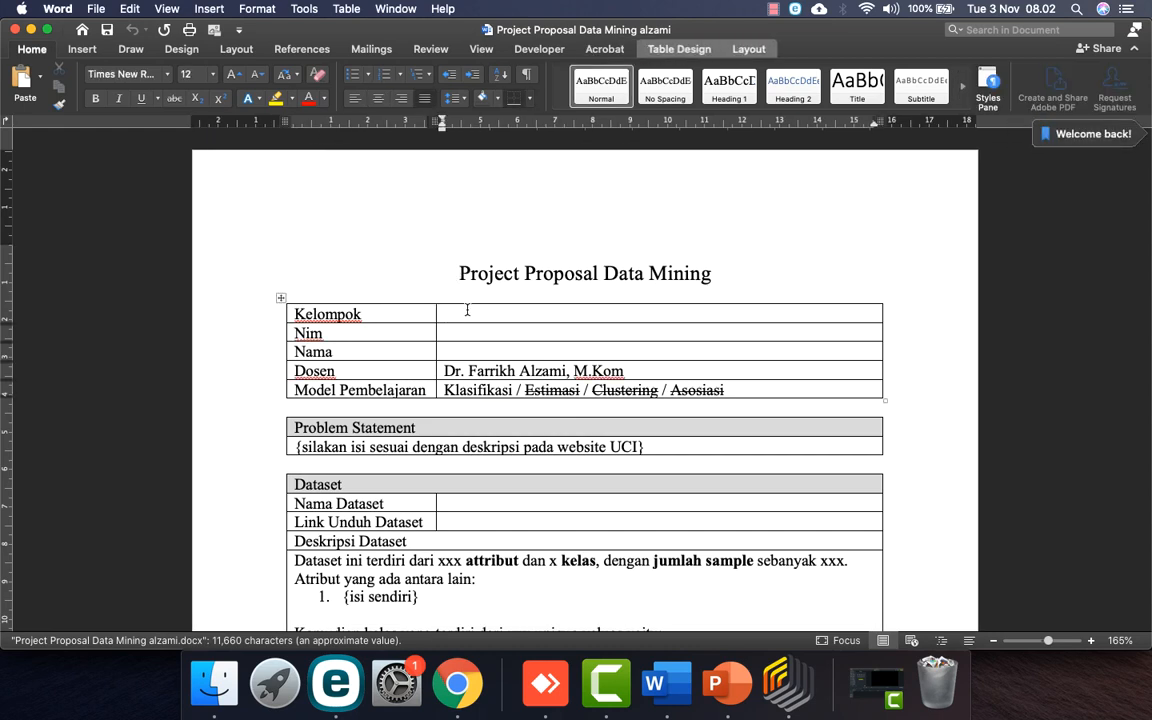
{"action": "type", "text": "66501"}
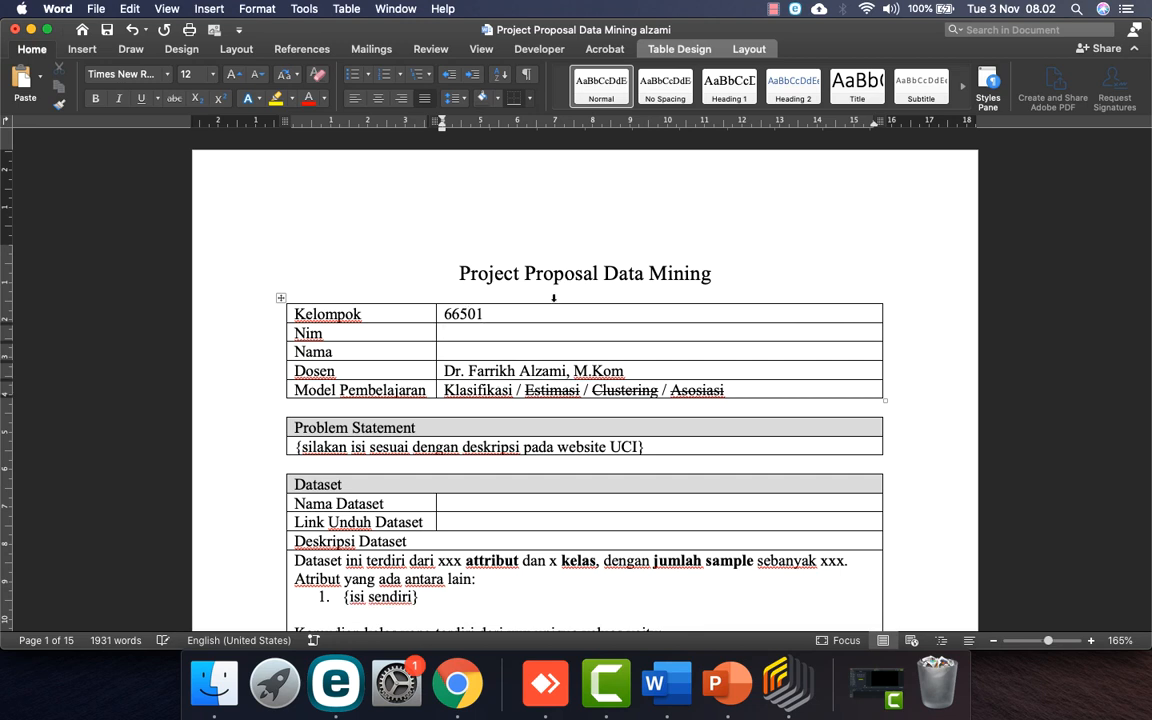
{"action": "left_click_drag", "start_coordinate": [484, 314], "coordinate": [442, 315]}
{"action": "key", "text": "BackSpace"}
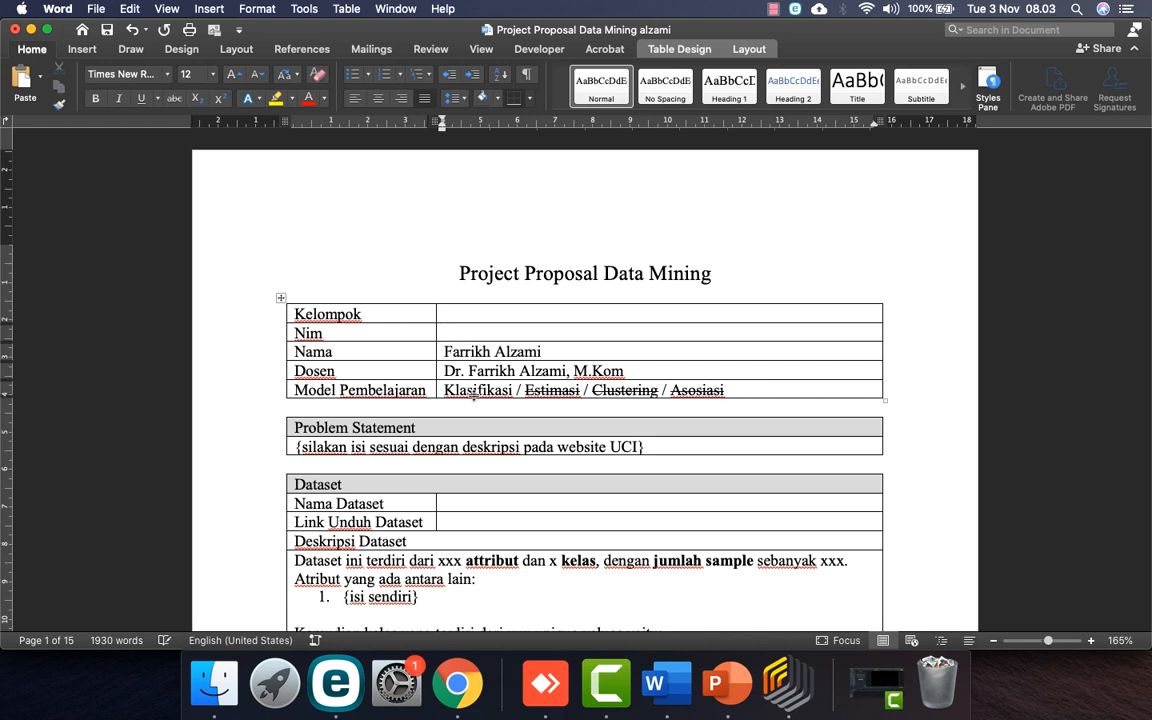
{"action": "scroll", "coordinate": [445, 380], "scroll_direction": "down", "scroll_amount": 3}
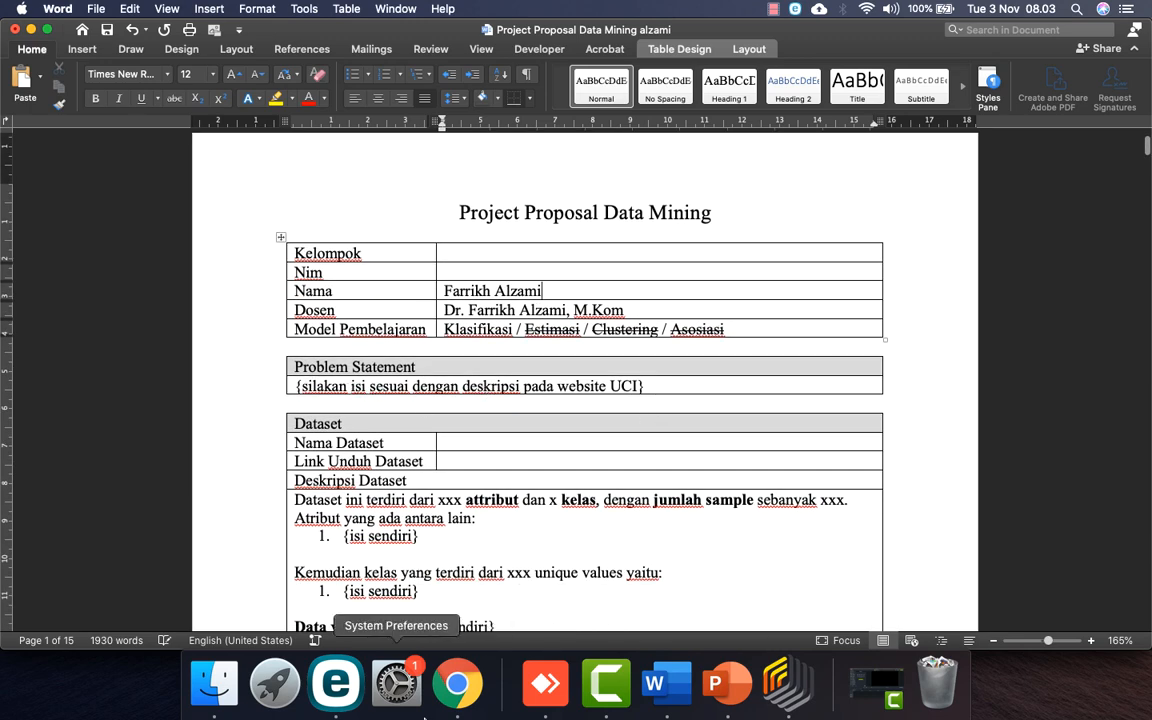
Step: Copy the UCI paragraph on predicting abalone age and select Word's Problem Statement placeholder
{"action": "left_click", "coordinate": [457, 683]}
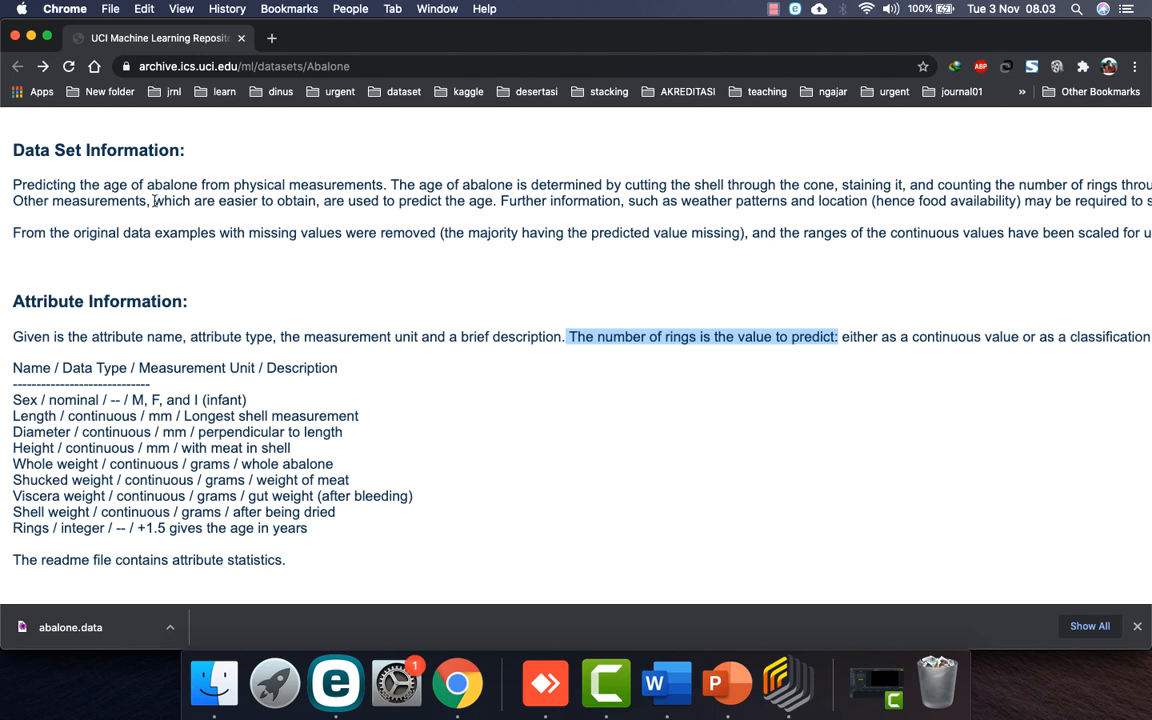
{"action": "scroll", "coordinate": [155, 201], "scroll_direction": "up", "scroll_amount": 1}
{"action": "left_click_drag", "start_coordinate": [8, 233], "coordinate": [1110, 256]}
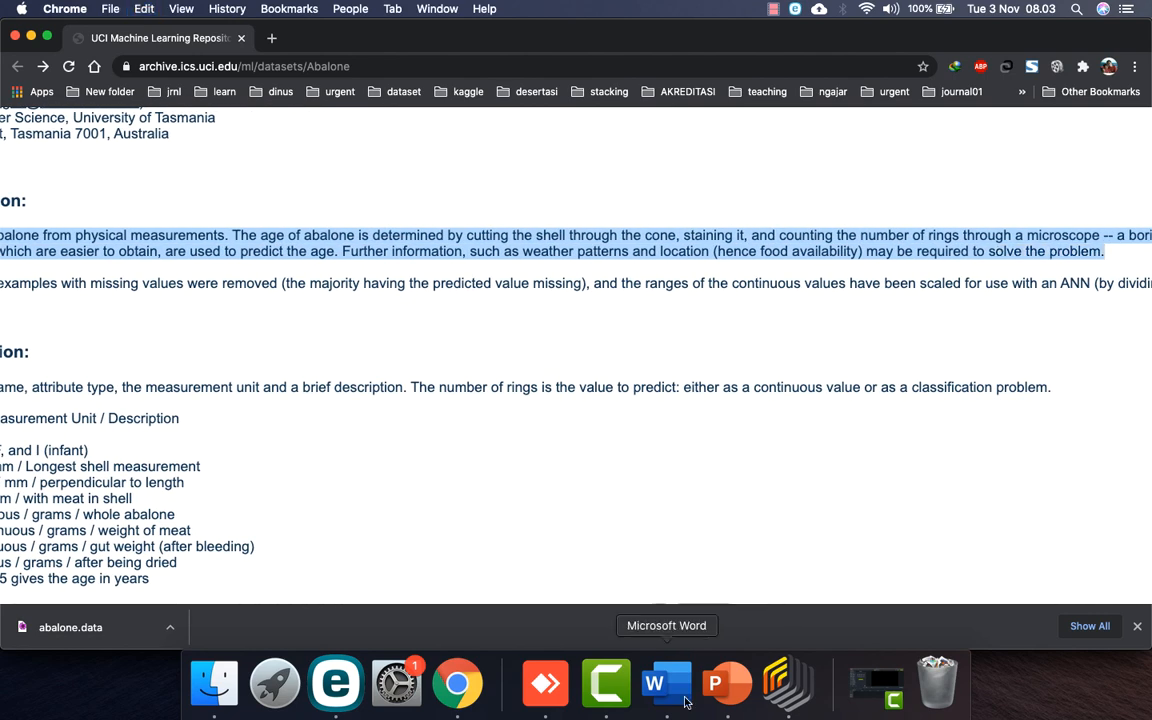
{"action": "left_click", "coordinate": [655, 683]}
{"action": "left_click_drag", "start_coordinate": [645, 388], "coordinate": [324, 389]}
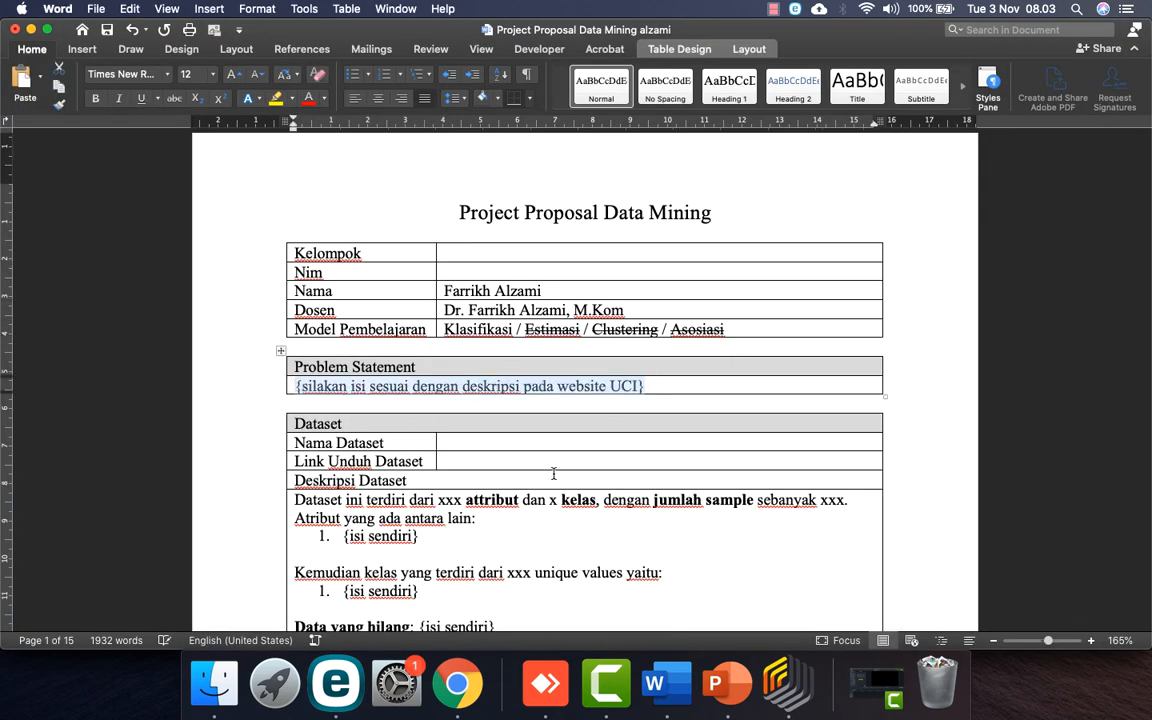
Step: Paste the copied abalone description as unformatted text over the placeholder
{"action": "key", "text": "ctrl+super+v"}
{"action": "key", "text": "Up"}
{"action": "key", "text": "Return"}
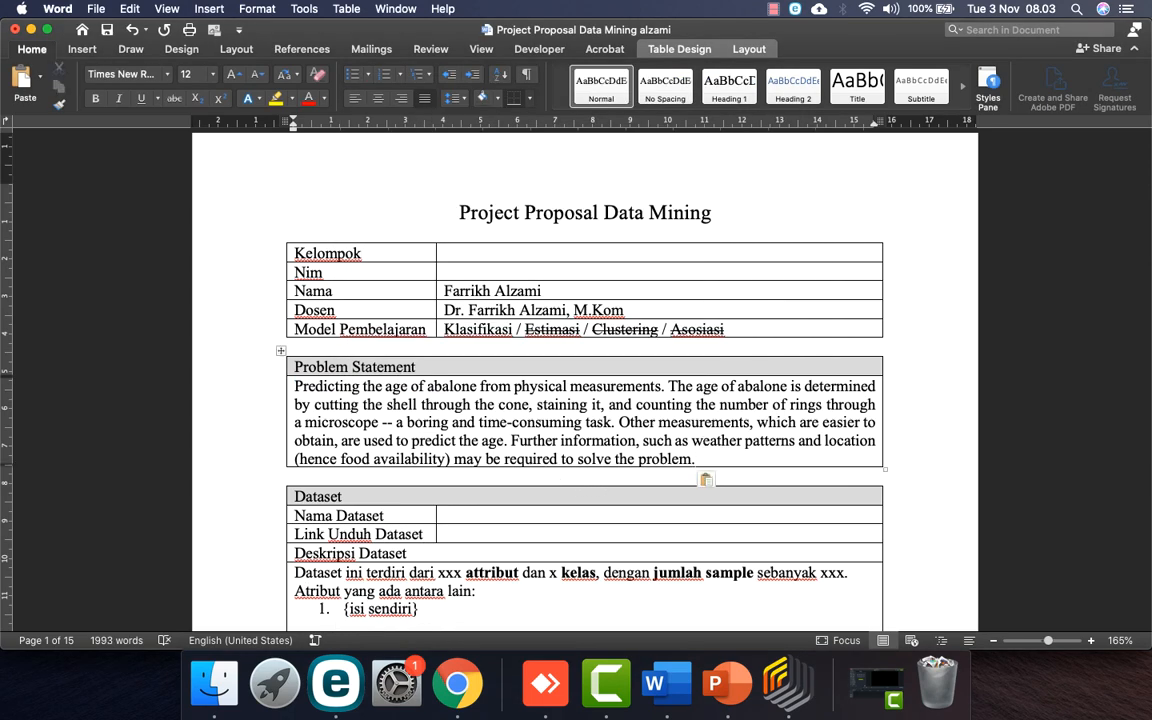
Step: Type the start of an Indonesian translation below it, up to 'melalui cone'
{"action": "key", "text": "Return"}
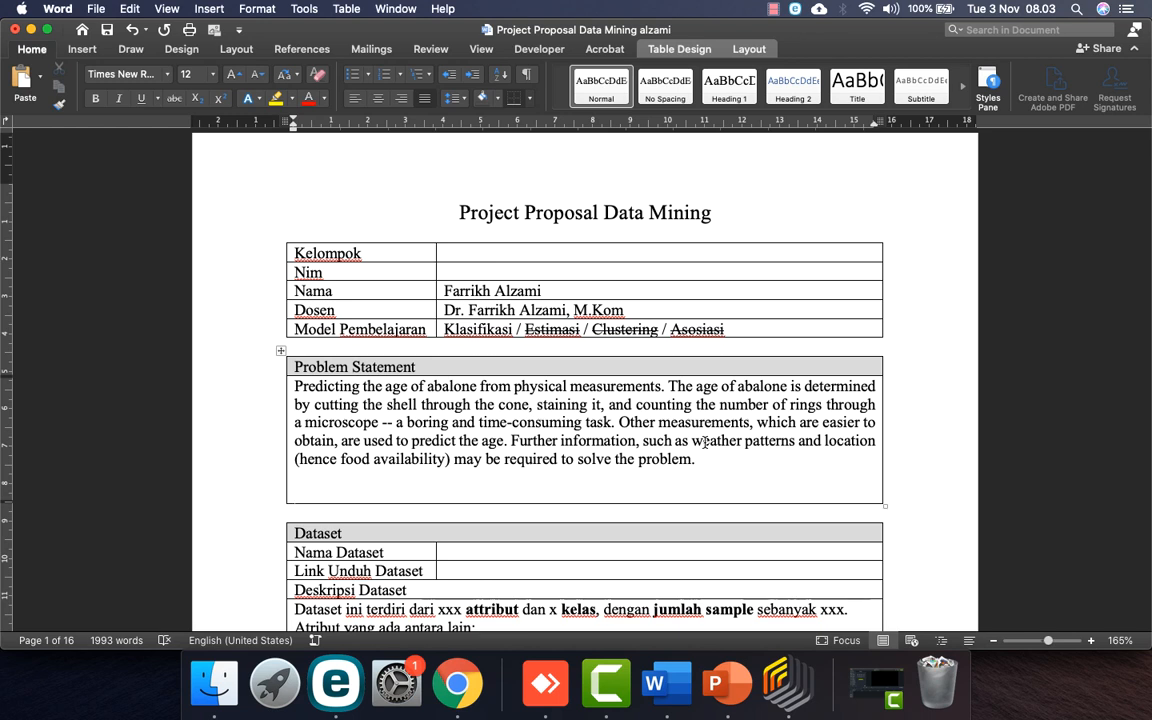
{"action": "type", "text": "mempere"}
{"action": "key", "text": "BackSpace"}
{"action": "key", "text": "BackSpace"}
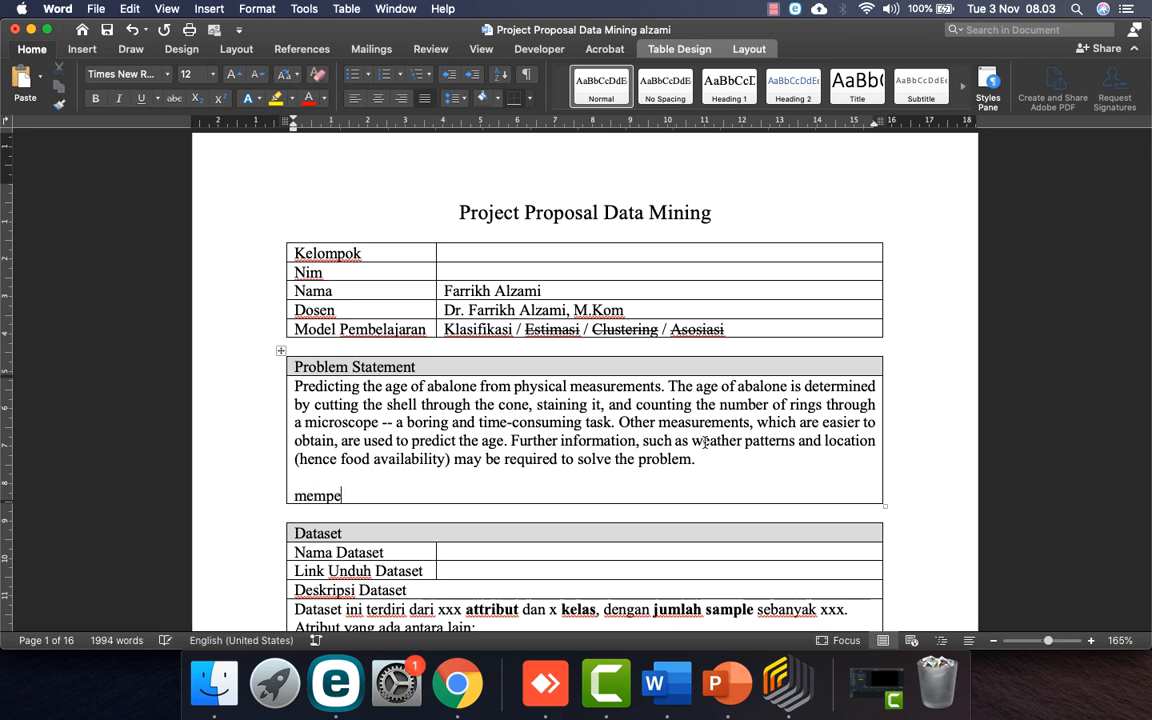
{"action": "key", "text": "BackSpace"}
{"action": "type", "text": "rediksi umur"}
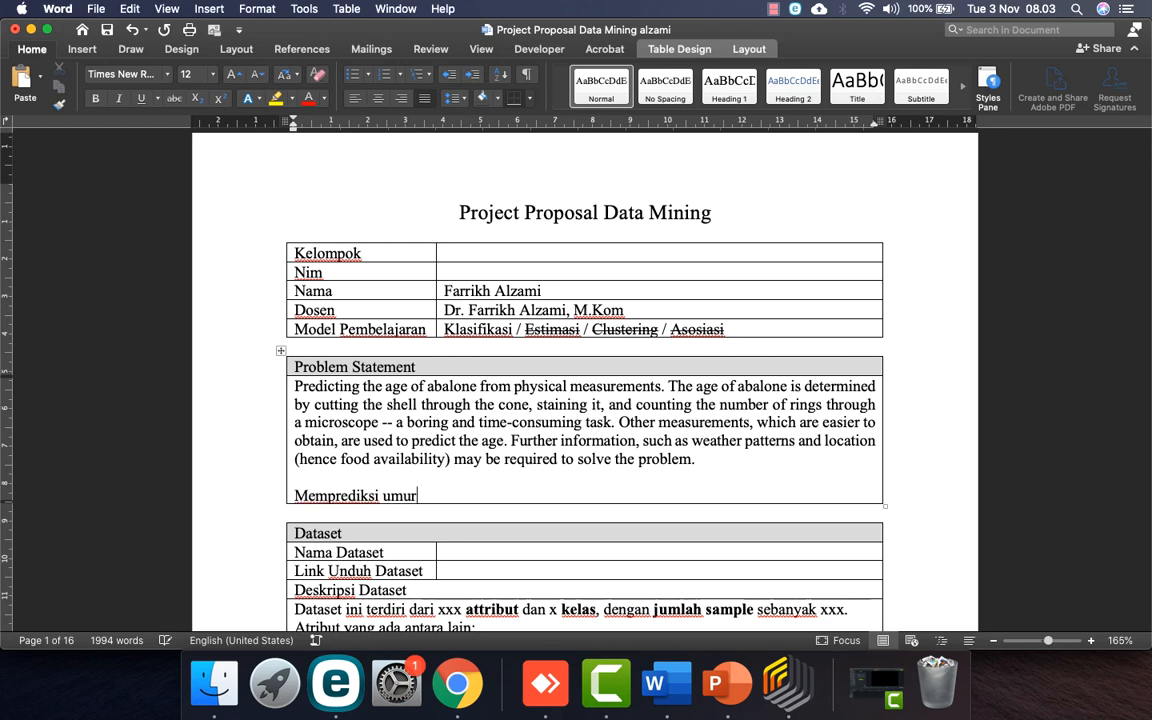
{"action": "type", "text": " abalone dari pe"}
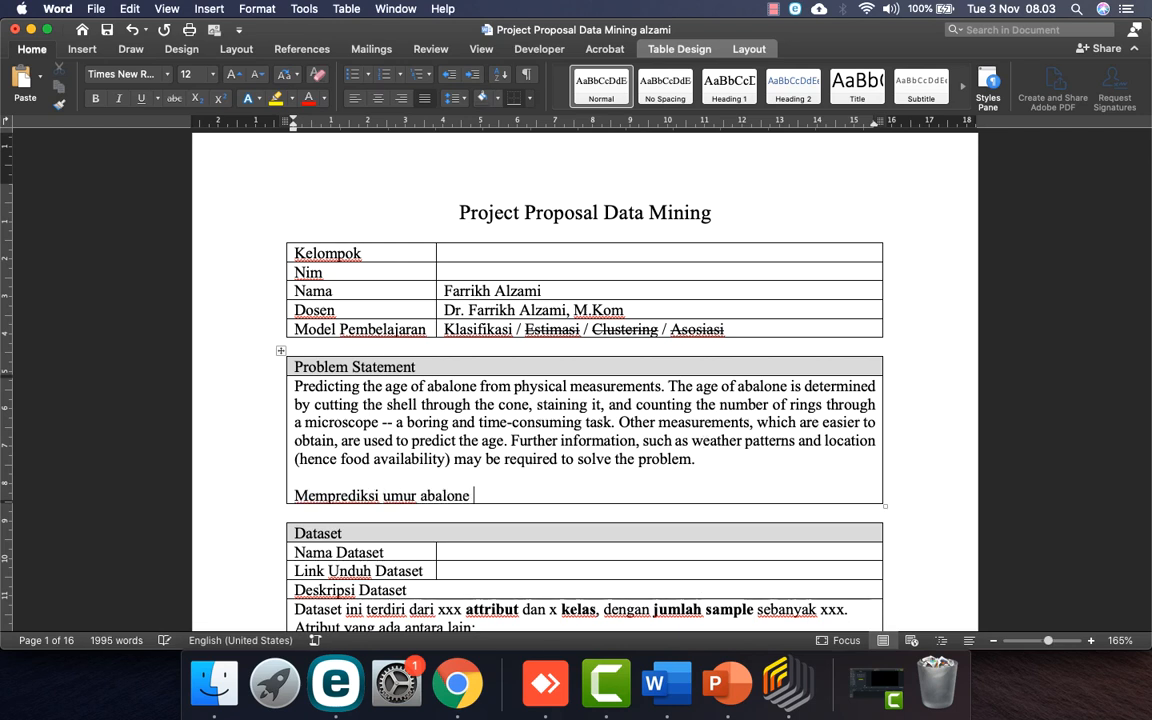
{"action": "type", "text": "uran"}
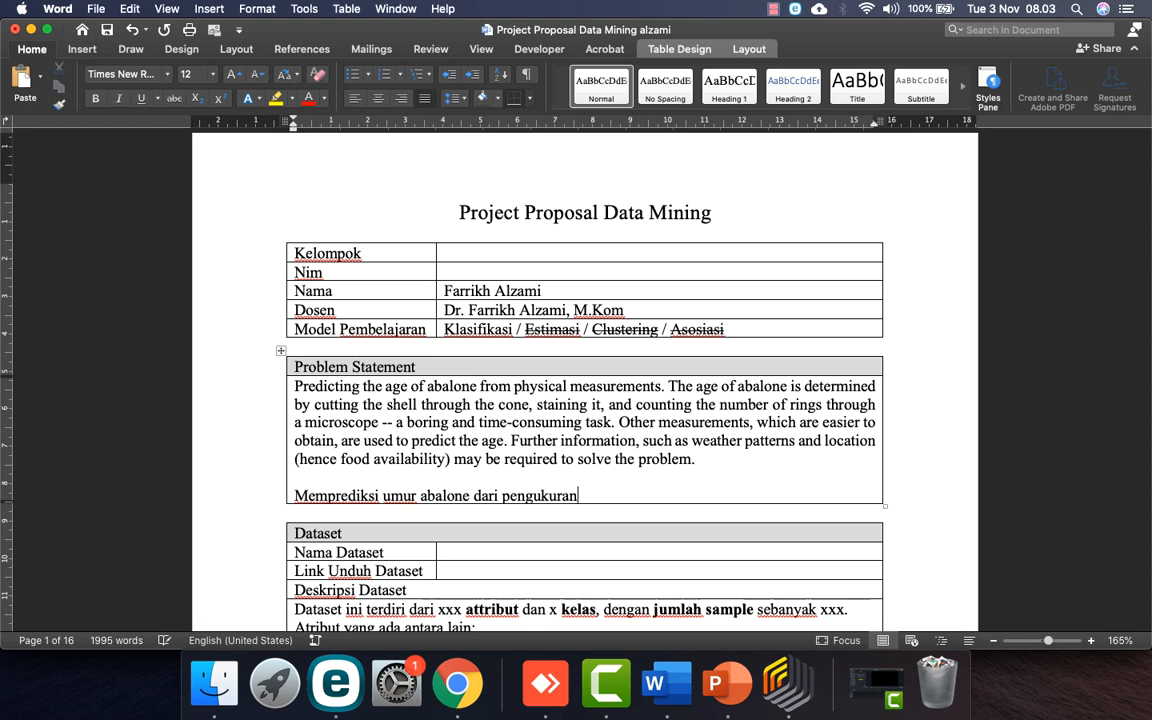
{"action": "type", "text": " fisik. Umur abalone diten"}
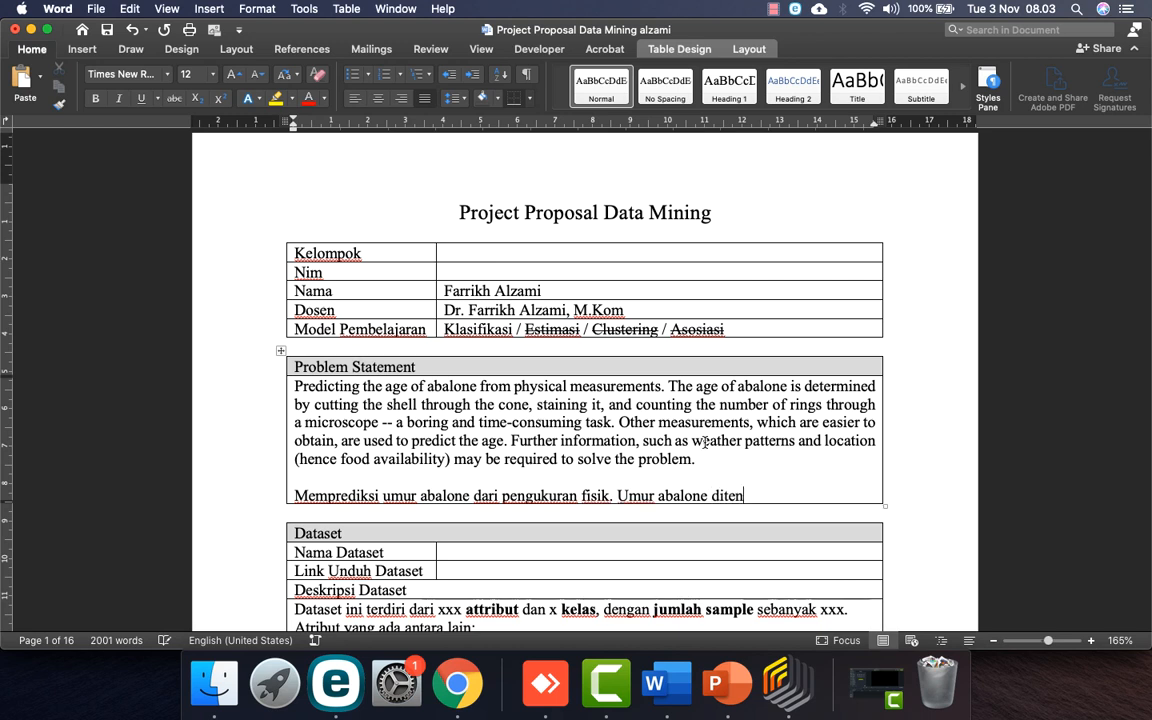
{"action": "type", "text": "tukan dengan car"}
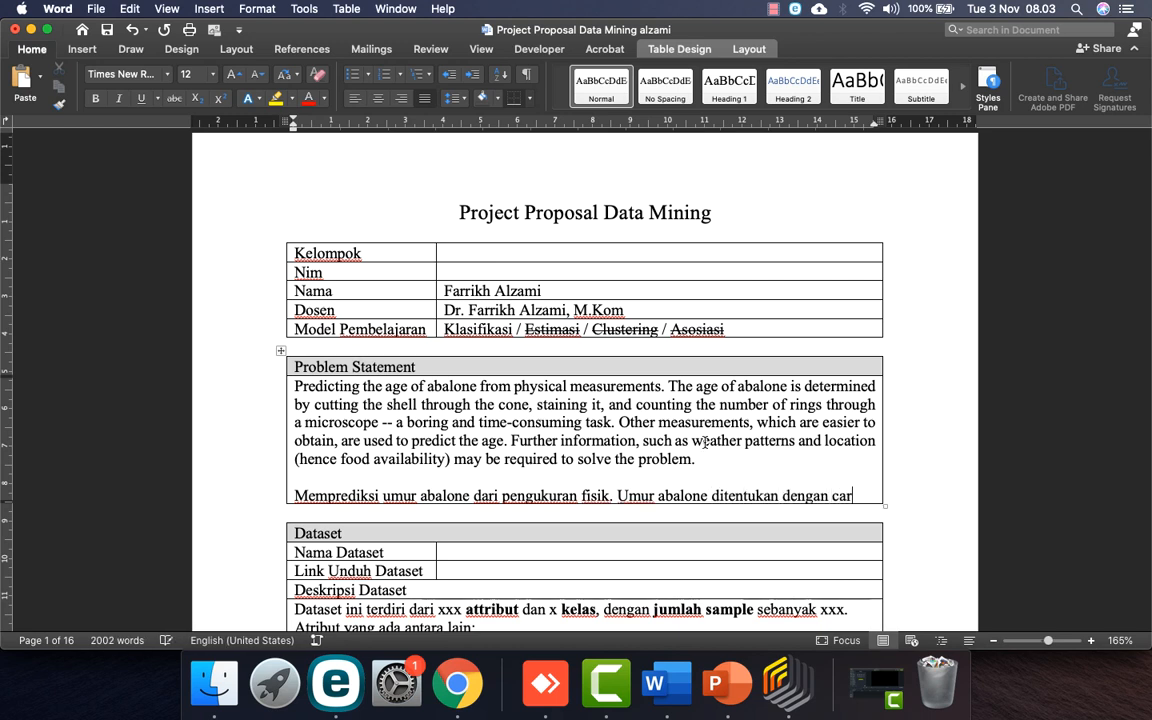
{"action": "type", "text": "a memotong cangkan "}
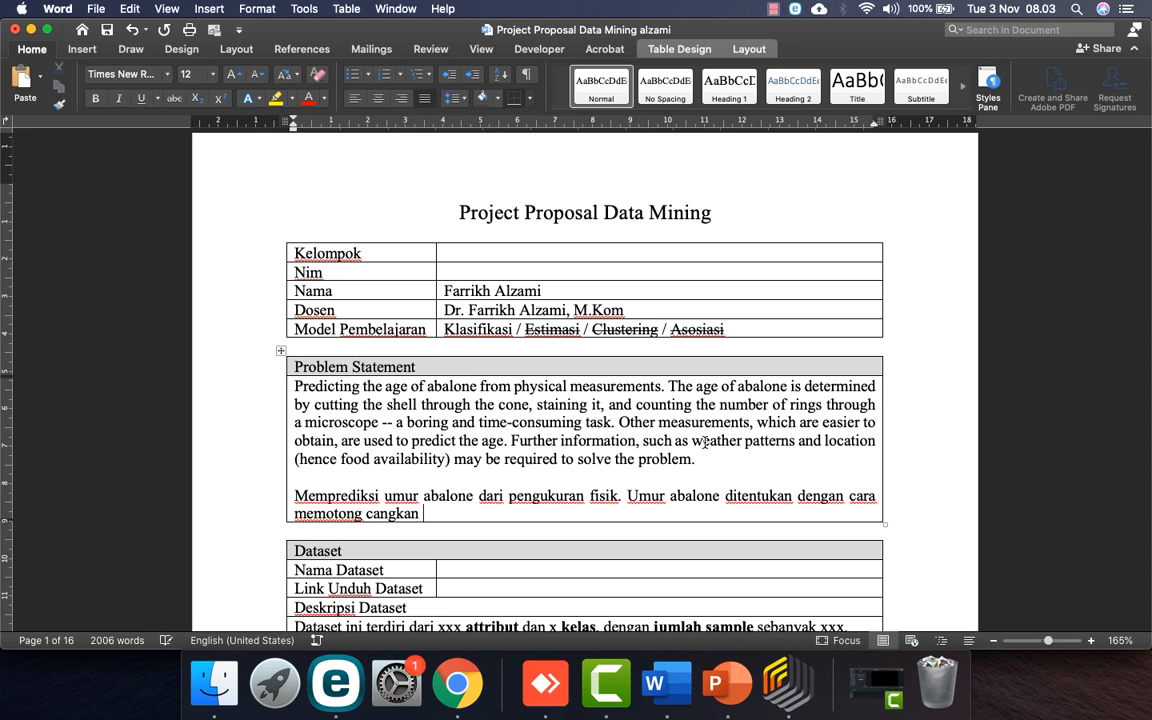
{"action": "type", "text": "d"}
{"action": "type", "text": "melalui"}
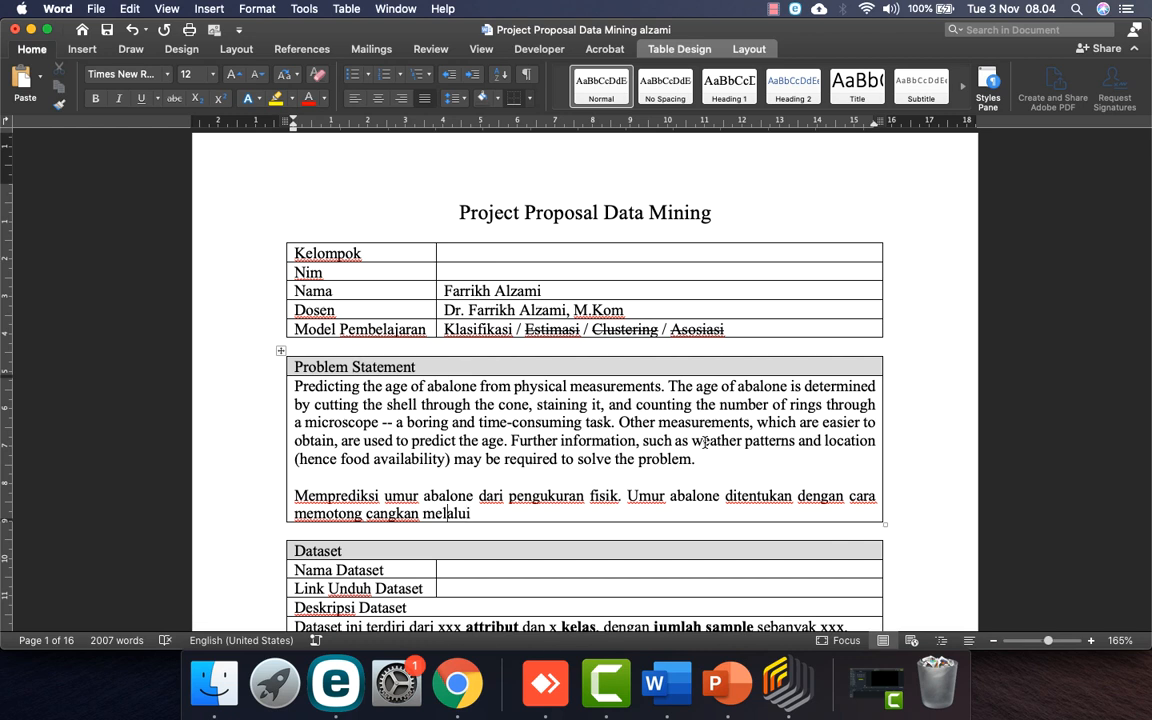
{"action": "type", "text": "g"}
{"action": "key", "text": "End"}
{"action": "type", "text": "cone"}
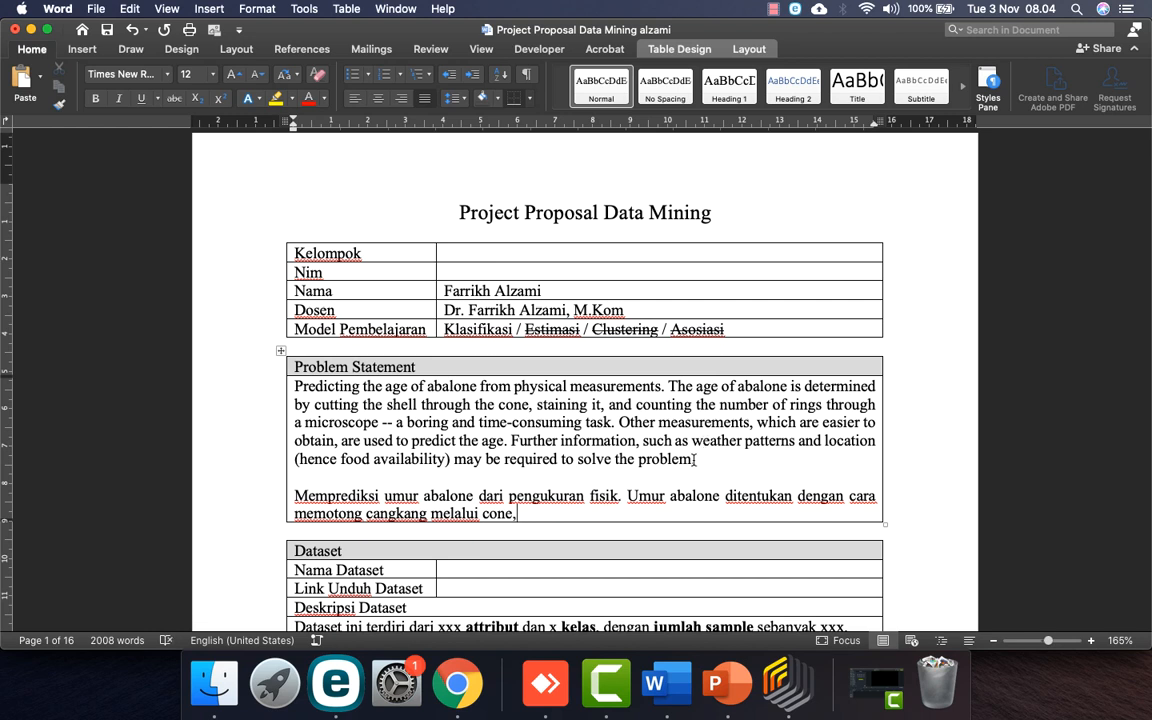
{"action": "left_click_drag", "start_coordinate": [697, 460], "coordinate": [293, 352]}
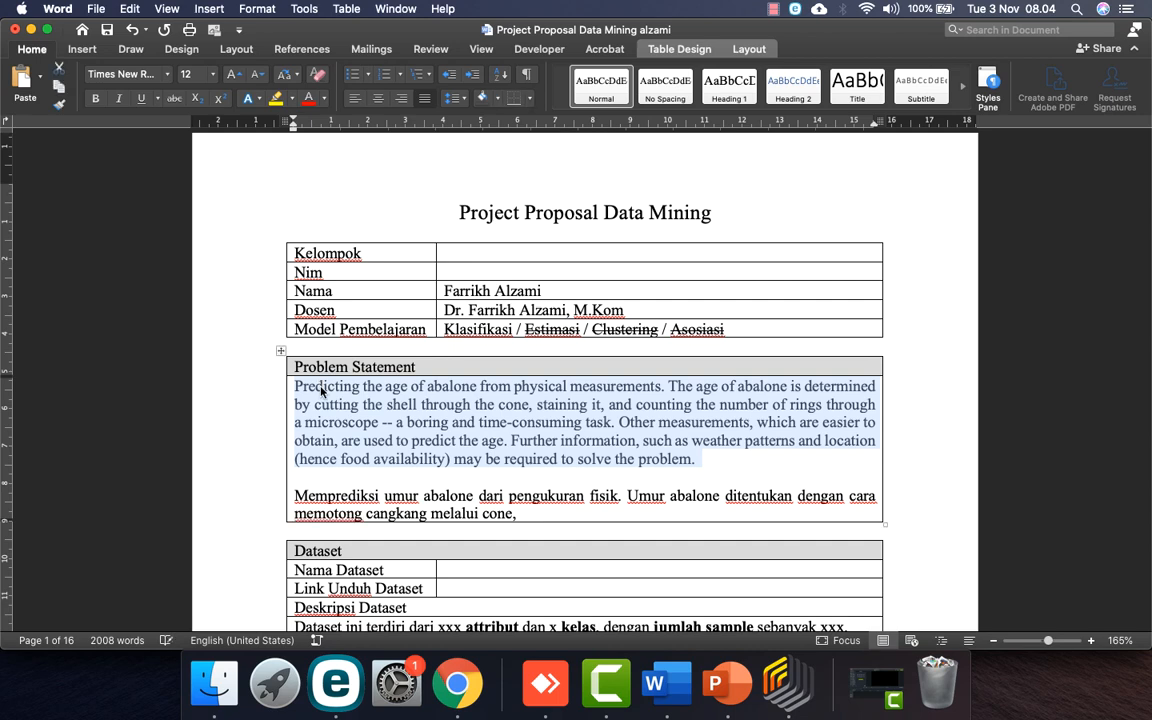
{"action": "left_click", "coordinate": [457, 683]}
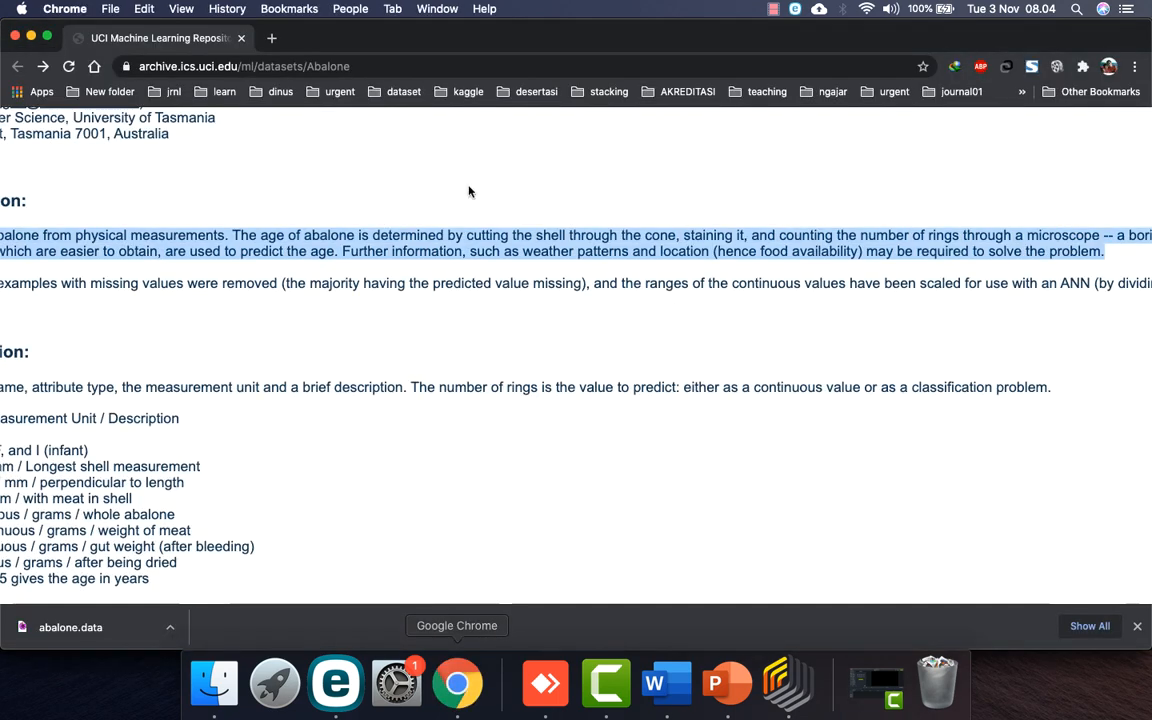
Step: Translate 'staining' in Google Translate and continue the Indonesian text with 'pewarnaan dan menghitung'
{"action": "left_click", "coordinate": [270, 38]}
{"action": "type", "text": "tra"}
{"action": "key", "text": "Return"}
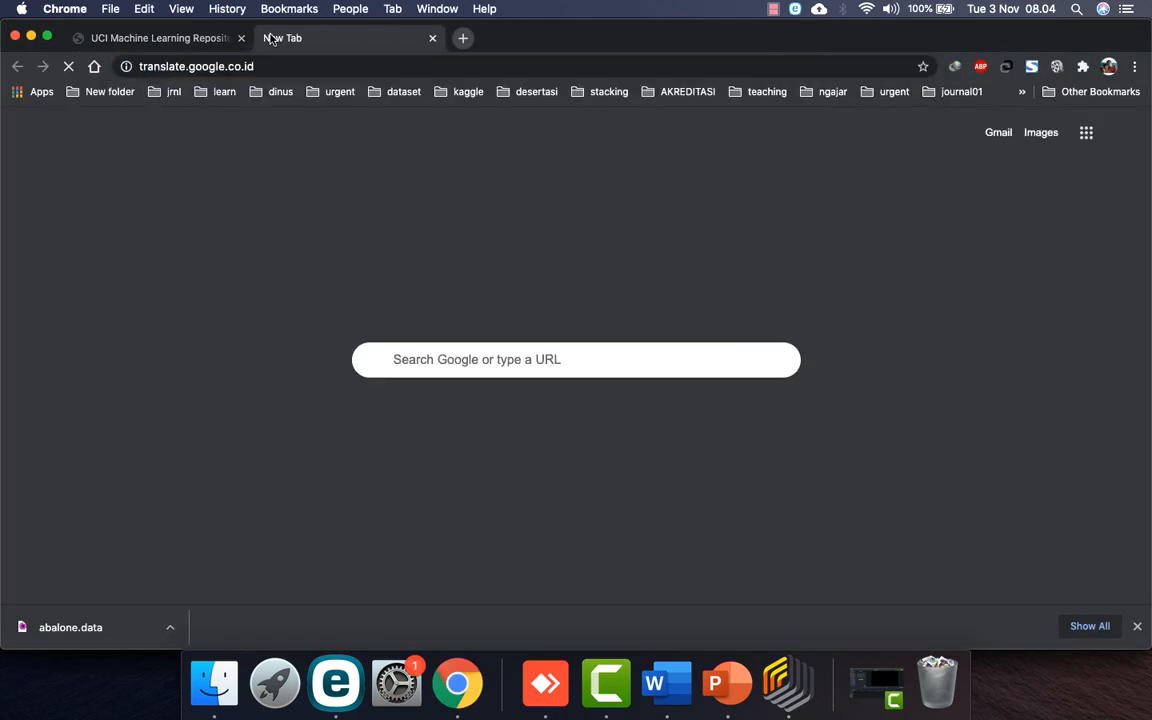
{"action": "type", "text": "staining"}
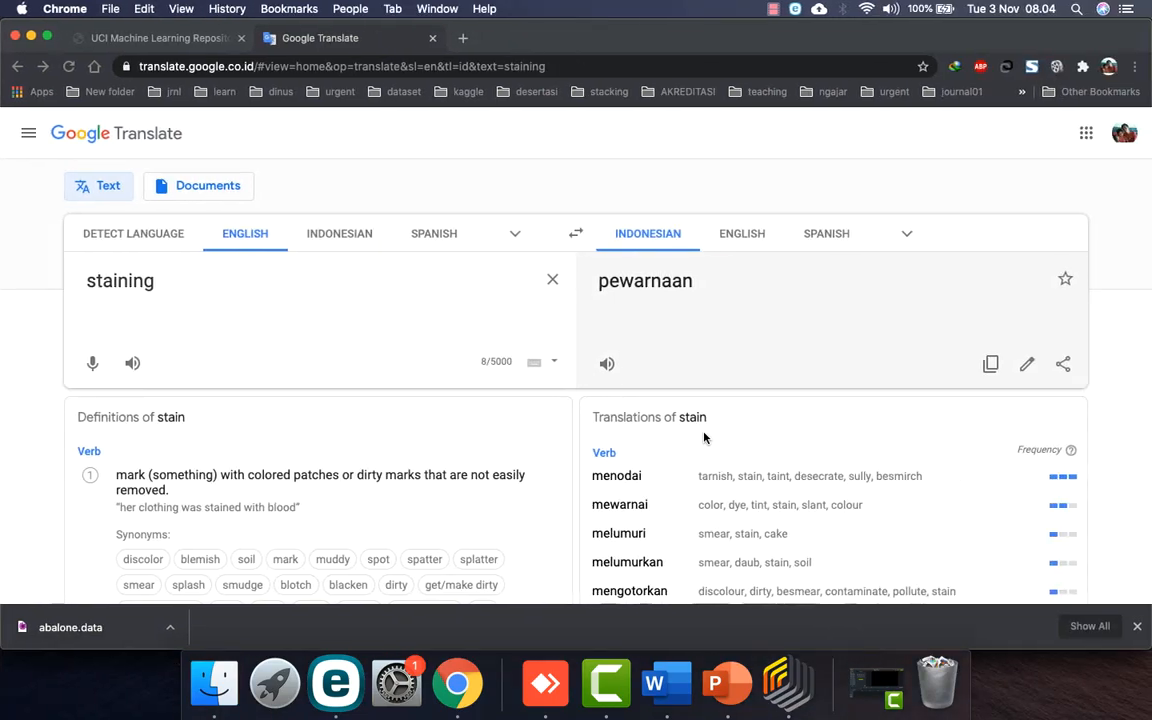
{"action": "key", "text": "ctrl+Right"}
{"action": "key", "text": "ctrl+Left"}
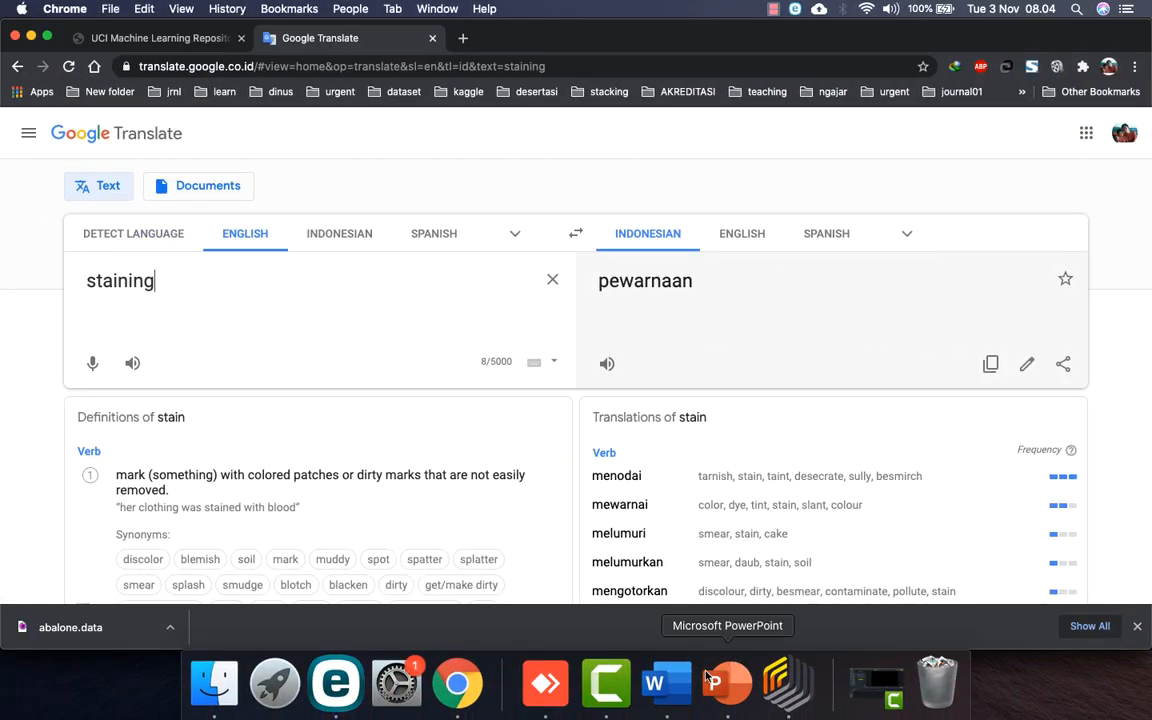
{"action": "left_click", "coordinate": [661, 692]}
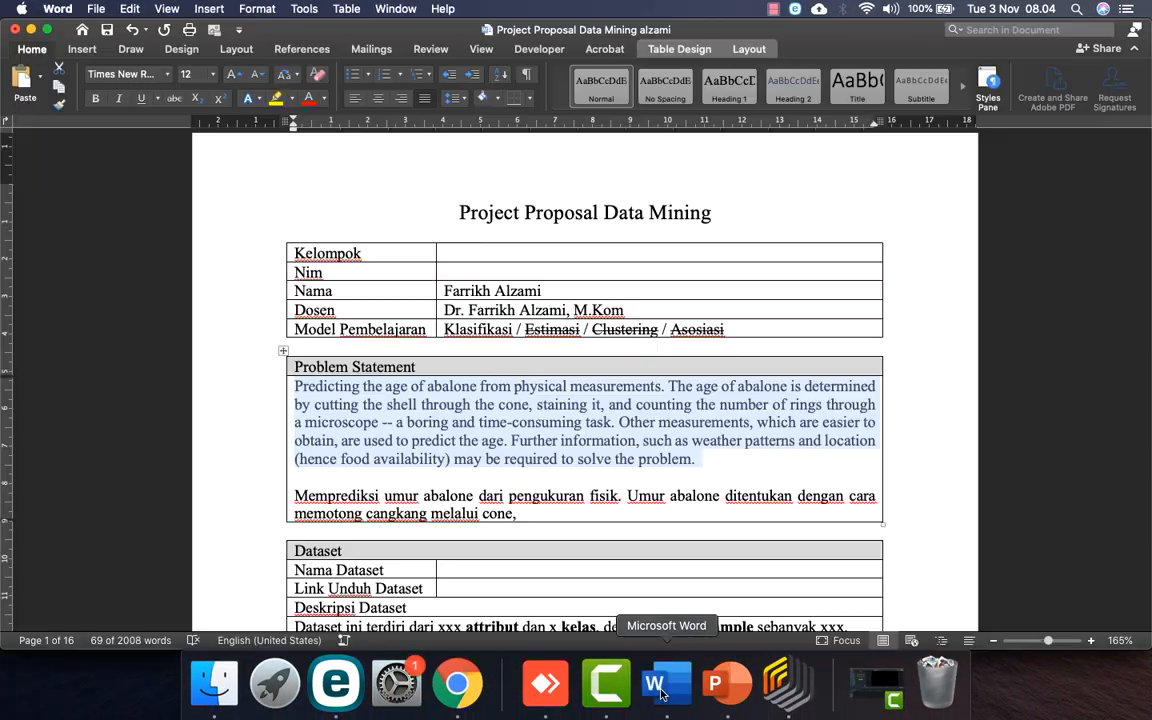
{"action": "left_click", "coordinate": [535, 514]}
{"action": "type", "text": "pewarnaan dan"}
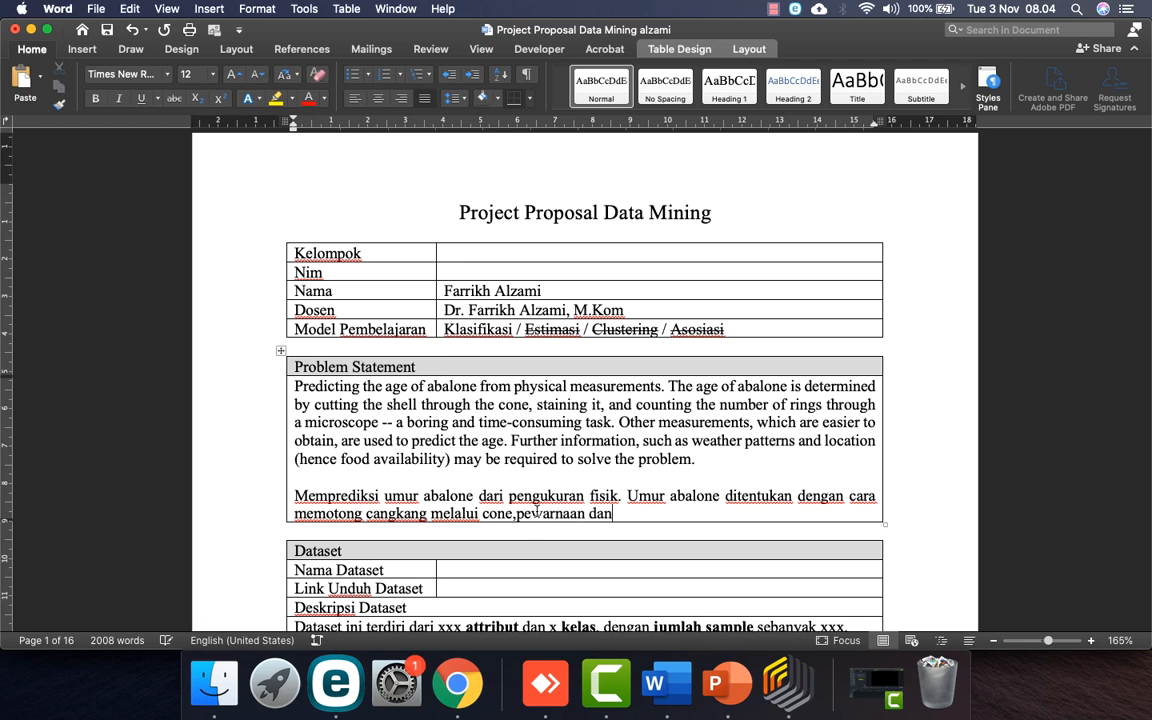
{"action": "type", "text": " menghitung"}
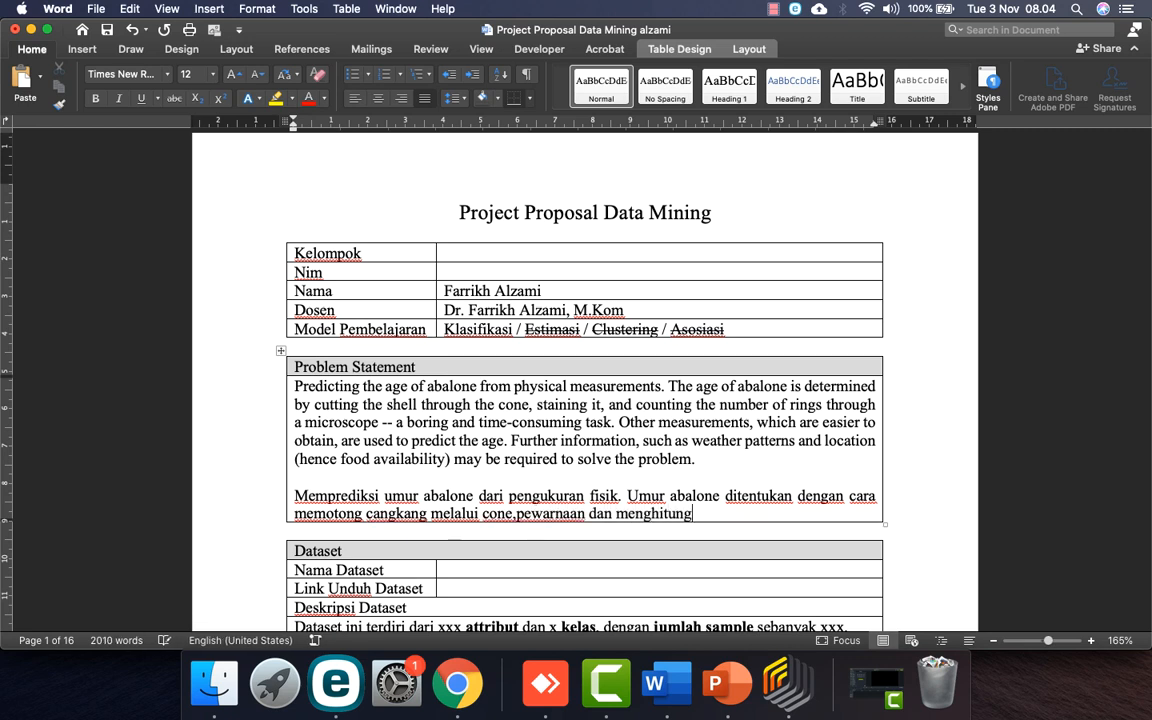
{"action": "type", "text": " jumlah rings me"}
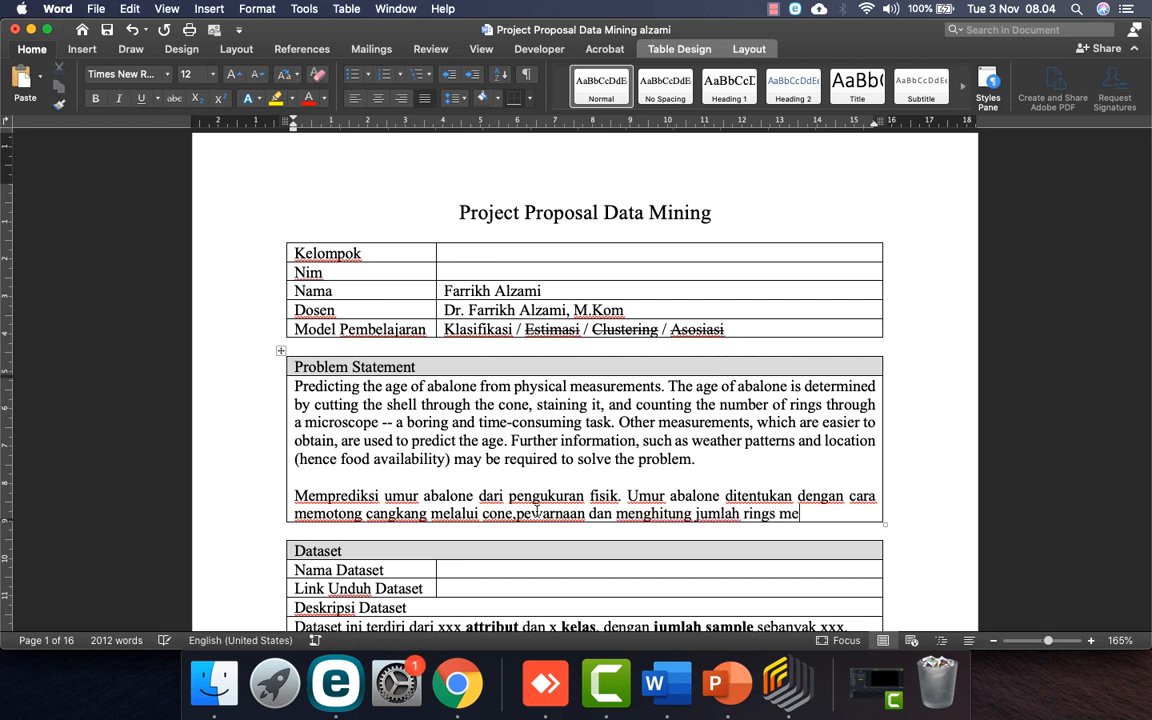
Step: Finish with 'jumlah rings melalui microscope' and delete the English paragraph
{"action": "type", "text": "lalui microscope."}
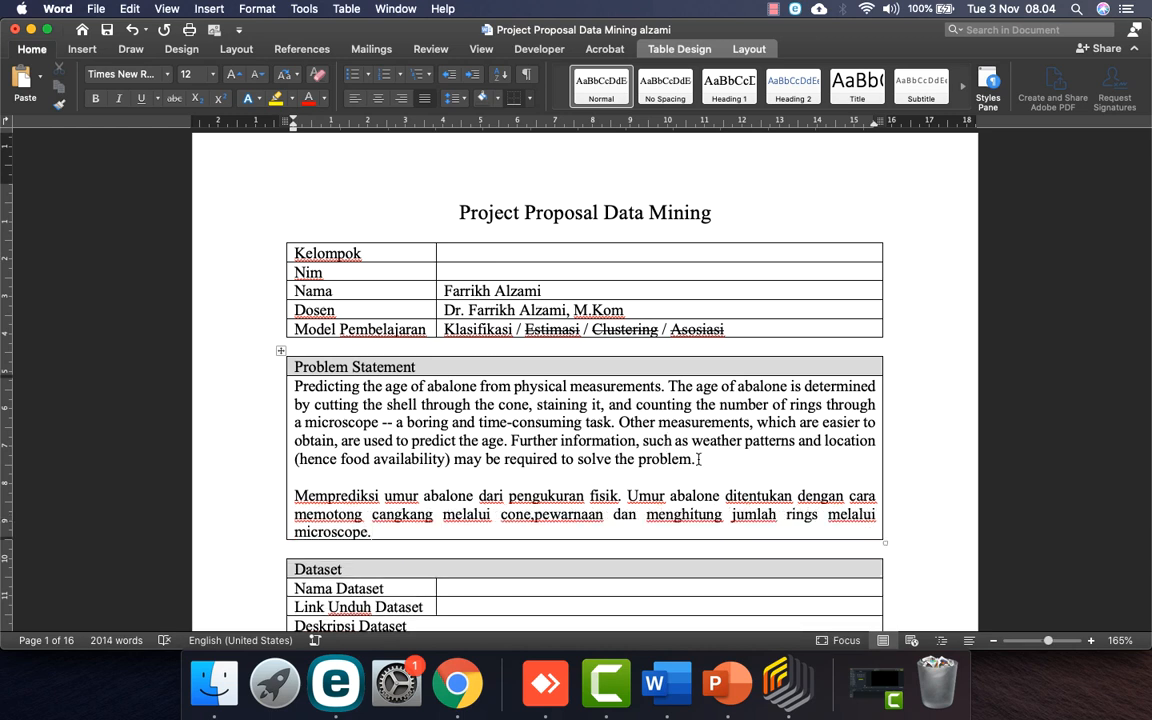
{"action": "left_click_drag", "start_coordinate": [705, 460], "coordinate": [295, 386]}
{"action": "key", "text": "BackSpace"}
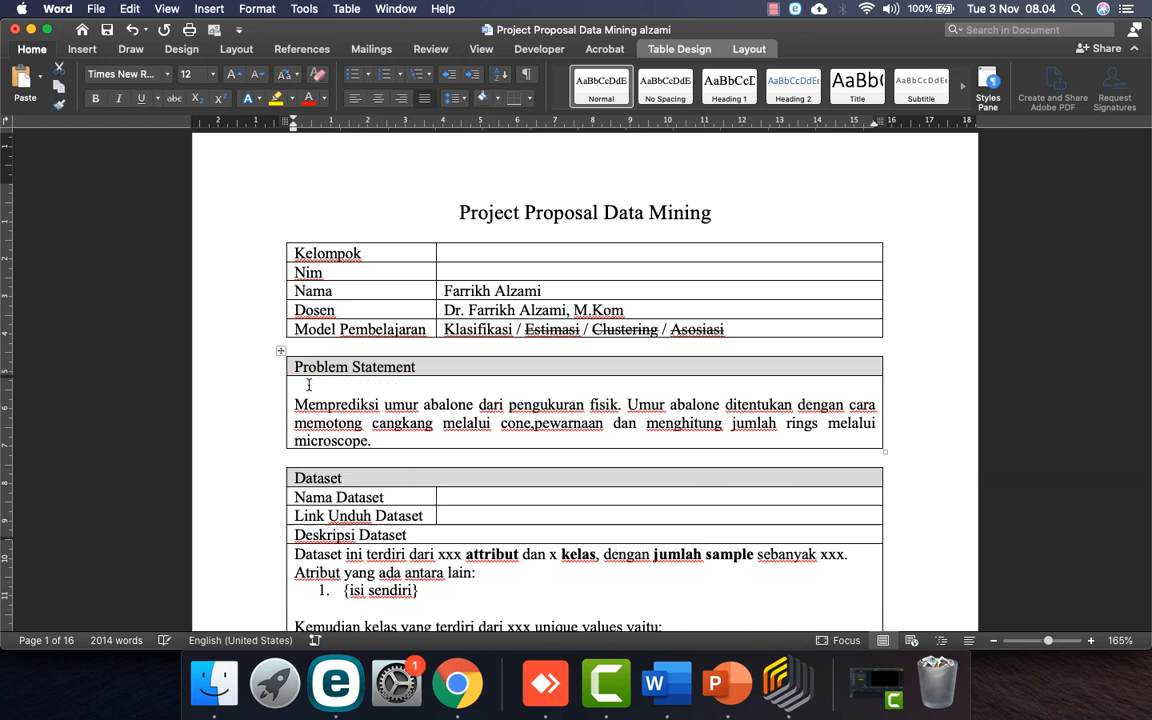
{"action": "key", "text": "BackSpace"}
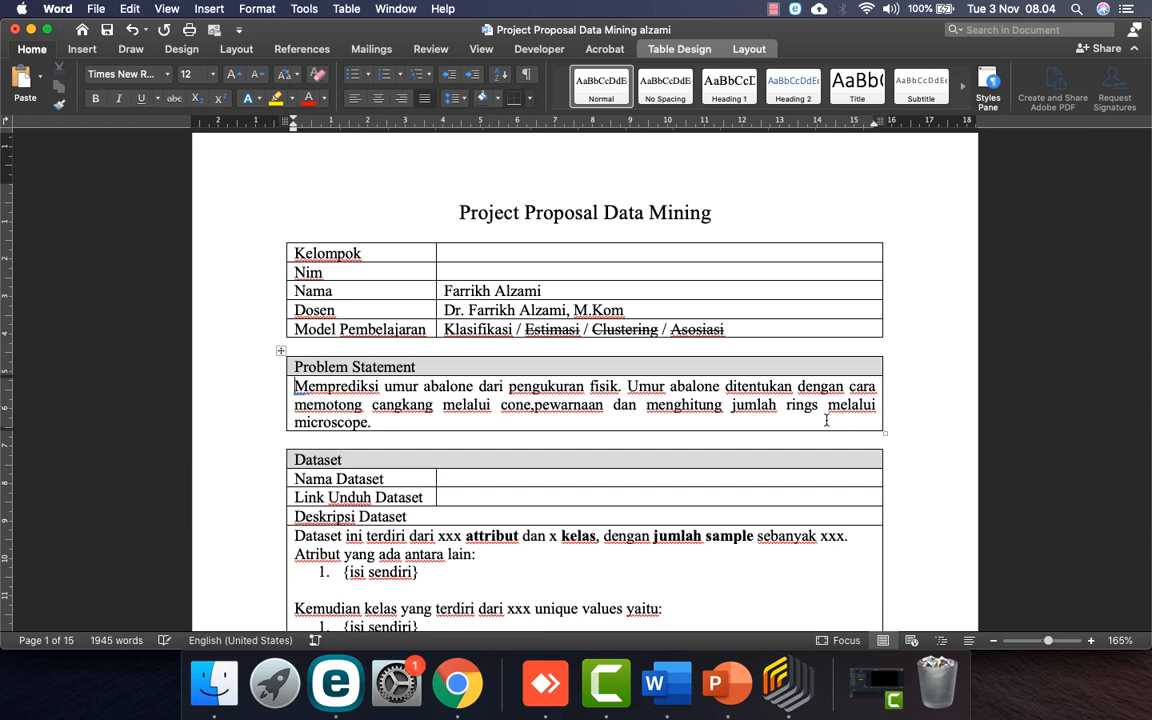
Step: Add '(cincin)' after 'rings' and make 'rings' bold
{"action": "double_click", "coordinate": [805, 408]}
{"action": "key", "text": "Right"}
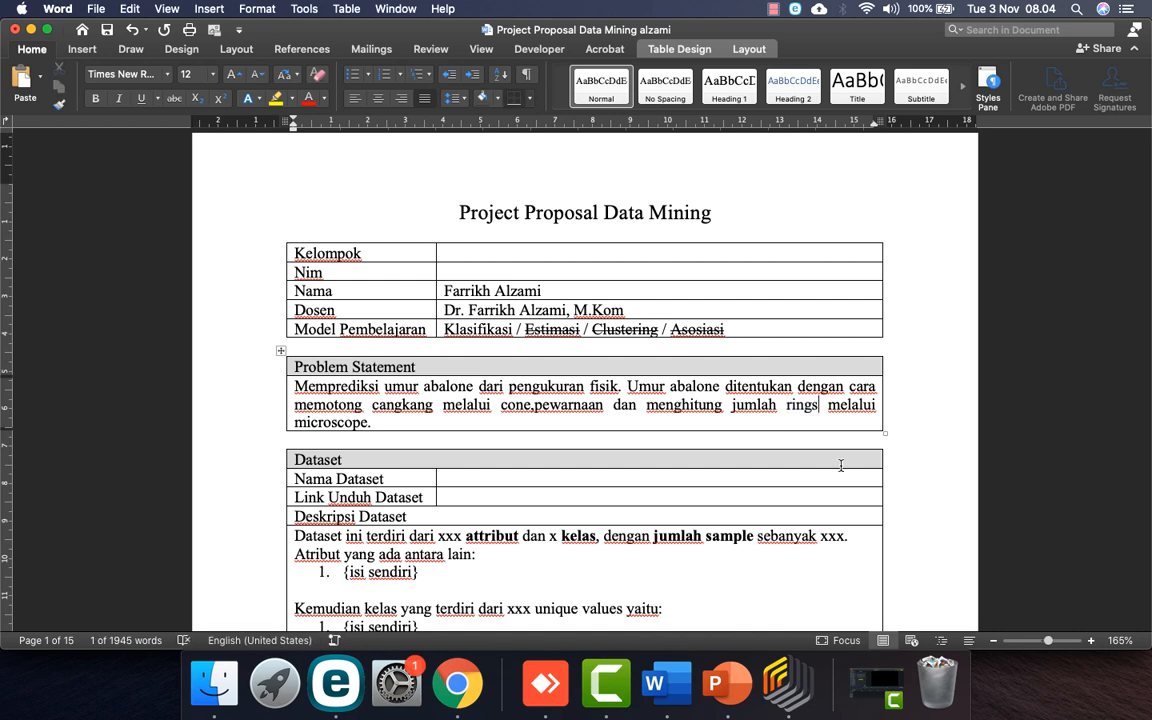
{"action": "type", "text": "()"}
{"action": "key", "text": "Left"}
{"action": "type", "text": "cincin"}
{"action": "double_click", "coordinate": [754, 408]}
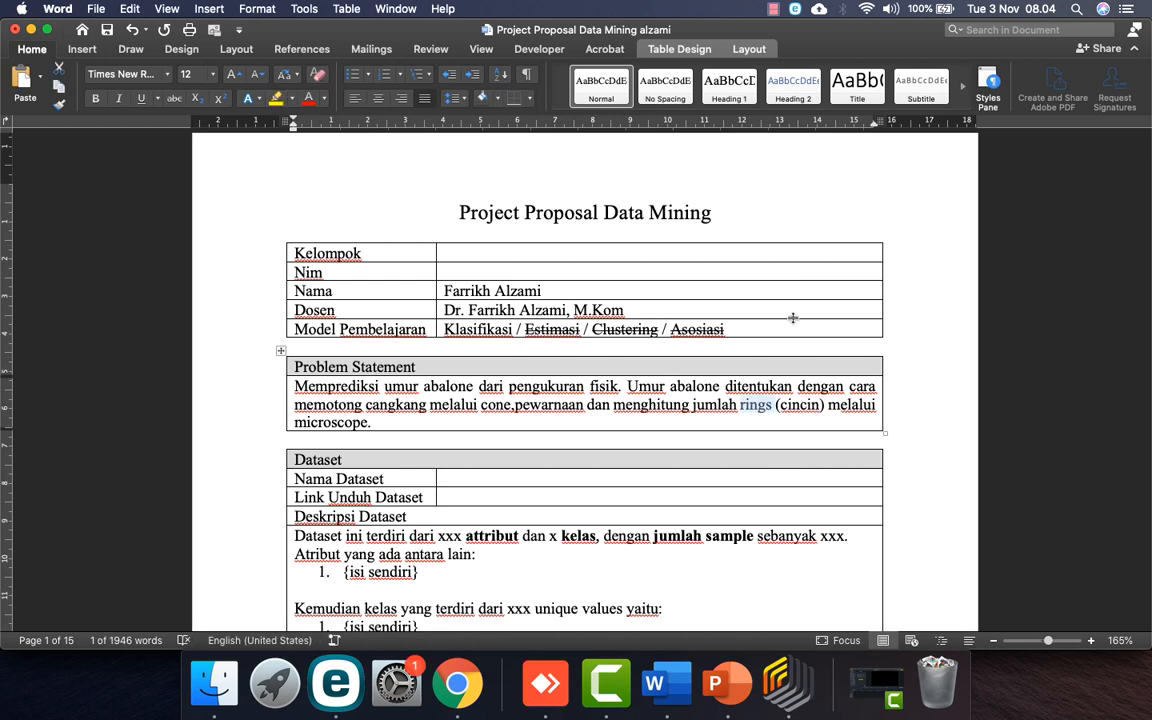
{"action": "left_click", "coordinate": [94, 102]}
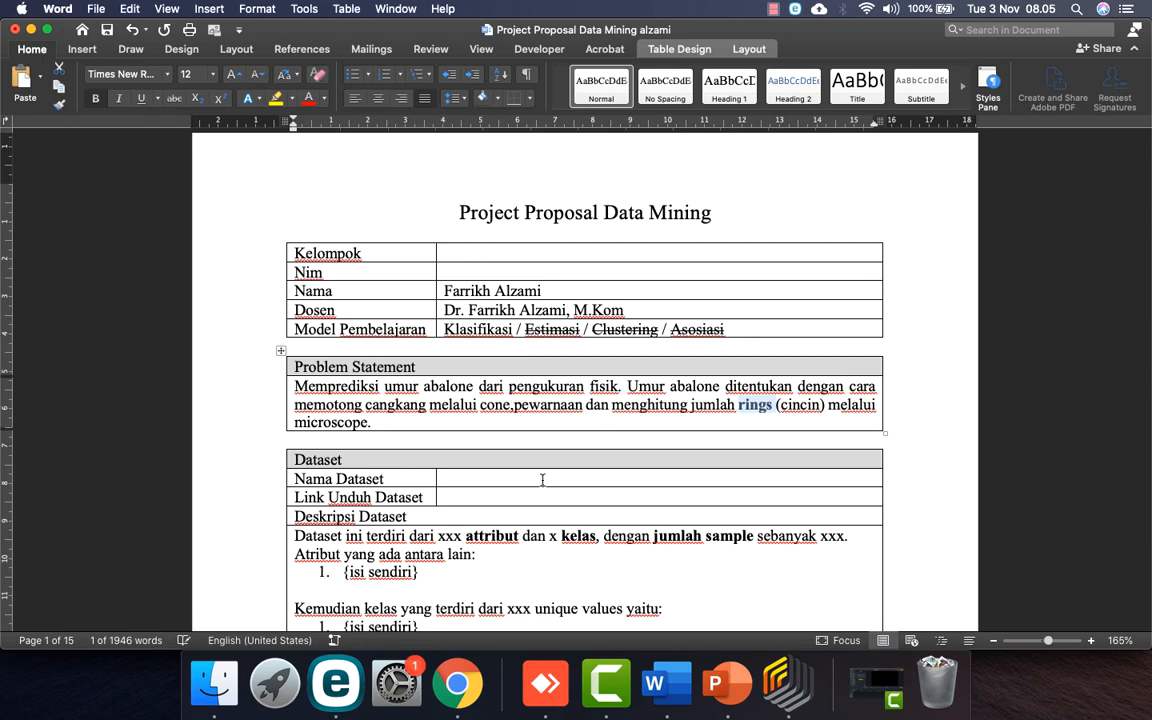
{"action": "scroll", "coordinate": [542, 481], "scroll_direction": "down", "scroll_amount": 2}
{"action": "left_click", "coordinate": [489, 413]}
Step: Enter 'abalone' as the dataset name and copy the Abalone link from the dataset list
{"action": "type", "text": "abalone"}
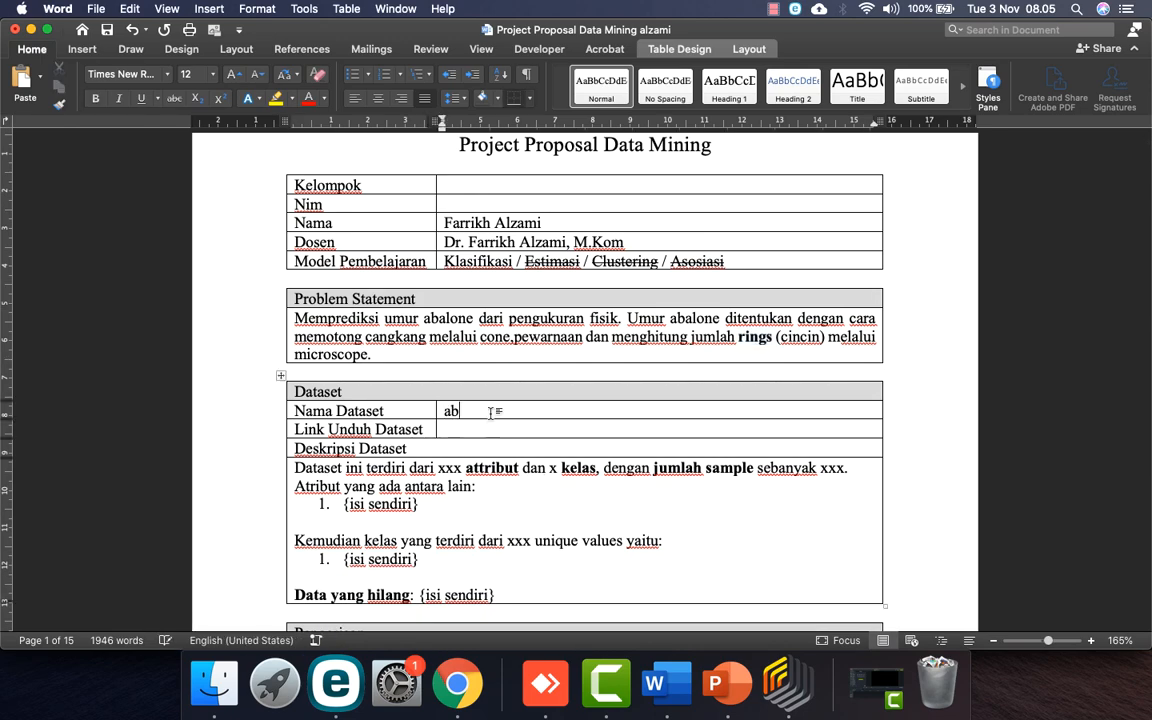
{"action": "left_click", "coordinate": [655, 683]}
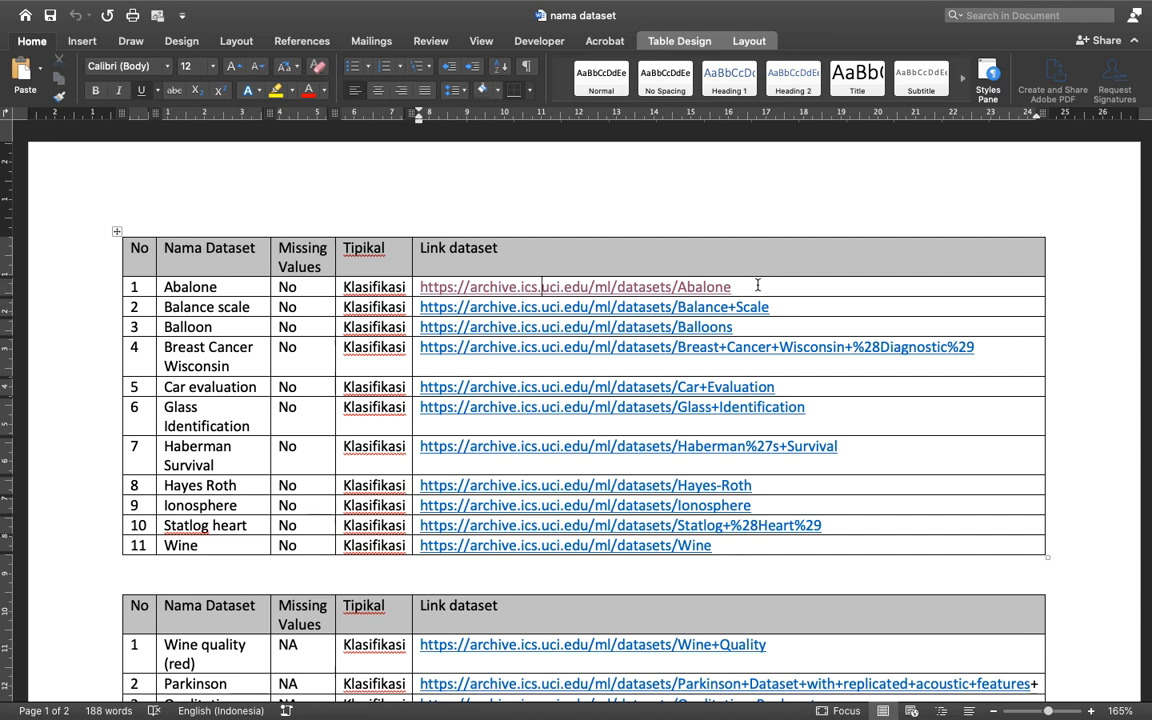
{"action": "left_click_drag", "start_coordinate": [764, 285], "coordinate": [478, 303]}
{"action": "key", "text": "super+c"}
{"action": "key", "text": "ctrl+Left"}
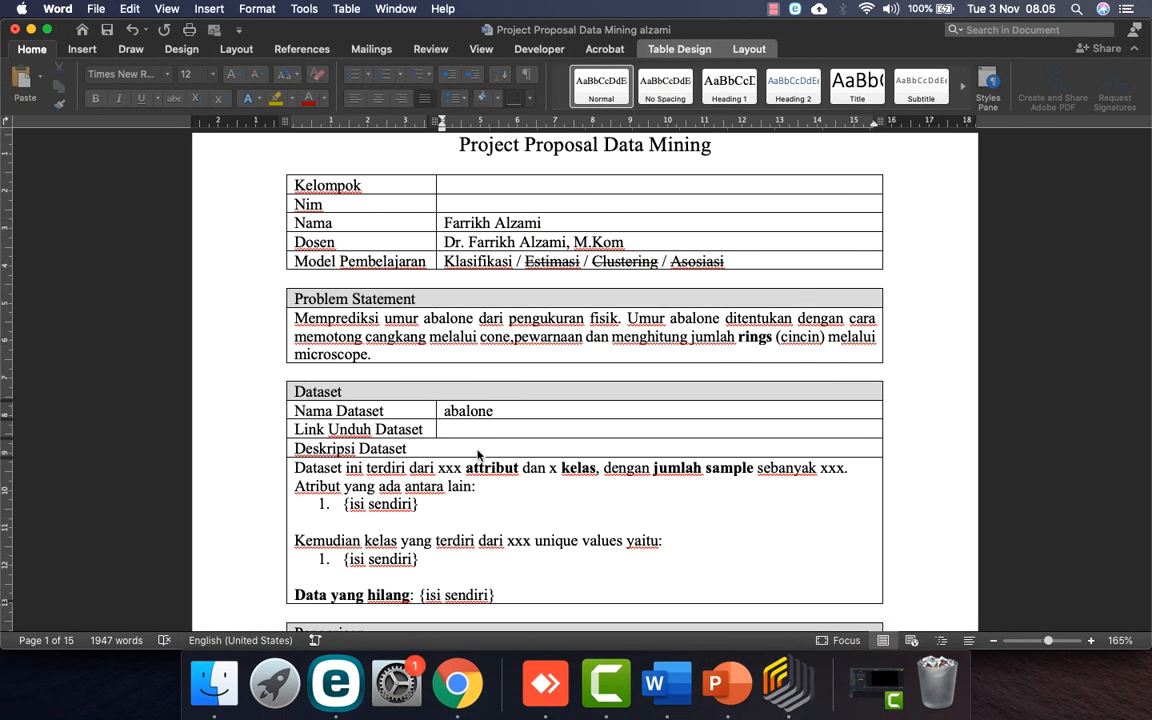
Step: Paste the link as unformatted text into Link Unduh Dataset and delete the extra Balance Scale link
{"action": "left_click", "coordinate": [467, 430]}
{"action": "key", "text": "super+v"}
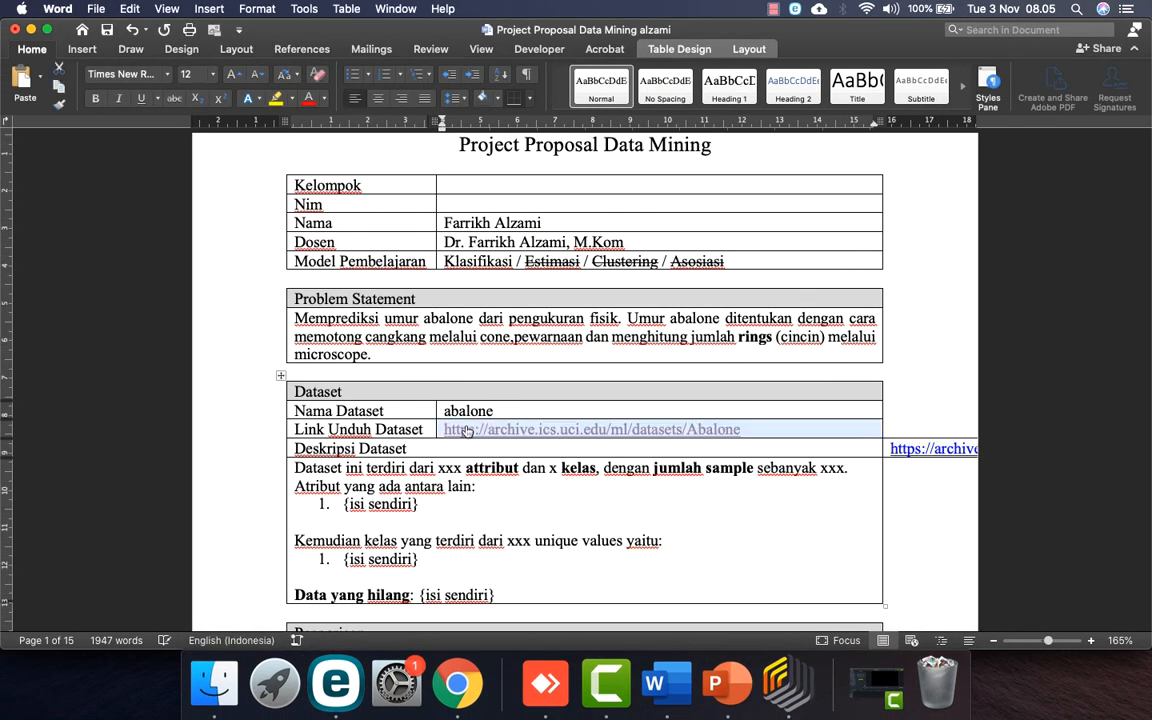
{"action": "key", "text": "super+z"}
{"action": "key", "text": "ctrl+super+v"}
{"action": "key", "text": "Up"}
{"action": "key", "text": "Return"}
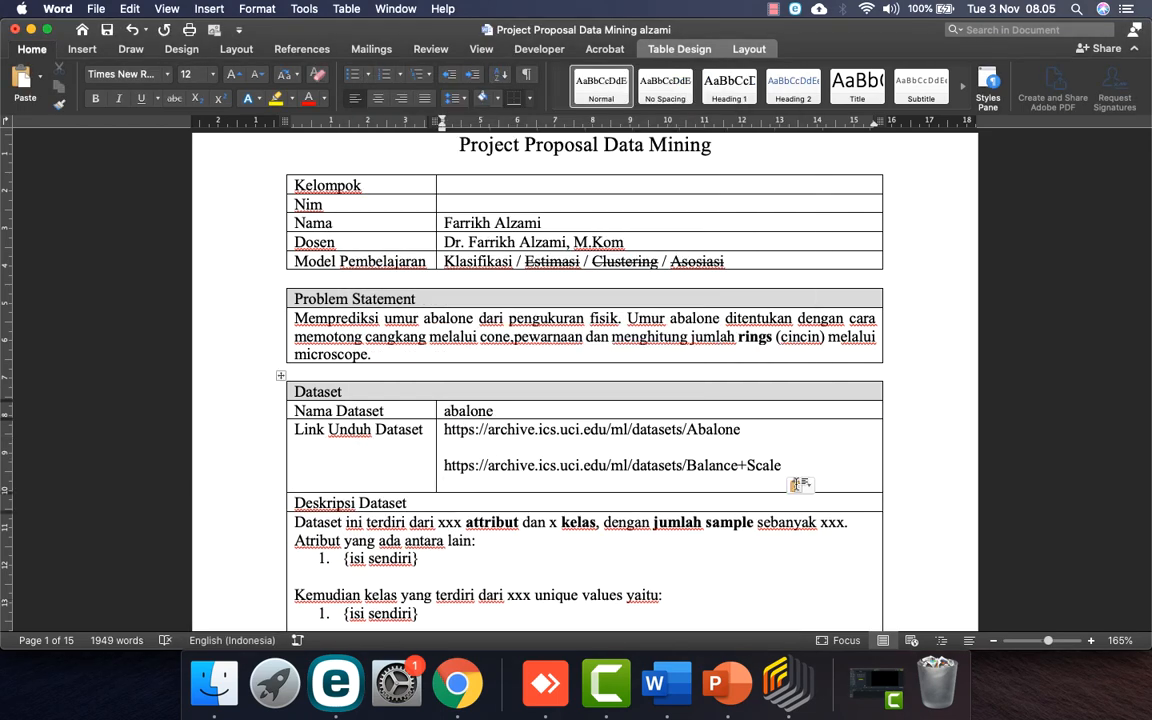
{"action": "left_click_drag", "start_coordinate": [783, 466], "coordinate": [461, 466]}
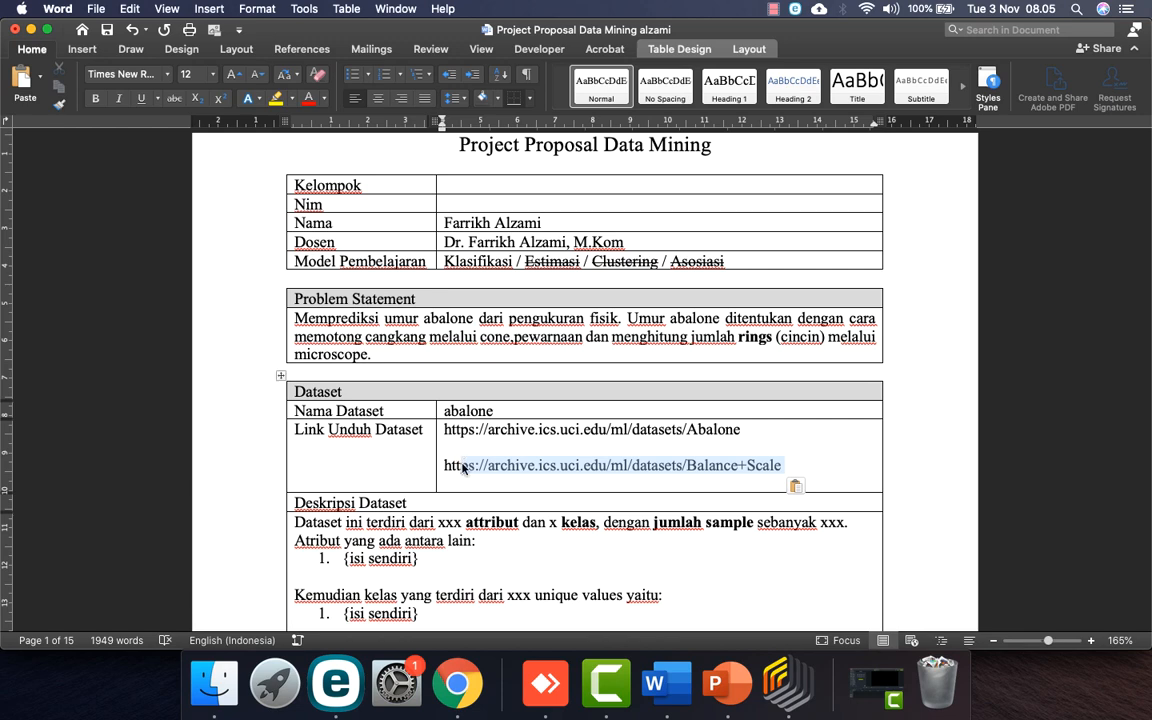
{"action": "key", "text": "BackSpace"}
{"action": "key", "text": "BackSpace"}
{"action": "key", "text": "BackSpace"}
{"action": "key", "text": "BackSpace"}
{"action": "key", "text": "BackSpace"}
{"action": "key", "text": "BackSpace"}
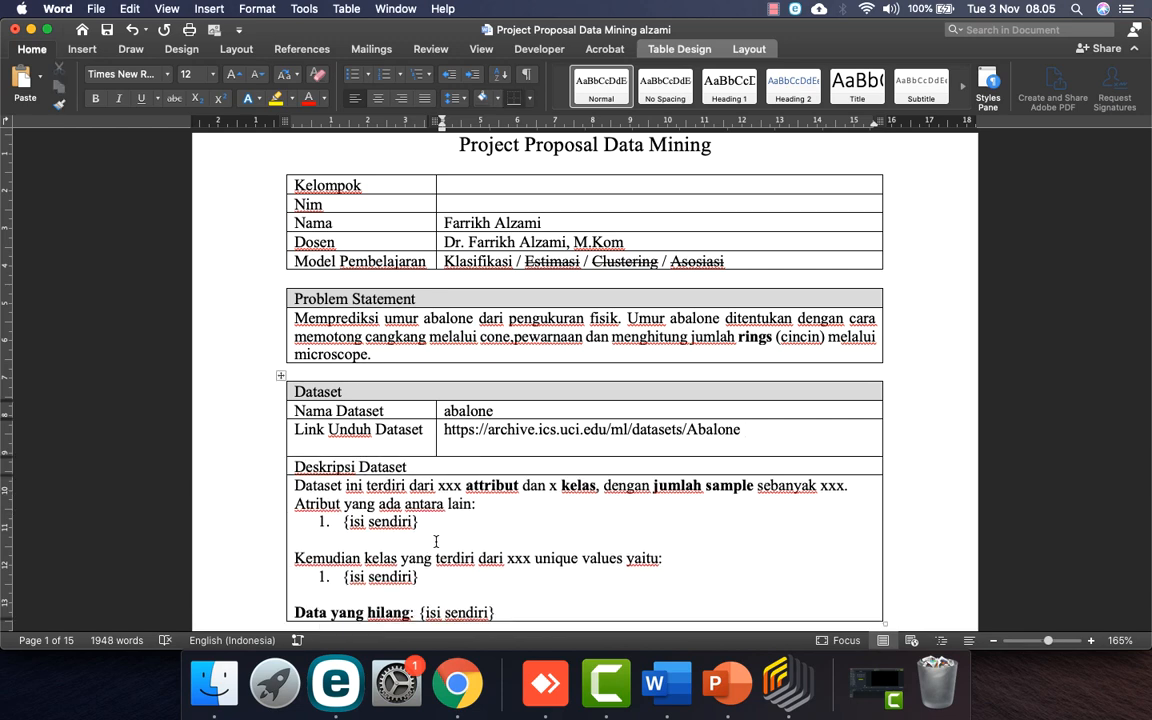
{"action": "scroll", "coordinate": [436, 540], "scroll_direction": "down", "scroll_amount": 3}
Step: Replace the attribute and class placeholders with 8 and 1, checking the UCI Abalone page
{"action": "left_click", "coordinate": [460, 690]}
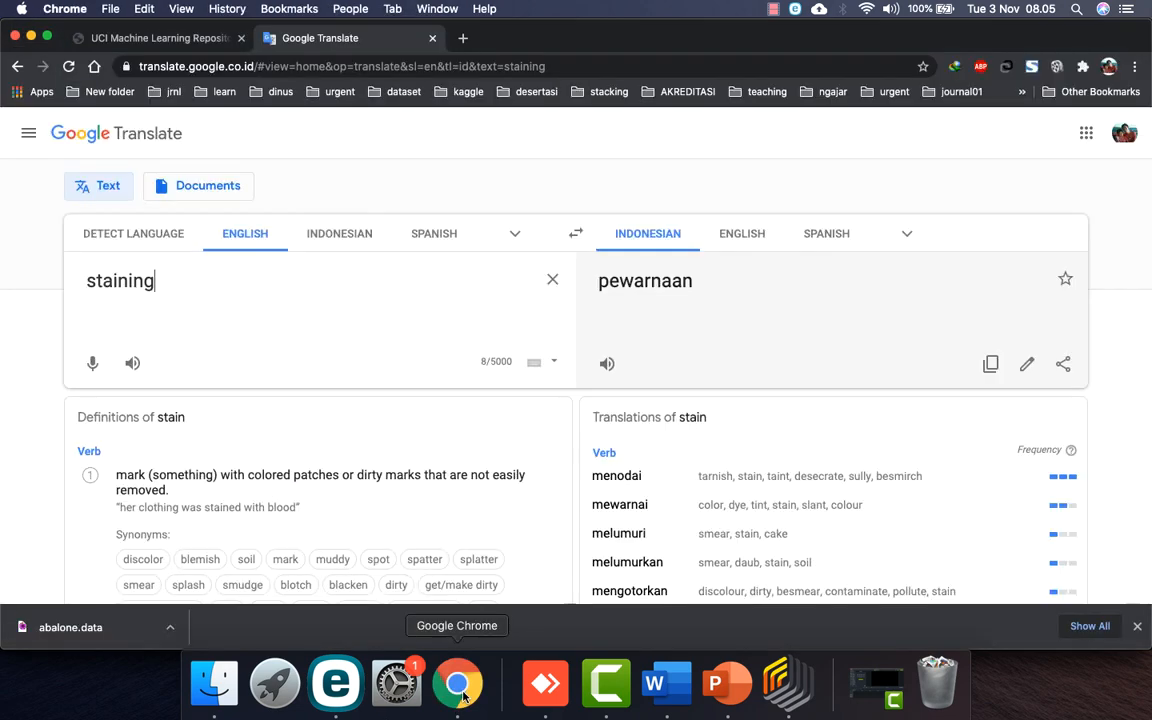
{"action": "left_click", "coordinate": [150, 38]}
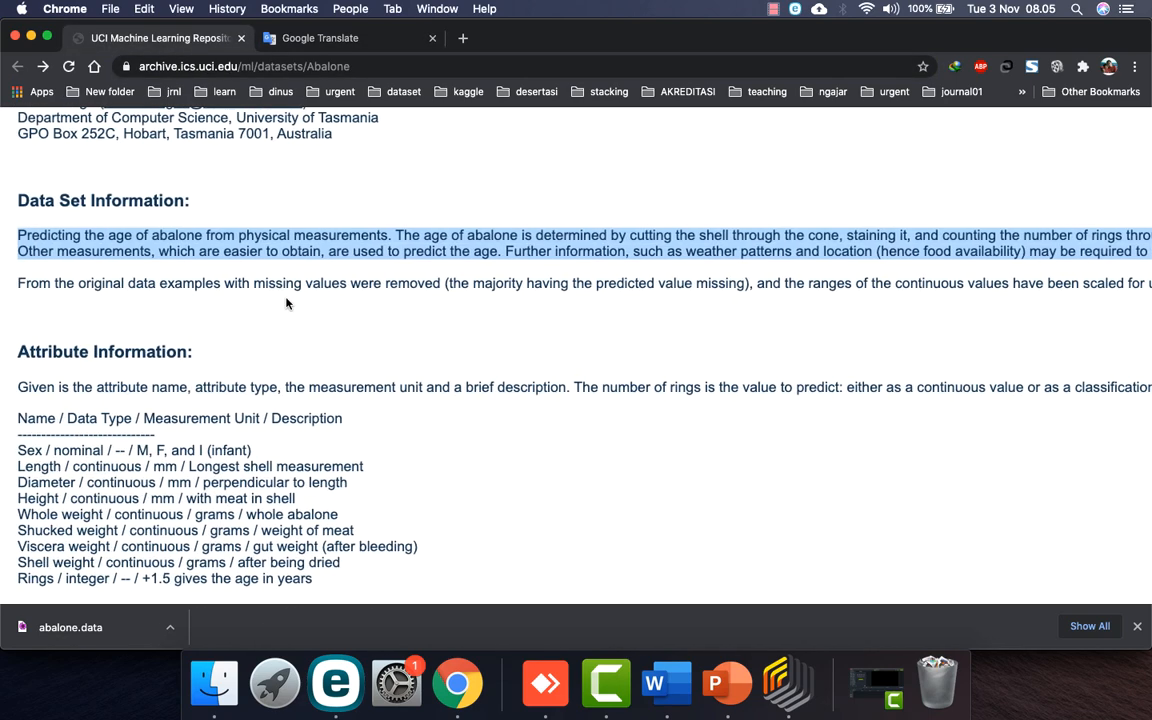
{"action": "left_click", "coordinate": [654, 683]}
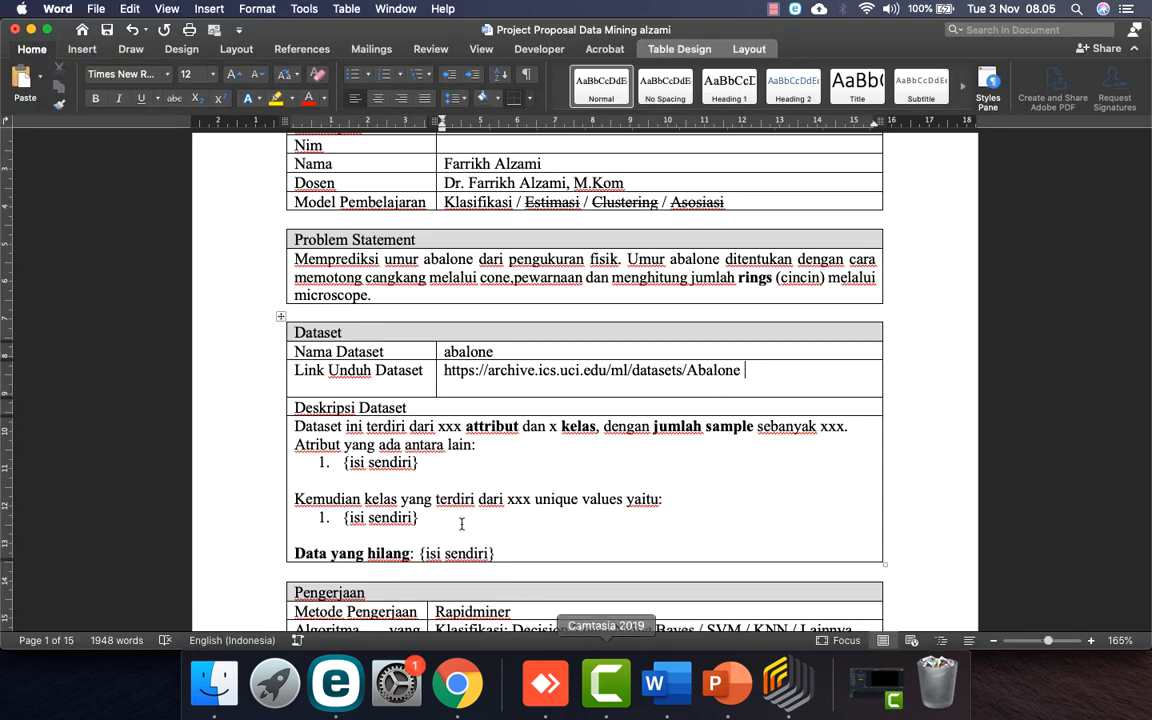
{"action": "double_click", "coordinate": [449, 426]}
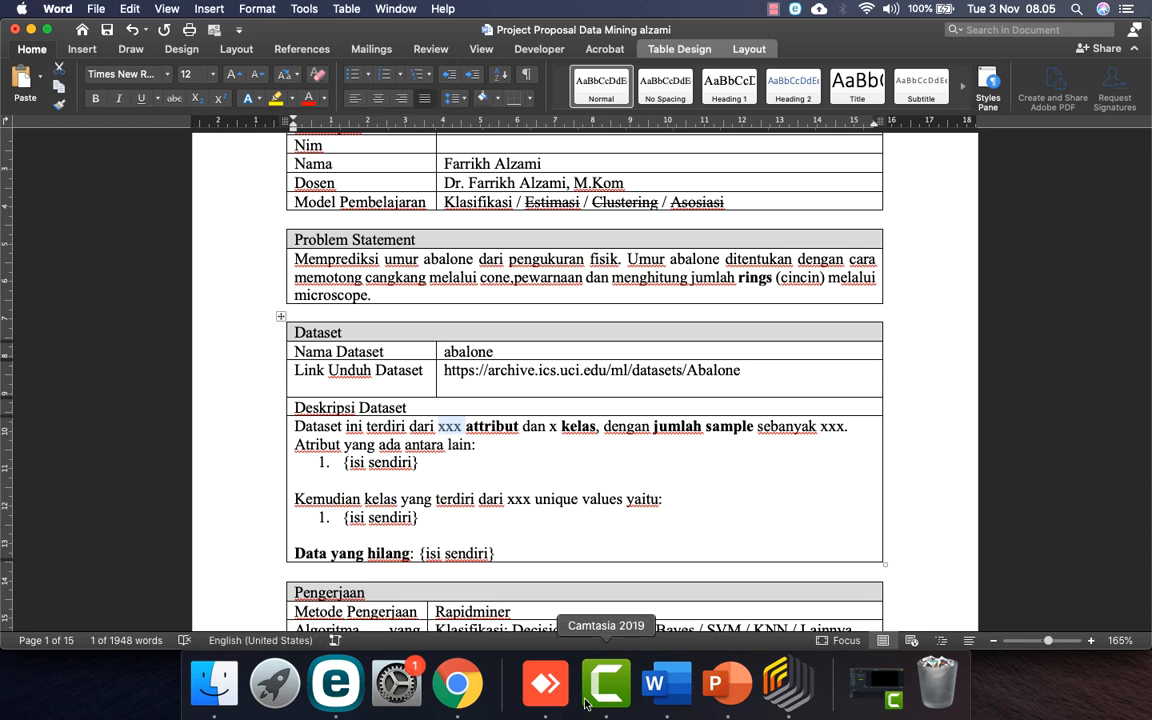
{"action": "left_click", "coordinate": [458, 684]}
{"action": "scroll", "coordinate": [113, 298], "scroll_direction": "down", "scroll_amount": 3}
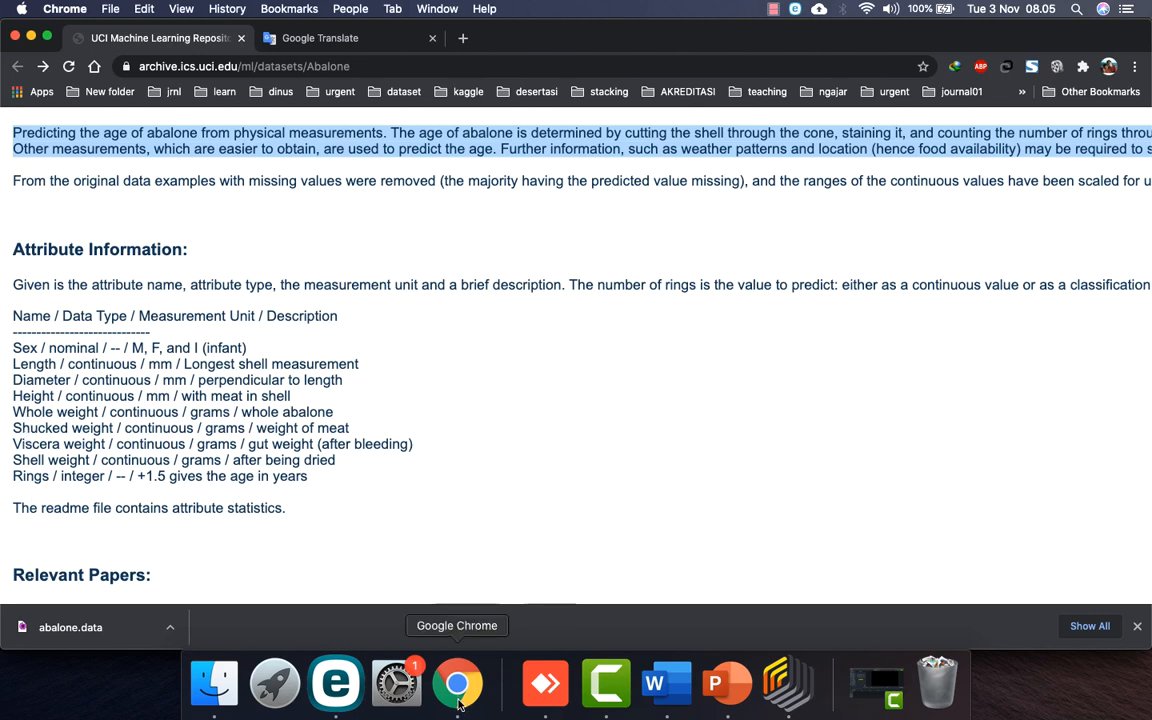
{"action": "left_click", "coordinate": [654, 684]}
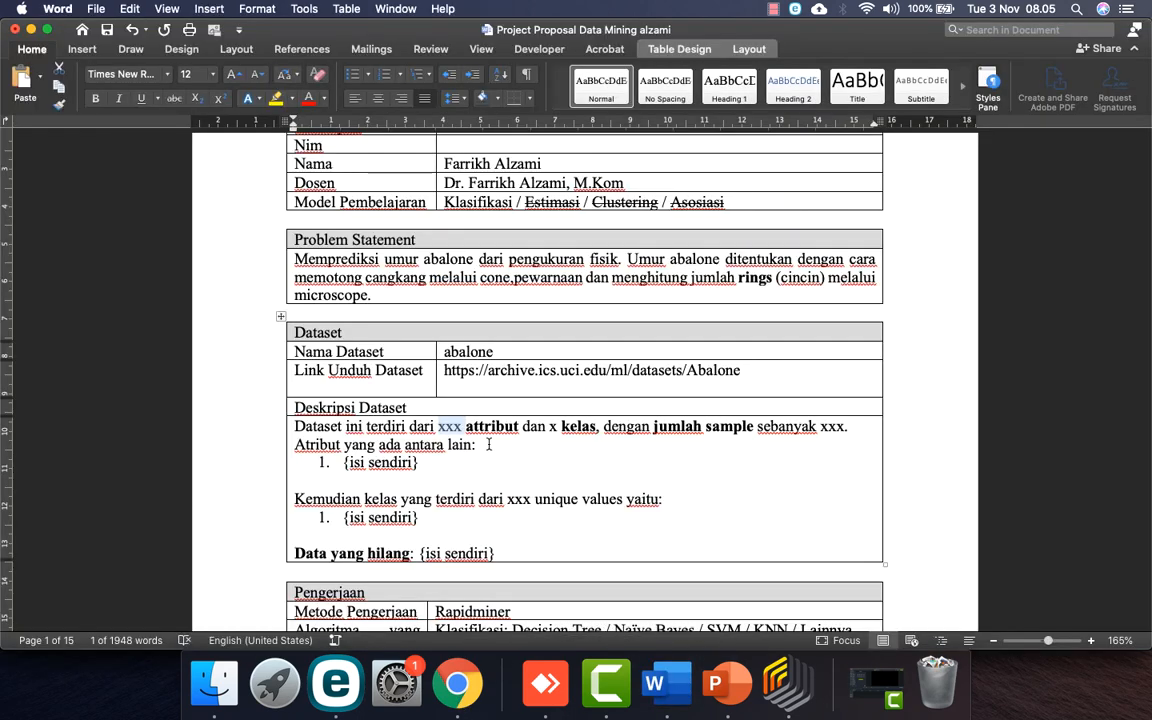
{"action": "type", "text": "8"}
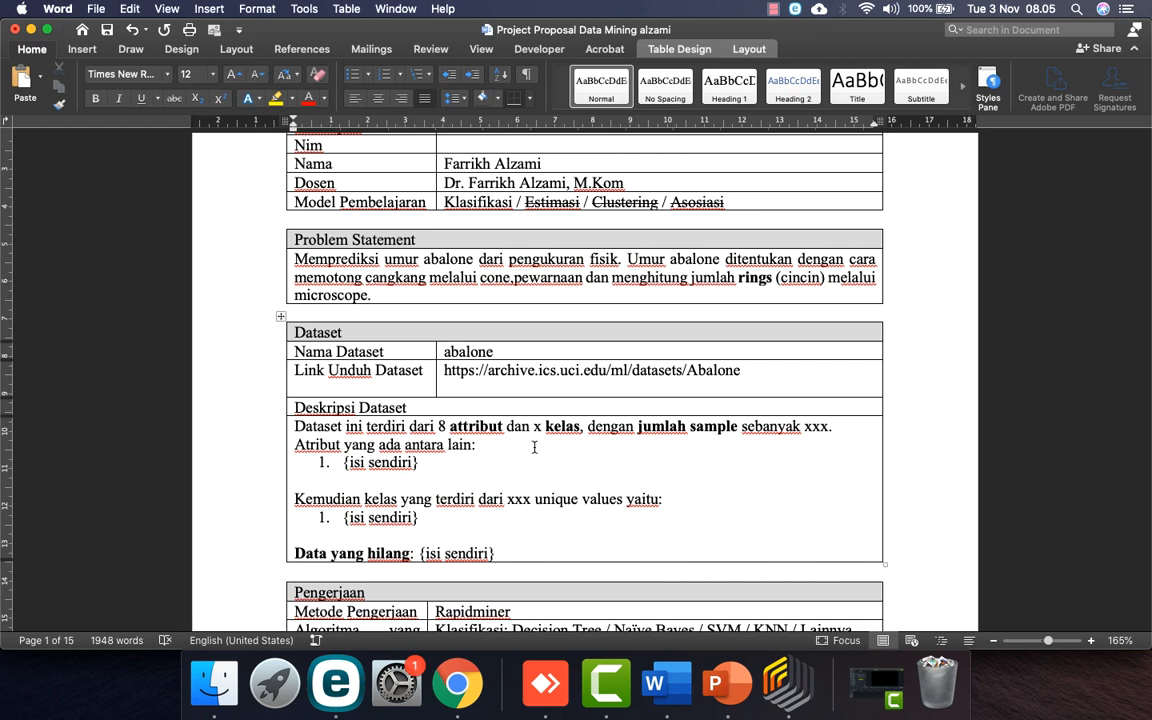
{"action": "key", "text": "BackSpace"}
{"action": "type", "text": "1"}
Step: Copy the 4177 instance count from the UCI Abalone page
{"action": "left_click", "coordinate": [457, 683]}
{"action": "scroll", "coordinate": [414, 465], "scroll_direction": "up", "scroll_amount": 3}
{"action": "scroll", "coordinate": [414, 459], "scroll_direction": "down", "scroll_amount": 8}
{"action": "scroll", "coordinate": [411, 463], "scroll_direction": "up", "scroll_amount": 10}
{"action": "scroll", "coordinate": [414, 457], "scroll_direction": "right", "scroll_amount": 5}
{"action": "scroll", "coordinate": [414, 459], "scroll_direction": "up", "scroll_amount": 2}
{"action": "scroll", "coordinate": [414, 460], "scroll_direction": "right", "scroll_amount": 4}
{"action": "scroll", "coordinate": [415, 461], "scroll_direction": "left", "scroll_amount": 6}
{"action": "scroll", "coordinate": [414, 461], "scroll_direction": "left", "scroll_amount": 5}
{"action": "scroll", "coordinate": [412, 463], "scroll_direction": "up", "scroll_amount": 15}
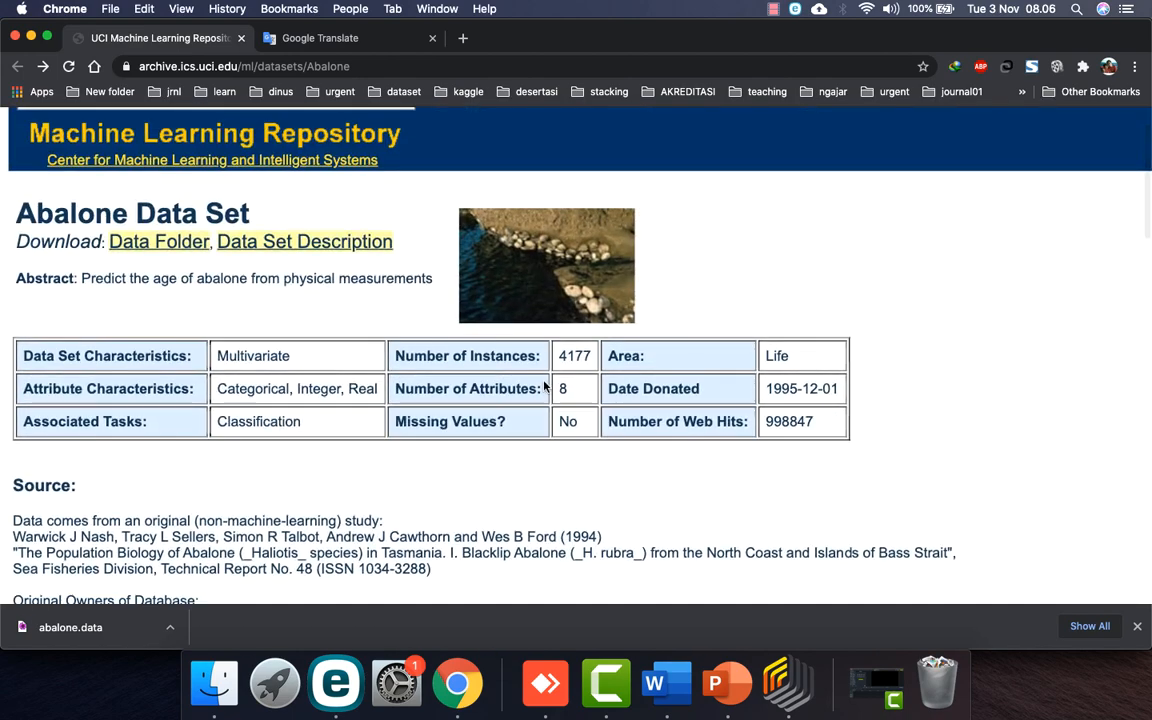
{"action": "double_click", "coordinate": [574, 356]}
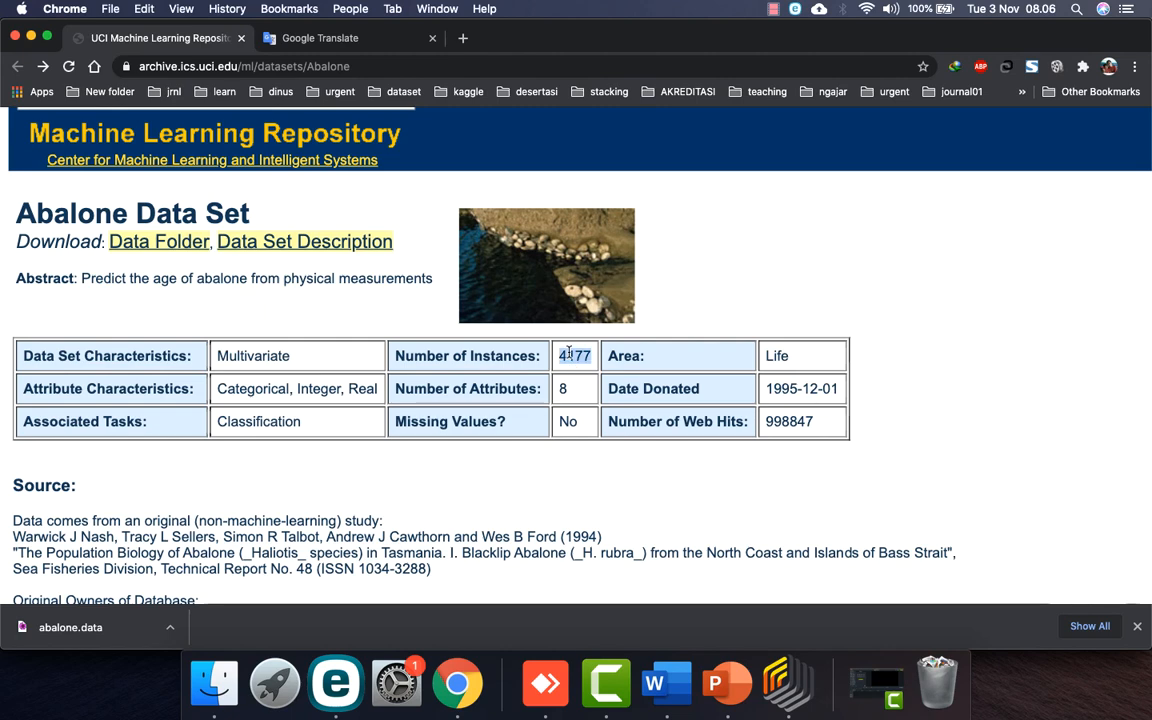
Step: Paste 4177 as unformatted text over the sample-count placeholder
{"action": "left_click", "coordinate": [693, 697]}
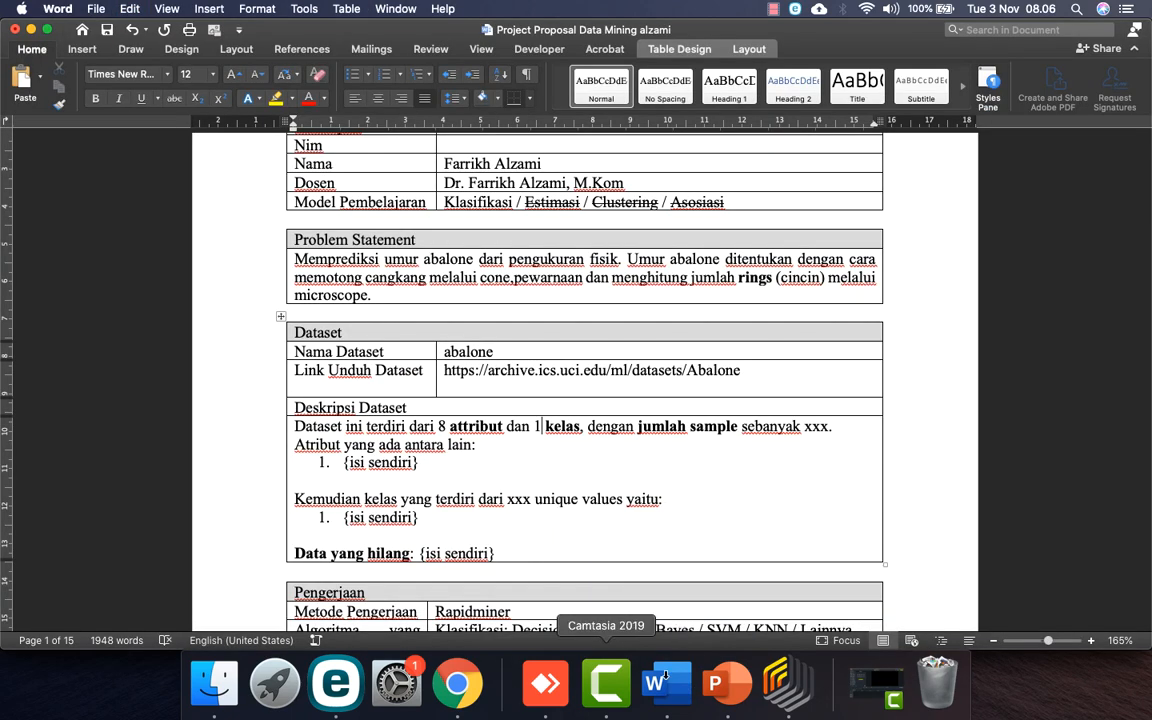
{"action": "double_click", "coordinate": [812, 426]}
{"action": "key", "text": "ctrl+super+v"}
{"action": "key", "text": "Up"}
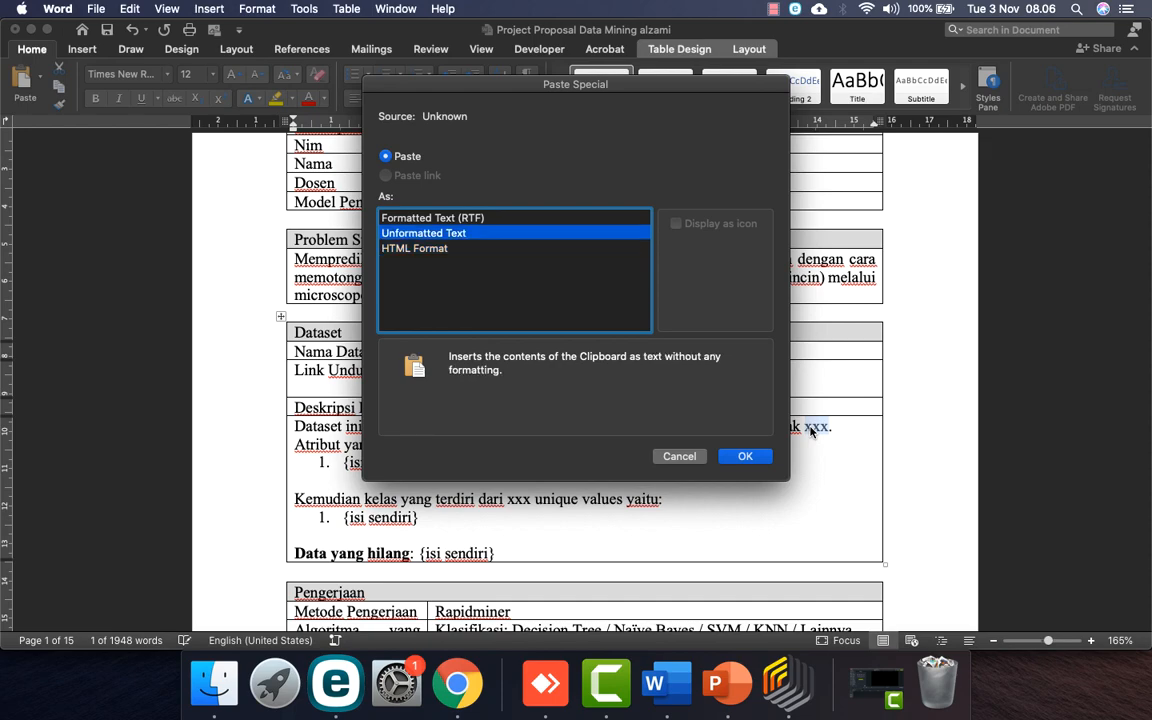
{"action": "key", "text": "Return"}
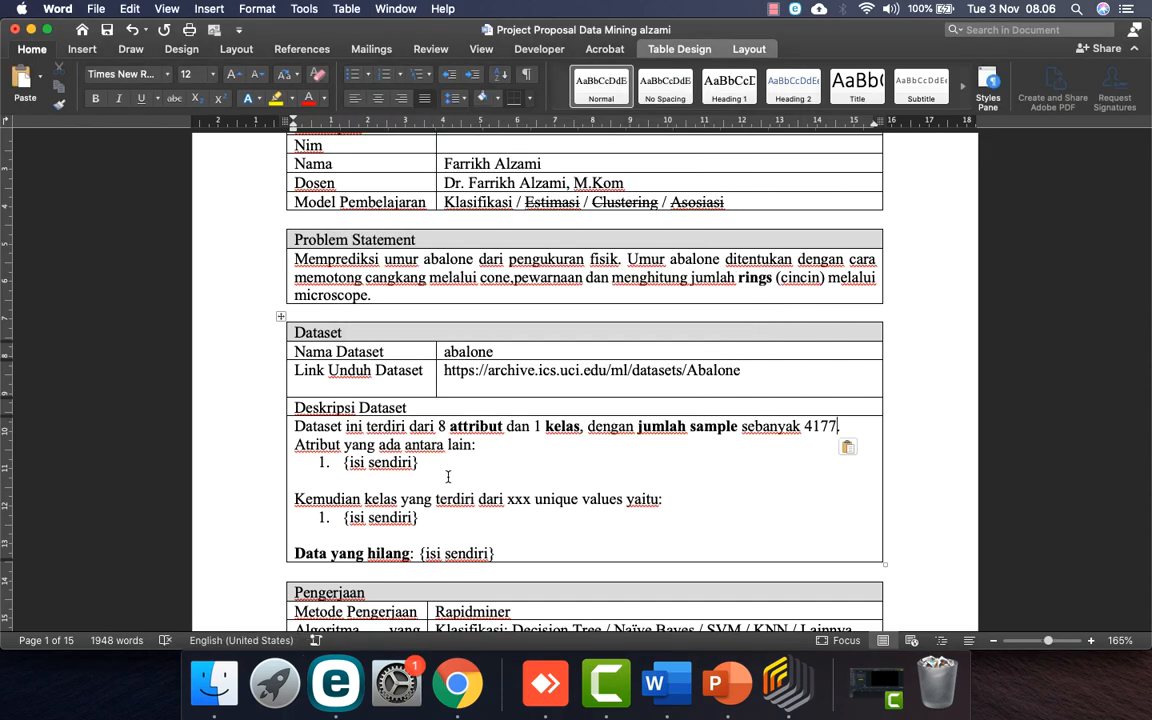
{"action": "left_click", "coordinate": [457, 683]}
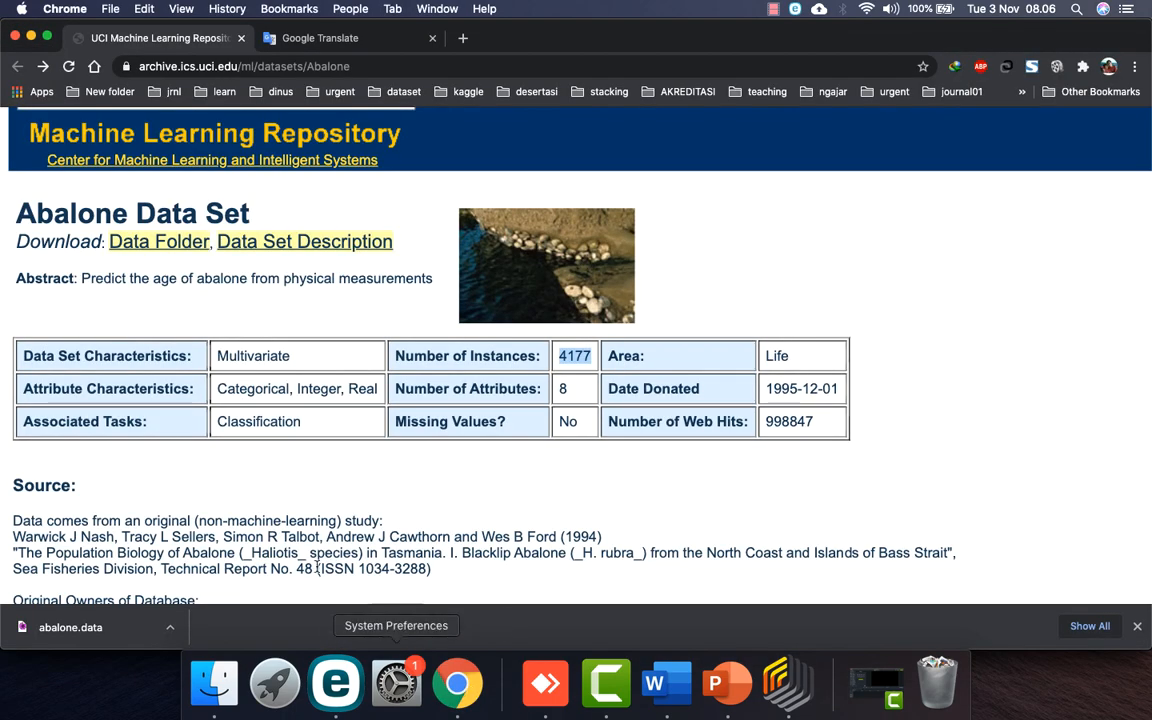
{"action": "scroll", "coordinate": [309, 548], "scroll_direction": "down", "scroll_amount": 10}
{"action": "scroll", "coordinate": [307, 552], "scroll_direction": "up", "scroll_amount": 3}
{"action": "scroll", "coordinate": [307, 552], "scroll_direction": "down", "scroll_amount": 3}
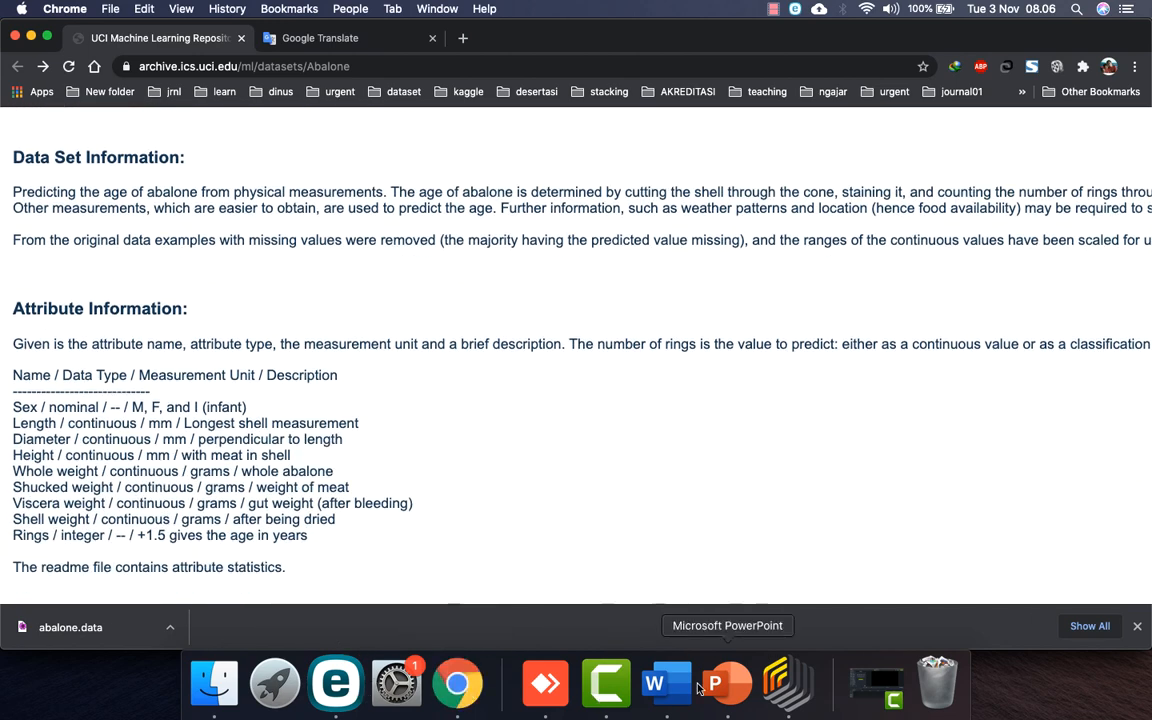
{"action": "left_click", "coordinate": [654, 683]}
Step: Replace the first attribute placeholder with list items Sex, Length and dst
{"action": "left_click_drag", "start_coordinate": [427, 462], "coordinate": [350, 462]}
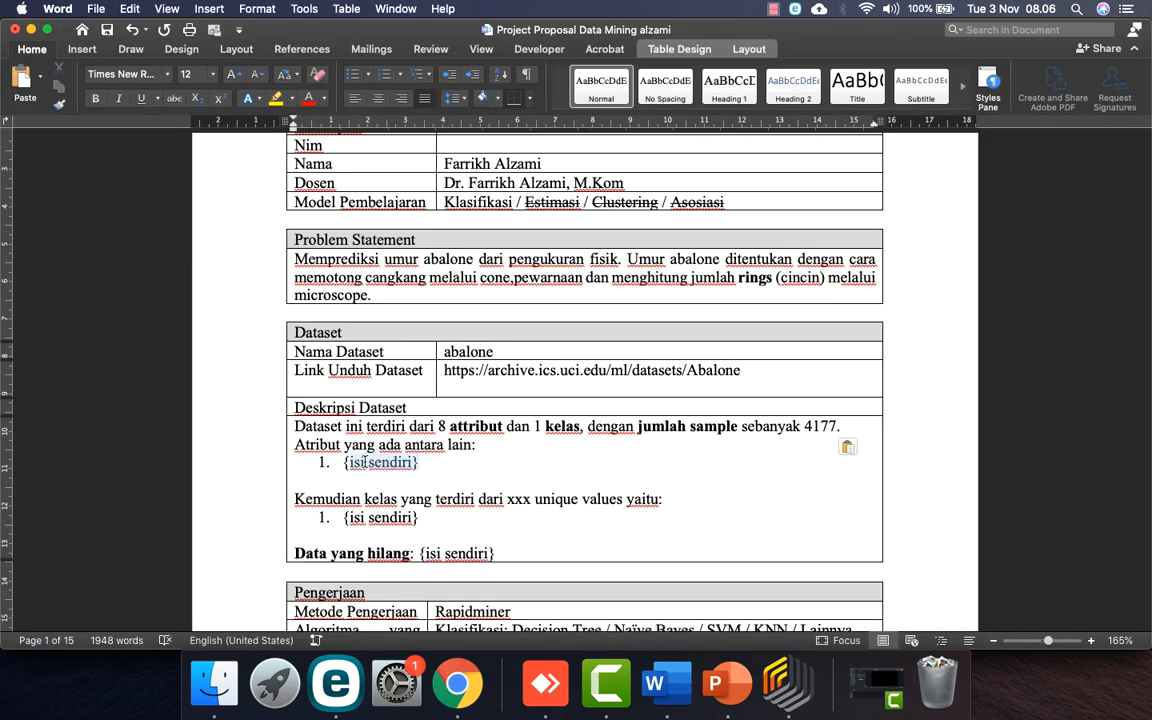
{"action": "type", "text": "se"}
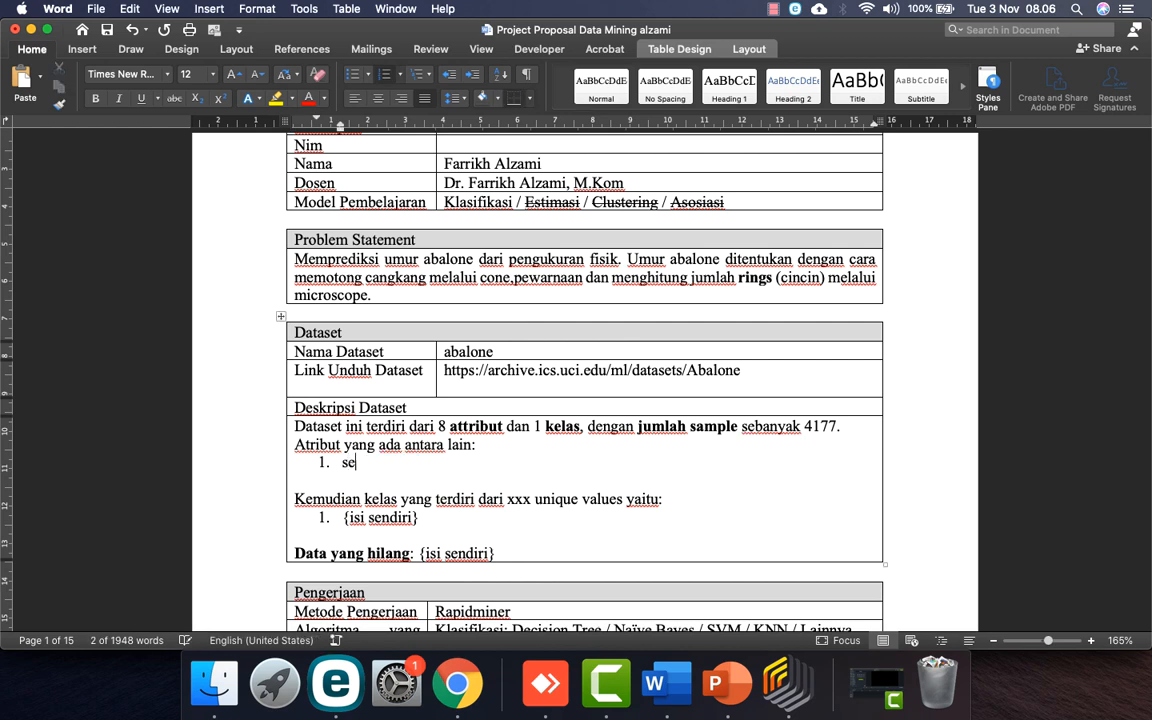
{"action": "type", "text": "x"}
{"action": "key", "text": "Return"}
{"action": "type", "text": "length"}
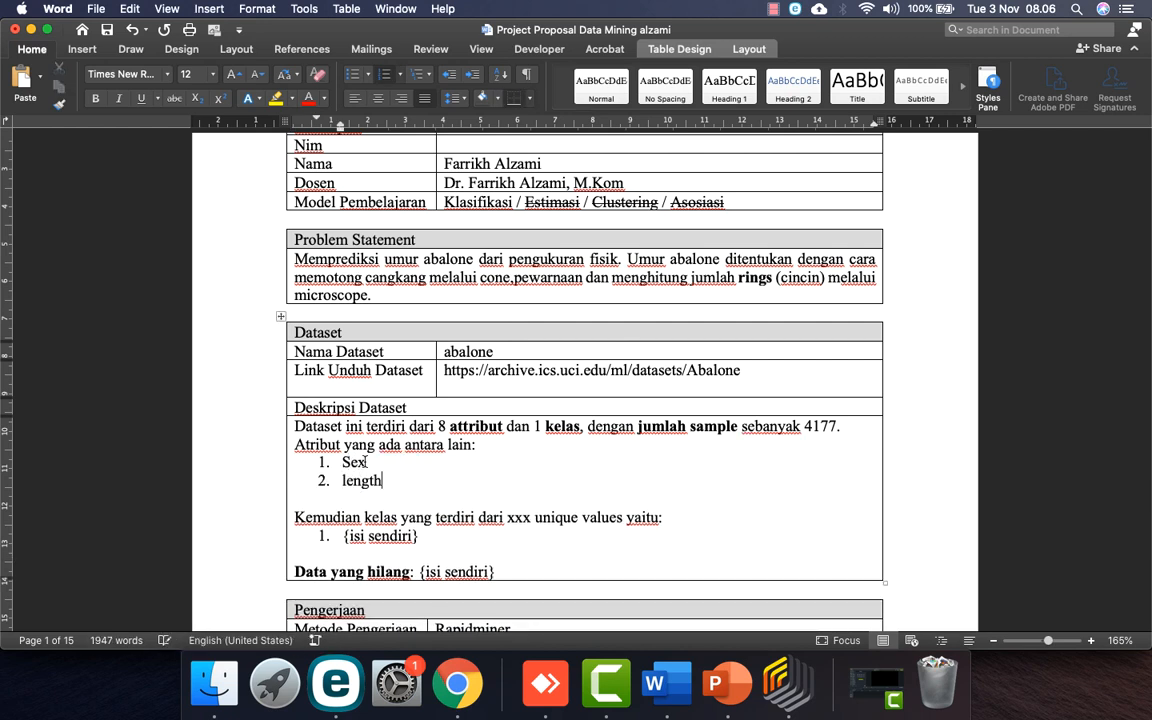
{"action": "key", "text": "Return"}
{"action": "type", "text": "dst"}
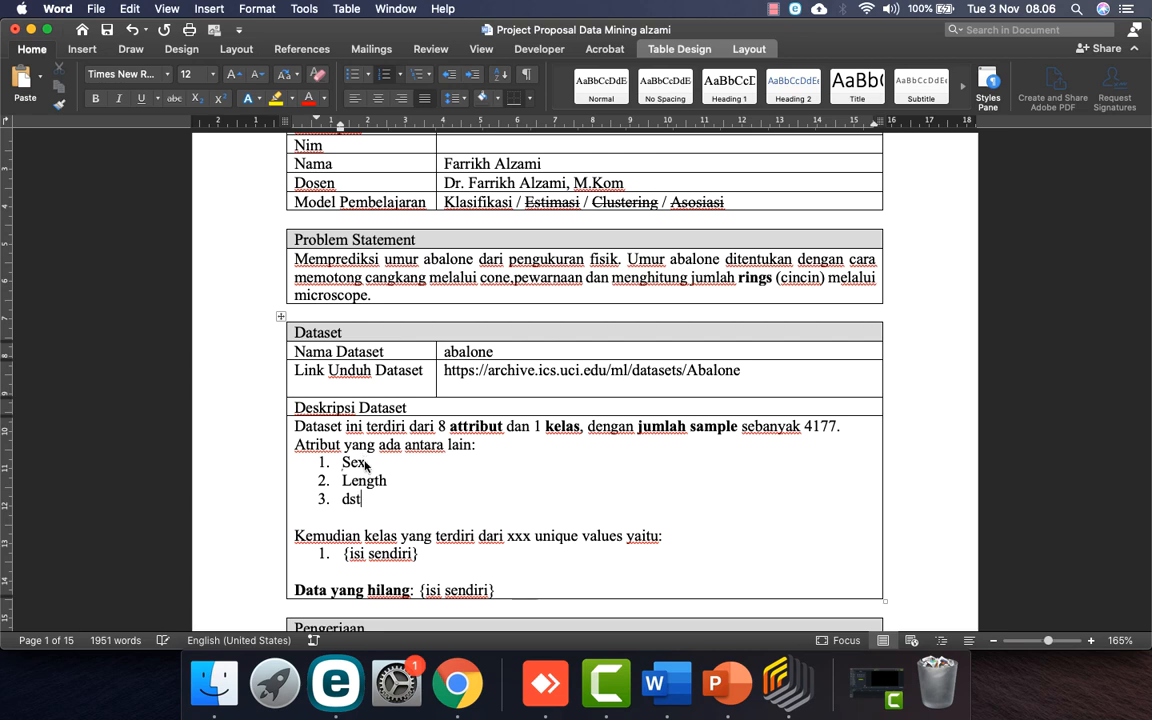
Step: Select the class-count placeholder and check the UCI Abalone page in Chrome
{"action": "double_click", "coordinate": [517, 537]}
{"action": "left_click", "coordinate": [457, 683]}
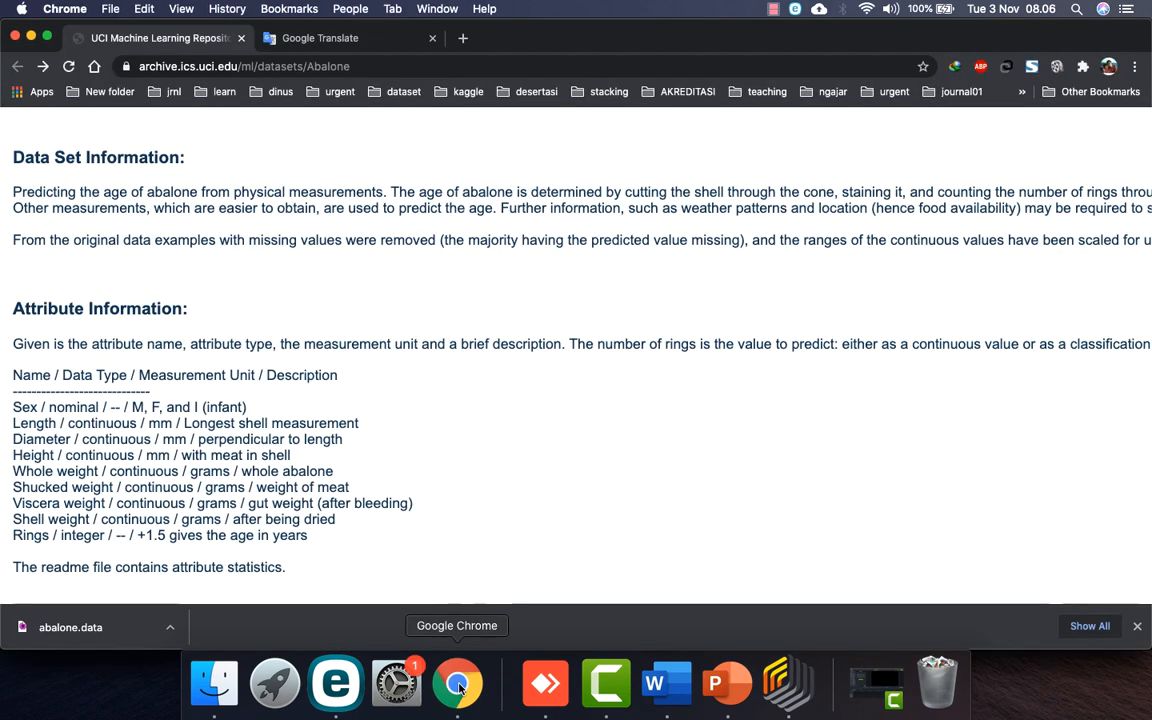
{"action": "scroll", "coordinate": [284, 503], "scroll_direction": "down", "scroll_amount": 5}
{"action": "scroll", "coordinate": [284, 505], "scroll_direction": "up", "scroll_amount": 15}
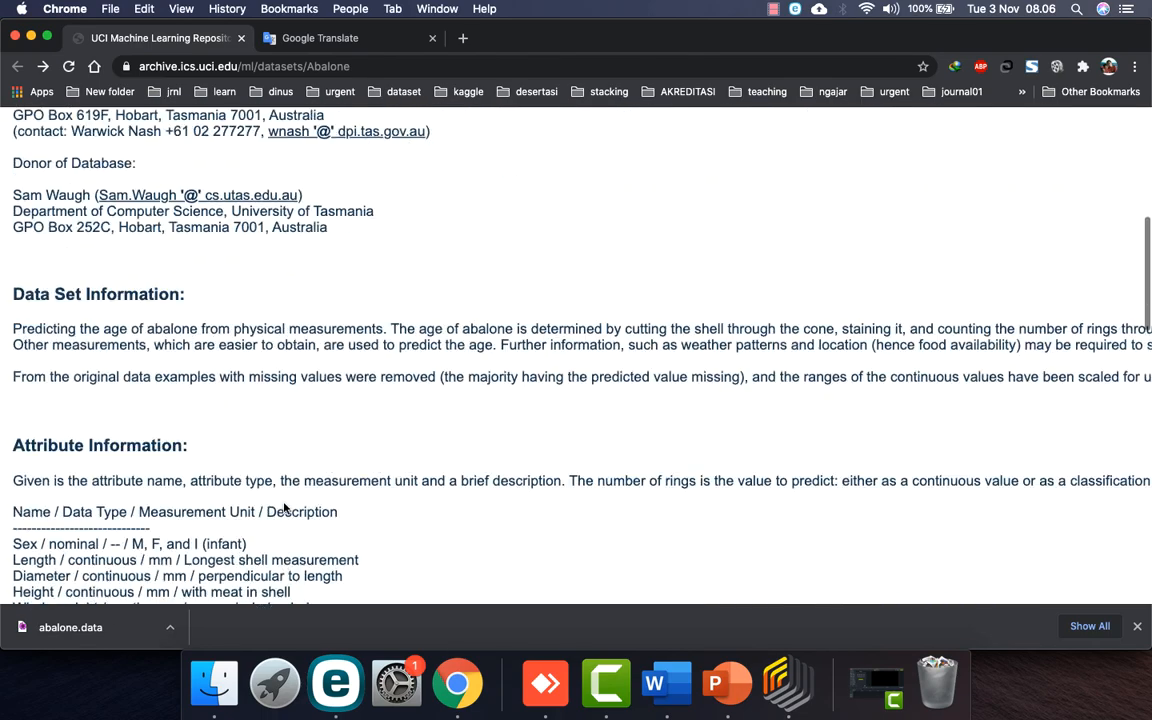
{"action": "scroll", "coordinate": [284, 509], "scroll_direction": "down", "scroll_amount": 3}
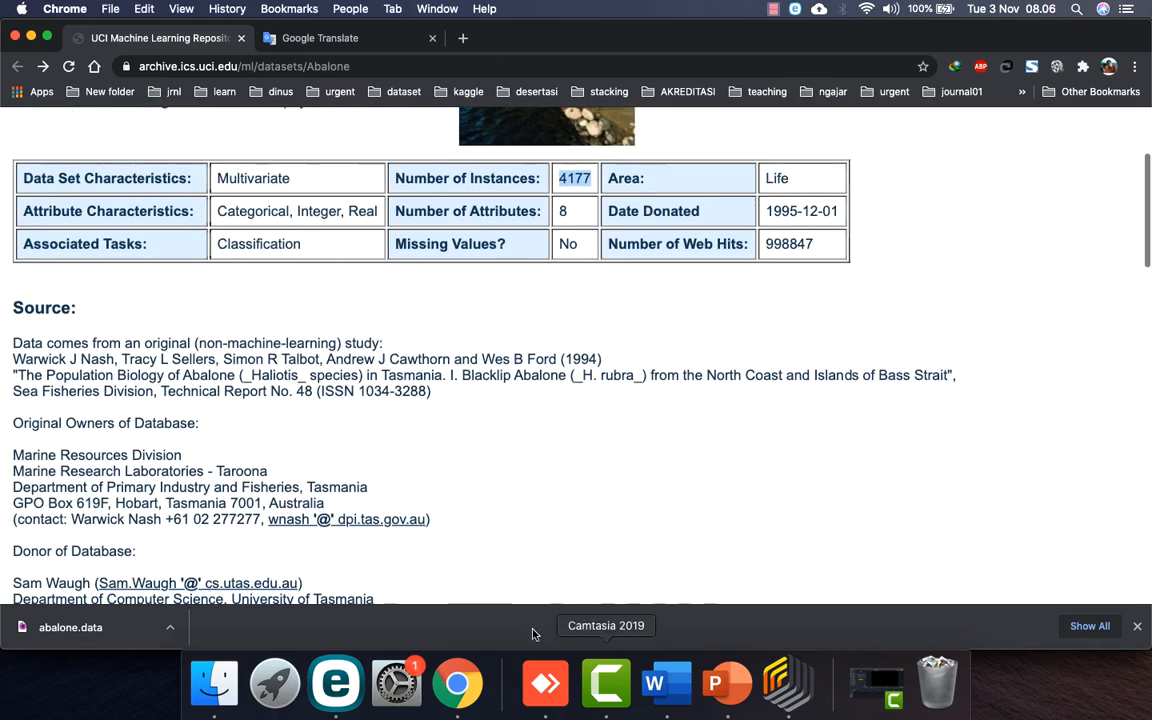
{"action": "left_click", "coordinate": [787, 683]}
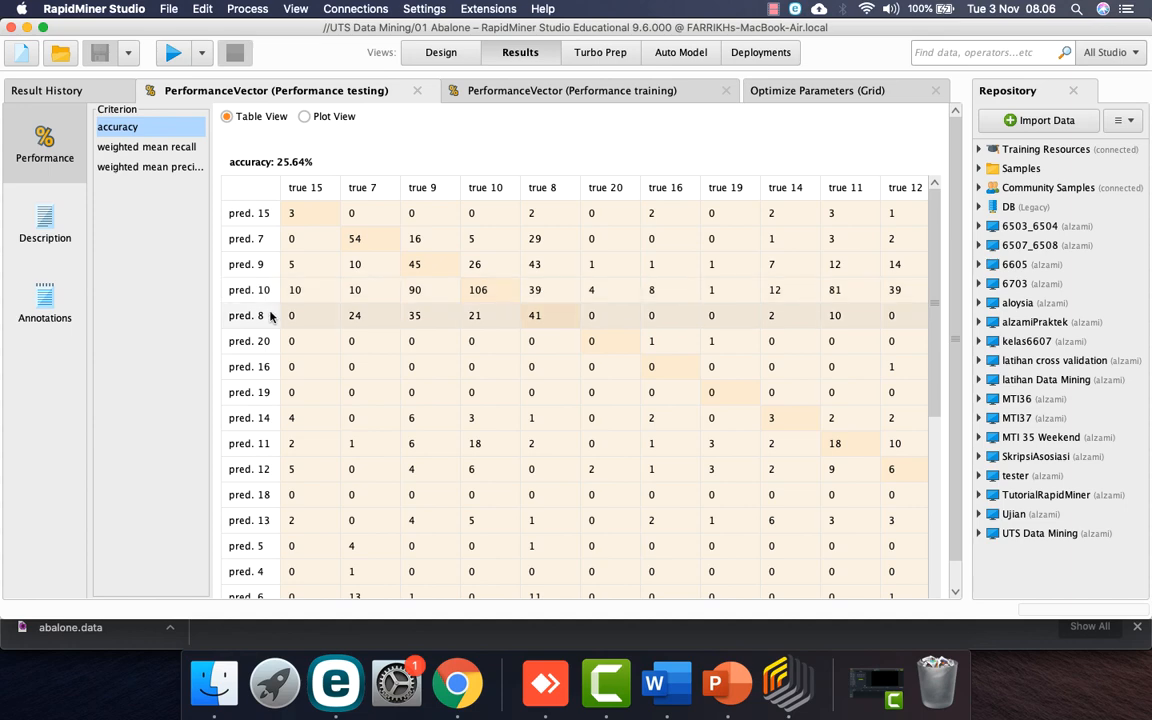
Step: Review the 25.64% testing accuracy and confusion matrix in the PerformanceVector results, then return to Word
{"action": "scroll", "coordinate": [270, 318], "scroll_direction": "down", "scroll_amount": 5}
{"action": "scroll", "coordinate": [270, 318], "scroll_direction": "down", "scroll_amount": 9}
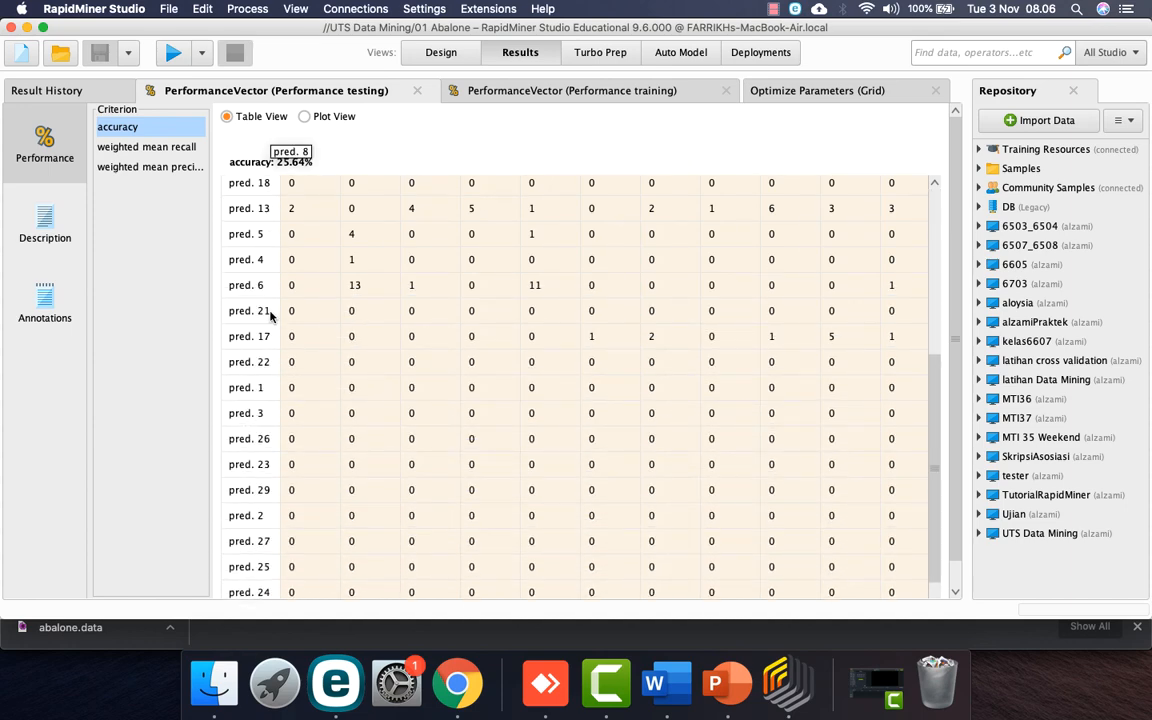
{"action": "scroll", "coordinate": [270, 318], "scroll_direction": "up", "scroll_amount": 14}
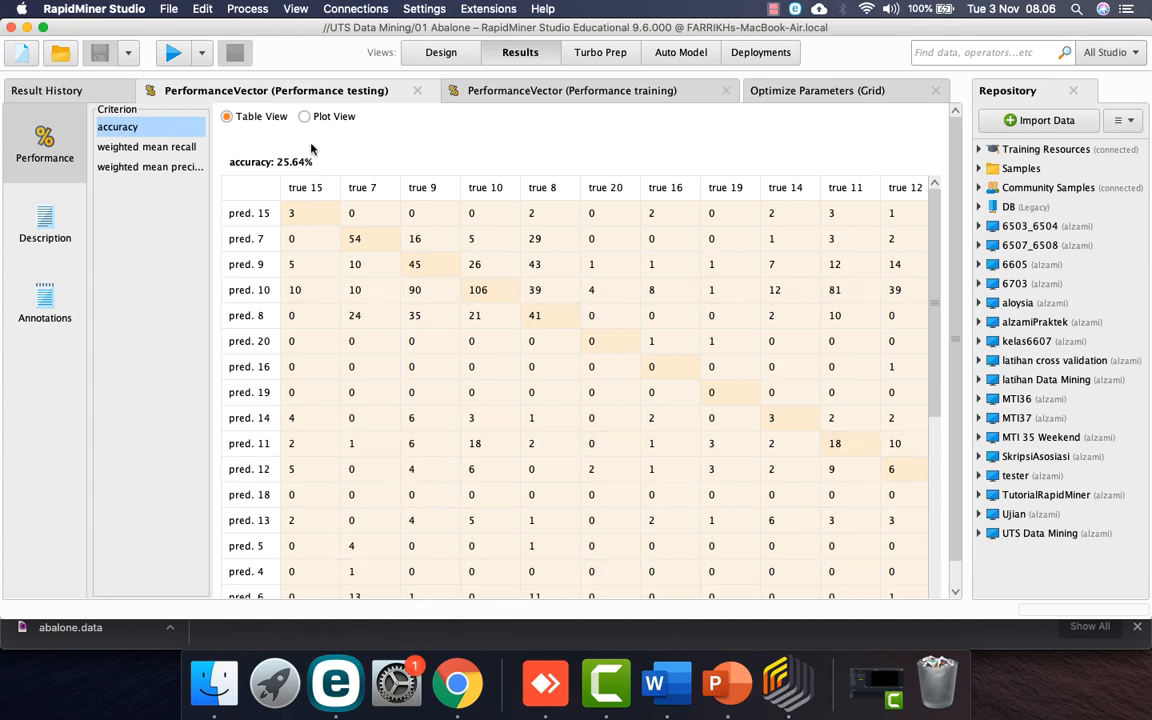
{"action": "left_click", "coordinate": [432, 58]}
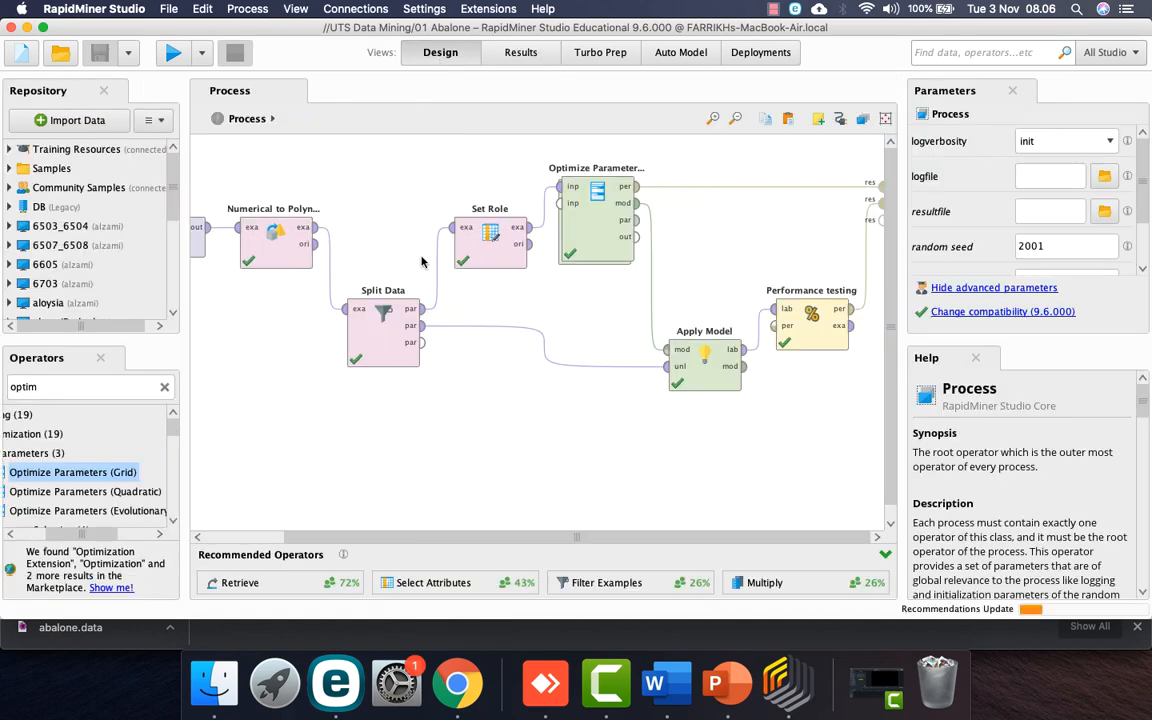
{"action": "left_click", "coordinate": [524, 52]}
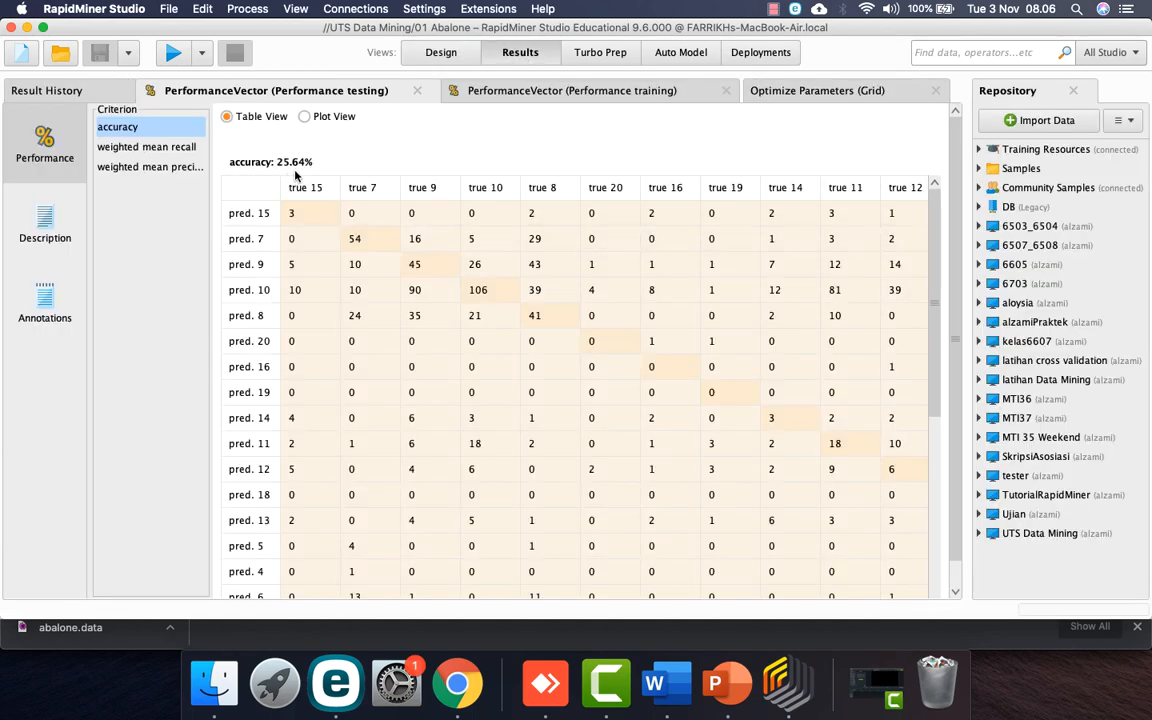
{"action": "left_click", "coordinate": [659, 690]}
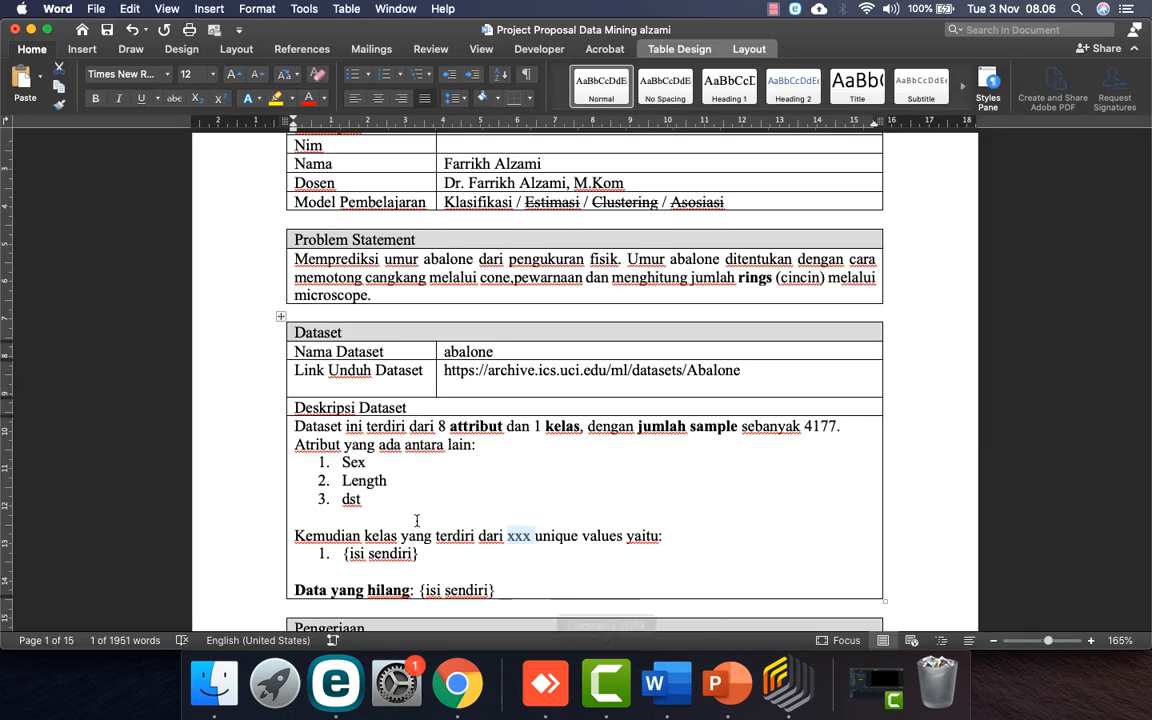
{"action": "scroll", "coordinate": [396, 540], "scroll_direction": "down", "scroll_amount": 2}
Step: Replace the class list placeholder with items 1, 2, 3 and dst
{"action": "left_click", "coordinate": [430, 512]}
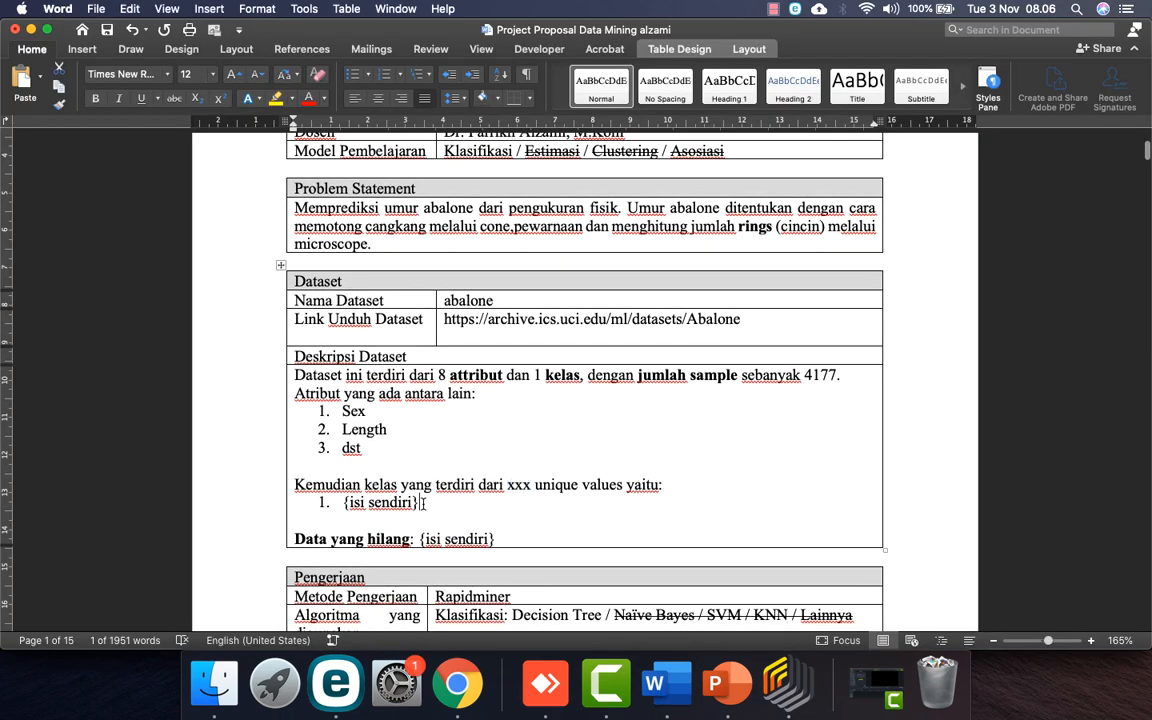
{"action": "key", "text": "BackSpace"}
{"action": "key", "text": "BackSpace"}
{"action": "key", "text": "BackSpace"}
{"action": "key", "text": "BackSpace"}
{"action": "key", "text": "BackSpace"}
{"action": "key", "text": "BackSpace"}
{"action": "key", "text": "BackSpace"}
{"action": "key", "text": "BackSpace"}
{"action": "key", "text": "BackSpace"}
{"action": "key", "text": "BackSpace"}
{"action": "type", "text": "1"}
{"action": "key", "text": "Return"}
{"action": "type", "text": "2"}
{"action": "key", "text": "Return"}
{"action": "type", "text": "3"}
{"action": "key", "text": "Return"}
{"action": "type", "text": "dst"}
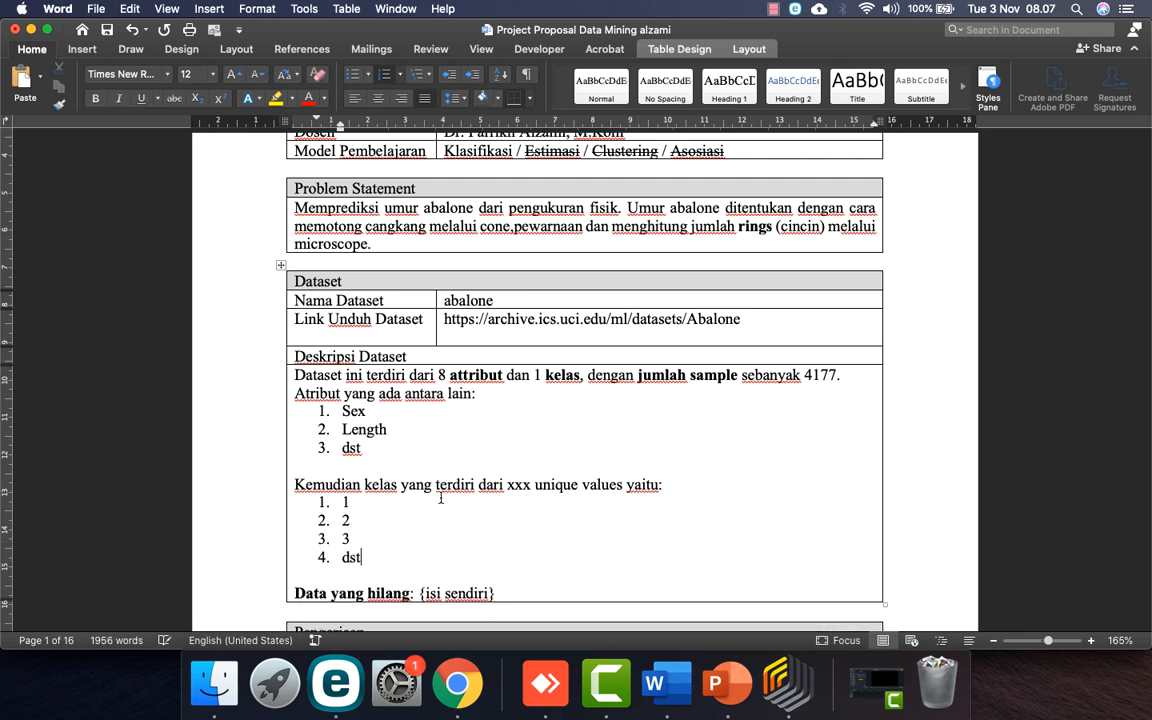
Step: Fill the Data yang hilang entry with 'tidak ada'
{"action": "double_click", "coordinate": [518, 485]}
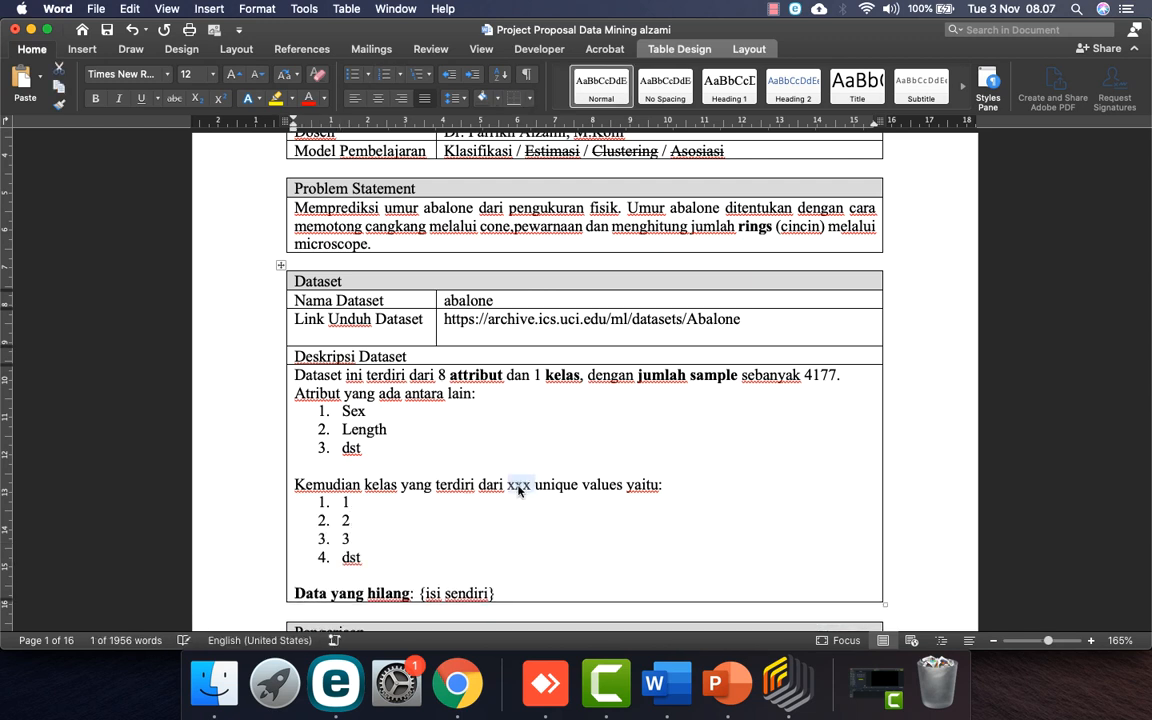
{"action": "scroll", "coordinate": [518, 488], "scroll_direction": "down", "scroll_amount": 3}
{"action": "left_click_drag", "start_coordinate": [502, 509], "coordinate": [422, 507]}
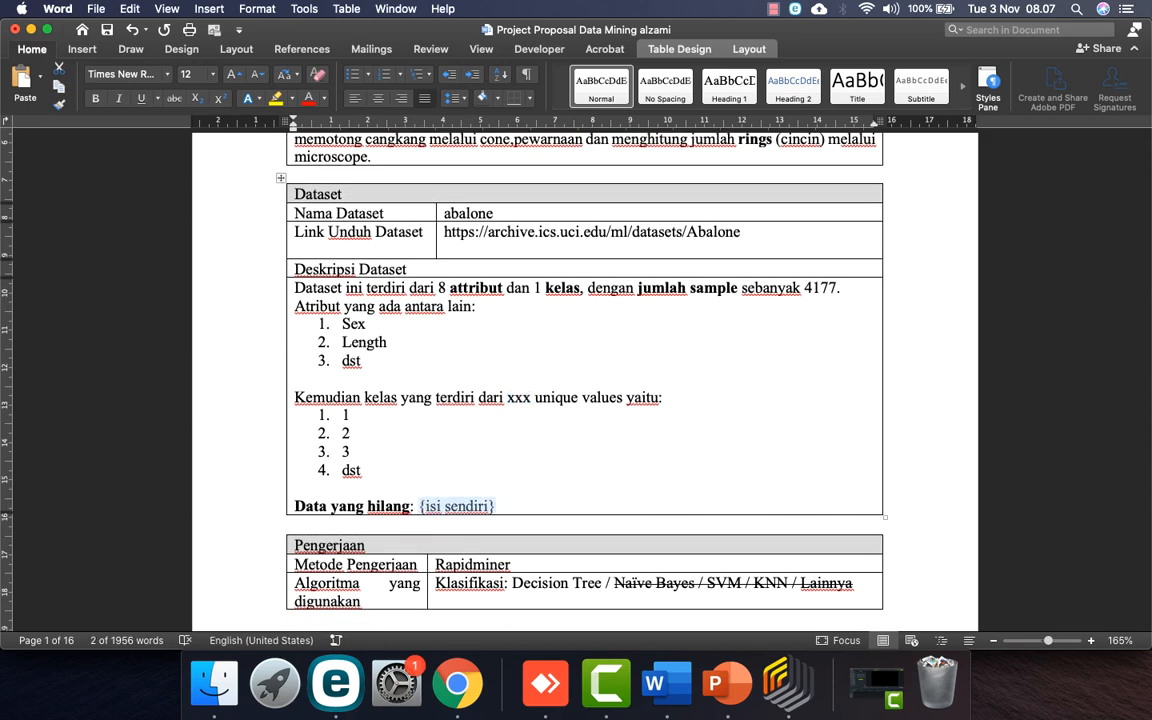
{"action": "type", "text": "tidak ada"}
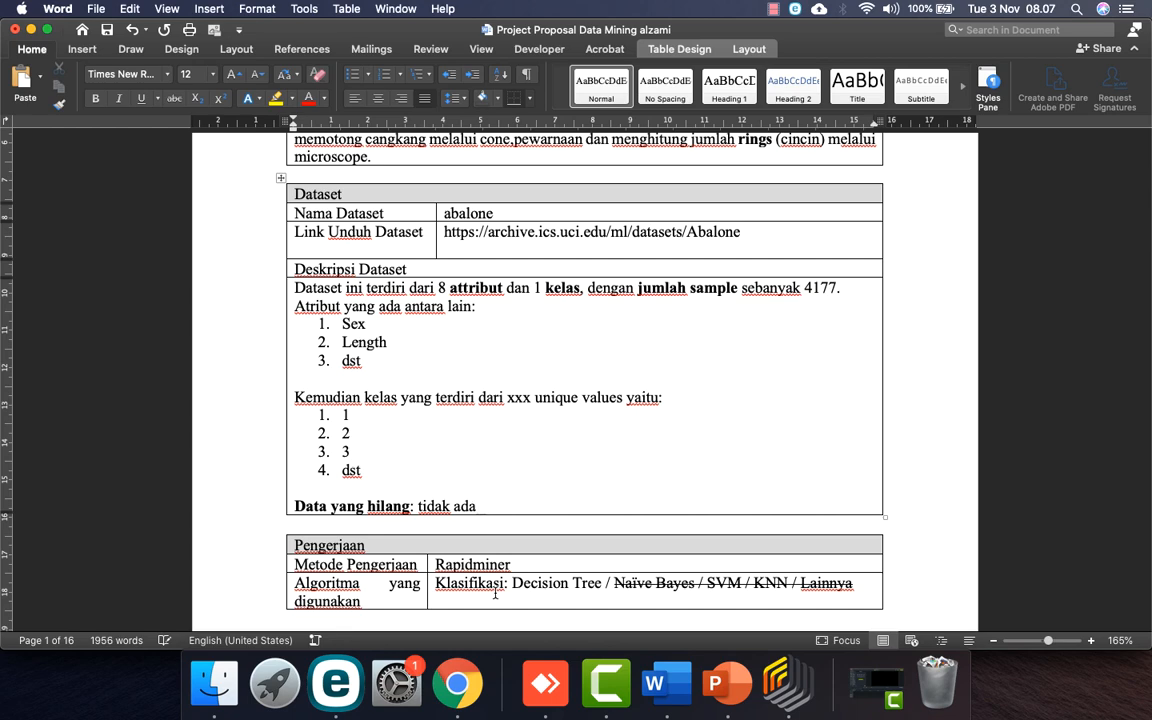
{"action": "scroll", "coordinate": [514, 522], "scroll_direction": "down", "scroll_amount": 4}
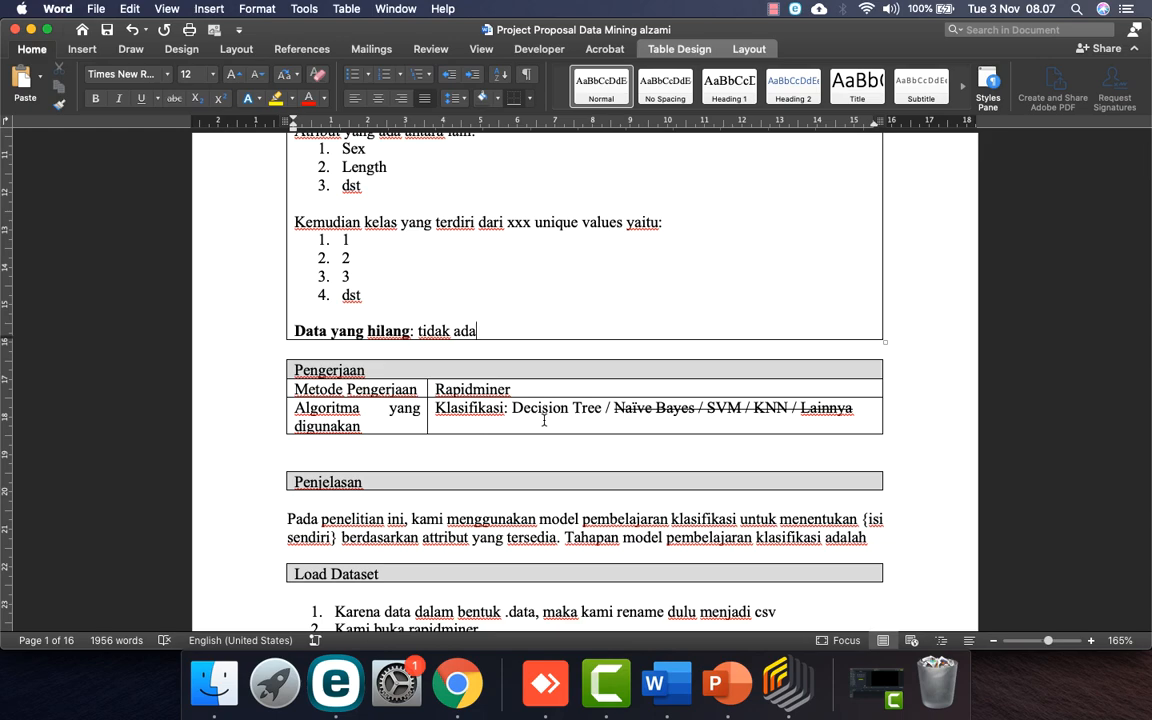
{"action": "scroll", "coordinate": [544, 421], "scroll_direction": "up", "scroll_amount": 10}
{"action": "scroll", "coordinate": [544, 421], "scroll_direction": "down", "scroll_amount": 4}
{"action": "scroll", "coordinate": [544, 421], "scroll_direction": "down", "scroll_amount": 9}
{"action": "left_click", "coordinate": [557, 326]}
{"action": "left_click", "coordinate": [658, 327]}
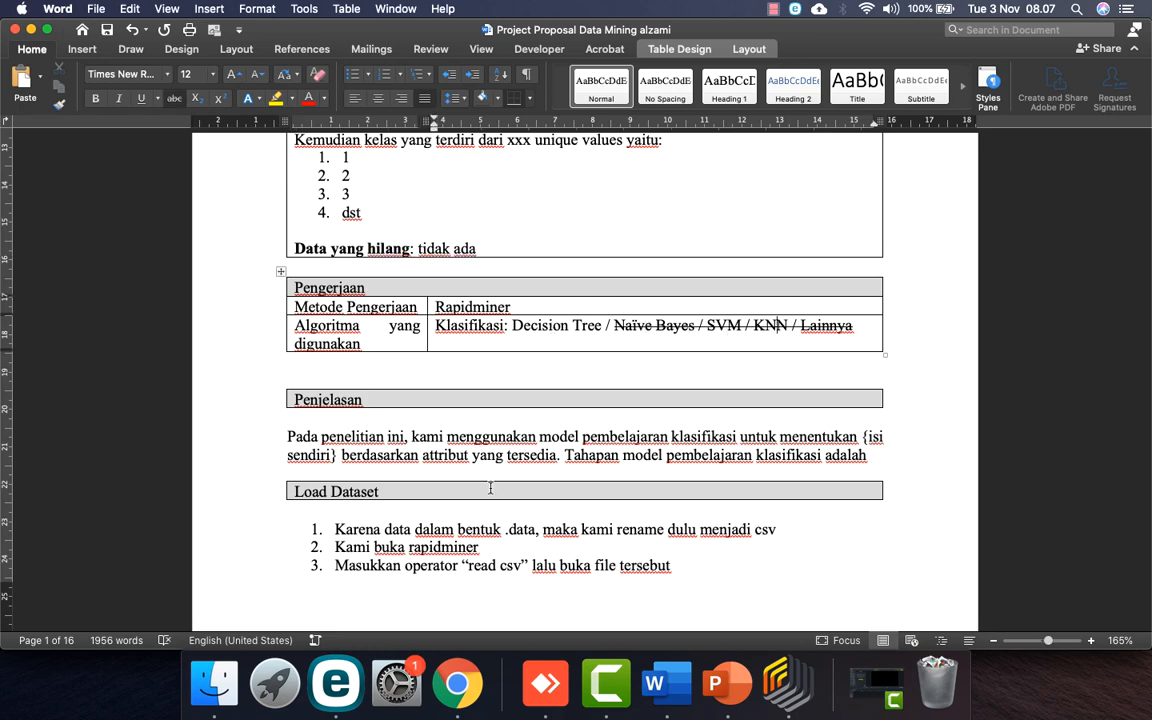
{"action": "scroll", "coordinate": [480, 260], "scroll_direction": "up", "scroll_amount": 3}
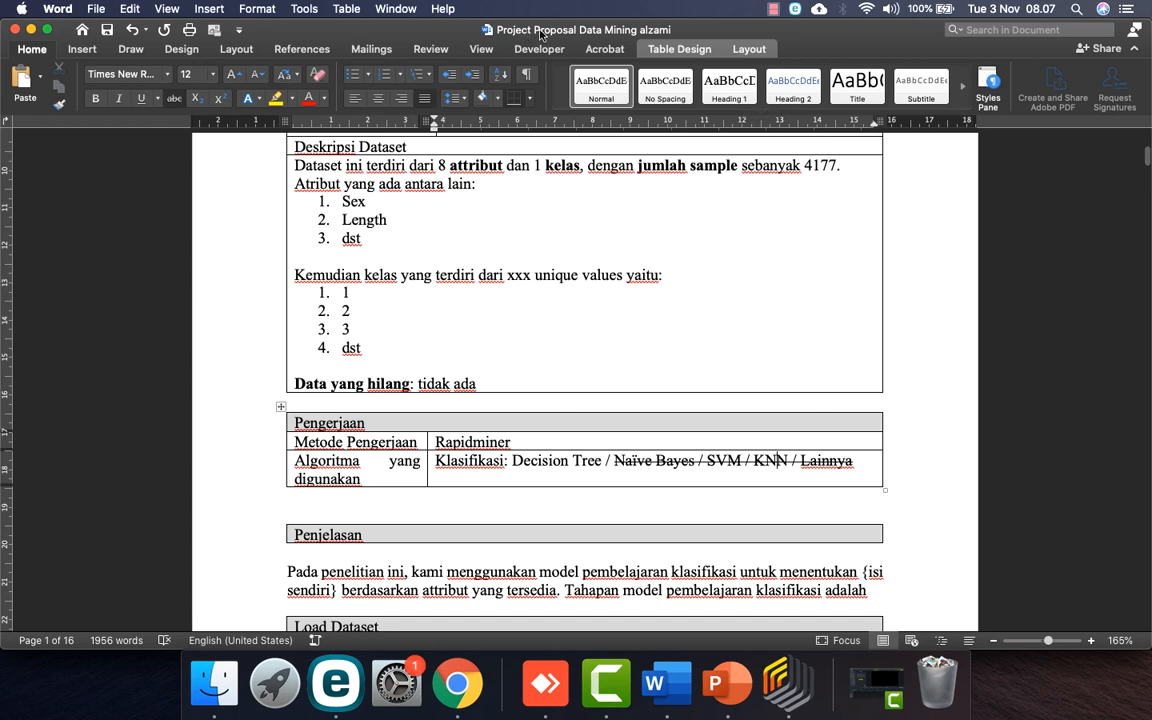
{"action": "scroll", "coordinate": [535, 335], "scroll_direction": "up", "scroll_amount": 4}
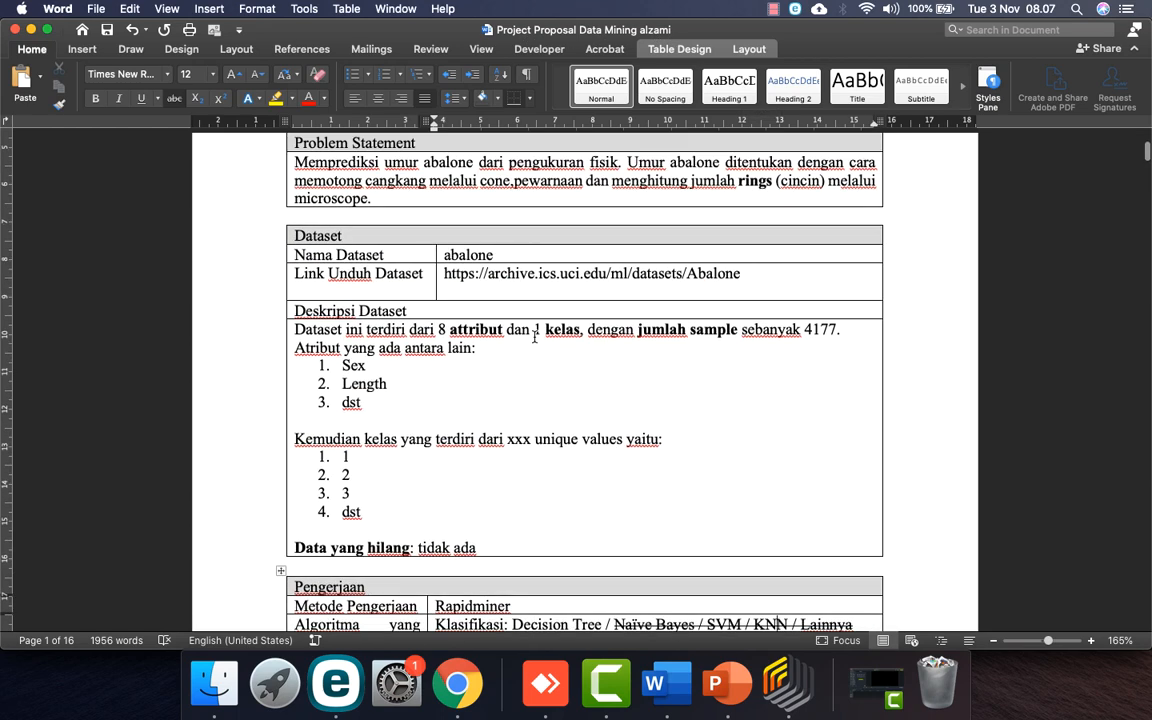
{"action": "scroll", "coordinate": [581, 319], "scroll_direction": "down", "scroll_amount": 5}
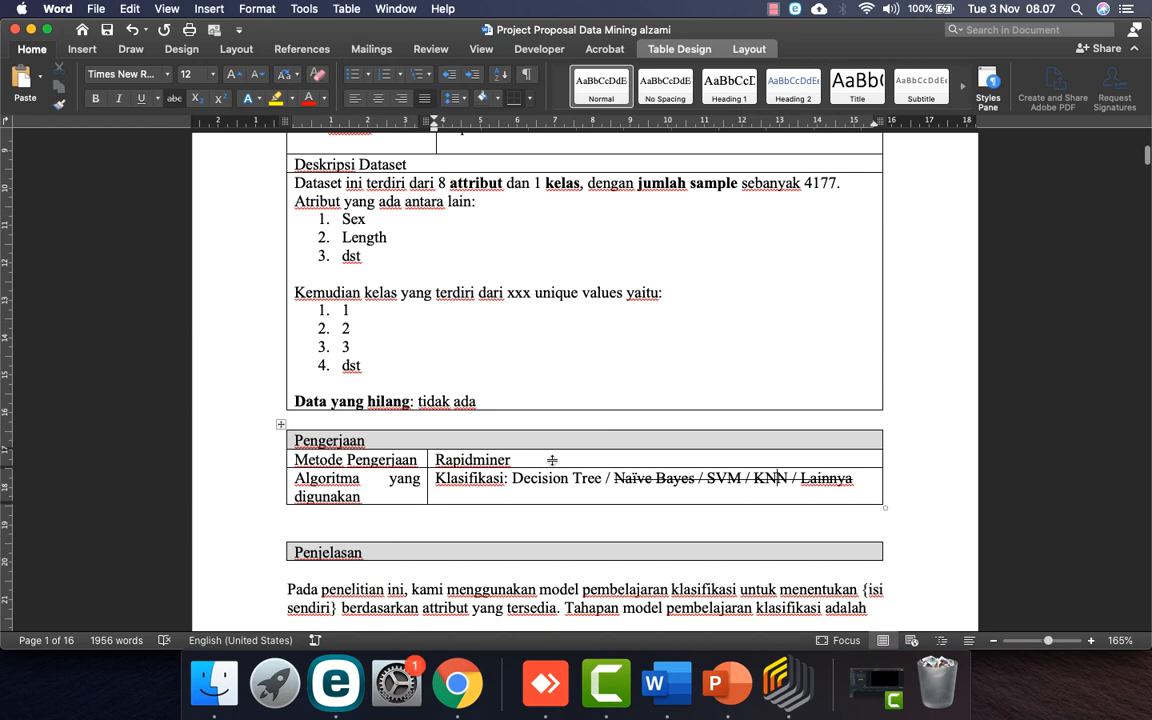
{"action": "scroll", "coordinate": [554, 315], "scroll_direction": "up", "scroll_amount": 10}
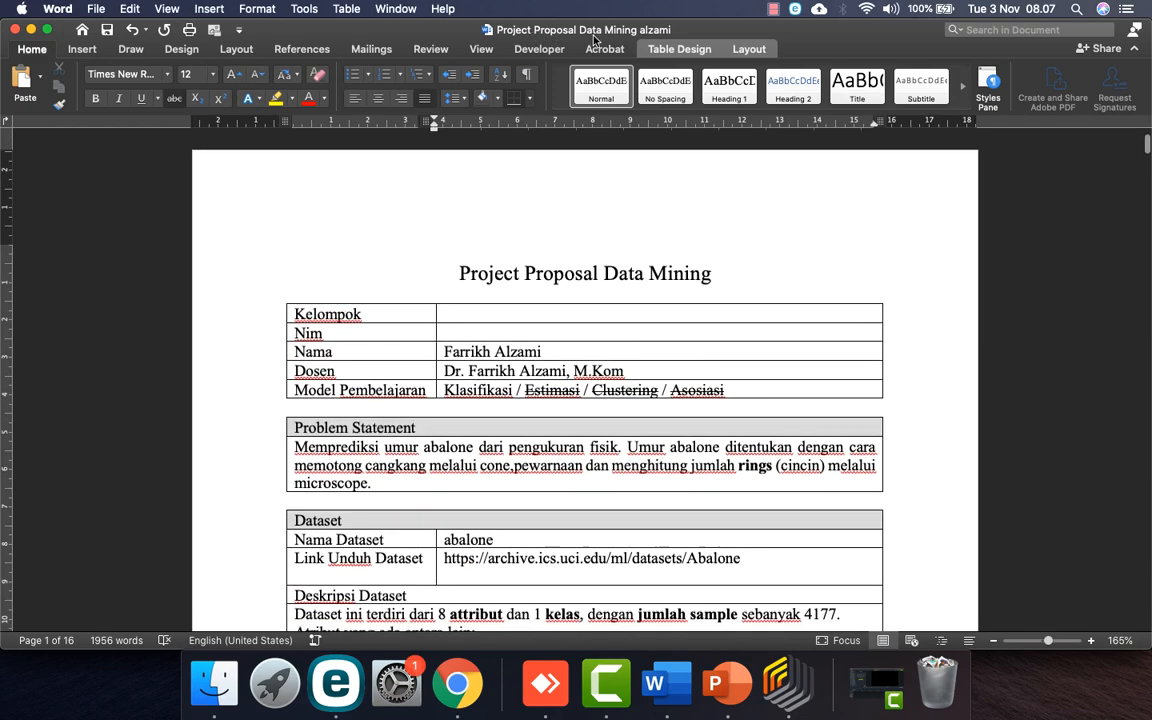
{"action": "scroll", "coordinate": [610, 280], "scroll_direction": "down", "scroll_amount": 10}
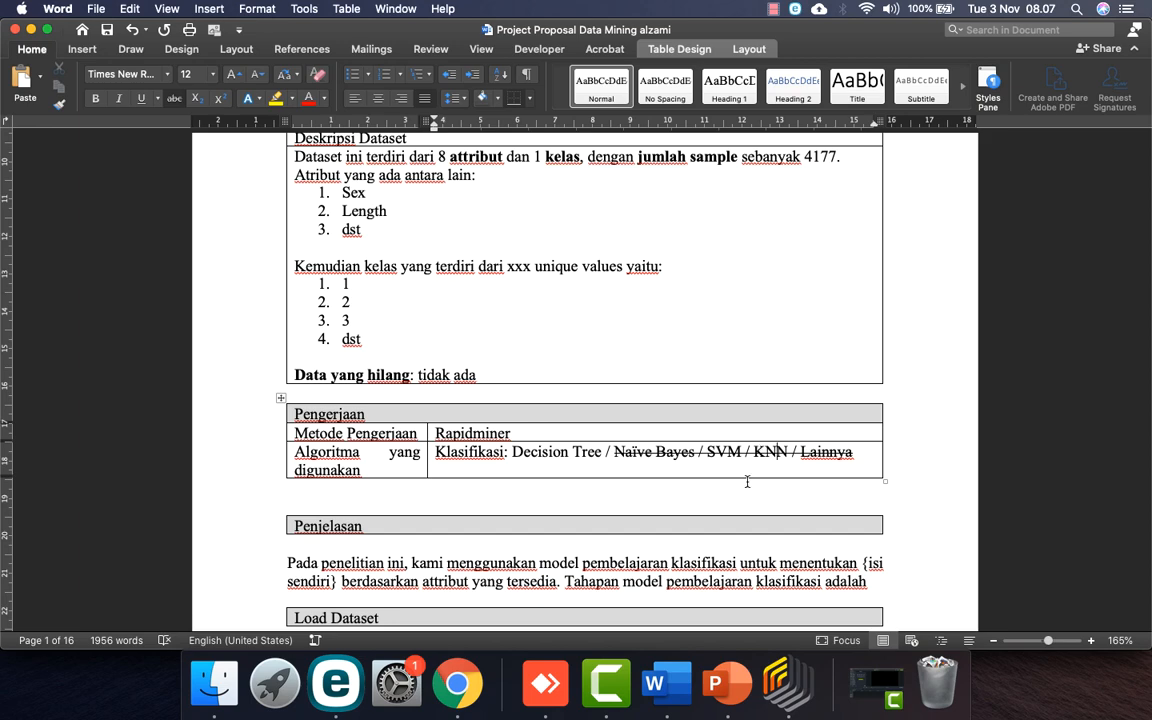
{"action": "scroll", "coordinate": [700, 474], "scroll_direction": "down", "scroll_amount": 3}
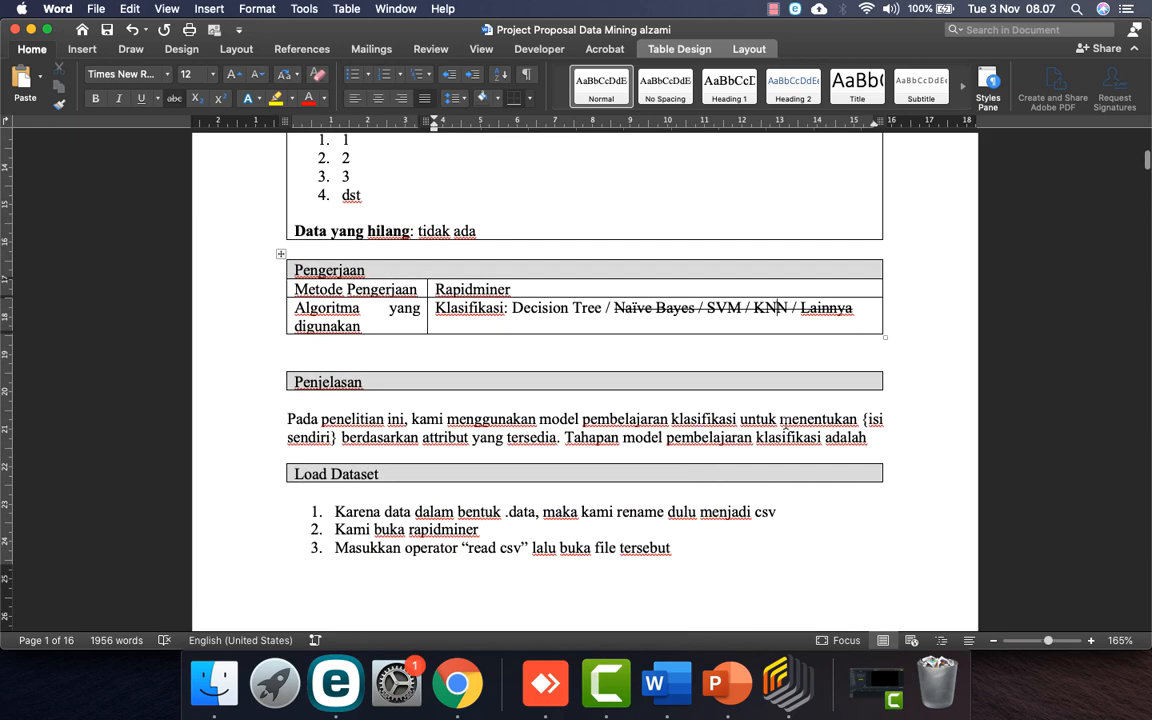
Step: Replace the Penjelasan placeholder with 'usia abalone' and make it bold
{"action": "left_click_drag", "start_coordinate": [864, 418], "coordinate": [333, 437]}
{"action": "type", "text": "us"}
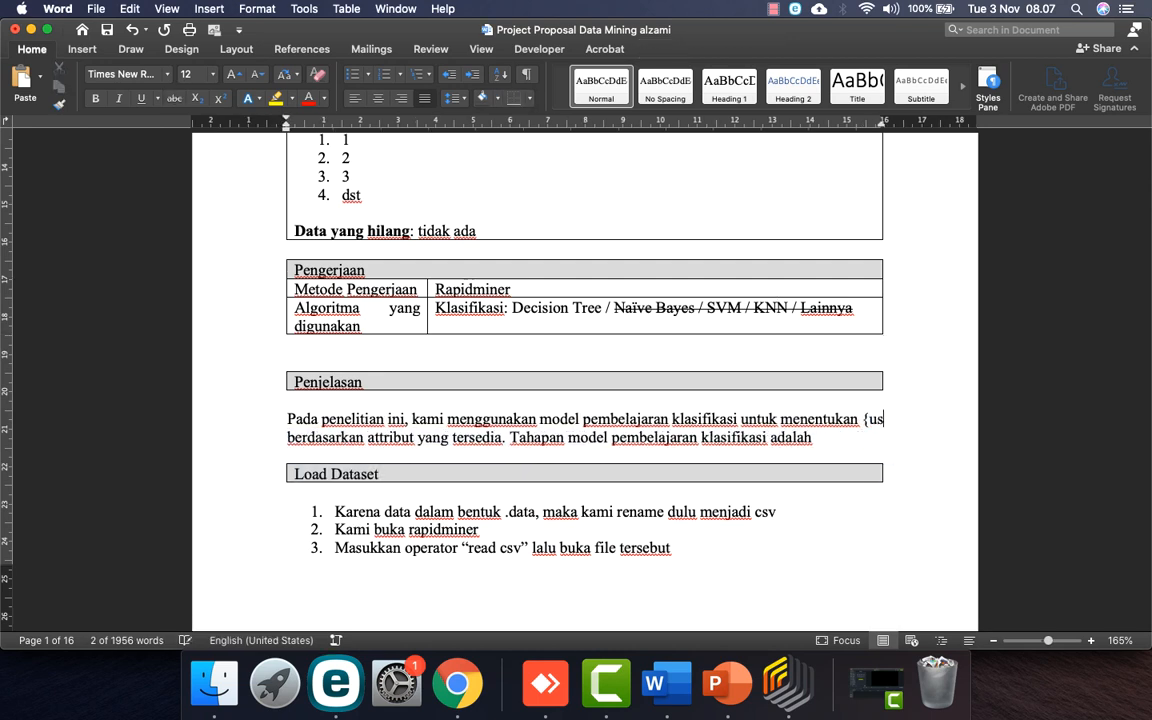
{"action": "key", "text": "BackSpace"}
{"action": "key", "text": "BackSpace"}
{"action": "key", "text": "BackSpace"}
{"action": "type", "text": "usia abalone"}
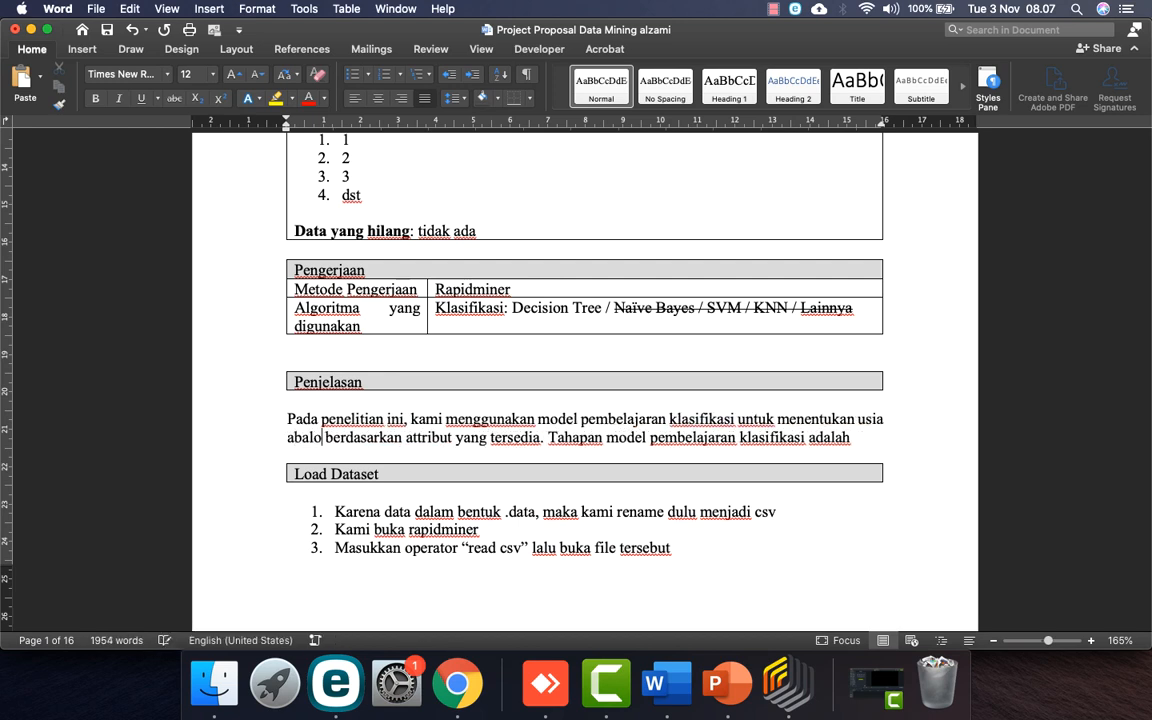
{"action": "left_click", "coordinate": [857, 418]}
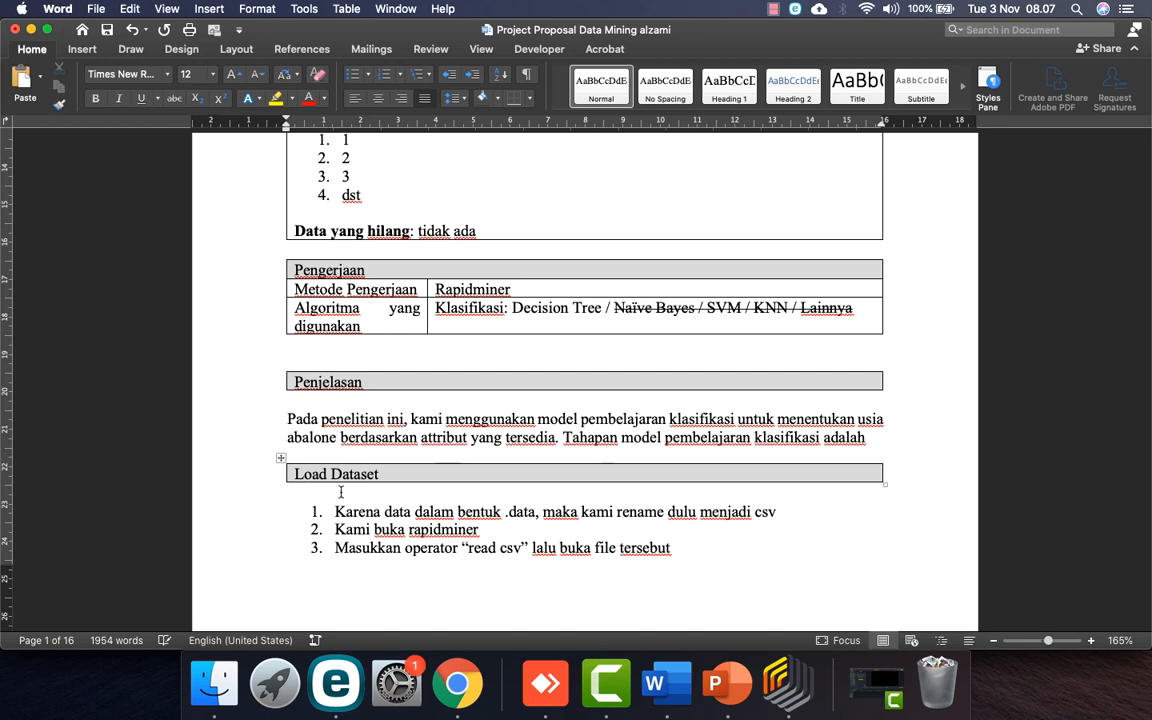
{"action": "left_click", "coordinate": [338, 436], "text": "shift"}
{"action": "key", "text": "super+b"}
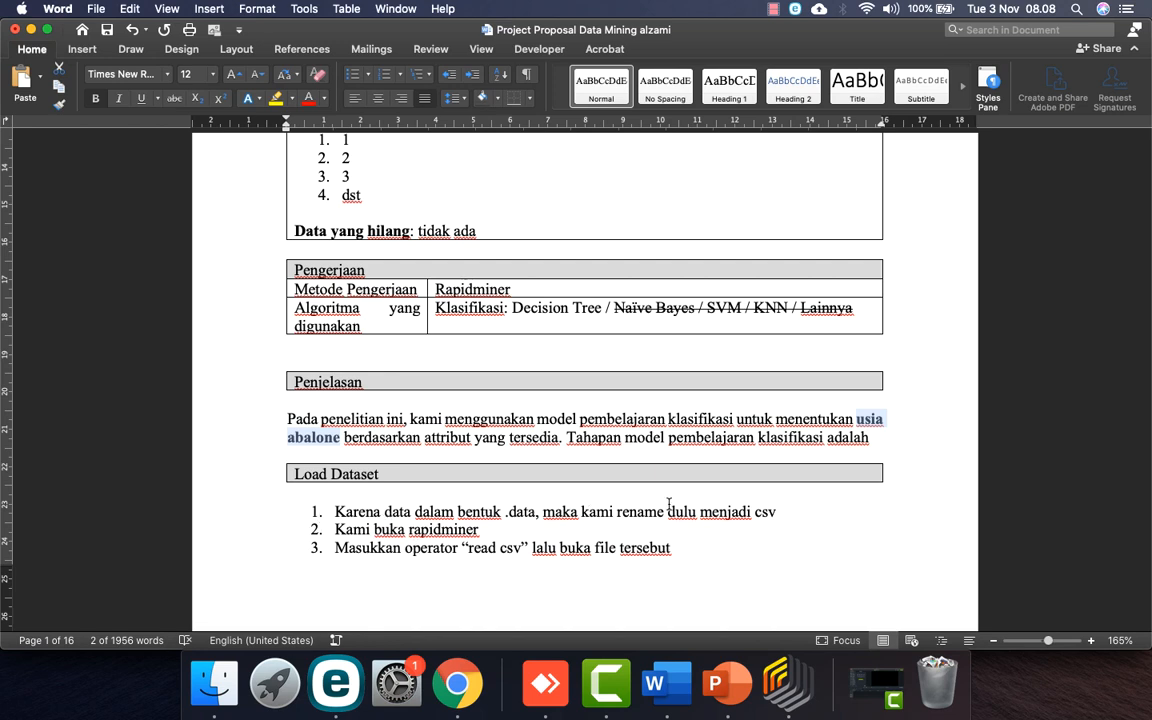
Step: Delete the first Load Dataset step about renaming the file to csv
{"action": "scroll", "coordinate": [766, 508], "scroll_direction": "down", "scroll_amount": 2}
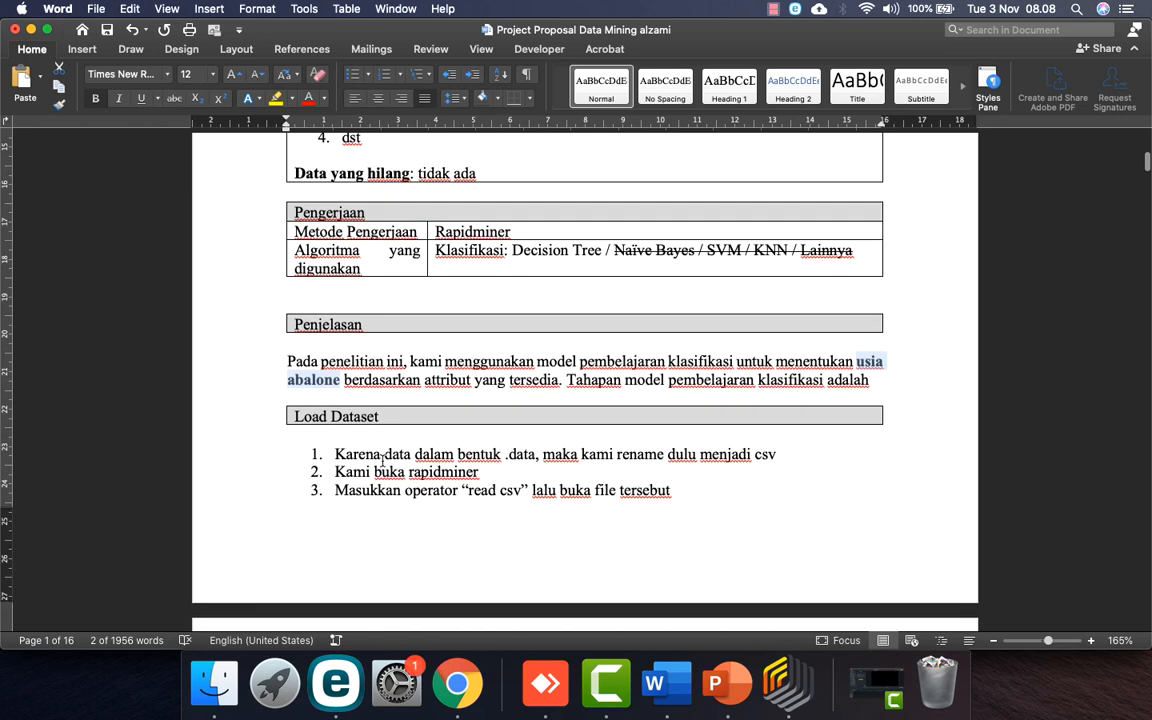
{"action": "left_click_drag", "start_coordinate": [336, 455], "coordinate": [776, 455]}
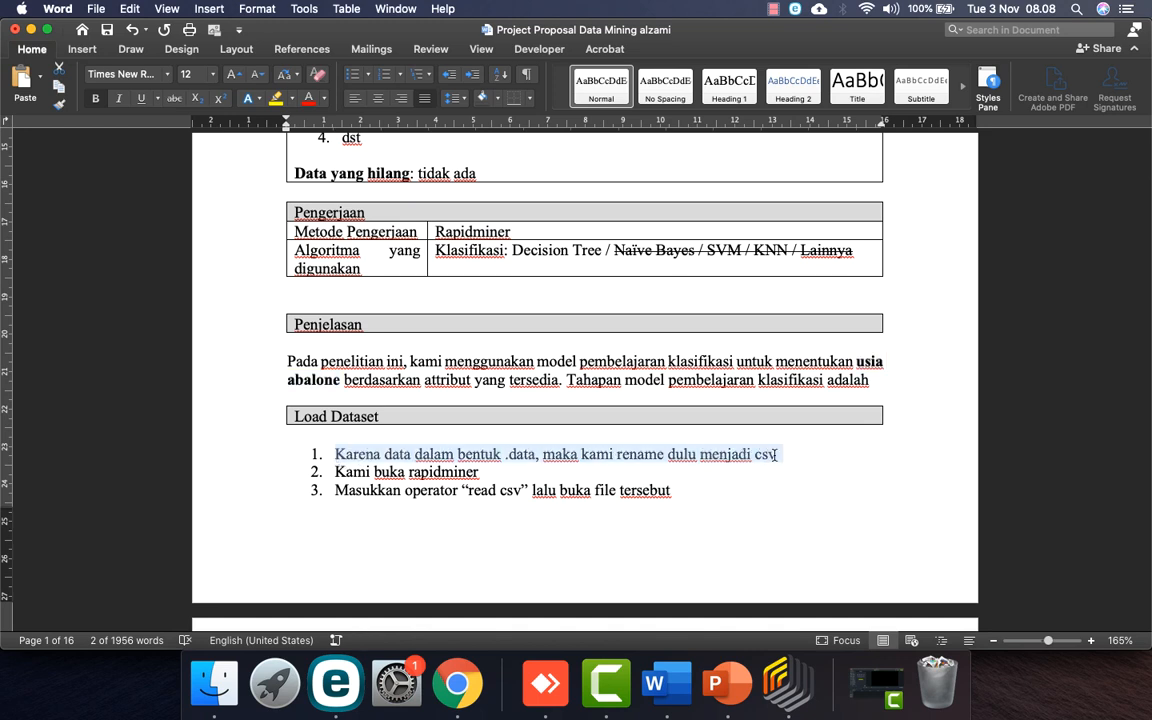
{"action": "key", "text": "BackSpace"}
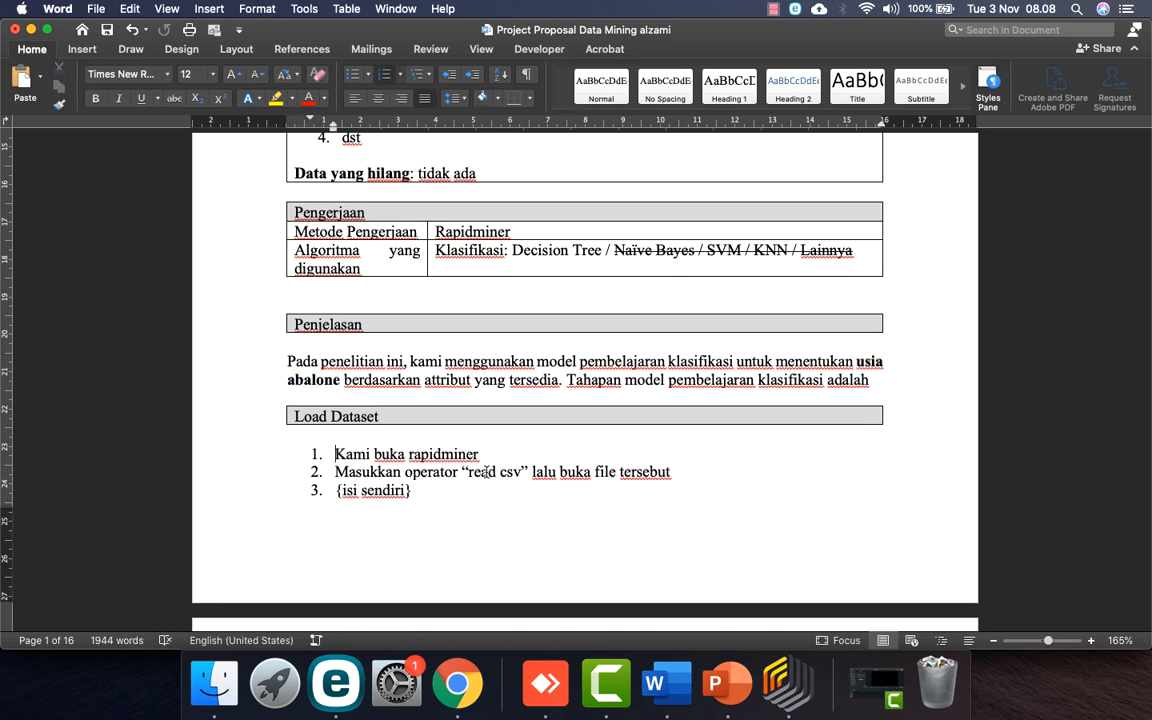
Step: Append ', klik all files' to the end of the second Load Dataset step
{"action": "left_click", "coordinate": [680, 474]}
{"action": "type", "text": ", klik all files"}
{"action": "scroll", "coordinate": [416, 578], "scroll_direction": "down", "scroll_amount": 5}
{"action": "scroll", "coordinate": [416, 578], "scroll_direction": "up", "scroll_amount": 4}
{"action": "scroll", "coordinate": [416, 578], "scroll_direction": "up", "scroll_amount": 1}
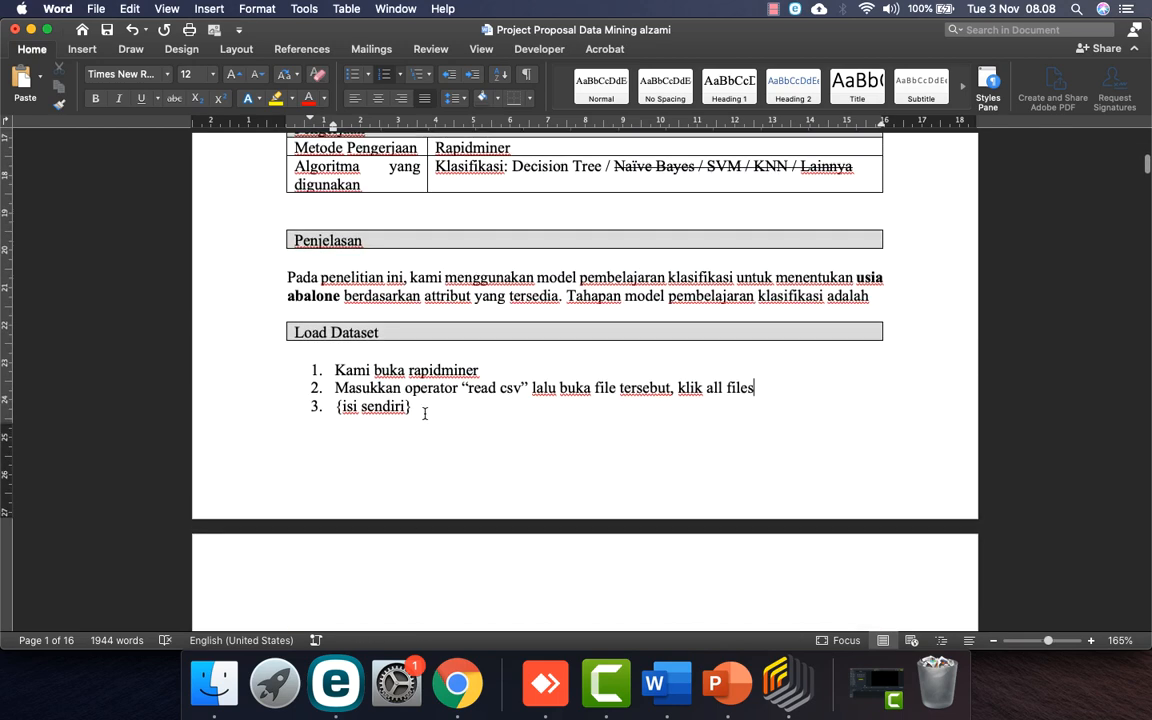
Step: Replace item 3's placeholder with 'Kami merubah nama fitur kolom sebagai berikut:' and start a new item
{"action": "triple_click", "coordinate": [424, 413]}
{"action": "scroll", "coordinate": [452, 419], "scroll_direction": "down", "scroll_amount": 5}
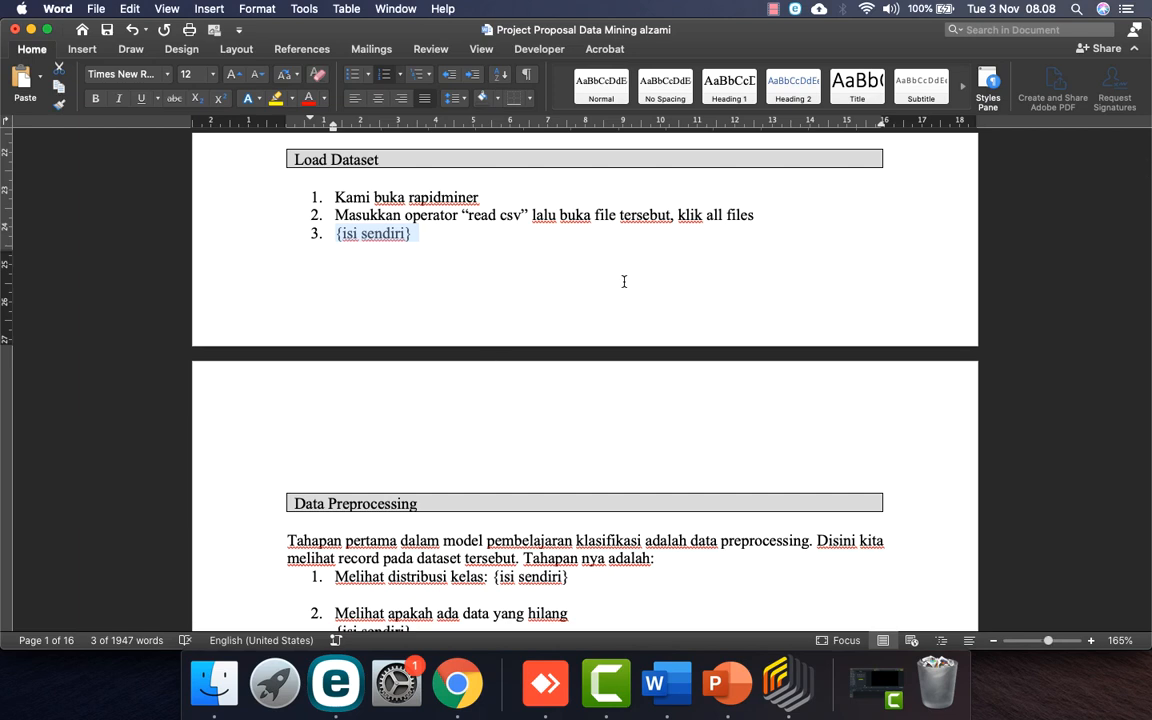
{"action": "type", "text": "k"}
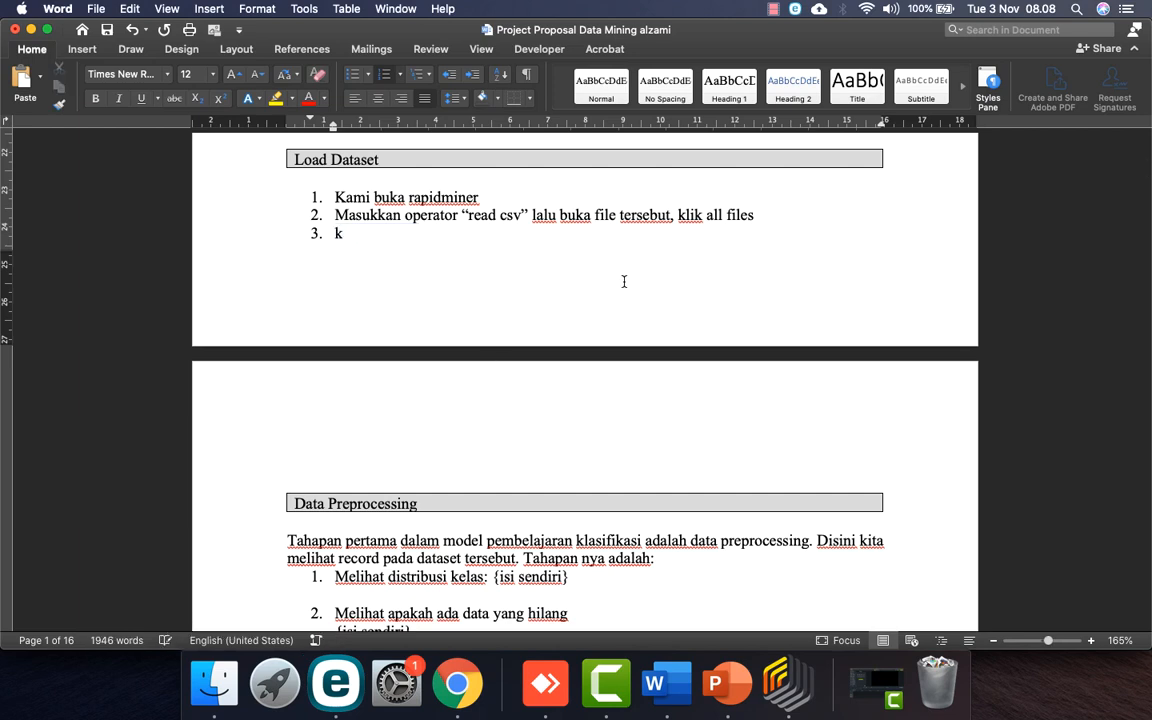
{"action": "type", "text": "lik"}
{"action": "key", "text": "BackSpace"}
{"action": "key", "text": "BackSpace"}
{"action": "key", "text": "BackSpace"}
{"action": "key", "text": "BackSpace"}
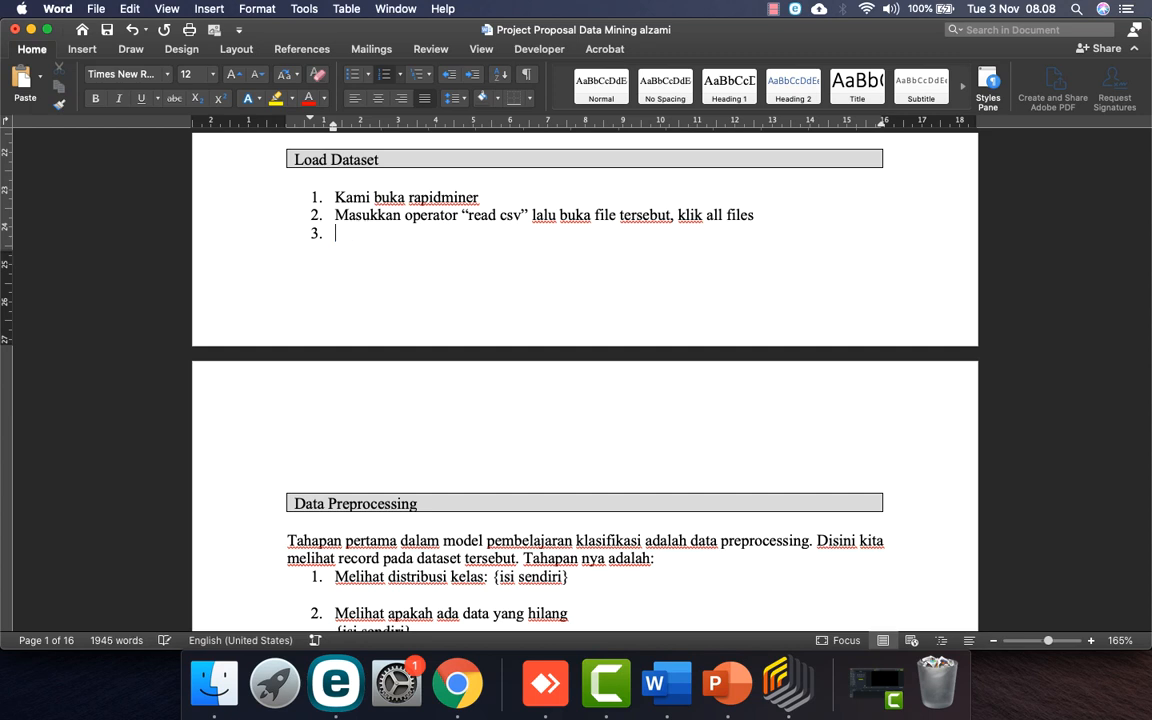
{"action": "type", "text": "kami merubah"}
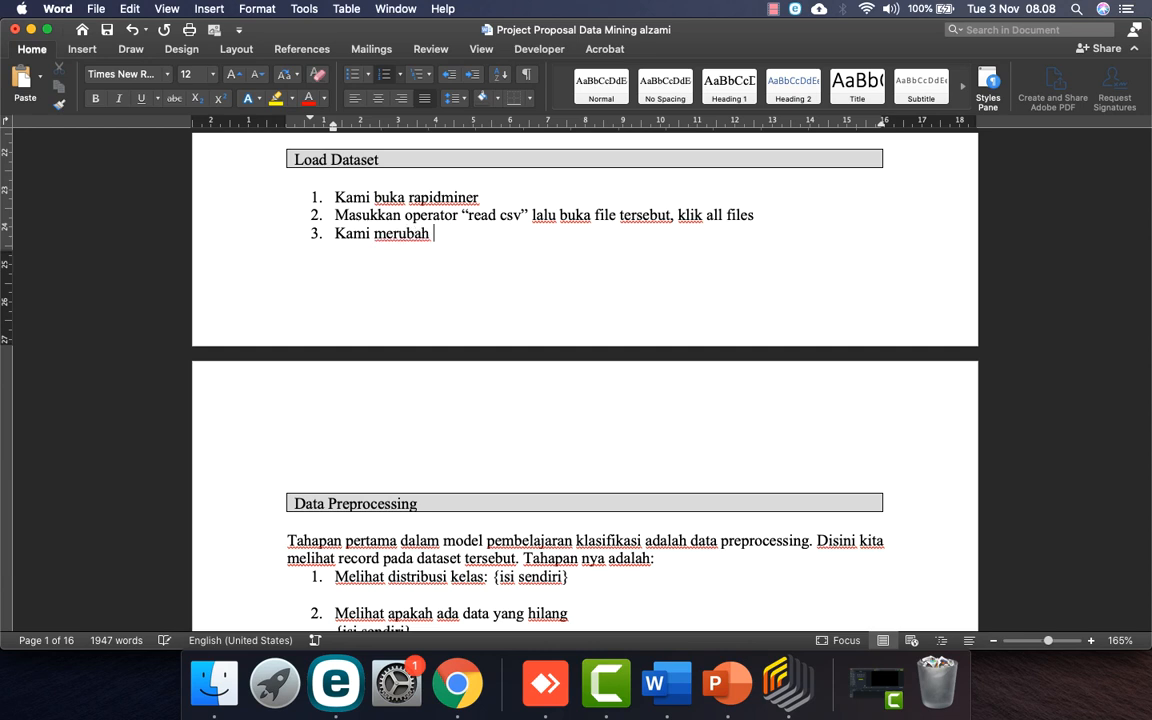
{"action": "type", "text": " fitu"}
{"action": "key", "text": "BackSpace"}
{"action": "key", "text": "BackSpace"}
{"action": "key", "text": "BackSpace"}
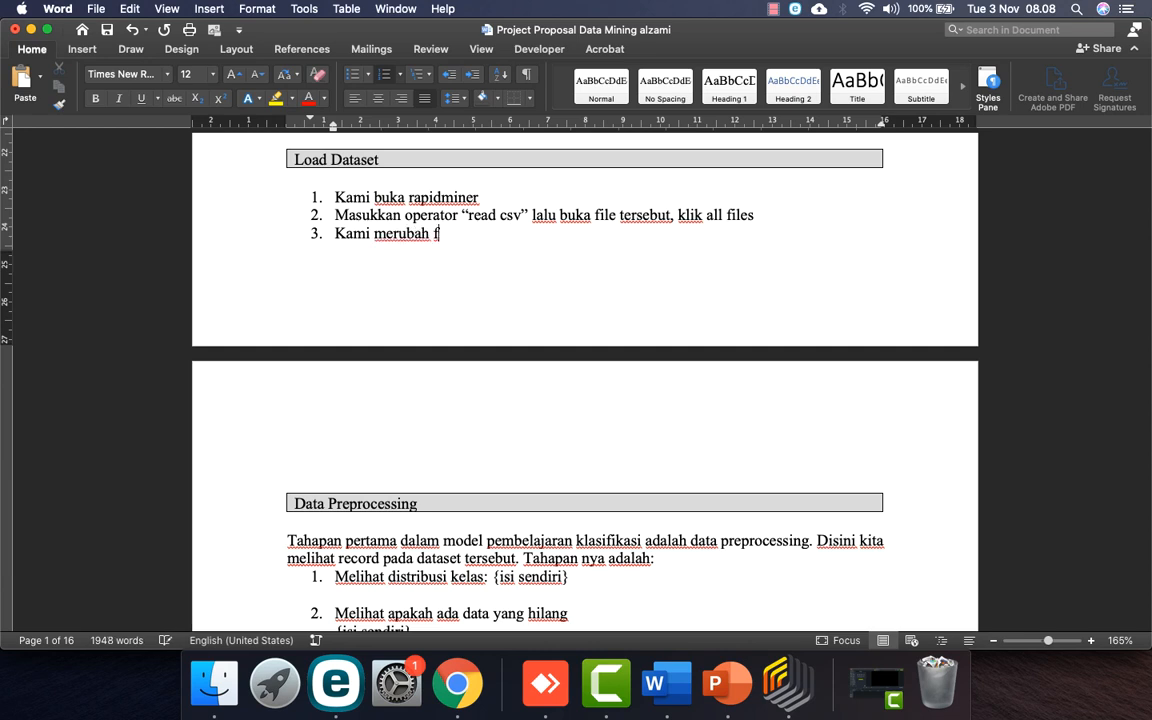
{"action": "type", "text": "nama fitur kolom "}
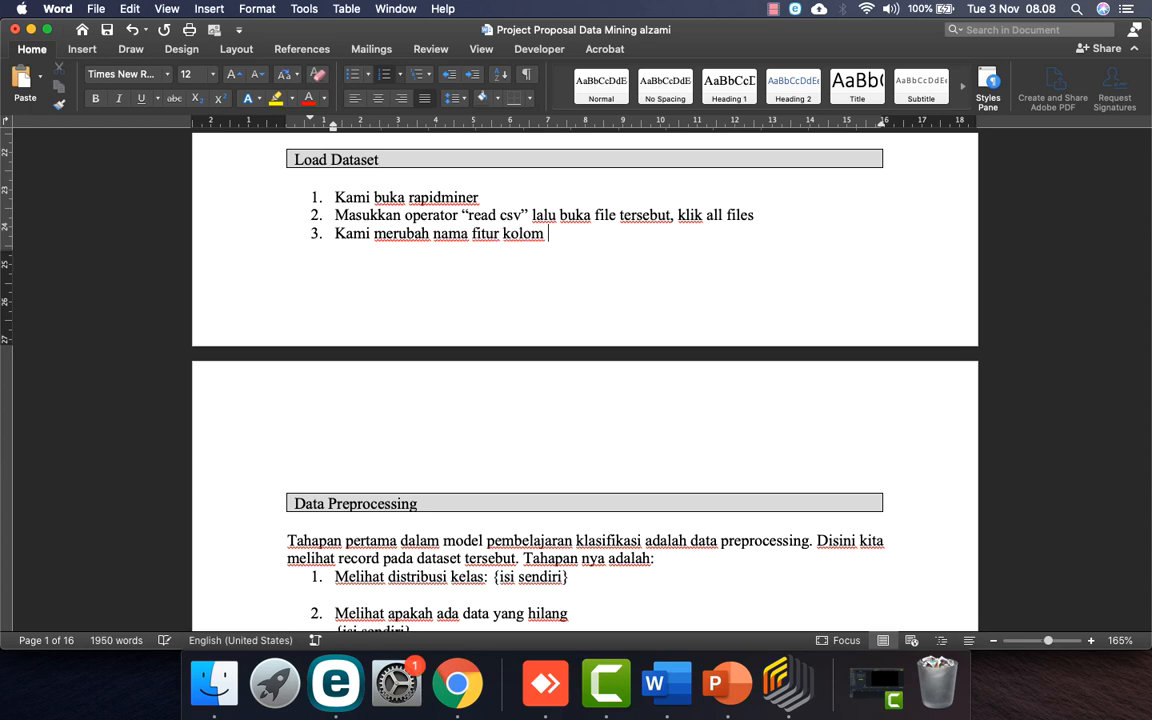
{"action": "type", "text": "sebagai berikut:"}
{"action": "key", "text": "Return"}
Step: Add indented sub-item 'Kolom 1, kami rubah menjadi sex' after checking the Abalone attributes
{"action": "key", "text": "Tab"}
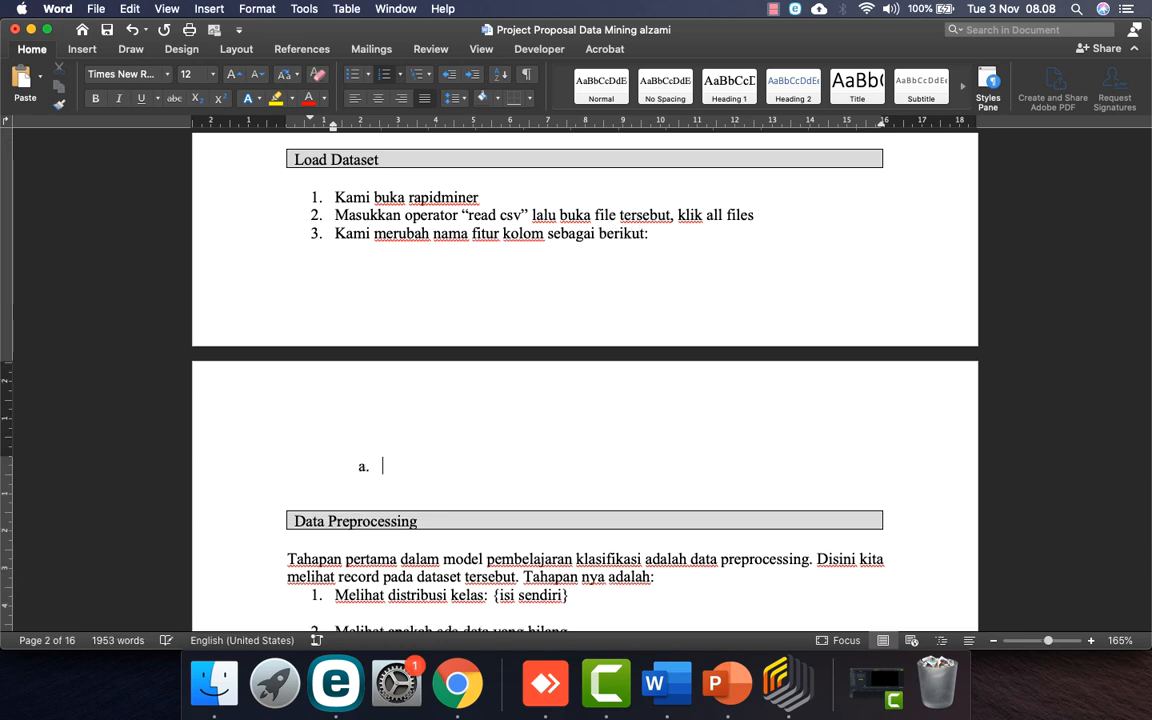
{"action": "type", "text": "komo"}
{"action": "key", "text": "BackSpace"}
{"action": "key", "text": "BackSpace"}
{"action": "type", "text": "lom 1, kami rubah me"}
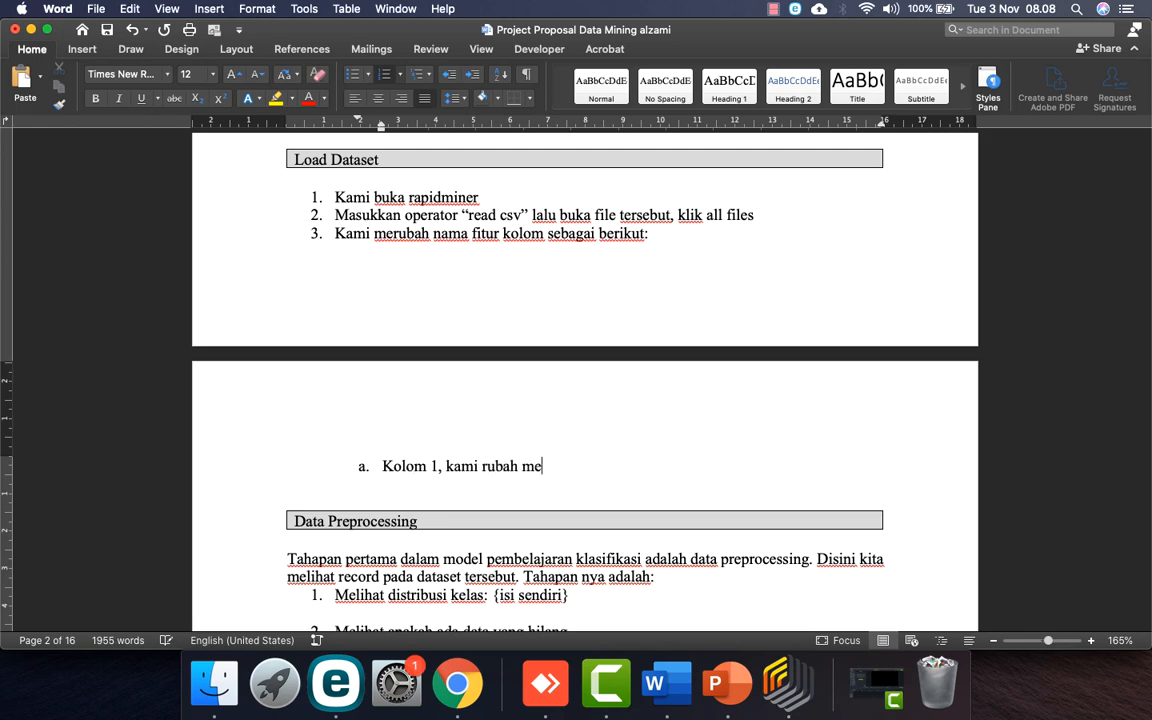
{"action": "type", "text": "njadi"}
{"action": "left_click", "coordinate": [457, 683]}
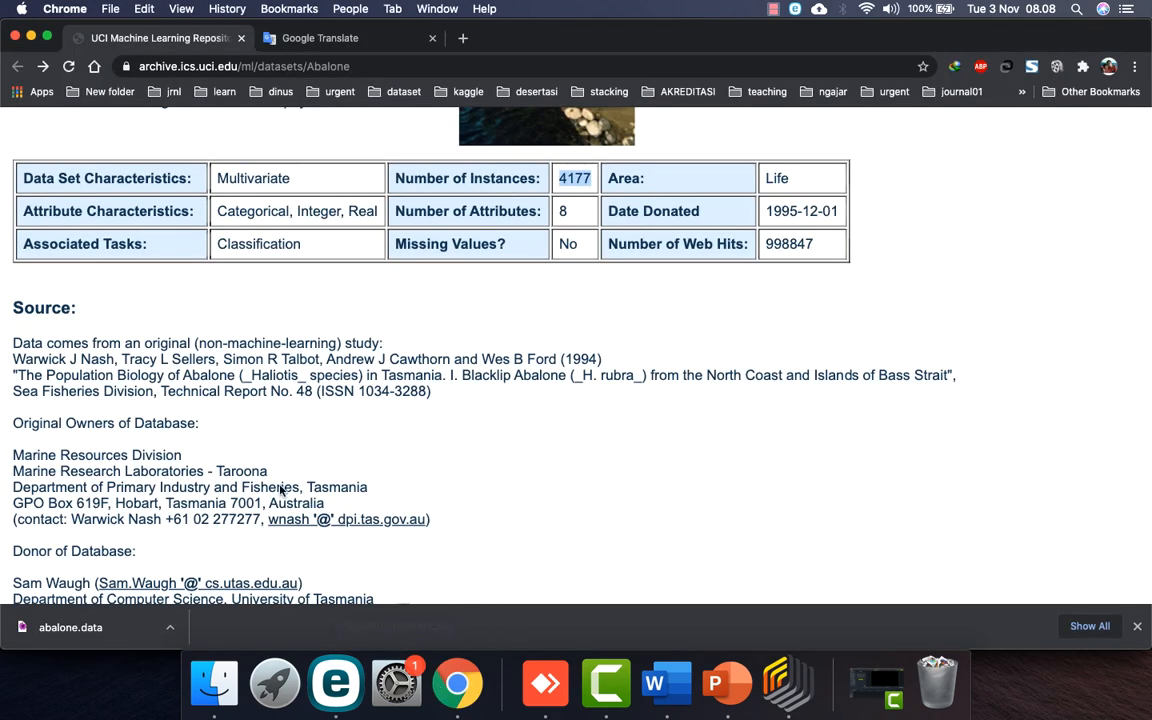
{"action": "scroll", "coordinate": [314, 420], "scroll_direction": "down", "scroll_amount": 15}
{"action": "scroll", "coordinate": [314, 424], "scroll_direction": "up", "scroll_amount": 5}
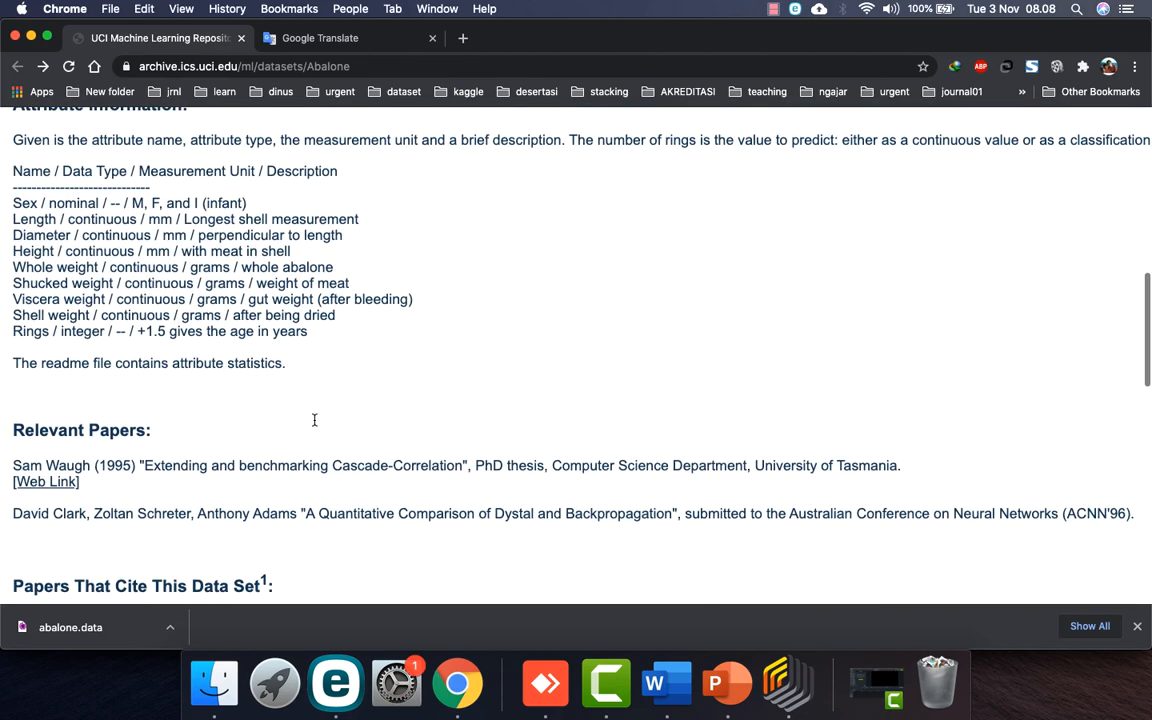
{"action": "left_click", "coordinate": [654, 683]}
{"action": "type", "text": "sex"}
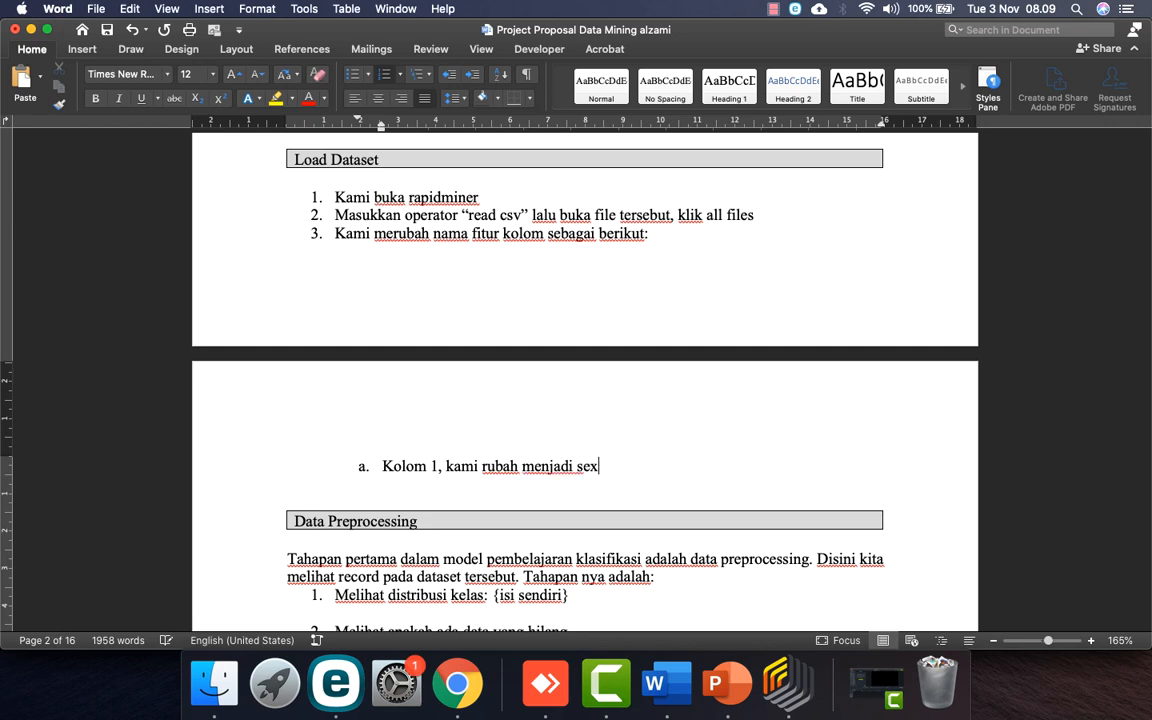
Step: Add sub-items 'Kolom 2, kami rubah menjadi length' and 'dst'
{"action": "key", "text": "Return"}
{"action": "type", "text": "klo"}
{"action": "key", "text": "BackSpace"}
{"action": "key", "text": "BackSpace"}
{"action": "type", "text": "o"}
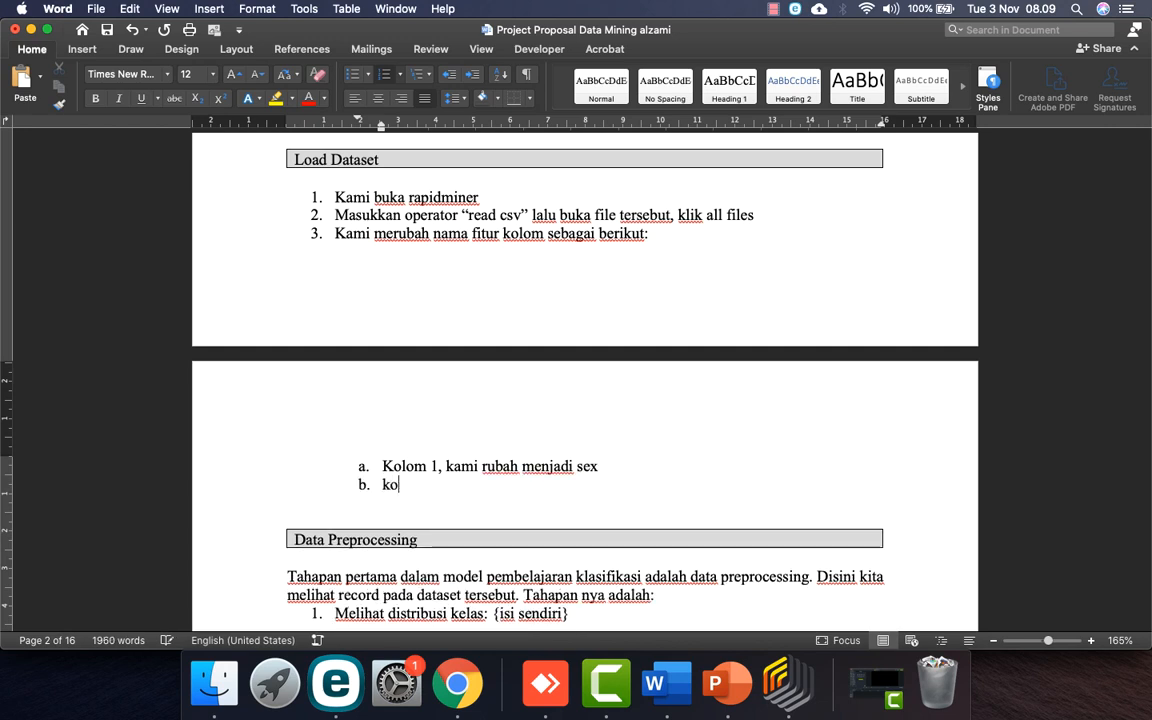
{"action": "type", "text": "lom 2, kami "}
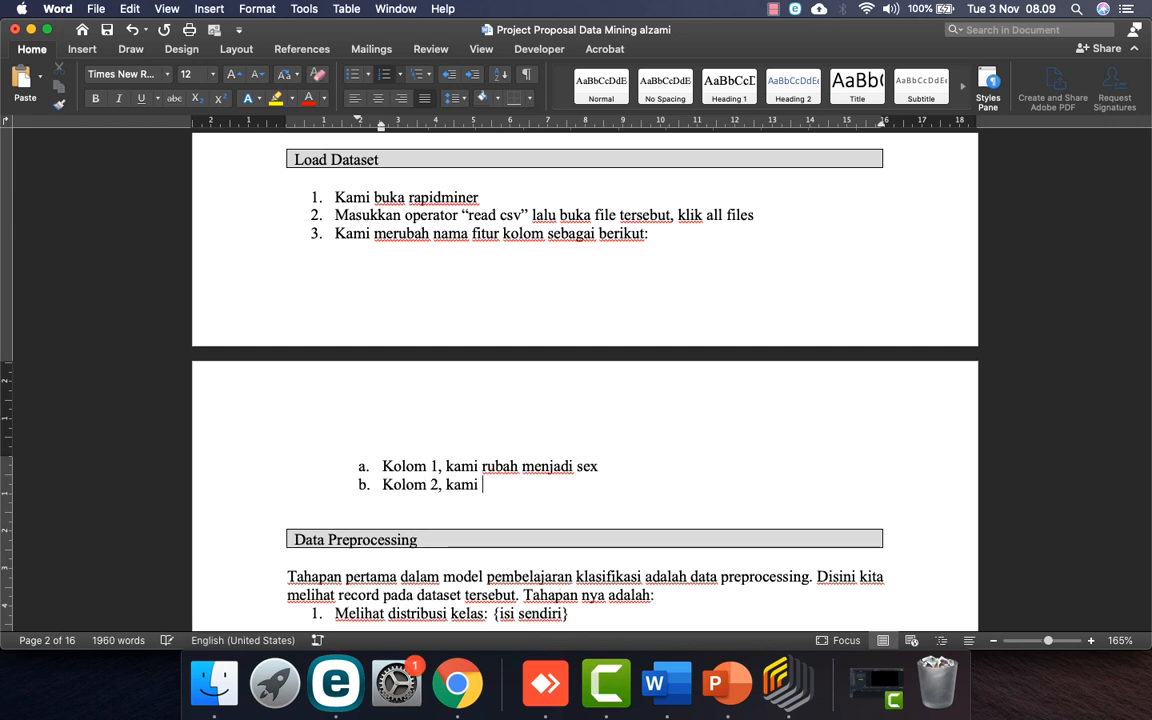
{"action": "type", "text": "rubah menjadi"}
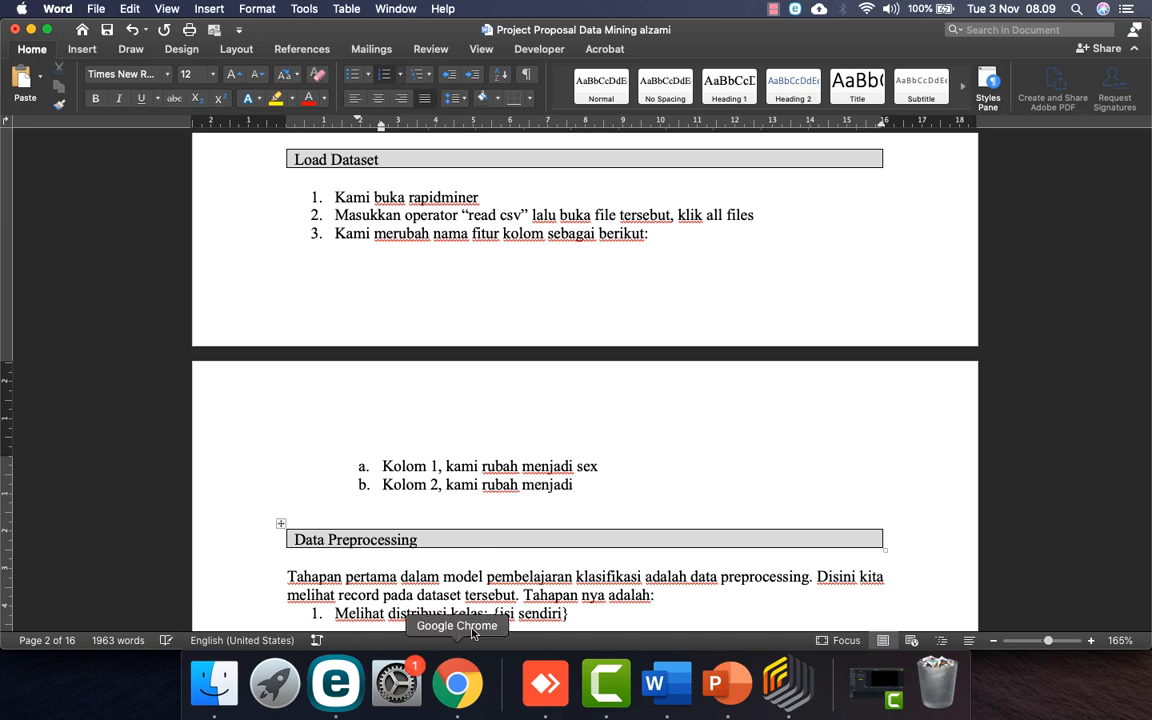
{"action": "left_click", "coordinate": [469, 697]}
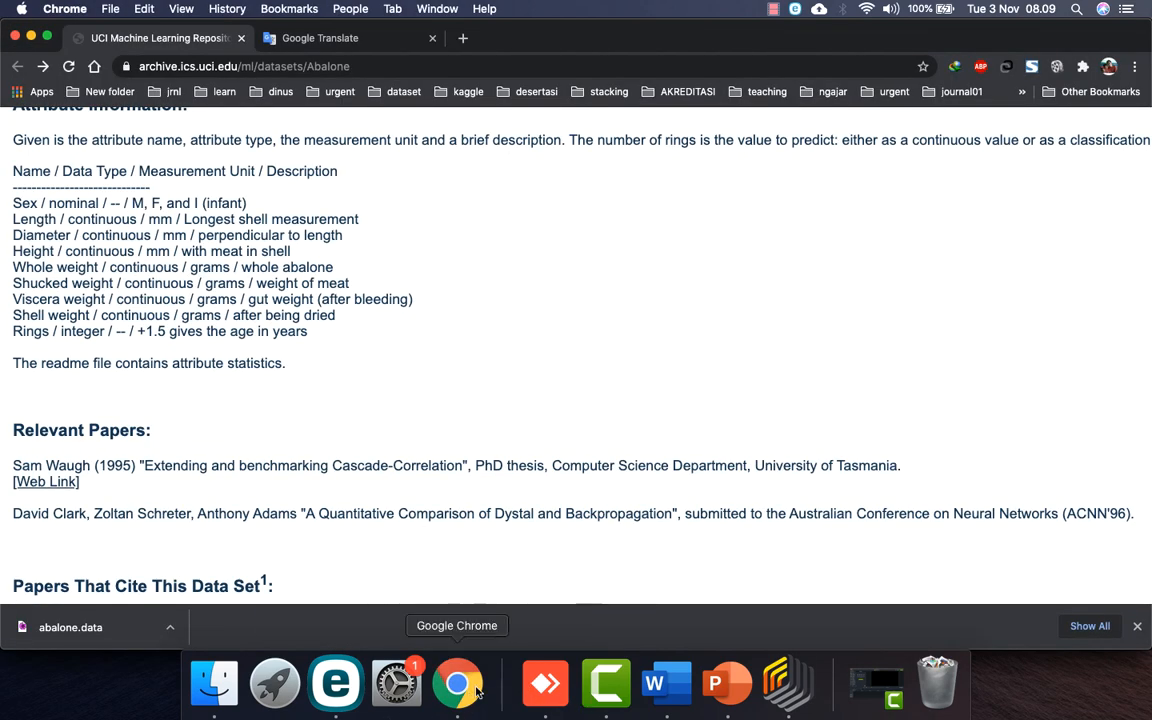
{"action": "left_click", "coordinate": [655, 685]}
{"action": "type", "text": "len"}
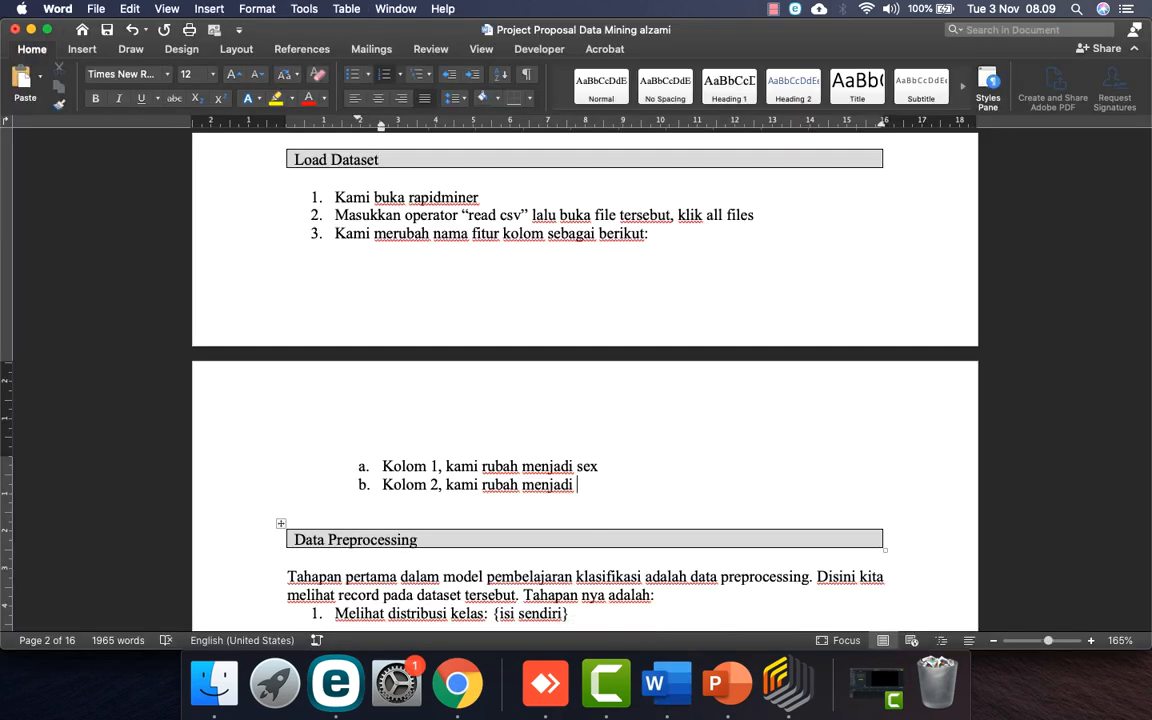
{"action": "type", "text": "gth"}
{"action": "key", "text": "Return"}
{"action": "type", "text": "dst"}
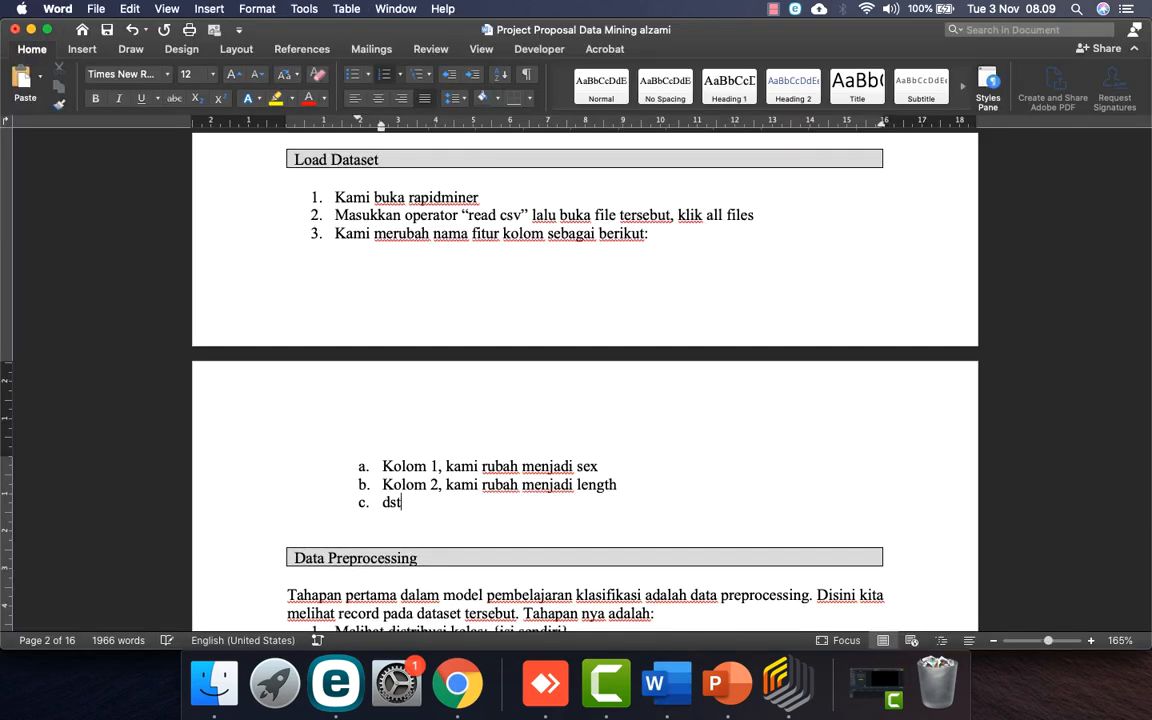
{"action": "scroll", "coordinate": [620, 519], "scroll_direction": "down", "scroll_amount": 3}
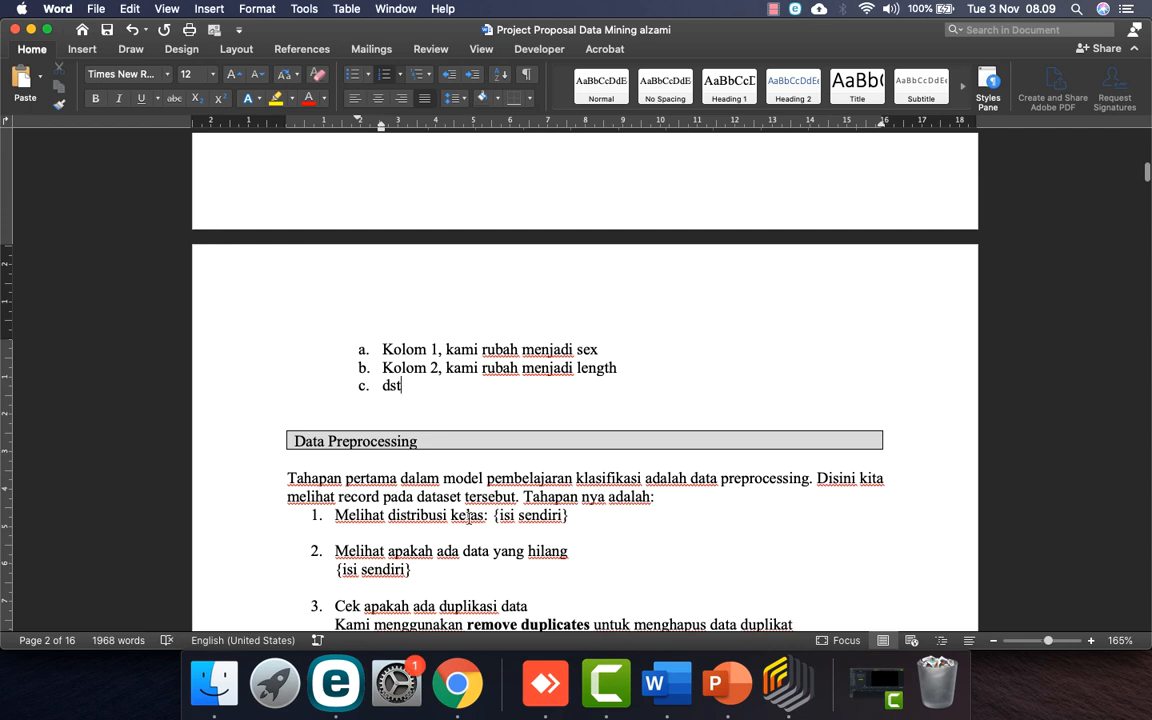
Step: Delete the {isi sendiri} placeholder after 'Melihat distribusi kelas:' without merging lines
{"action": "left_click_drag", "start_coordinate": [503, 514], "coordinate": [571, 516]}
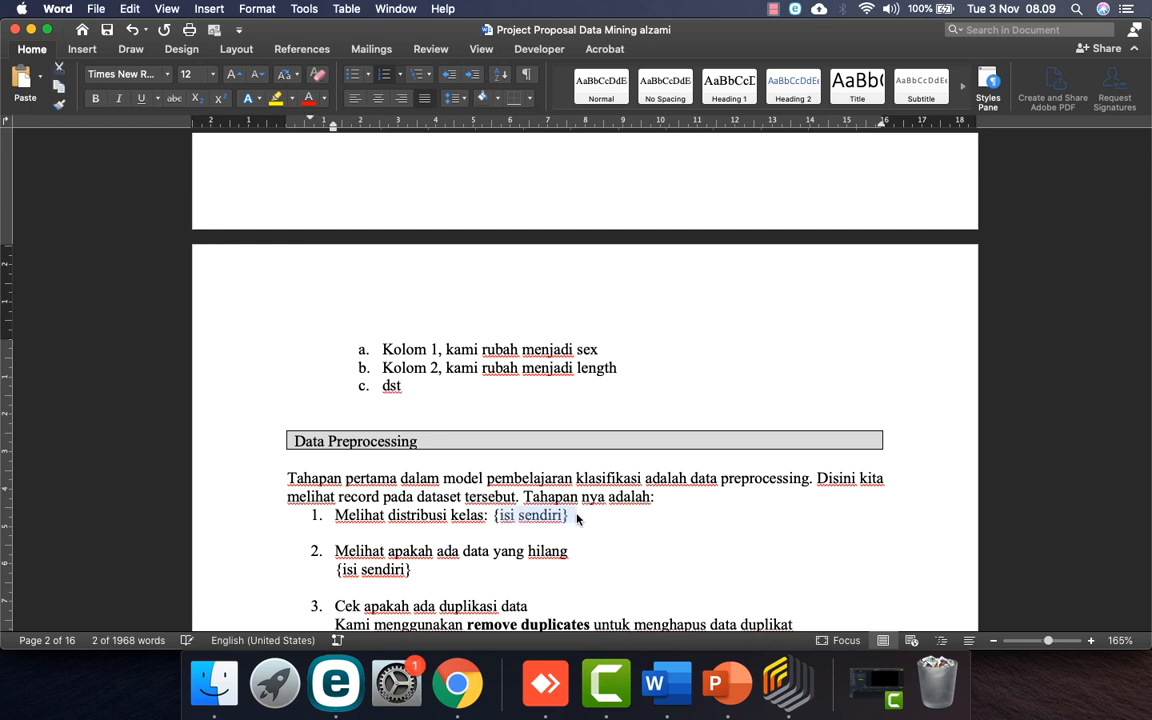
{"action": "key", "text": "BackSpace"}
{"action": "key", "text": "super+z"}
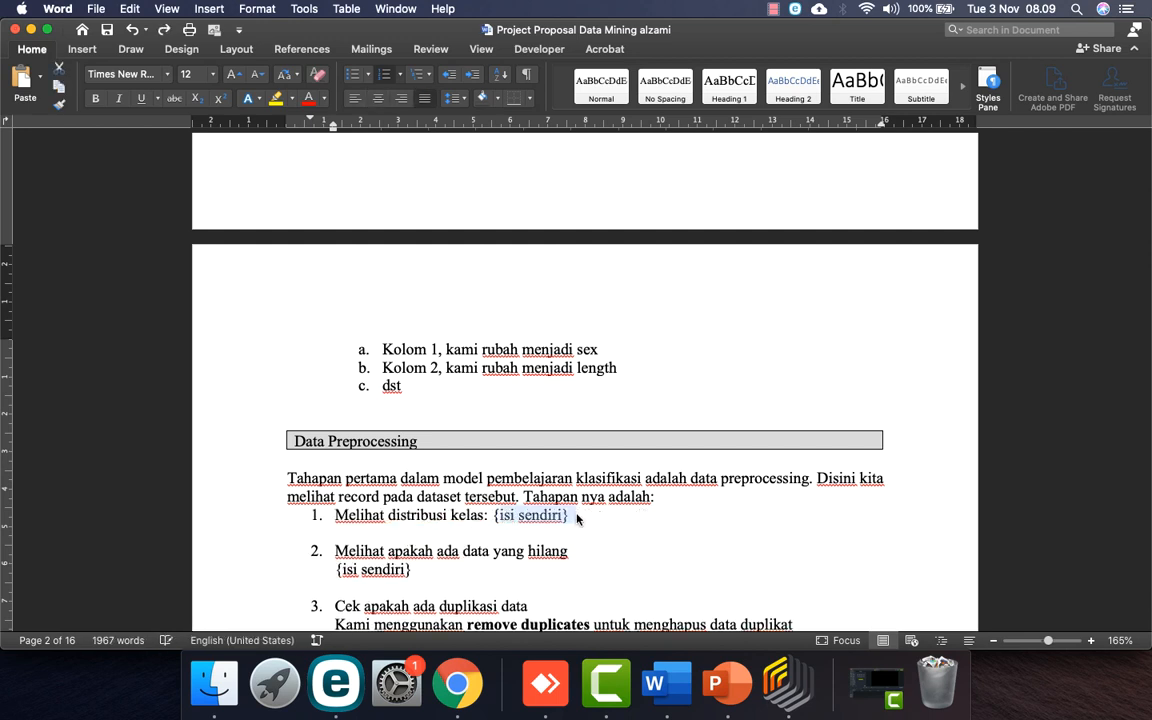
{"action": "left_click", "coordinate": [577, 515]}
{"action": "key", "text": "BackSpace"}
{"action": "key", "text": "BackSpace"}
{"action": "key", "text": "BackSpace"}
{"action": "key", "text": "BackSpace"}
{"action": "key", "text": "BackSpace"}
{"action": "key", "text": "BackSpace"}
{"action": "key", "text": "BackSpace"}
{"action": "key", "text": "BackSpace"}
{"action": "key", "text": "BackSpace"}
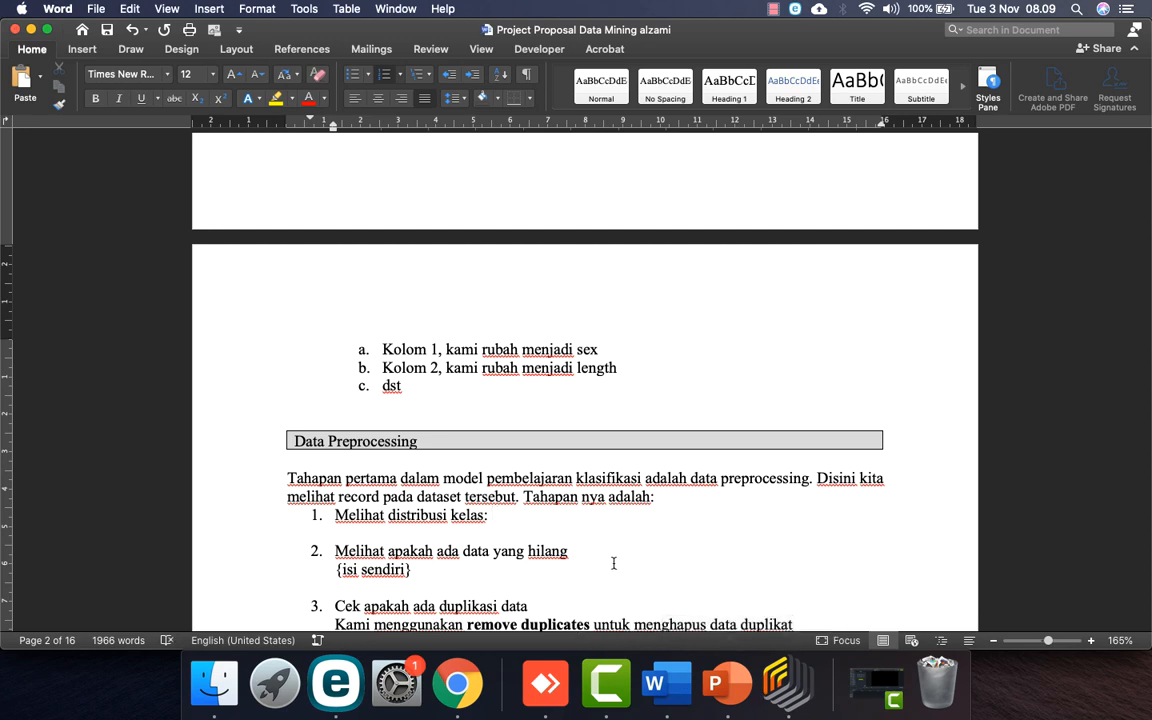
Step: Open 'Project Proposal Data Mining UTS - contoh.docx' from the soal folder via Finder
{"action": "left_click", "coordinate": [214, 683]}
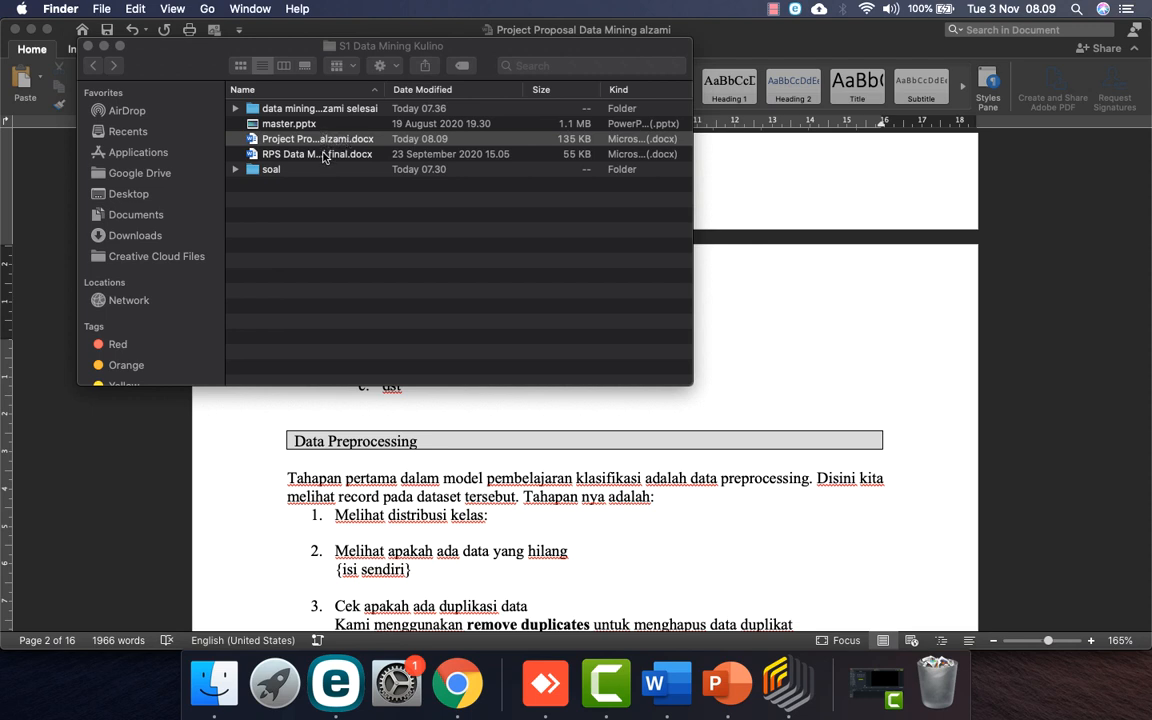
{"action": "double_click", "coordinate": [270, 169]}
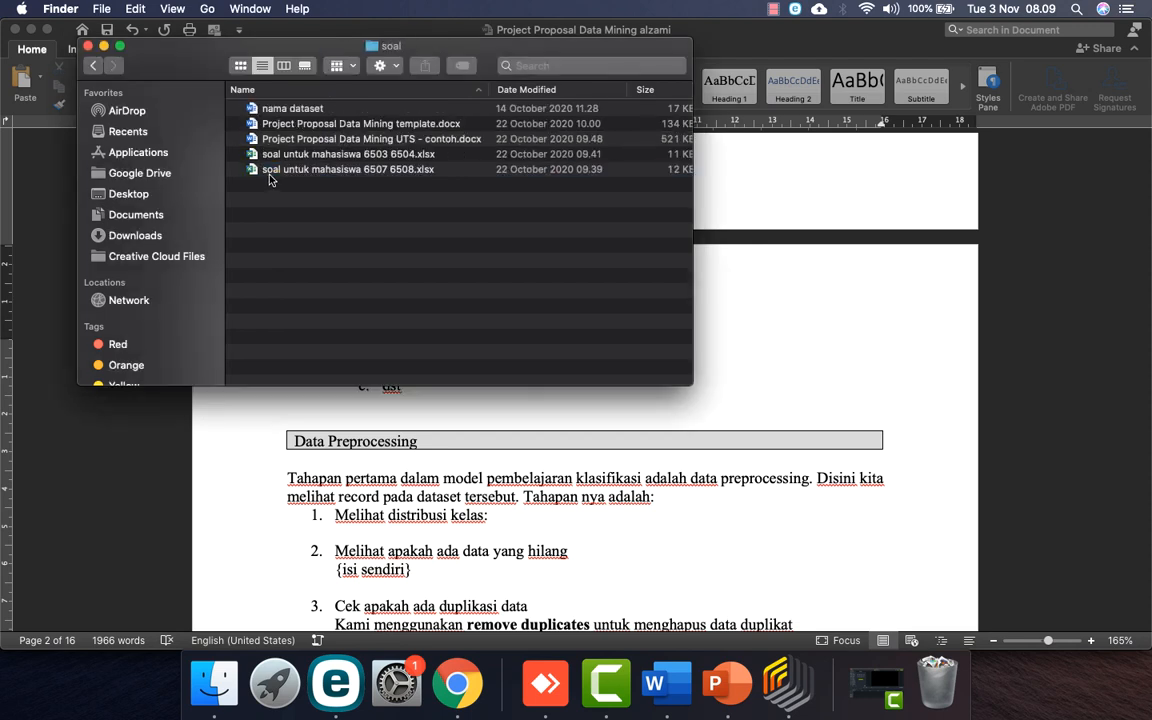
{"action": "double_click", "coordinate": [352, 138]}
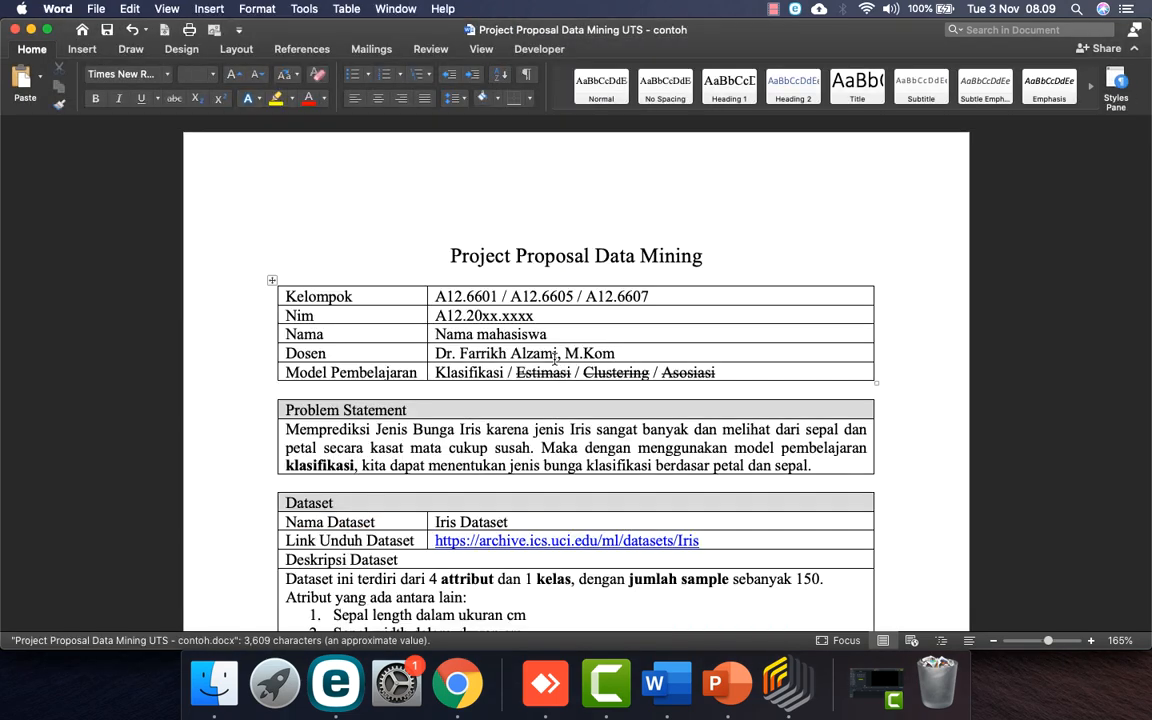
{"action": "scroll", "coordinate": [608, 466], "scroll_direction": "down", "scroll_amount": 15}
{"action": "scroll", "coordinate": [608, 466], "scroll_direction": "up", "scroll_amount": 3}
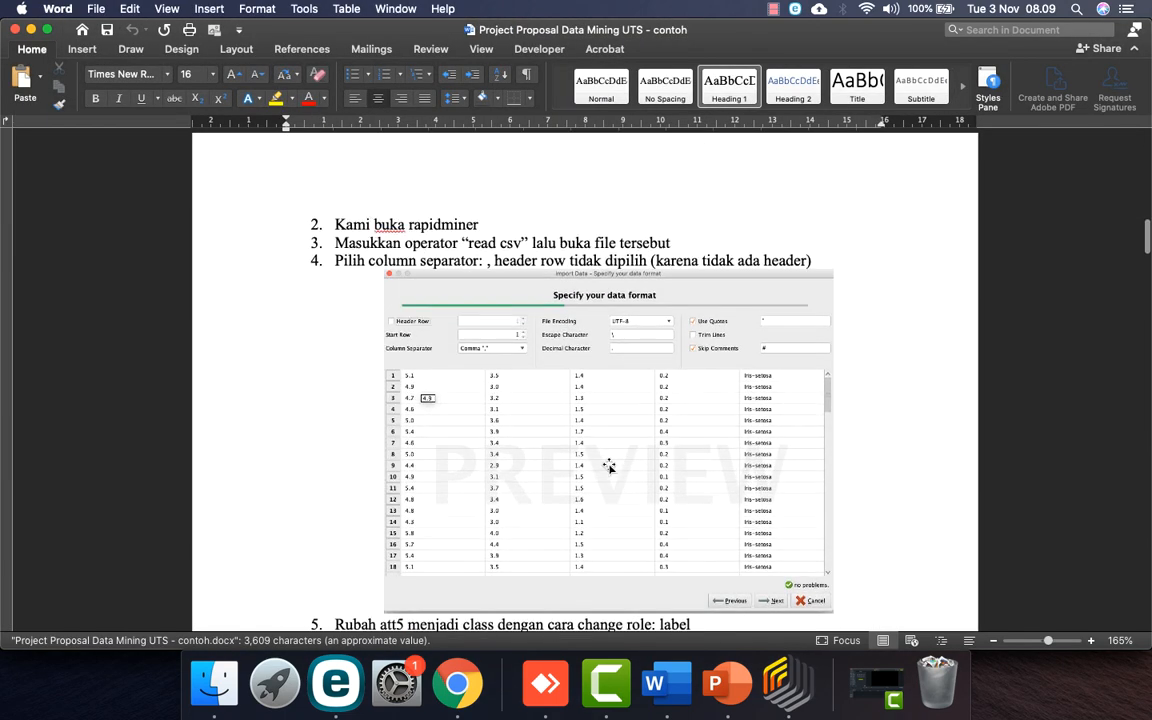
{"action": "scroll", "coordinate": [609, 465], "scroll_direction": "down", "scroll_amount": 1}
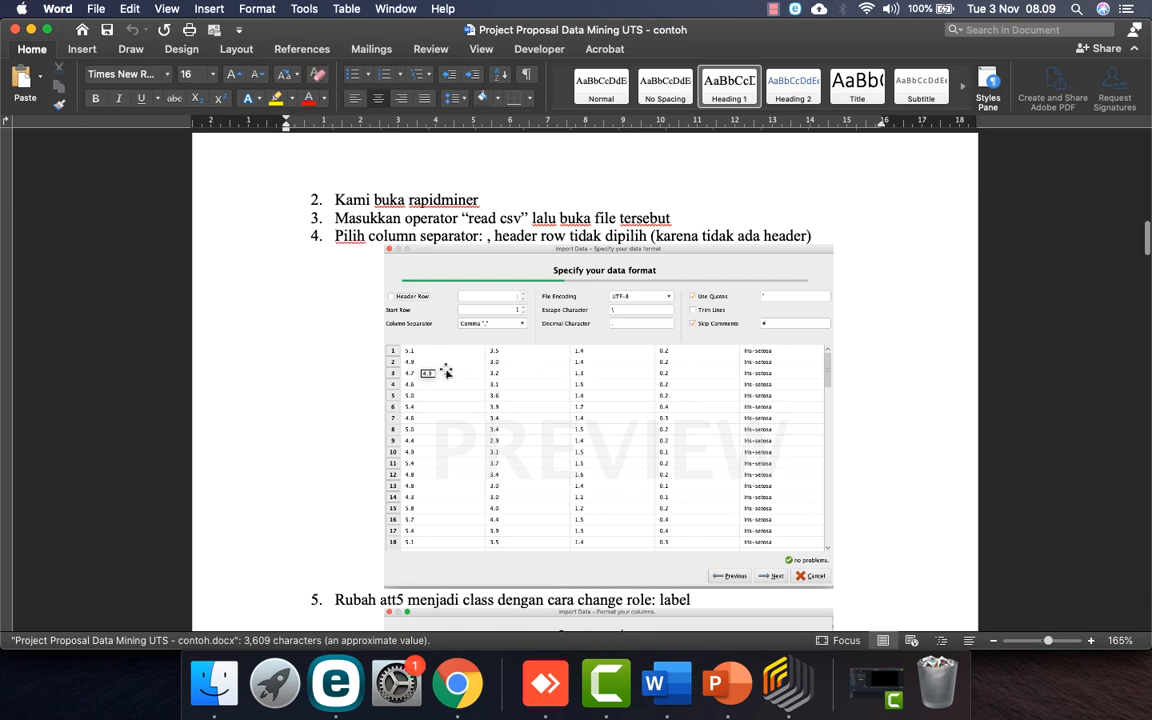
{"action": "scroll", "coordinate": [580, 408], "scroll_direction": "down", "scroll_amount": 10}
{"action": "scroll", "coordinate": [583, 414], "scroll_direction": "down", "scroll_amount": 8}
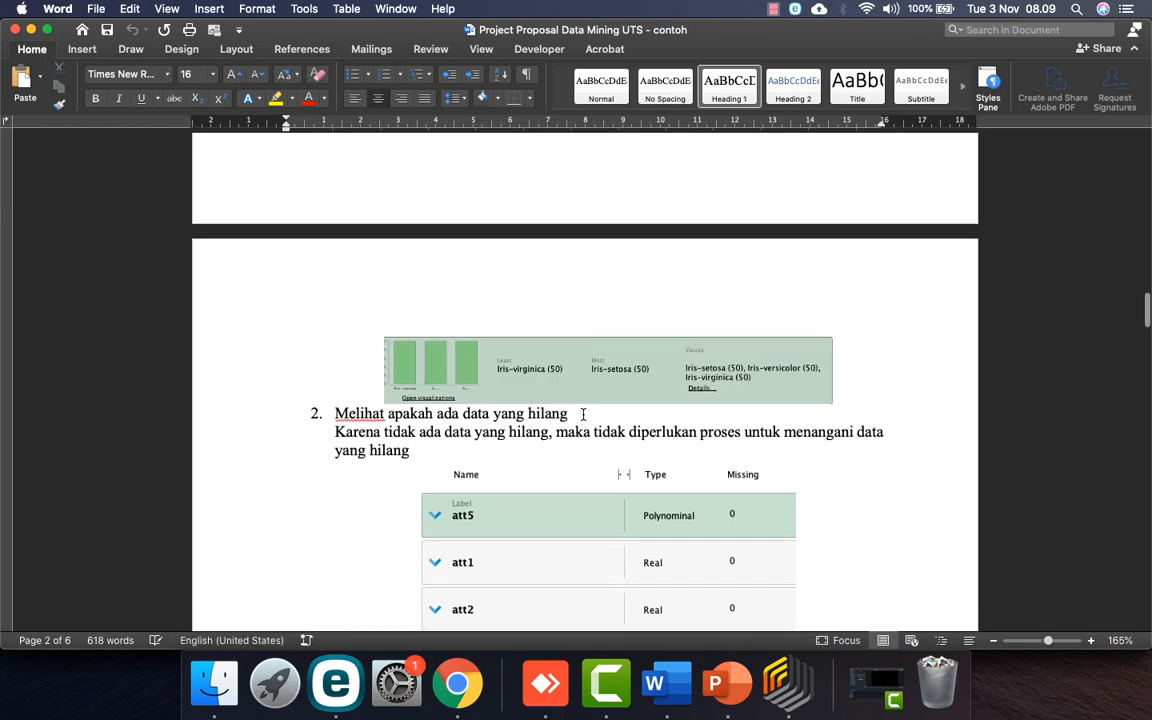
{"action": "scroll", "coordinate": [583, 414], "scroll_direction": "up", "scroll_amount": 4}
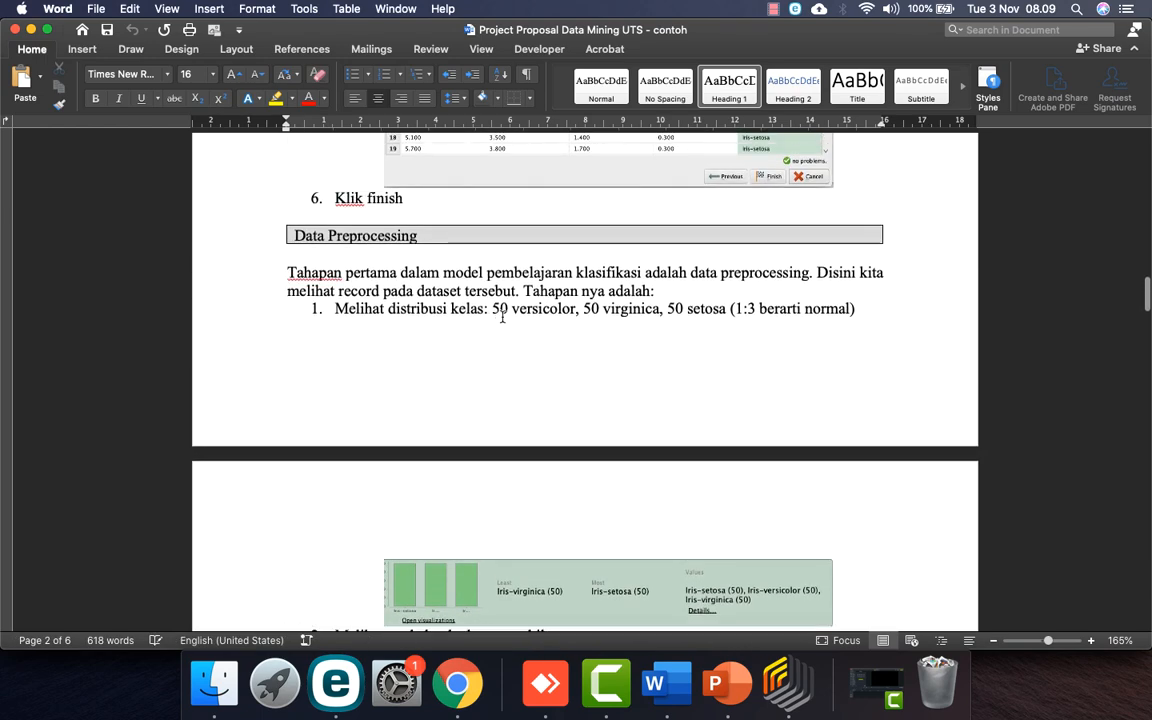
{"action": "scroll", "coordinate": [545, 375], "scroll_direction": "down", "scroll_amount": 1}
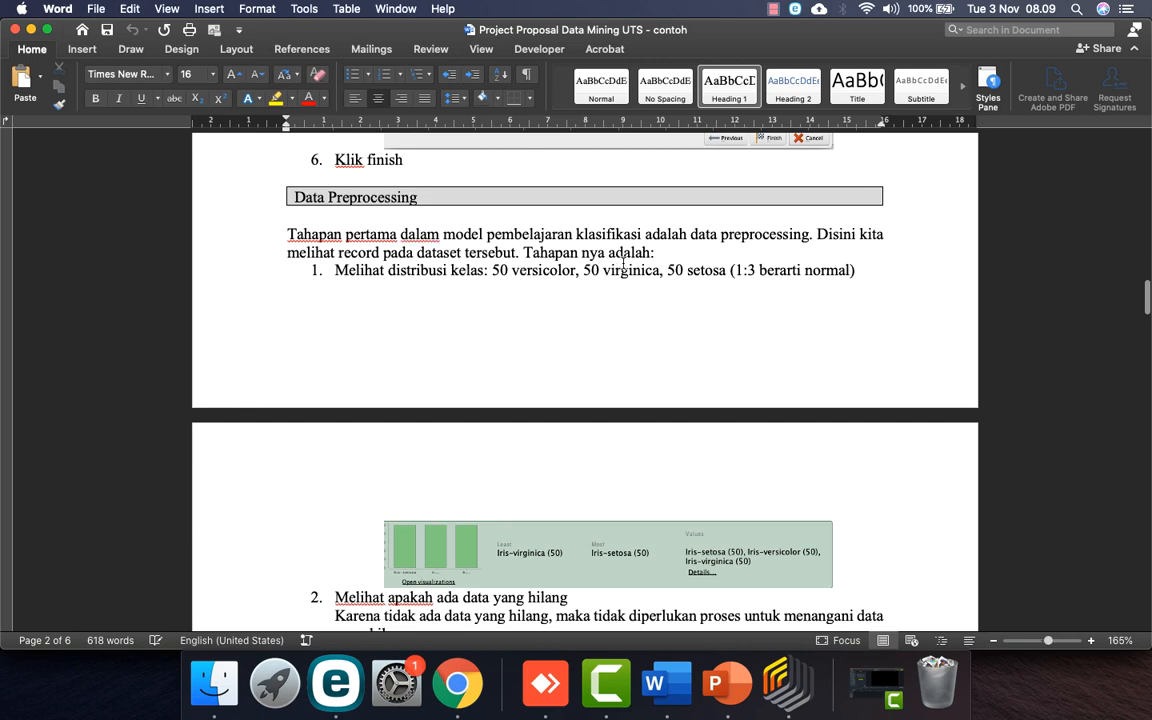
{"action": "scroll", "coordinate": [575, 268], "scroll_direction": "down", "scroll_amount": 1}
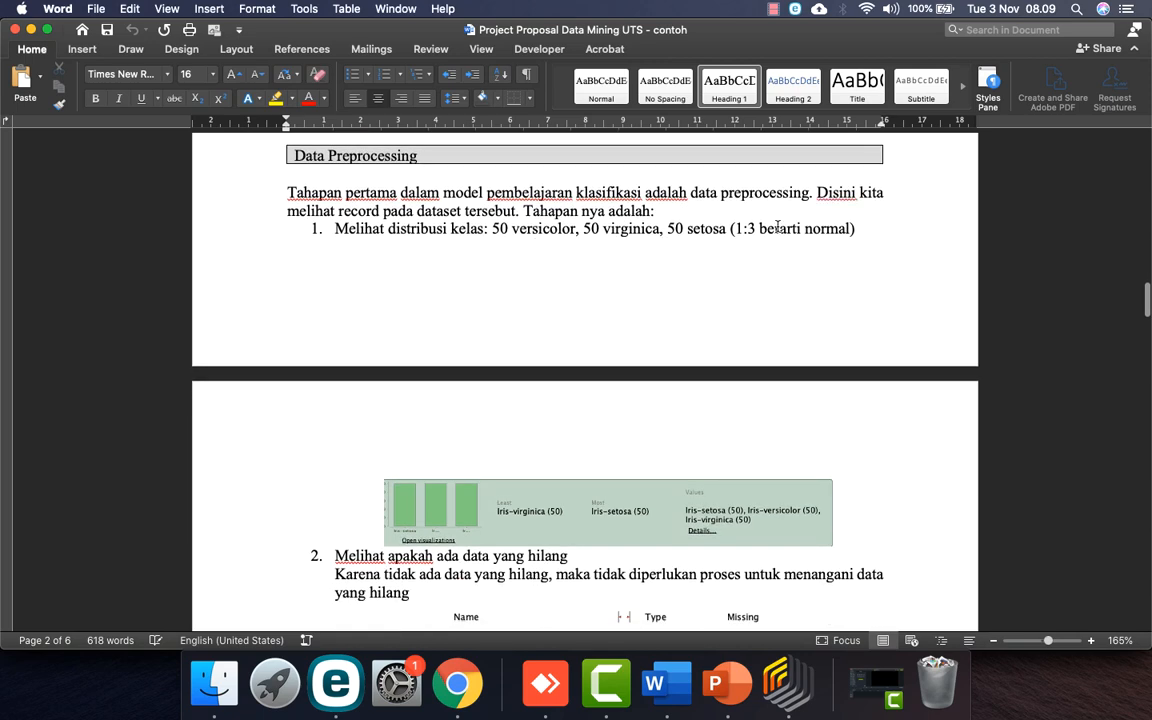
{"action": "scroll", "coordinate": [640, 384], "scroll_direction": "down", "scroll_amount": 3}
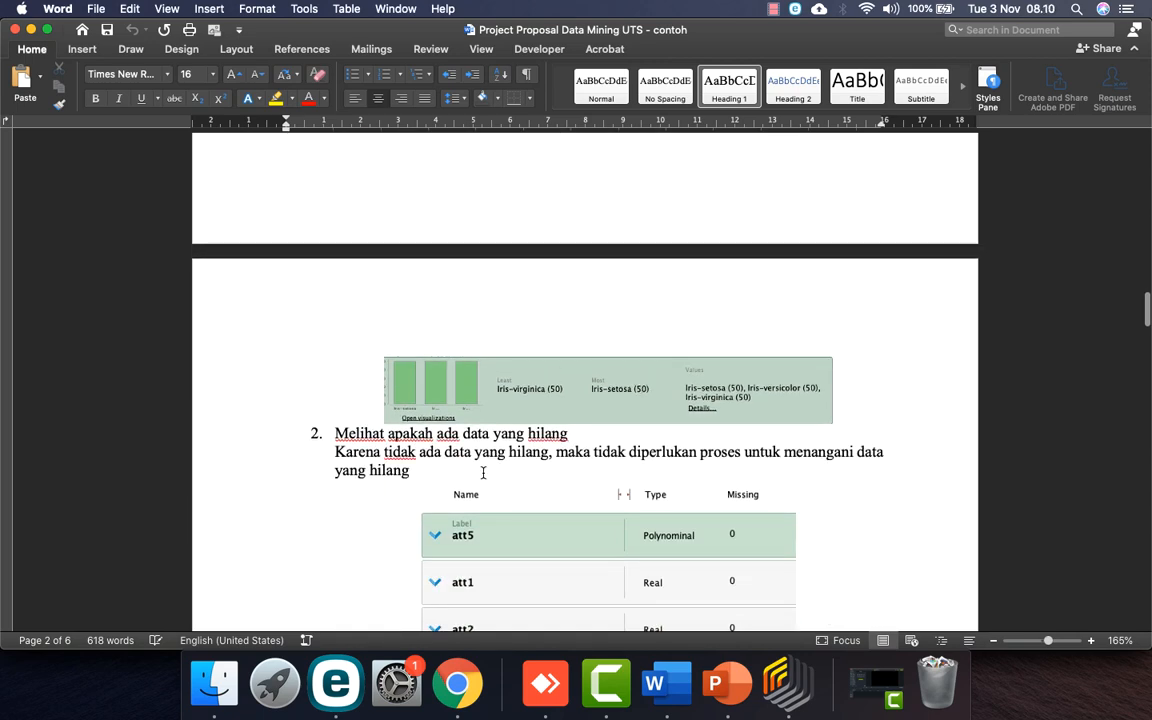
{"action": "scroll", "coordinate": [481, 472], "scroll_direction": "down", "scroll_amount": 3}
{"action": "scroll", "coordinate": [433, 432], "scroll_direction": "down", "scroll_amount": 2}
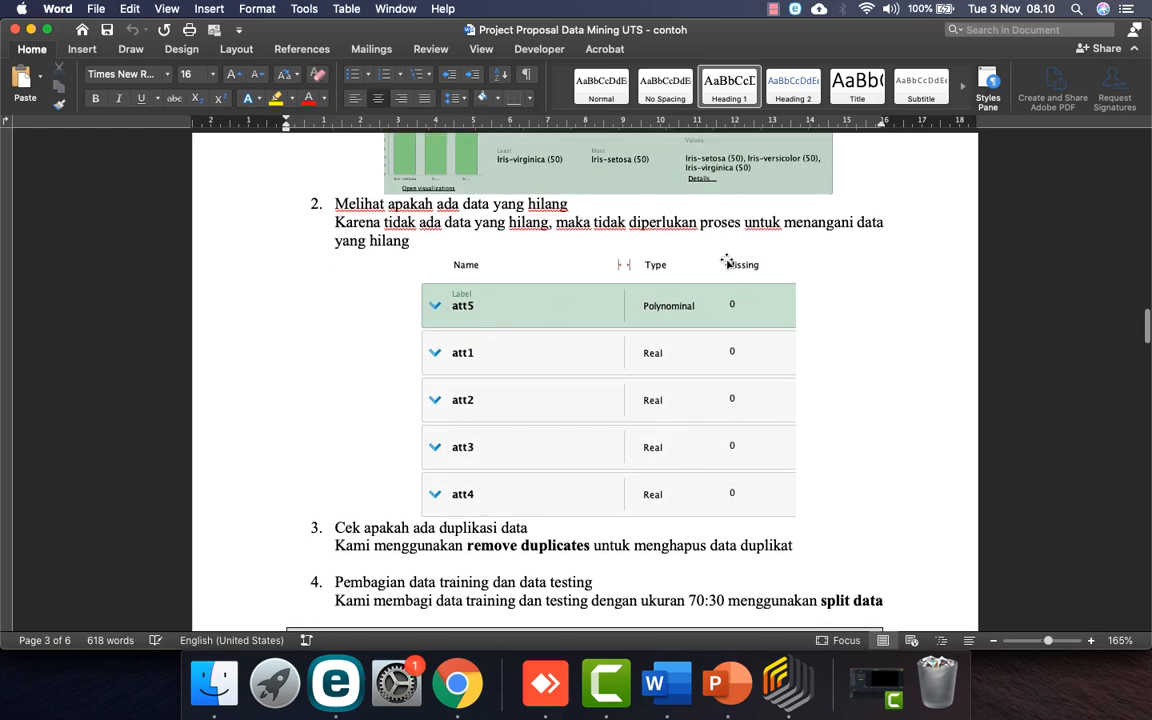
{"action": "scroll", "coordinate": [650, 473], "scroll_direction": "down", "scroll_amount": 3}
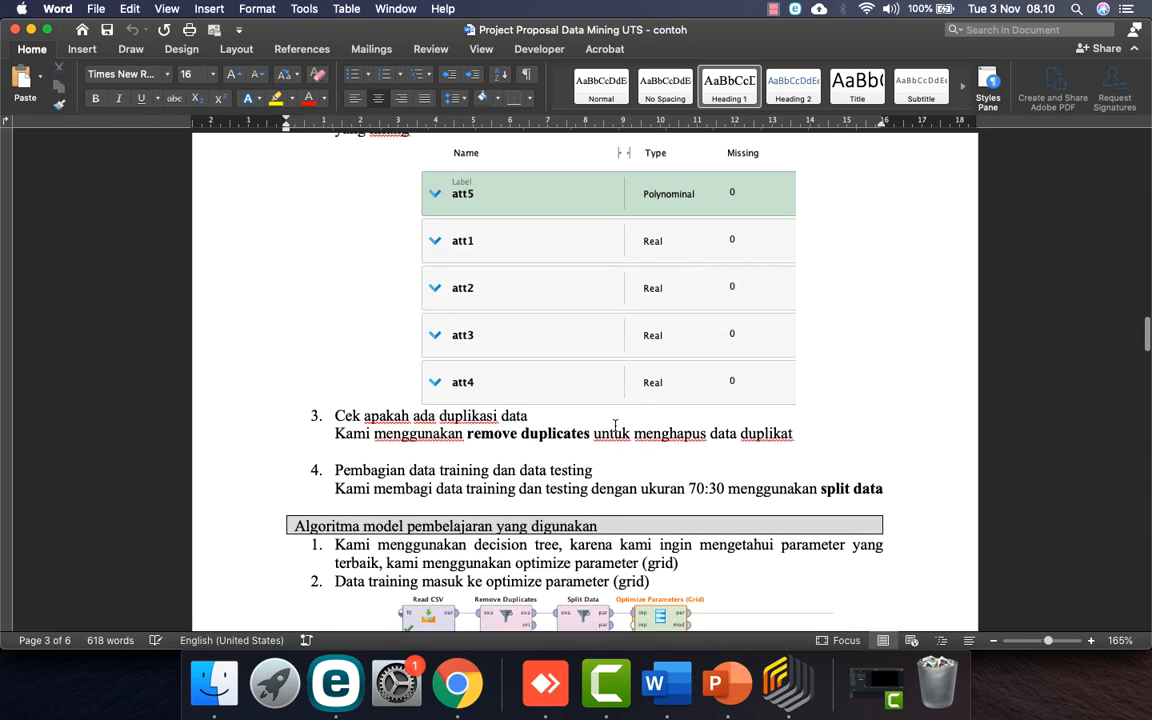
{"action": "scroll", "coordinate": [703, 437], "scroll_direction": "down", "scroll_amount": 1}
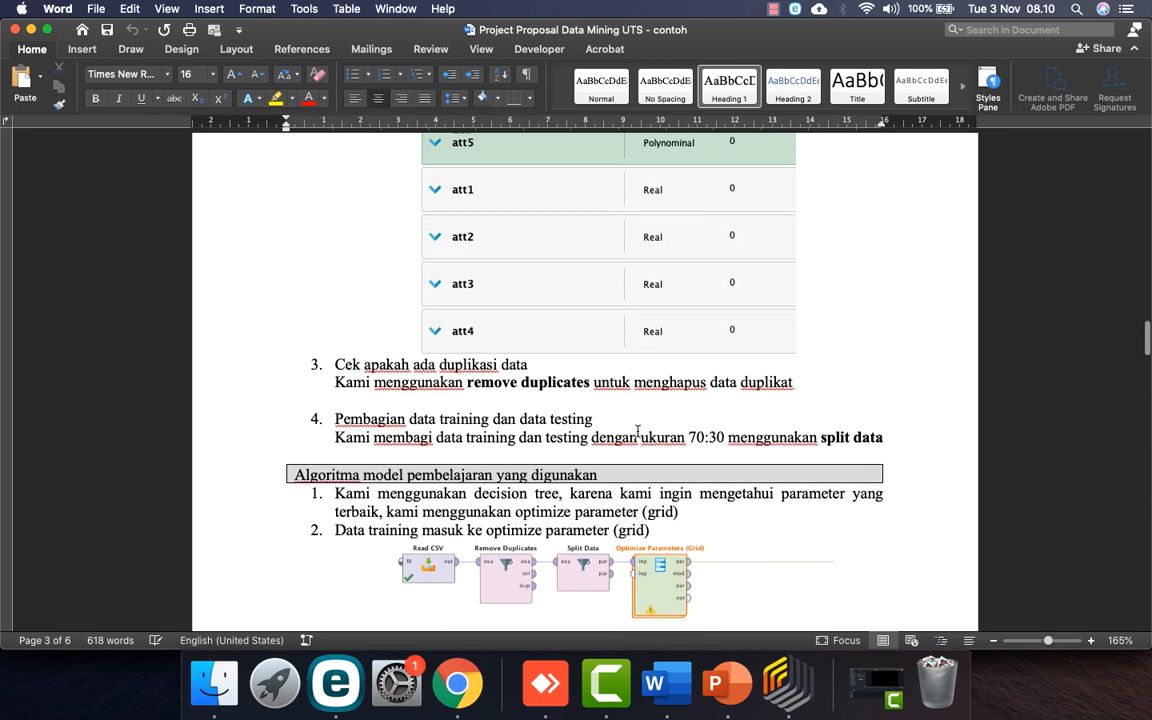
Step: In RapidMiner, review the training and testing PerformanceVector results, then the Optimize Parameters (Grid) table
{"action": "left_click", "coordinate": [787, 684]}
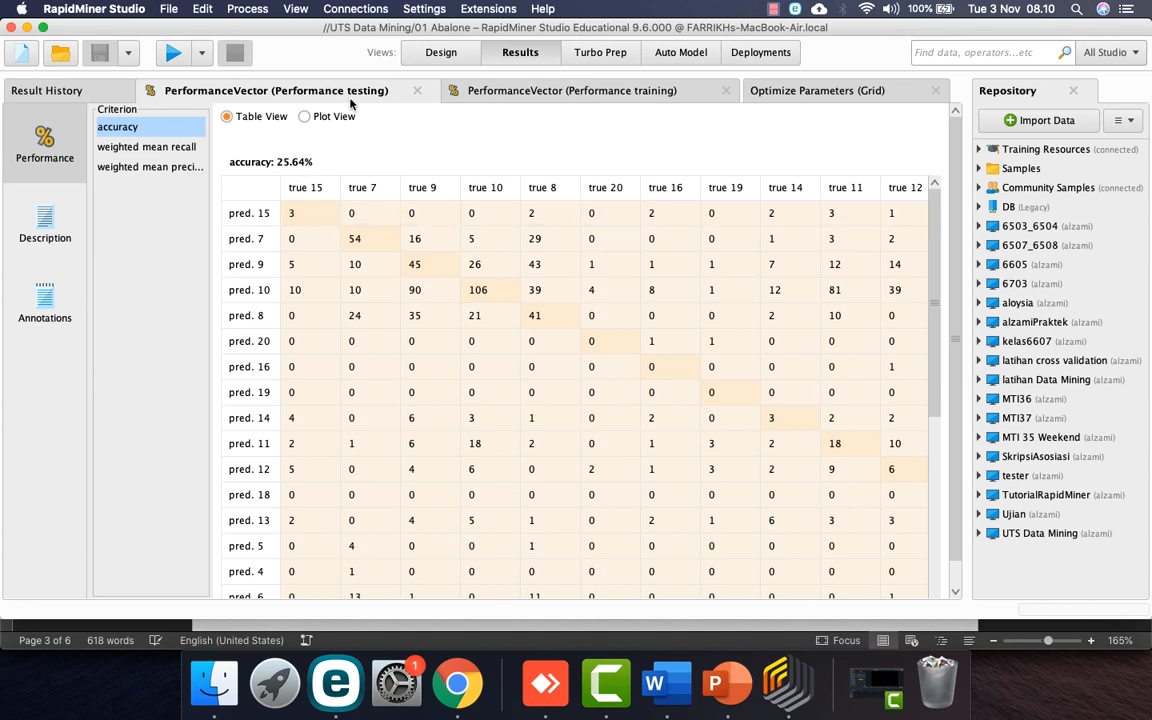
{"action": "left_click", "coordinate": [548, 92]}
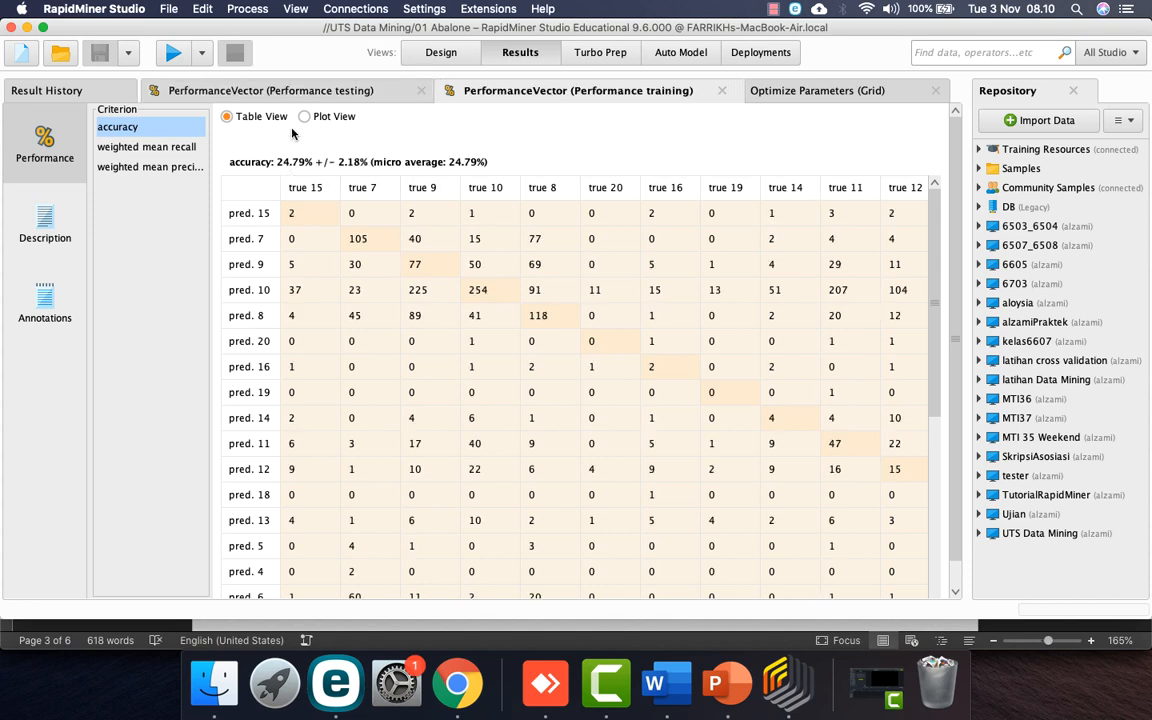
{"action": "left_click", "coordinate": [308, 92]}
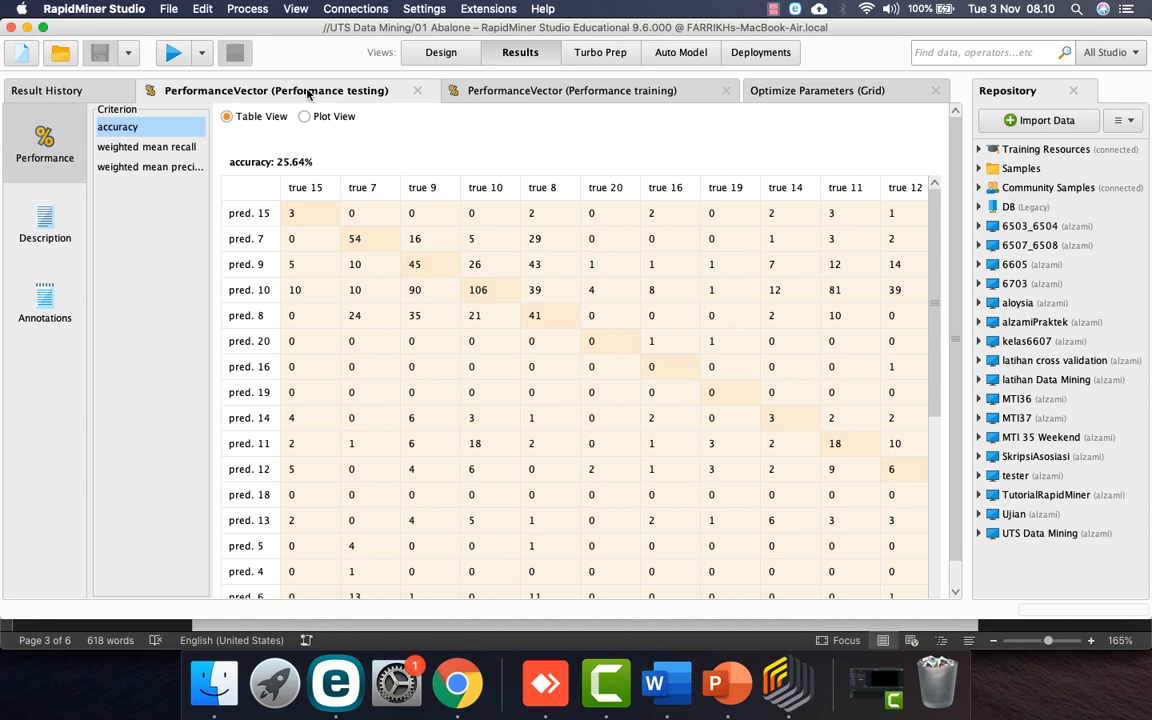
{"action": "left_click", "coordinate": [736, 88]}
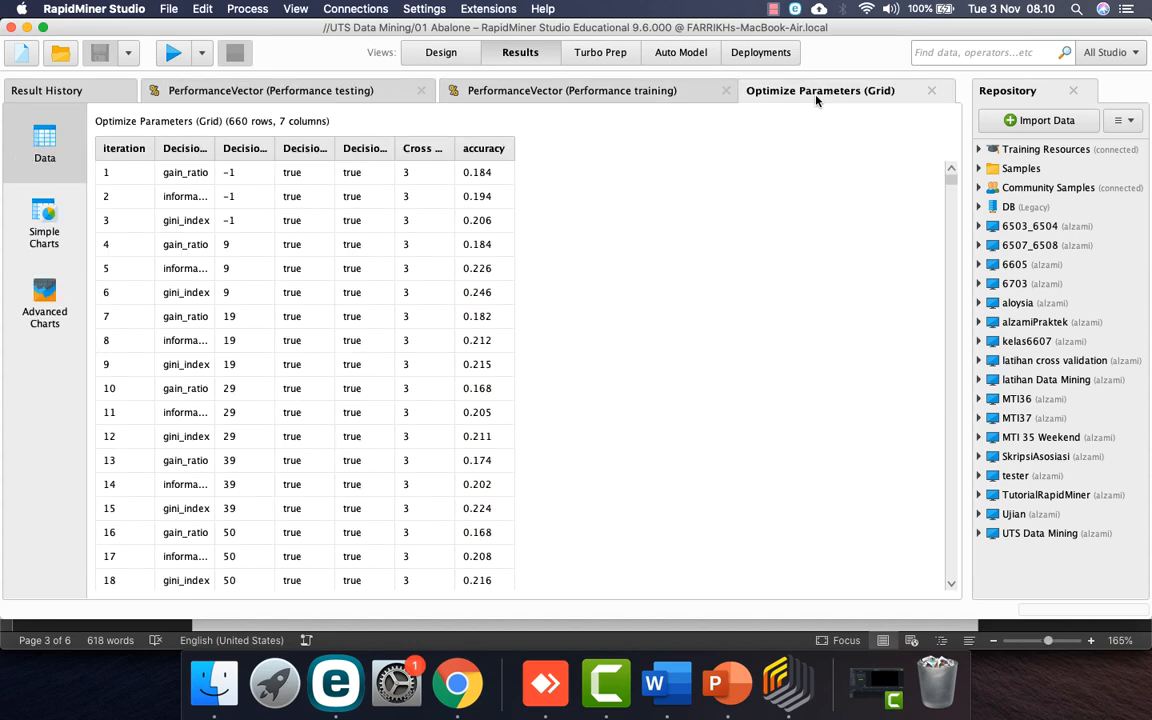
Step: Sort the parameter results by accuracy descending so 0.248 is on top, and widen the criterion column
{"action": "left_click", "coordinate": [486, 150]}
{"action": "left_click", "coordinate": [486, 150]}
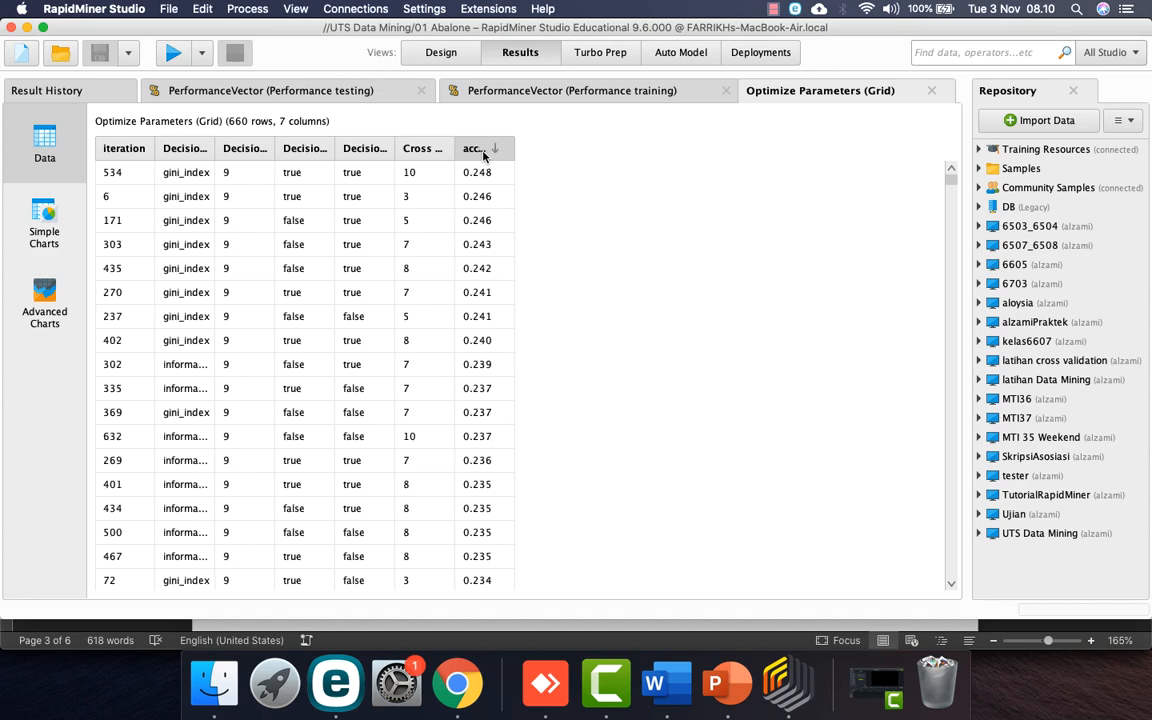
{"action": "left_click", "coordinate": [482, 150]}
{"action": "left_click", "coordinate": [482, 150]}
{"action": "left_click", "coordinate": [482, 150]}
{"action": "left_click", "coordinate": [572, 90]}
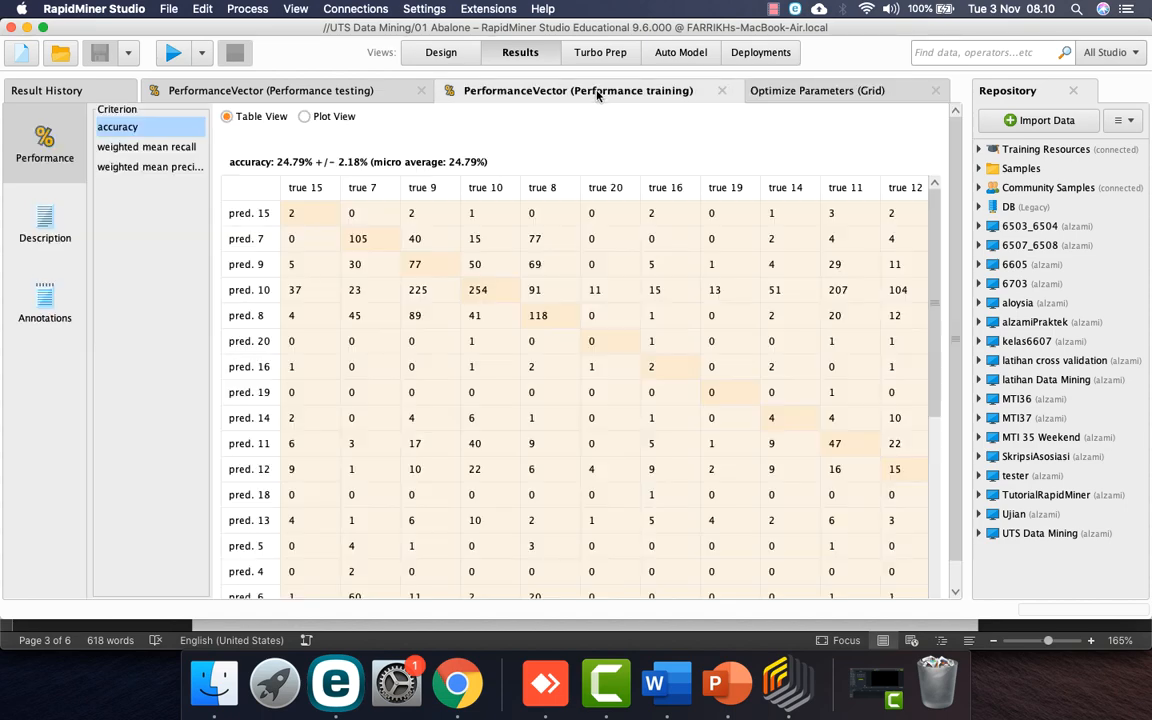
{"action": "left_click", "coordinate": [813, 90]}
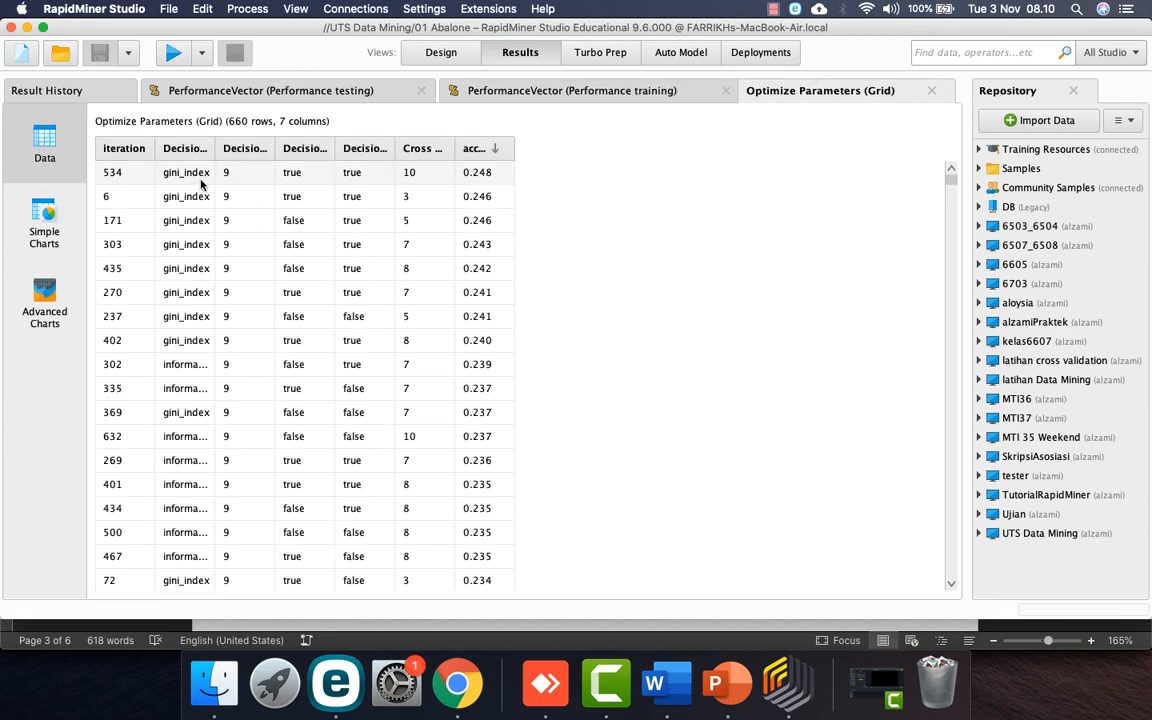
{"action": "left_click_drag", "start_coordinate": [215, 148], "coordinate": [300, 148]}
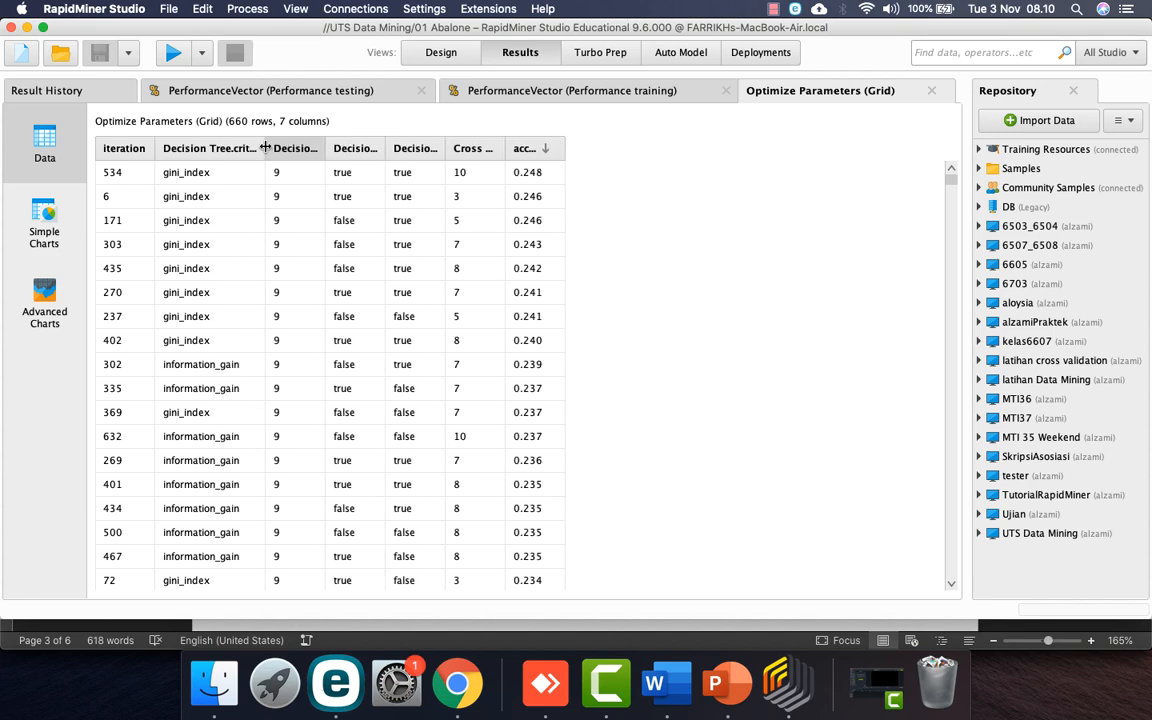
Step: Return to the Word example proposal and look over its algorithm section
{"action": "left_click", "coordinate": [654, 683]}
{"action": "scroll", "coordinate": [587, 453], "scroll_direction": "down", "scroll_amount": 8}
{"action": "scroll", "coordinate": [587, 453], "scroll_direction": "up", "scroll_amount": 4}
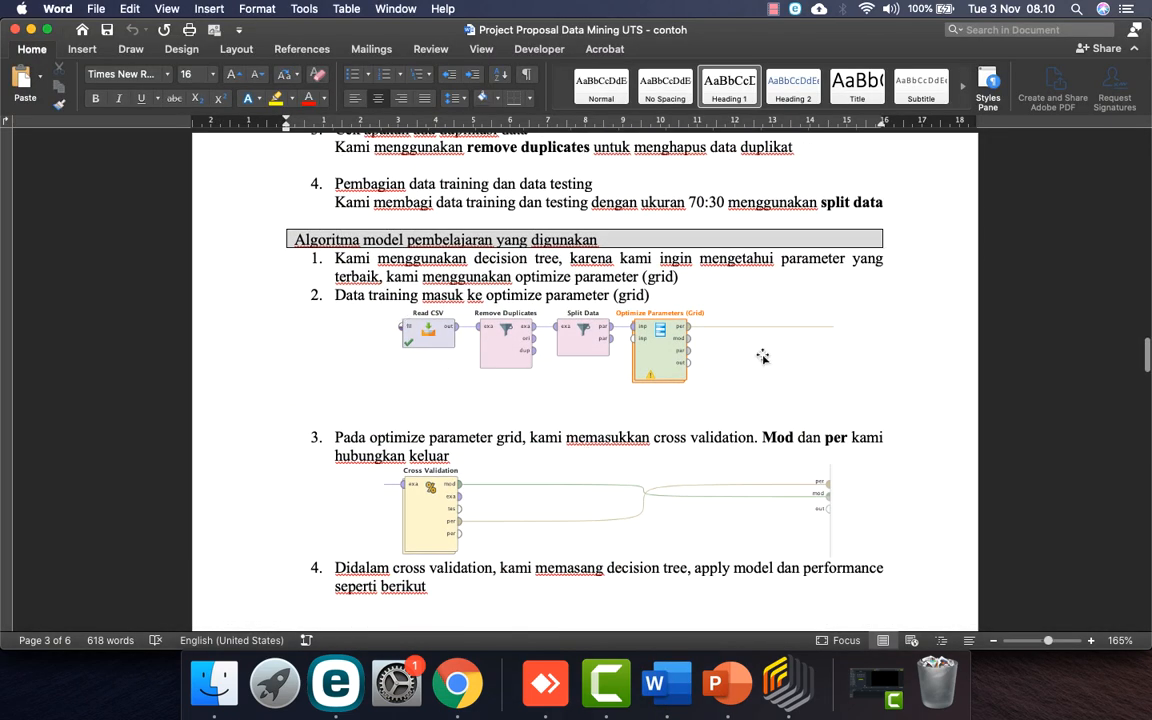
Step: Scroll the example proposal down to its Kesimpulan conclusion and select the word 'iris'
{"action": "scroll", "coordinate": [581, 374], "scroll_direction": "down", "scroll_amount": 10}
{"action": "scroll", "coordinate": [581, 374], "scroll_direction": "down", "scroll_amount": 12}
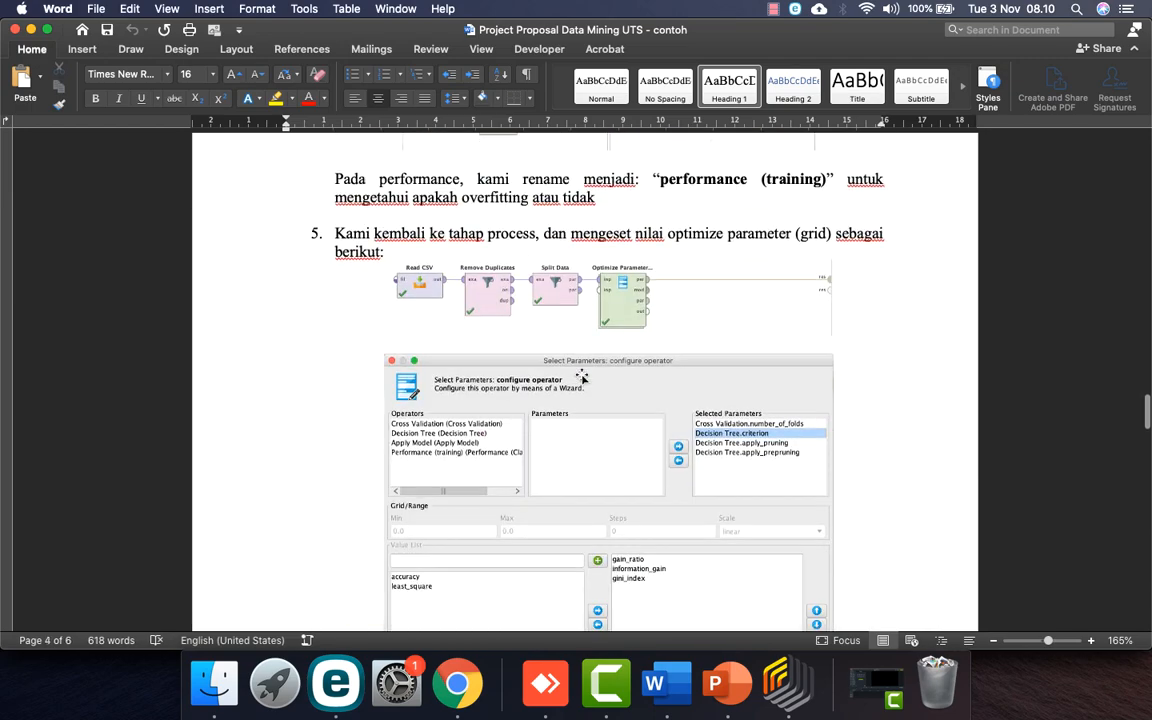
{"action": "scroll", "coordinate": [583, 377], "scroll_direction": "down", "scroll_amount": 20}
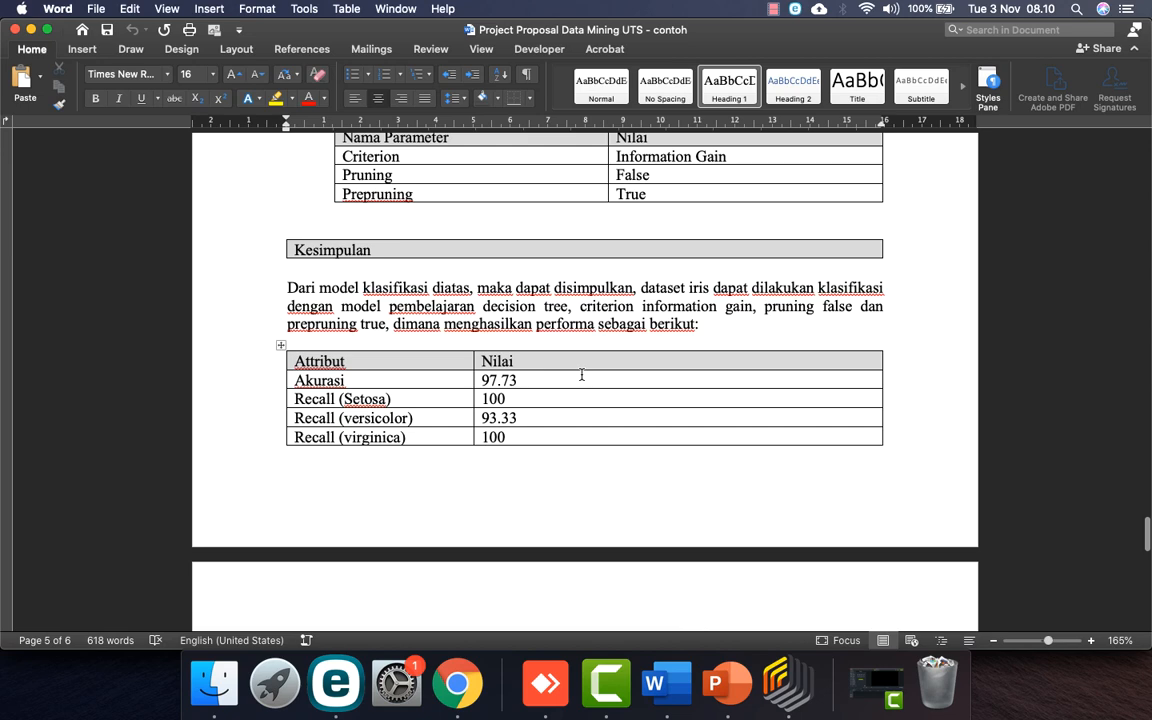
{"action": "scroll", "coordinate": [581, 374], "scroll_direction": "down", "scroll_amount": 8}
{"action": "scroll", "coordinate": [581, 374], "scroll_direction": "up", "scroll_amount": 8}
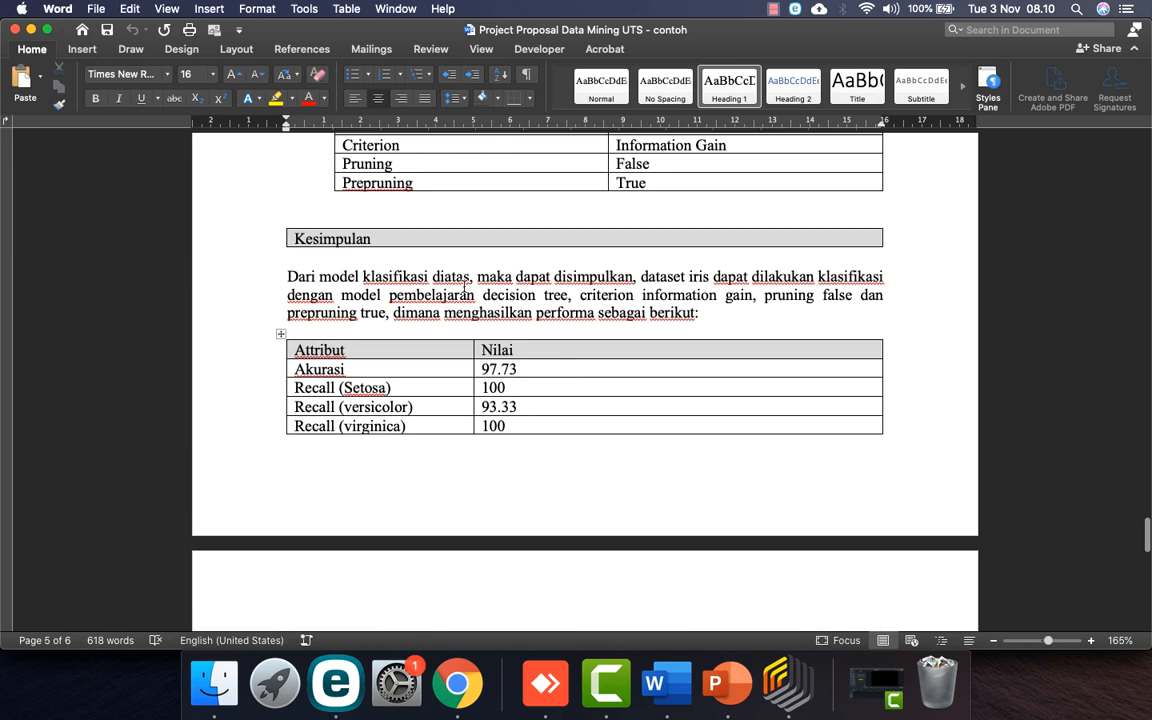
{"action": "double_click", "coordinate": [693, 277]}
Step: Go to the example proposal's desktop through Mission Control and close the 'contoh' document
{"action": "left_click", "coordinate": [661, 683]}
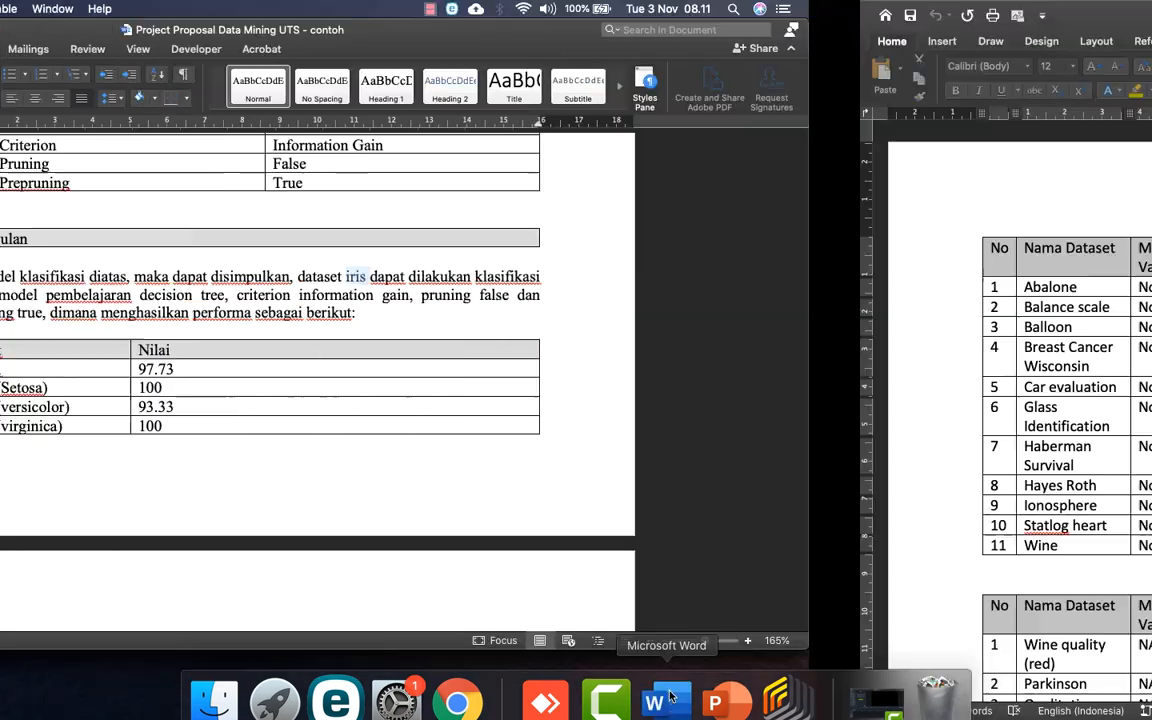
{"action": "key", "text": "ctrl+Up"}
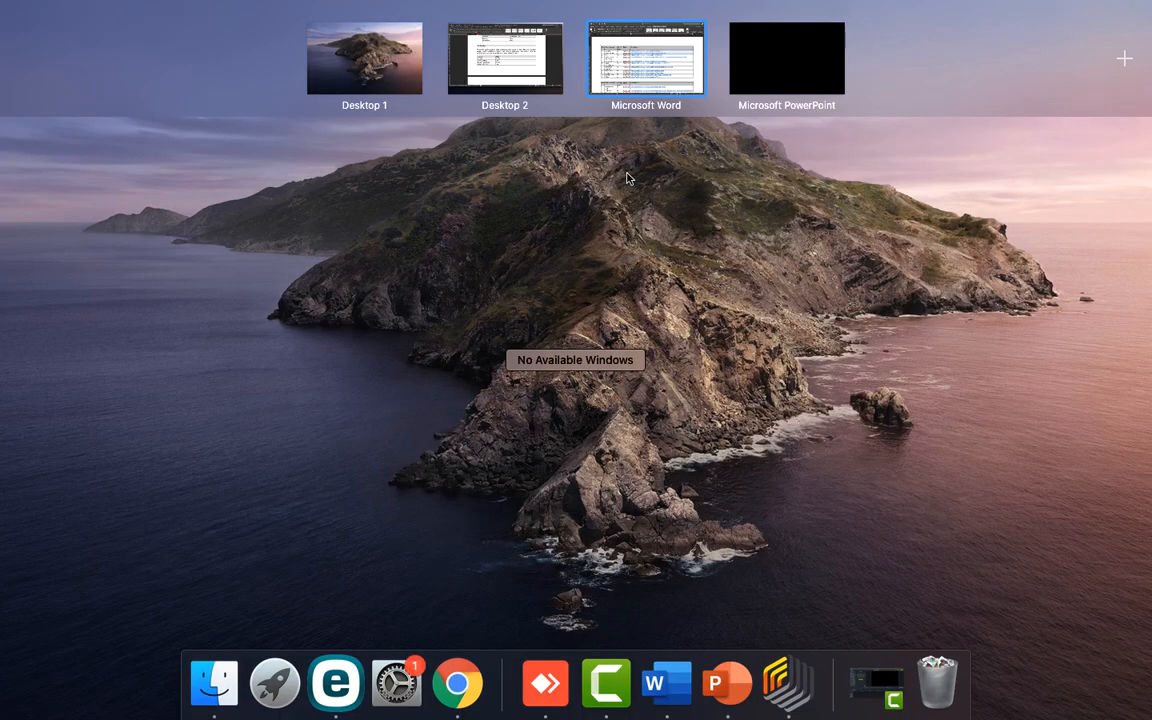
{"action": "left_click", "coordinate": [521, 76]}
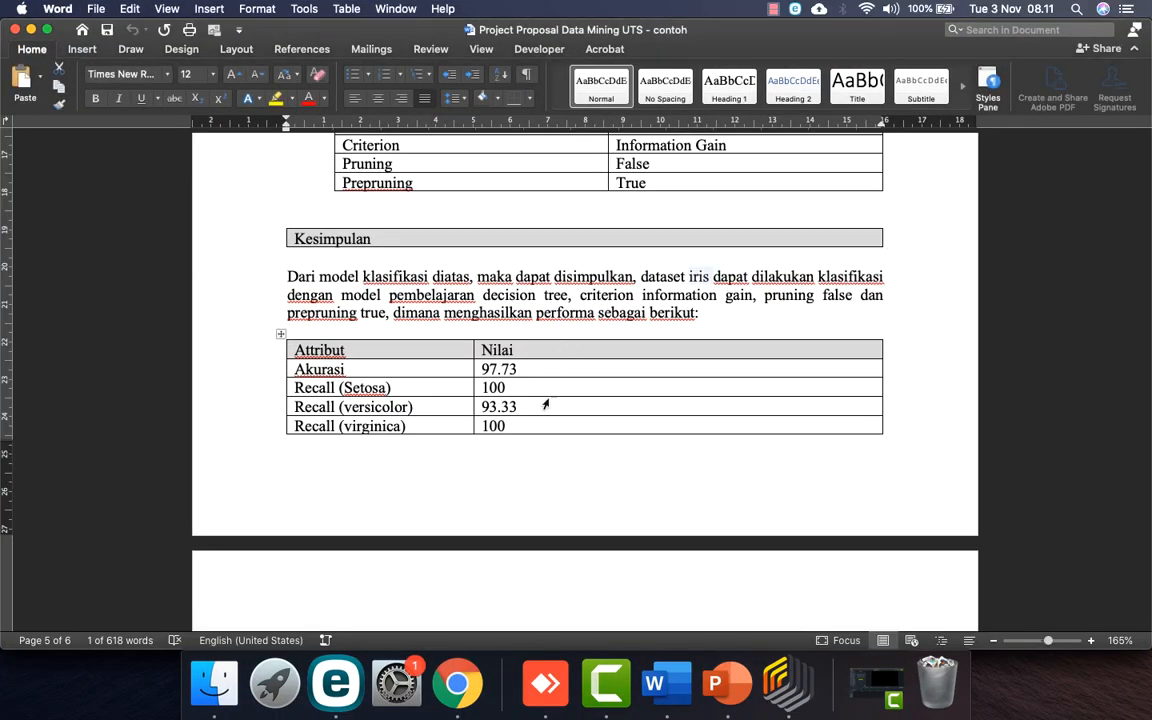
{"action": "left_click", "coordinate": [14, 30]}
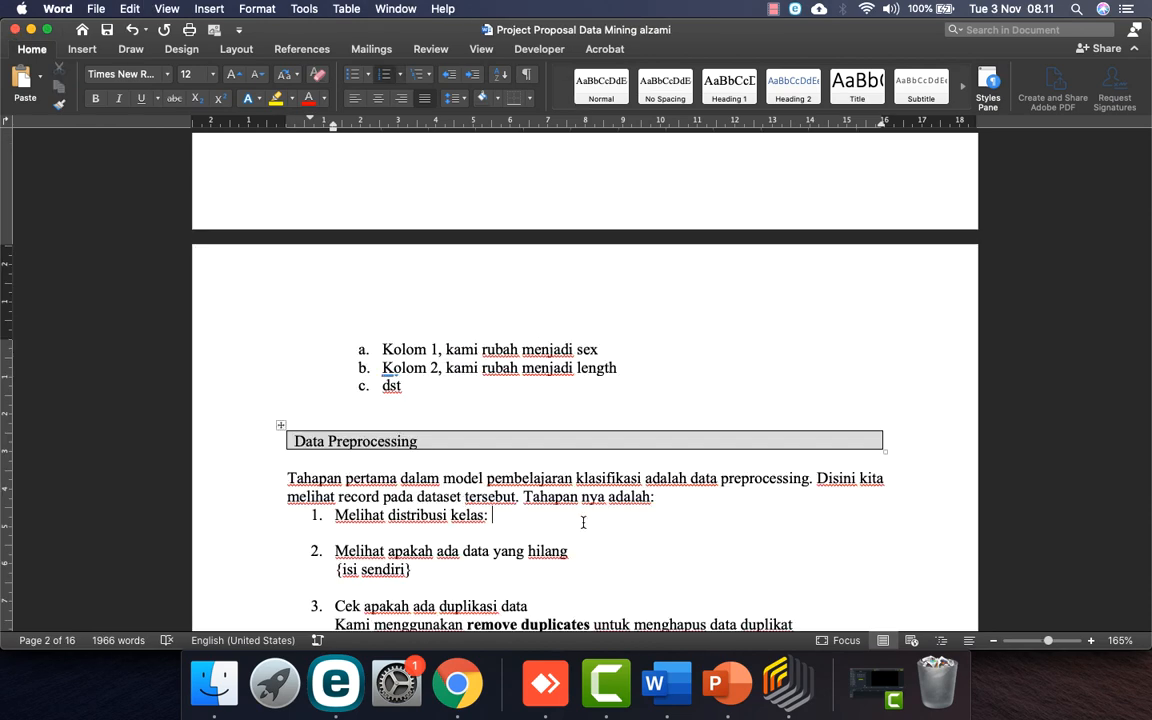
Step: Replace the training accuracy 'xxx' with 24.79, taken from RapidMiner's training Performance tab
{"action": "scroll", "coordinate": [583, 450], "scroll_direction": "down", "scroll_amount": 10}
{"action": "scroll", "coordinate": [583, 522], "scroll_direction": "down", "scroll_amount": 6}
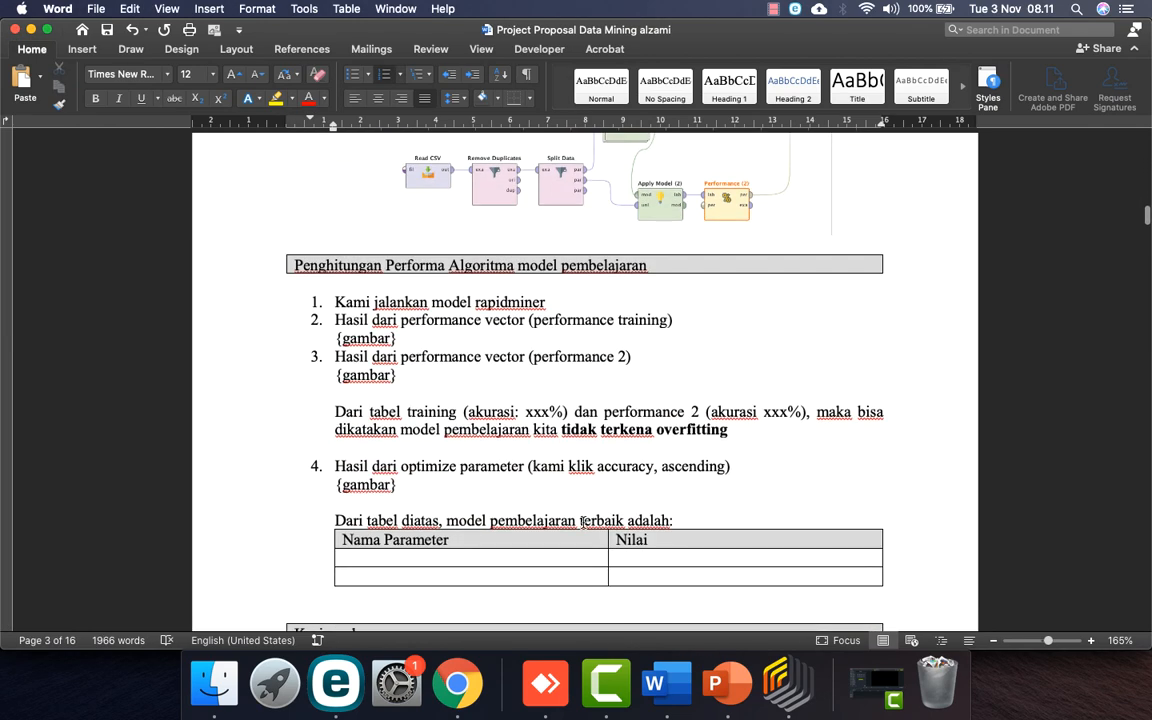
{"action": "scroll", "coordinate": [583, 522], "scroll_direction": "up", "scroll_amount": 2}
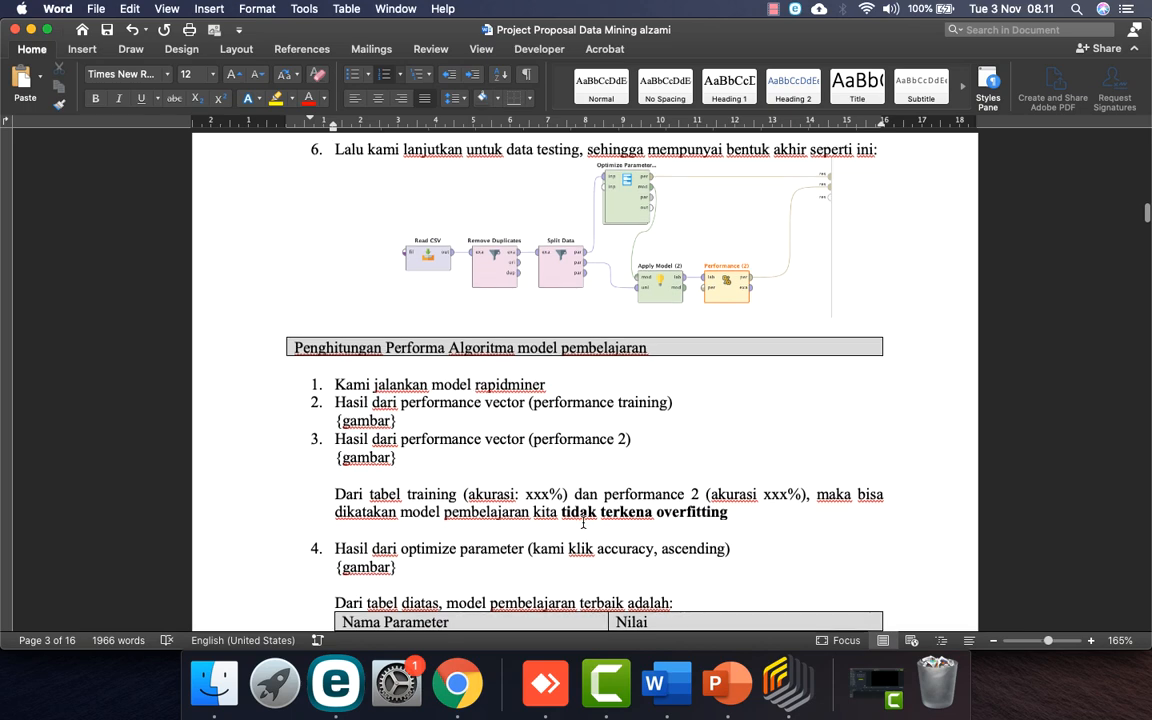
{"action": "scroll", "coordinate": [583, 522], "scroll_direction": "down", "scroll_amount": 3}
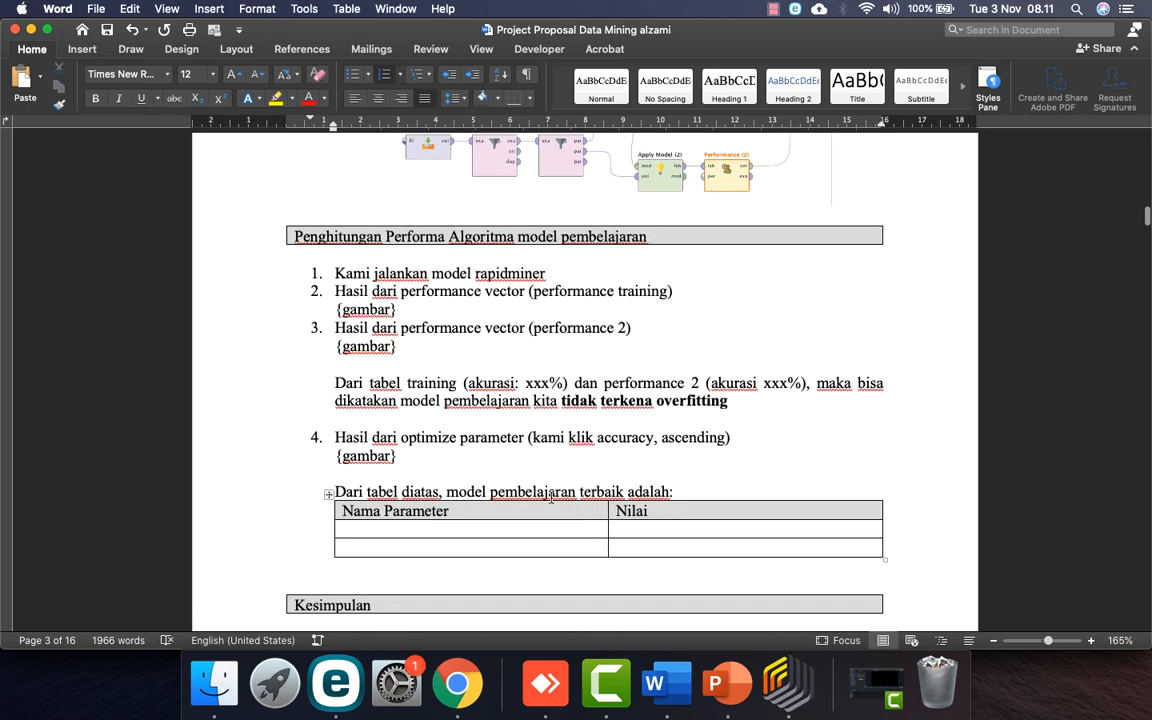
{"action": "double_click", "coordinate": [541, 384]}
{"action": "key", "text": "ctrl+Right"}
{"action": "key", "text": "ctrl+Right"}
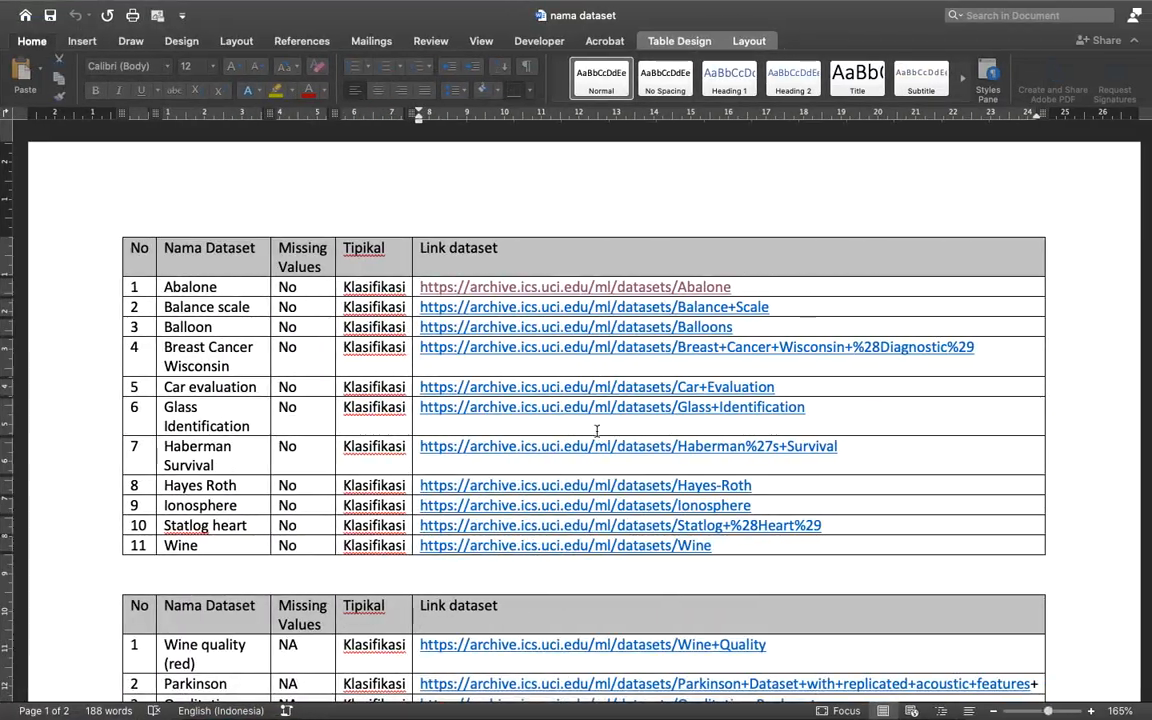
{"action": "key", "text": "ctrl+Left"}
{"action": "key", "text": "ctrl+Left"}
{"action": "key", "text": "ctrl+Left"}
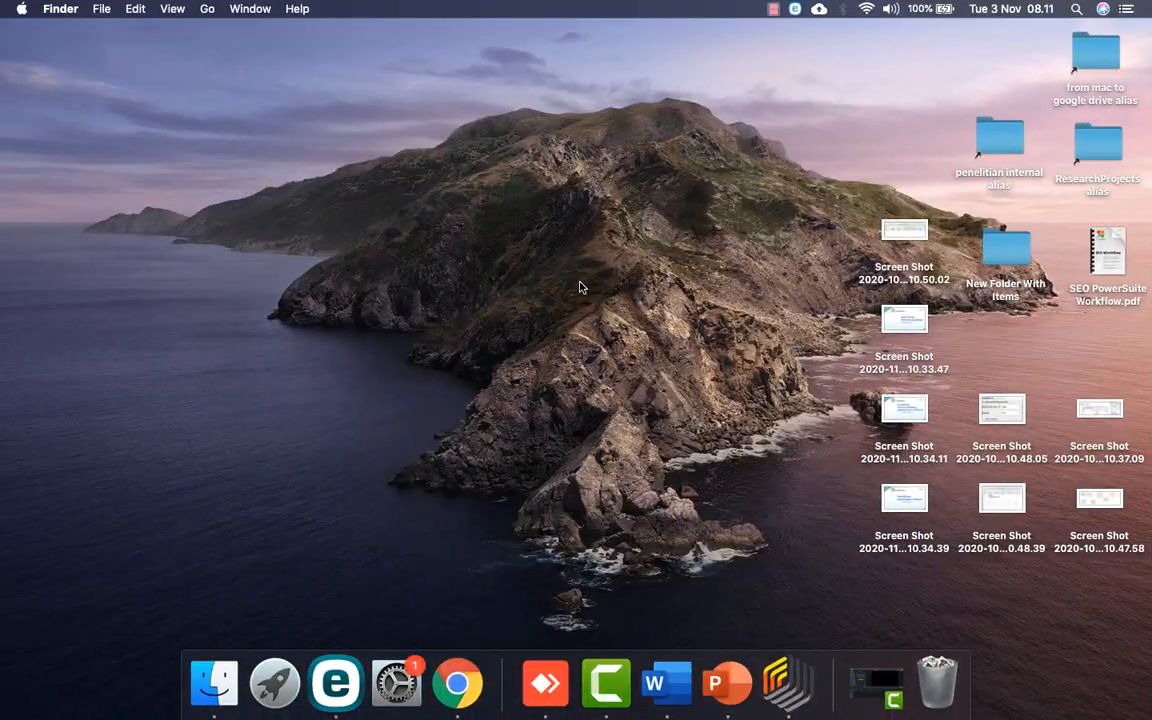
{"action": "left_click", "coordinate": [787, 683]}
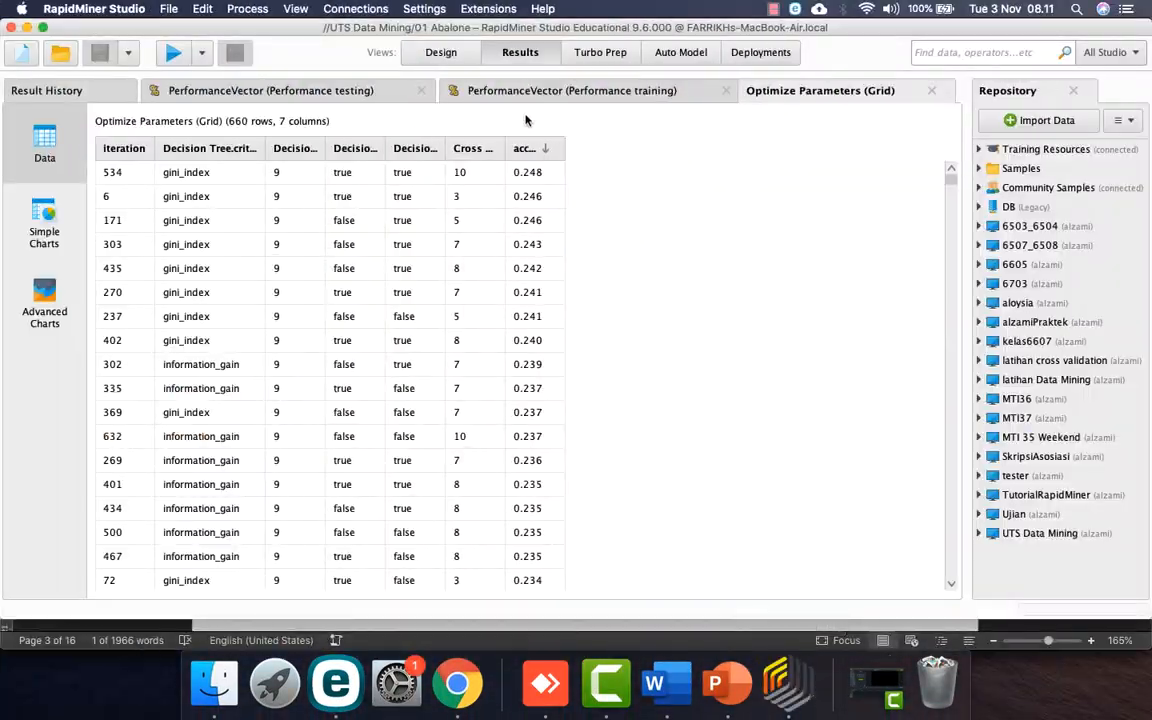
{"action": "left_click", "coordinate": [571, 91]}
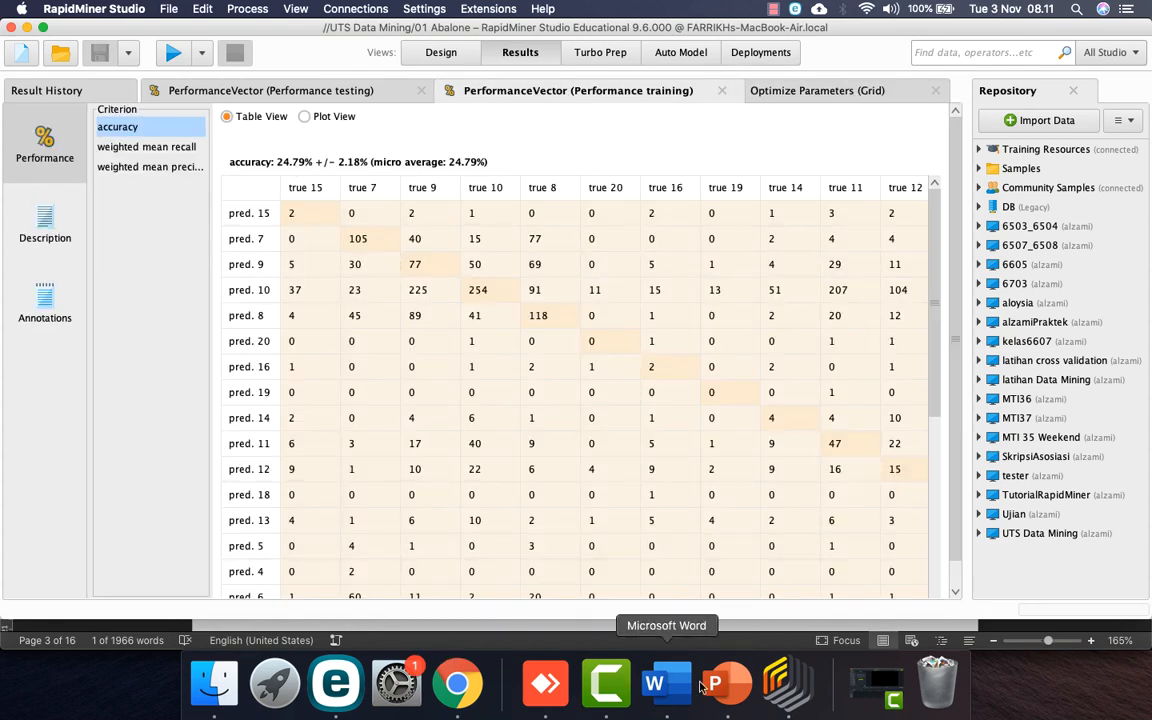
{"action": "left_click", "coordinate": [662, 685]}
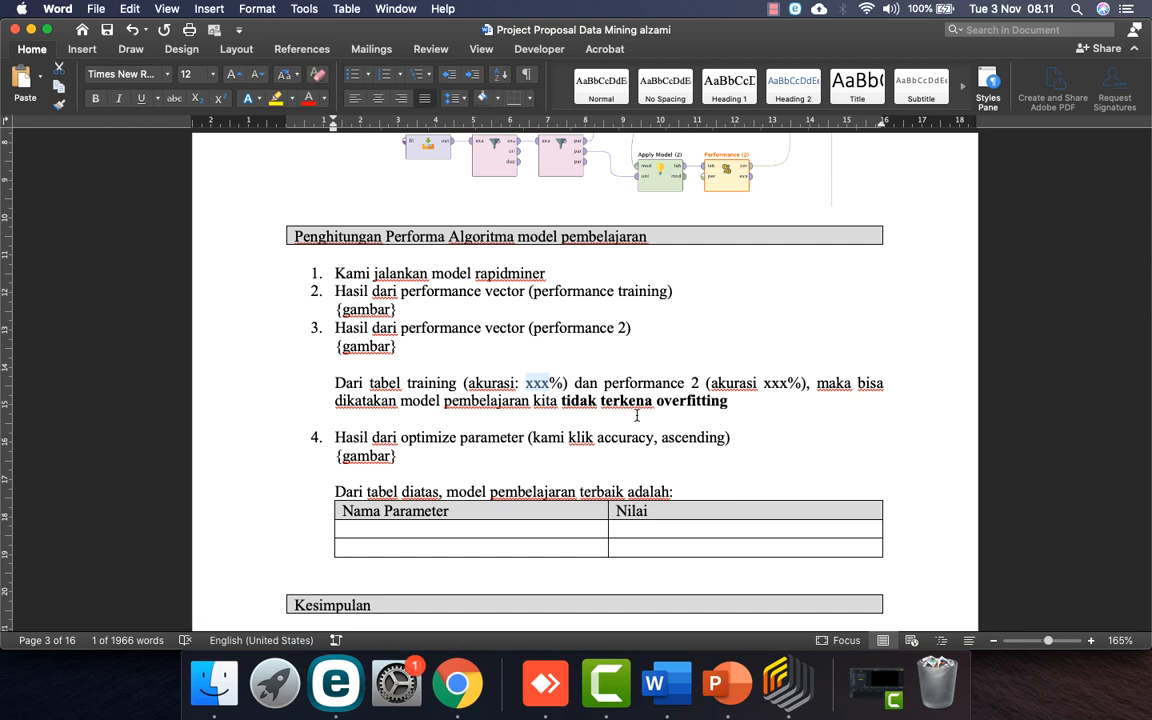
{"action": "type", "text": "24.79"}
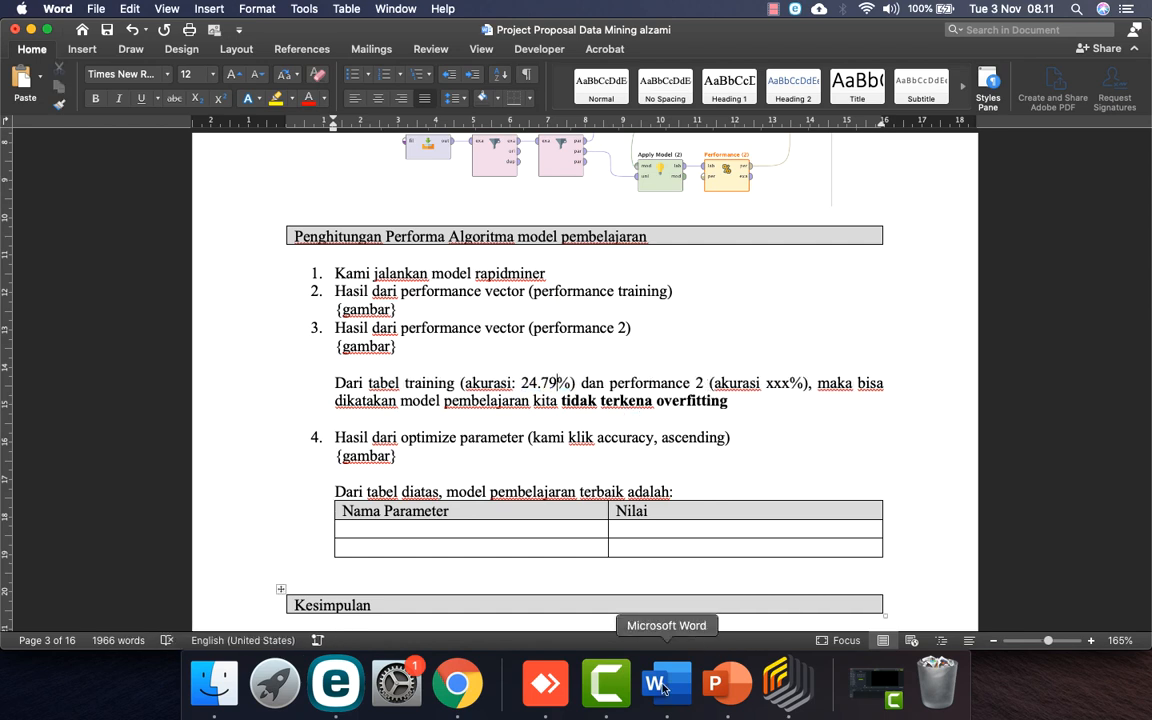
Step: Replace the testing accuracy 'xxx' with 25.64, taken from RapidMiner's testing Performance tab
{"action": "left_click", "coordinate": [788, 683]}
{"action": "left_click", "coordinate": [268, 90]}
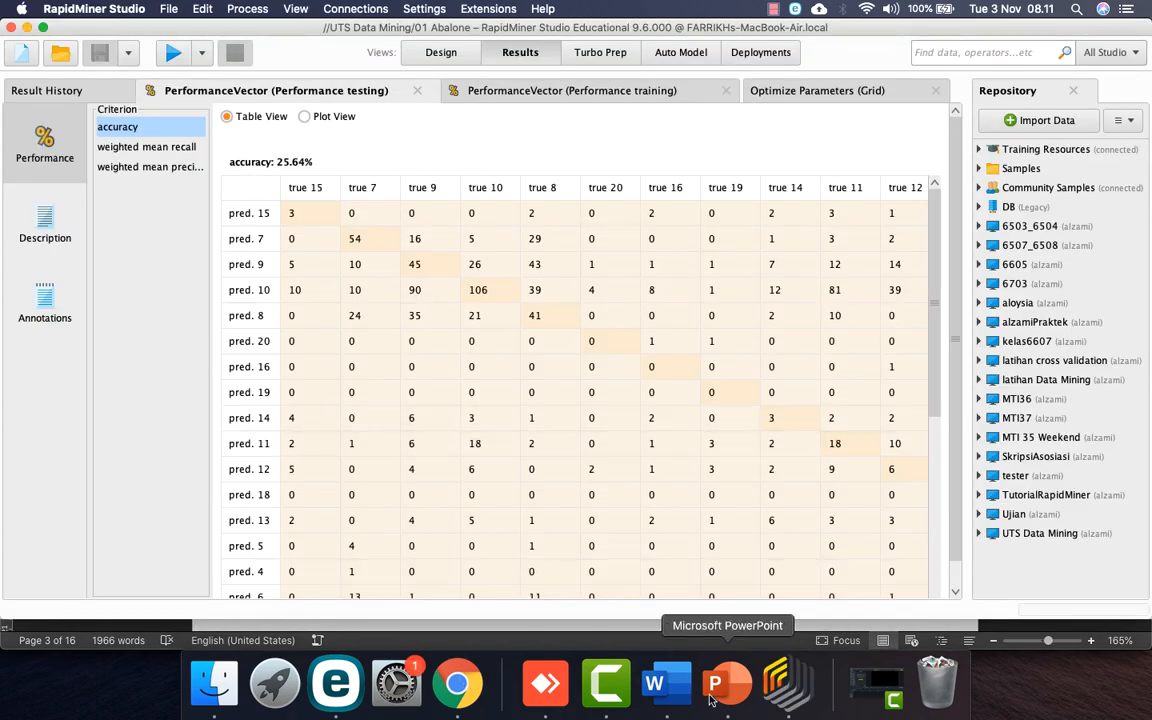
{"action": "left_click", "coordinate": [654, 683]}
{"action": "double_click", "coordinate": [775, 381]}
{"action": "type", "text": "25.64"}
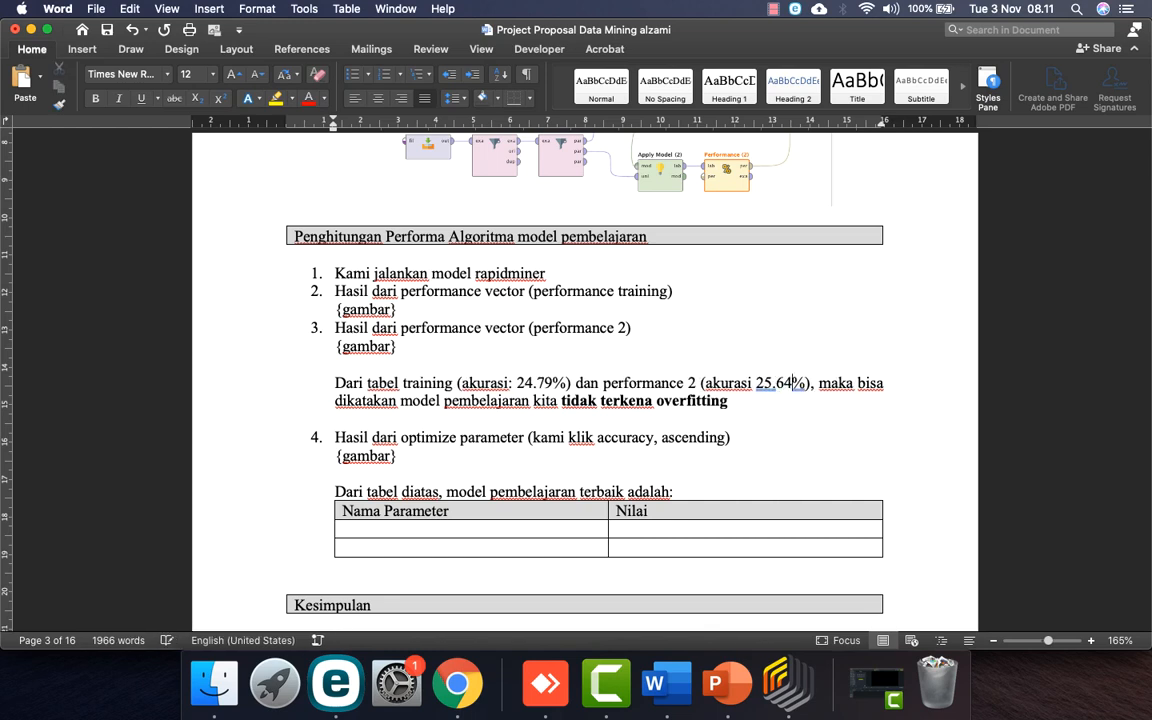
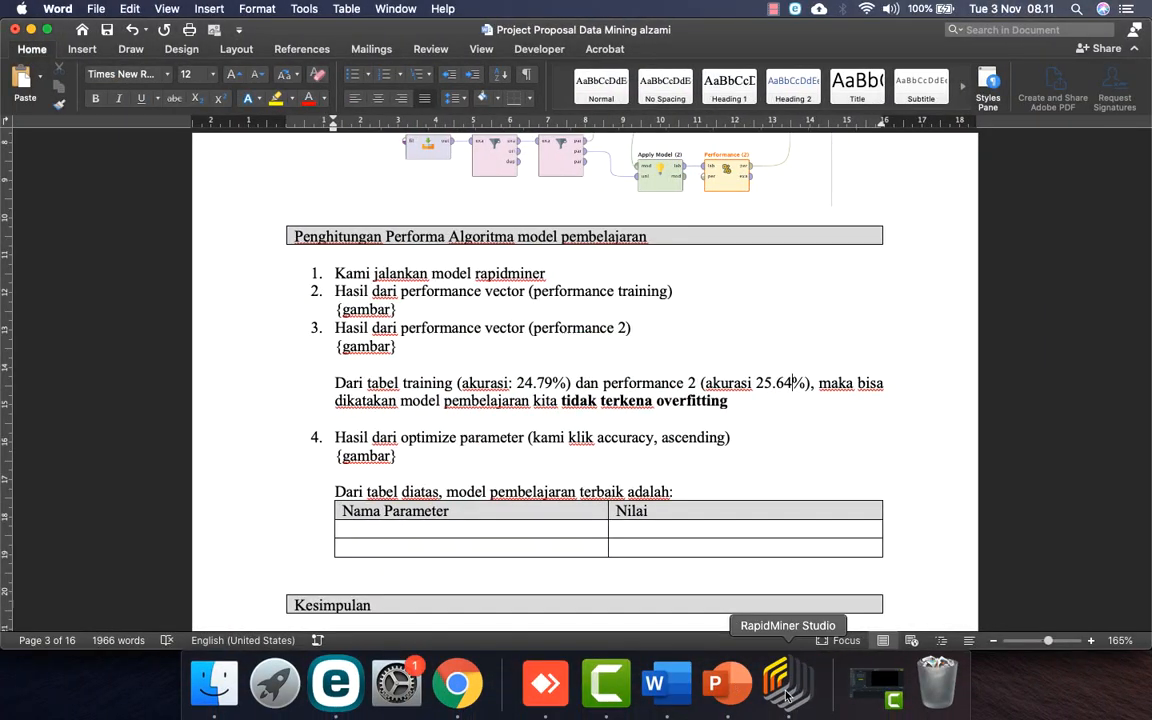
Step: Check RapidMiner's parameter optimization results and enter Criterion 'gini index' in the best-model table
{"action": "left_click", "coordinate": [787, 690]}
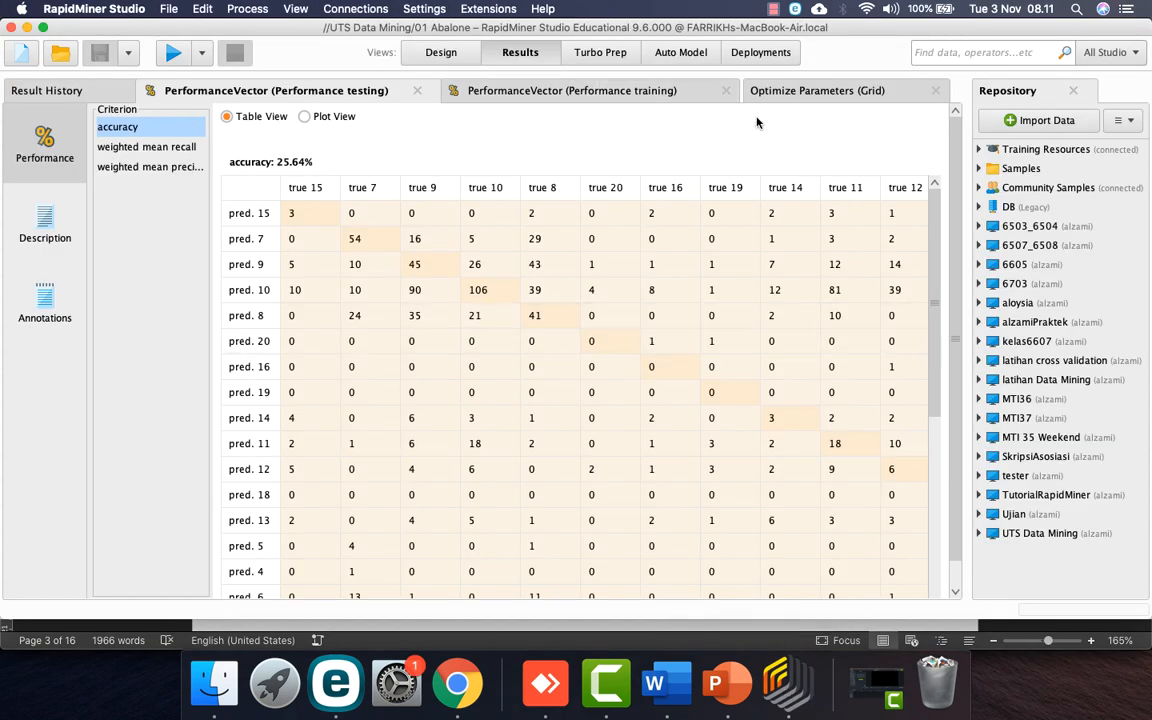
{"action": "left_click", "coordinate": [790, 90]}
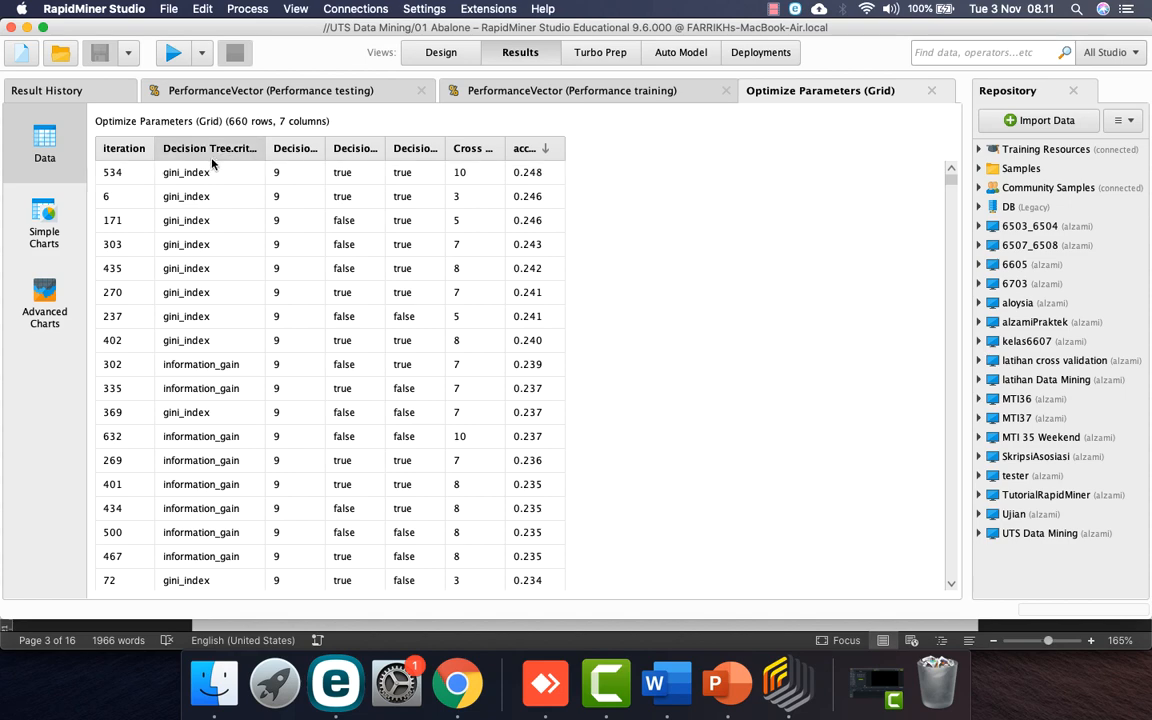
{"action": "left_click", "coordinate": [655, 683]}
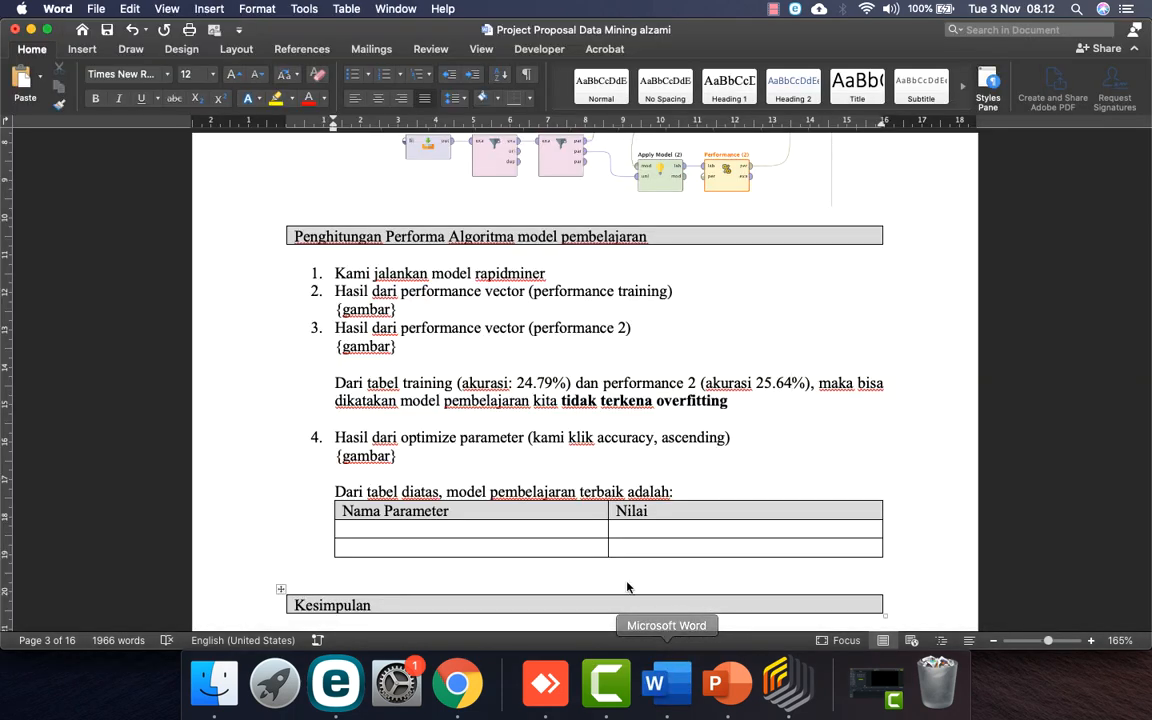
{"action": "left_click", "coordinate": [539, 531]}
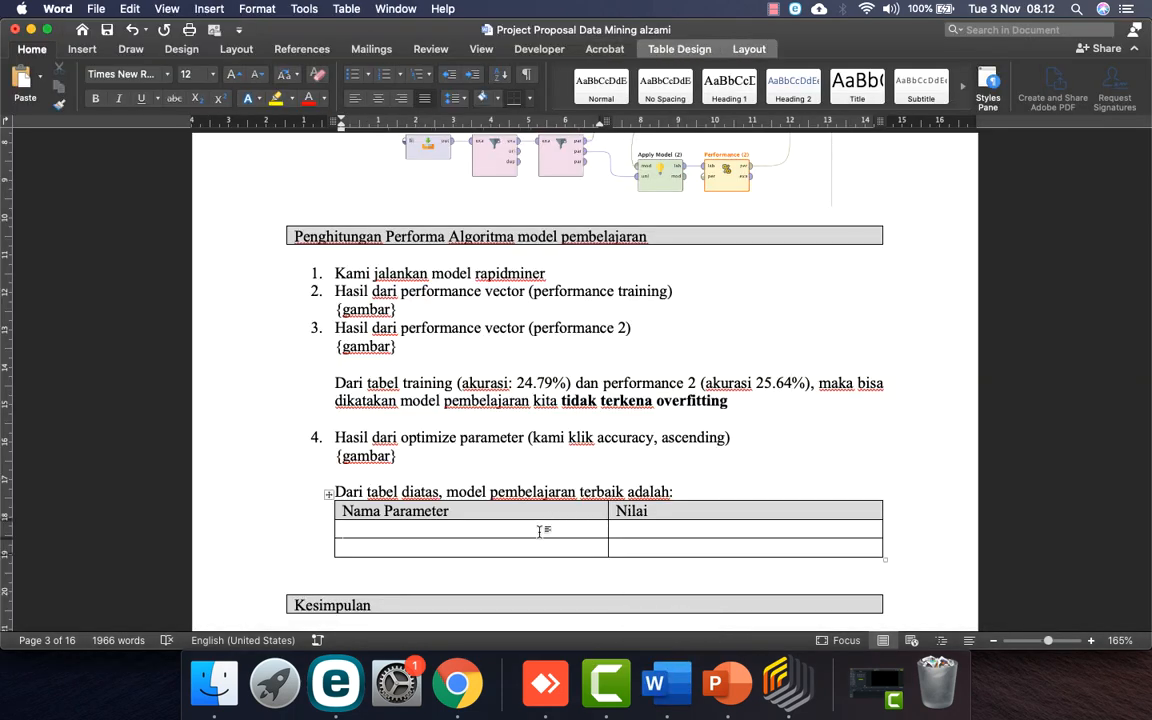
{"action": "type", "text": "criterion"}
{"action": "key", "text": "Tab"}
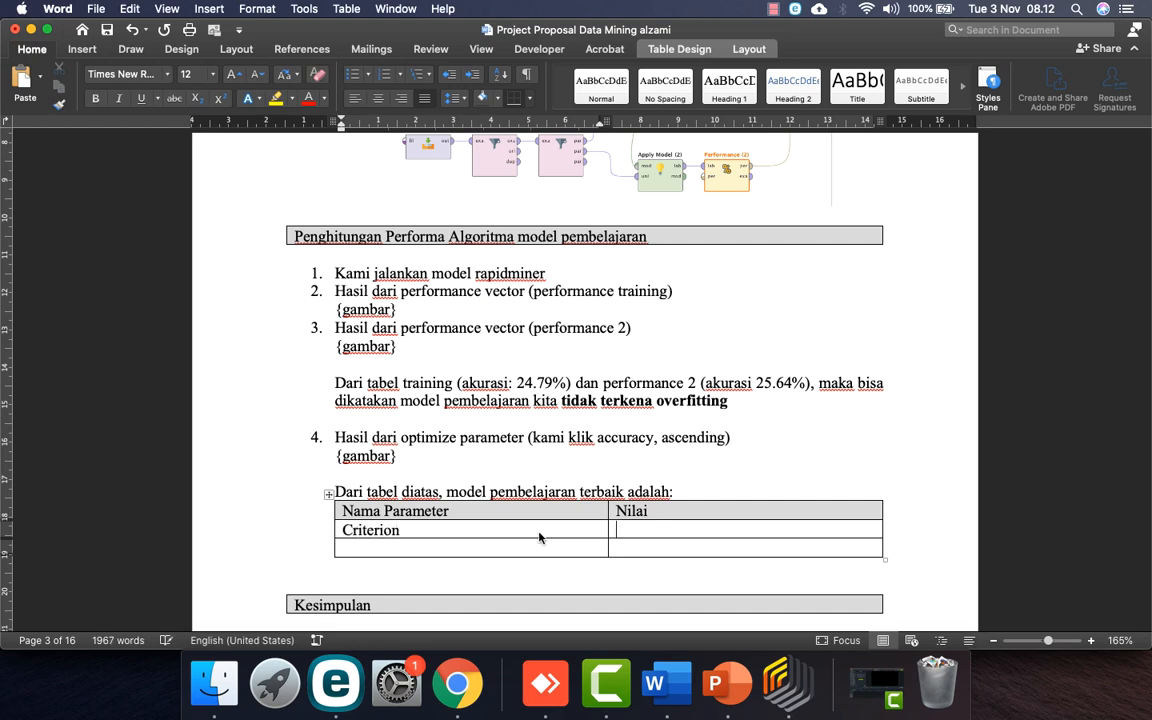
{"action": "type", "text": "gini inde"}
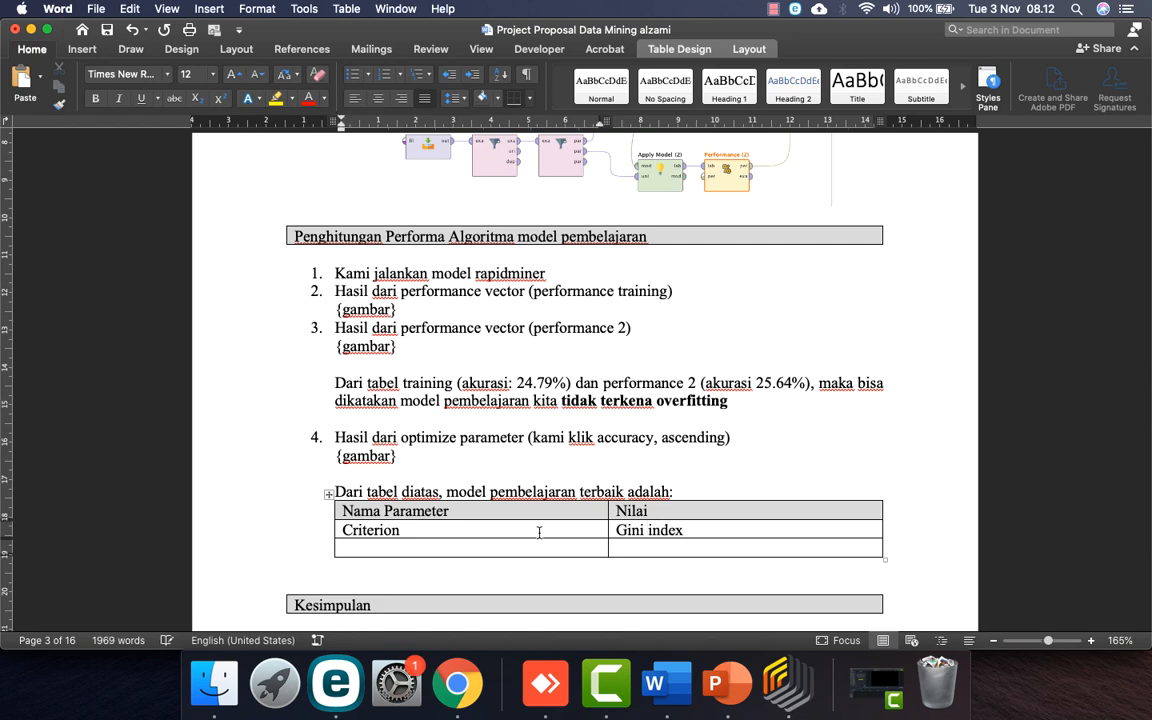
Step: Add the row 'decision tree max depth' with value 9, read from the optimization results
{"action": "left_click", "coordinate": [776, 683]}
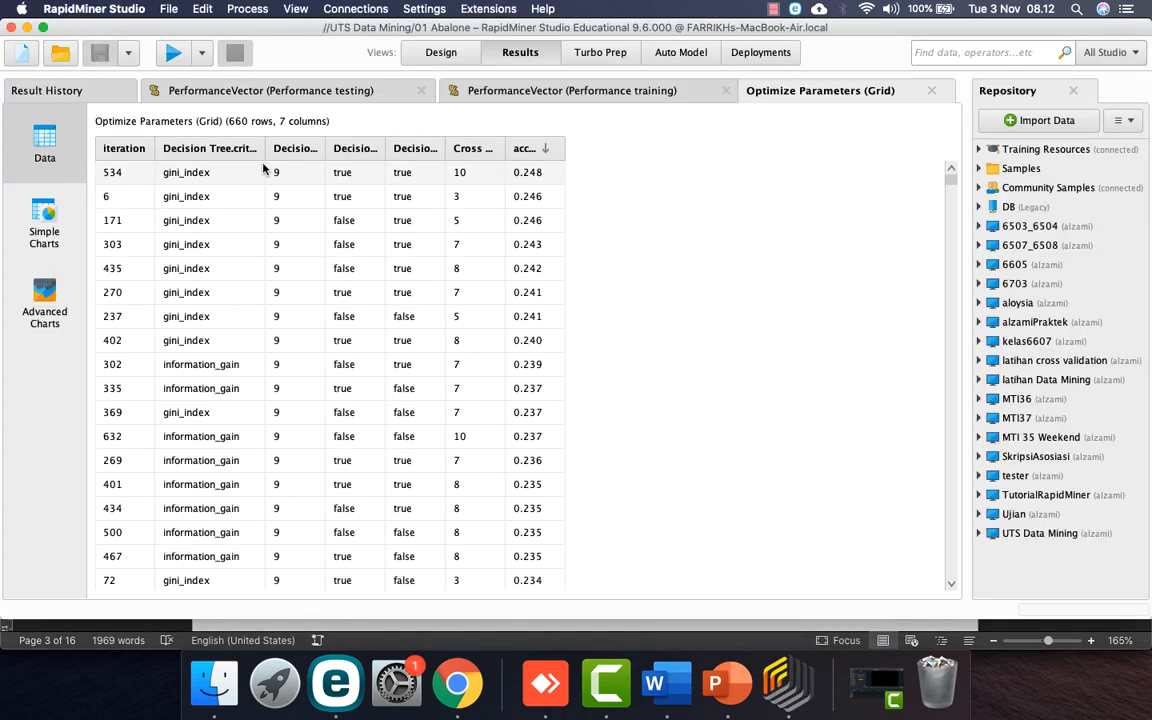
{"action": "left_click_drag", "start_coordinate": [325, 148], "coordinate": [432, 148]}
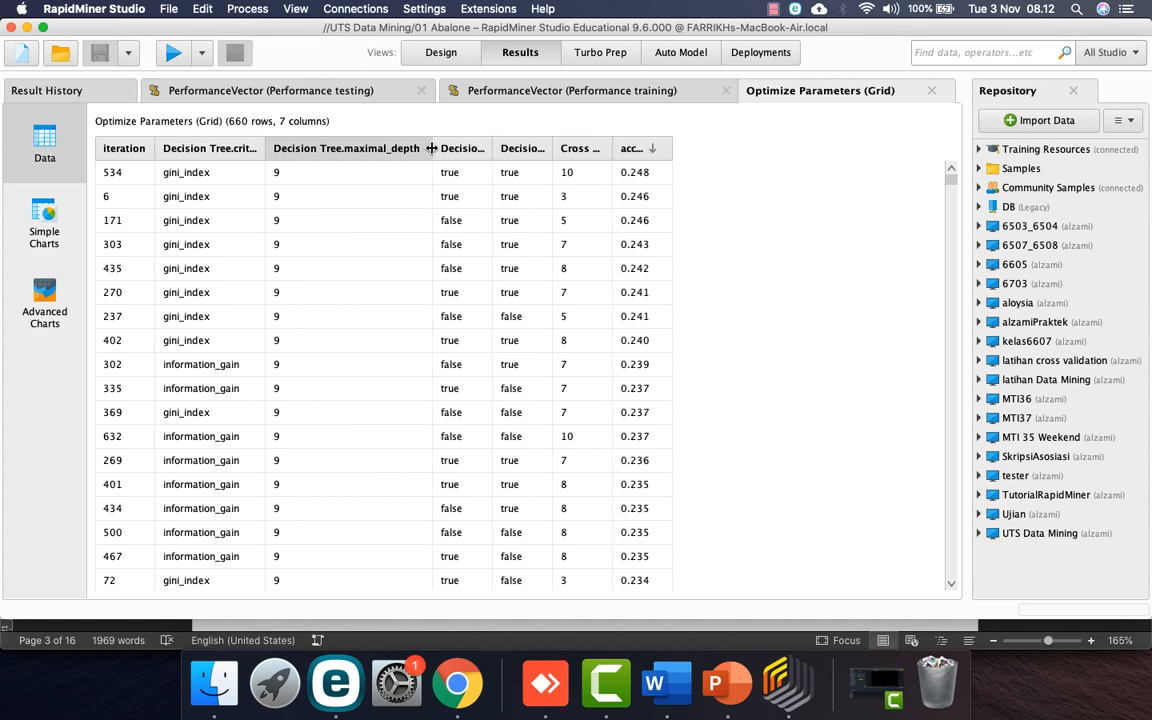
{"action": "left_click", "coordinate": [672, 706]}
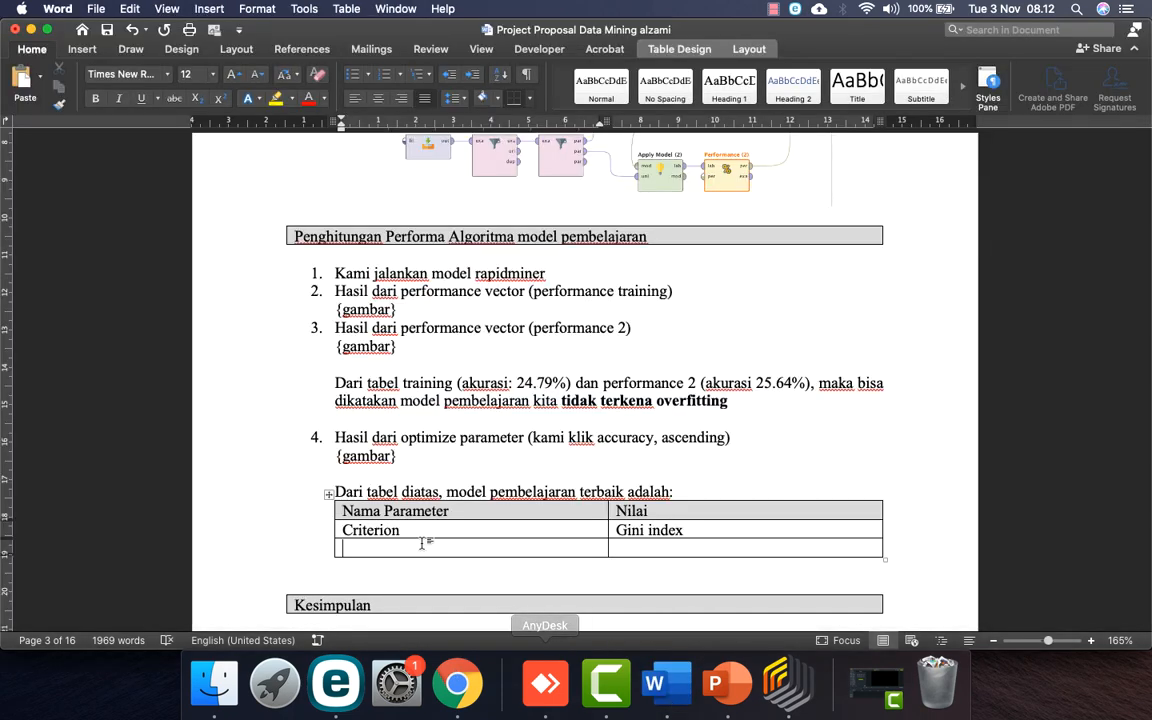
{"action": "left_click", "coordinate": [405, 545]}
{"action": "type", "text": "decision "}
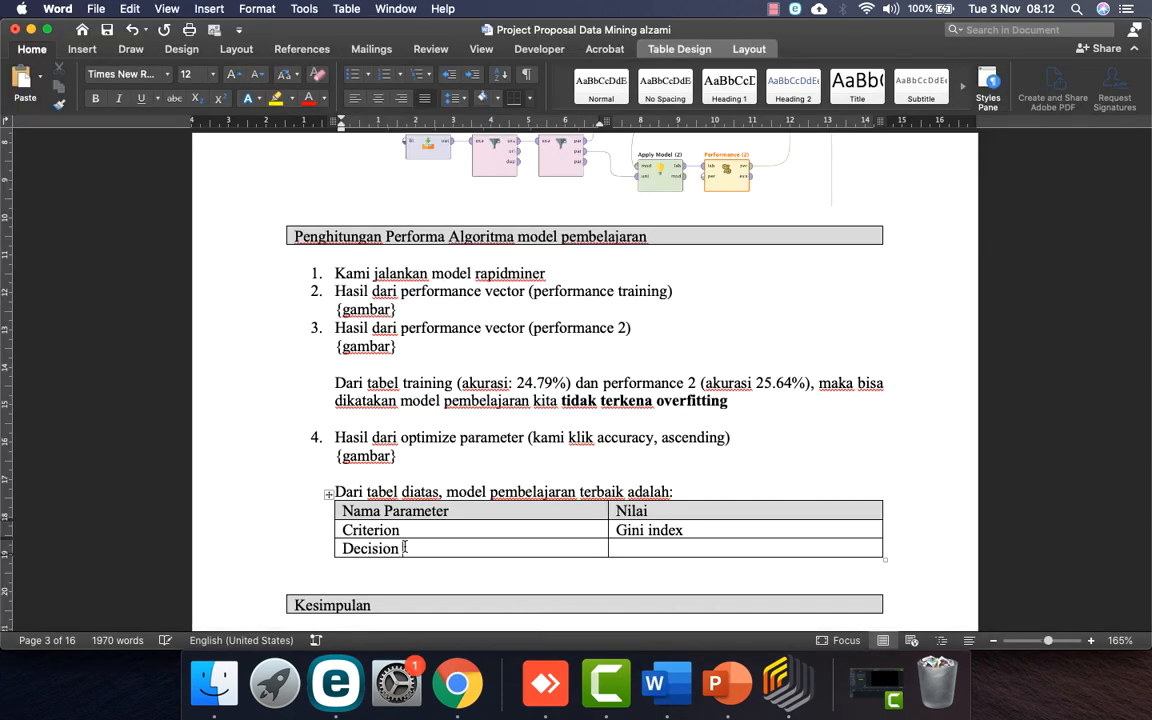
{"action": "type", "text": "tree max "}
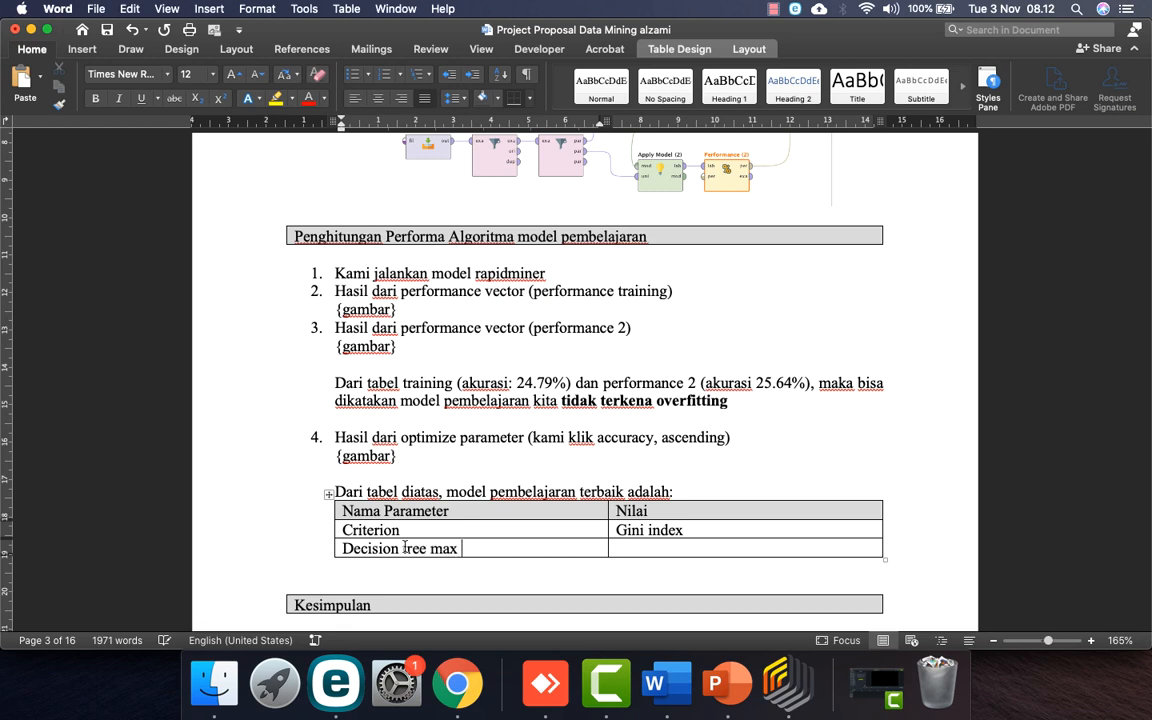
{"action": "type", "text": "depth"}
{"action": "key", "text": "Tab"}
{"action": "type", "text": "9"}
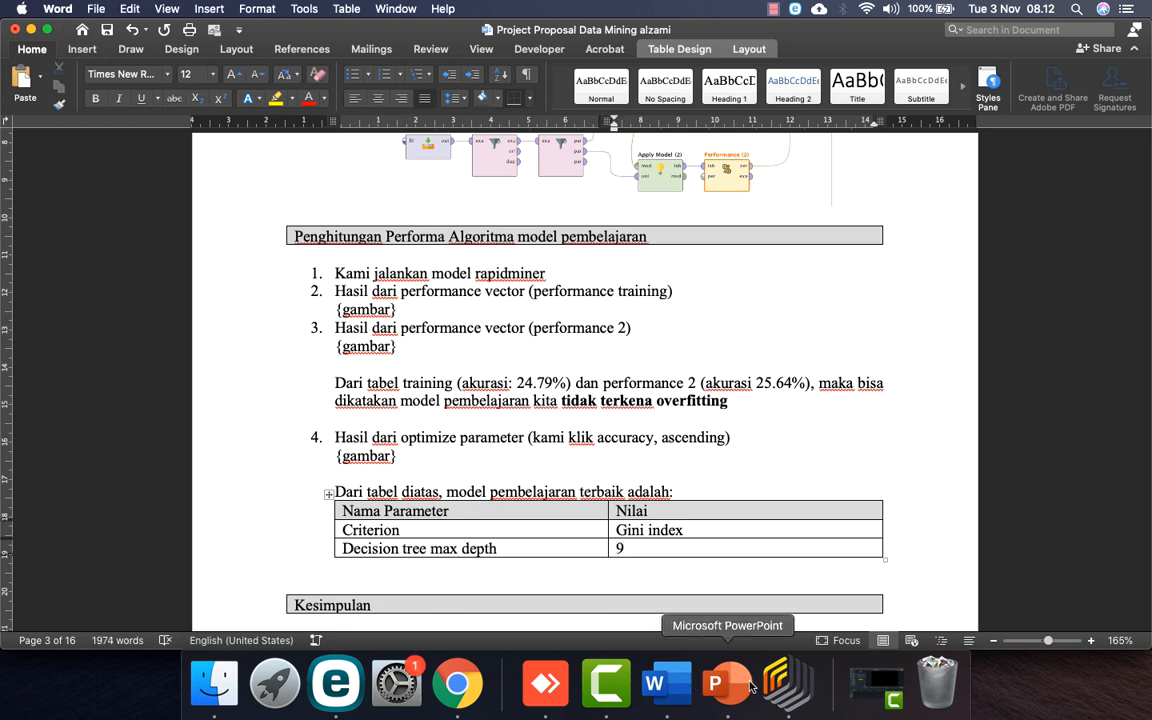
Step: Add rows for decision pruning True and decision pre pruning True
{"action": "left_click", "coordinate": [787, 683]}
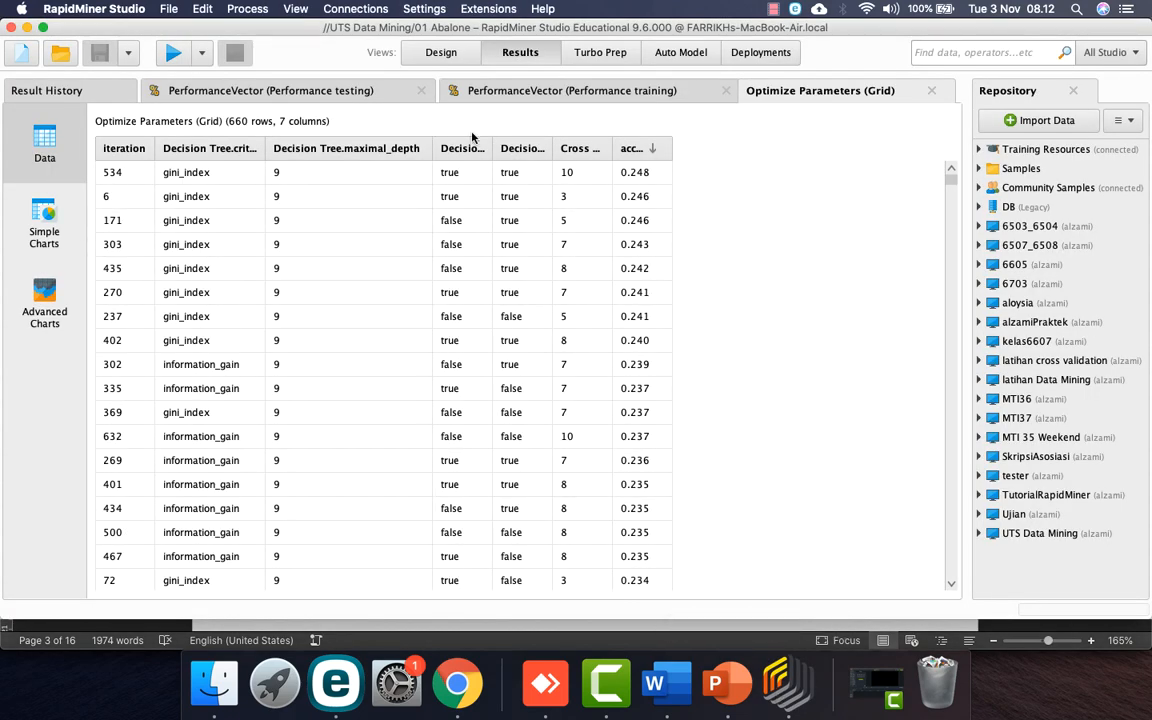
{"action": "left_click_drag", "start_coordinate": [492, 142], "coordinate": [800, 141]}
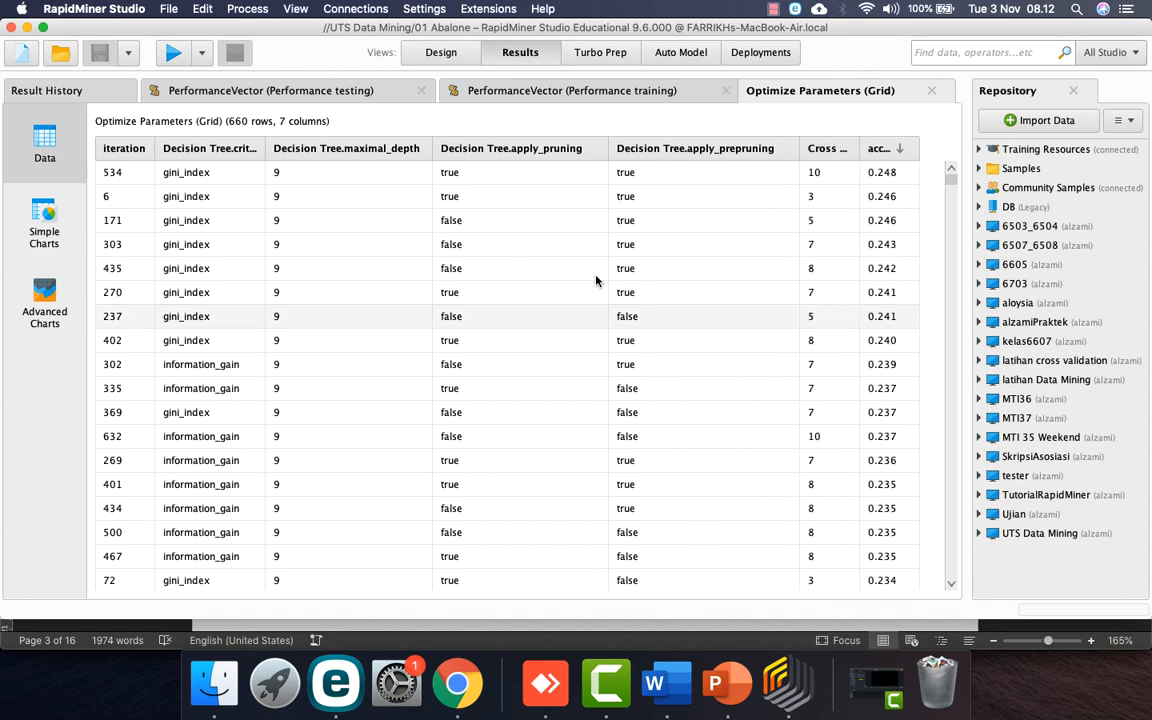
{"action": "left_click", "coordinate": [655, 683]}
{"action": "key", "text": "Tab"}
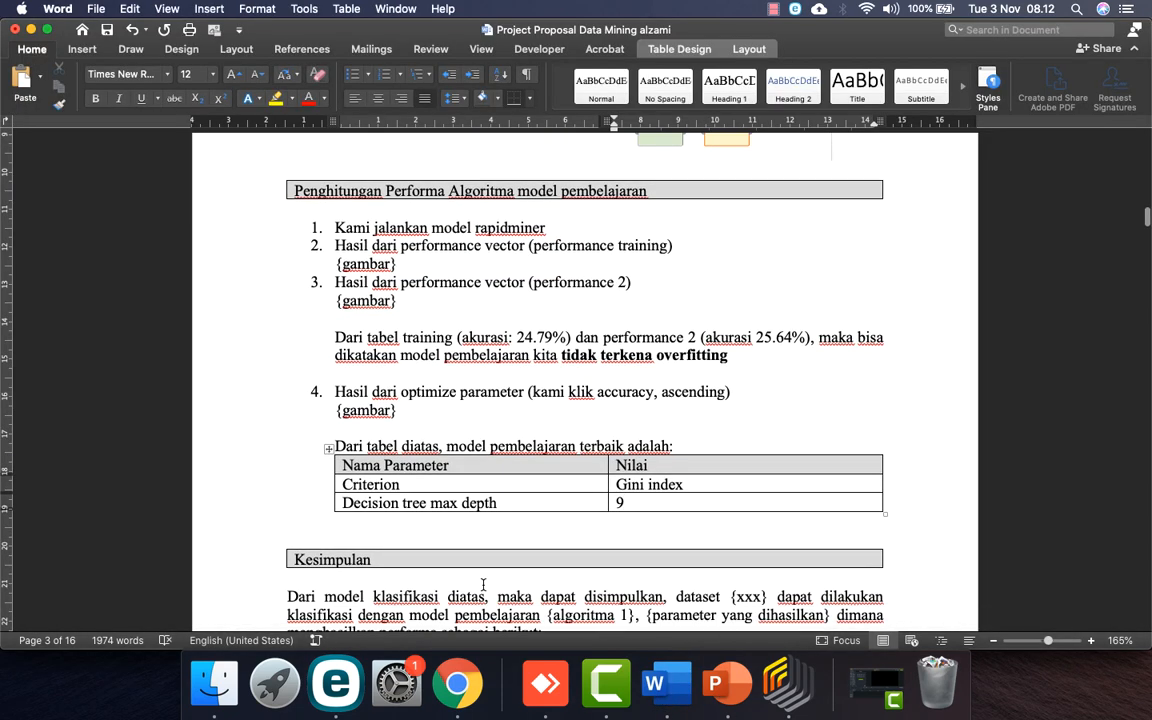
{"action": "type", "text": "decisio"}
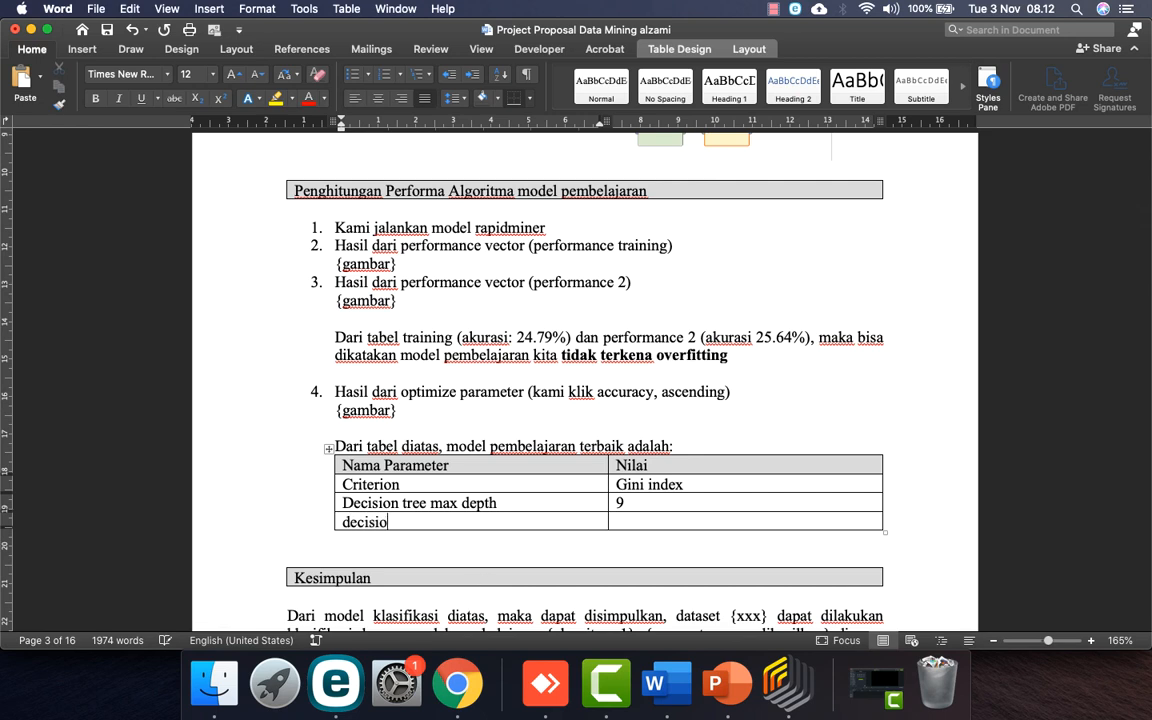
{"action": "type", "text": "n pruni"}
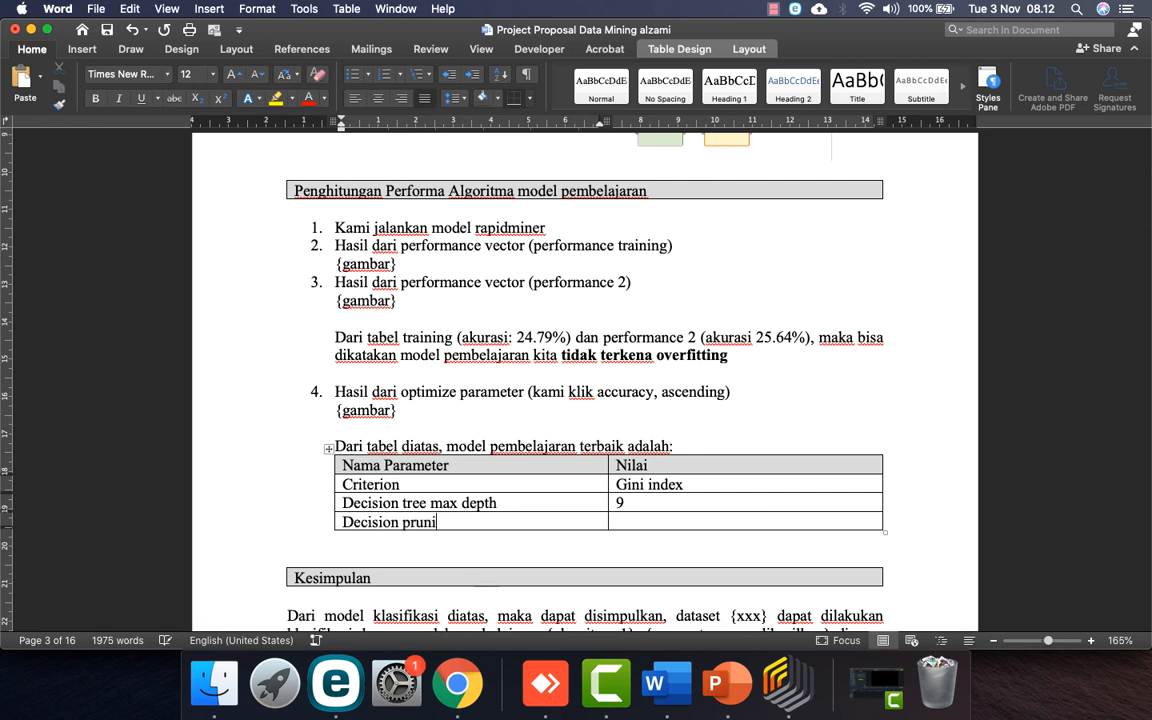
{"action": "type", "text": "true"}
{"action": "key", "text": "Tab"}
{"action": "type", "text": "decision pr"}
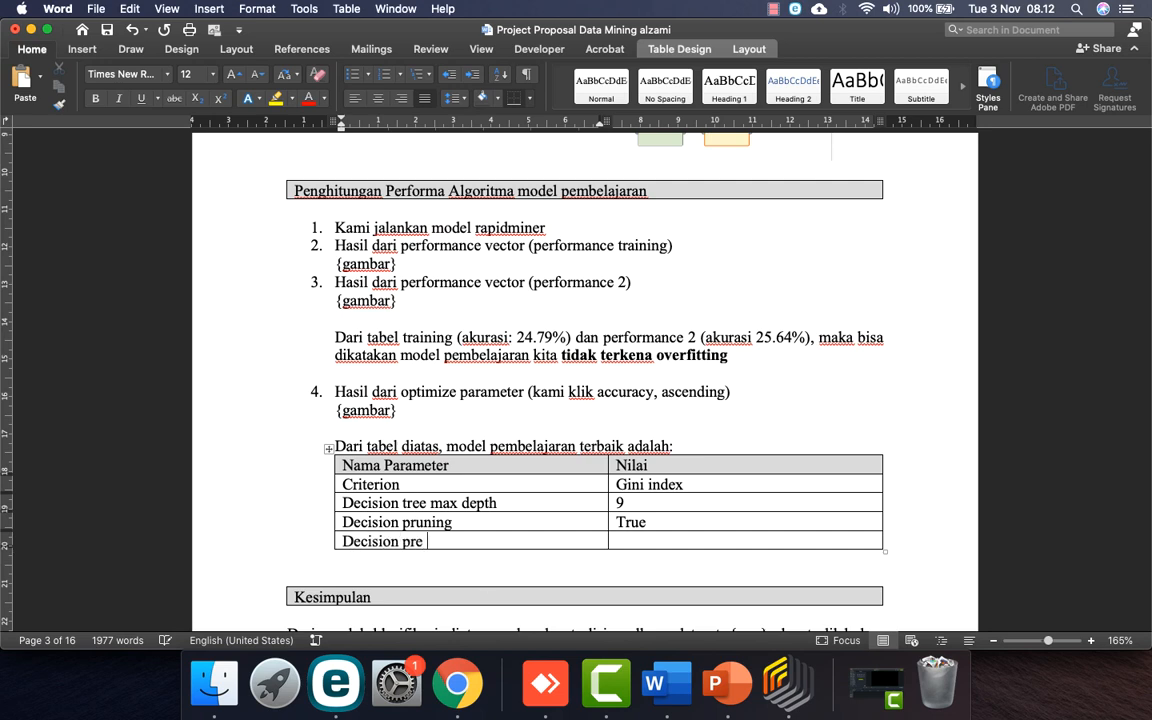
{"action": "type", "text": "e pri"}
{"action": "type", "text": "unin"}
{"action": "type", "text": "true"}
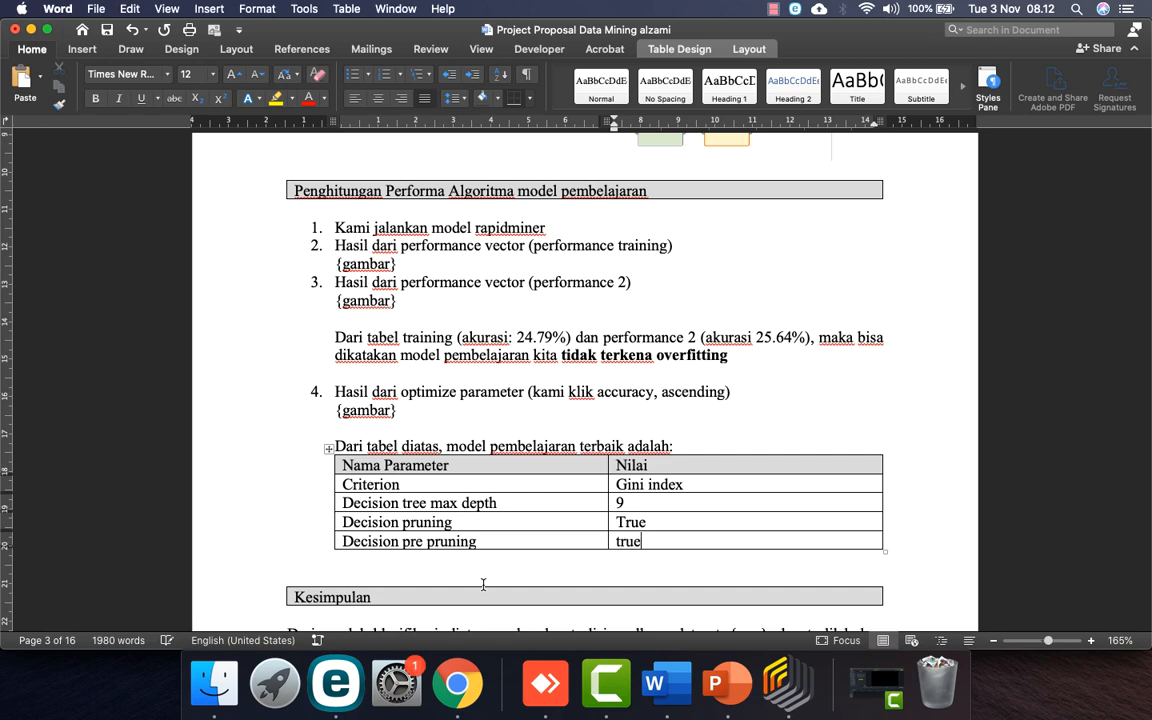
{"action": "key", "text": "Tab"}
Step: Add the final row 'cross validation' with value 10
{"action": "left_click", "coordinate": [457, 683]}
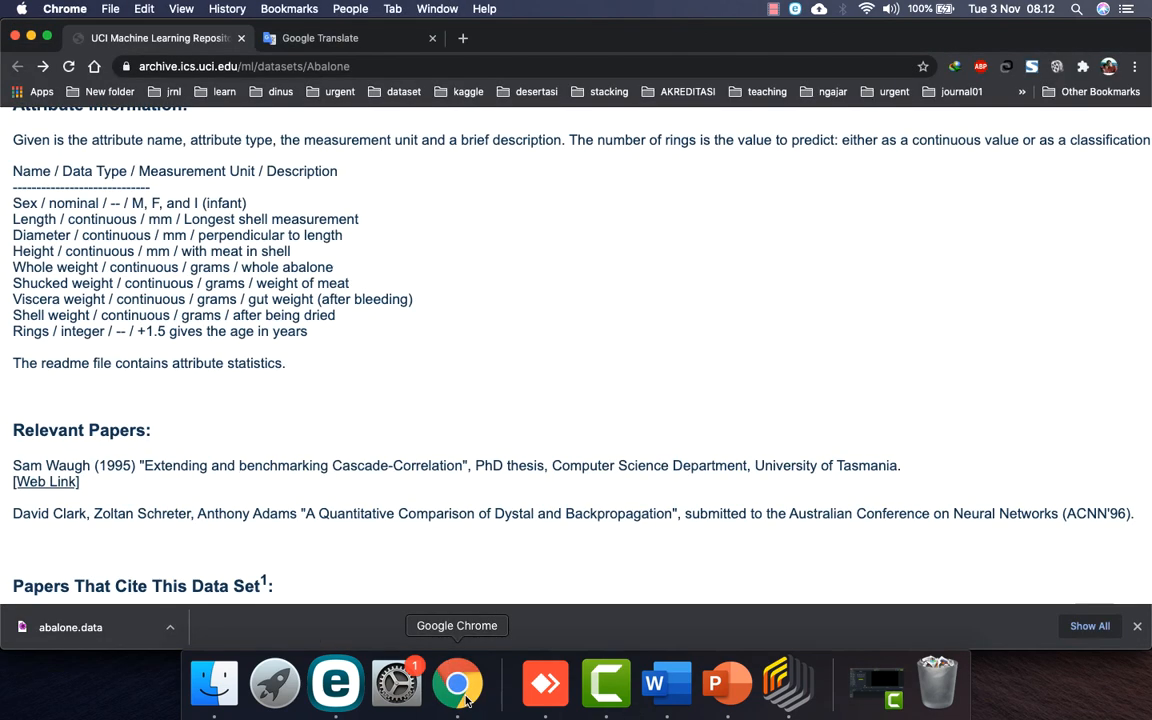
{"action": "left_click", "coordinate": [785, 685]}
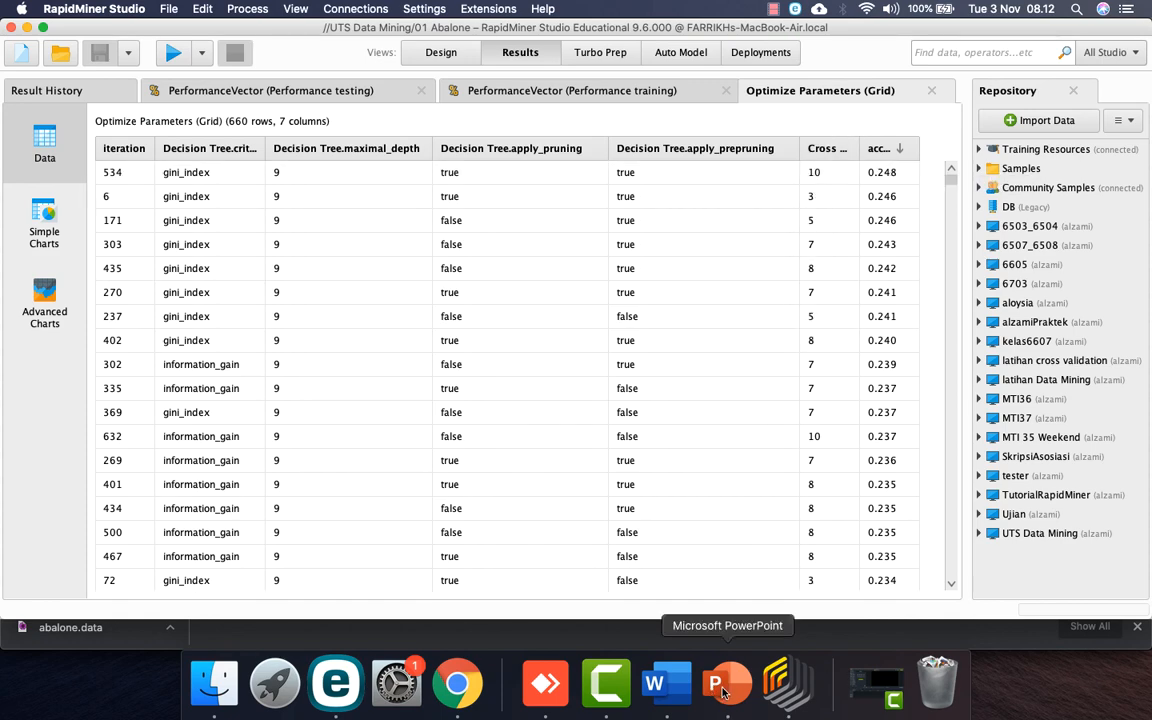
{"action": "left_click", "coordinate": [655, 683]}
{"action": "type", "text": "cr"}
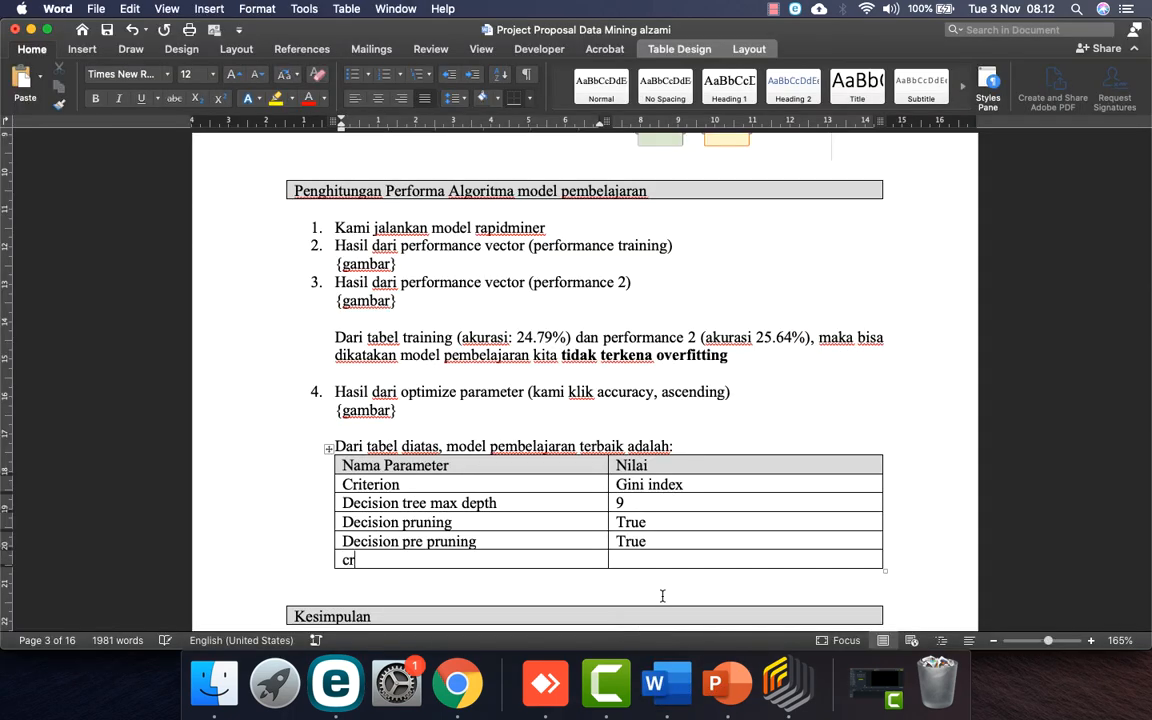
{"action": "type", "text": "oss valida"}
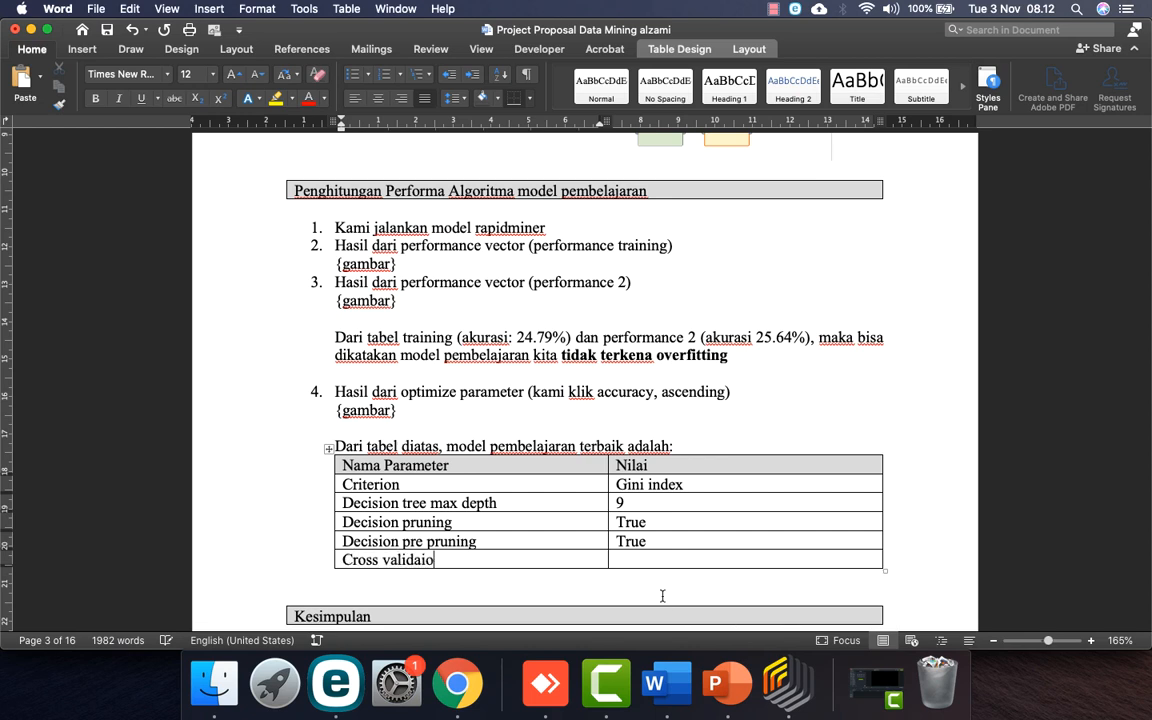
{"action": "type", "text": "tion"}
{"action": "key", "text": "Tab"}
{"action": "type", "text": "10"}
{"action": "scroll", "coordinate": [682, 594], "scroll_direction": "down", "scroll_amount": 5}
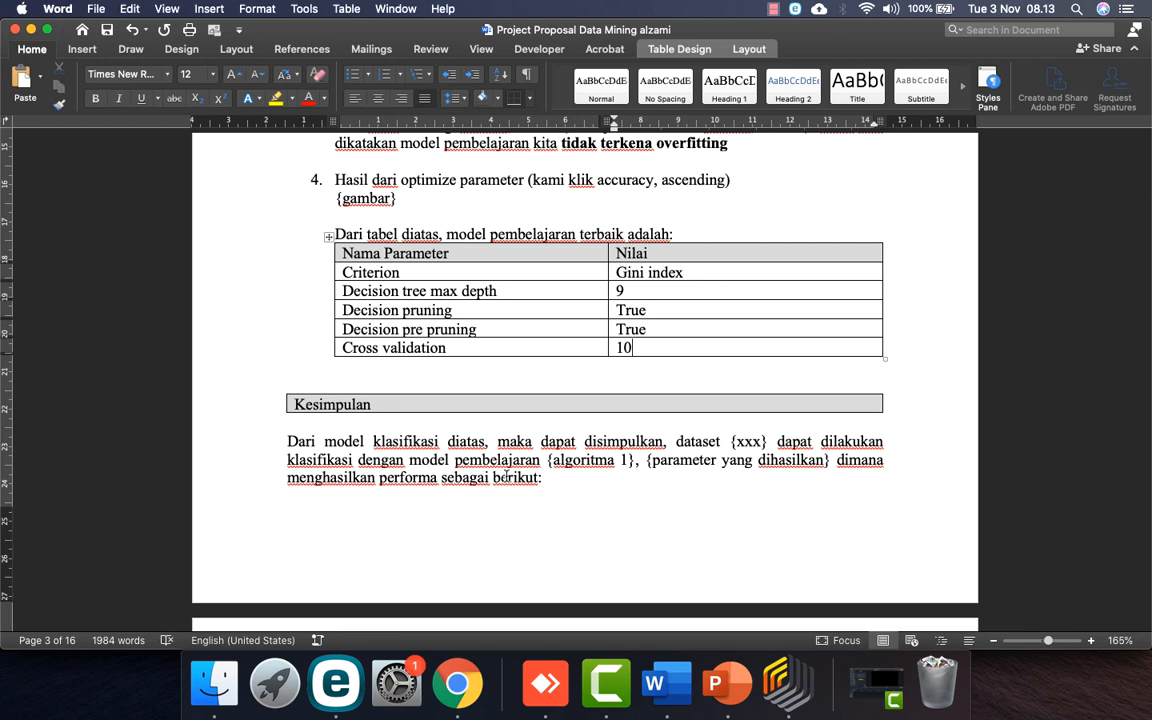
Step: Scroll to the Attribut/Nilai table and check the accuracy in RapidMiner's Performance testing results
{"action": "left_click_drag", "start_coordinate": [547, 460], "coordinate": [636, 462]}
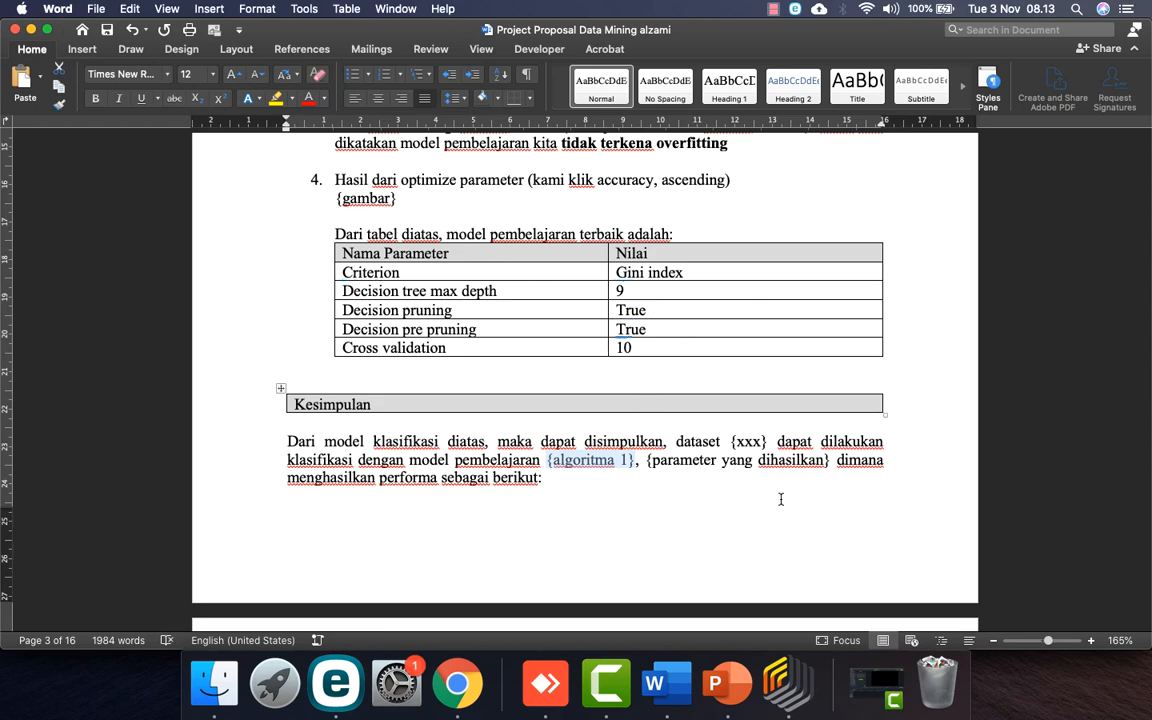
{"action": "scroll", "coordinate": [464, 485], "scroll_direction": "down", "scroll_amount": 8}
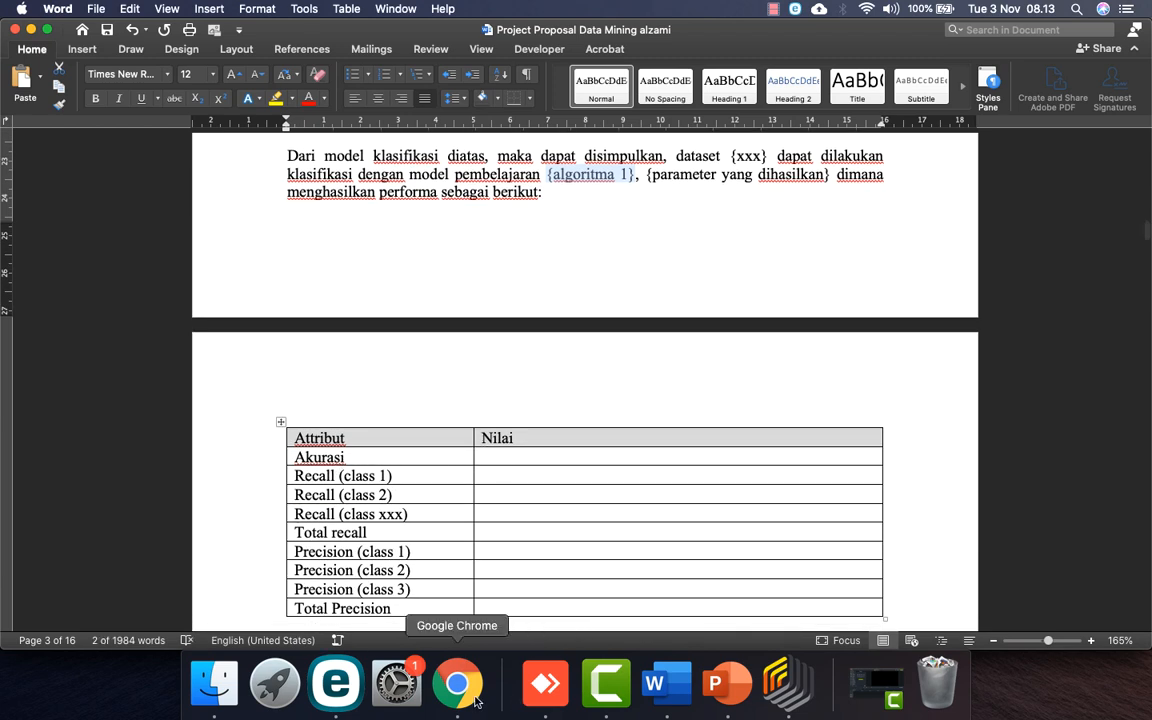
{"action": "left_click", "coordinate": [787, 684]}
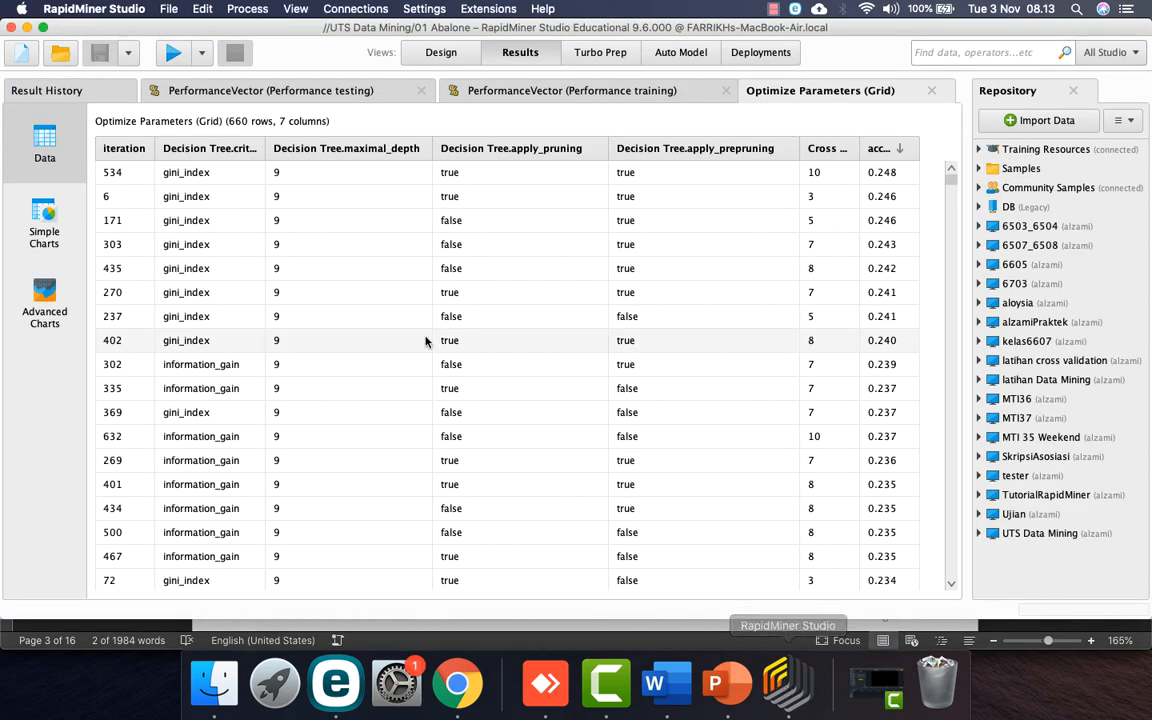
{"action": "left_click", "coordinate": [288, 92]}
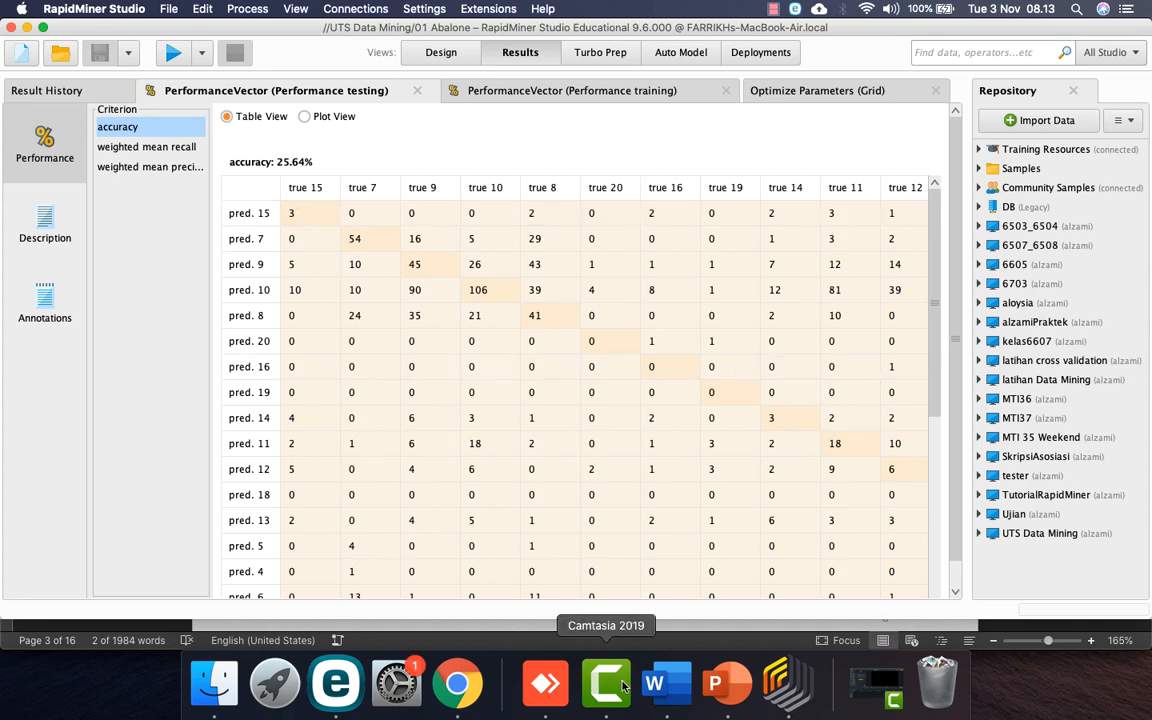
{"action": "left_click", "coordinate": [655, 684]}
Step: Enter the Akurasi value 25.64 and look up the weighted mean recall in RapidMiner
{"action": "left_click", "coordinate": [521, 459]}
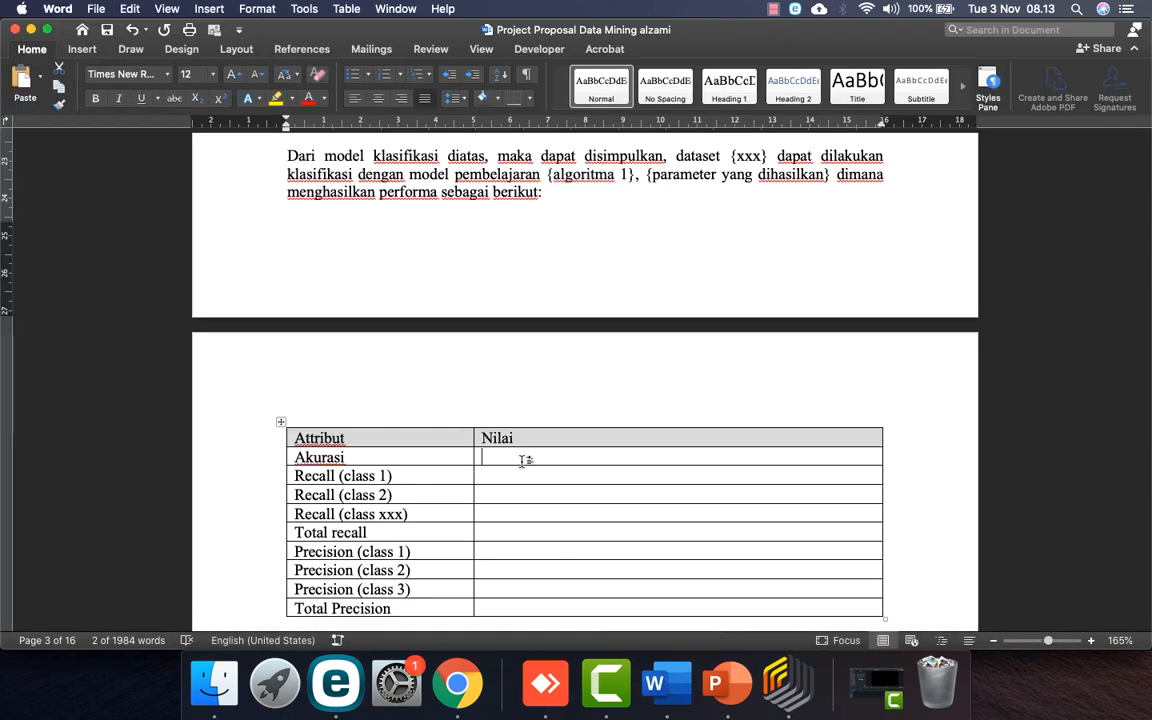
{"action": "type", "text": "25.64"}
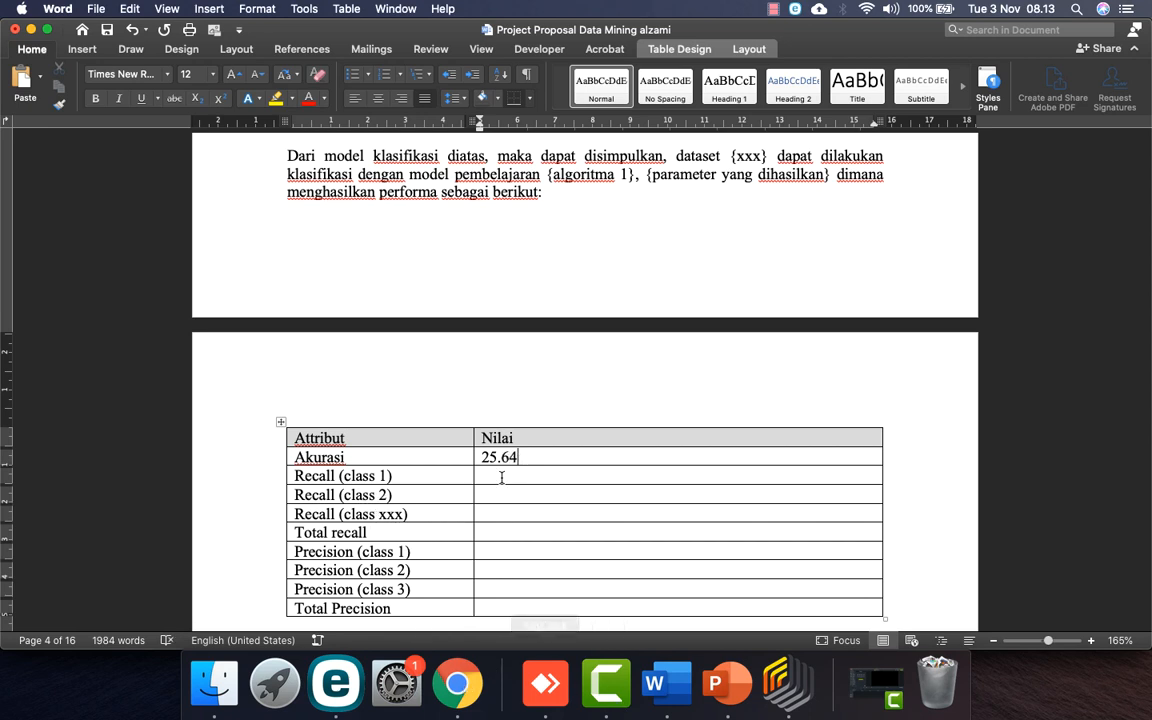
{"action": "left_click", "coordinate": [786, 690]}
{"action": "scroll", "coordinate": [507, 402], "scroll_direction": "down", "scroll_amount": 5}
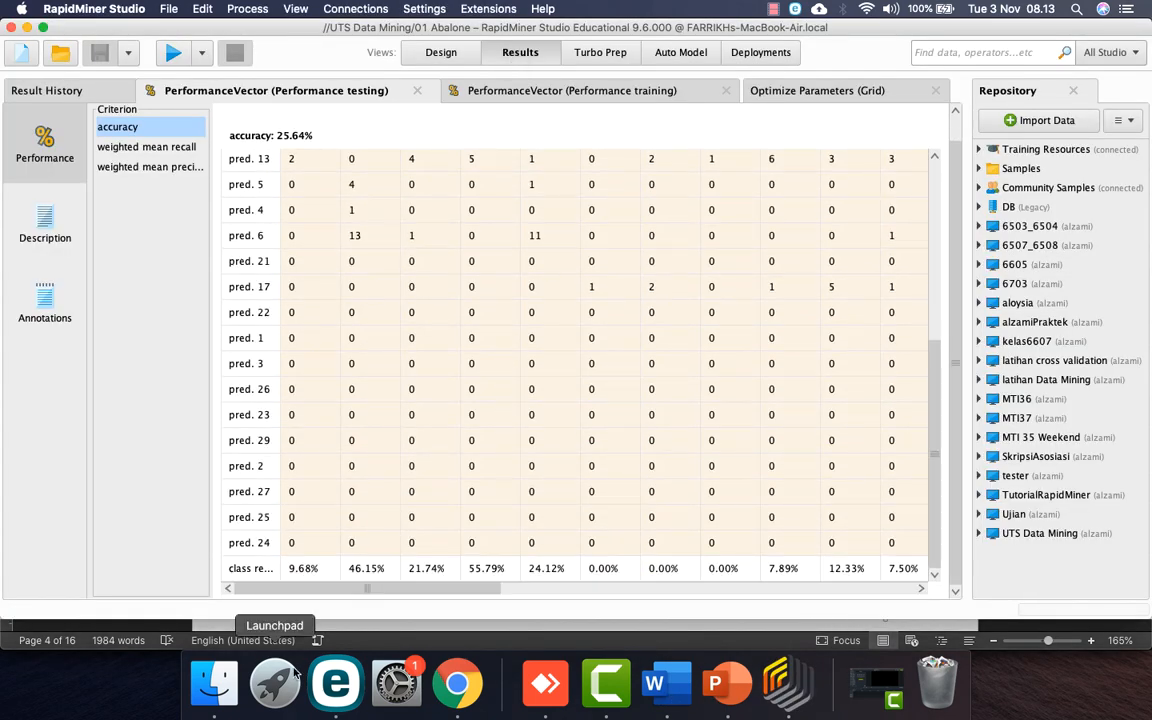
{"action": "scroll", "coordinate": [333, 550], "scroll_direction": "up", "scroll_amount": 10}
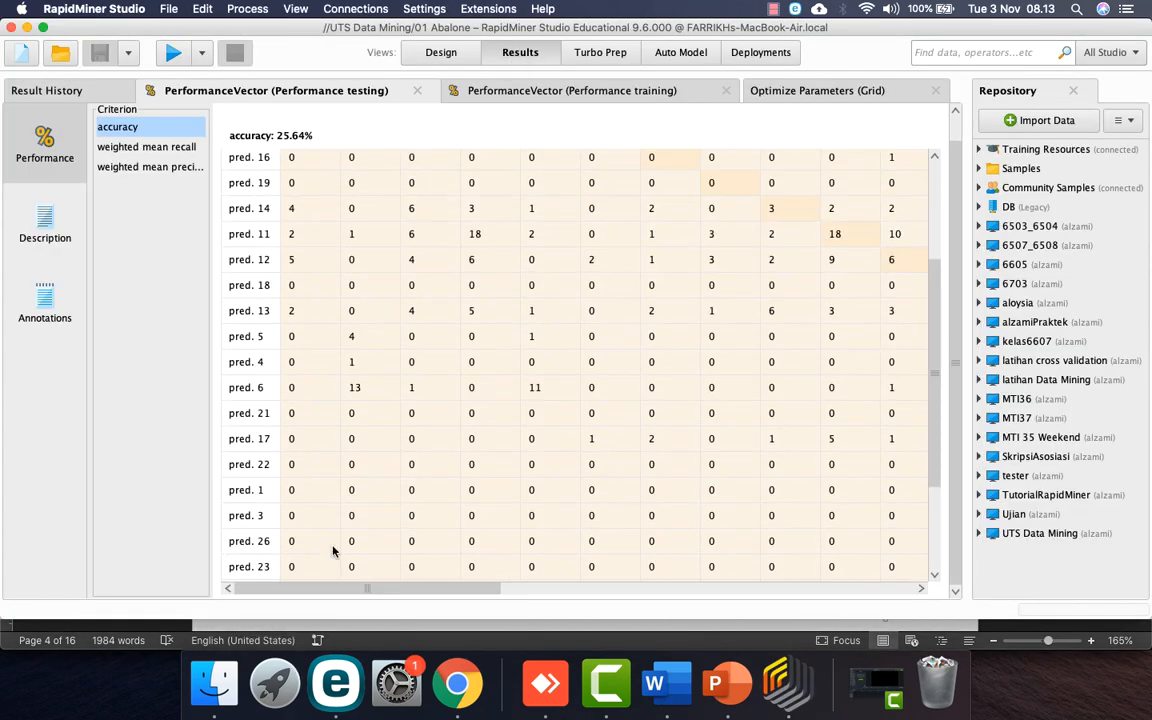
{"action": "scroll", "coordinate": [333, 550], "scroll_direction": "down", "scroll_amount": 3}
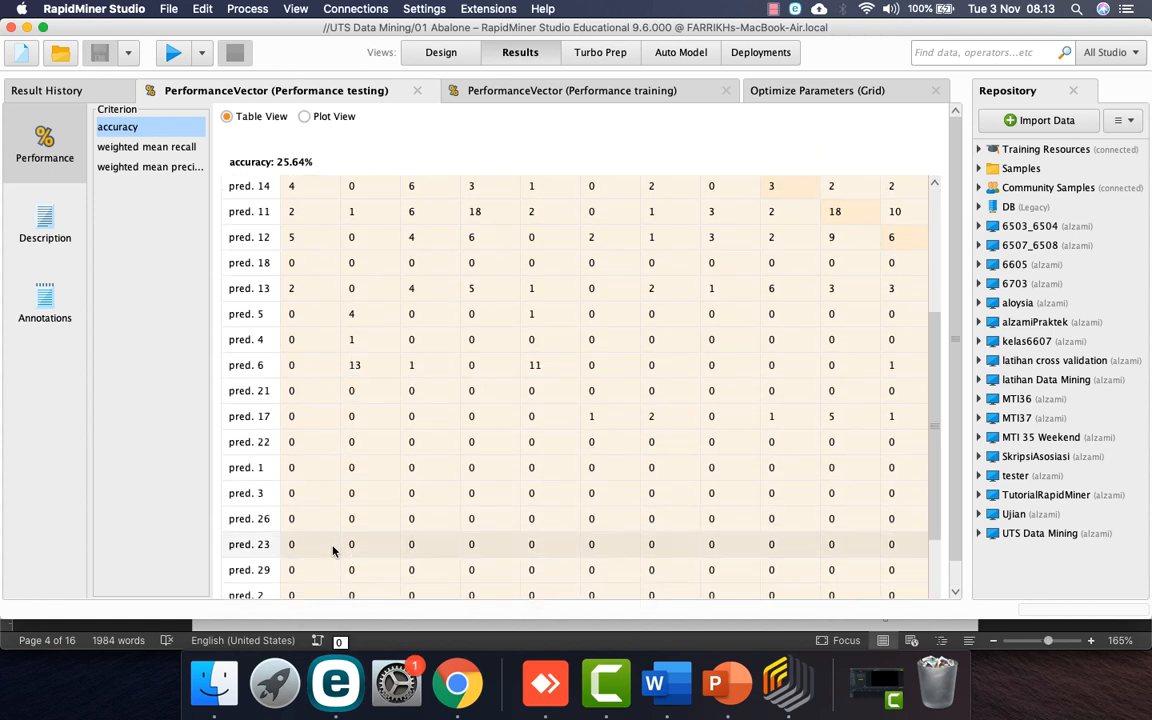
{"action": "left_click", "coordinate": [147, 146]}
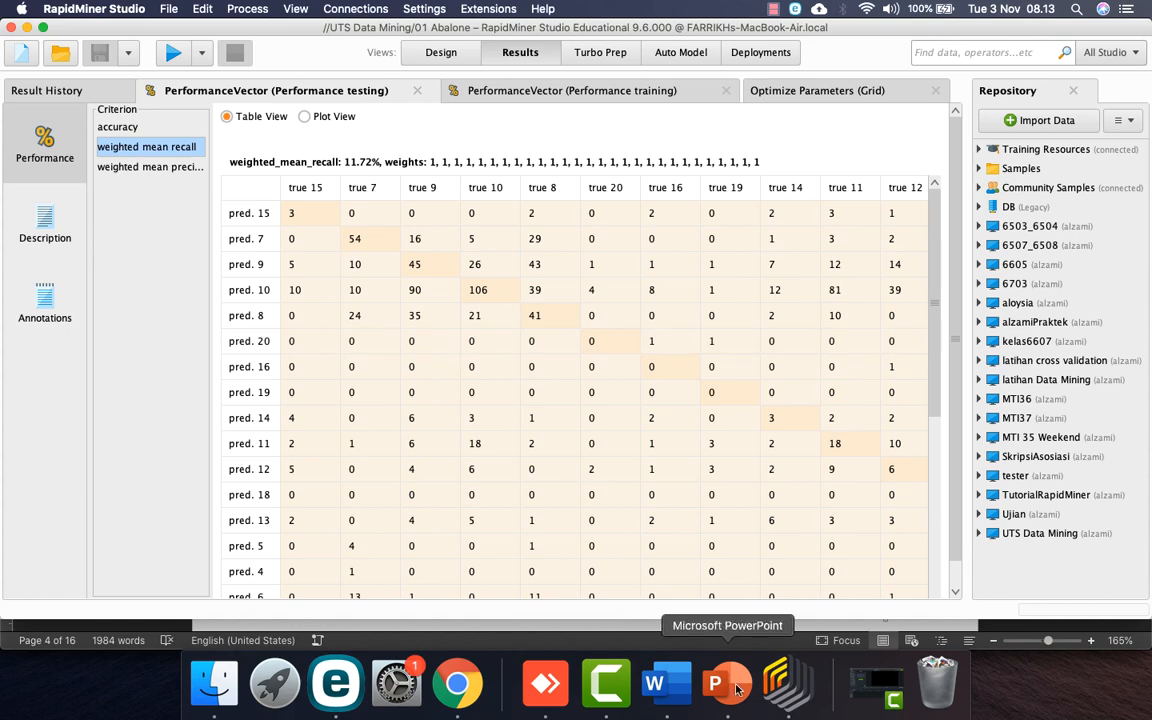
Step: Rename the 'Recall (class 1)' row to 'Recall all' and enter 11.72
{"action": "left_click", "coordinate": [668, 688]}
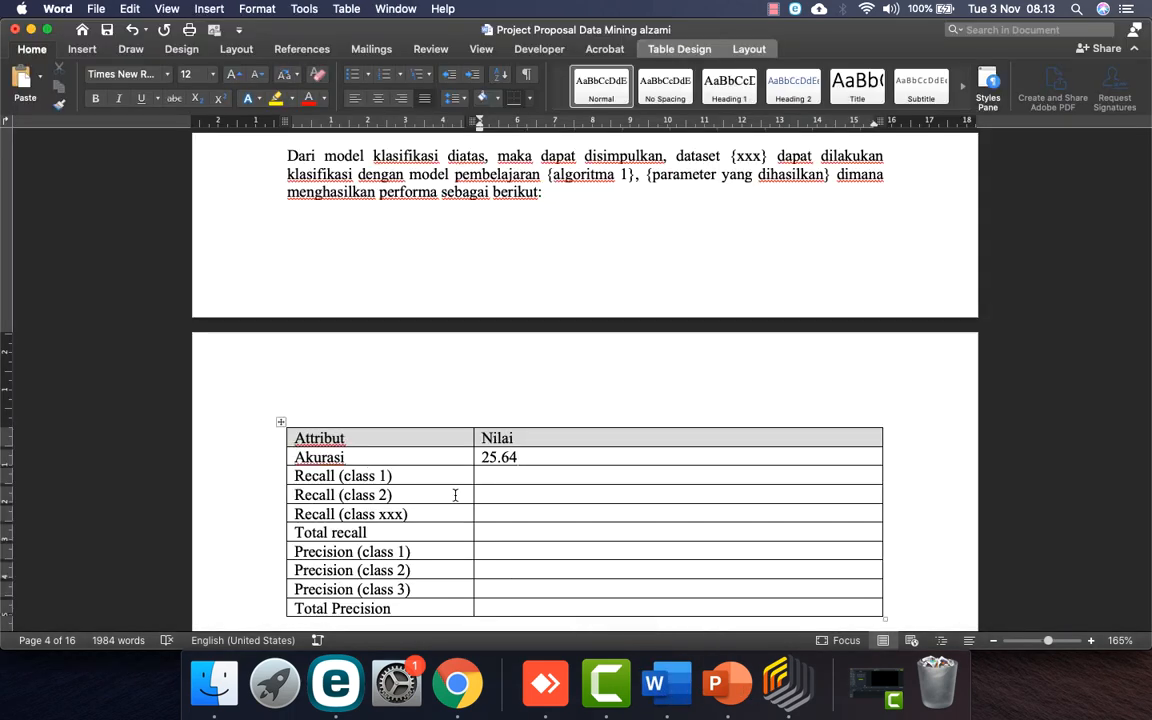
{"action": "left_click_drag", "start_coordinate": [400, 477], "coordinate": [337, 477]}
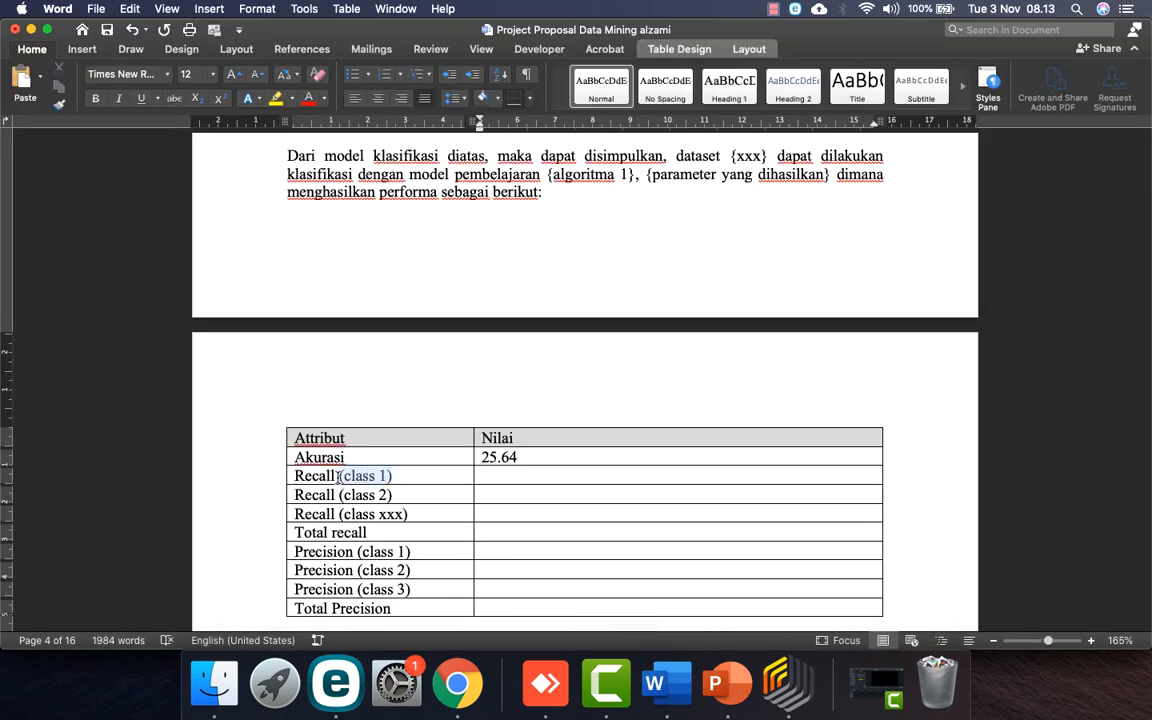
{"action": "type", "text": "all"}
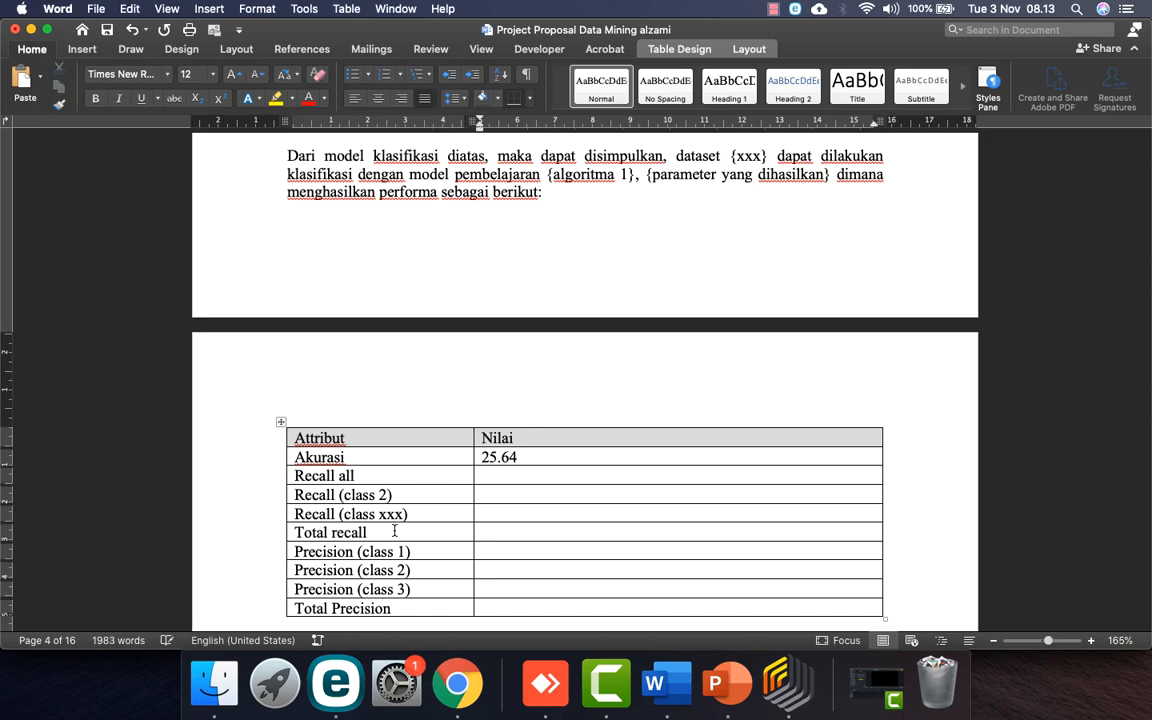
{"action": "left_click", "coordinate": [457, 684]}
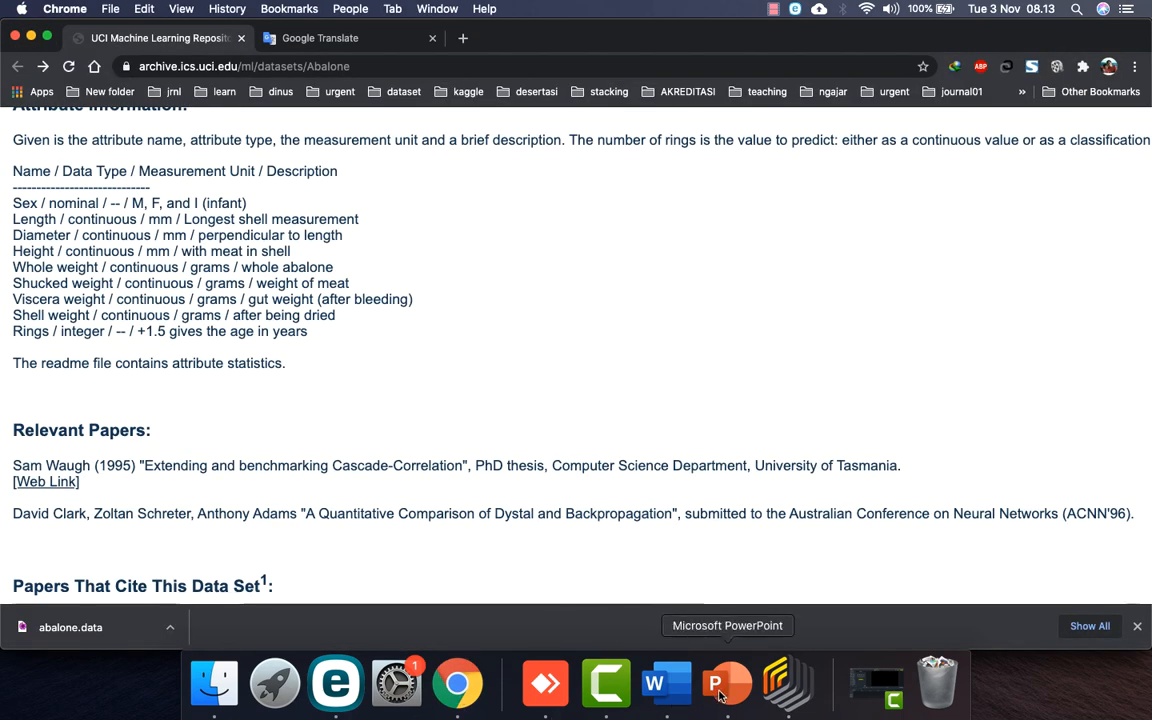
{"action": "left_click", "coordinate": [788, 684]}
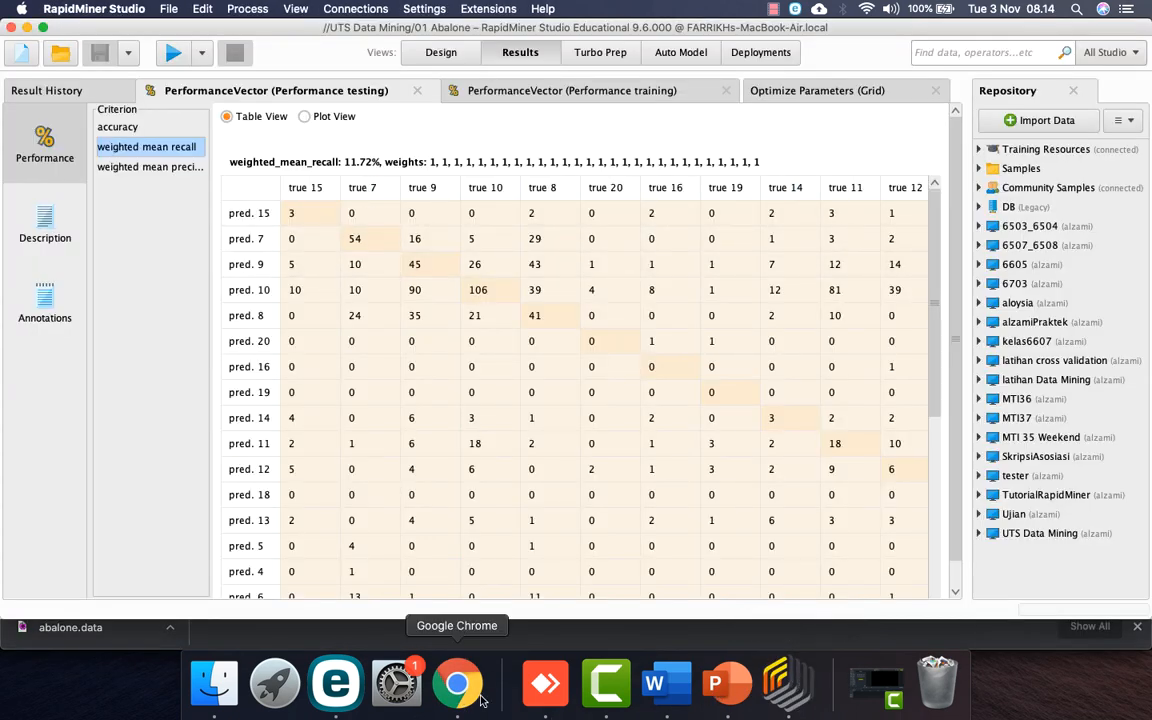
{"action": "left_click", "coordinate": [656, 686]}
{"action": "type", "text": "11.72"}
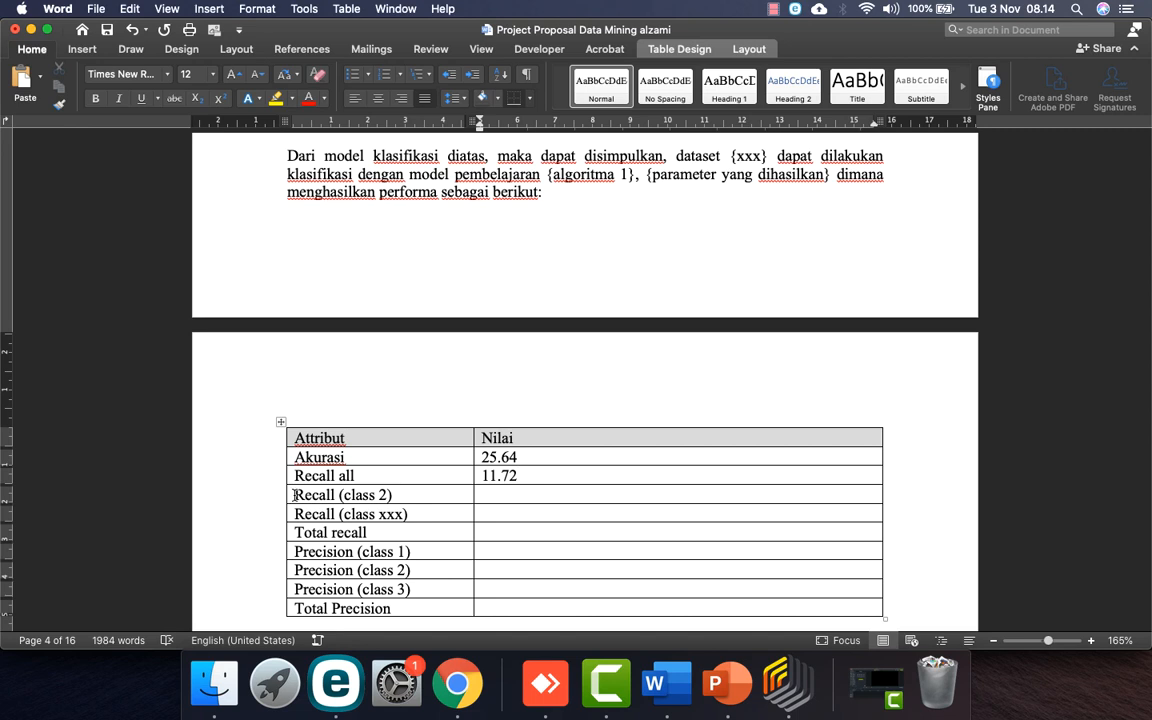
Step: Enter 11.72 as the Total recall value
{"action": "left_click_drag", "start_coordinate": [293, 495], "coordinate": [430, 527]}
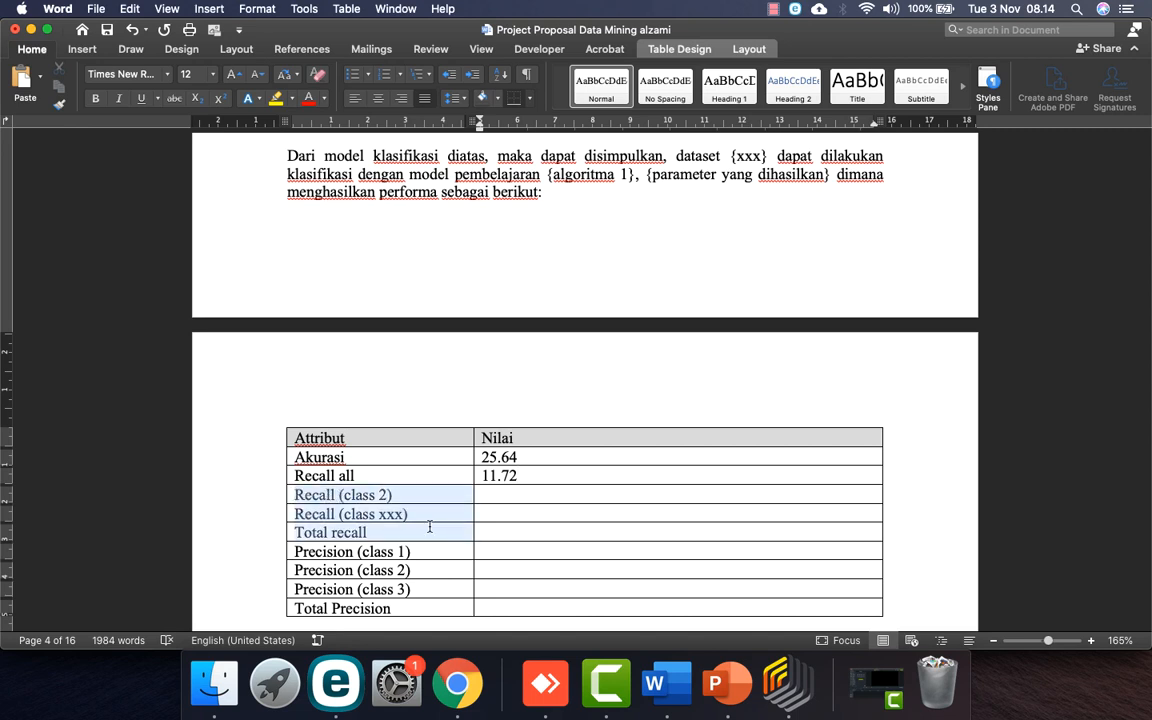
{"action": "key", "text": "BackSpace"}
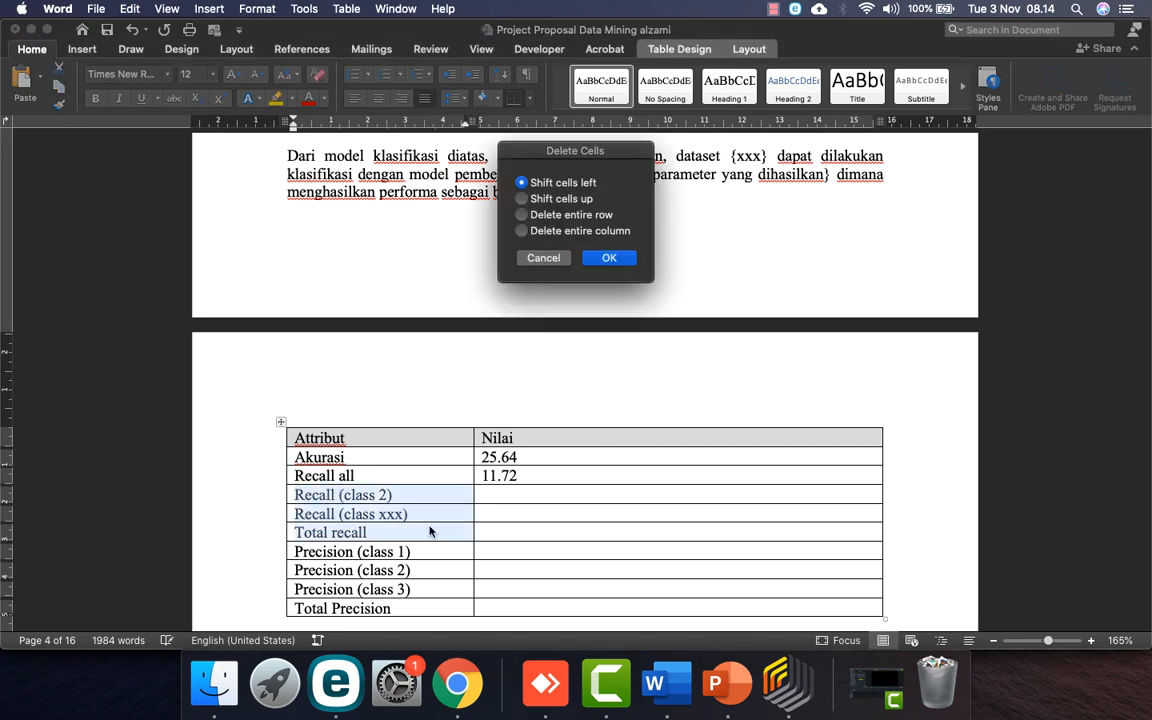
{"action": "left_click", "coordinate": [544, 258]}
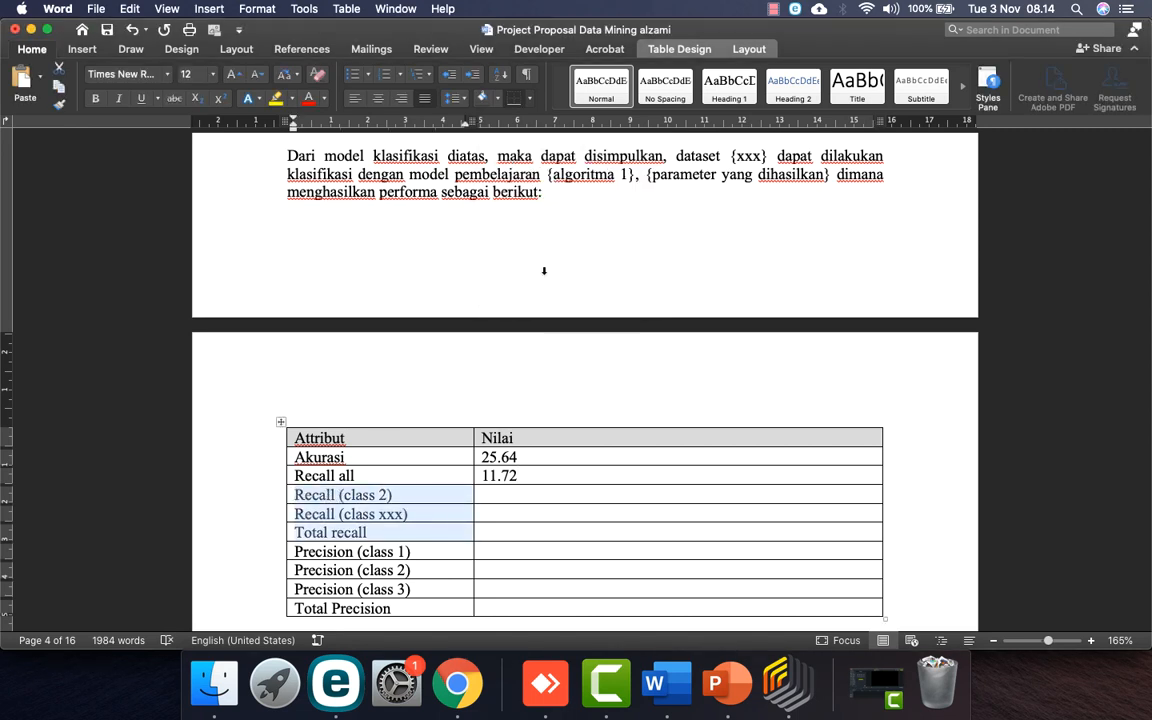
{"action": "left_click", "coordinate": [498, 535]}
{"action": "type", "text": "11.72"}
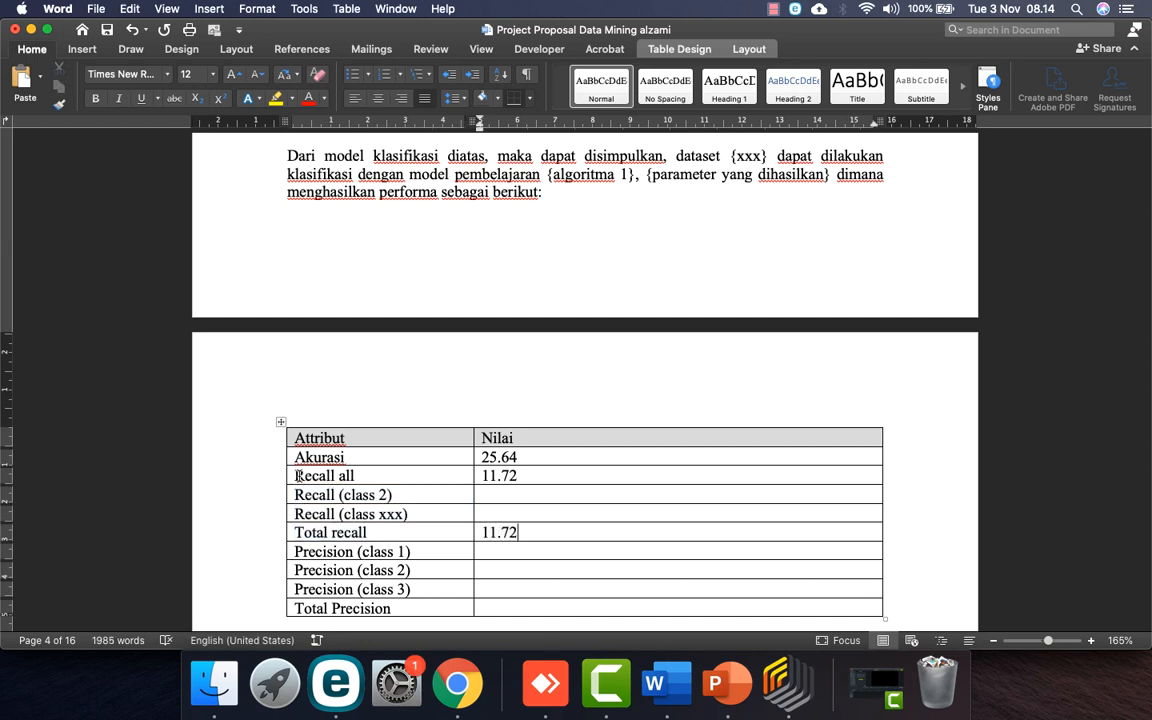
Step: Delete the per-class recall rows and the three per-class Precision rows from the table
{"action": "left_click_drag", "start_coordinate": [292, 476], "coordinate": [507, 512]}
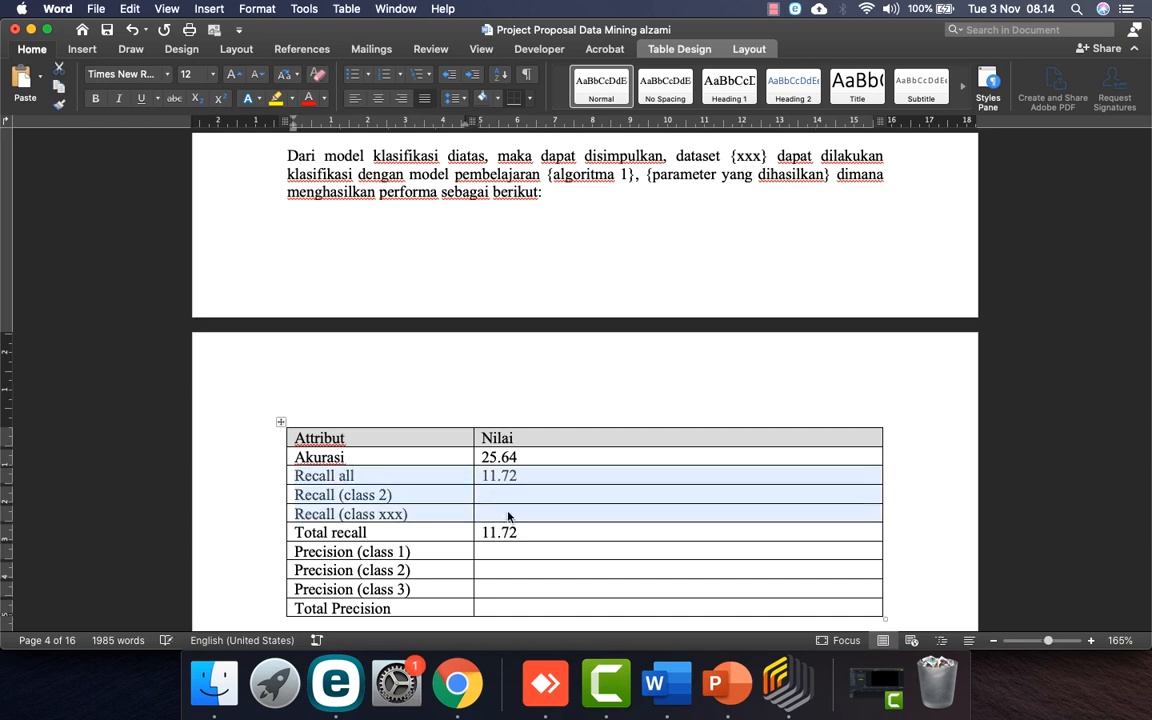
{"action": "right_click", "coordinate": [508, 516]}
{"action": "left_click", "coordinate": [556, 523]}
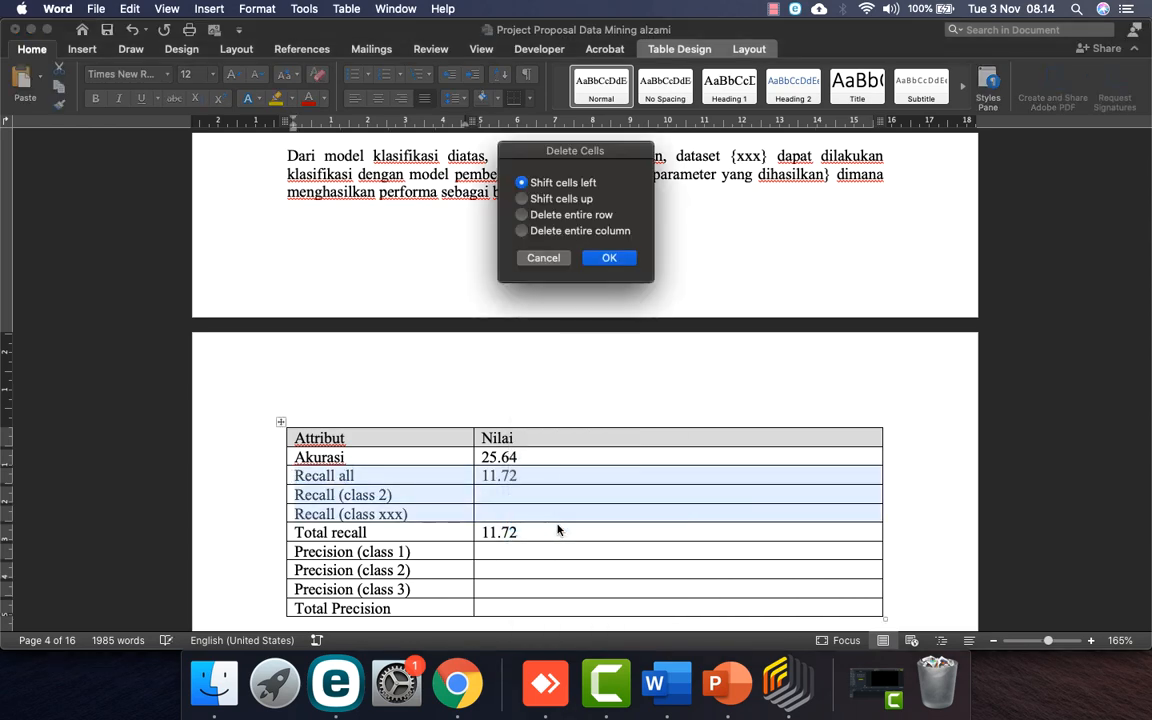
{"action": "left_click", "coordinate": [596, 261]}
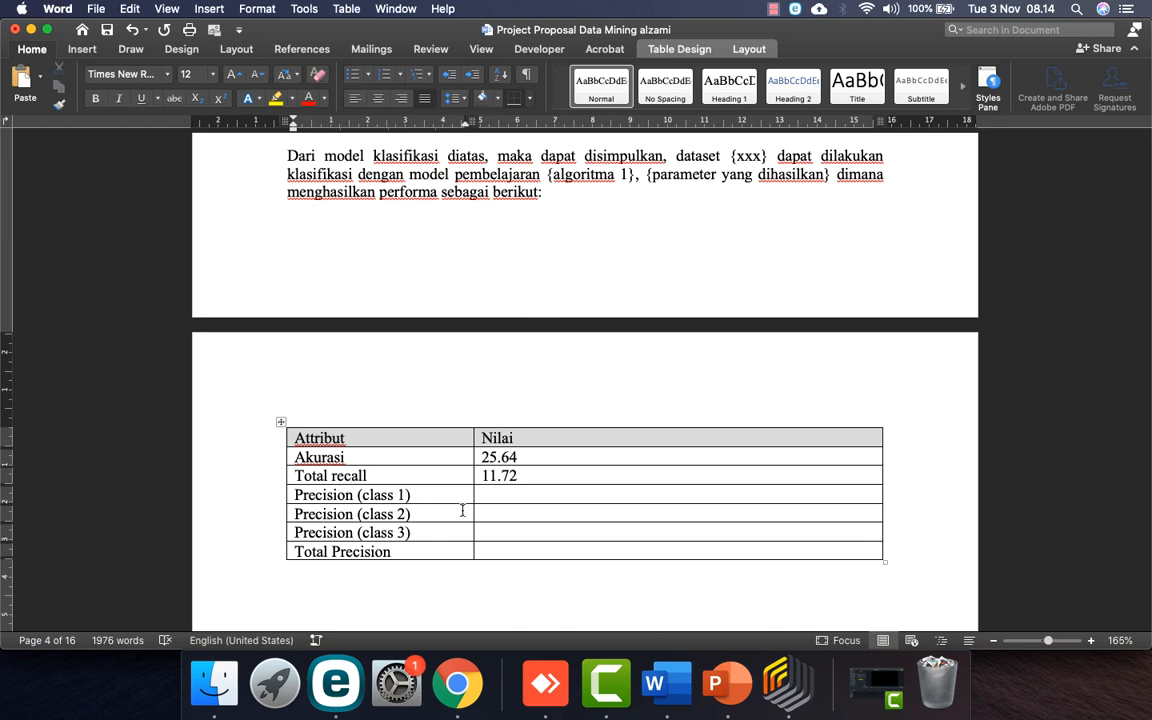
{"action": "left_click_drag", "start_coordinate": [297, 491], "coordinate": [510, 540]}
{"action": "right_click", "coordinate": [510, 535]}
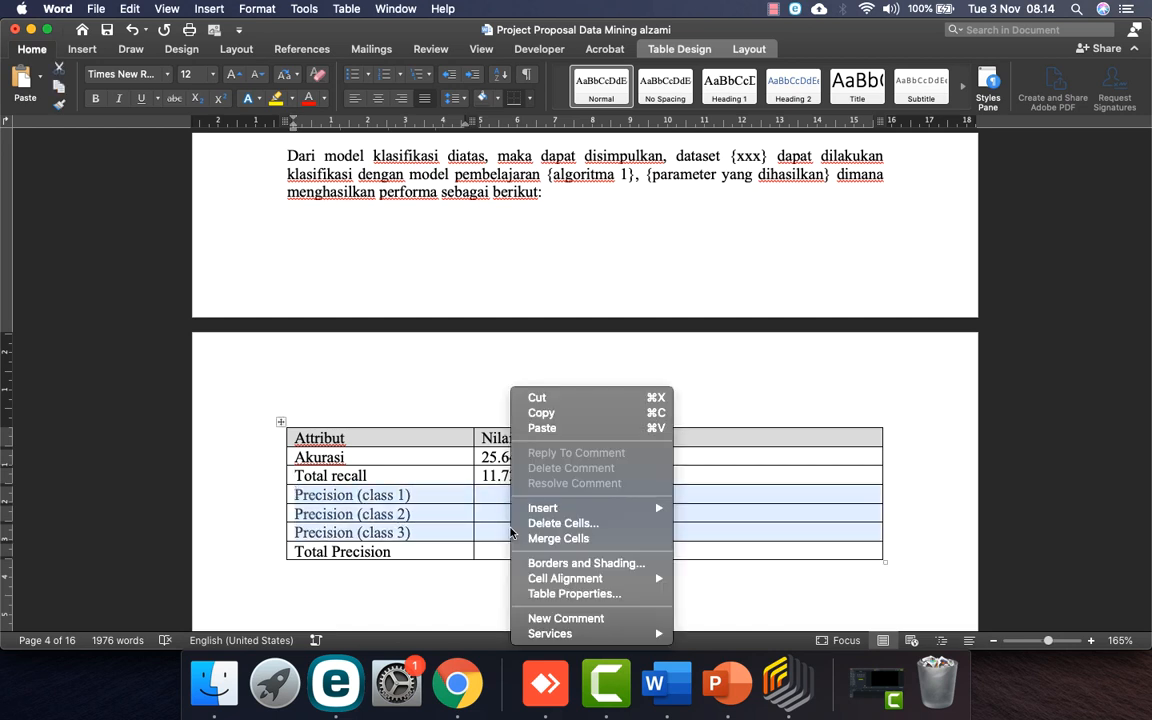
{"action": "left_click", "coordinate": [555, 519]}
{"action": "left_click", "coordinate": [545, 215]}
{"action": "left_click", "coordinate": [609, 258]}
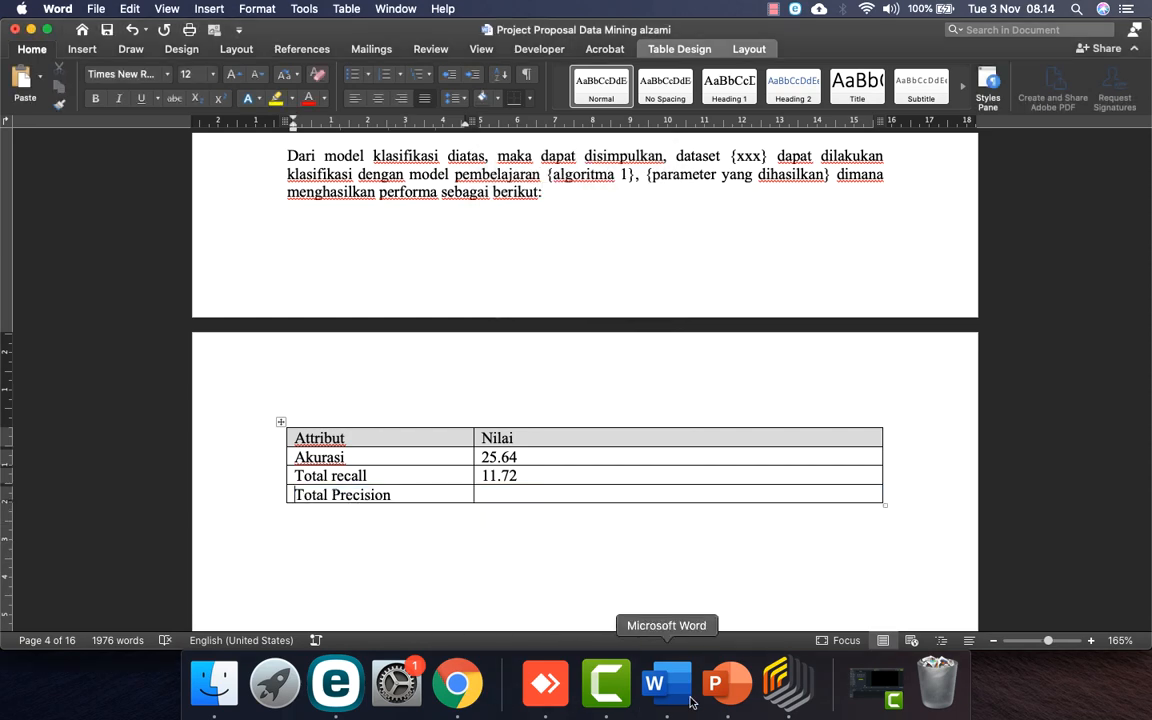
Step: Enter Total Precision 14.71 from RapidMiner's weighted mean precision result
{"action": "left_click", "coordinate": [787, 683]}
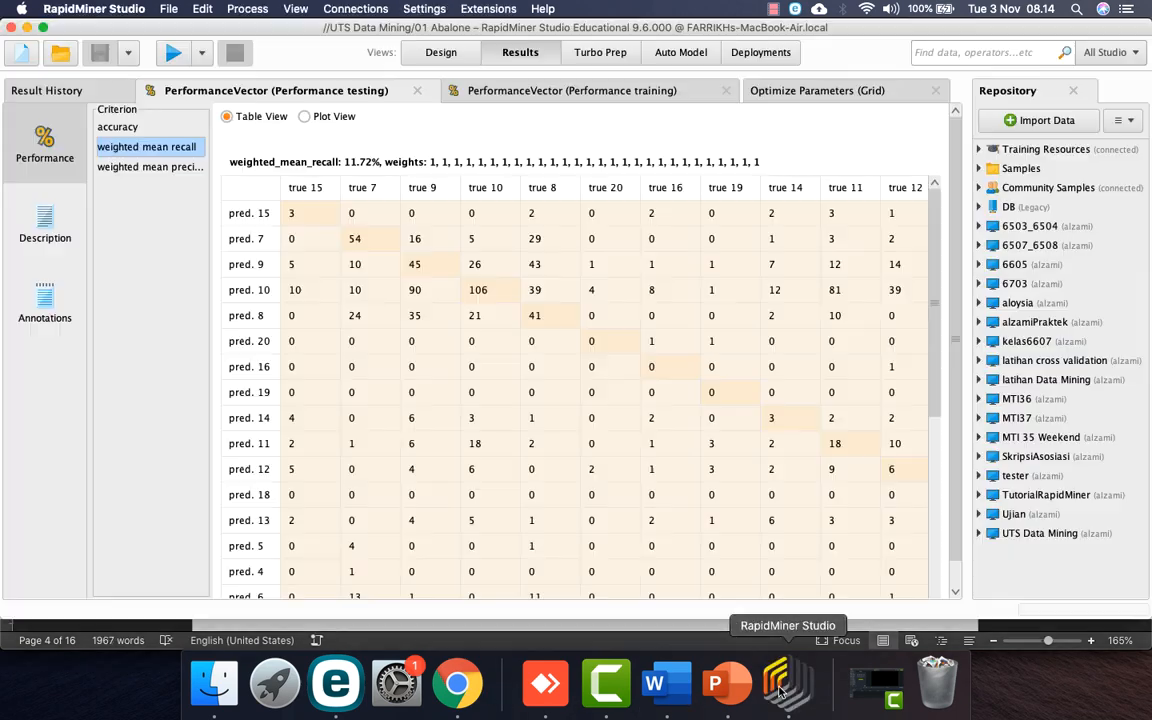
{"action": "left_click", "coordinate": [148, 169]}
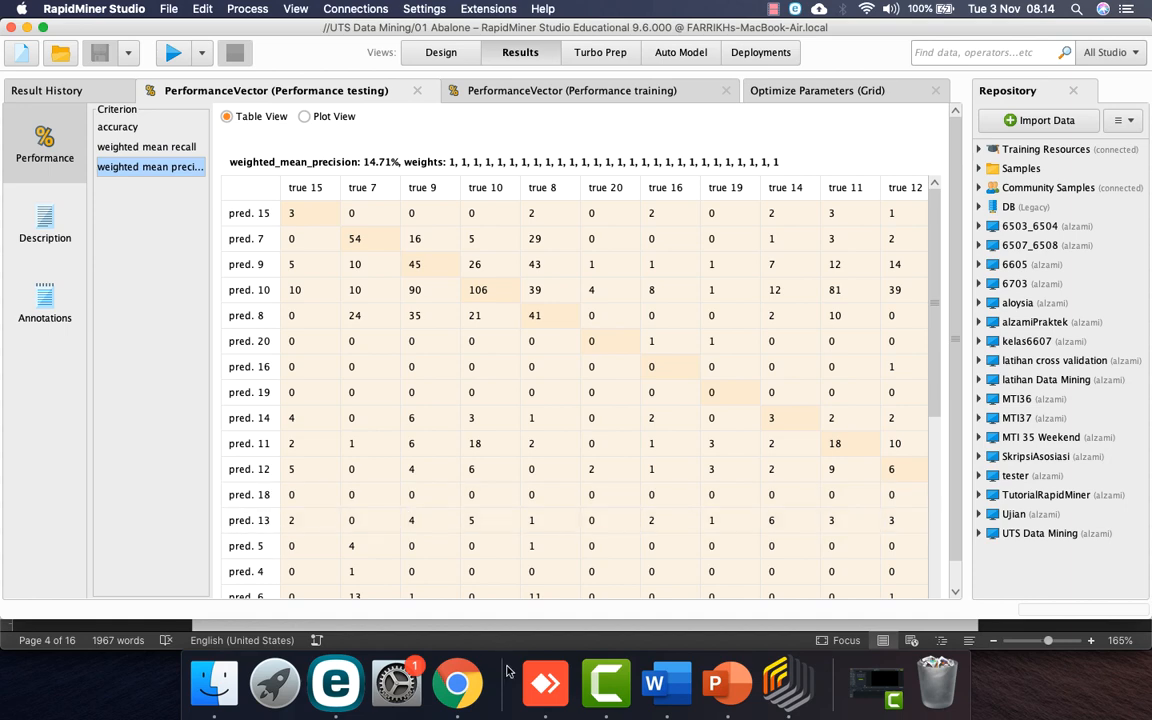
{"action": "left_click", "coordinate": [666, 688]}
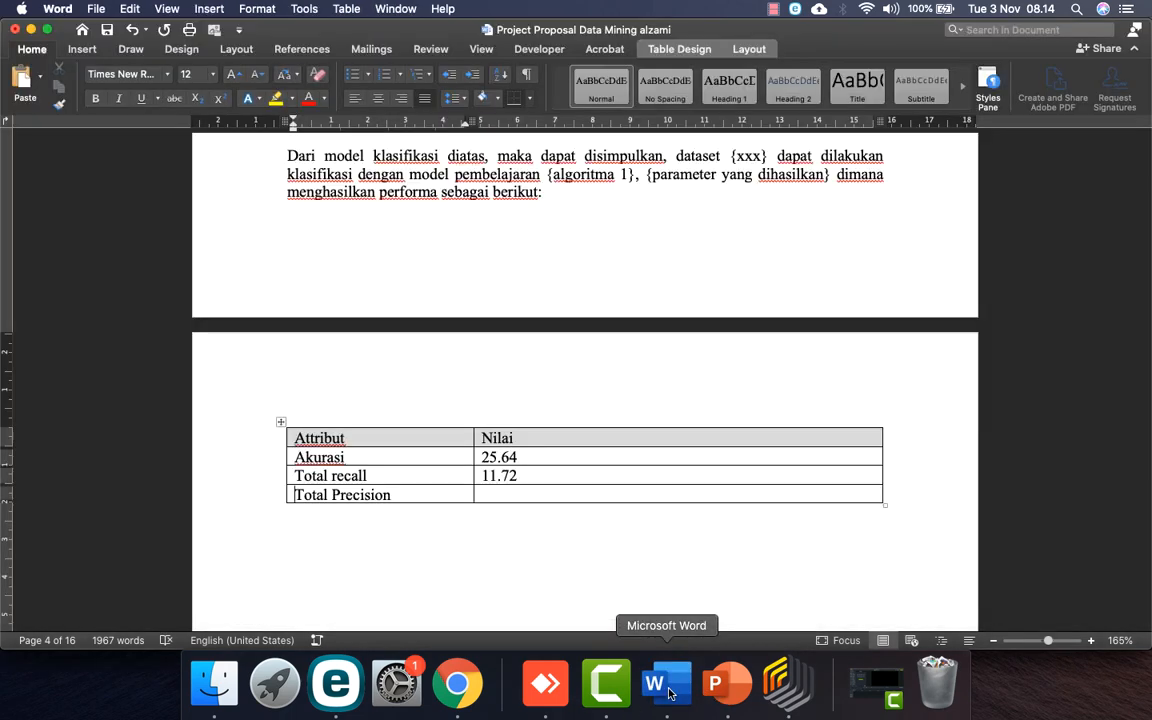
{"action": "type", "text": "14.71"}
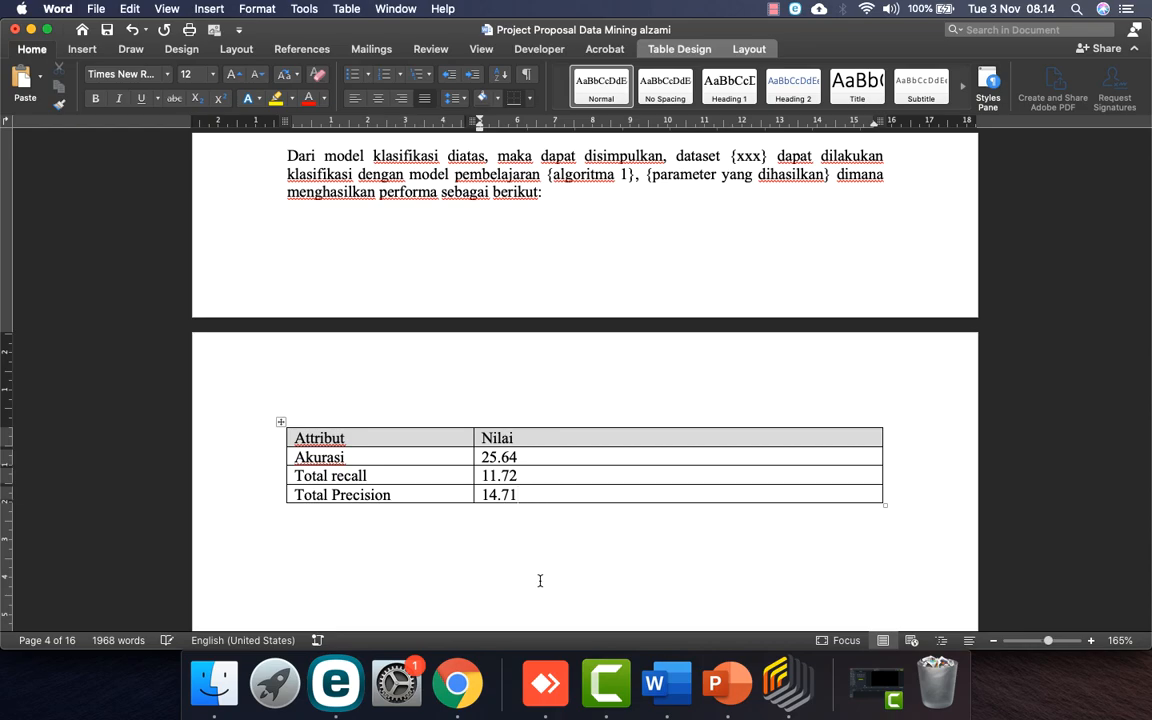
Step: Scroll through the report from Data Preprocessing down to the Kesimpulan conclusion
{"action": "scroll", "coordinate": [540, 581], "scroll_direction": "up", "scroll_amount": 15}
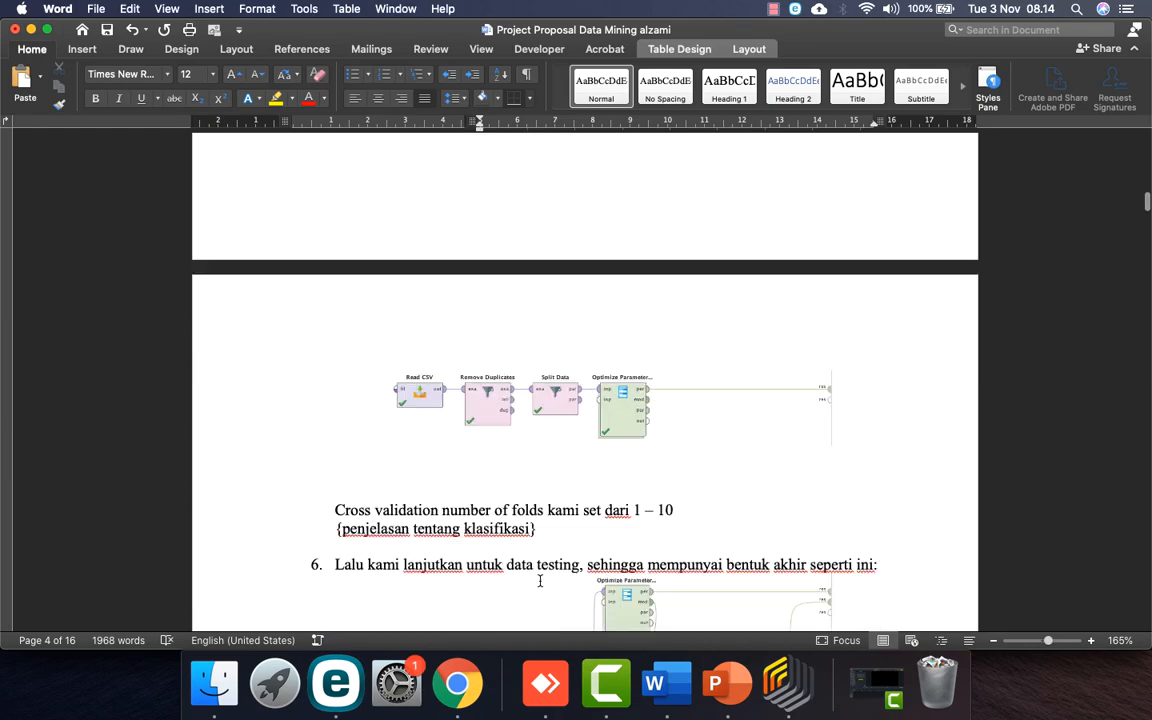
{"action": "scroll", "coordinate": [540, 581], "scroll_direction": "down", "scroll_amount": 5}
{"action": "scroll", "coordinate": [540, 583], "scroll_direction": "down", "scroll_amount": 10}
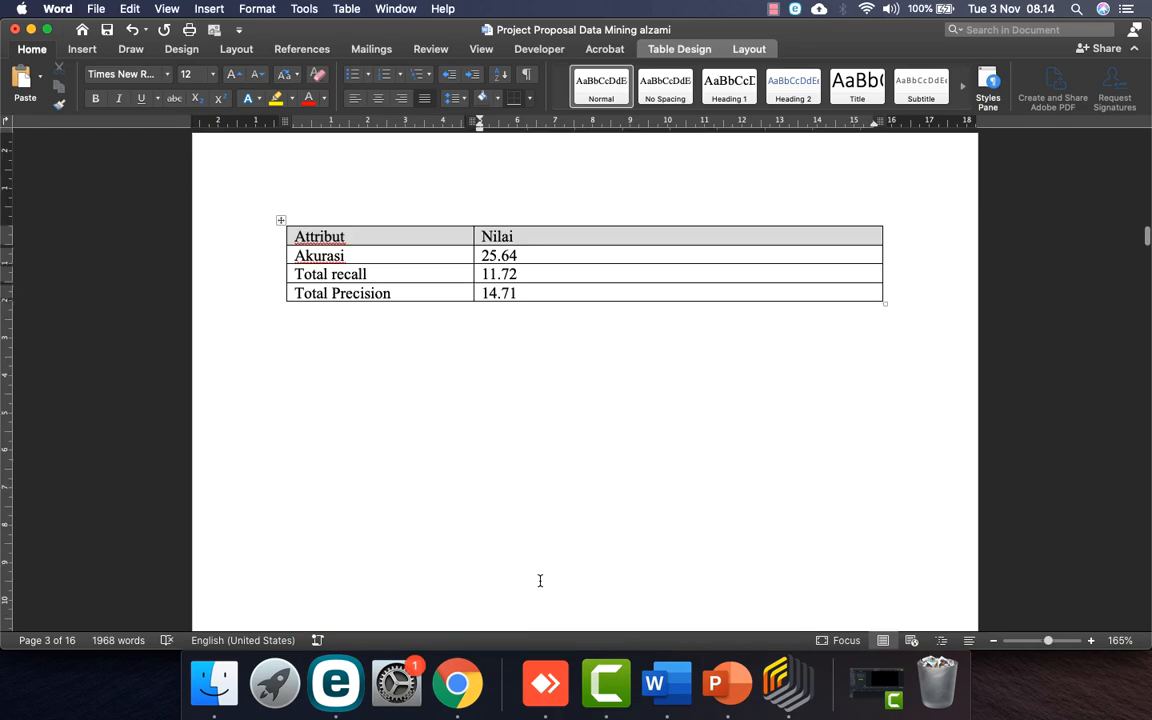
{"action": "scroll", "coordinate": [539, 576], "scroll_direction": "down", "scroll_amount": 8}
{"action": "scroll", "coordinate": [540, 580], "scroll_direction": "up", "scroll_amount": 4}
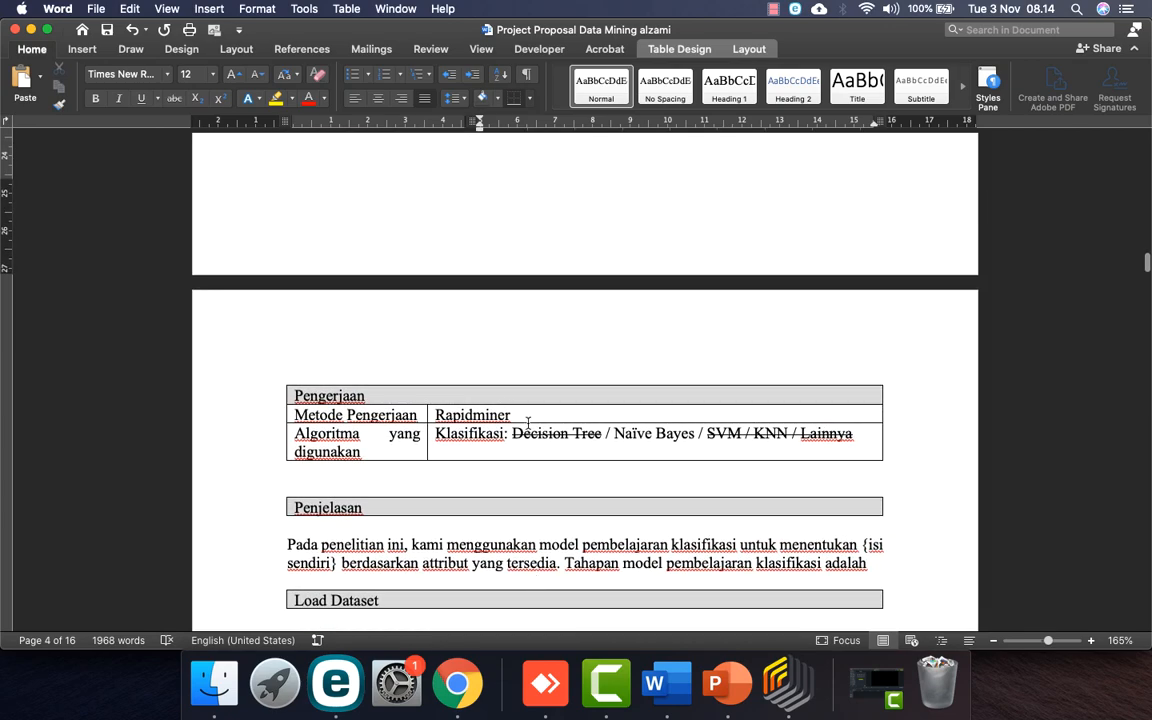
{"action": "scroll", "coordinate": [537, 334], "scroll_direction": "up", "scroll_amount": 20}
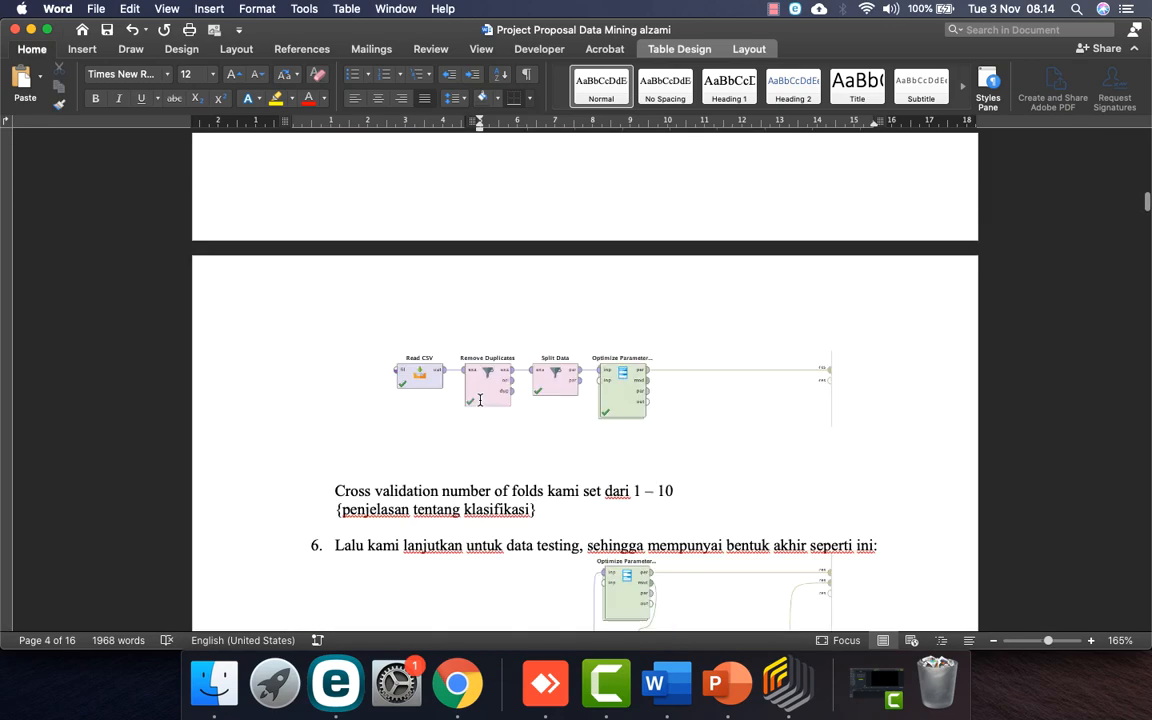
{"action": "scroll", "coordinate": [541, 405], "scroll_direction": "down", "scroll_amount": 15}
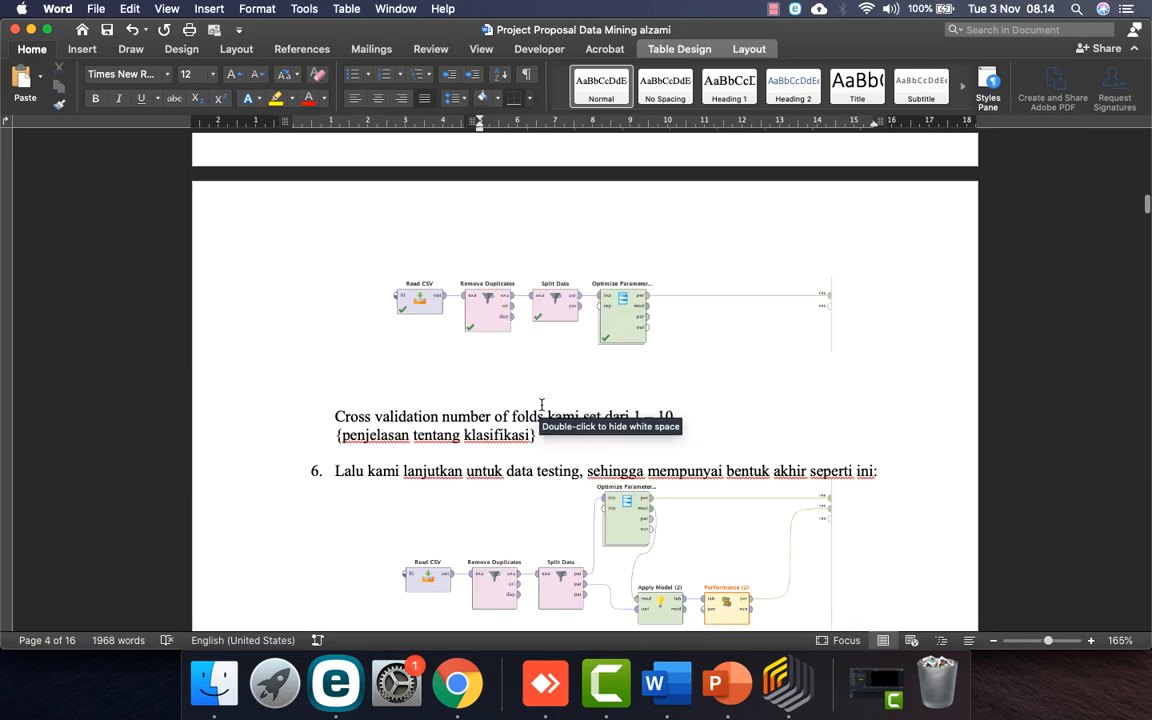
{"action": "scroll", "coordinate": [541, 405], "scroll_direction": "up", "scroll_amount": 15}
{"action": "scroll", "coordinate": [541, 405], "scroll_direction": "down", "scroll_amount": 15}
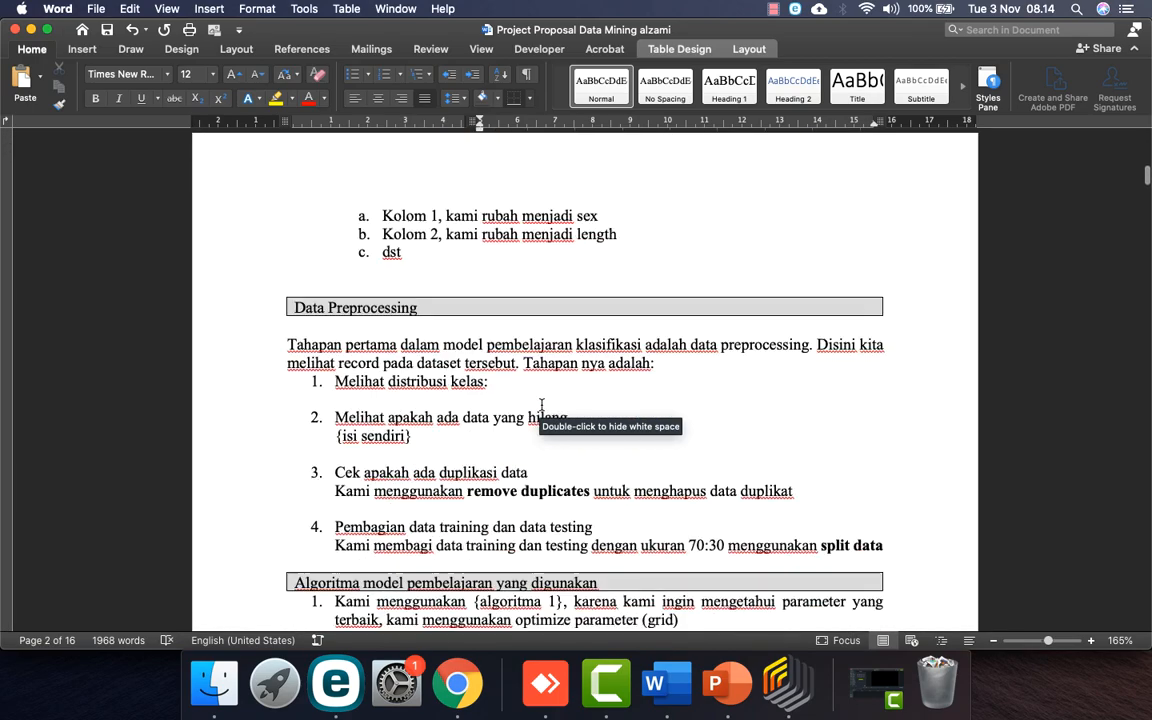
{"action": "scroll", "coordinate": [541, 405], "scroll_direction": "up", "scroll_amount": 10}
{"action": "scroll", "coordinate": [541, 405], "scroll_direction": "down", "scroll_amount": 15}
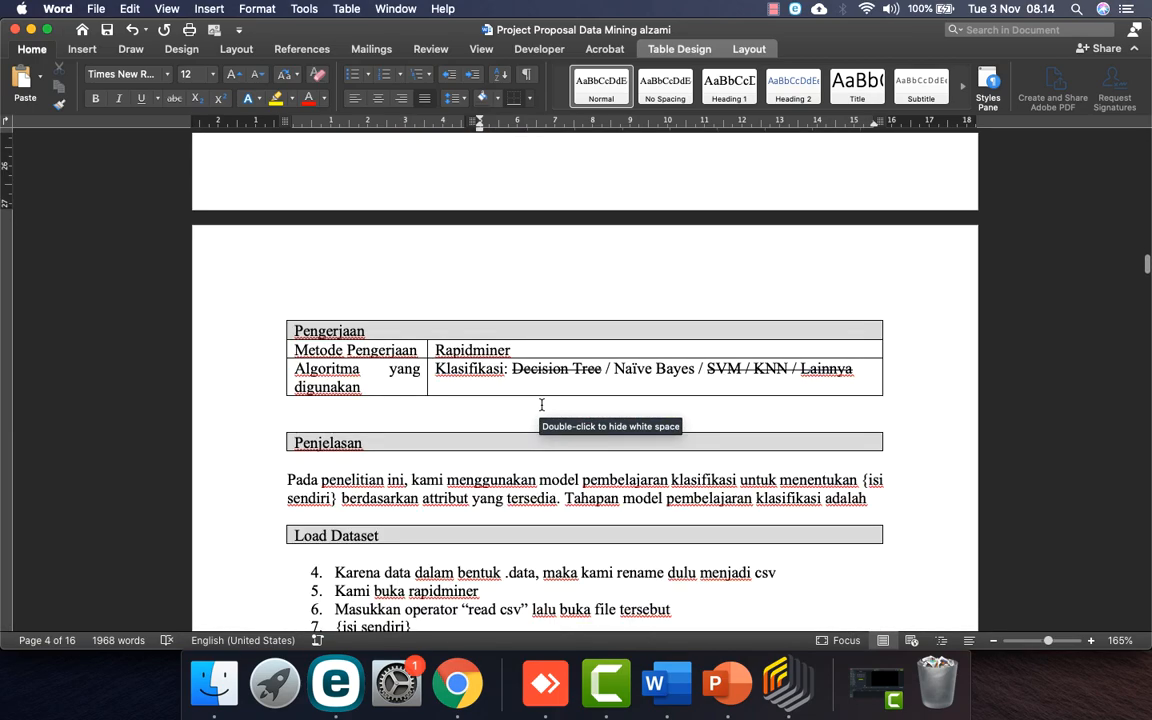
{"action": "scroll", "coordinate": [622, 355], "scroll_direction": "down", "scroll_amount": 2}
{"action": "scroll", "coordinate": [622, 355], "scroll_direction": "down", "scroll_amount": 1}
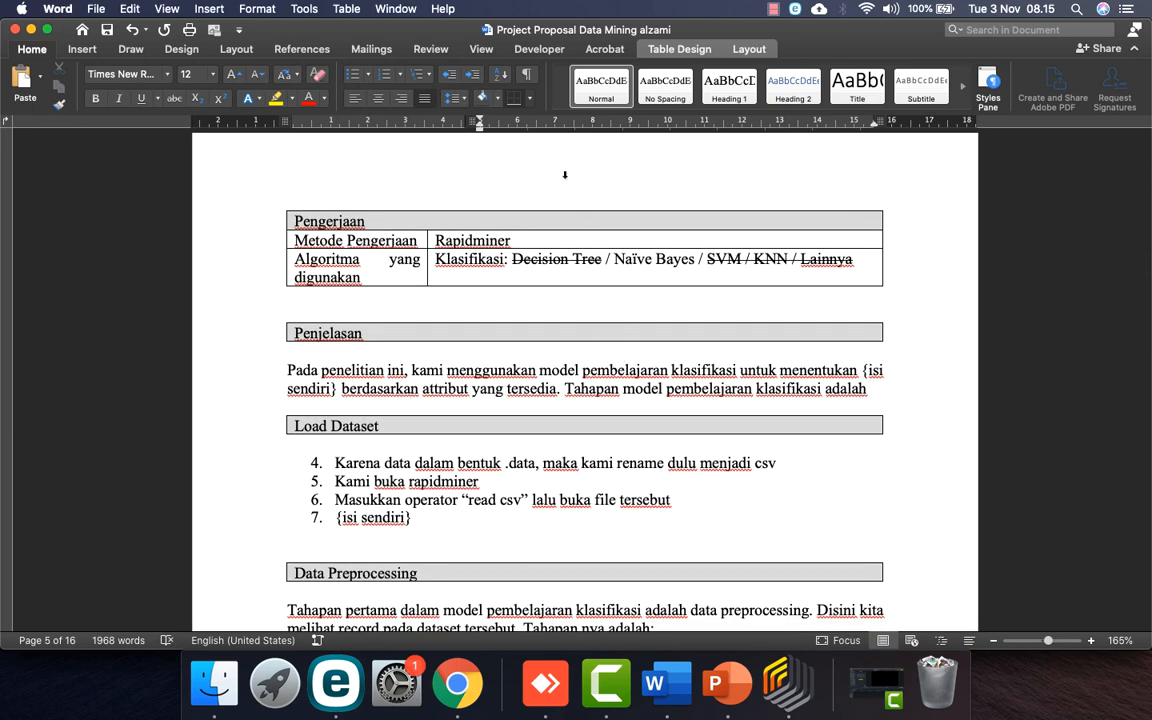
{"action": "scroll", "coordinate": [576, 279], "scroll_direction": "down", "scroll_amount": 1}
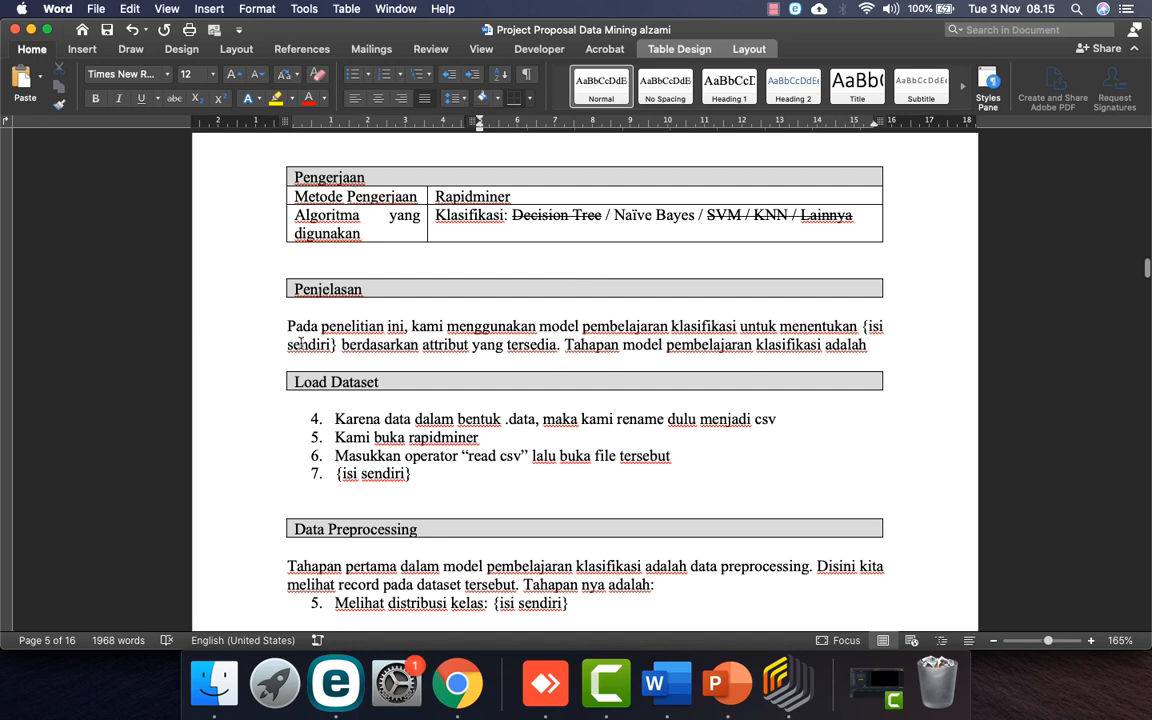
{"action": "scroll", "coordinate": [492, 410], "scroll_direction": "down", "scroll_amount": 3}
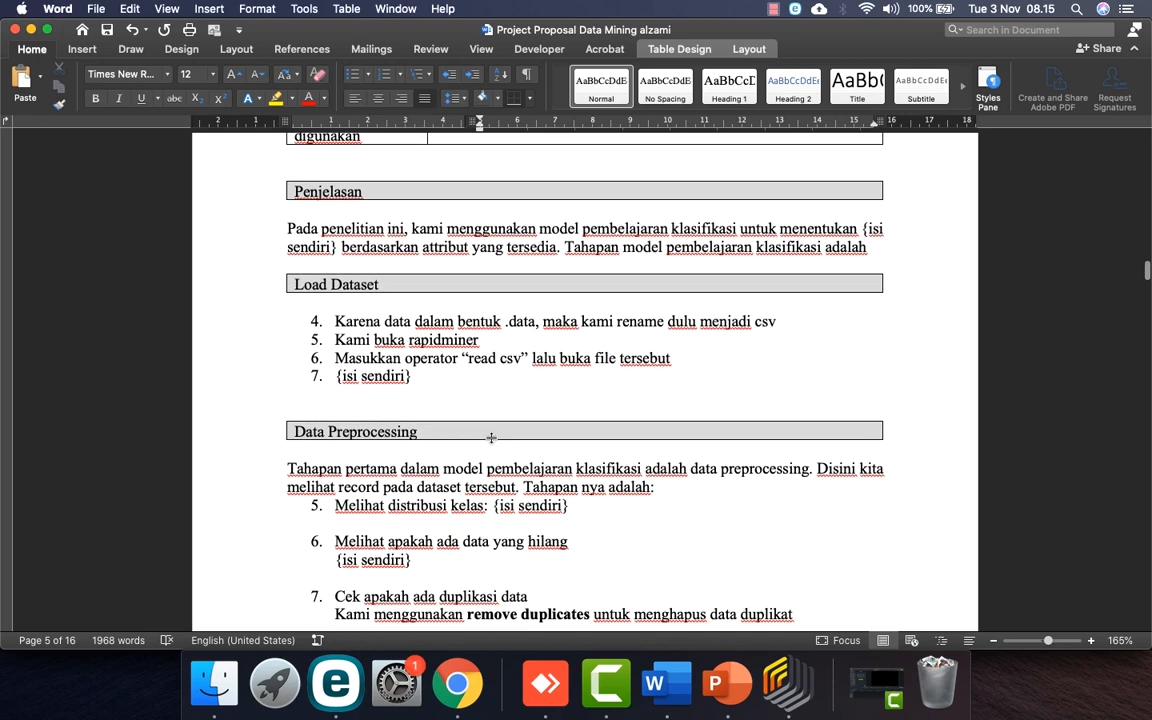
{"action": "scroll", "coordinate": [463, 340], "scroll_direction": "down", "scroll_amount": 10}
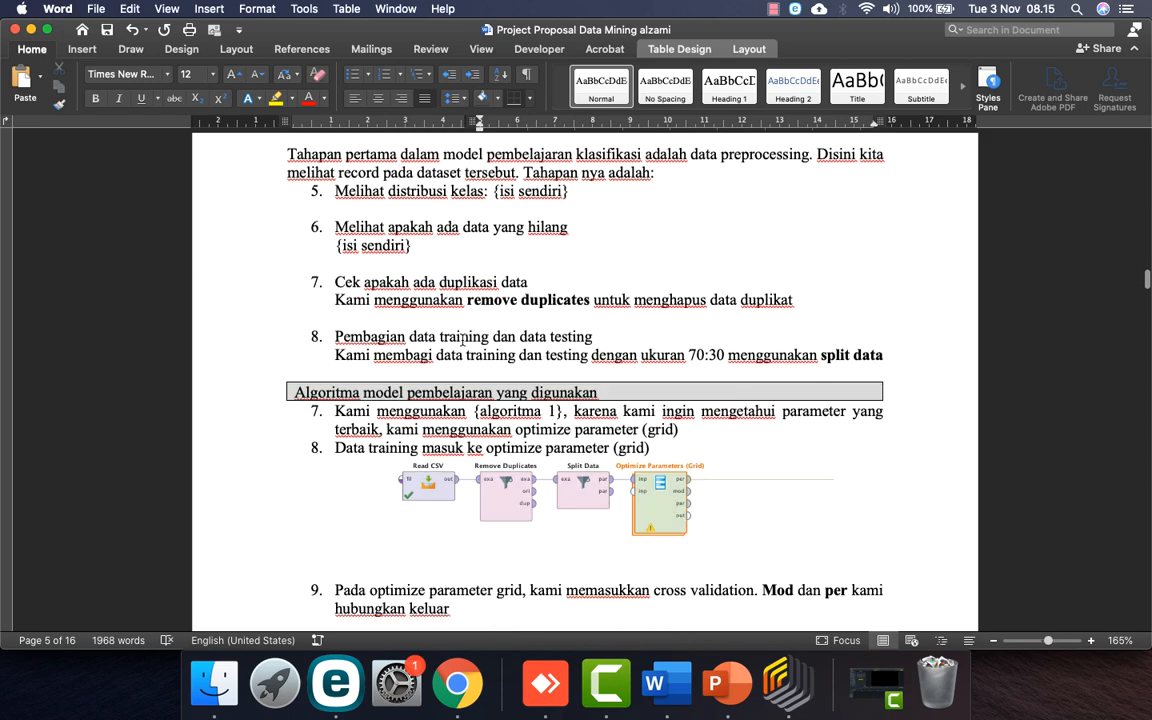
{"action": "scroll", "coordinate": [545, 377], "scroll_direction": "down", "scroll_amount": 4}
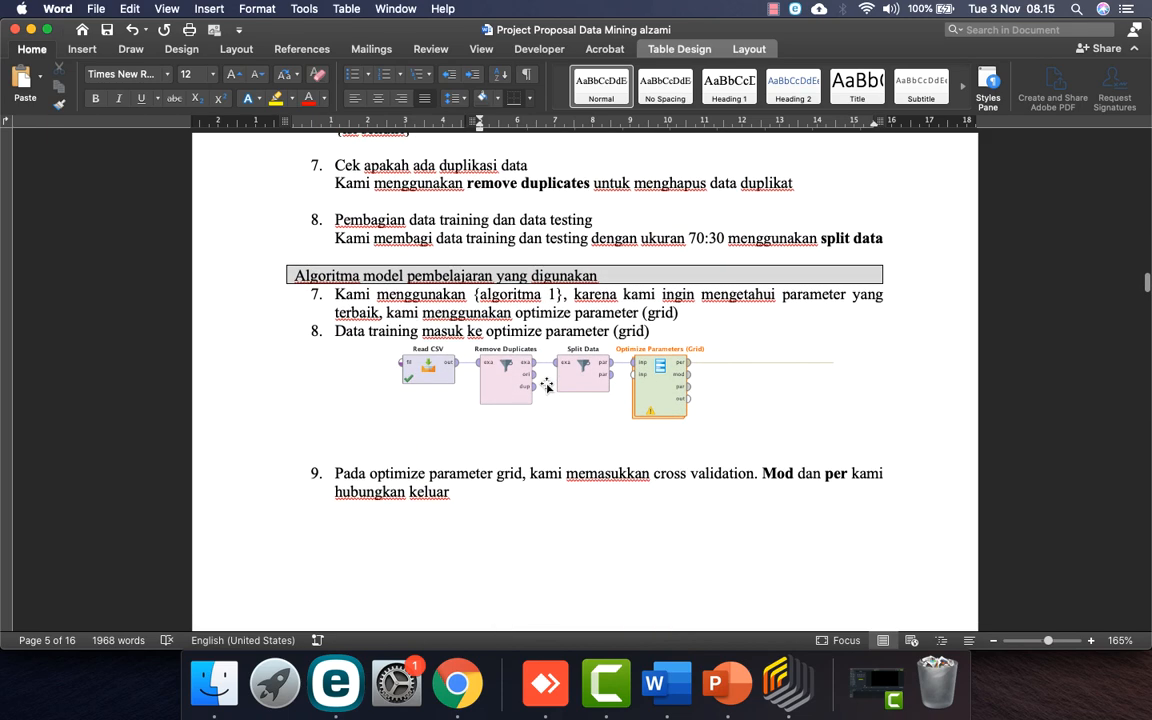
{"action": "scroll", "coordinate": [546, 385], "scroll_direction": "down", "scroll_amount": 15}
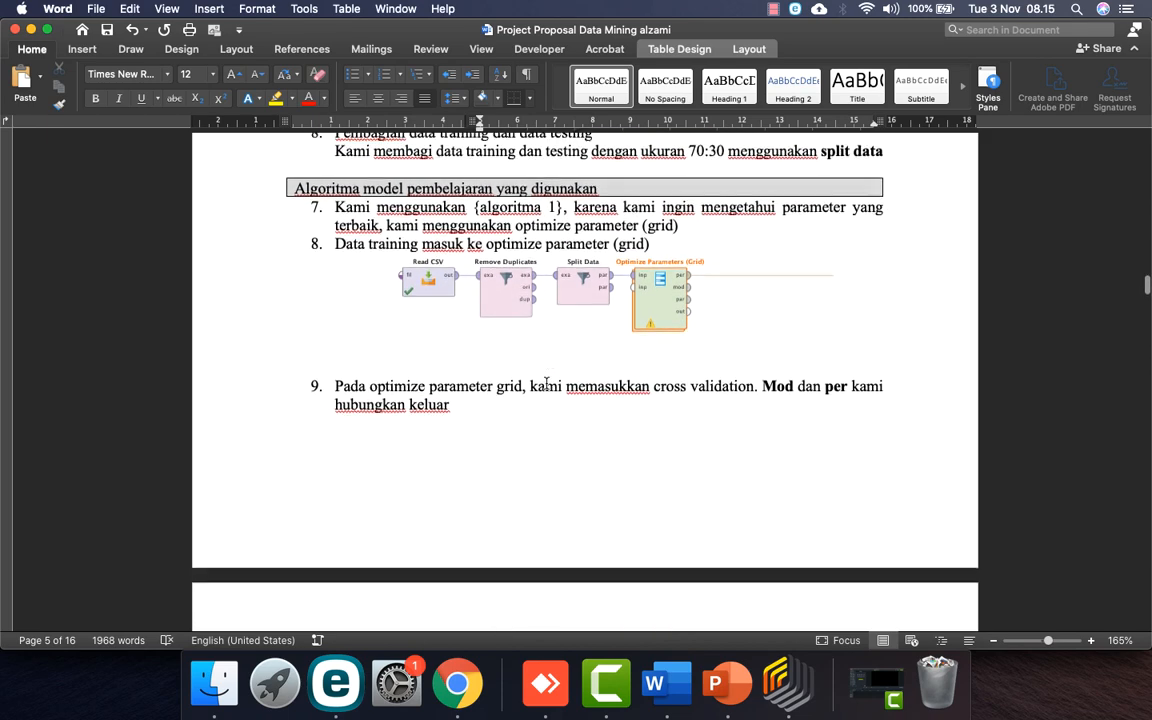
{"action": "scroll", "coordinate": [546, 383], "scroll_direction": "down", "scroll_amount": 20}
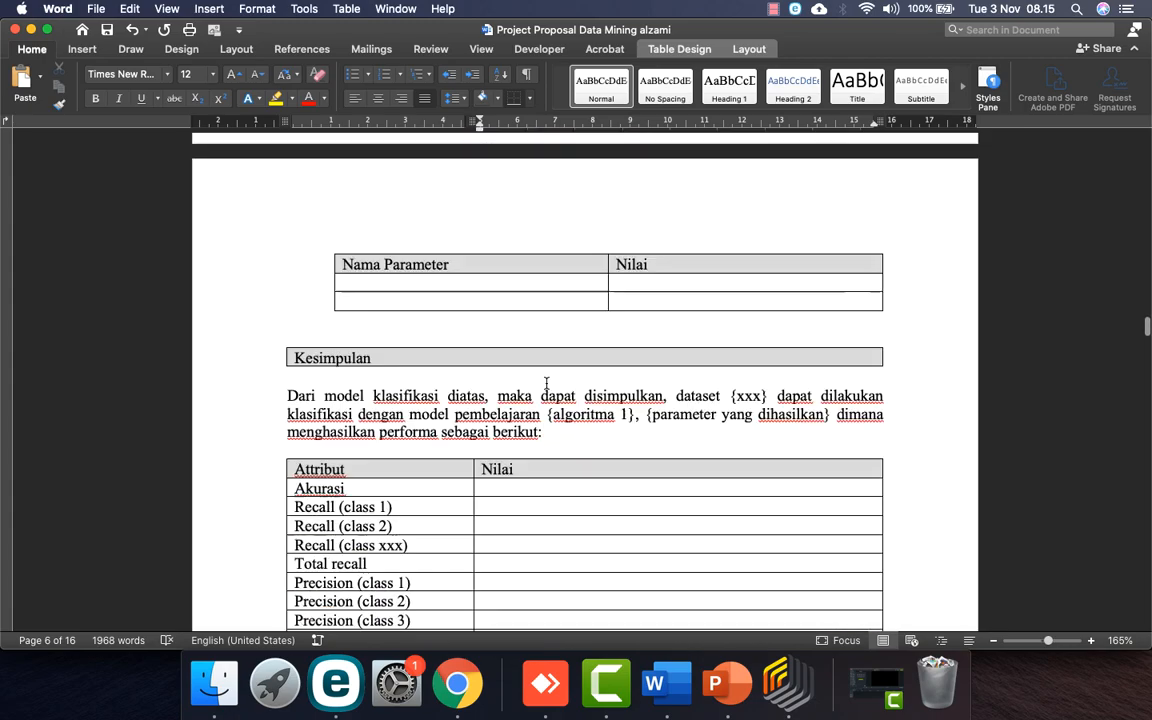
{"action": "scroll", "coordinate": [547, 386], "scroll_direction": "up", "scroll_amount": 14}
{"action": "scroll", "coordinate": [547, 386], "scroll_direction": "up", "scroll_amount": 20}
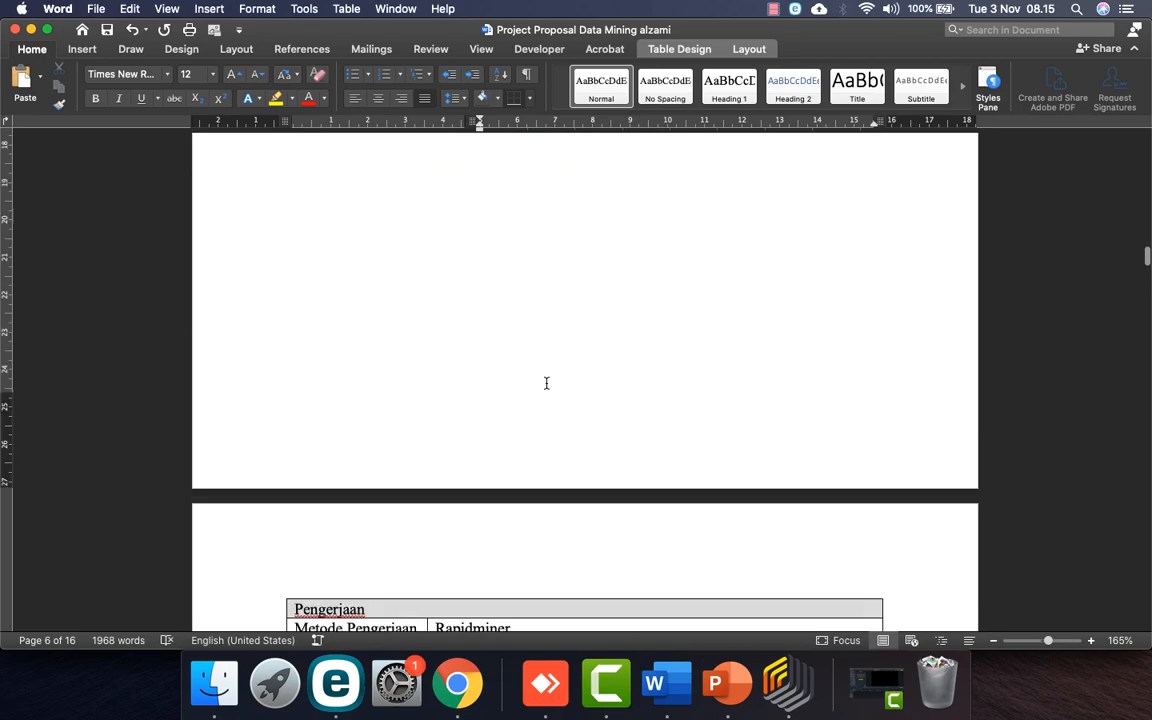
{"action": "scroll", "coordinate": [546, 383], "scroll_direction": "down", "scroll_amount": 8}
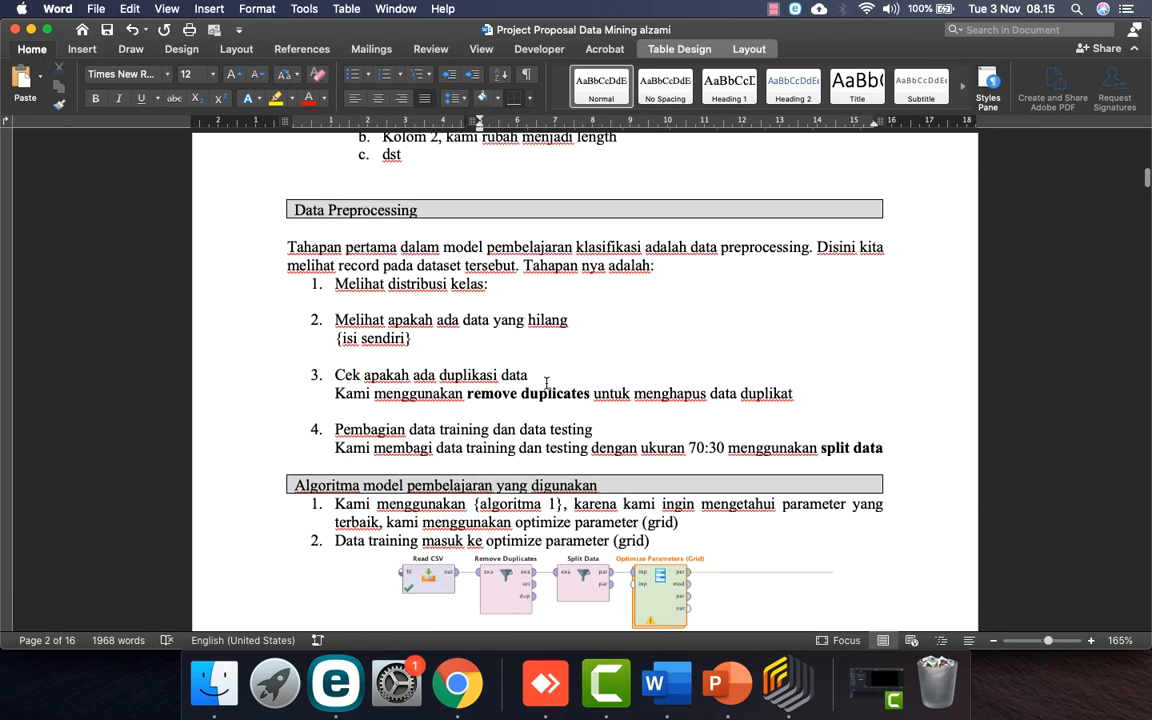
{"action": "scroll", "coordinate": [546, 383], "scroll_direction": "up", "scroll_amount": 3}
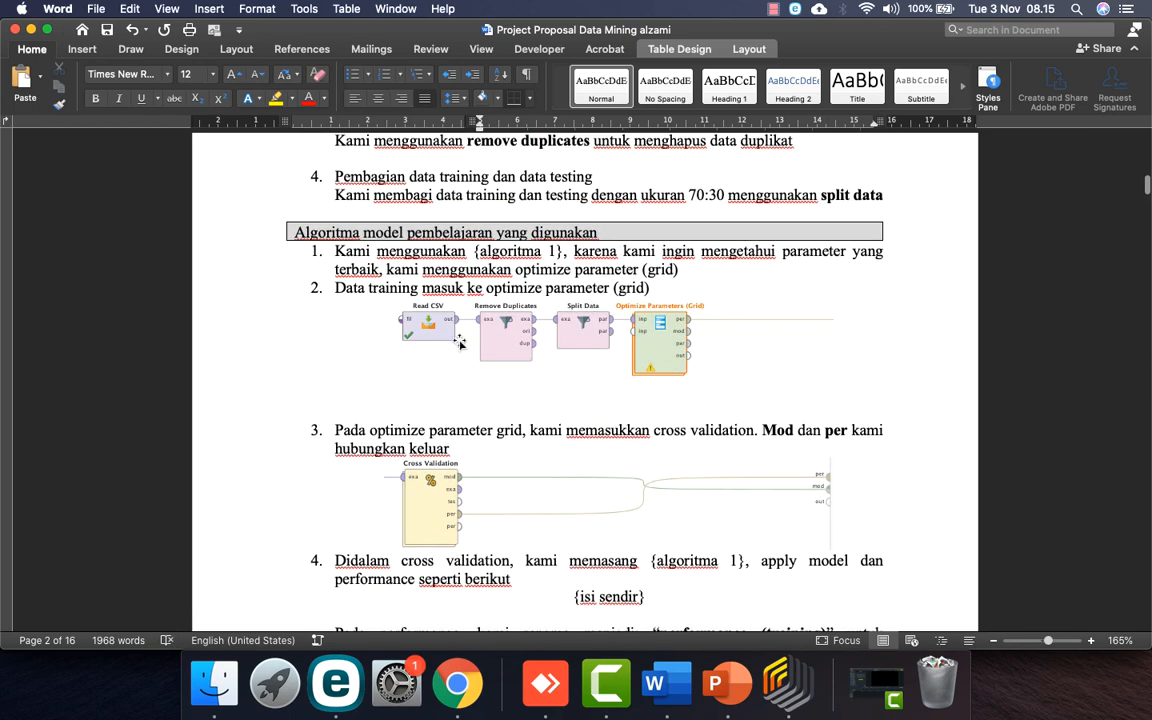
{"action": "scroll", "coordinate": [460, 351], "scroll_direction": "down", "scroll_amount": 3}
{"action": "scroll", "coordinate": [520, 511], "scroll_direction": "down", "scroll_amount": 8}
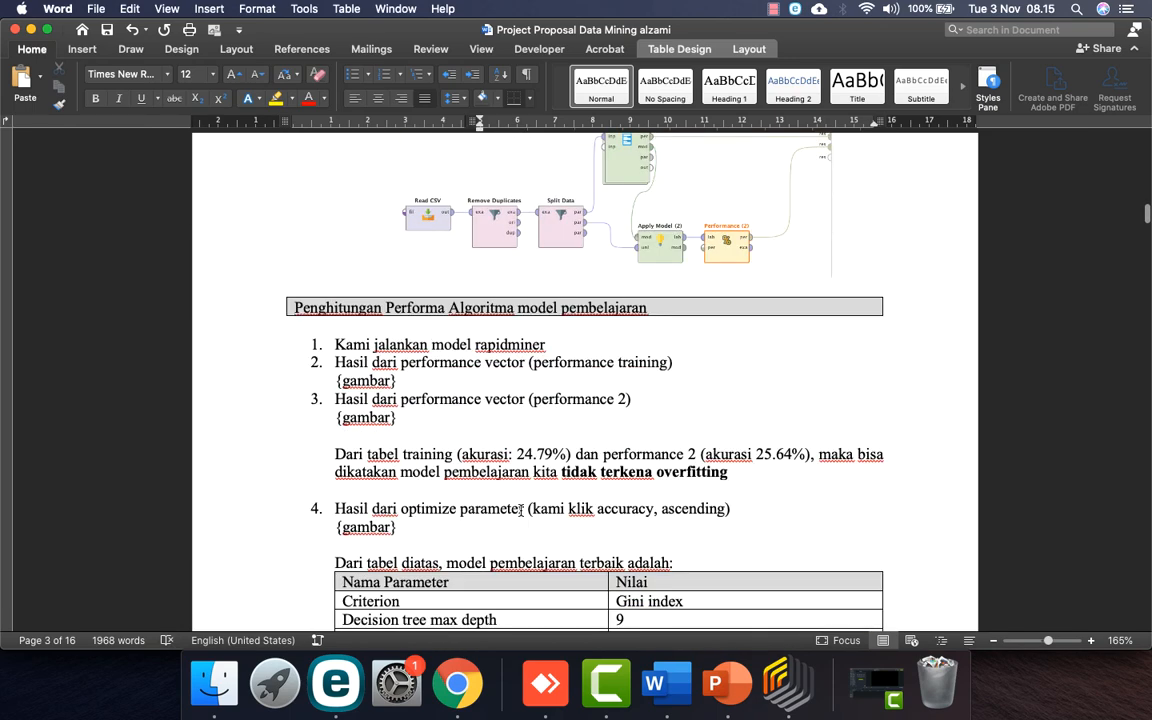
{"action": "scroll", "coordinate": [541, 470], "scroll_direction": "down", "scroll_amount": 10}
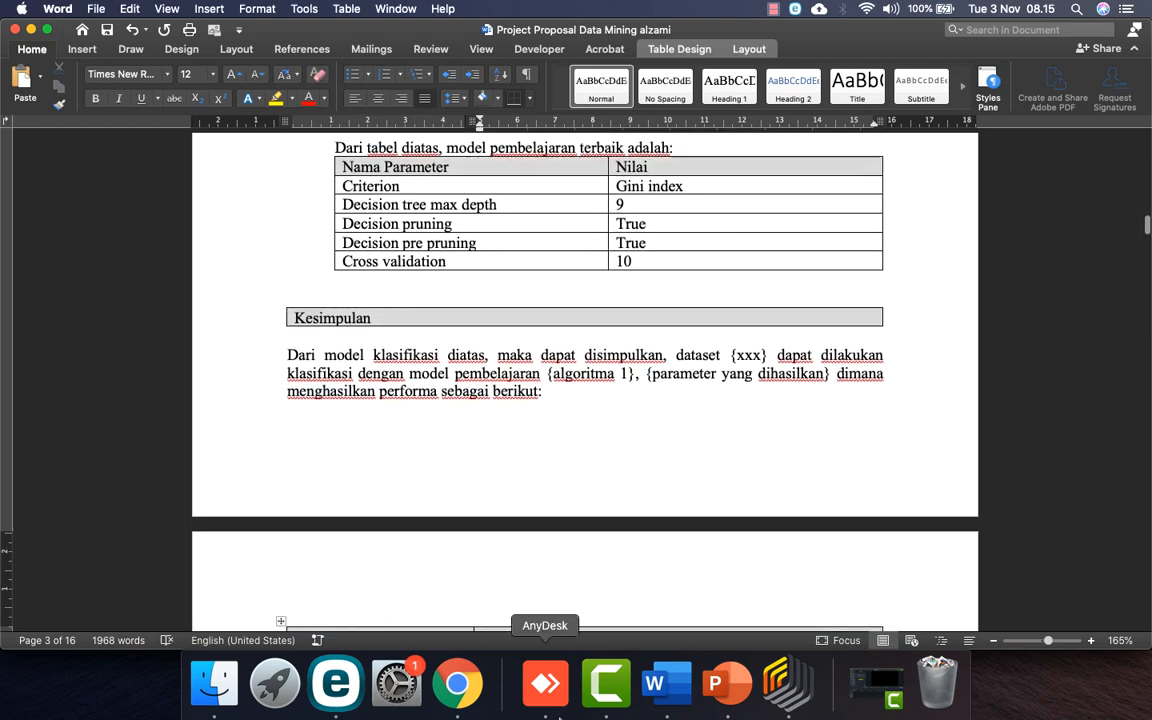
Step: Show the process Design and inspect the insides of Optimize Parameters (Grid) and Cross Validation
{"action": "left_click", "coordinate": [787, 683]}
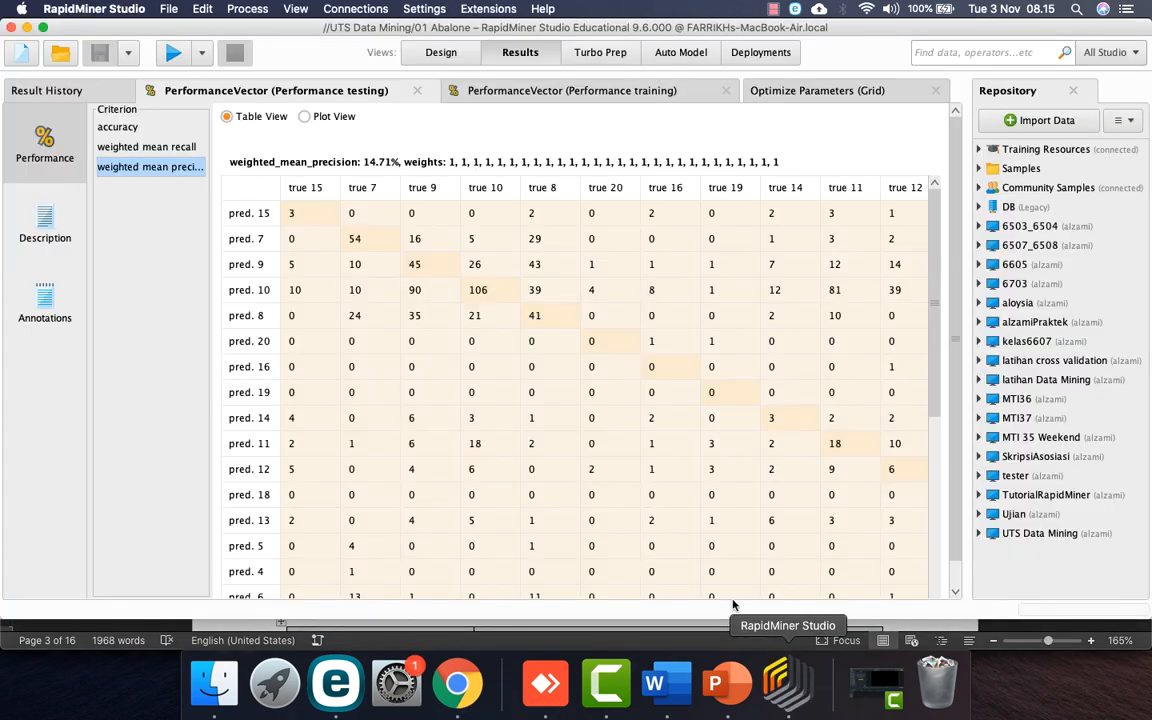
{"action": "left_click", "coordinate": [441, 53]}
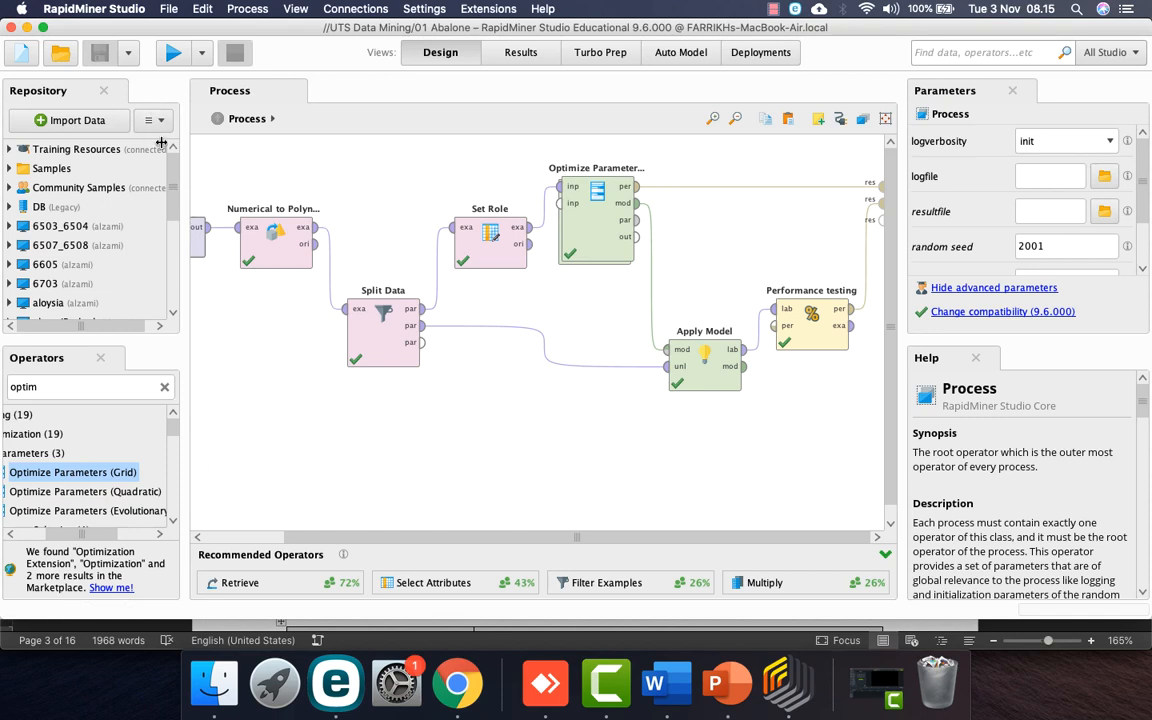
{"action": "scroll", "coordinate": [464, 521], "scroll_direction": "left", "scroll_amount": 3}
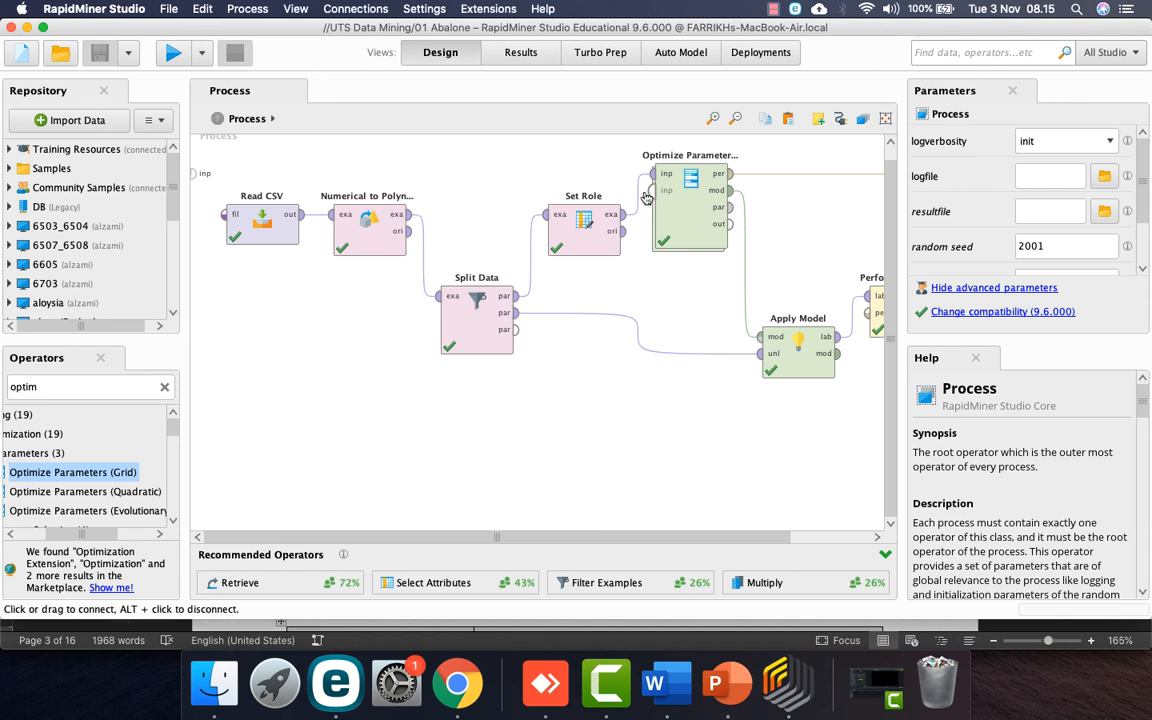
{"action": "double_click", "coordinate": [685, 208]}
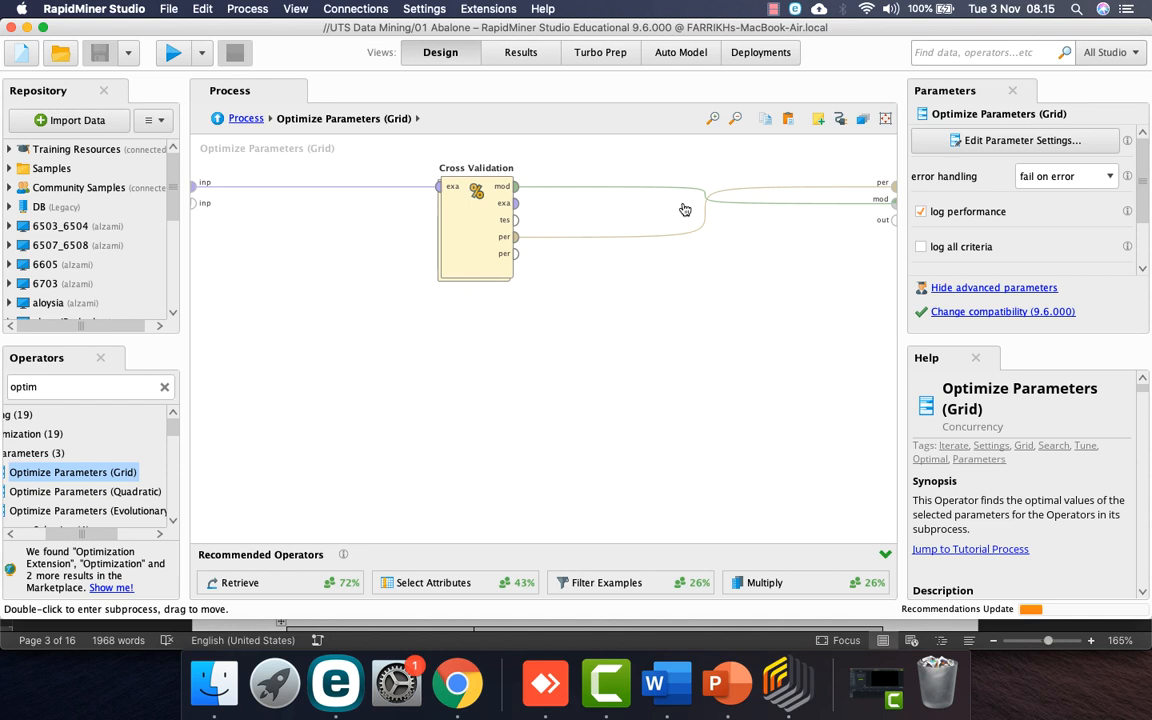
{"action": "left_click", "coordinate": [246, 119]}
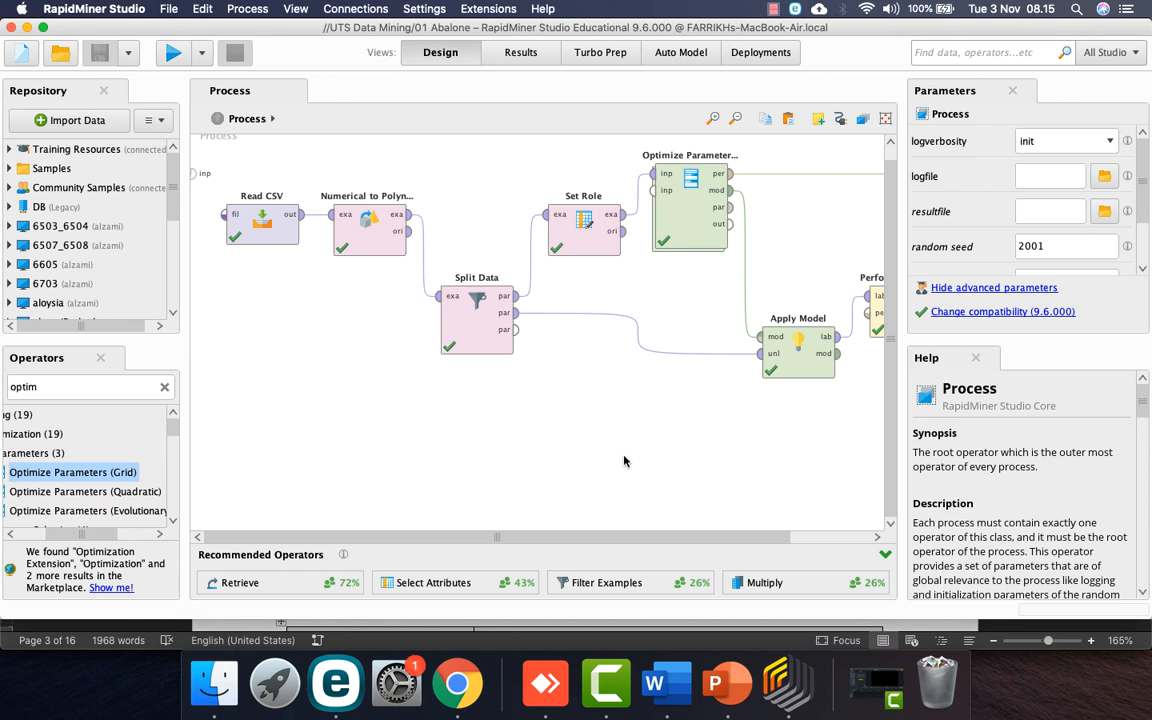
{"action": "scroll", "coordinate": [590, 442], "scroll_direction": "right", "scroll_amount": 3}
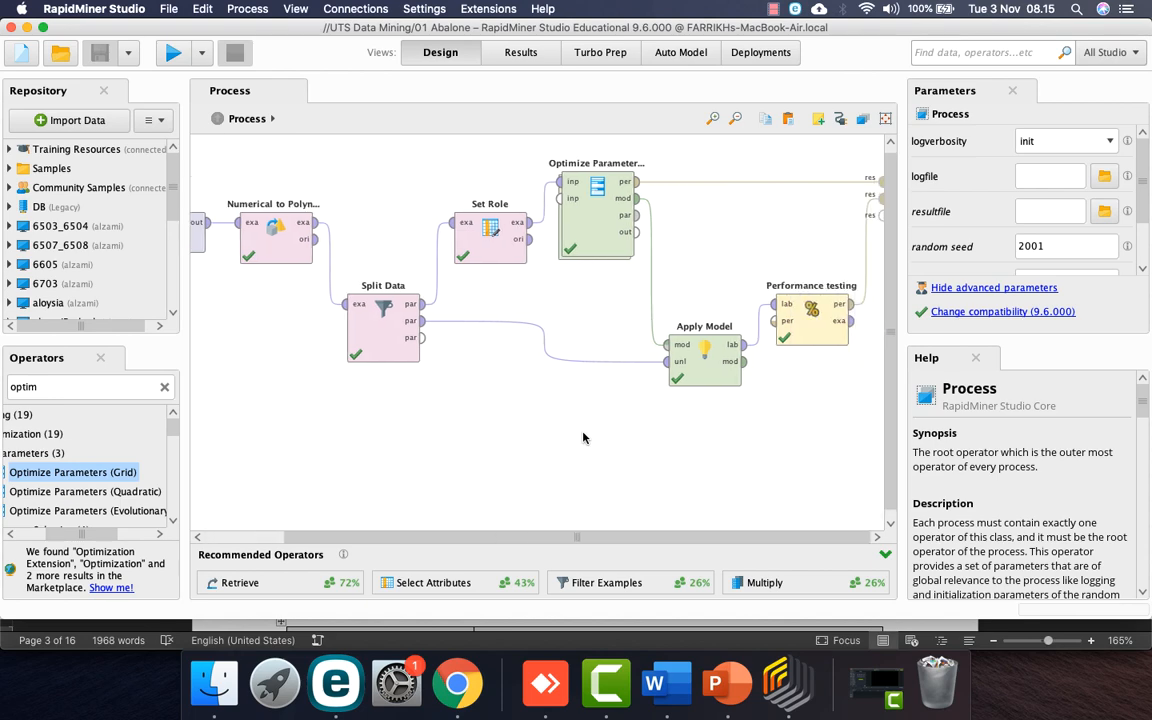
{"action": "double_click", "coordinate": [575, 210]}
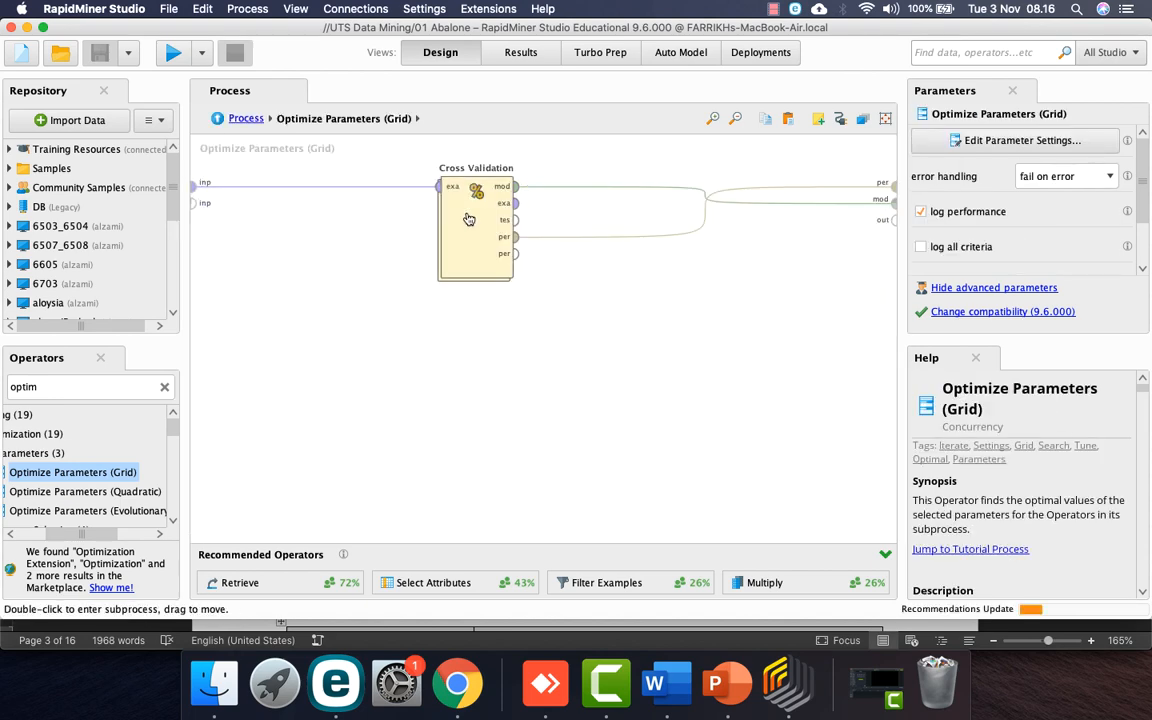
{"action": "double_click", "coordinate": [450, 200]}
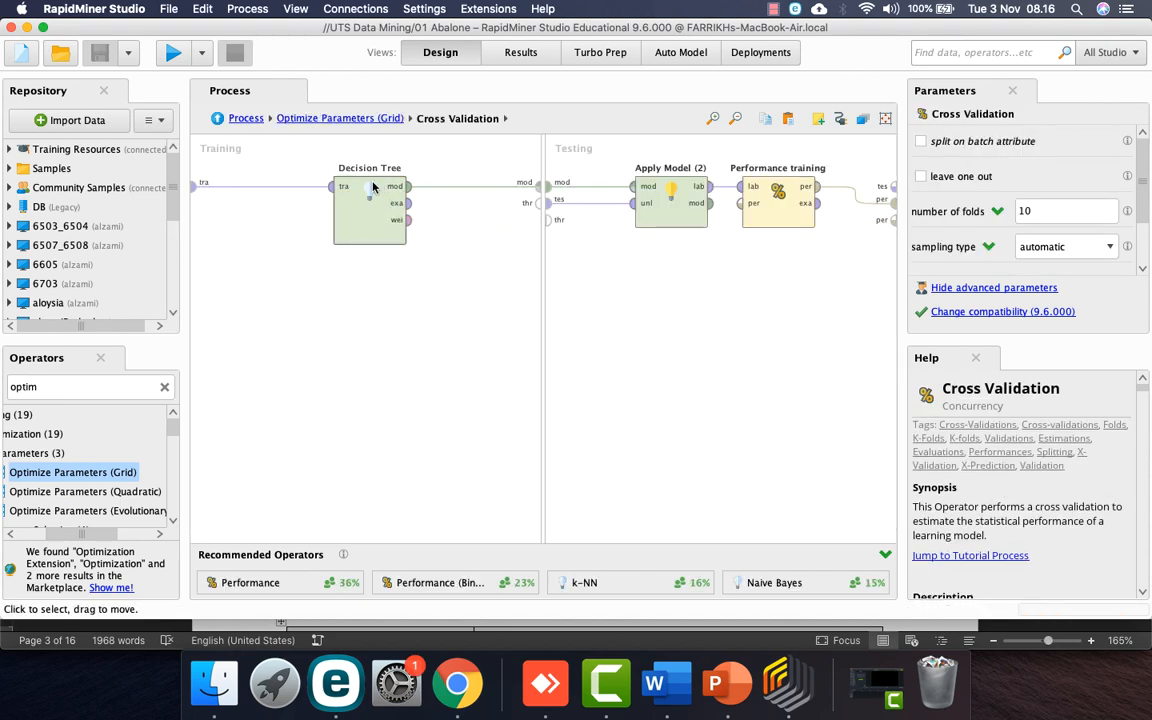
{"action": "left_click", "coordinate": [244, 118]}
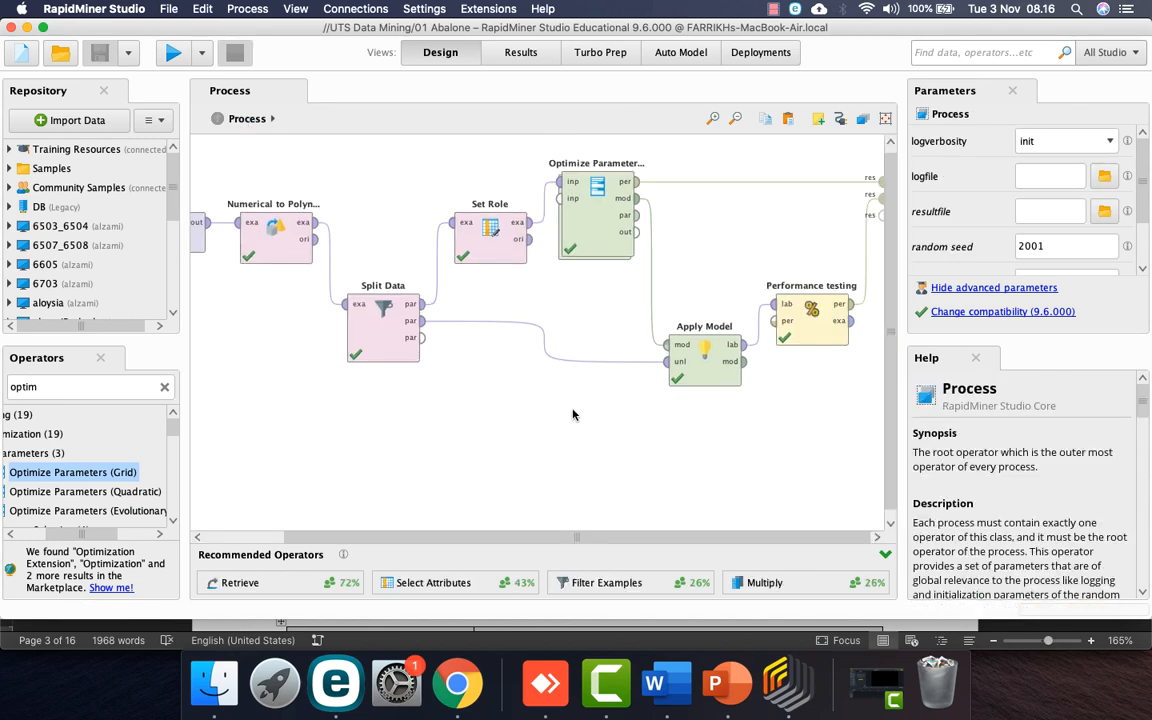
{"action": "scroll", "coordinate": [573, 415], "scroll_direction": "down", "scroll_amount": 1}
{"action": "scroll", "coordinate": [573, 415], "scroll_direction": "left", "scroll_amount": 3}
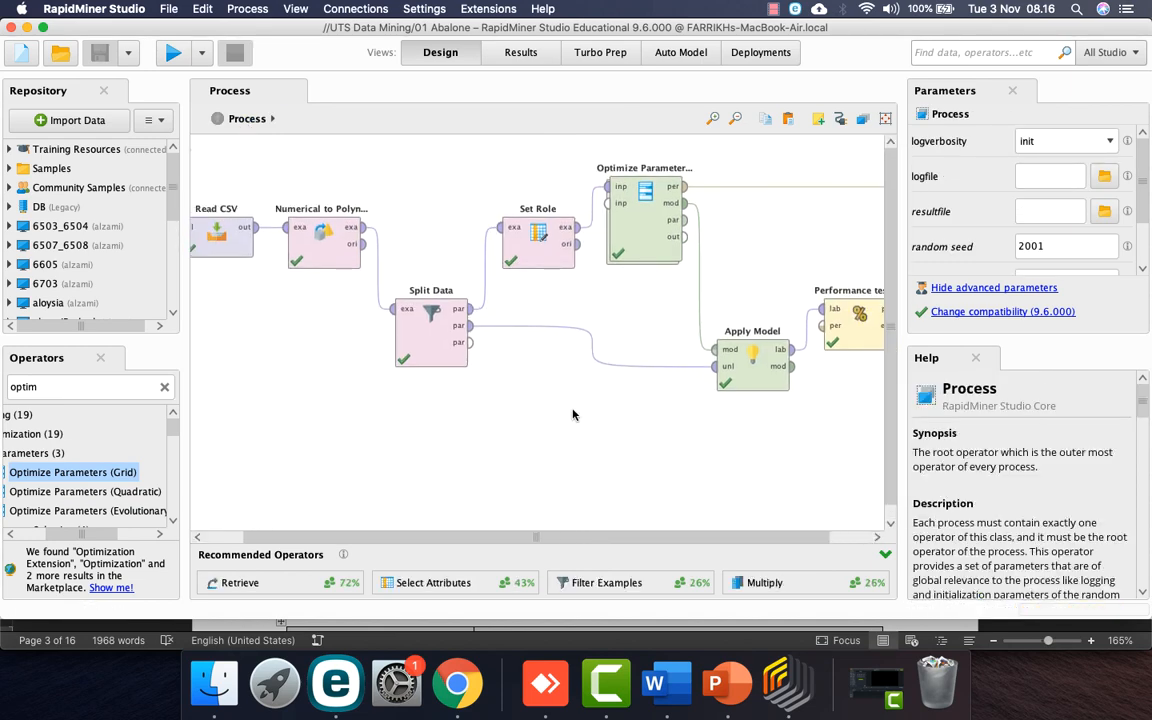
Step: Select Split Data, Set Role, Optimize Parameters (Grid), Apply Model and Performance testing together
{"action": "left_click", "coordinate": [425, 320]}
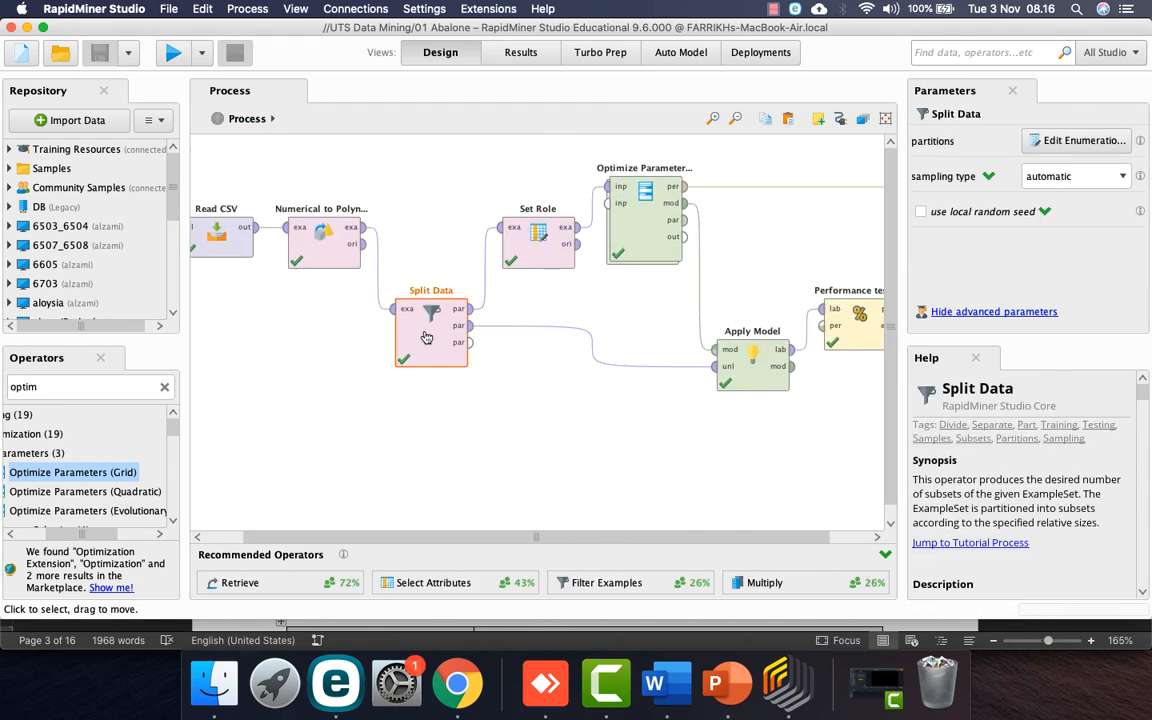
{"action": "left_click", "coordinate": [536, 258], "text": "shift"}
{"action": "left_click", "coordinate": [640, 225], "text": "shift"}
{"action": "left_click", "coordinate": [753, 385], "text": "shift"}
{"action": "scroll", "coordinate": [760, 380], "scroll_direction": "right", "scroll_amount": 2}
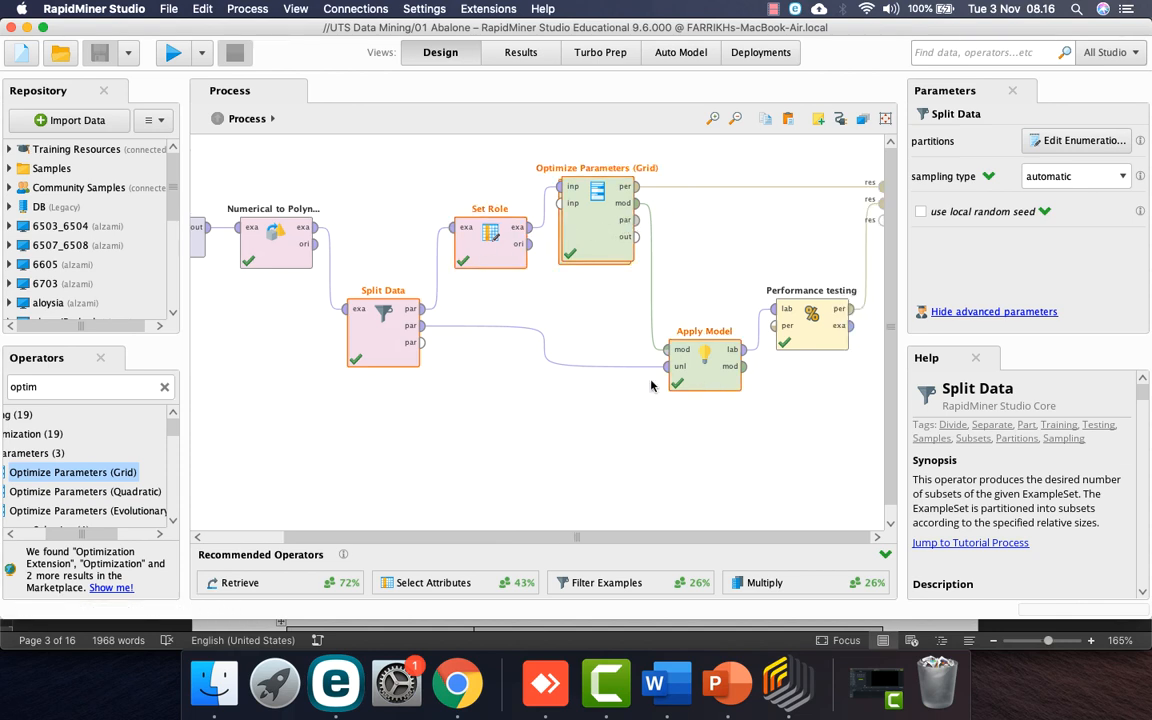
{"action": "left_click", "coordinate": [828, 337], "text": "shift"}
Step: Move the five selected operators into a new subprocess named 'Subprocess DT'
{"action": "right_click", "coordinate": [828, 337]}
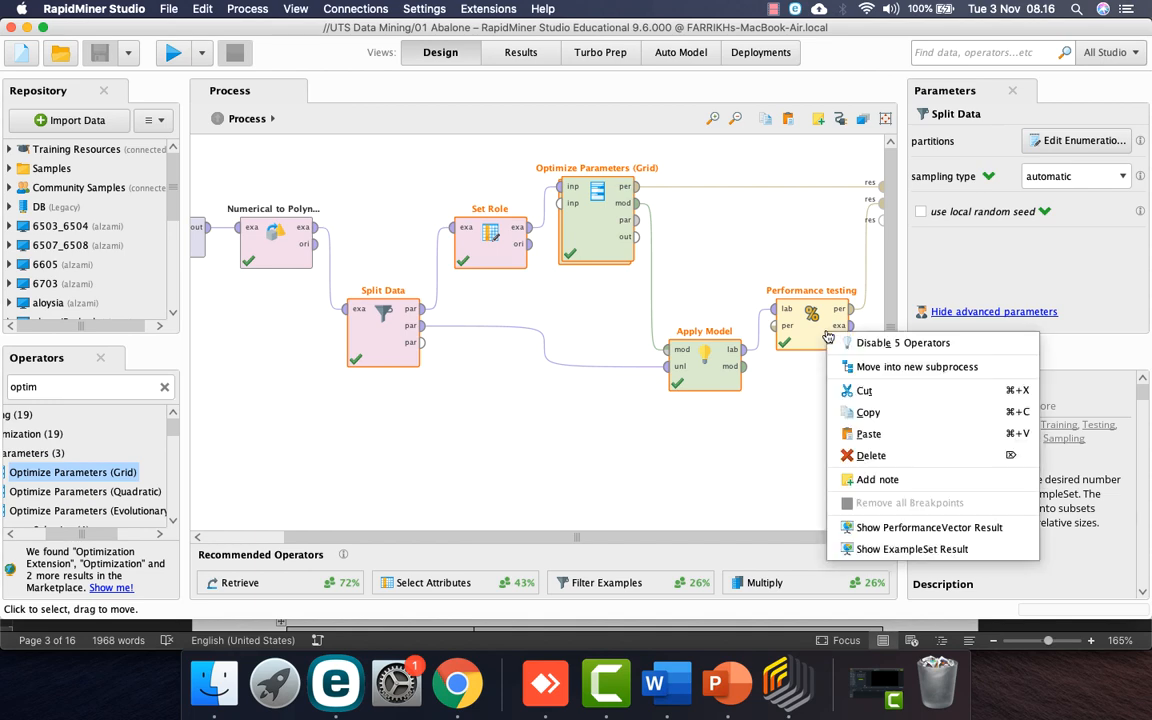
{"action": "left_click", "coordinate": [868, 370]}
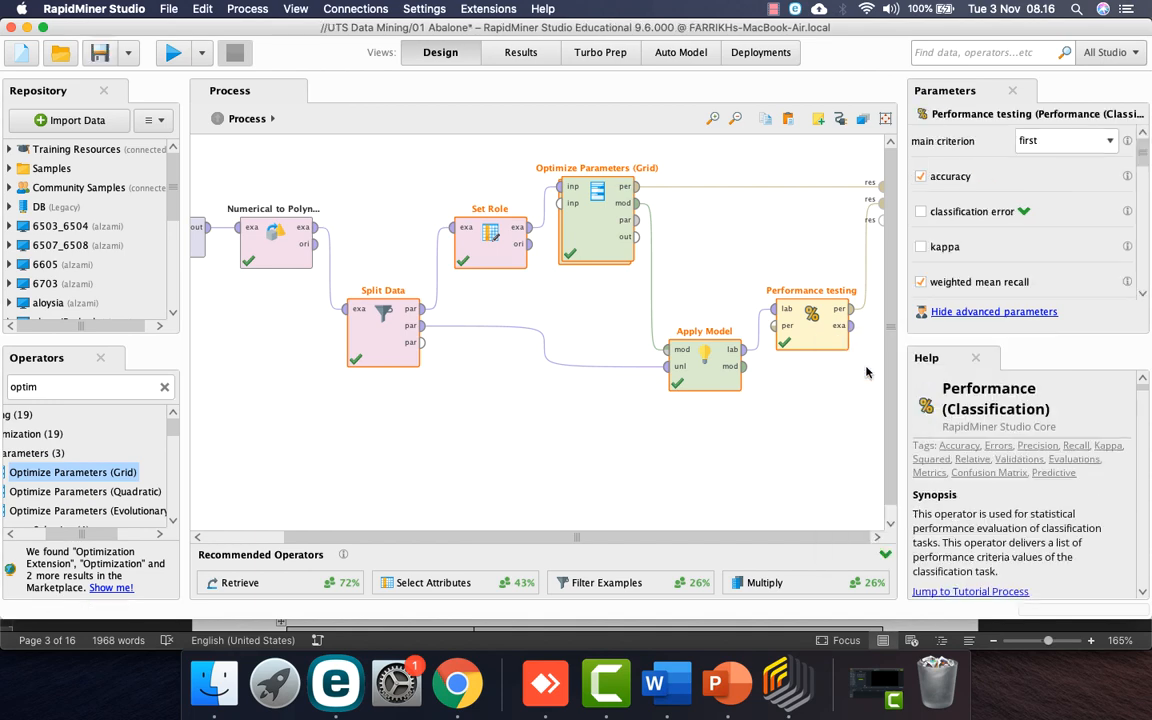
{"action": "left_click_drag", "start_coordinate": [593, 310], "coordinate": [539, 267]}
{"action": "right_click", "coordinate": [540, 245]}
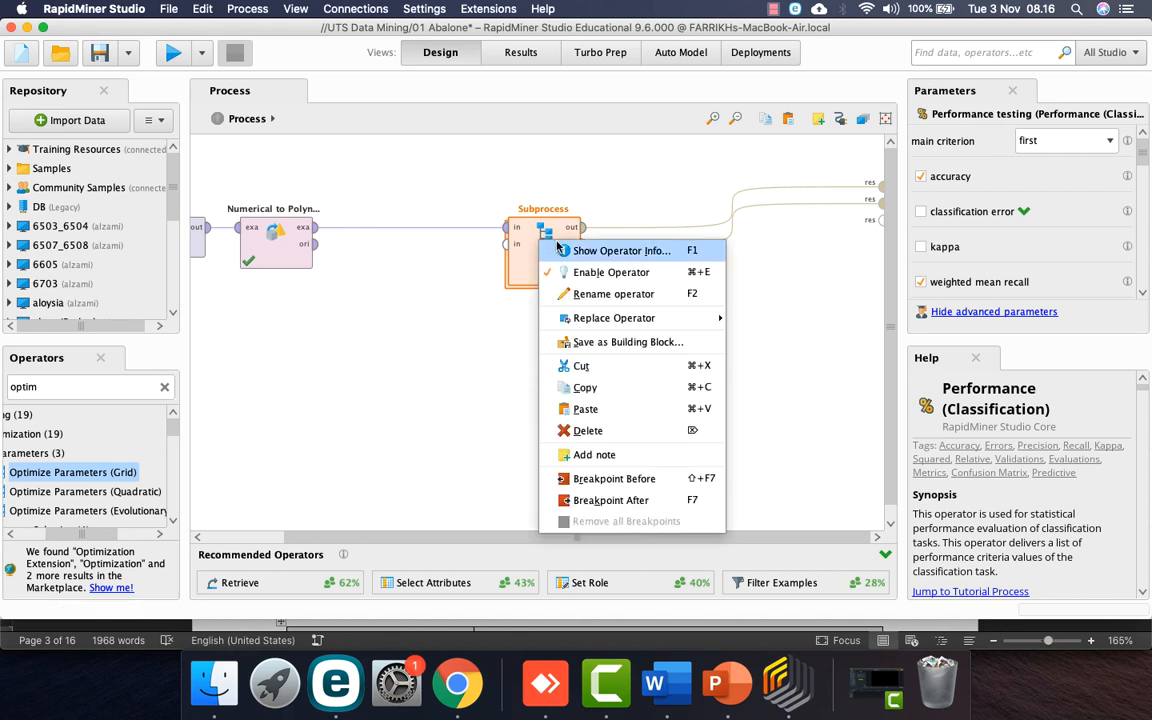
{"action": "left_click", "coordinate": [585, 294]}
{"action": "key", "text": "Right"}
{"action": "type", "text": "DT"}
{"action": "key", "text": "Return"}
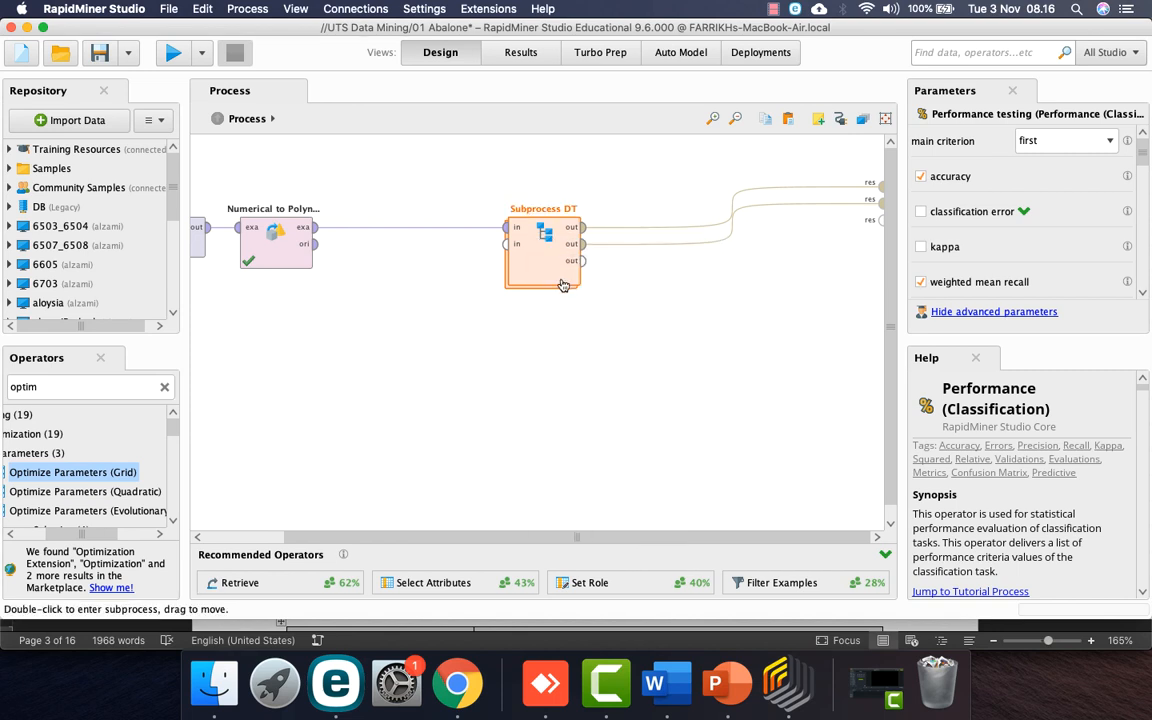
Step: Inside Subprocess DT, rename Performance testing to 'Performance testing DT'
{"action": "double_click", "coordinate": [560, 258]}
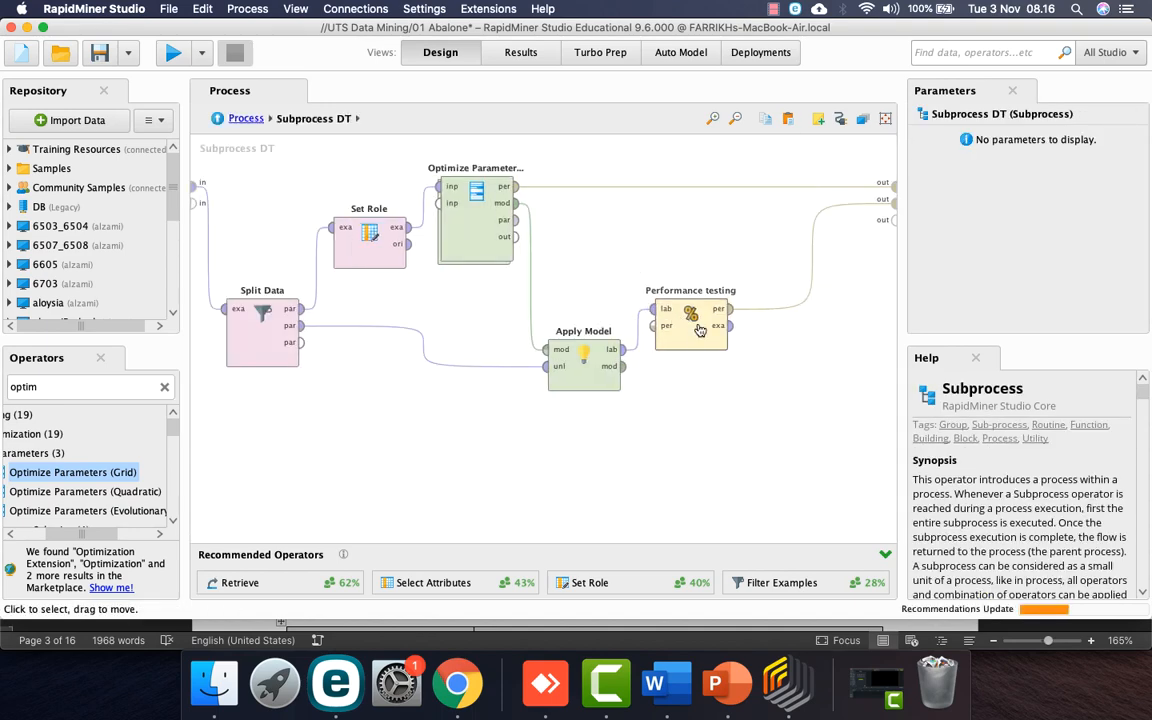
{"action": "left_click", "coordinate": [700, 331]}
{"action": "right_click", "coordinate": [700, 331]}
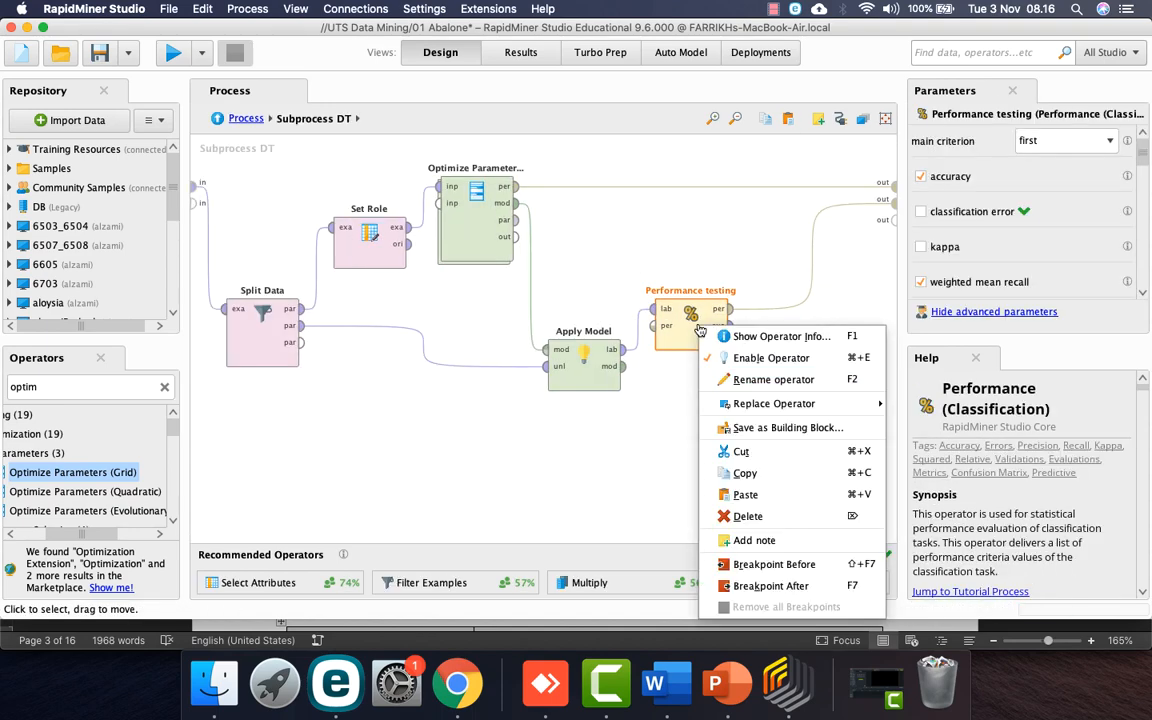
{"action": "left_click", "coordinate": [760, 379]}
{"action": "type", "text": "DT"}
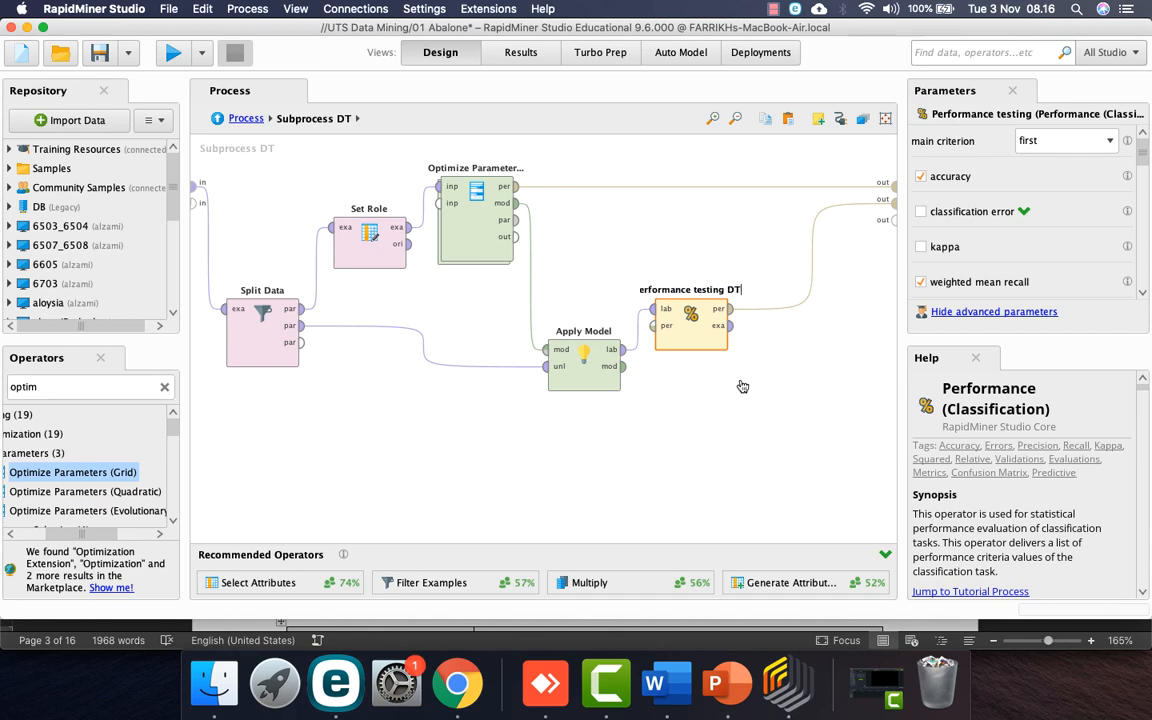
{"action": "key", "text": "Return"}
Step: Rename Performance training inside Cross Validation to 'Performance training DT'
{"action": "double_click", "coordinate": [471, 245]}
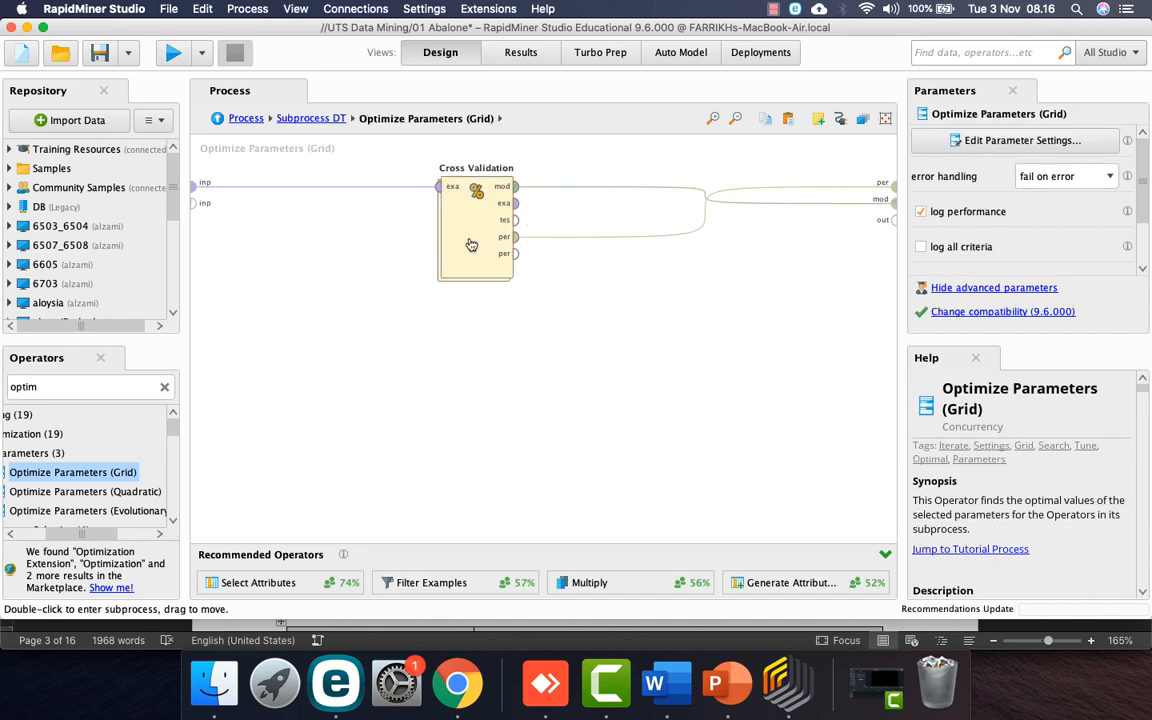
{"action": "double_click", "coordinate": [478, 239]}
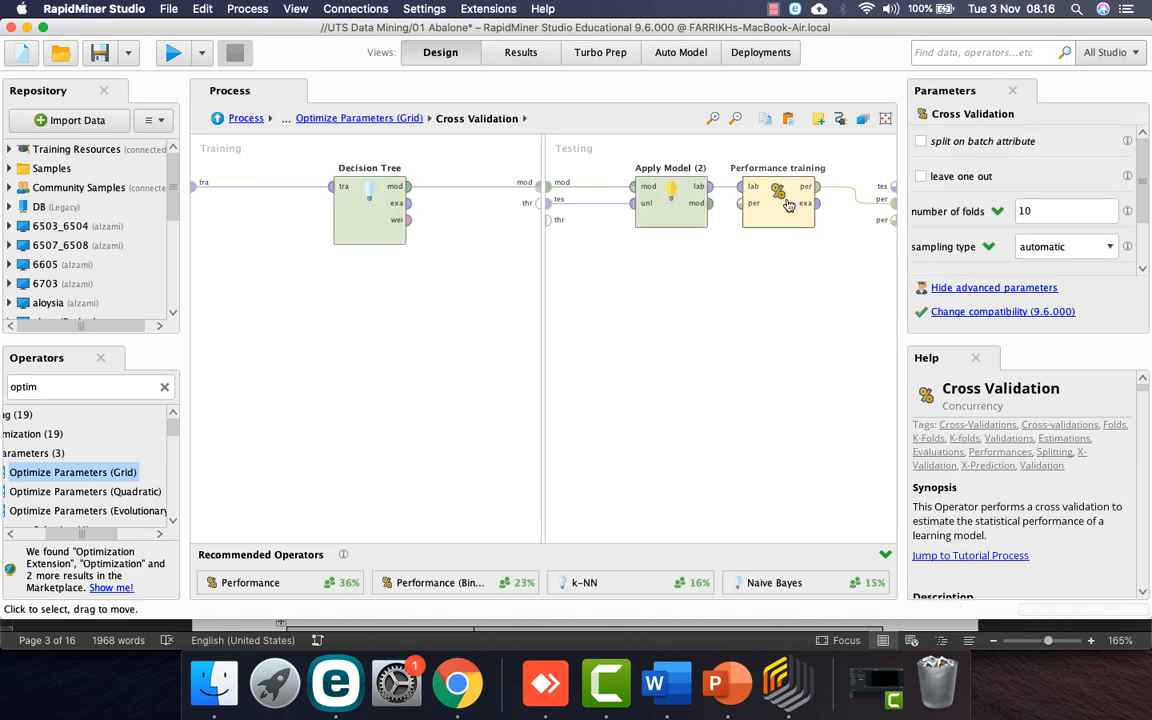
{"action": "left_click", "coordinate": [784, 205]}
{"action": "right_click", "coordinate": [786, 205]}
{"action": "left_click", "coordinate": [828, 256]}
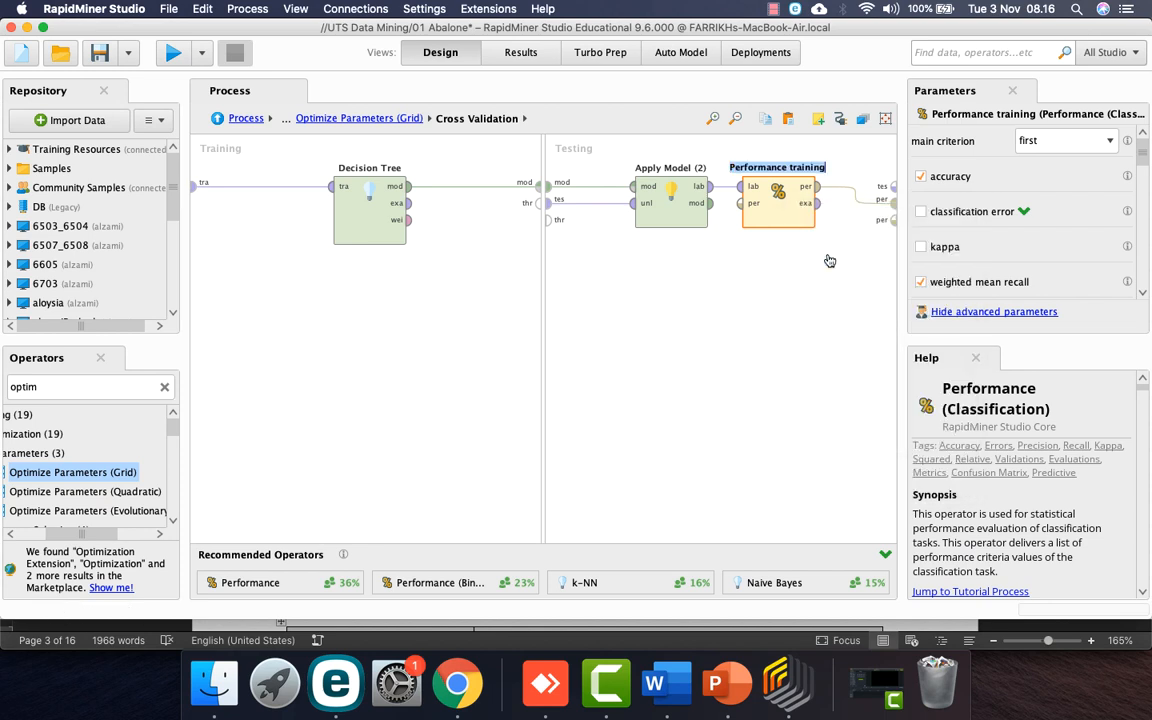
{"action": "type", "text": "DT"}
{"action": "key", "text": "Return"}
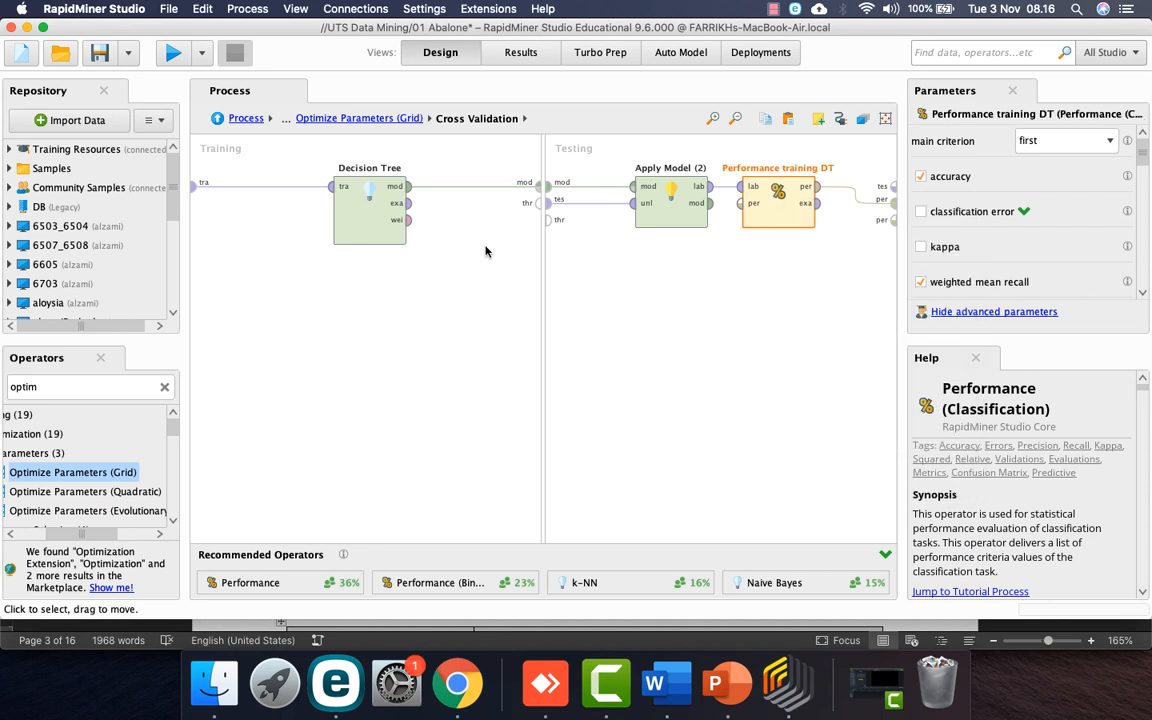
{"action": "left_click", "coordinate": [245, 118]}
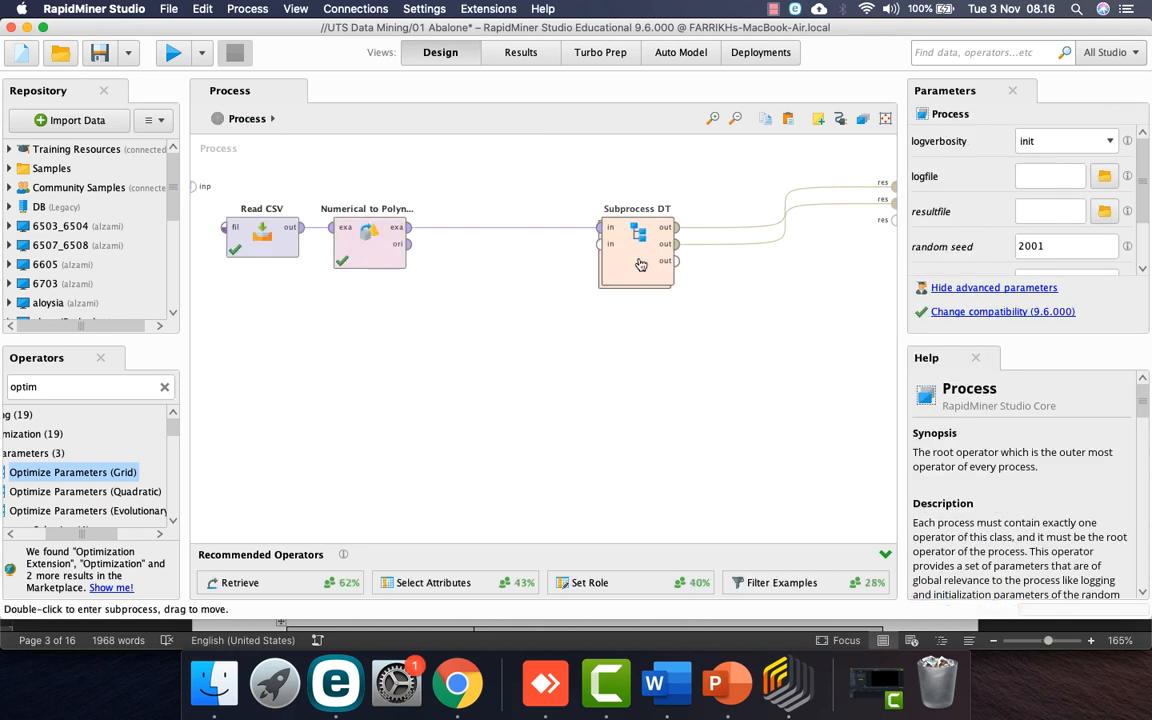
Step: Copy Subprocess DT, paste the copy below it, and rename it 'Subprocess NB'
{"action": "left_click", "coordinate": [558, 264]}
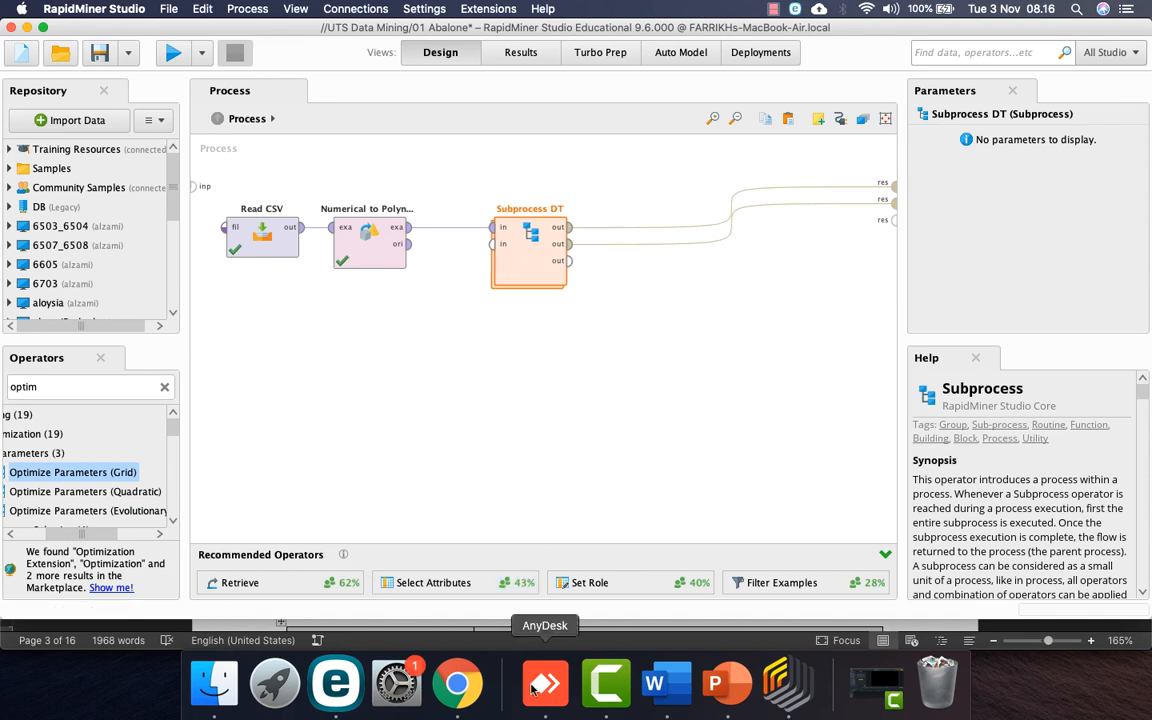
{"action": "right_click", "coordinate": [537, 265]}
{"action": "left_click", "coordinate": [606, 410]}
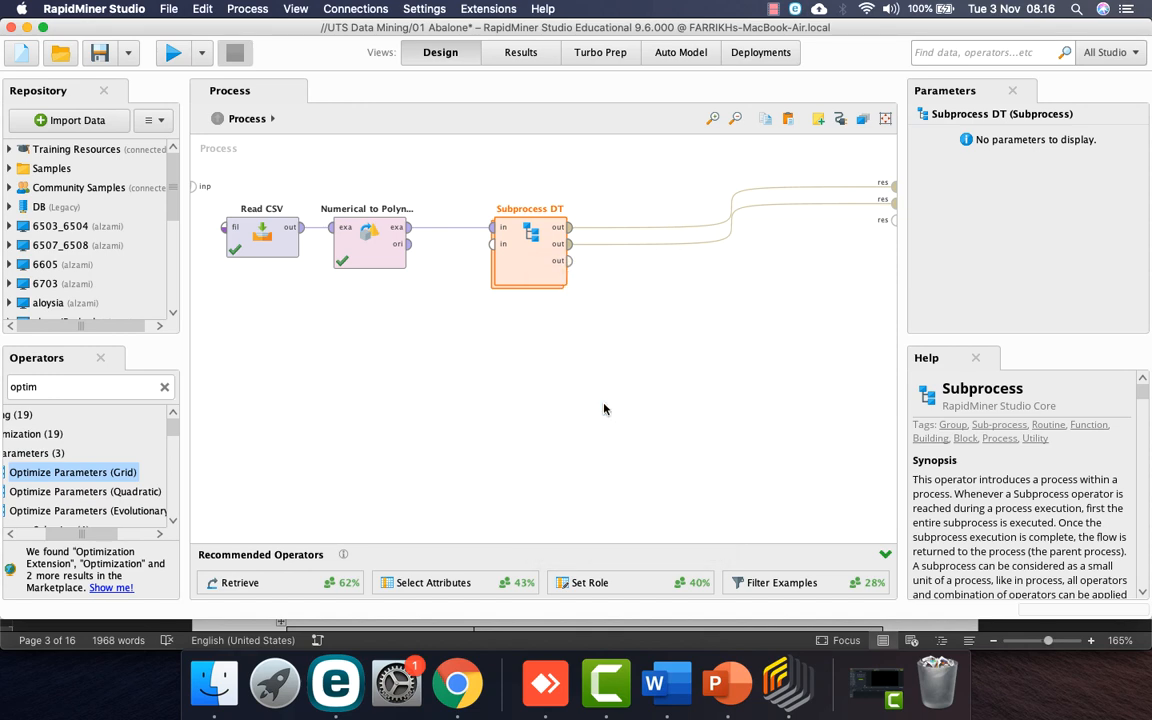
{"action": "right_click", "coordinate": [547, 330]}
{"action": "left_click", "coordinate": [599, 453]}
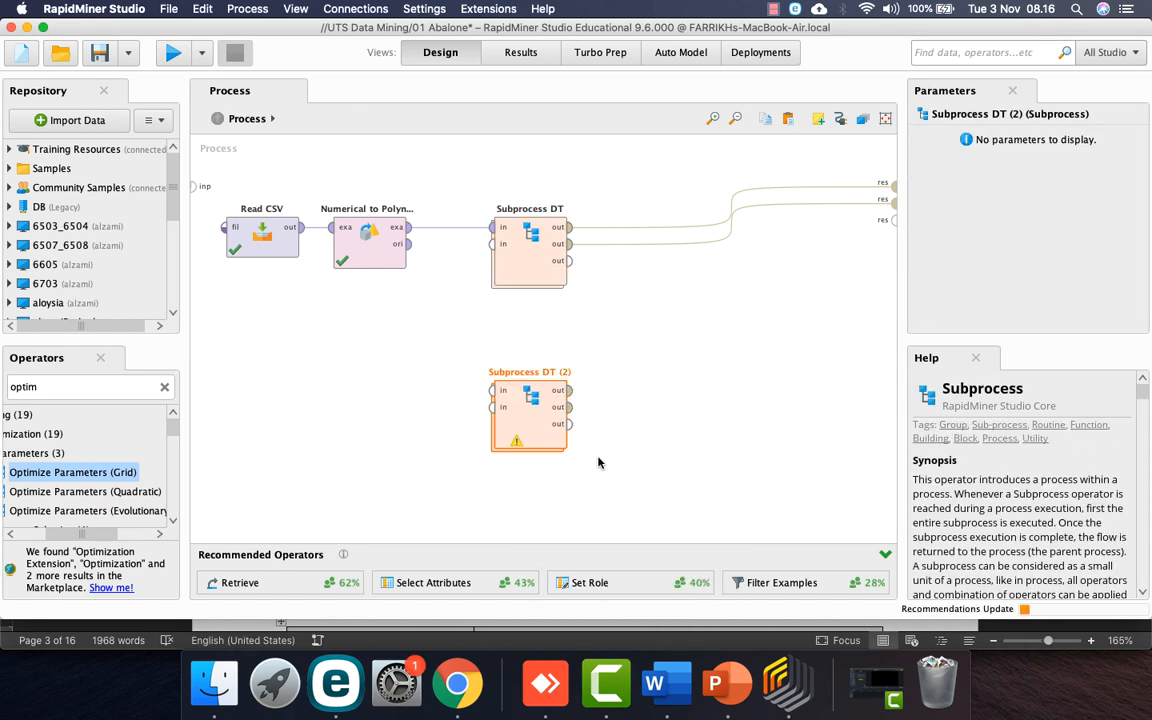
{"action": "right_click", "coordinate": [528, 395]}
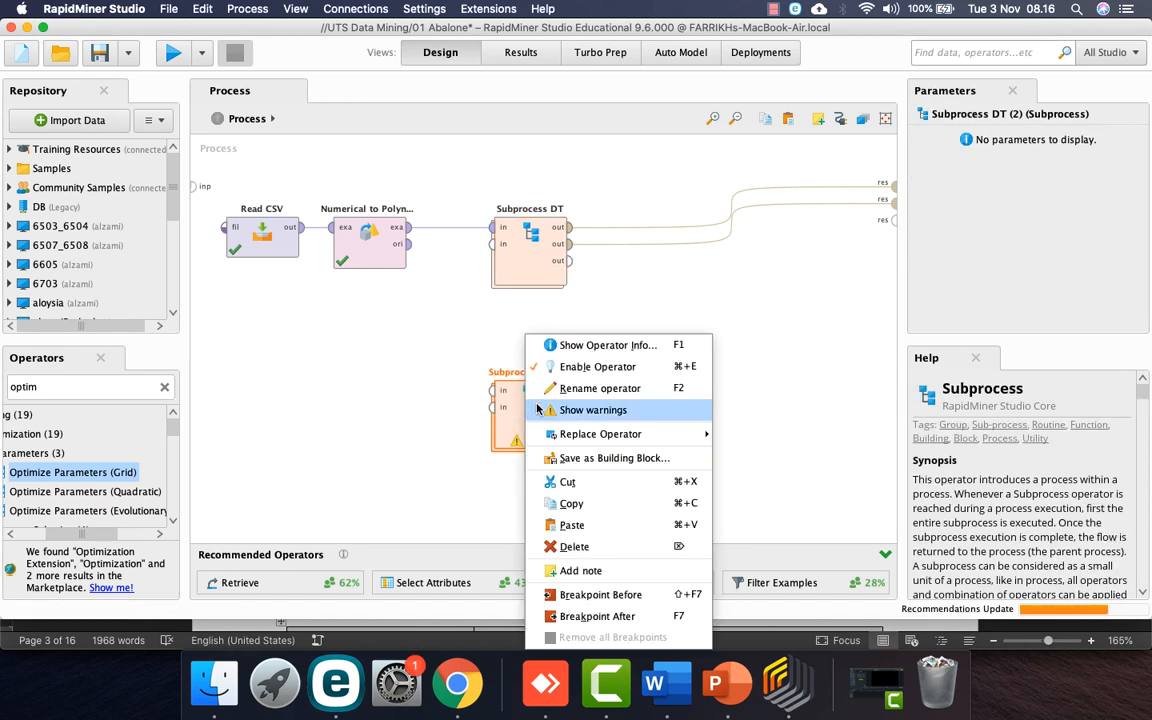
{"action": "left_click", "coordinate": [562, 395]}
{"action": "key", "text": "Right"}
{"action": "key", "text": "BackSpace"}
{"action": "key", "text": "BackSpace"}
{"action": "key", "text": "BackSpace"}
{"action": "key", "text": "BackSpace"}
{"action": "key", "text": "BackSpace"}
{"action": "key", "text": "BackSpace"}
{"action": "type", "text": "NB"}
{"action": "key", "text": "Return"}
Step: Wire both Subprocess NB outputs to the process result ports and nudge it upward
{"action": "left_click_drag", "start_coordinate": [568, 390], "coordinate": [893, 216]}
{"action": "left_click", "coordinate": [568, 407]}
{"action": "left_click", "coordinate": [893, 233]}
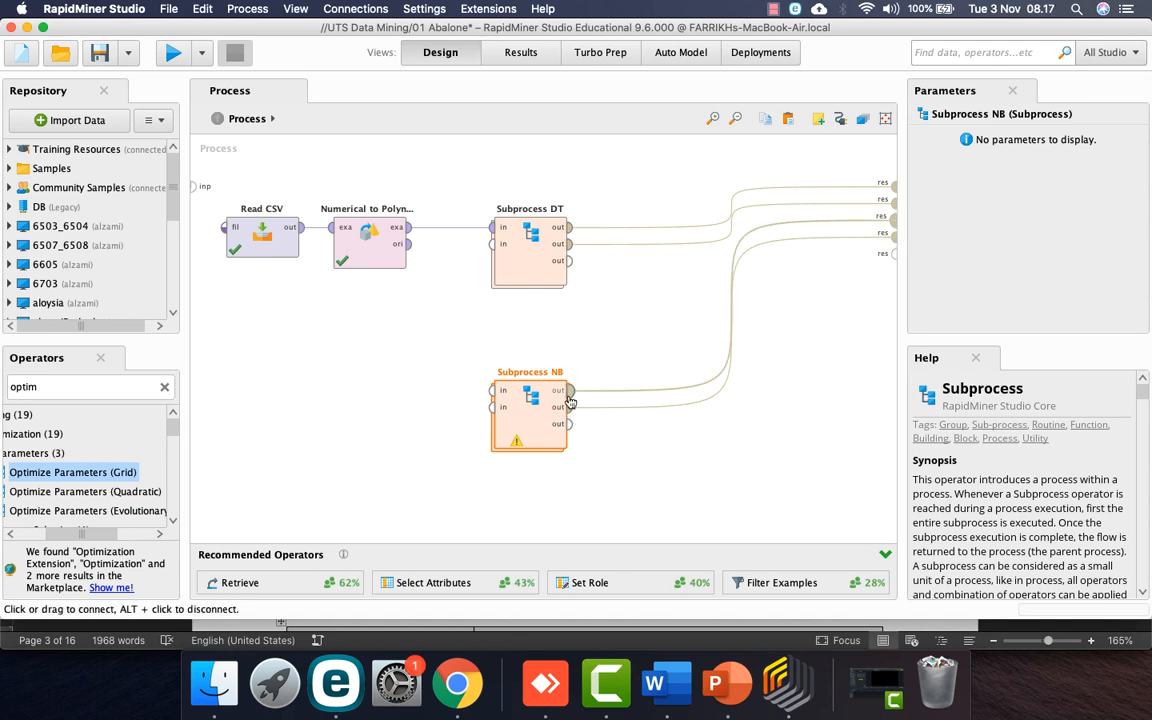
{"action": "left_click_drag", "start_coordinate": [533, 383], "coordinate": [533, 342]}
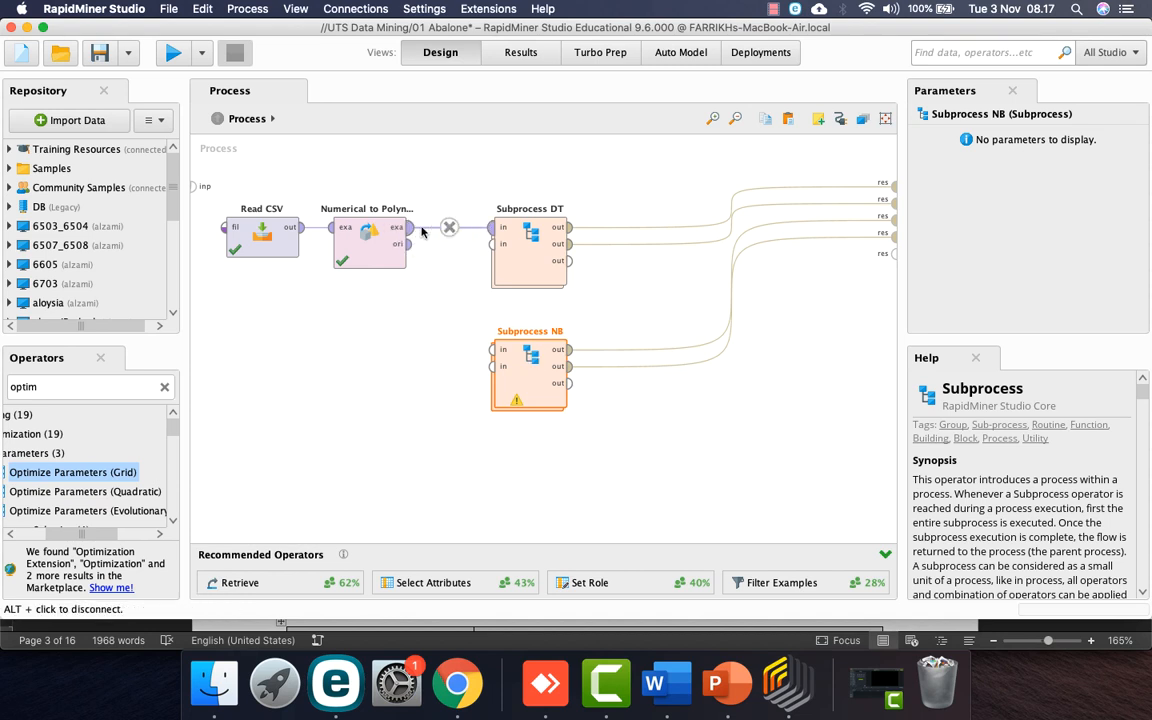
Step: Add a Multiply operator beside Numerical to Polynominal, replacing its direct link to Subprocess DT
{"action": "double_click", "coordinate": [111, 389]}
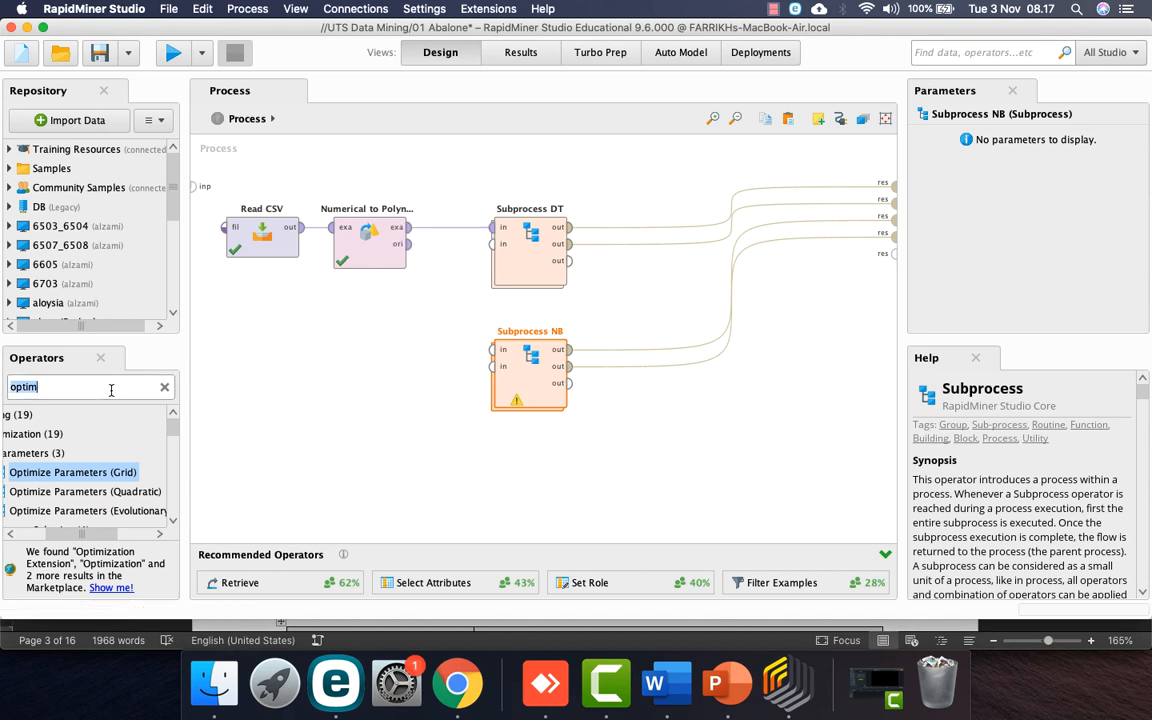
{"action": "type", "text": "multiply"}
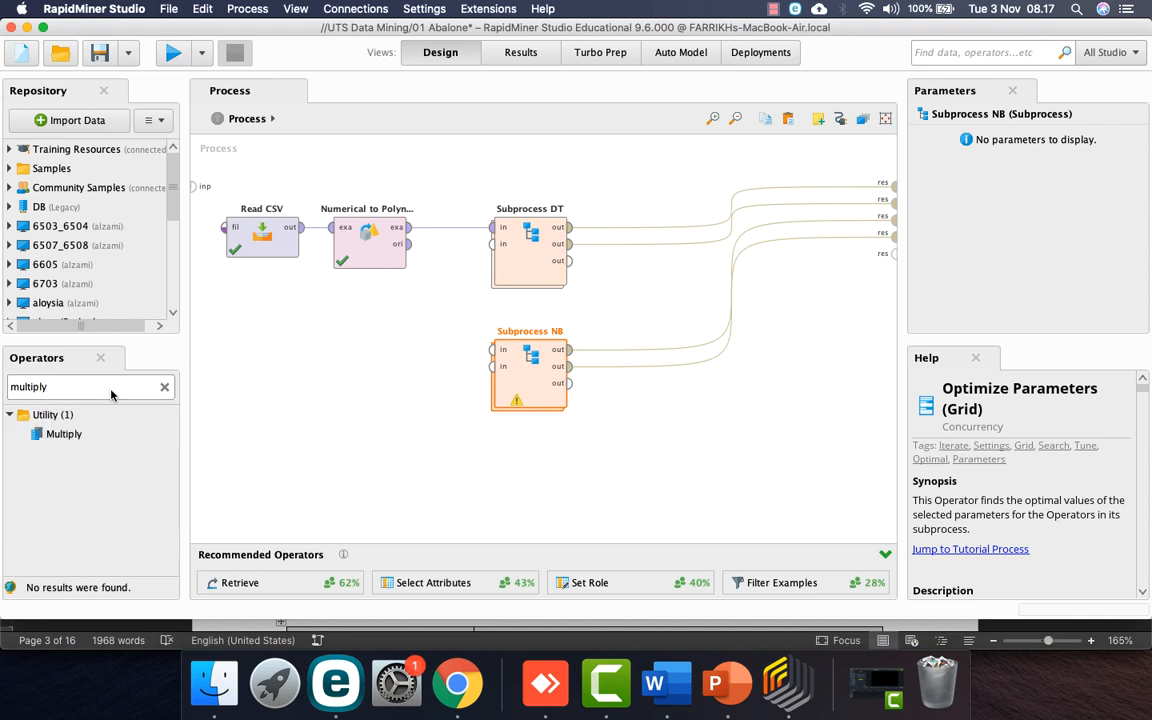
{"action": "left_click_drag", "start_coordinate": [63, 434], "coordinate": [437, 344]}
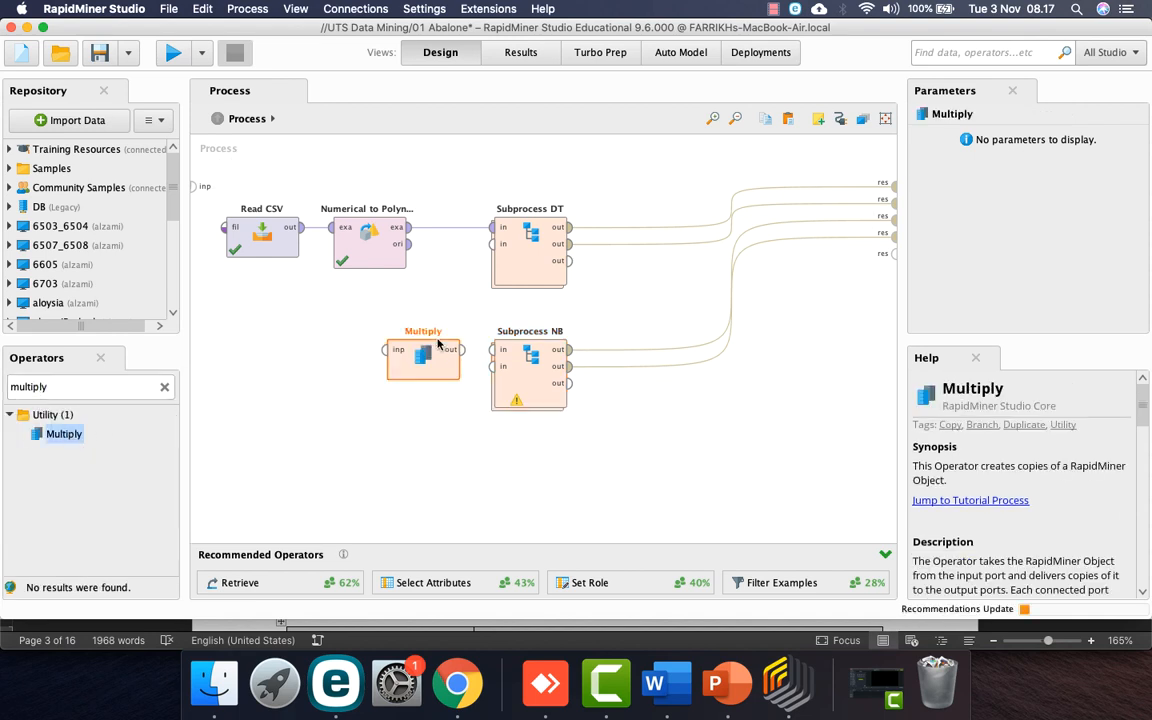
{"action": "left_click", "coordinate": [450, 227], "text": "alt"}
{"action": "left_click_drag", "start_coordinate": [363, 247], "coordinate": [305, 368]}
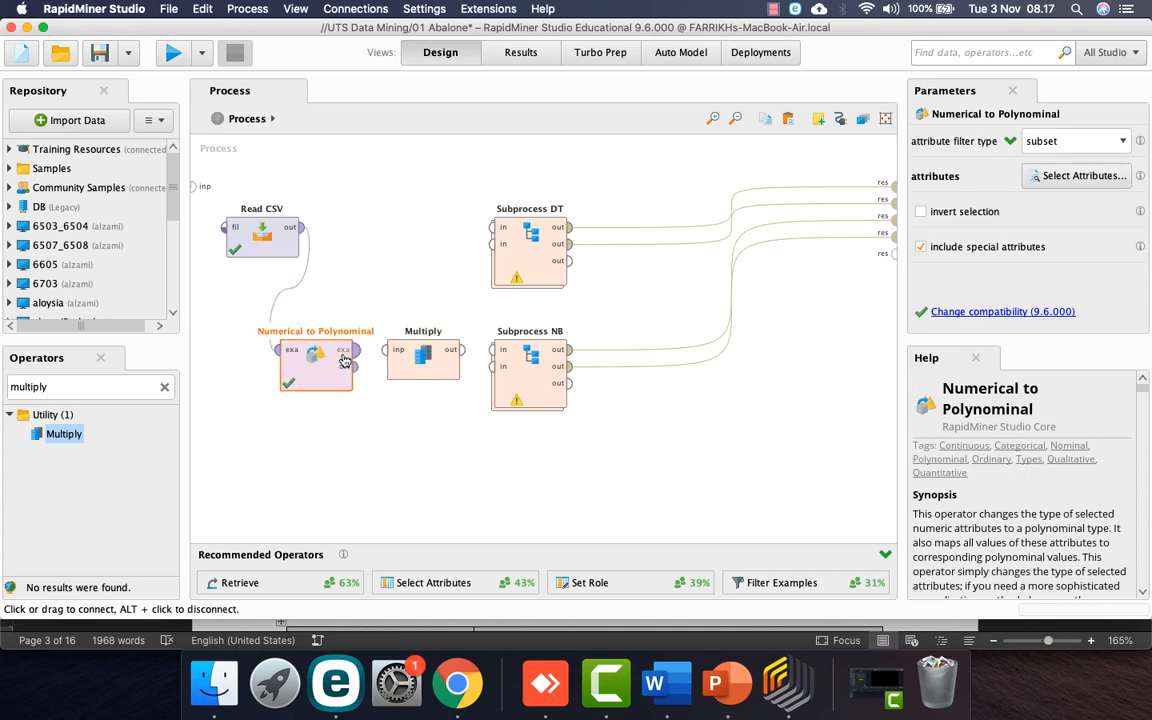
{"action": "mouse_move", "coordinate": [422, 375]}
{"action": "left_mouse_down"}
{"action": "mouse_move", "coordinate": [422, 334]}
{"action": "mouse_move", "coordinate": [489, 227]}
{"action": "left_mouse_up"}
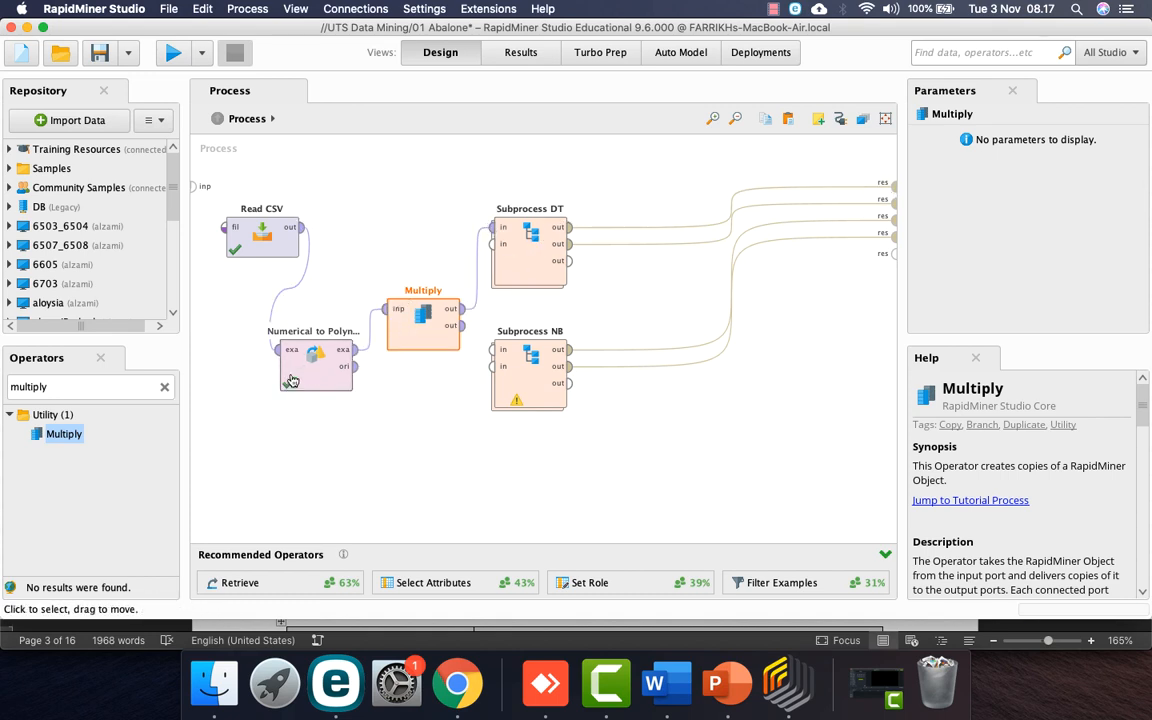
{"action": "left_click", "coordinate": [462, 325]}
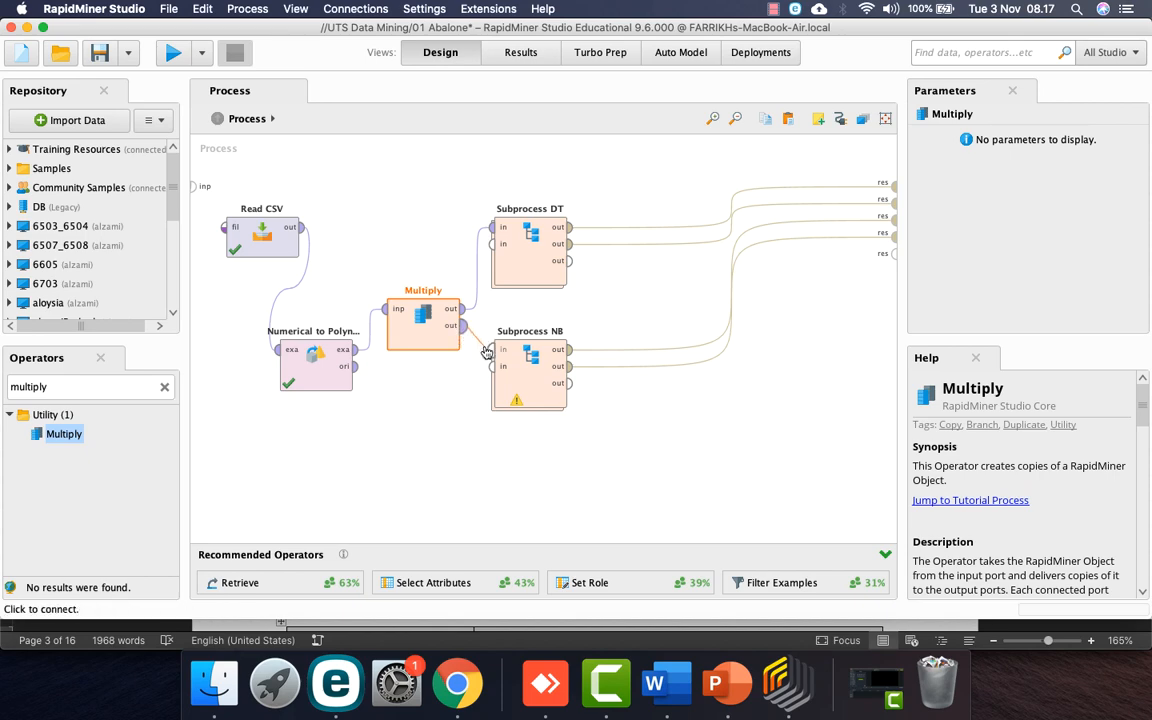
Step: Connect Multiply's second output to Subprocess NB and open its inner Cross Validation (2)
{"action": "left_click", "coordinate": [490, 350]}
{"action": "double_click", "coordinate": [527, 365]}
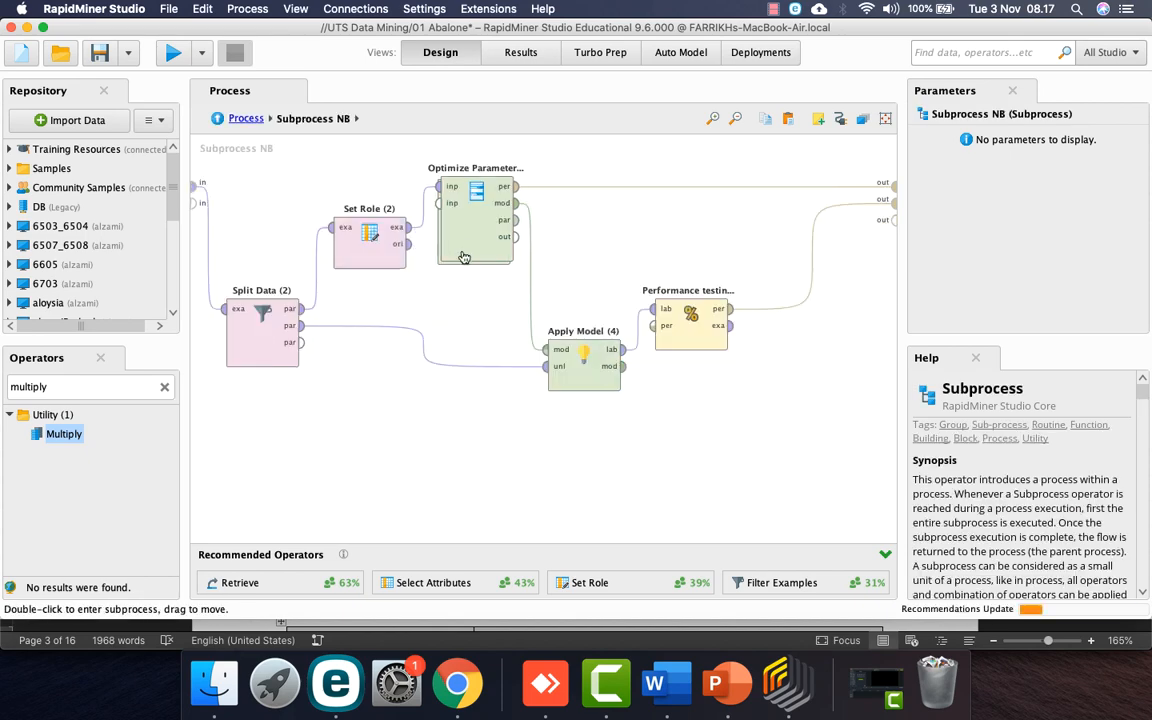
{"action": "left_click", "coordinate": [473, 247]}
{"action": "double_click", "coordinate": [473, 247]}
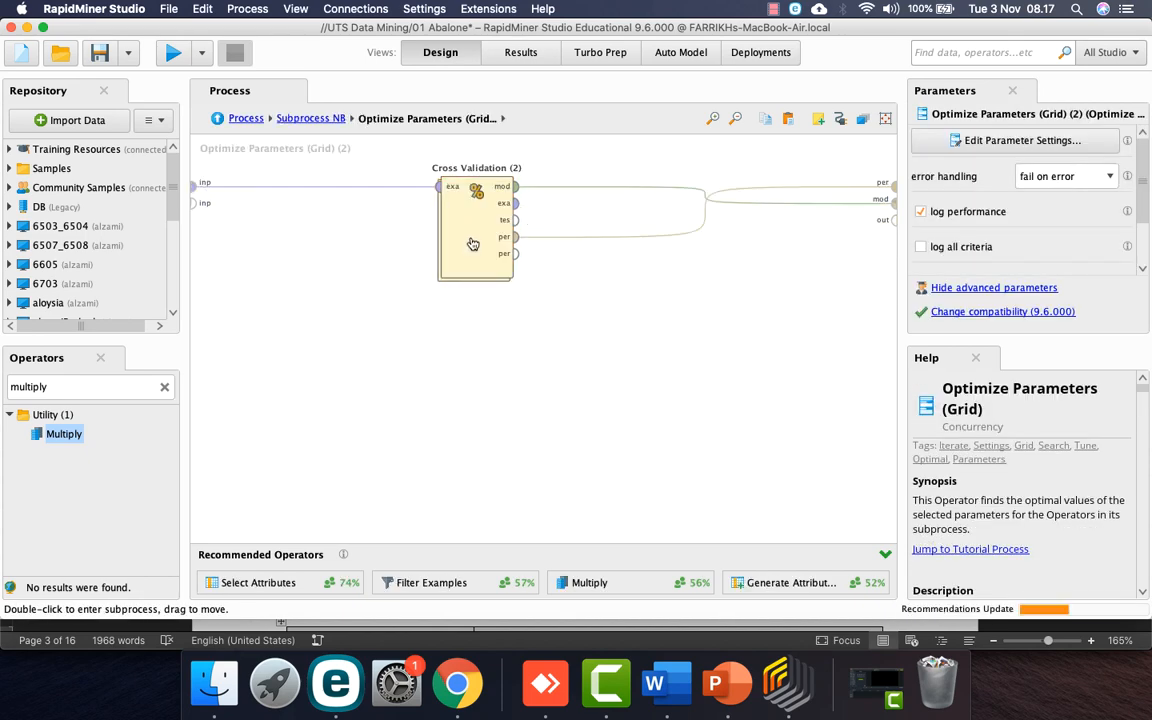
{"action": "left_click", "coordinate": [474, 228]}
{"action": "double_click", "coordinate": [474, 228]}
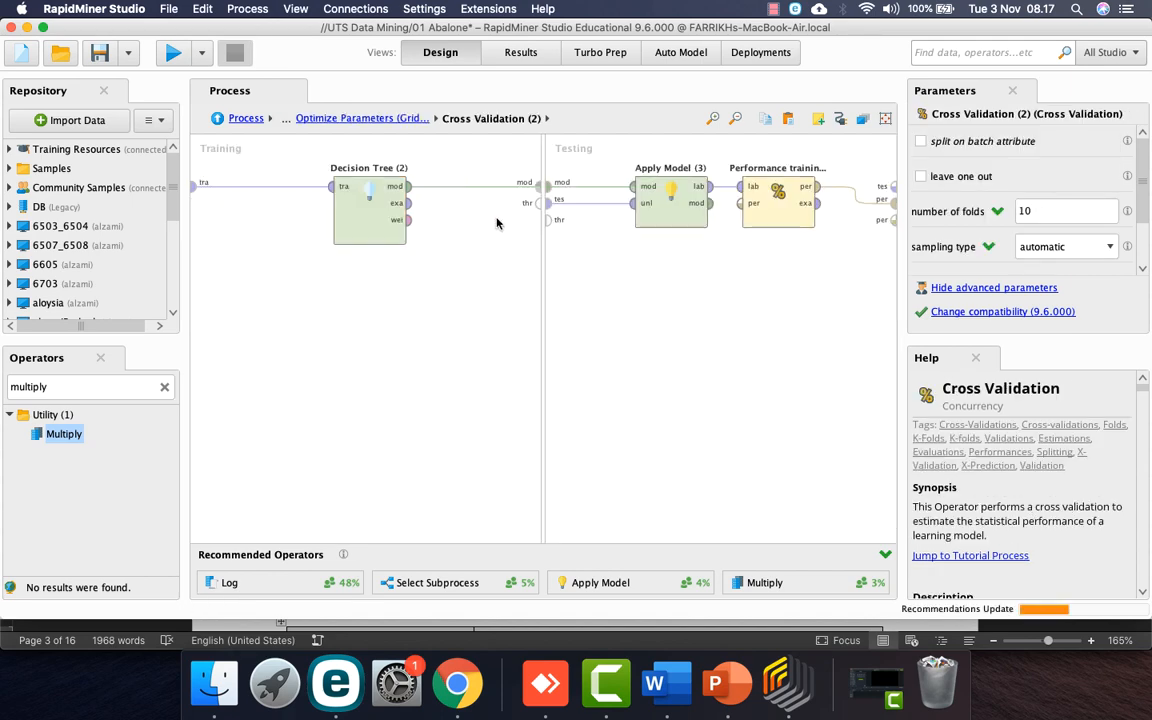
Step: Add Naive Bayes to the training side, wiring training data in and its model to testing
{"action": "left_click", "coordinate": [378, 226]}
{"action": "double_click", "coordinate": [107, 387]}
{"action": "type", "text": "naive"}
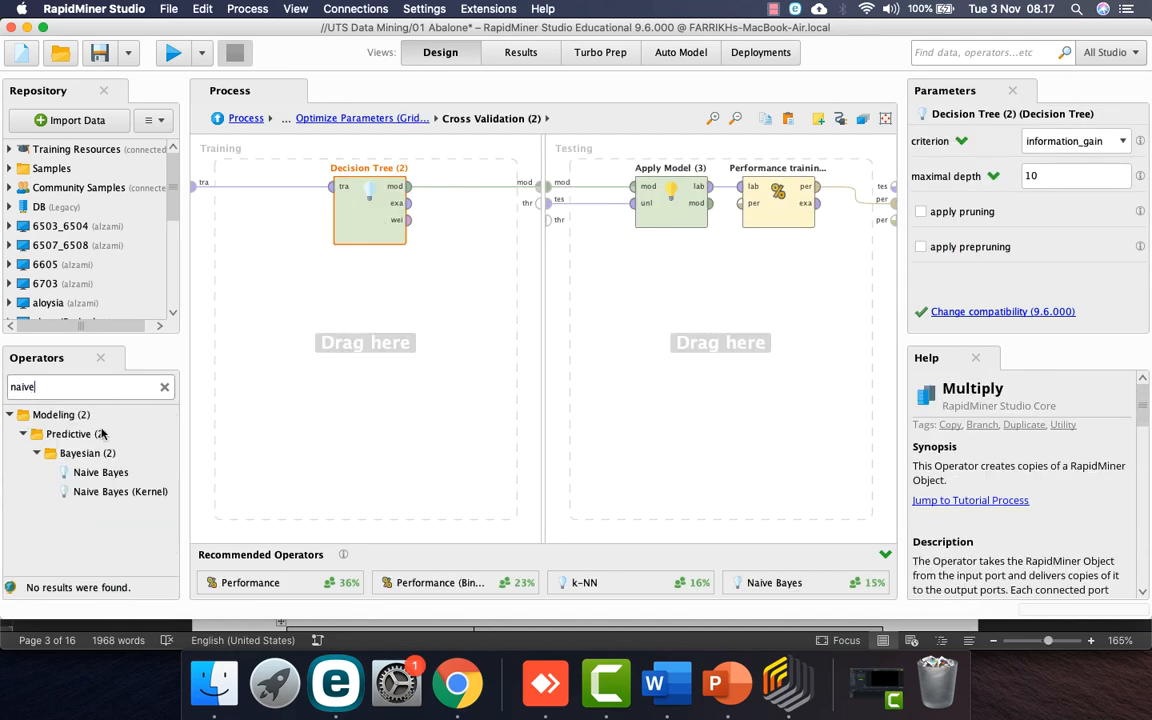
{"action": "left_click_drag", "start_coordinate": [100, 472], "coordinate": [366, 300]}
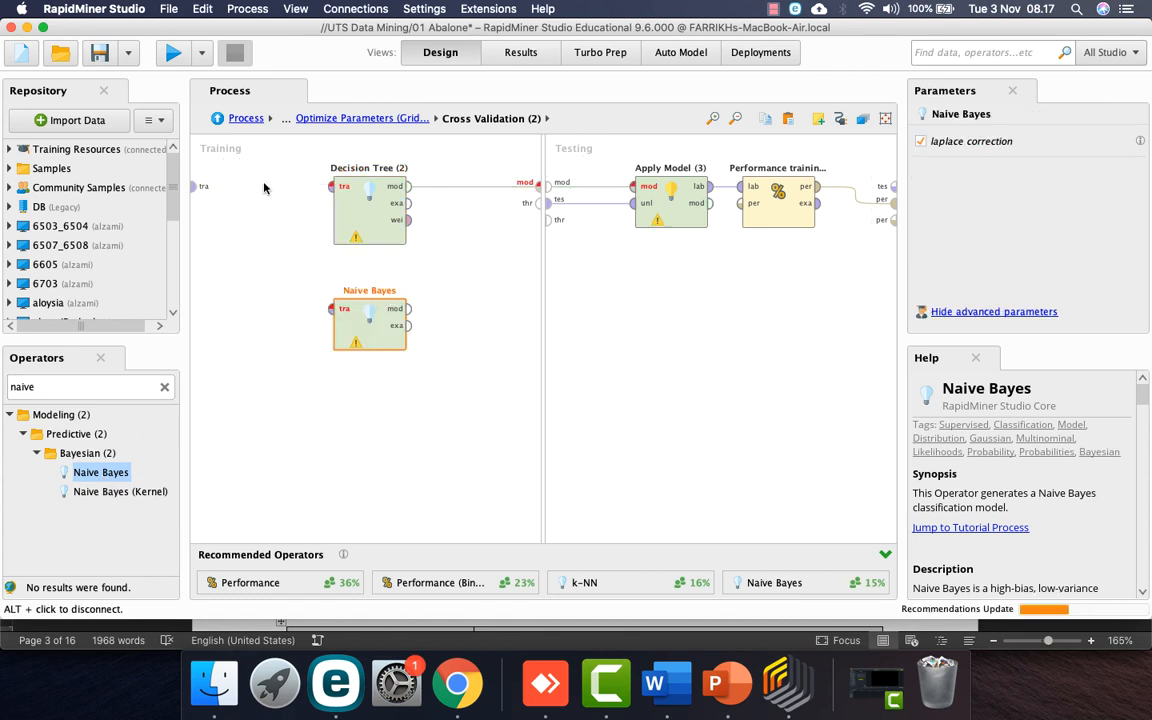
{"action": "left_click", "coordinate": [196, 186]}
{"action": "left_click", "coordinate": [331, 308]}
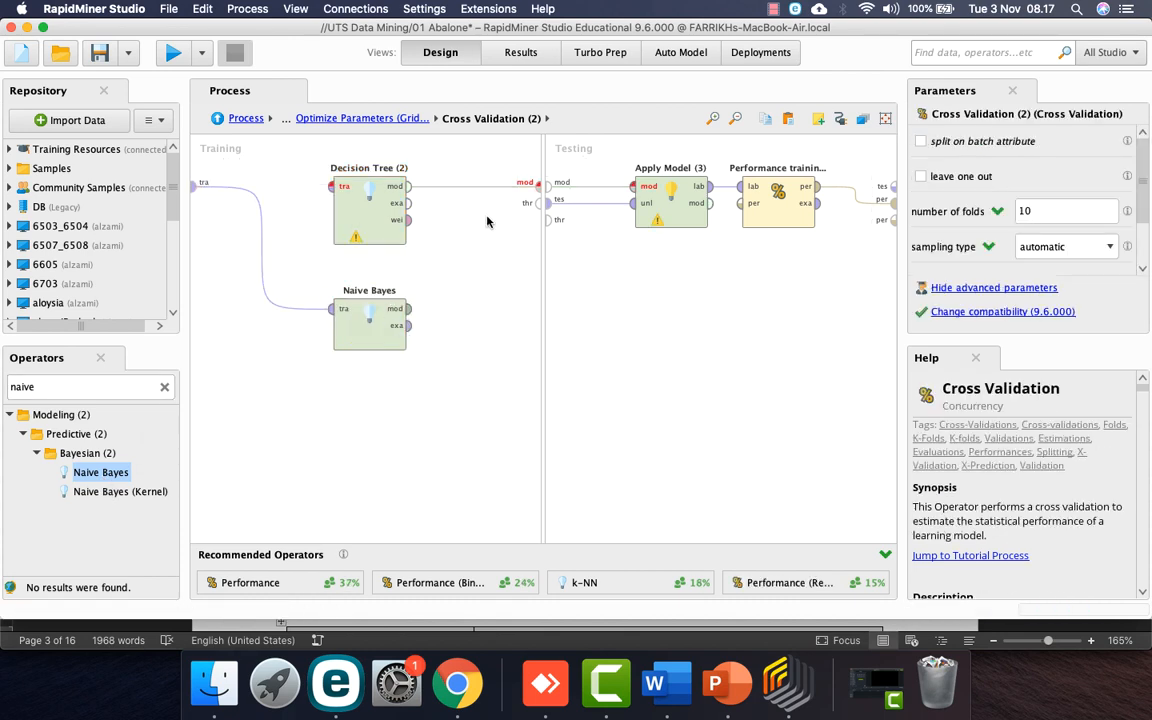
{"action": "left_click", "coordinate": [470, 186]}
{"action": "left_click", "coordinate": [408, 308]}
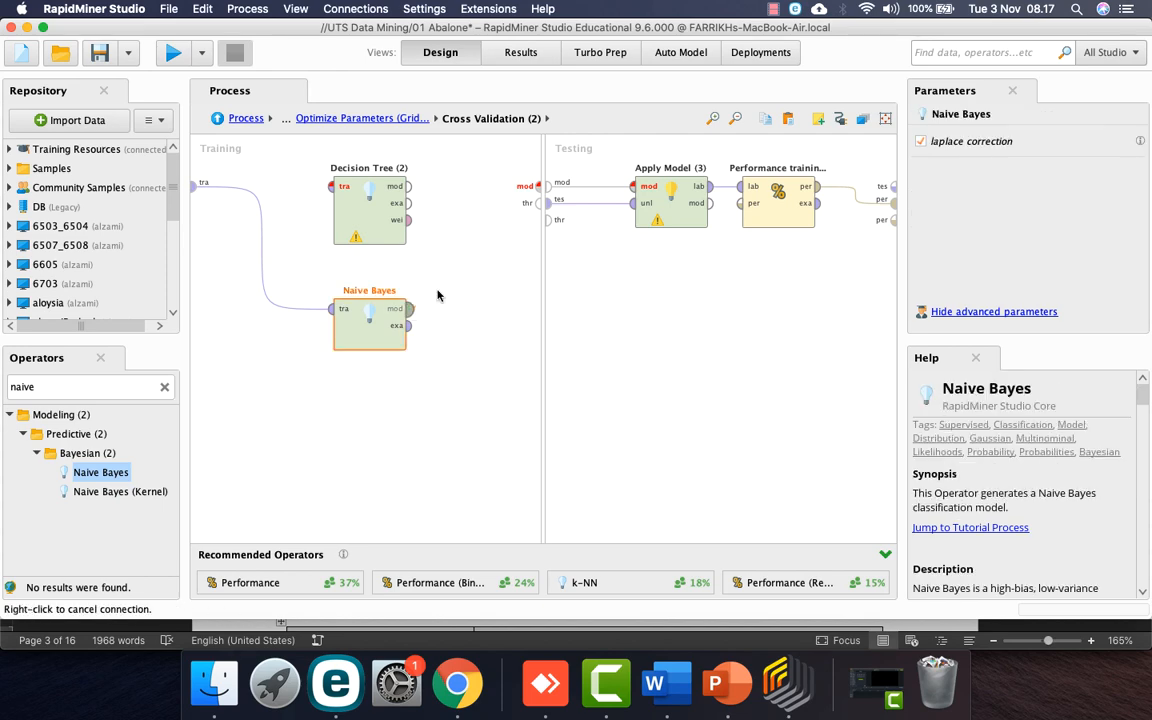
{"action": "left_click", "coordinate": [540, 186]}
Step: Delete the Decision Tree (2) learner and move Naive Bayes into its former spot
{"action": "left_click", "coordinate": [367, 215]}
{"action": "key", "text": "Delete"}
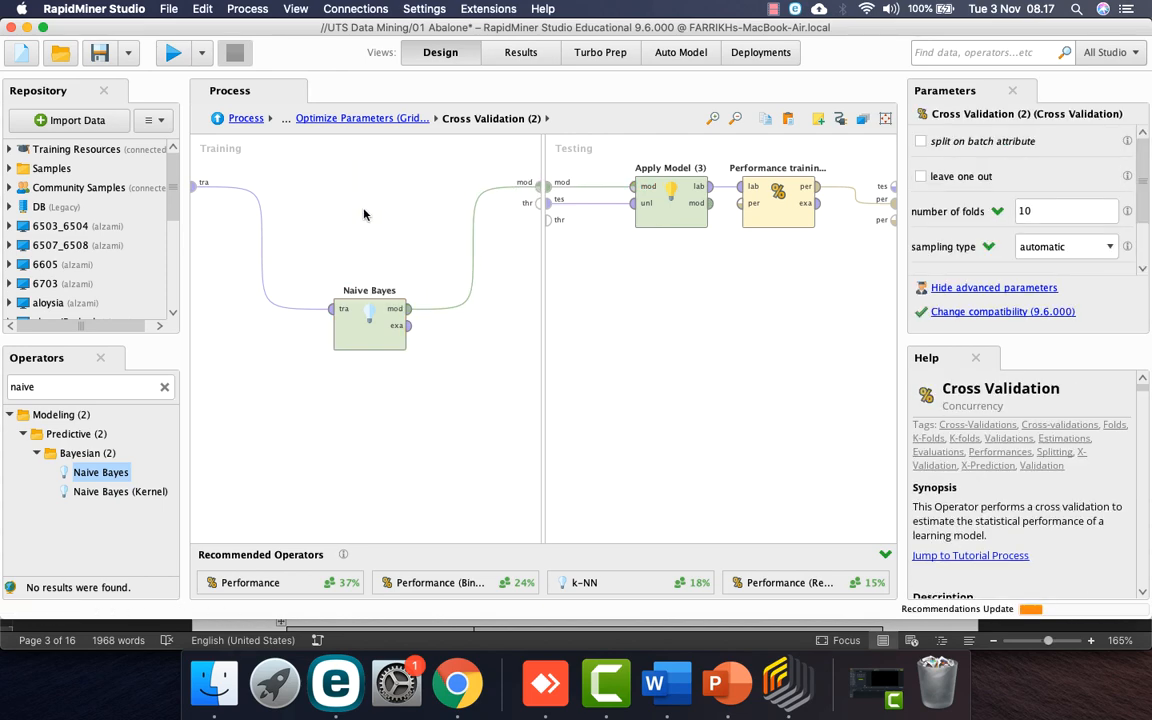
{"action": "left_click_drag", "start_coordinate": [373, 333], "coordinate": [373, 211]}
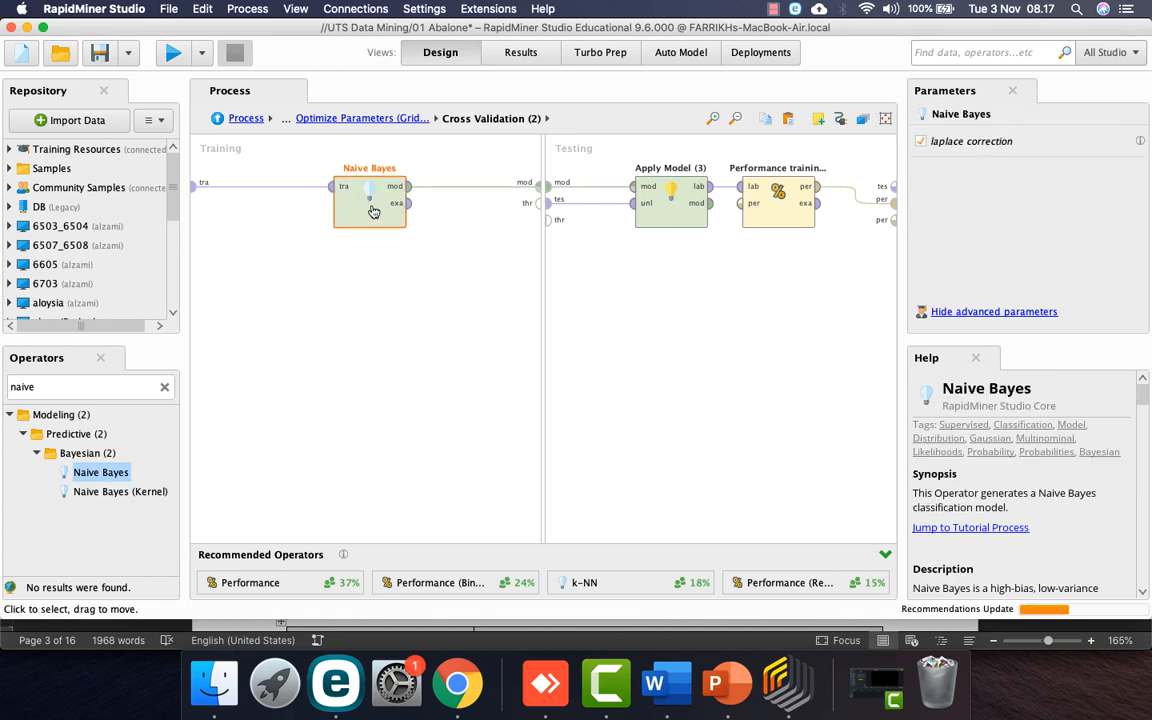
{"action": "left_click", "coordinate": [375, 119]}
Step: Add number_of_folds to the NB parameter grid with a maximum of 10 and 3 steps
{"action": "left_click", "coordinate": [287, 118]}
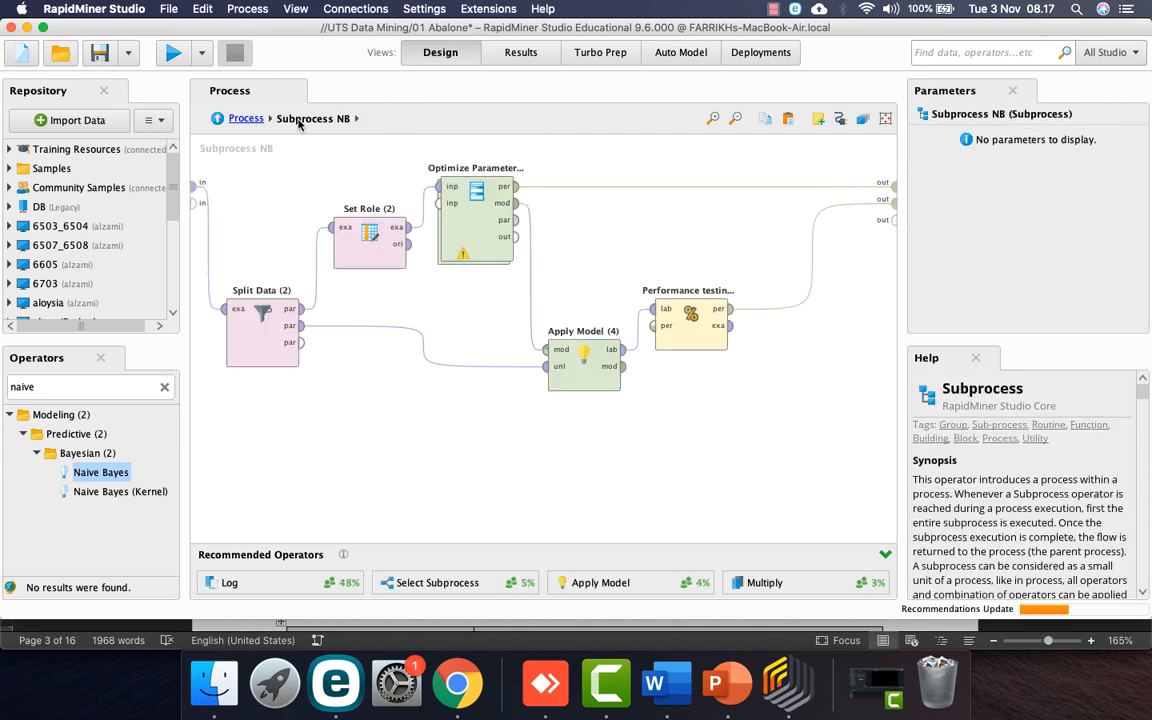
{"action": "left_click", "coordinate": [460, 210]}
{"action": "left_click", "coordinate": [1015, 140]}
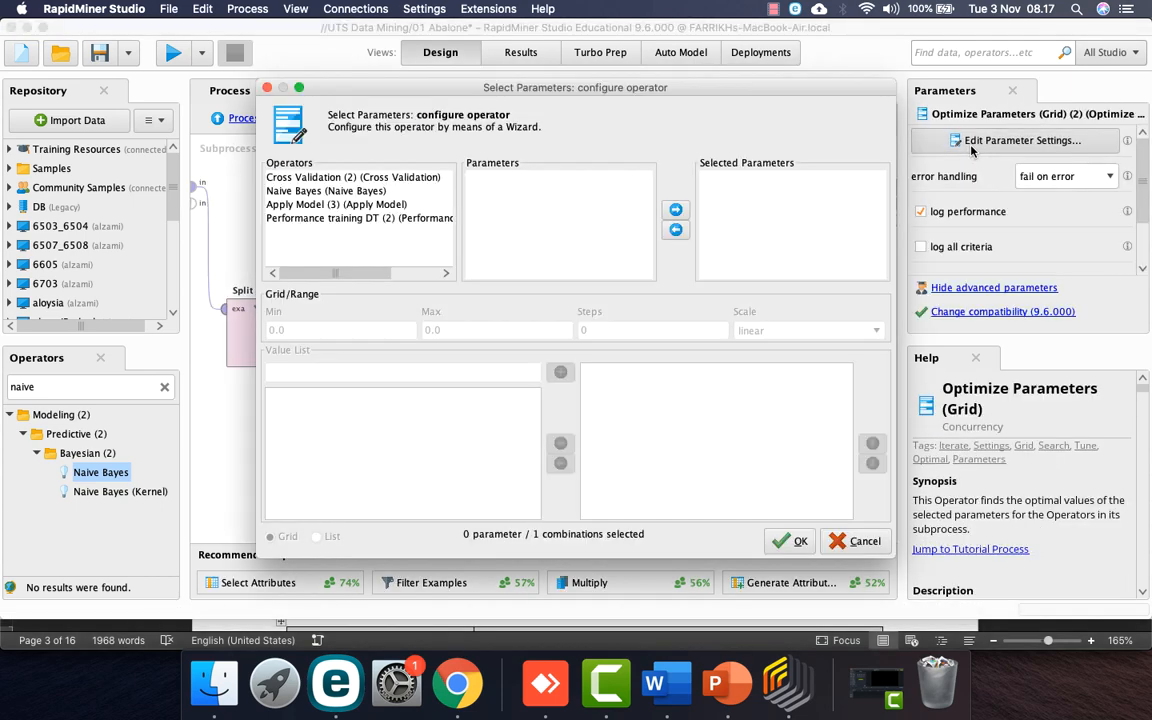
{"action": "left_click", "coordinate": [344, 178]}
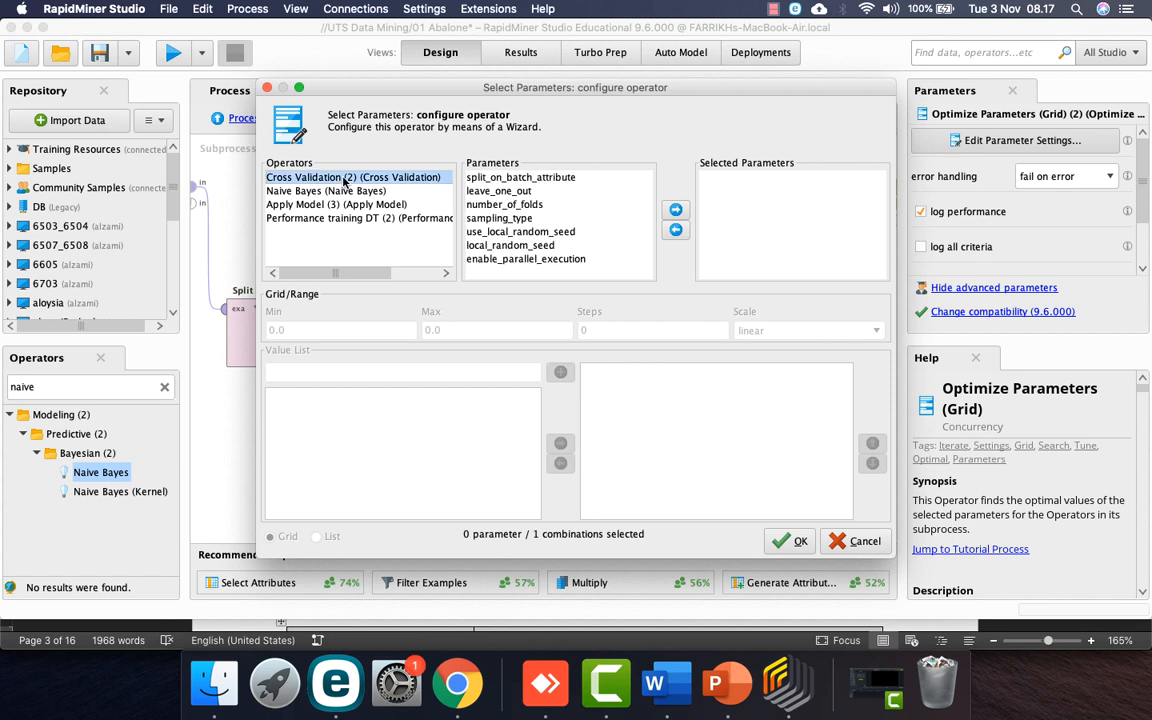
{"action": "left_click", "coordinate": [518, 205]}
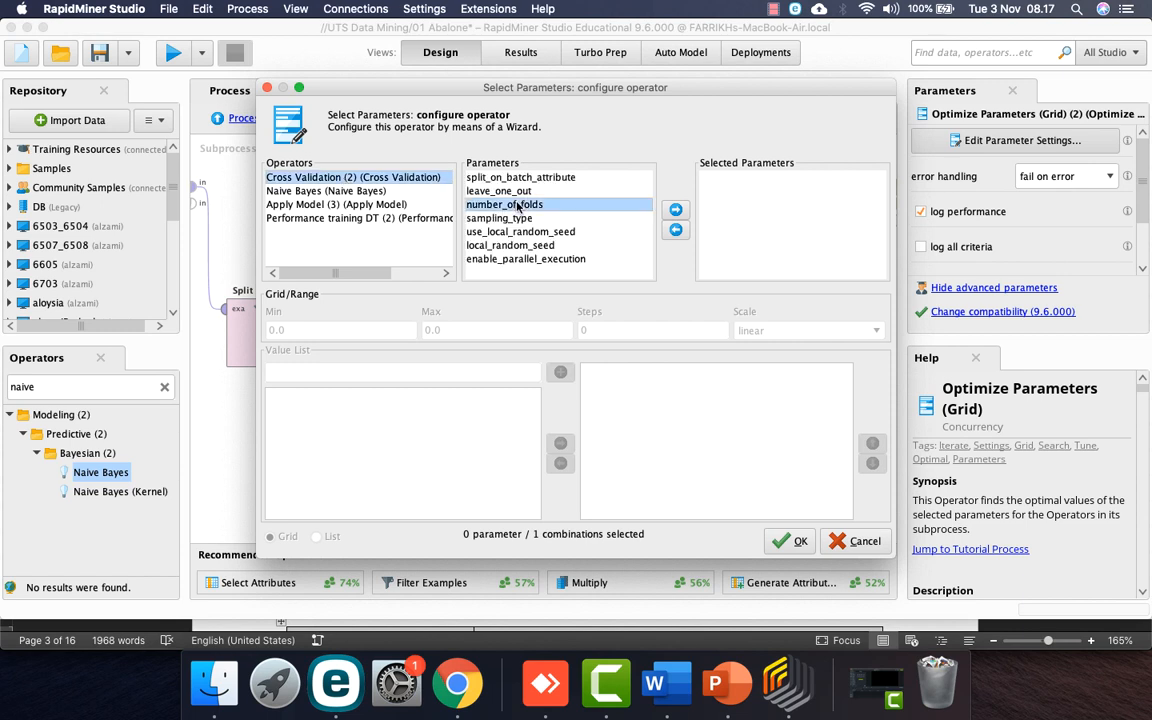
{"action": "left_click", "coordinate": [676, 210]}
{"action": "left_click_drag", "start_coordinate": [325, 329], "coordinate": [266, 330]}
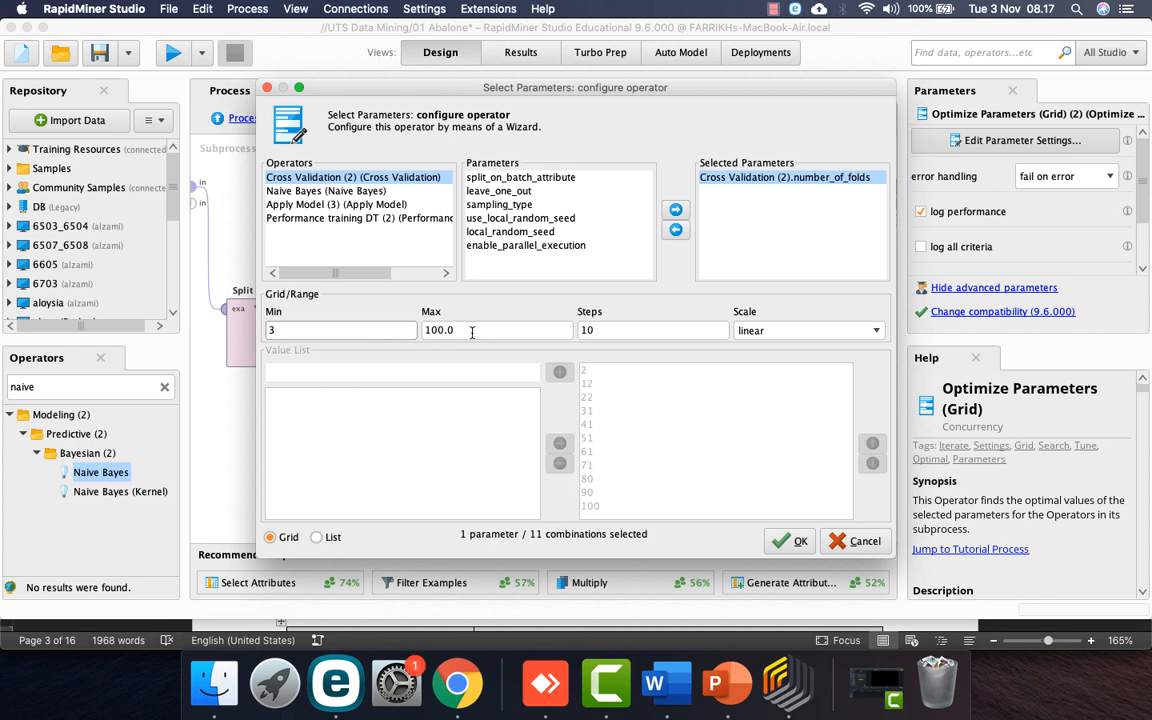
{"action": "left_click_drag", "start_coordinate": [472, 331], "coordinate": [436, 331]}
{"action": "key", "text": "Tab"}
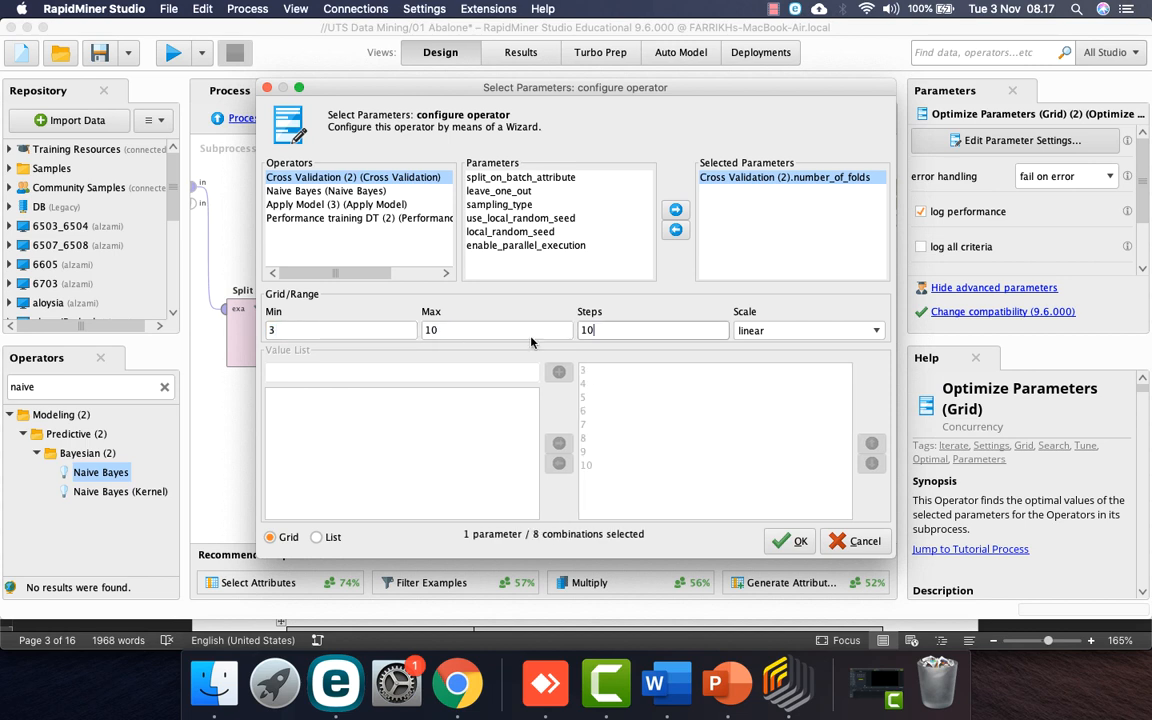
{"action": "key", "text": "Tab"}
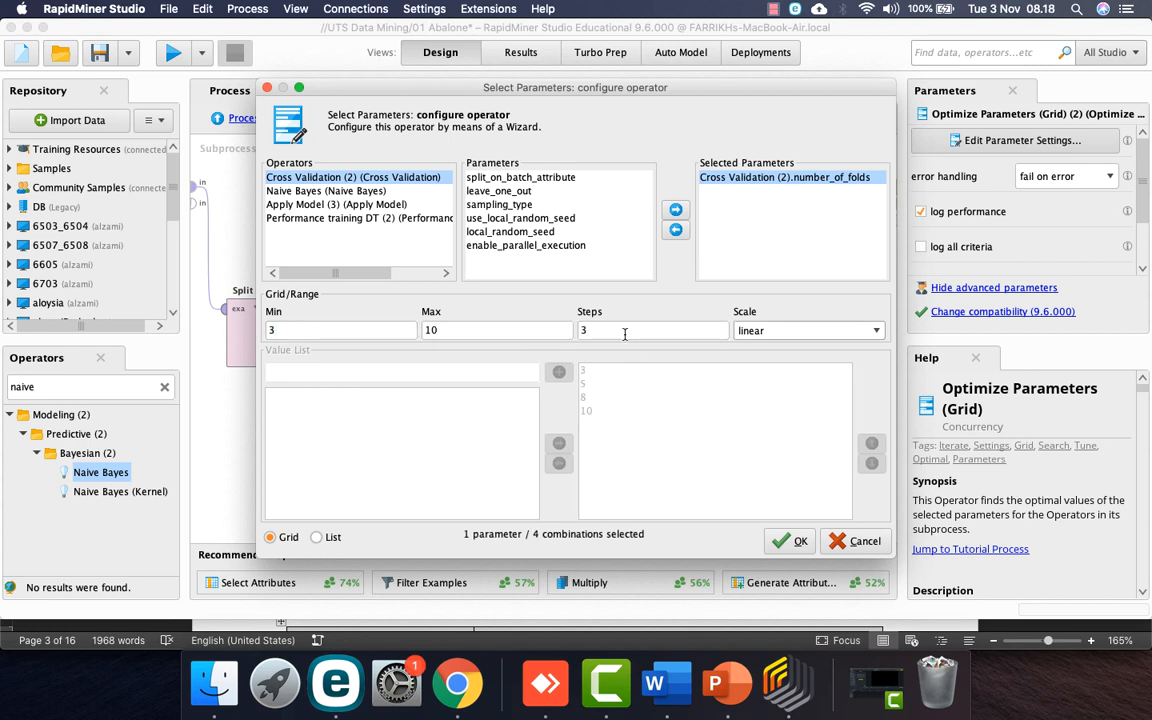
{"action": "left_click", "coordinate": [790, 541]}
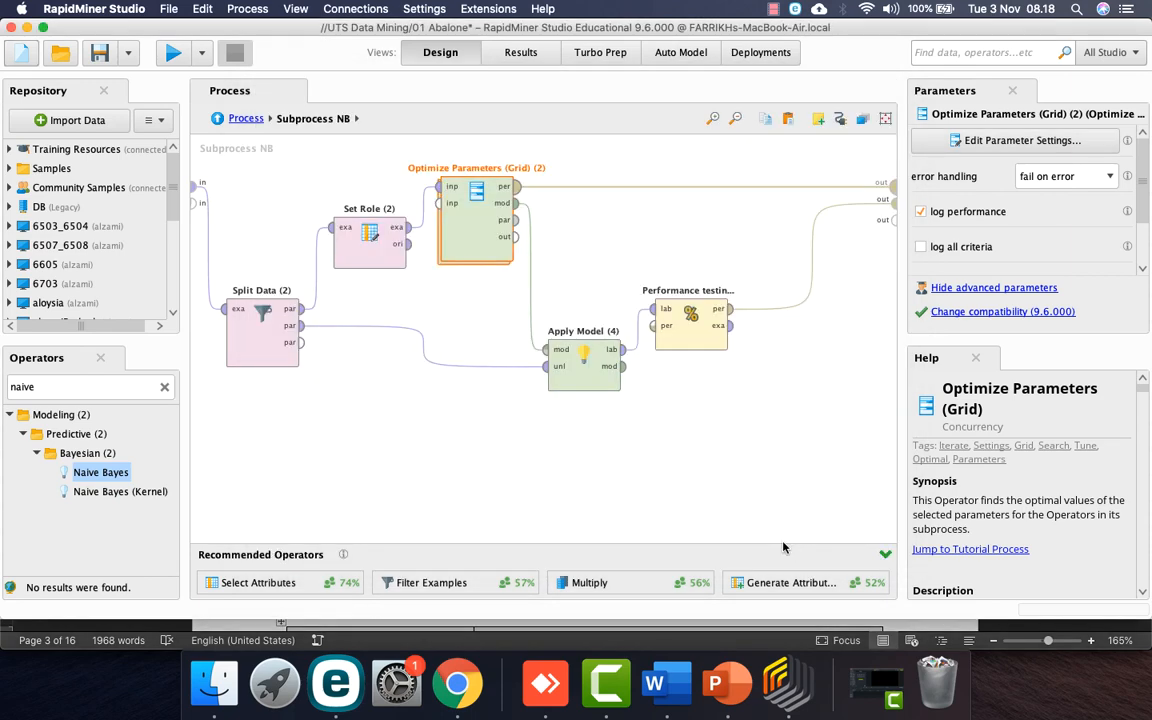
Step: Add Naive Bayes laplace_correction to the tuned parameters alongside number_of_folds
{"action": "double_click", "coordinate": [463, 224]}
{"action": "left_click", "coordinate": [244, 119]}
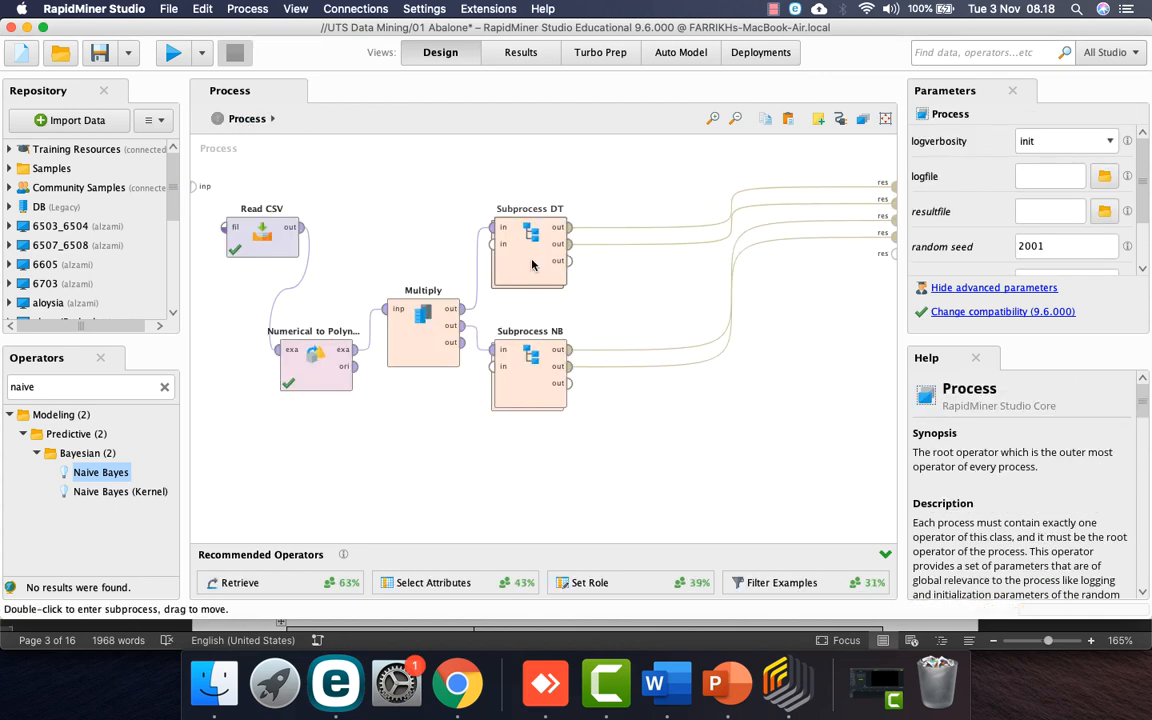
{"action": "left_click", "coordinate": [529, 375]}
{"action": "double_click", "coordinate": [529, 375]}
{"action": "left_click", "coordinate": [486, 233]}
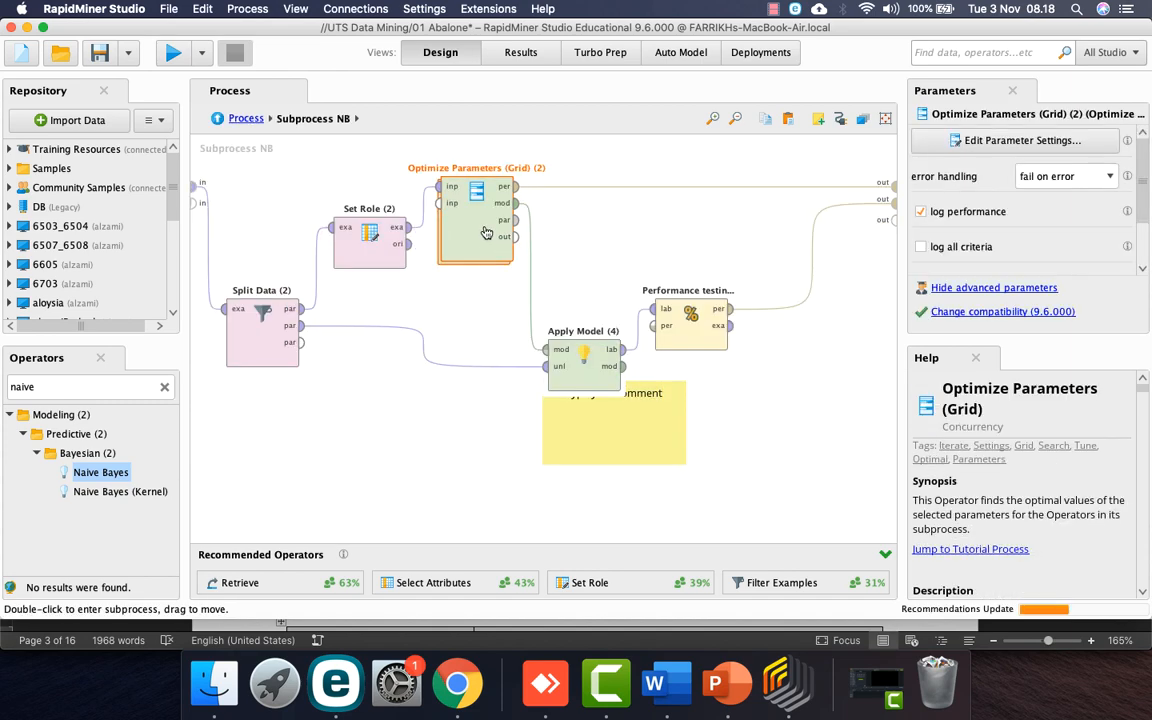
{"action": "left_click", "coordinate": [1063, 142]}
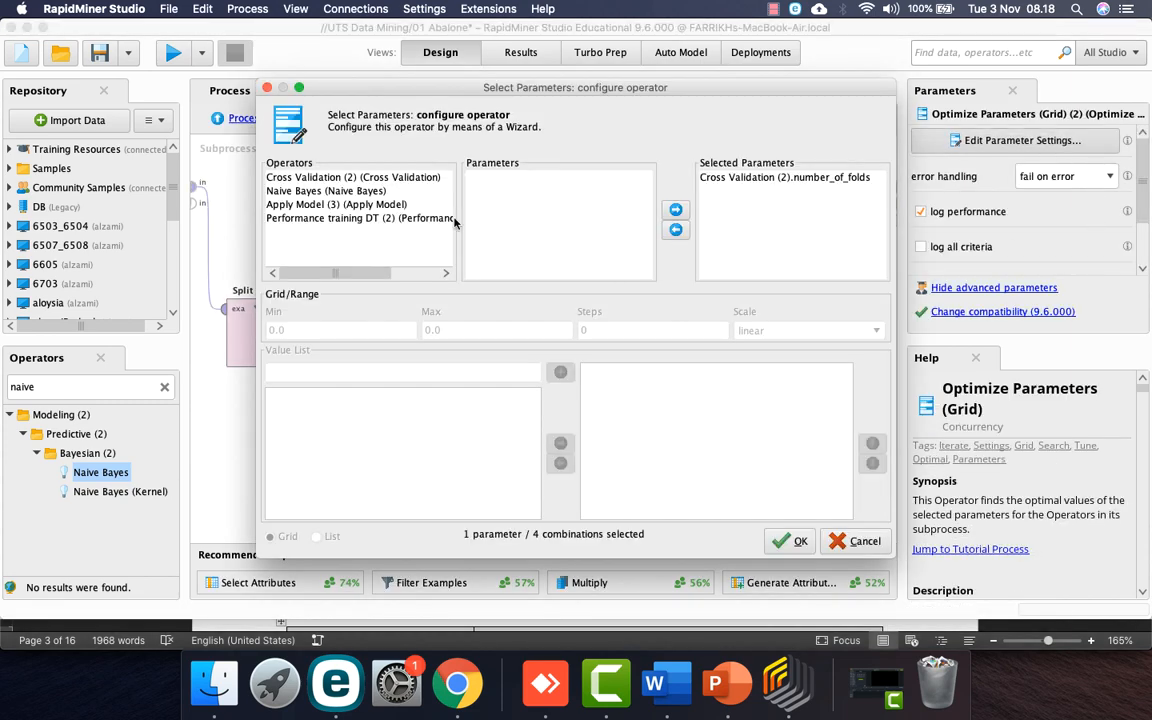
{"action": "left_click", "coordinate": [347, 191]}
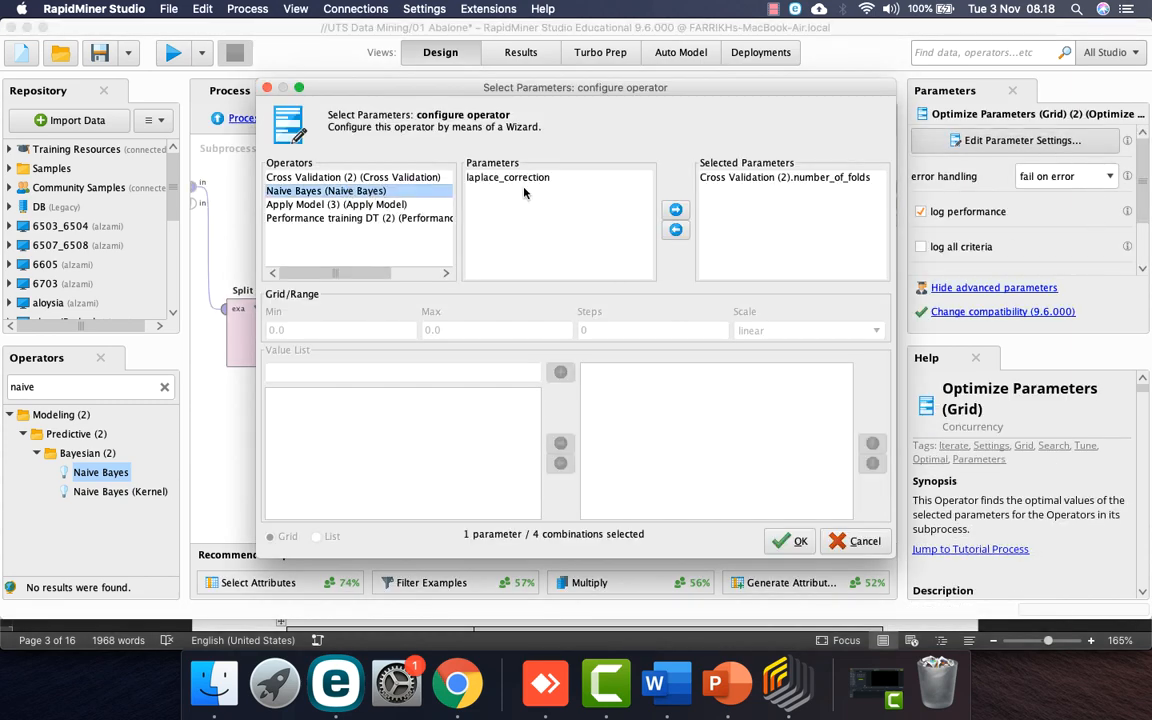
{"action": "left_click", "coordinate": [500, 177]}
{"action": "left_click", "coordinate": [675, 209]}
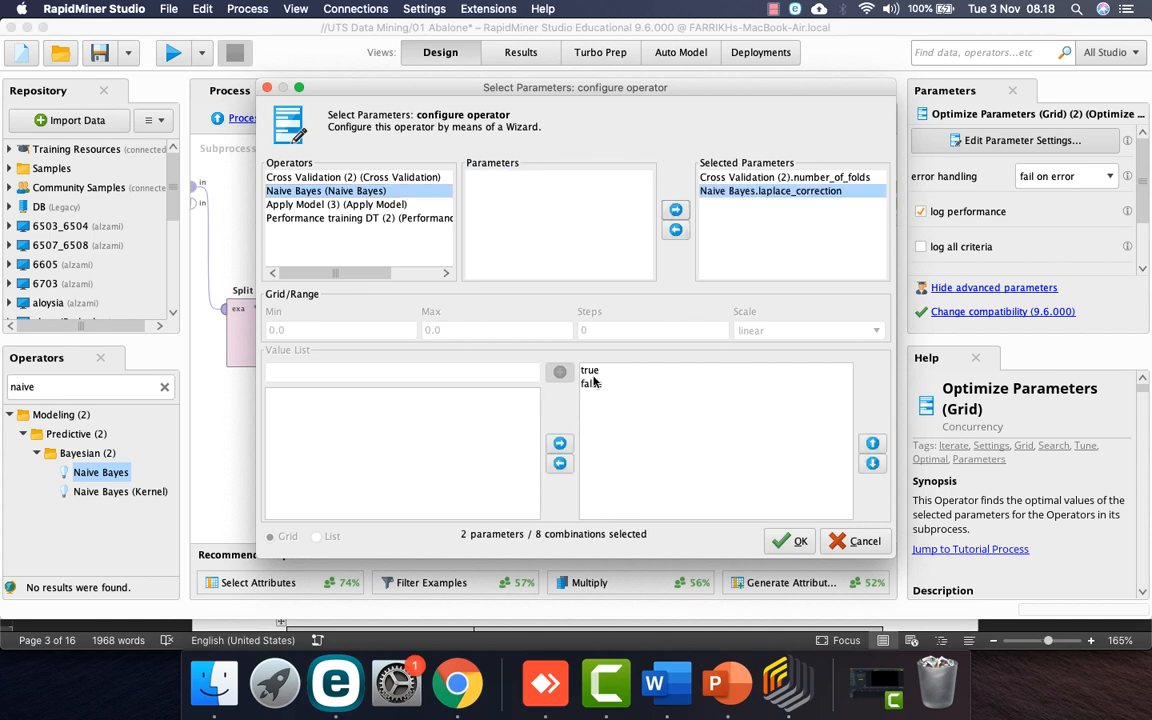
{"action": "left_click", "coordinate": [797, 541]}
{"action": "left_click", "coordinate": [639, 458]}
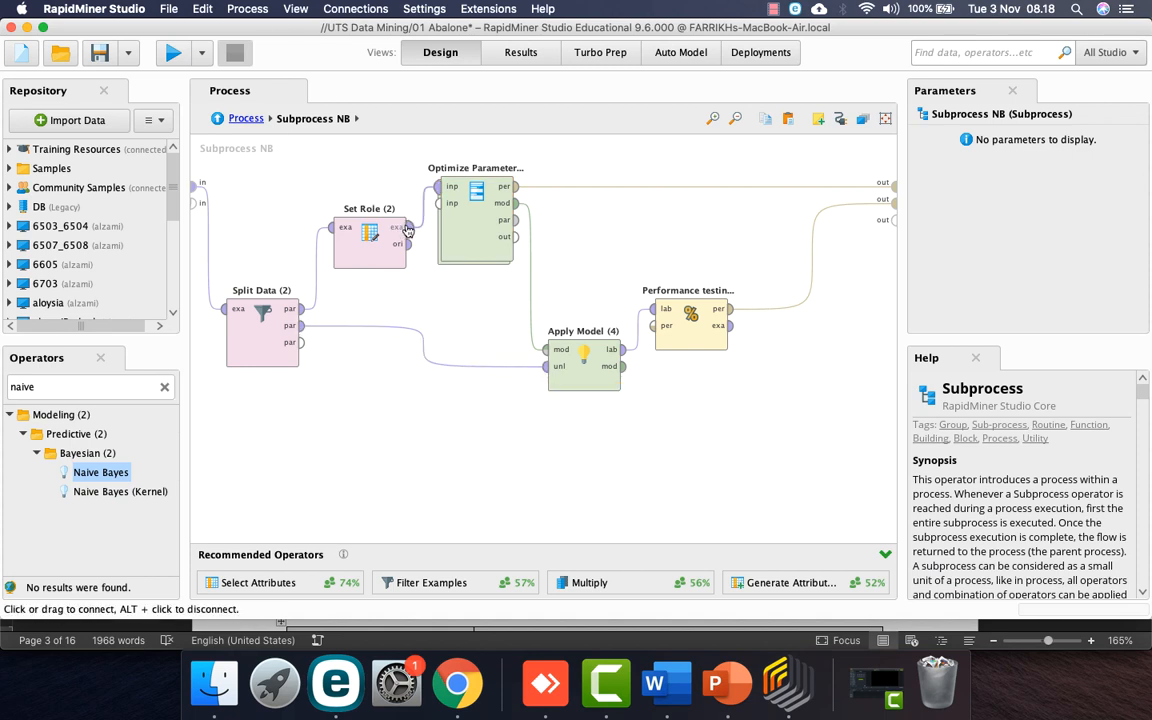
{"action": "left_click", "coordinate": [246, 119]}
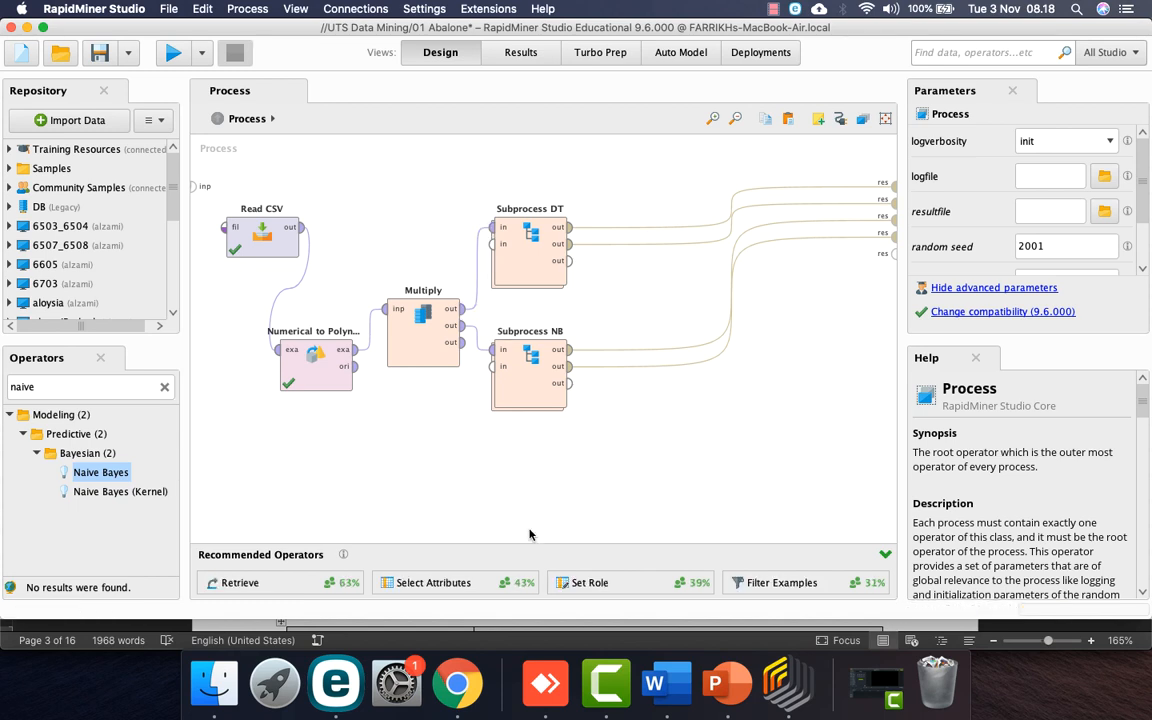
Step: Save and run the process, check Performance testing DT (2) at 22.84% accuracy, then return to Design
{"action": "key", "text": "super+s"}
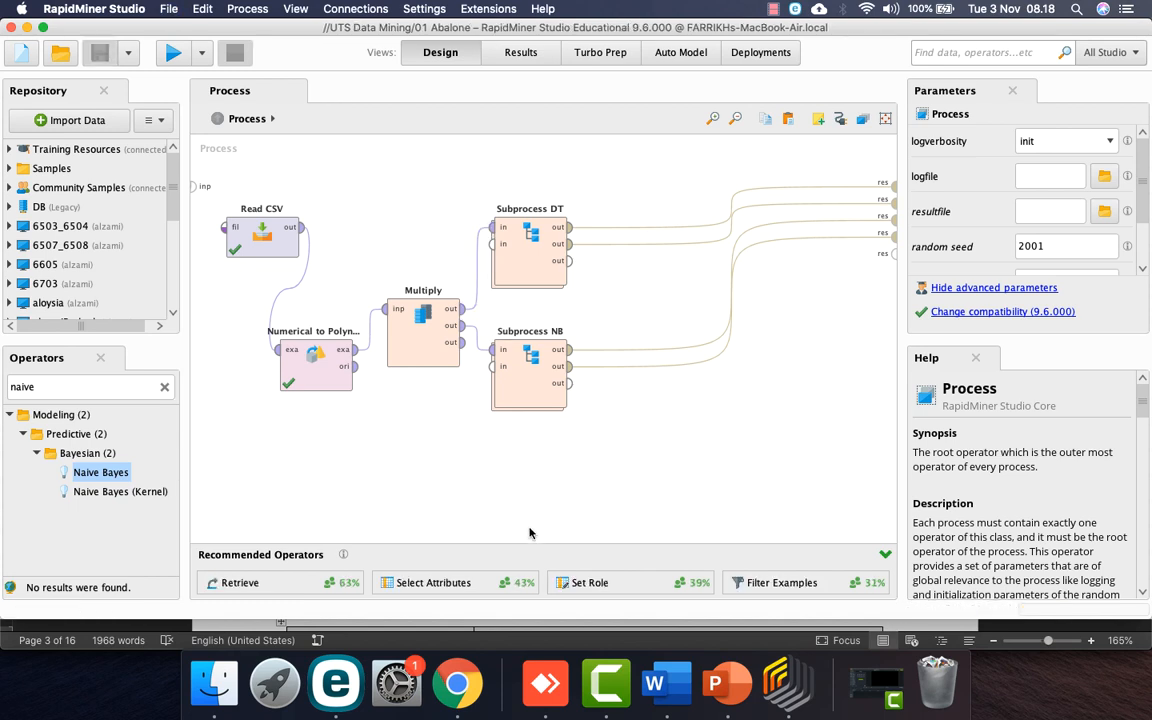
{"action": "left_click", "coordinate": [172, 56]}
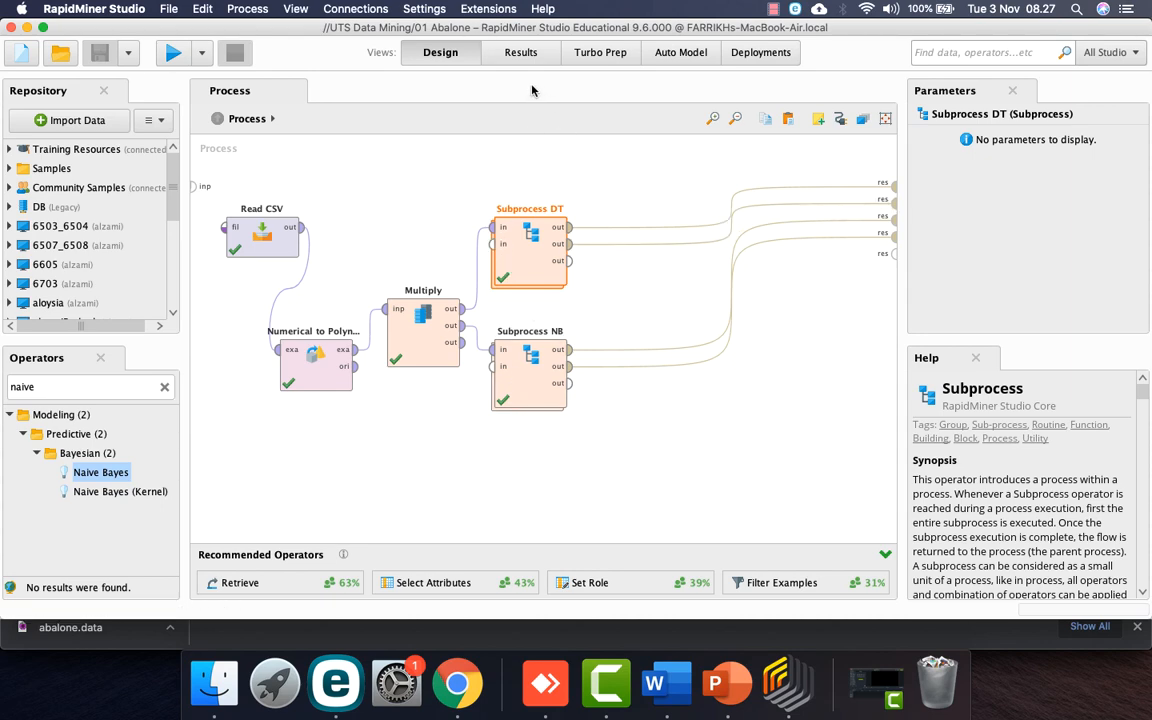
{"action": "left_click", "coordinate": [520, 53]}
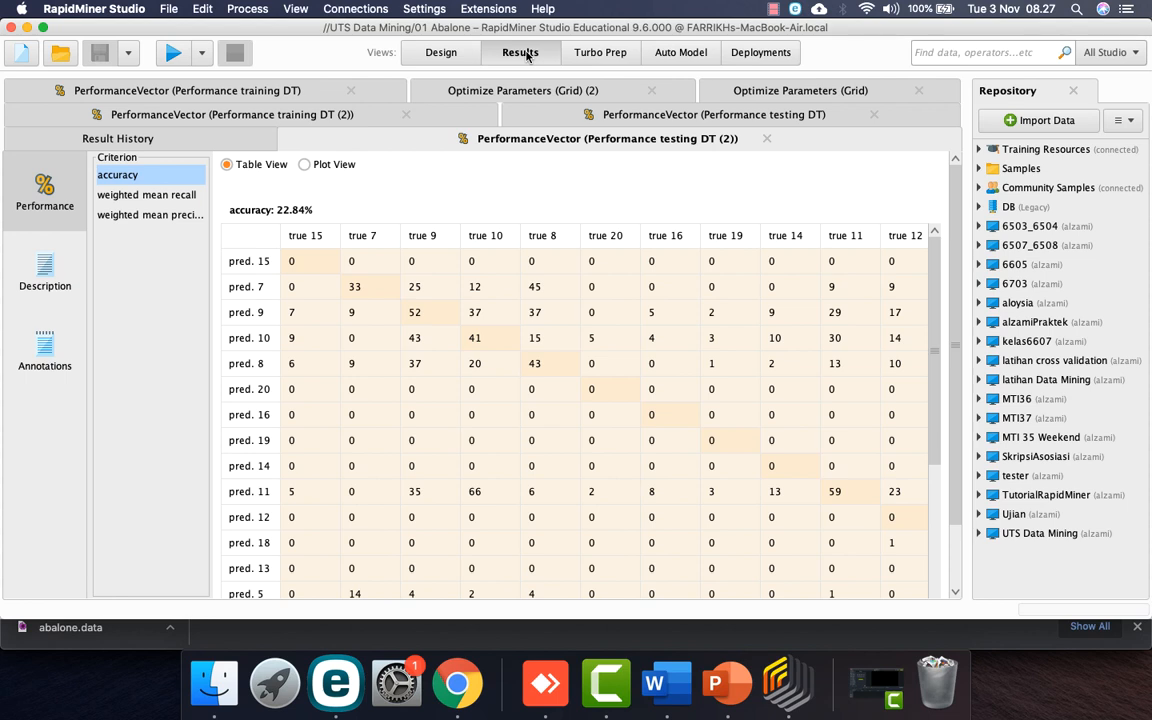
{"action": "left_click", "coordinate": [588, 122]}
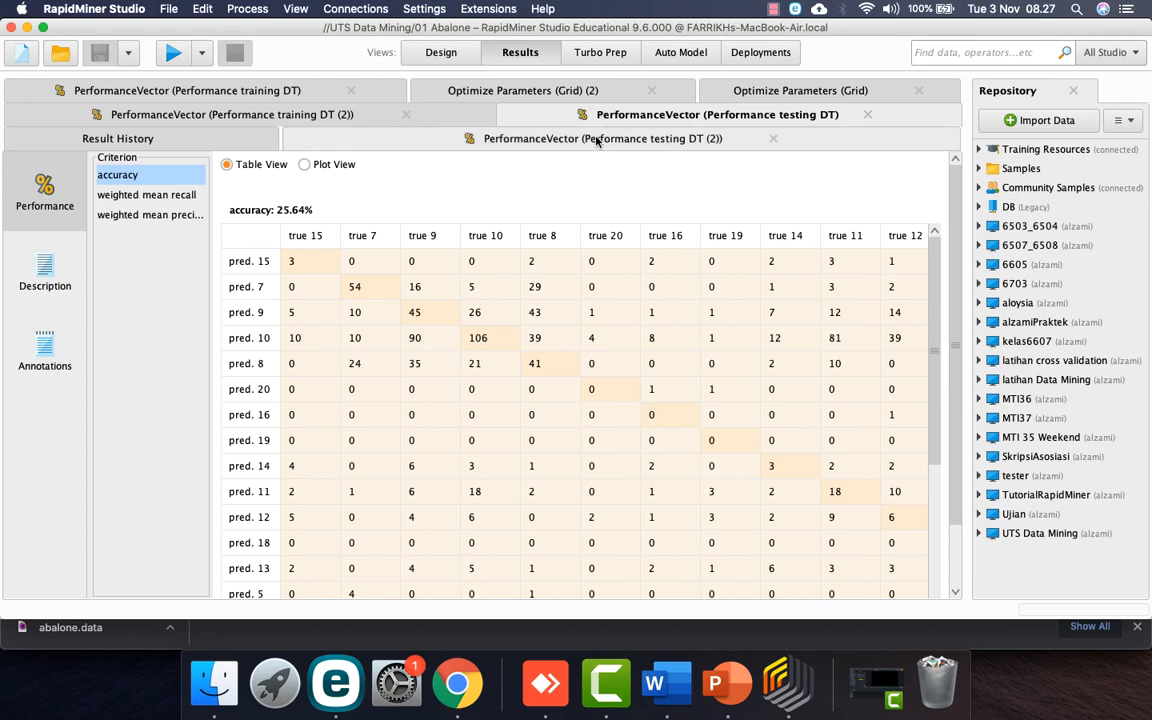
{"action": "left_click", "coordinate": [435, 56]}
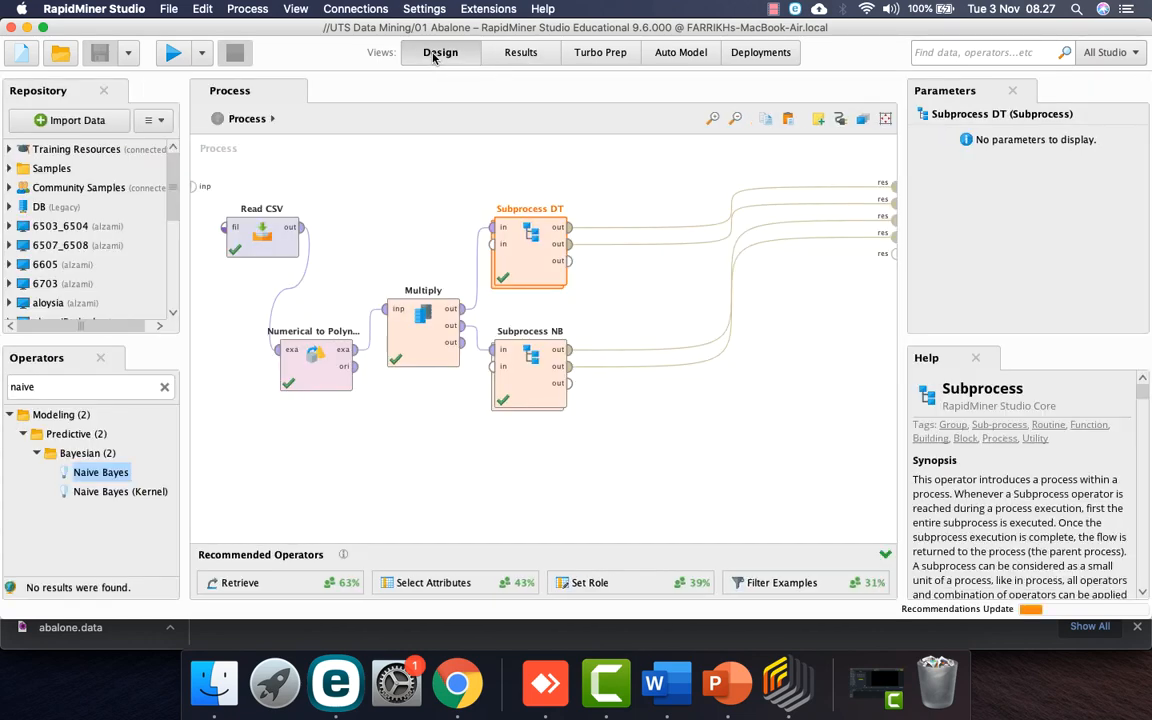
Step: Rename the NB branch's testing performance operator to 'Performance testing NB'
{"action": "double_click", "coordinate": [528, 372]}
{"action": "left_click", "coordinate": [680, 340]}
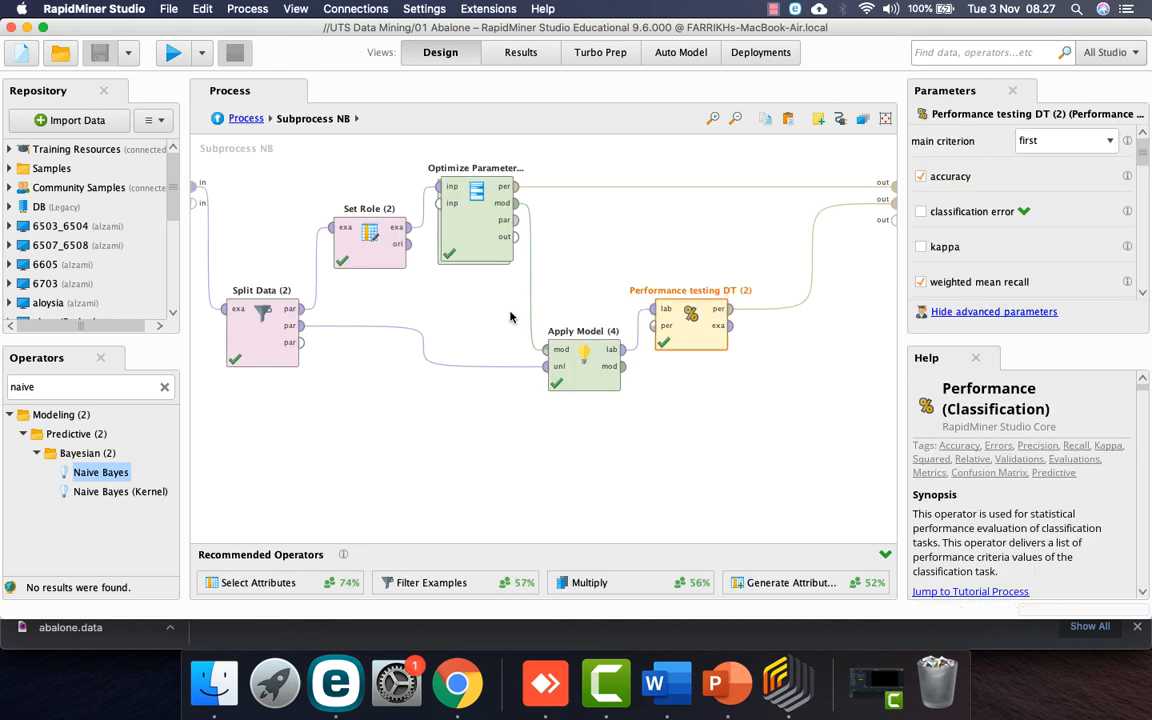
{"action": "right_click", "coordinate": [700, 313]}
{"action": "left_click", "coordinate": [731, 366]}
{"action": "key", "text": "Right"}
{"action": "key", "text": "BackSpace"}
{"action": "key", "text": "BackSpace"}
{"action": "key", "text": "BackSpace"}
{"action": "key", "text": "BackSpace"}
{"action": "key", "text": "BackSpace"}
{"action": "key", "text": "BackSpace"}
{"action": "key", "text": "BackSpace"}
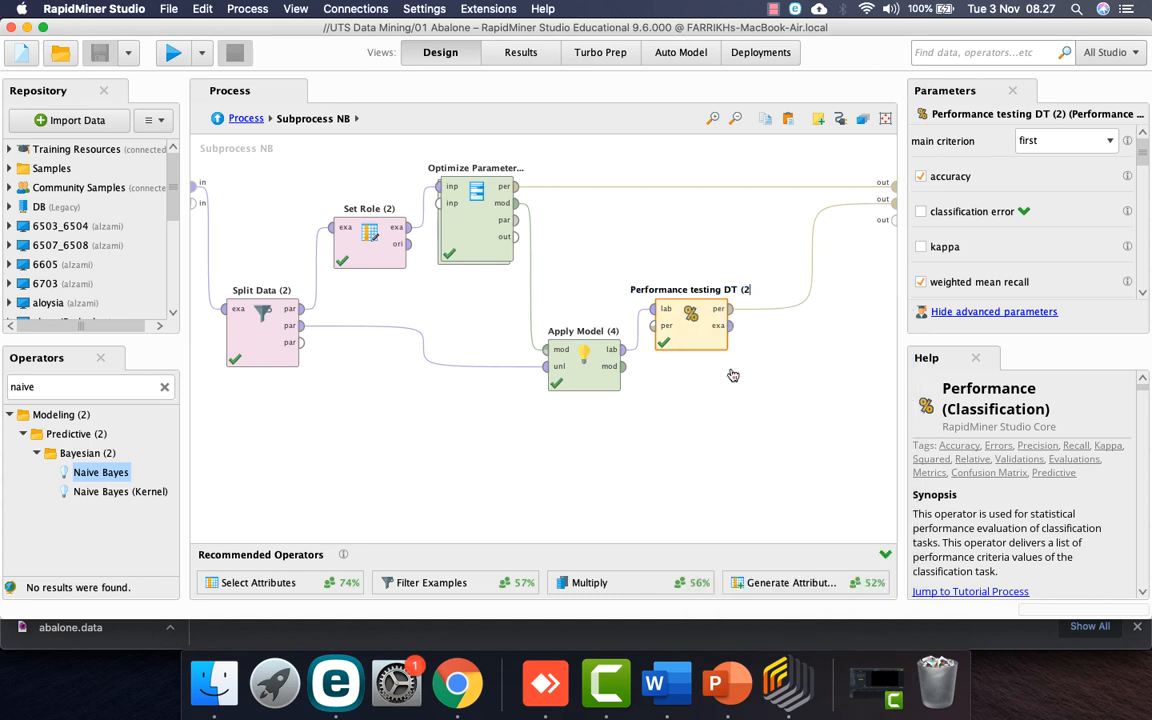
{"action": "type", "text": "NB"}
{"action": "key", "text": "Return"}
Step: Inside Cross Validation (2), begin renaming the training performance operator, removing its 'DT (2)' ending
{"action": "double_click", "coordinate": [477, 222]}
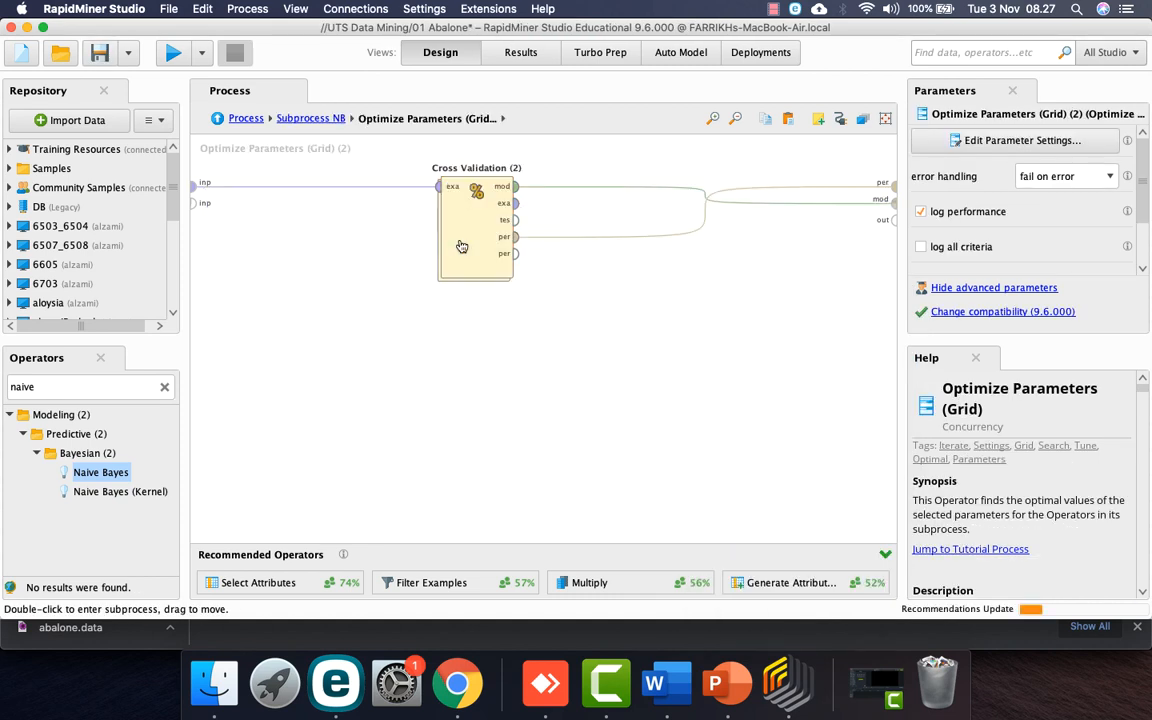
{"action": "left_click", "coordinate": [479, 223]}
{"action": "double_click", "coordinate": [479, 223]}
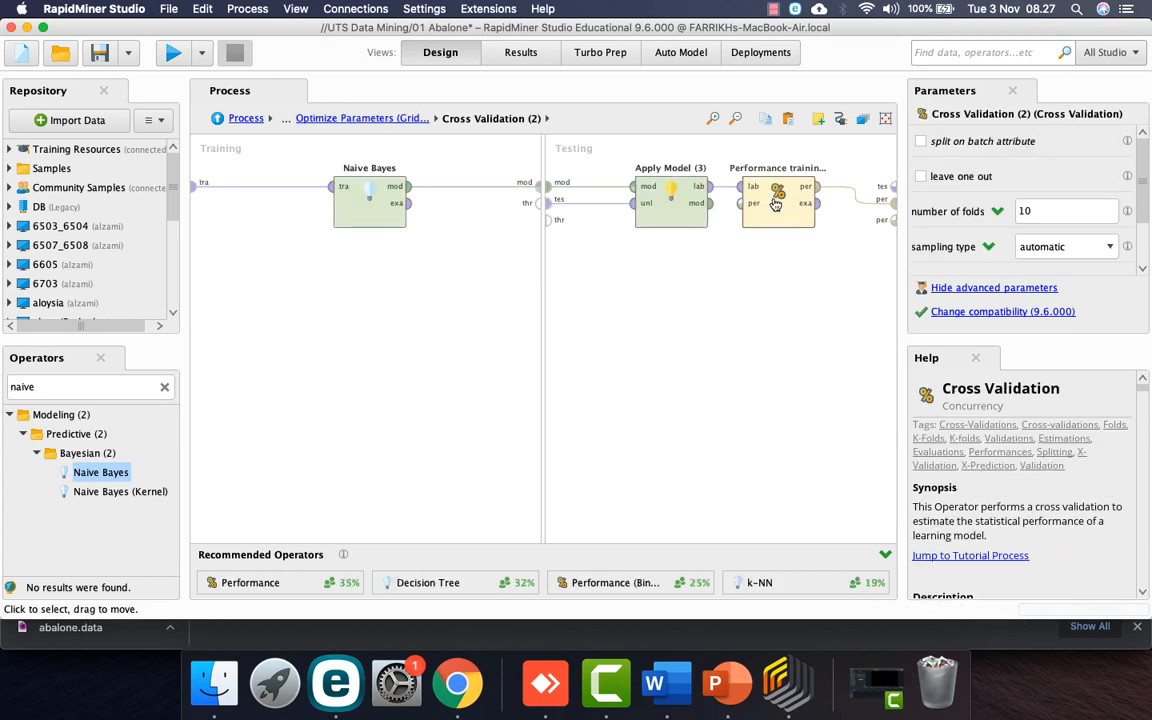
{"action": "left_click", "coordinate": [835, 176]}
{"action": "right_click", "coordinate": [790, 186]}
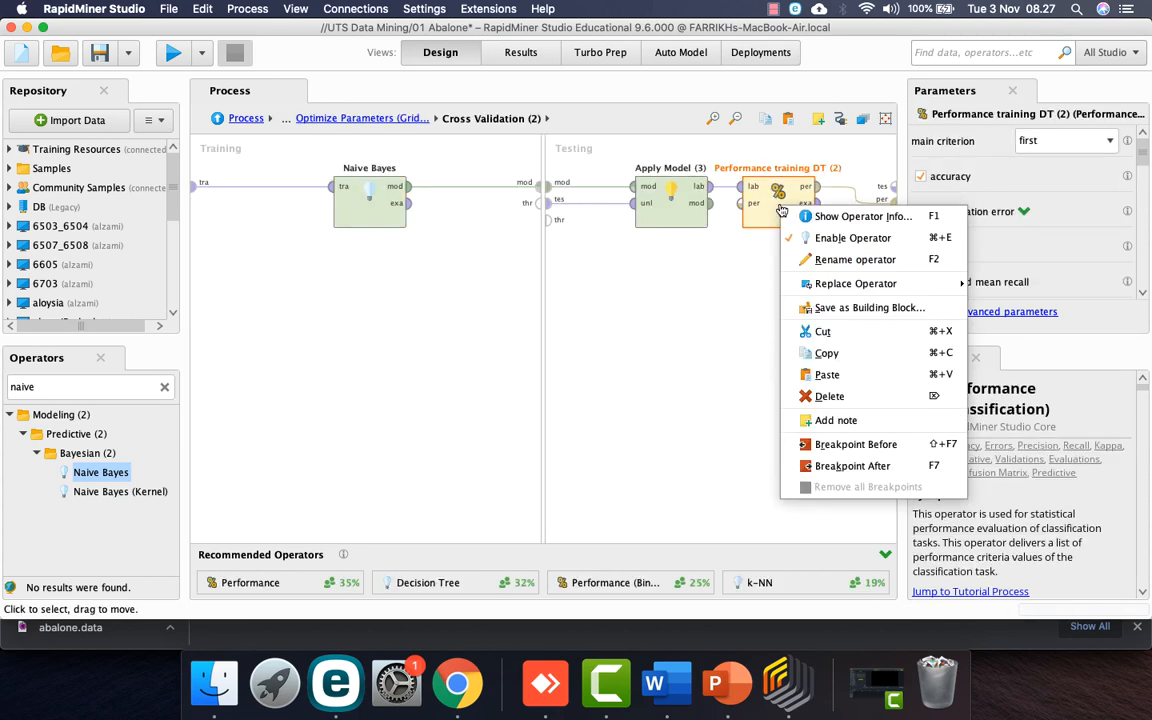
{"action": "left_click", "coordinate": [740, 234]}
{"action": "key", "text": "Right"}
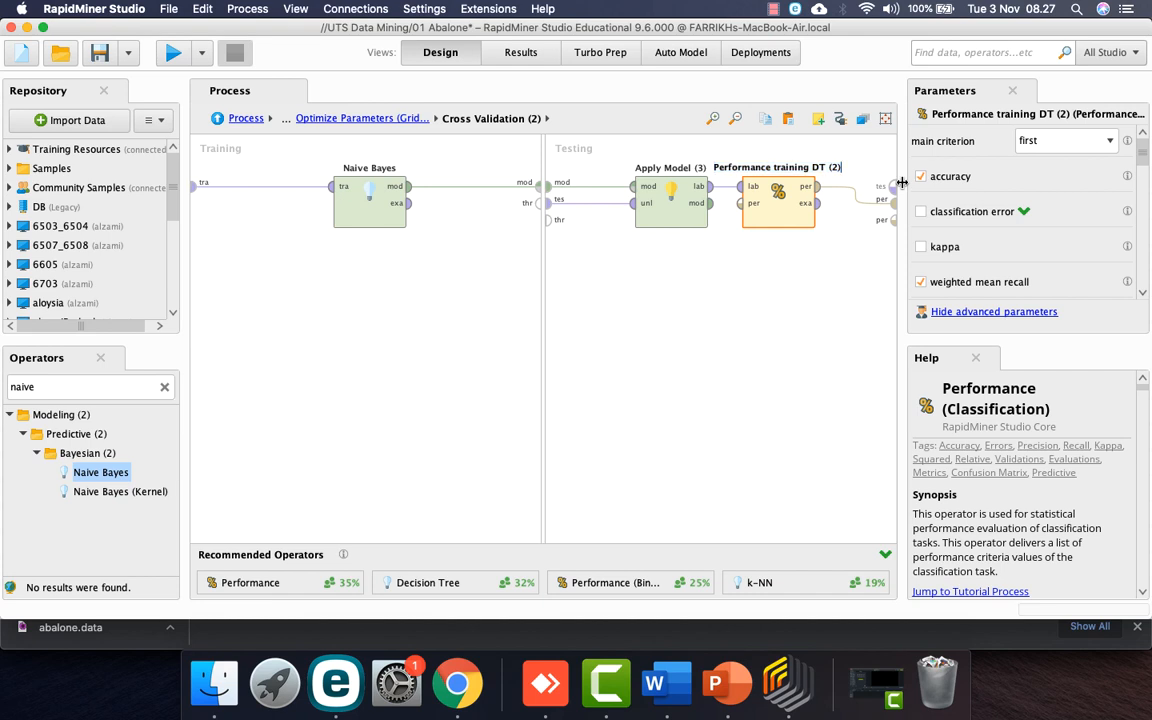
{"action": "key", "text": "BackSpace"}
{"action": "key", "text": "BackSpace"}
{"action": "key", "text": "BackSpace"}
{"action": "key", "text": "BackSpace"}
{"action": "key", "text": "BackSpace"}
{"action": "key", "text": "BackSpace"}
Step: Finish renaming it 'Performance training NB' and view the run results
{"action": "type", "text": "NB"}
{"action": "key", "text": "Return"}
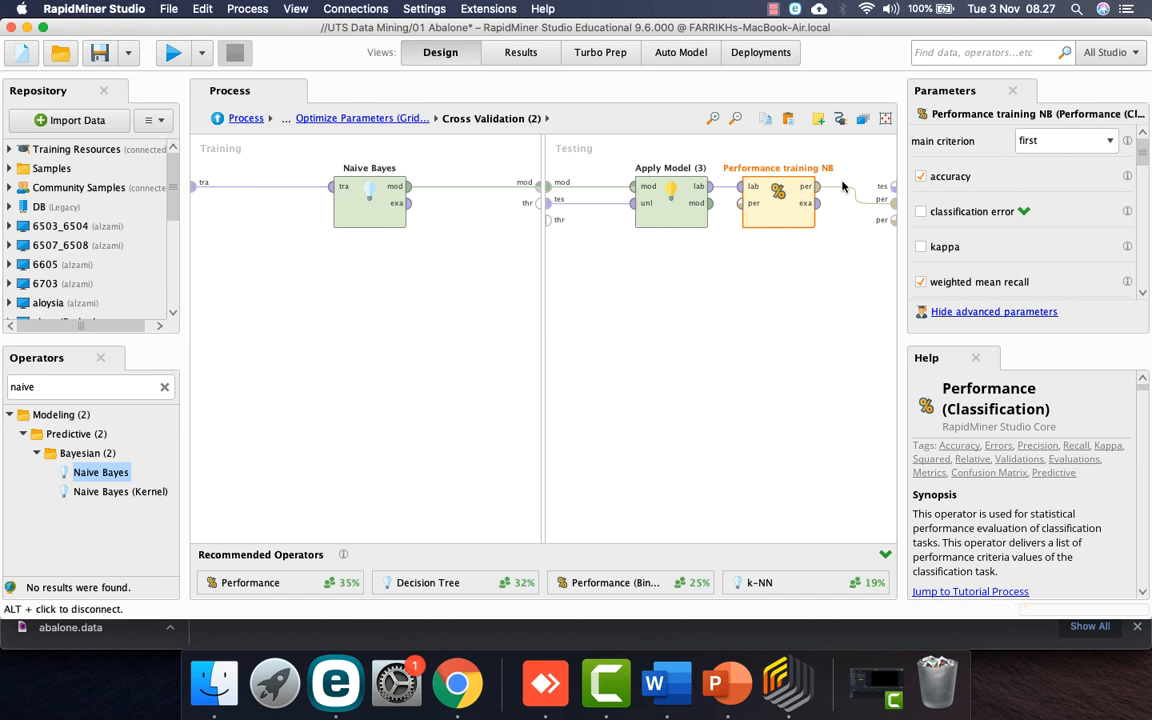
{"action": "left_click", "coordinate": [245, 121]}
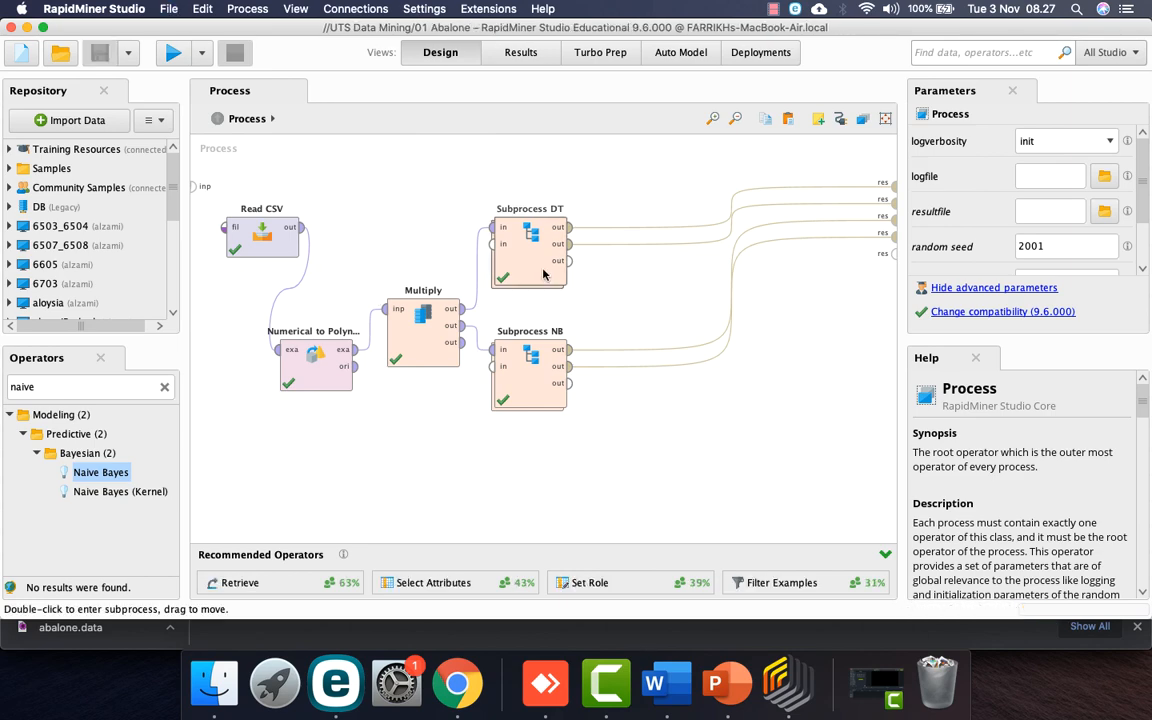
{"action": "left_click", "coordinate": [522, 52]}
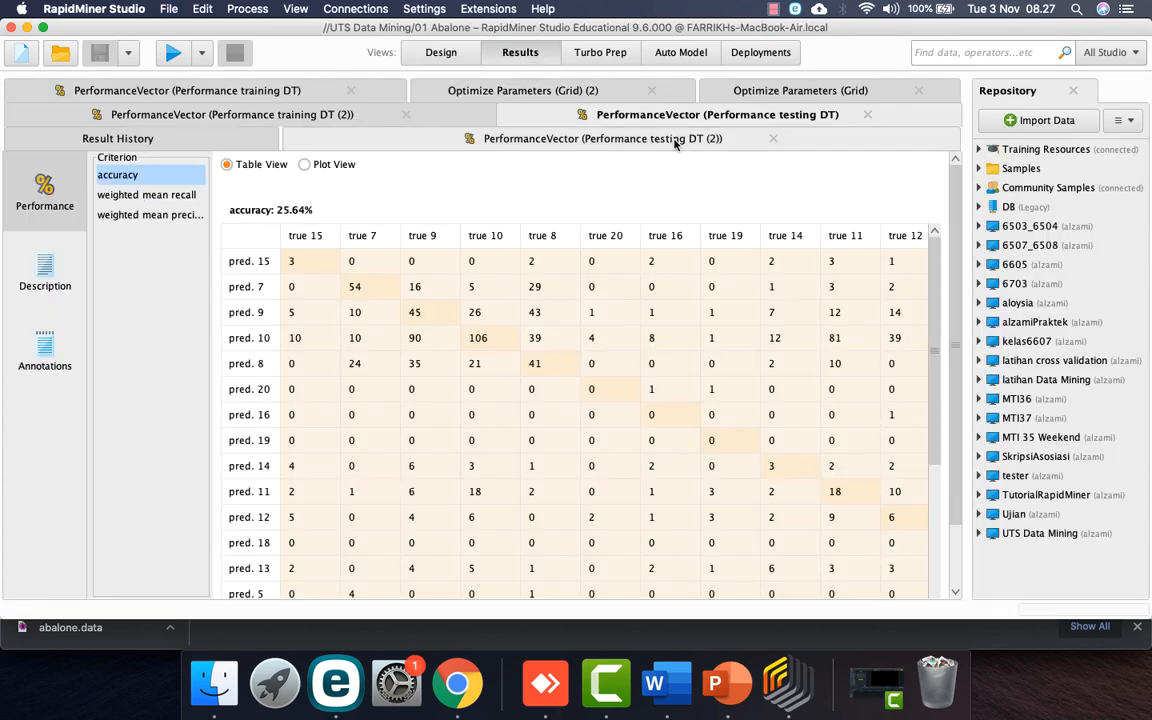
{"action": "left_click", "coordinate": [294, 116]}
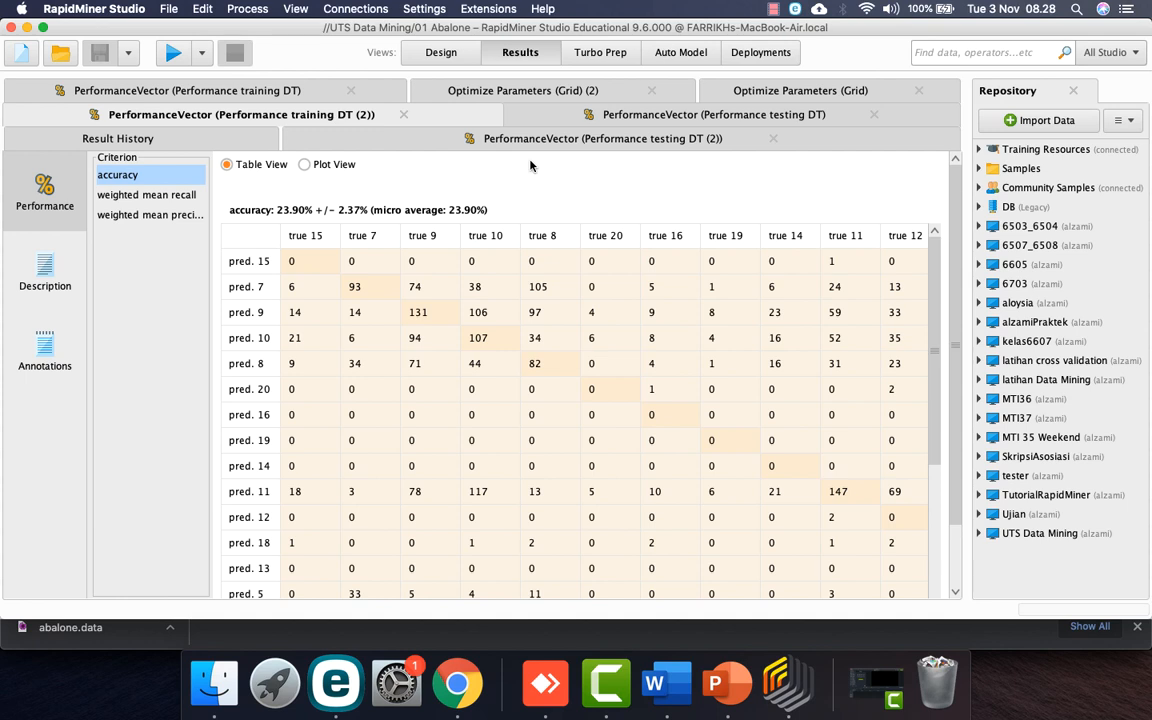
Step: Rank the NB grid results by accuracy, highest first (0.239), and widen the parameter column
{"action": "left_click", "coordinate": [546, 91]}
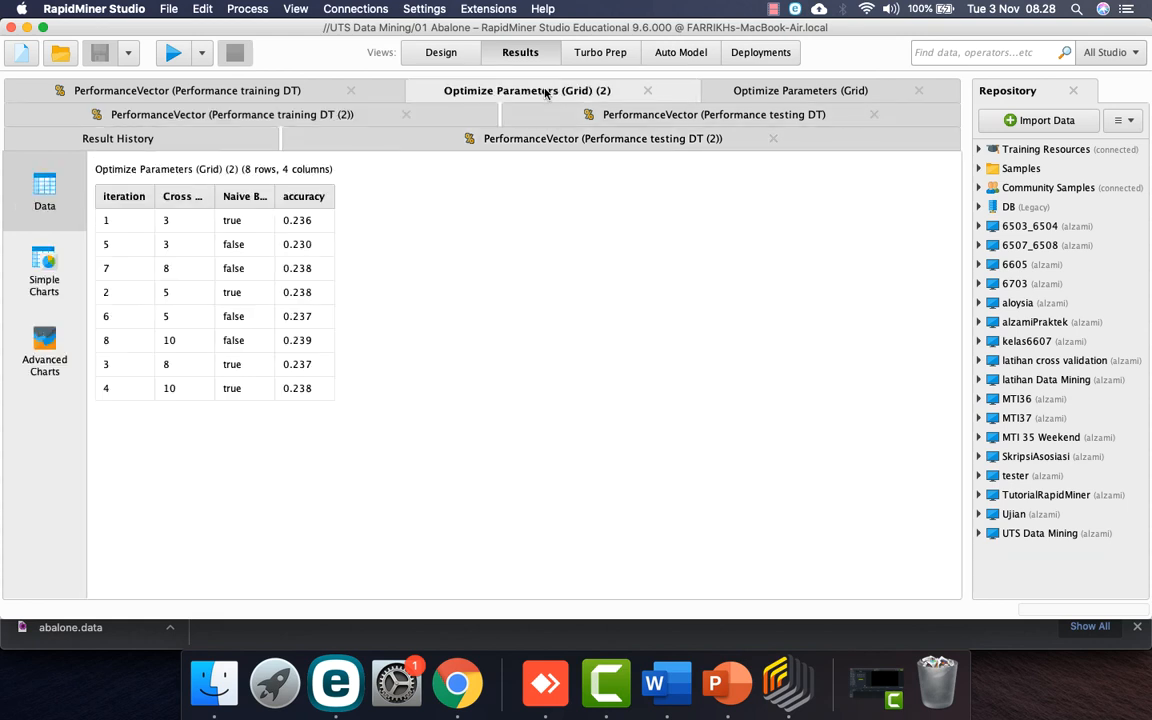
{"action": "left_click", "coordinate": [307, 201]}
{"action": "left_click", "coordinate": [307, 202]}
{"action": "left_click", "coordinate": [307, 203]}
{"action": "left_click", "coordinate": [307, 203]}
{"action": "left_click", "coordinate": [307, 203]}
{"action": "left_click", "coordinate": [307, 203]}
{"action": "left_click", "coordinate": [307, 203]}
{"action": "left_click", "coordinate": [307, 203]}
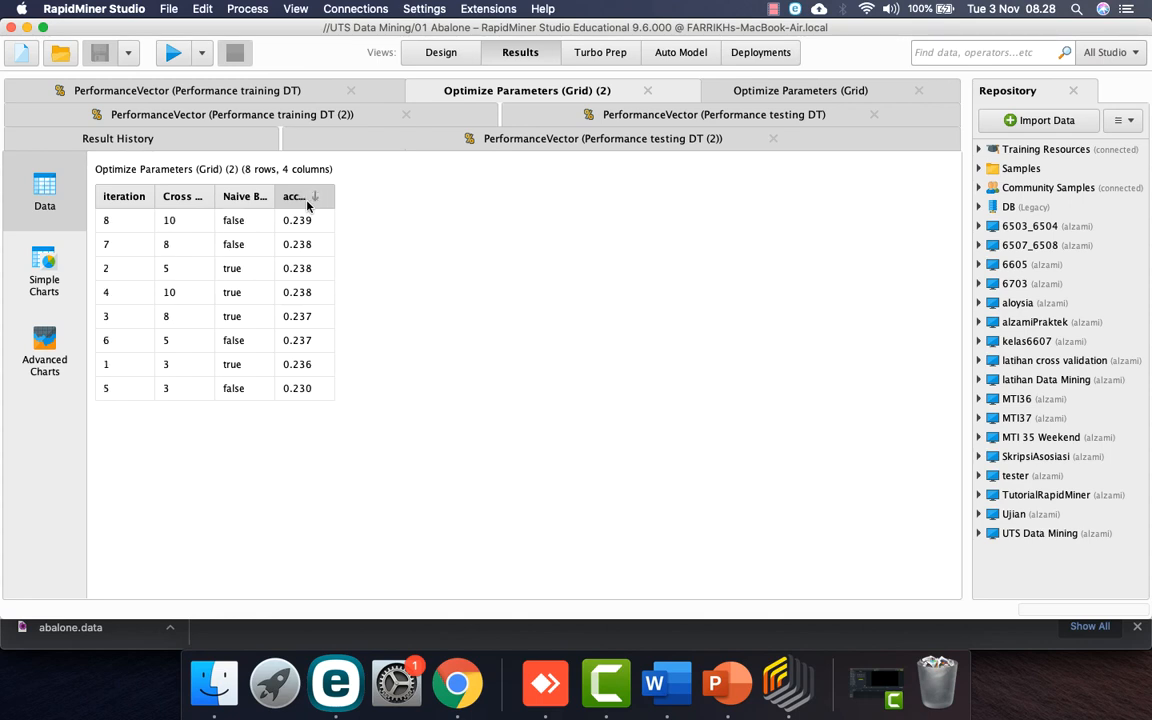
{"action": "left_click_drag", "start_coordinate": [272, 198], "coordinate": [375, 198]}
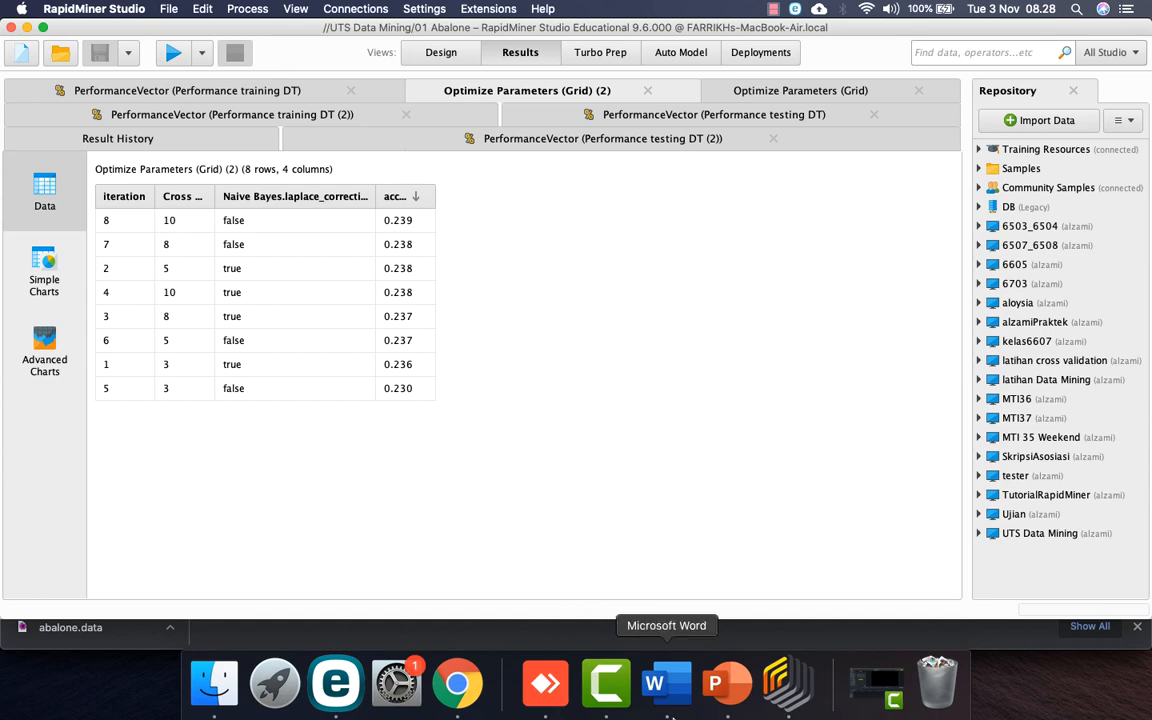
Step: Create a new Word document and insert a 3×3 table
{"action": "left_click", "coordinate": [652, 683]}
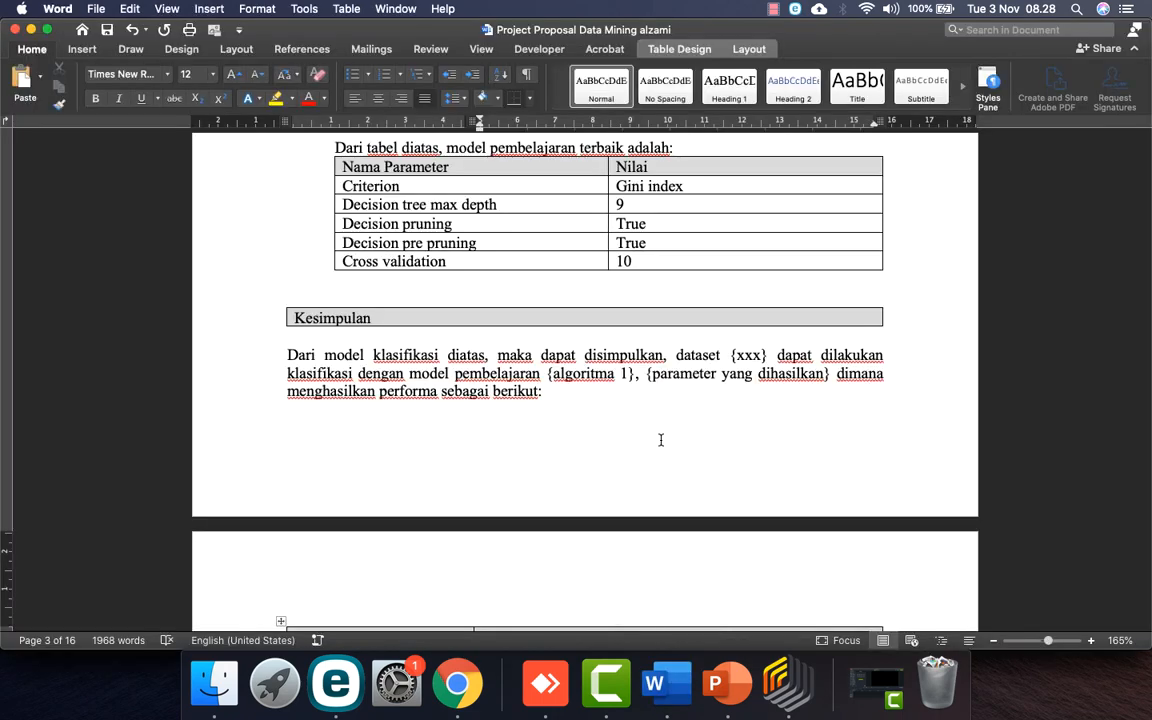
{"action": "key", "text": "super+n"}
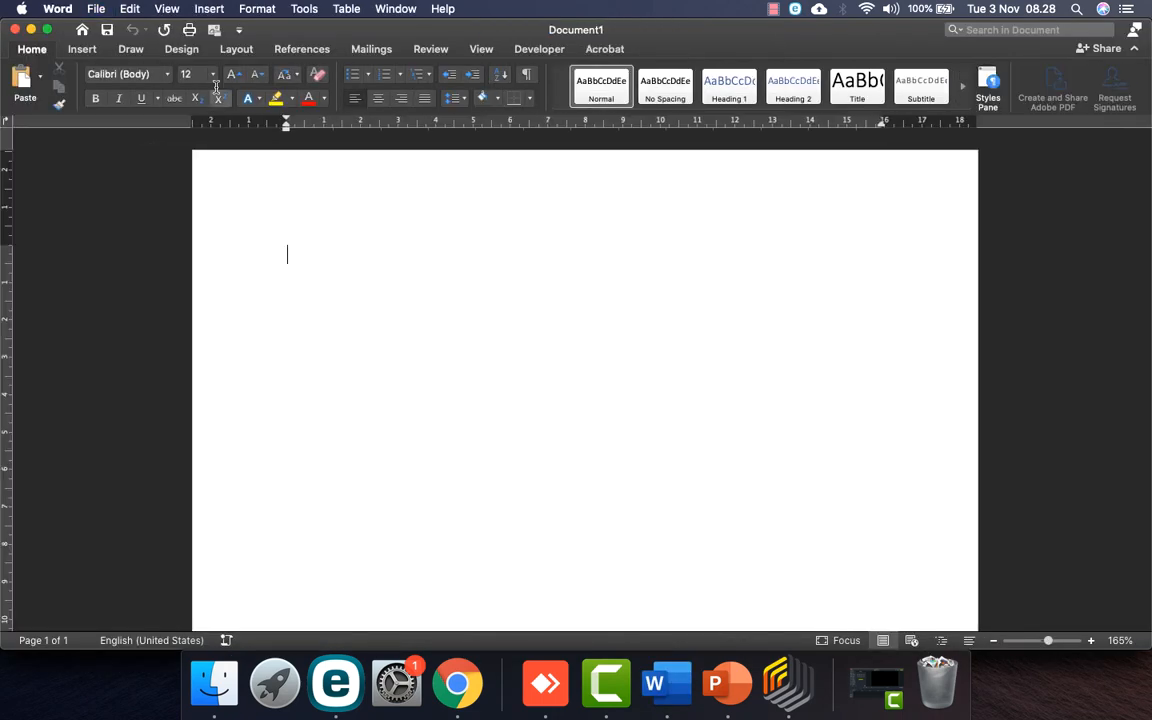
{"action": "left_click", "coordinate": [84, 52]}
{"action": "left_click", "coordinate": [110, 80]}
{"action": "left_click", "coordinate": [151, 157]}
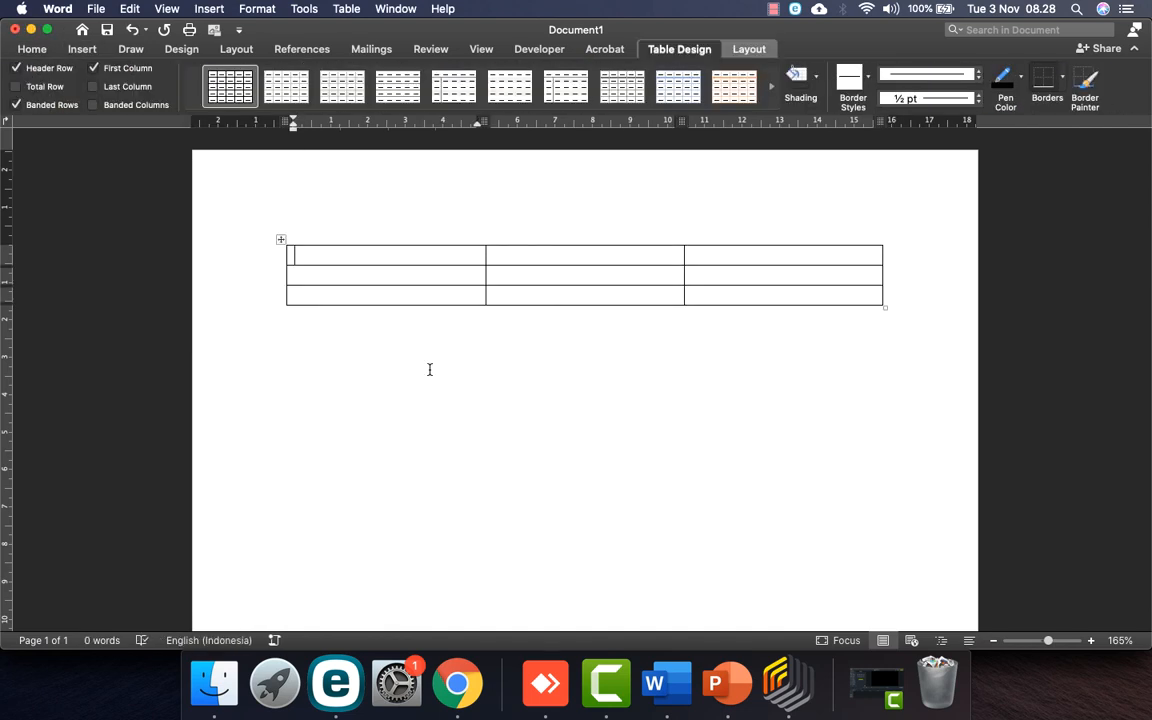
Step: Fill the first column with Nama Performance, Akurasi, Precision and Recall, adding a fourth row
{"action": "key", "text": "BackSpace"}
{"action": "type", "text": "aama"}
{"action": "key", "text": "BackSpace"}
{"action": "key", "text": "BackSpace"}
{"action": "key", "text": "BackSpace"}
{"action": "type", "text": "ma Perfr"}
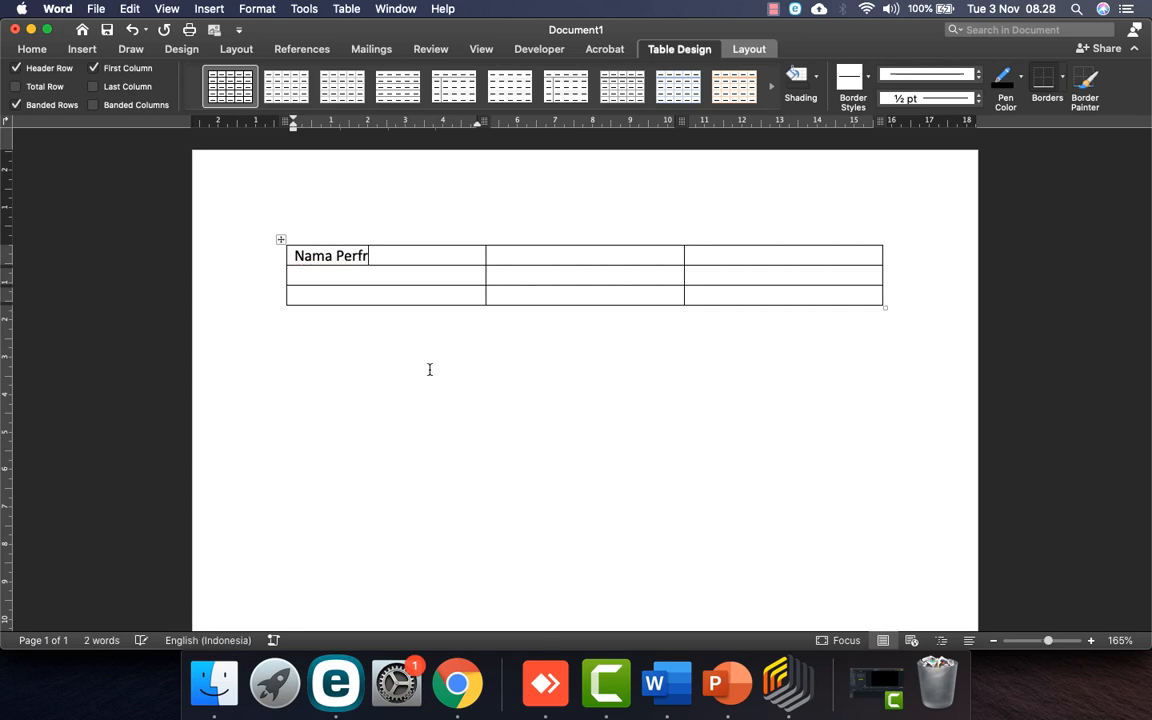
{"action": "key", "text": "BackSpace"}
{"action": "type", "text": "ormance"}
{"action": "key", "text": "Down"}
{"action": "type", "text": "Akyr"}
{"action": "key", "text": "BackSpace"}
{"action": "type", "text": "urasiPrecision"}
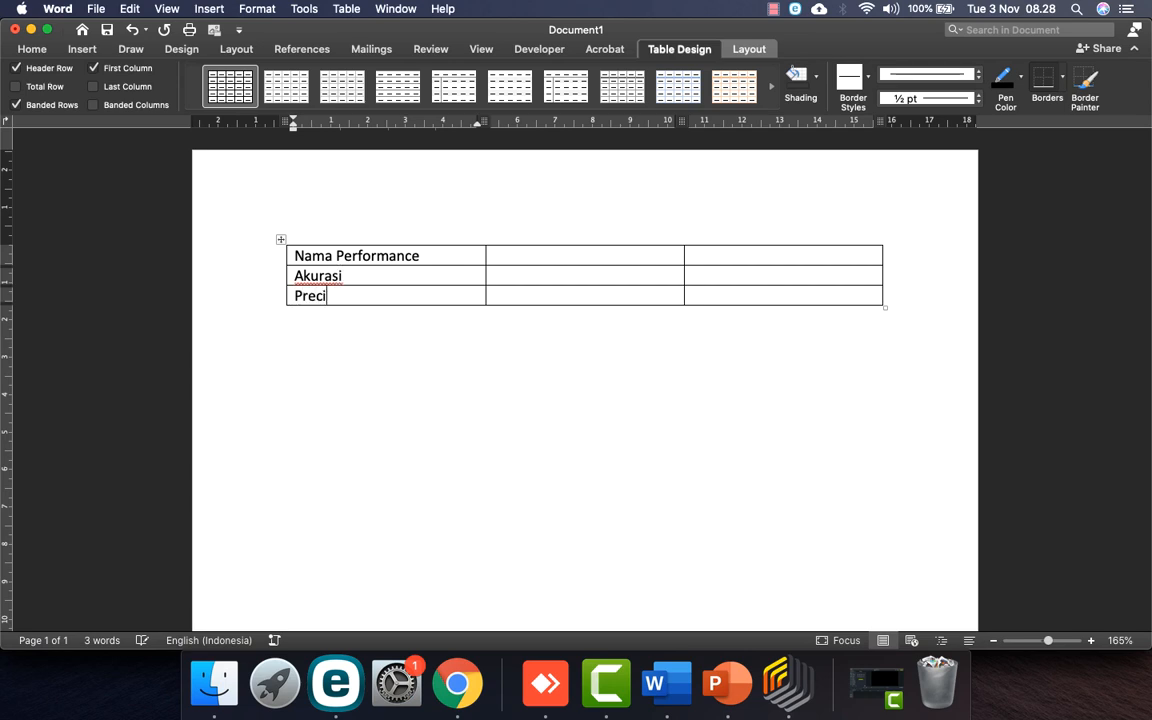
{"action": "key", "text": "Tab"}
{"action": "key", "text": "Tab"}
{"action": "key", "text": "Tab"}
{"action": "type", "text": "Recall"}
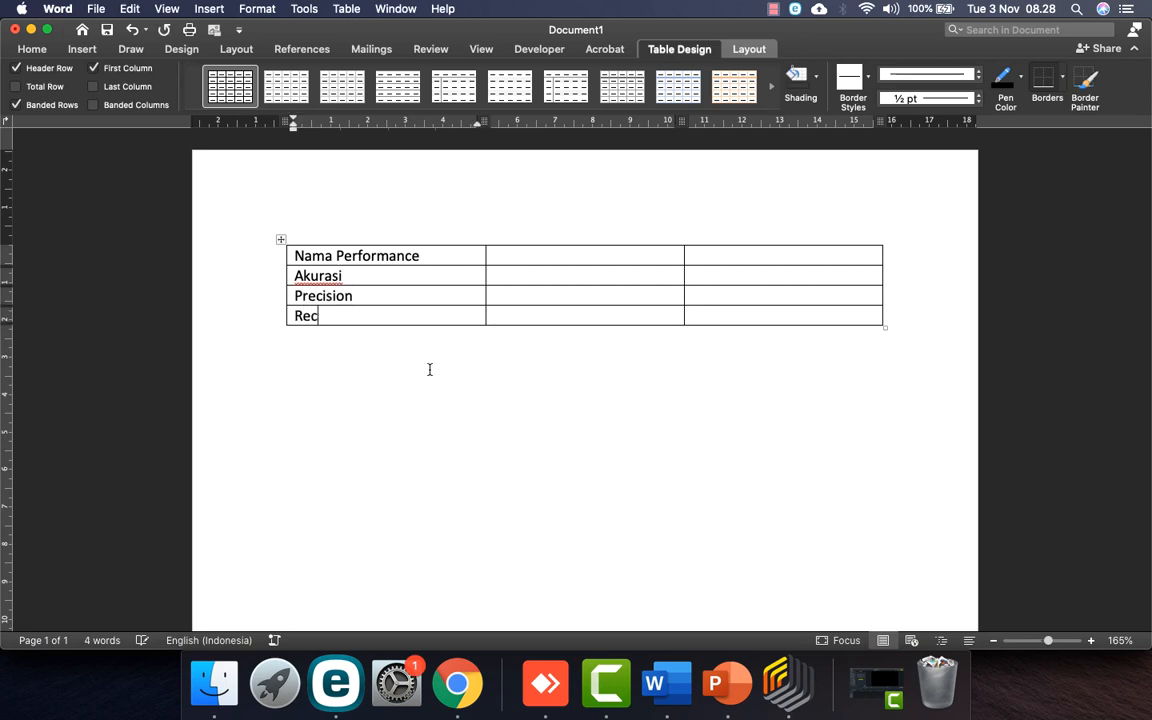
Step: Enter DT and NB as the column headers
{"action": "double_click", "coordinate": [563, 257]}
{"action": "type", "text": "DT"}
{"action": "key", "text": "Tab"}
{"action": "type", "text": "NB"}
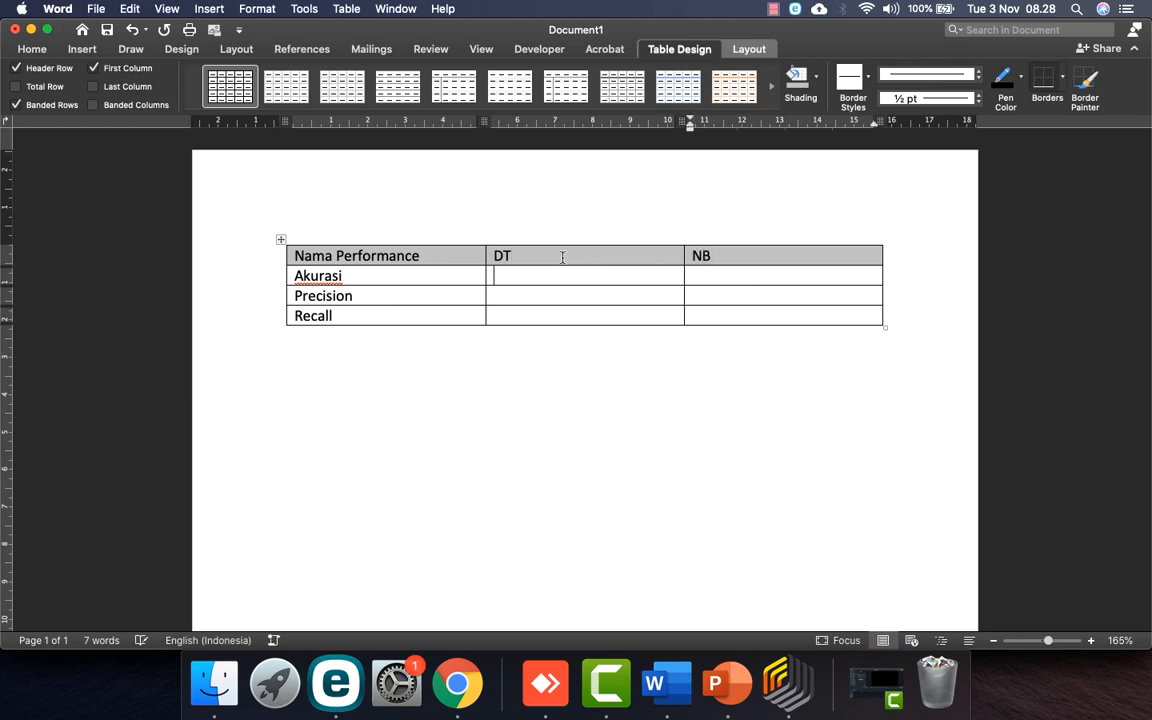
{"action": "left_click", "coordinate": [787, 685]}
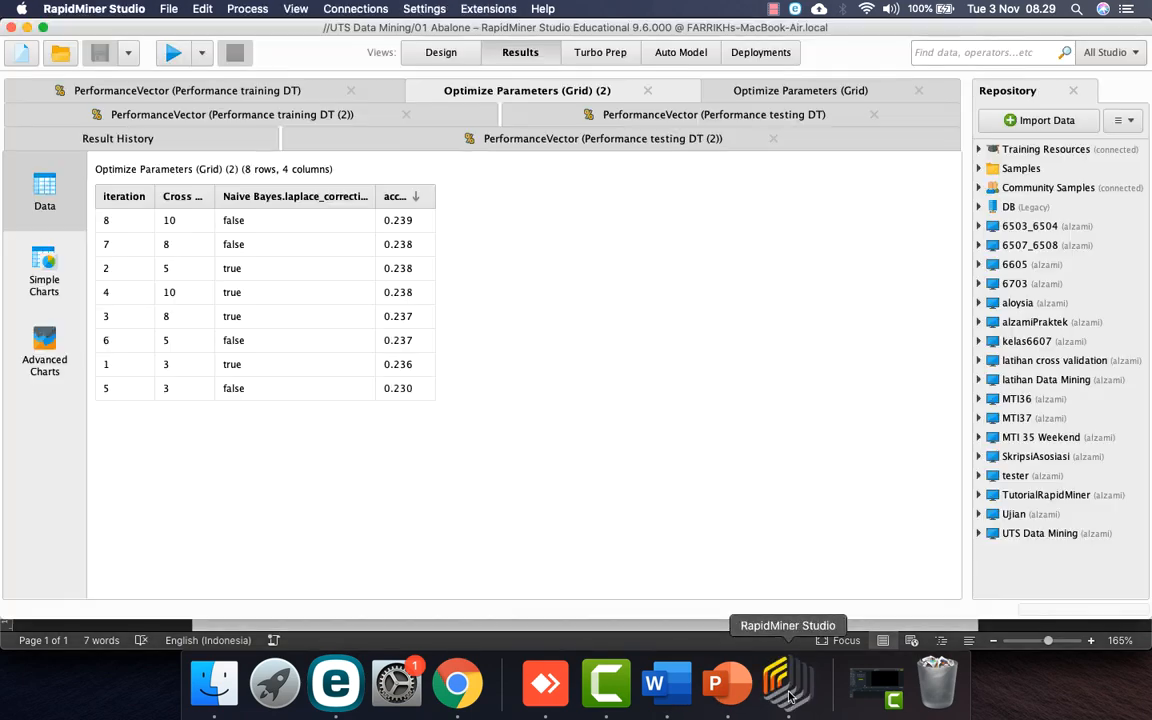
Step: Enter the NB accuracy 22.84 in the Akurasi row of the Word table
{"action": "left_click", "coordinate": [512, 142]}
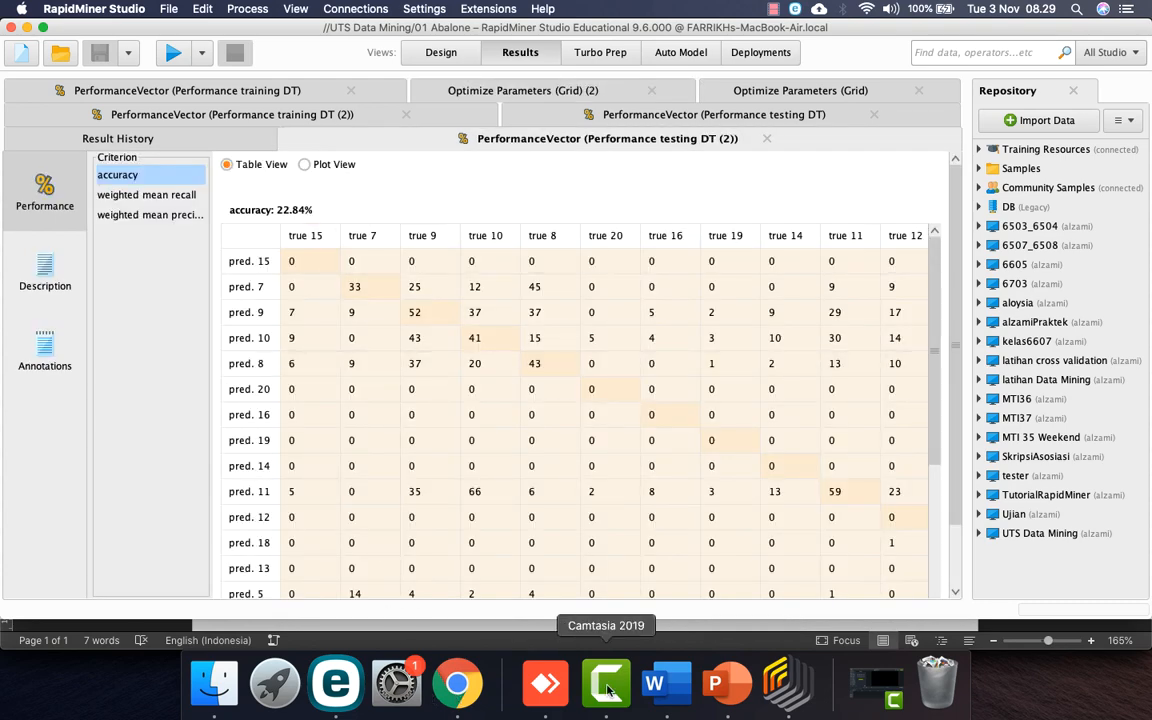
{"action": "left_click", "coordinate": [654, 684]}
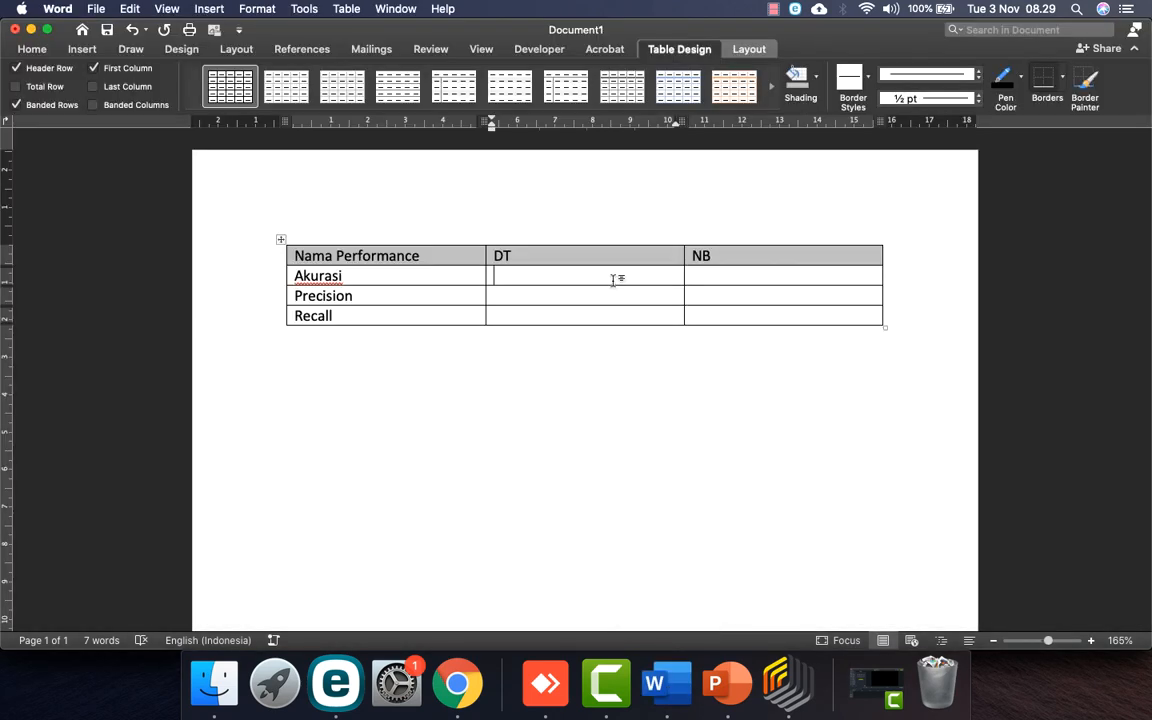
{"action": "left_click", "coordinate": [787, 684]}
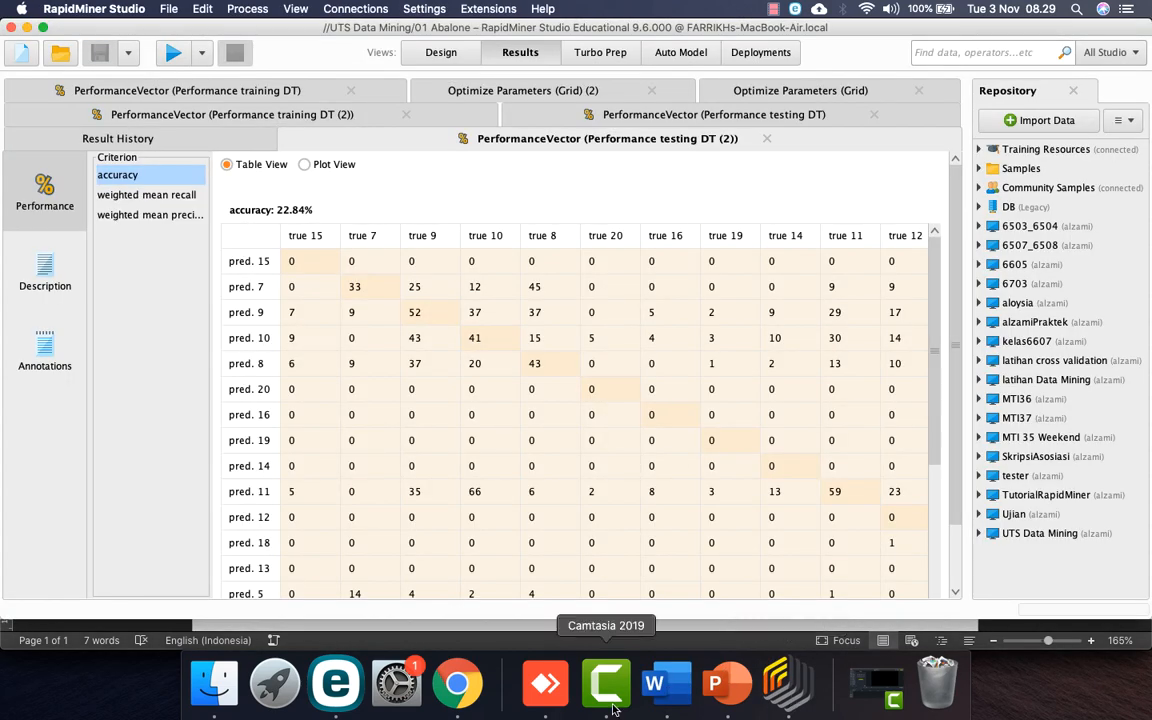
{"action": "left_click", "coordinate": [481, 690]}
{"action": "left_click", "coordinate": [654, 684]}
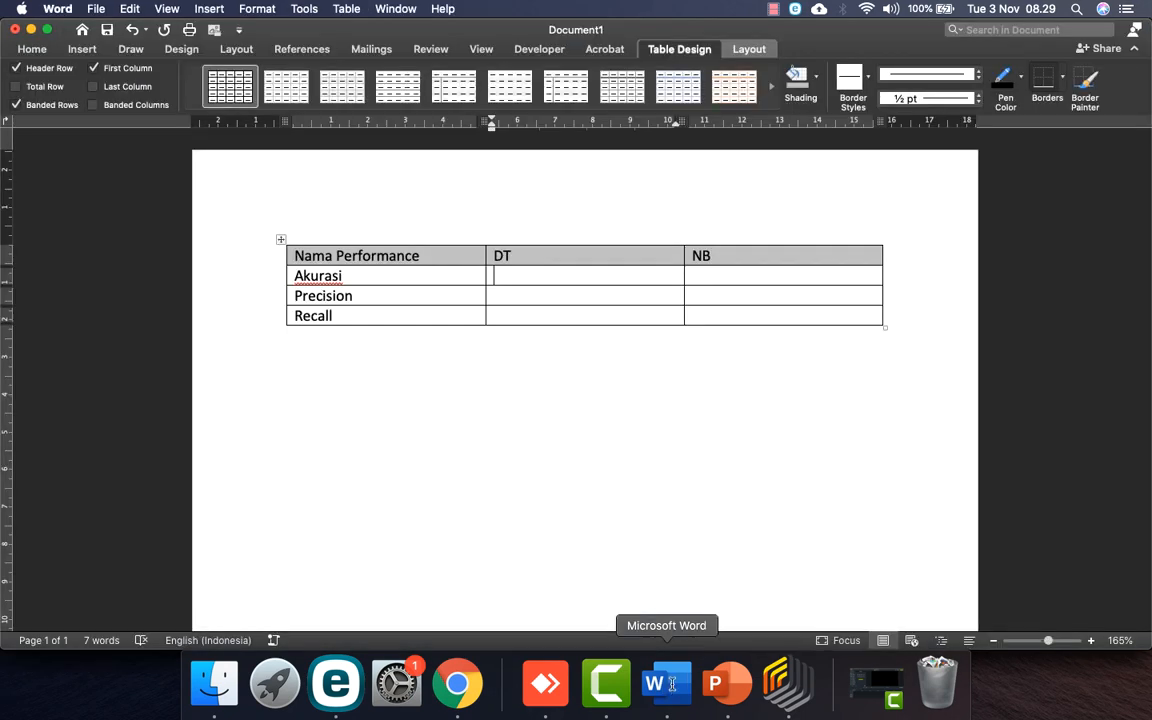
{"action": "left_click", "coordinate": [752, 280]}
{"action": "type", "text": "22.84"}
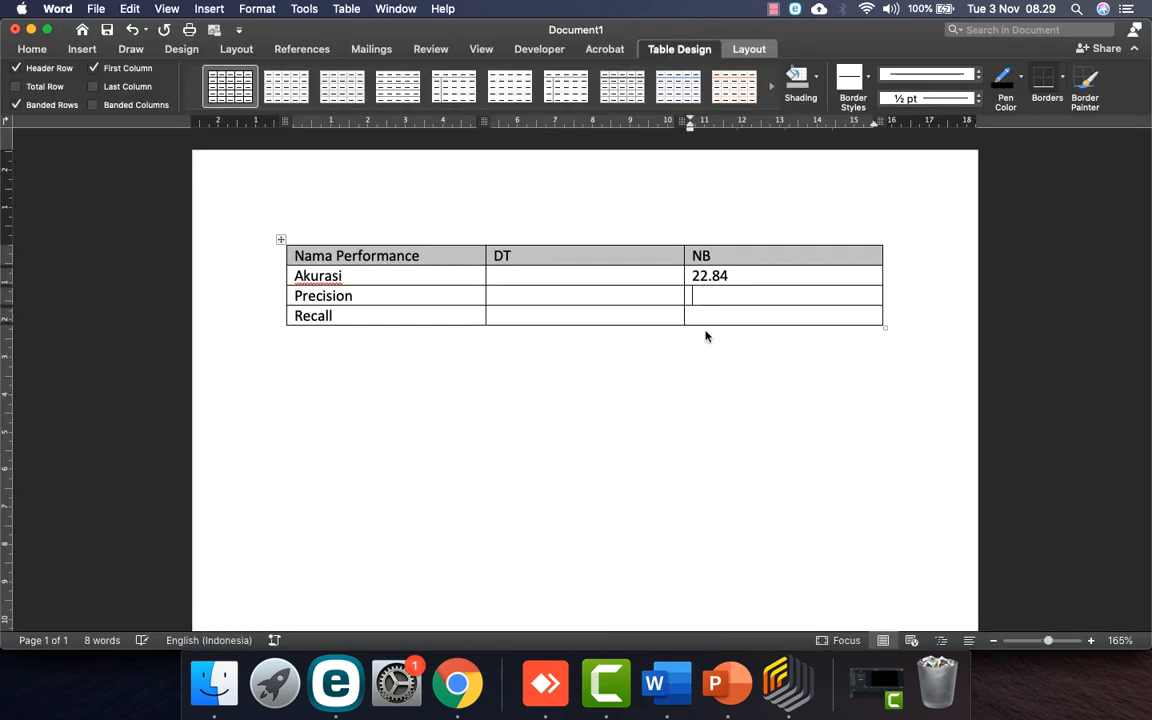
Step: Read NB weighted mean precision in RapidMiner and enter 8.07 in the Precision row
{"action": "left_click", "coordinate": [785, 684]}
{"action": "left_click", "coordinate": [174, 196]}
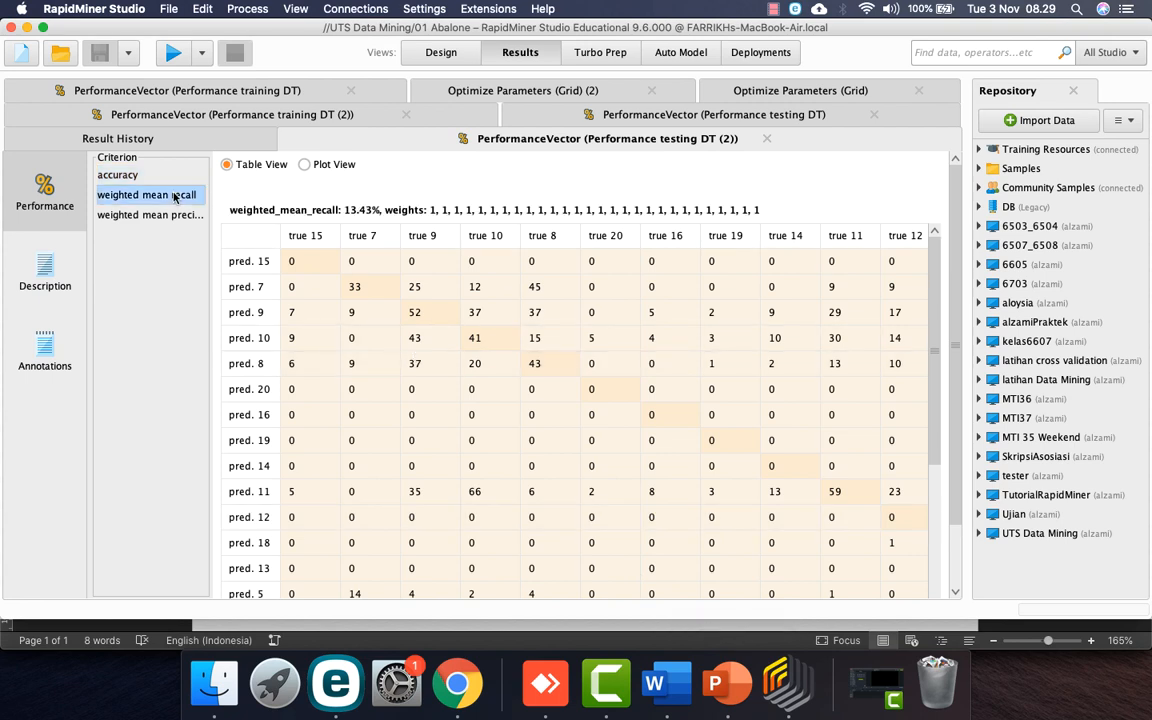
{"action": "left_click", "coordinate": [174, 217]}
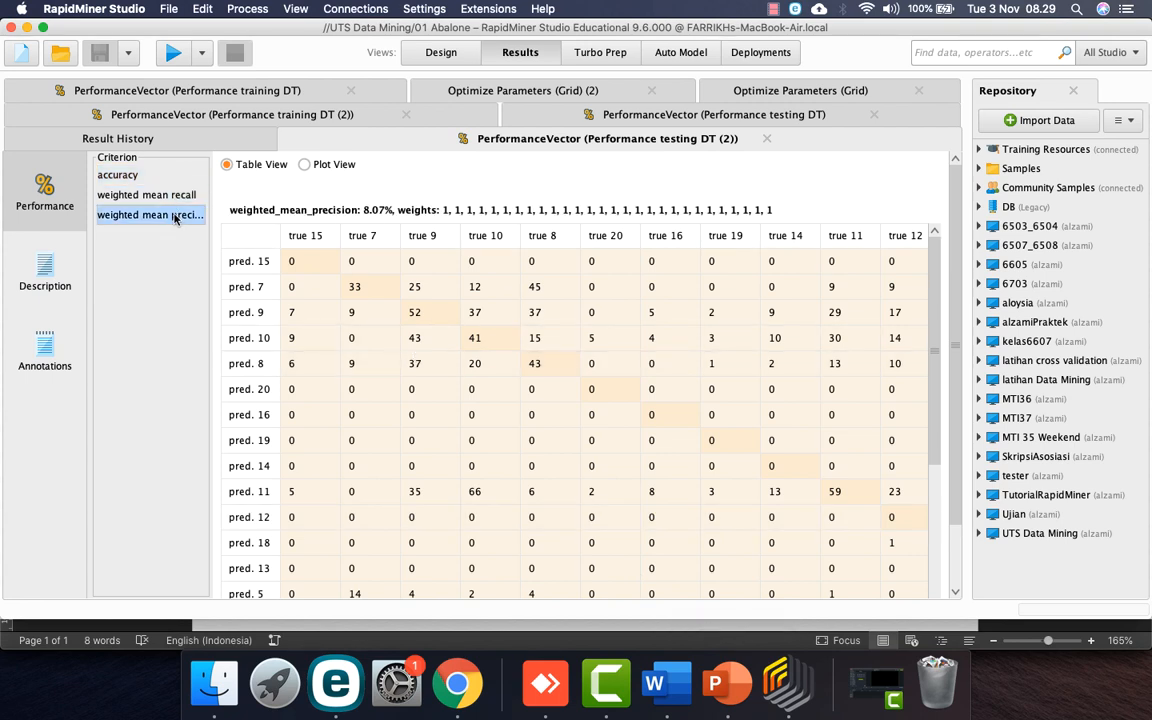
{"action": "left_click", "coordinate": [171, 196]}
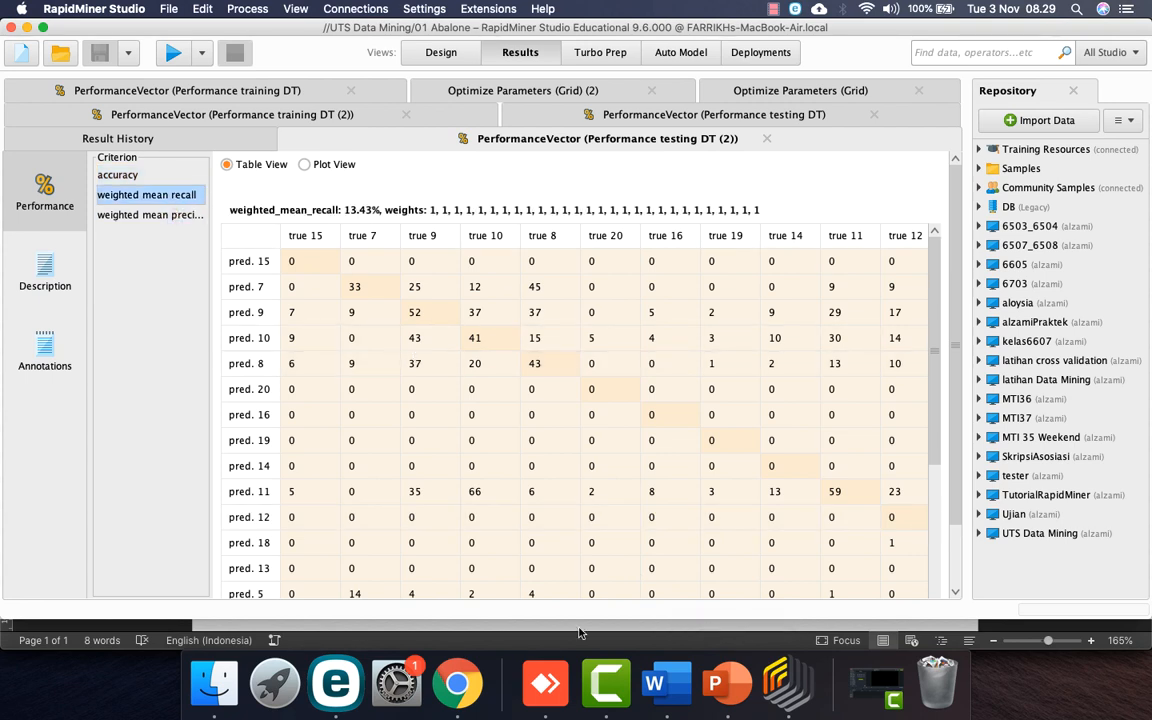
{"action": "left_click", "coordinate": [150, 215]}
{"action": "left_click", "coordinate": [663, 680]}
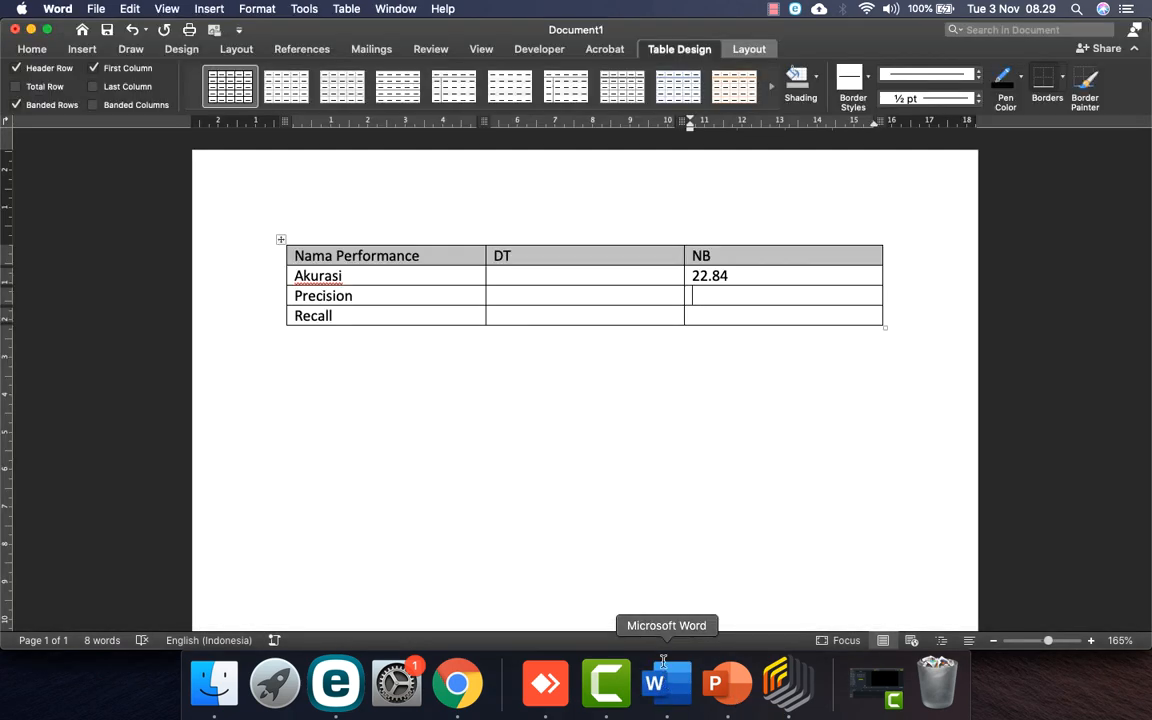
{"action": "type", "text": "8.07"}
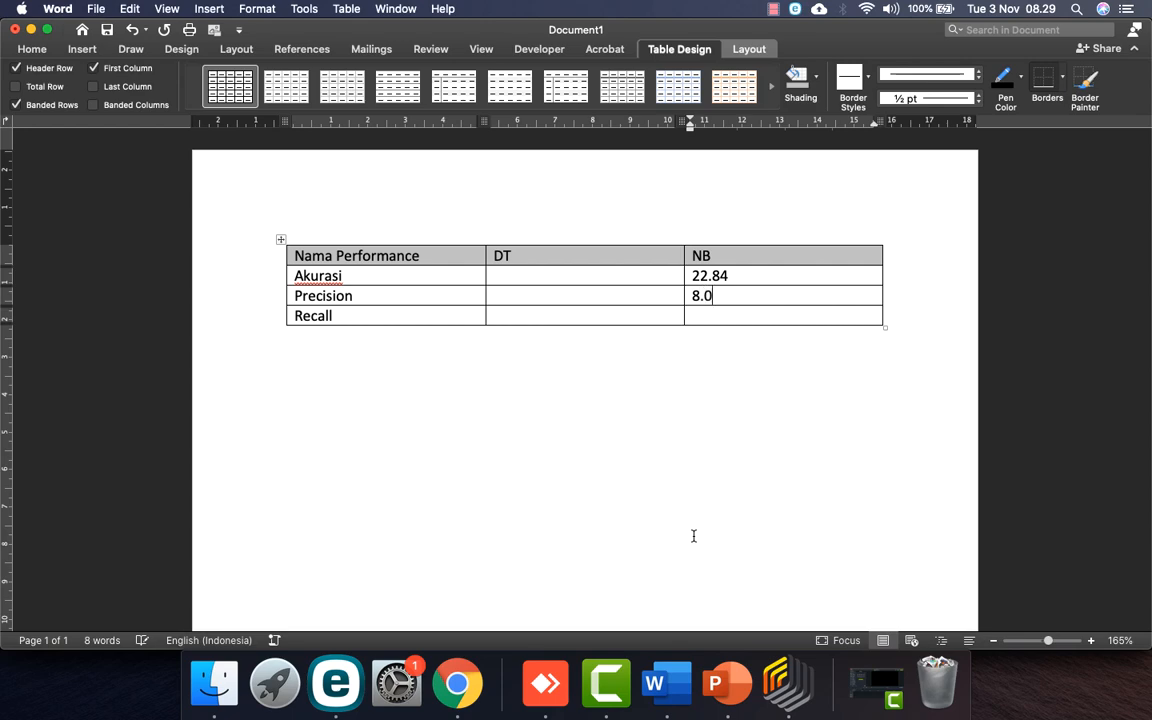
Step: Enter the NB weighted mean recall 13.43 in the Recall row, correcting a mistyped digit
{"action": "left_click", "coordinate": [787, 683]}
{"action": "left_click", "coordinate": [132, 196]}
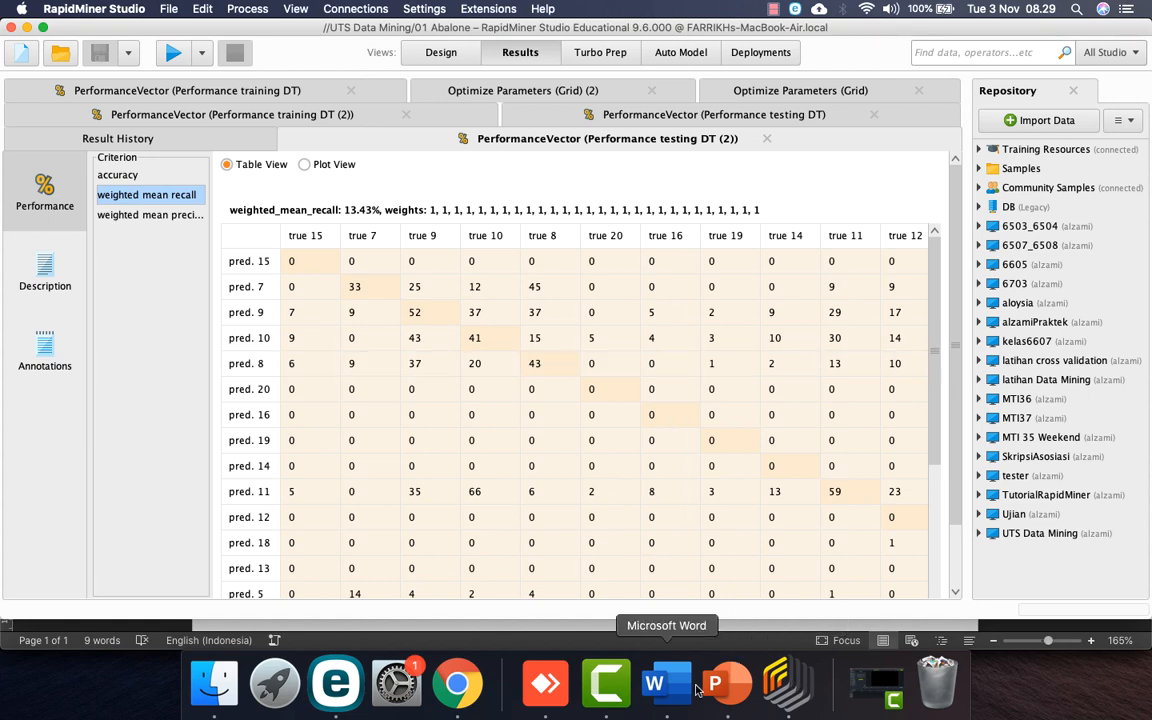
{"action": "left_click", "coordinate": [655, 683]}
{"action": "type", "text": "13."}
{"action": "type", "text": "42"}
{"action": "key", "text": "BackSpace"}
{"action": "type", "text": "3"}
{"action": "left_click", "coordinate": [545, 275]}
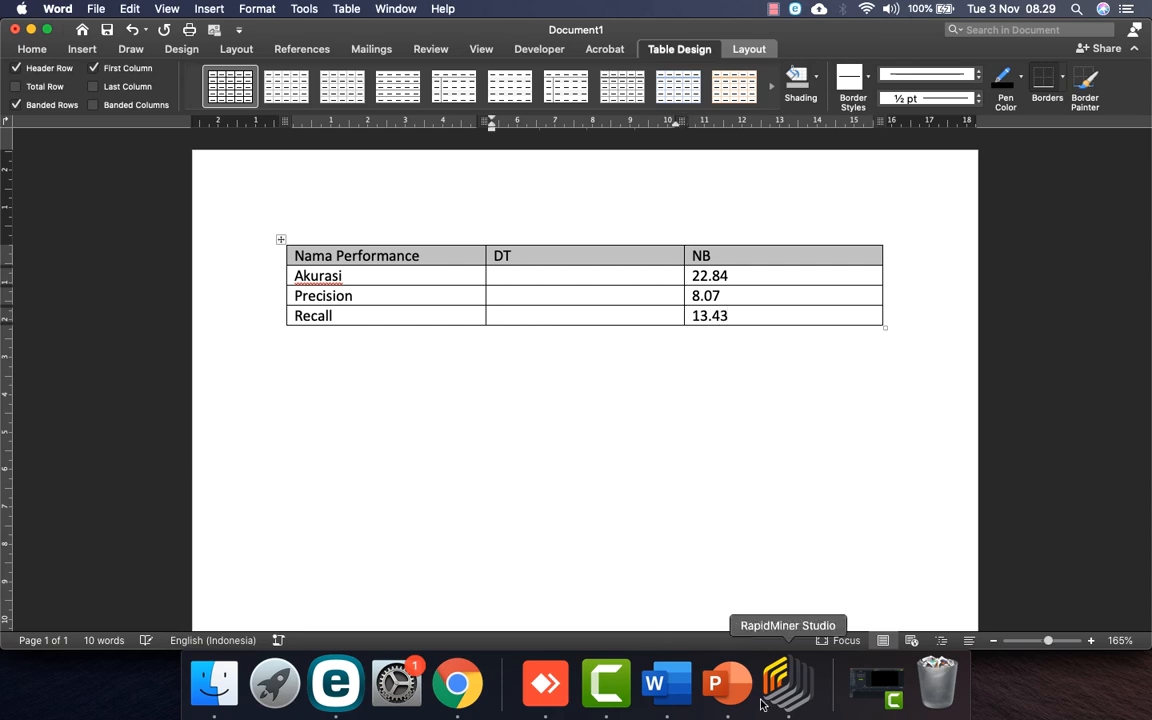
{"action": "left_click", "coordinate": [758, 711]}
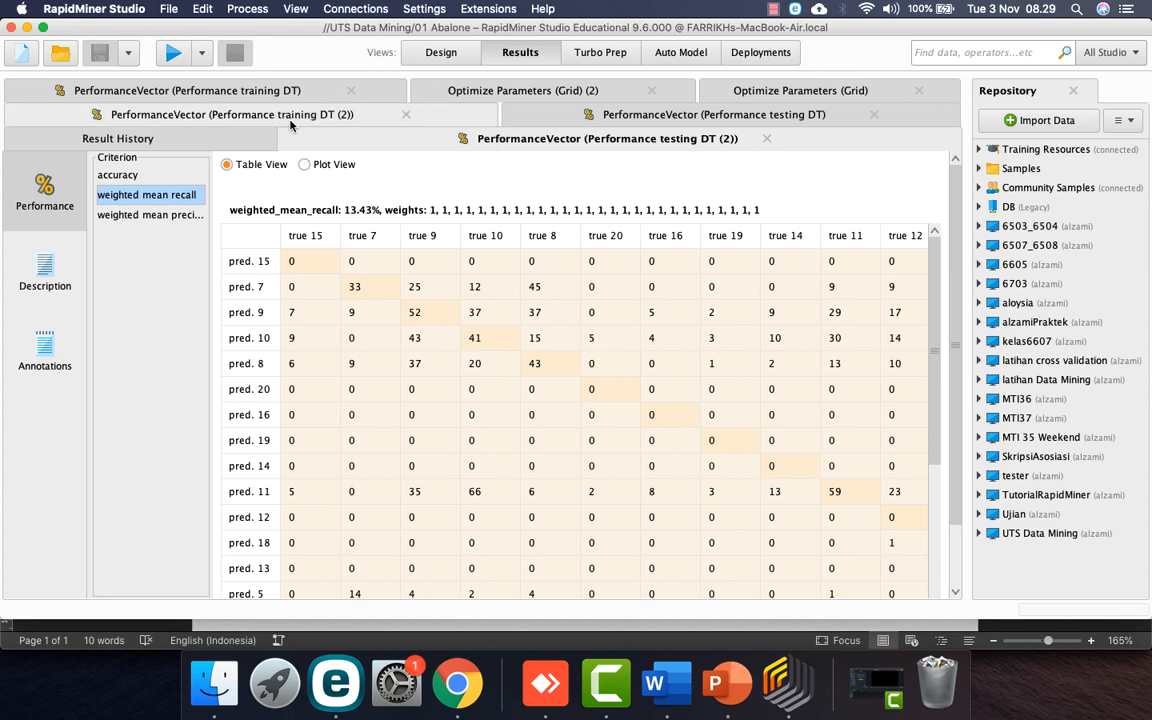
Step: Enter the DT accuracy 25.64 and weighted mean precision 14.71 in Word's DT column
{"action": "left_click", "coordinate": [540, 116]}
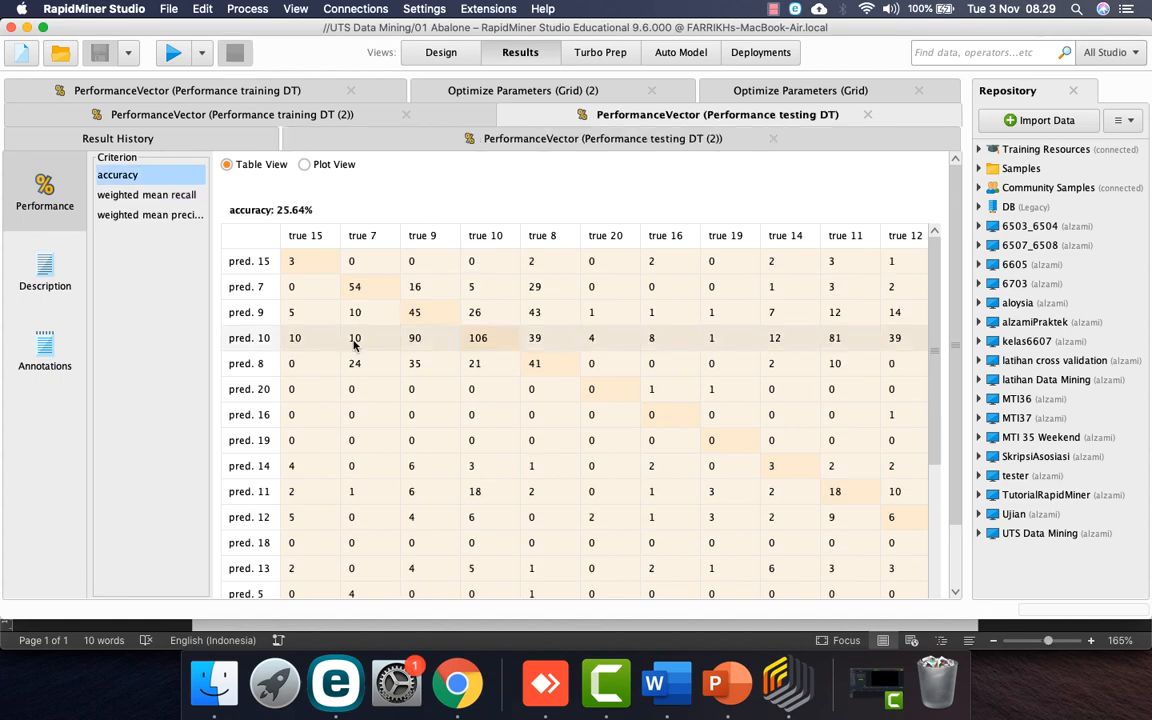
{"action": "left_click", "coordinate": [654, 683]}
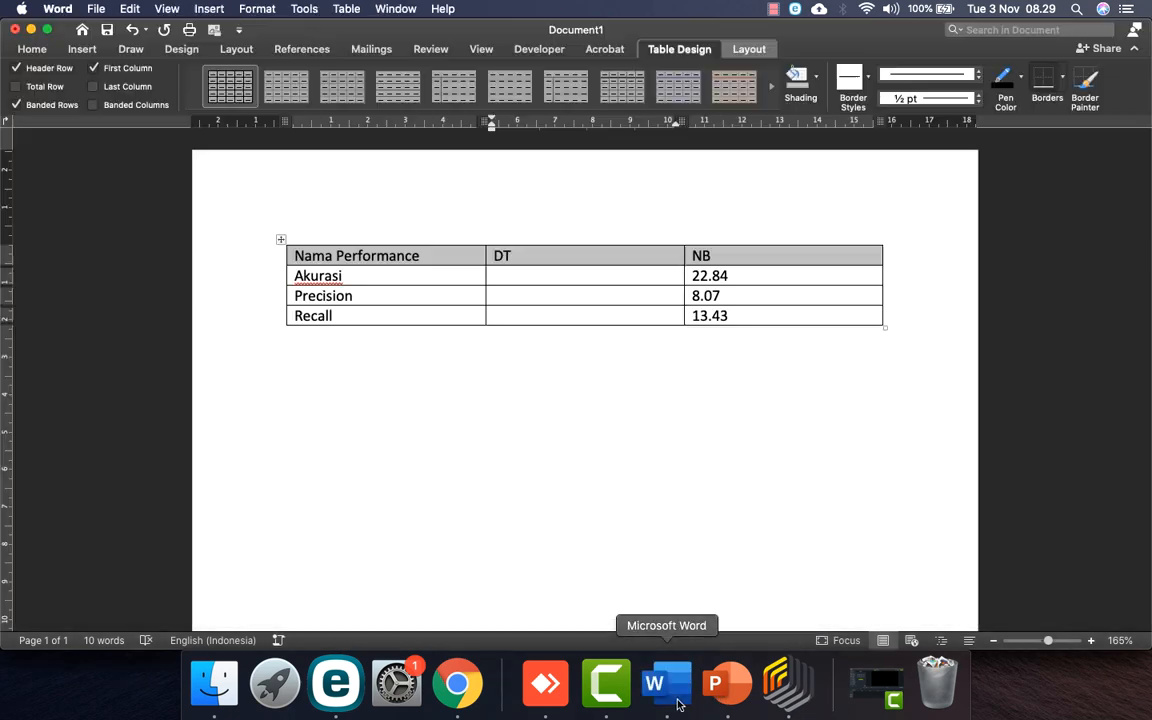
{"action": "type", "text": "25.64"}
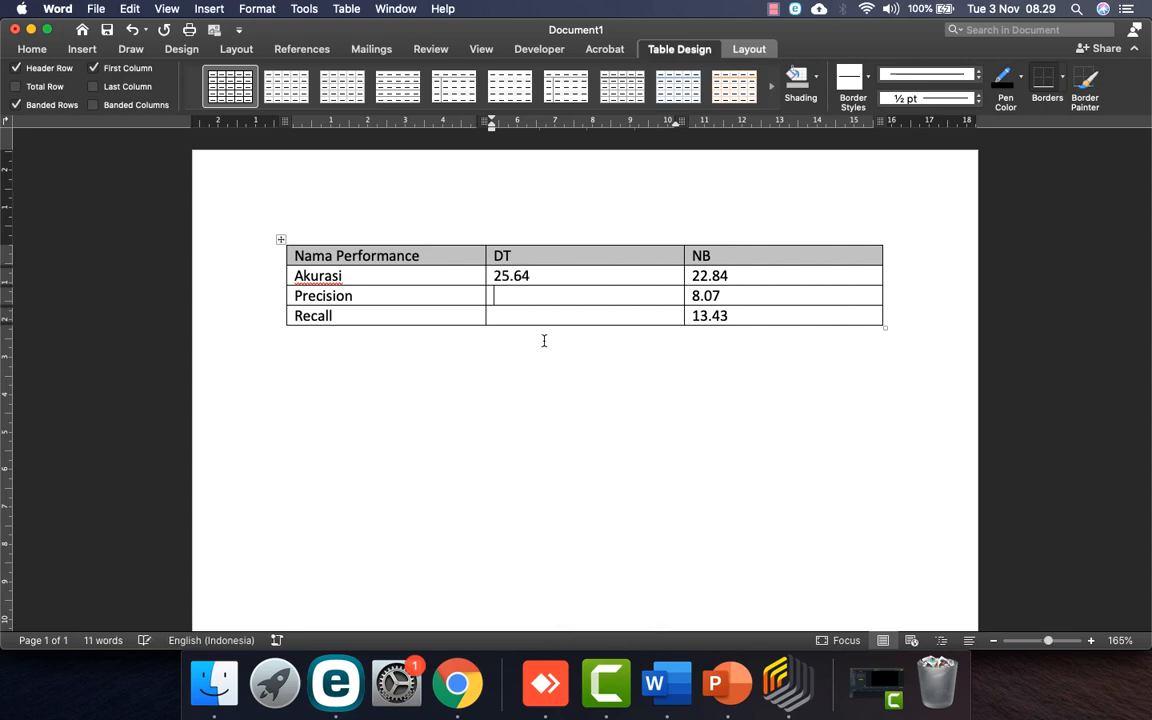
{"action": "left_click", "coordinate": [787, 683]}
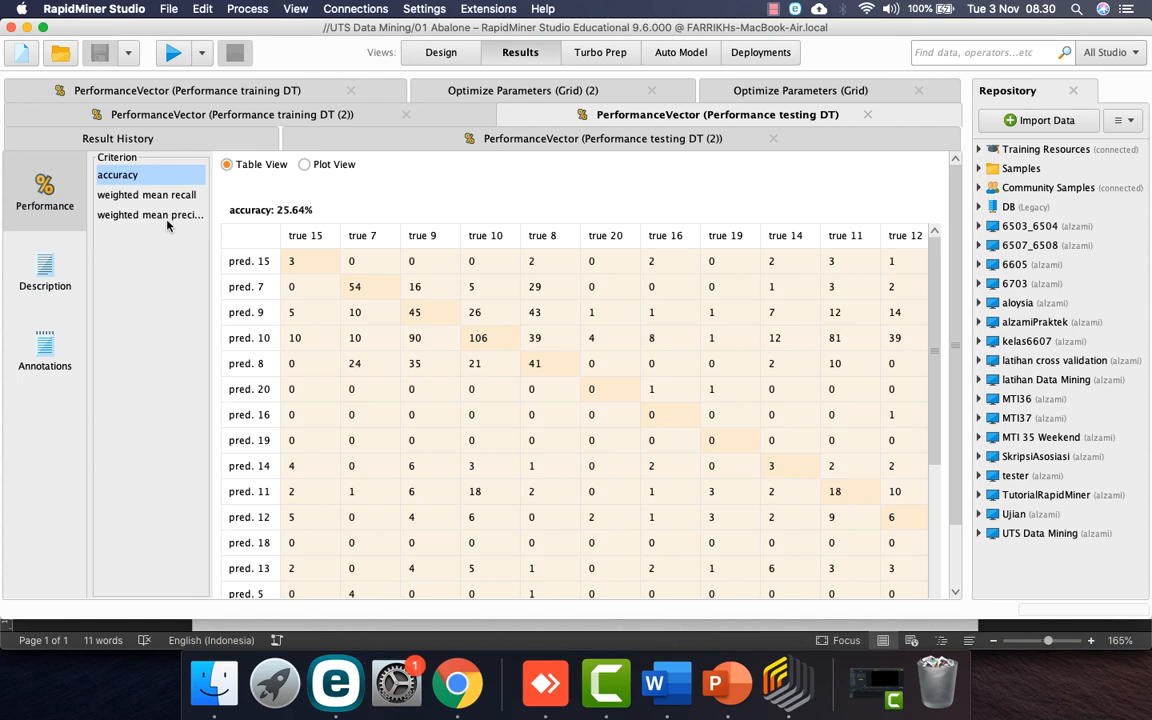
{"action": "left_click", "coordinate": [160, 215]}
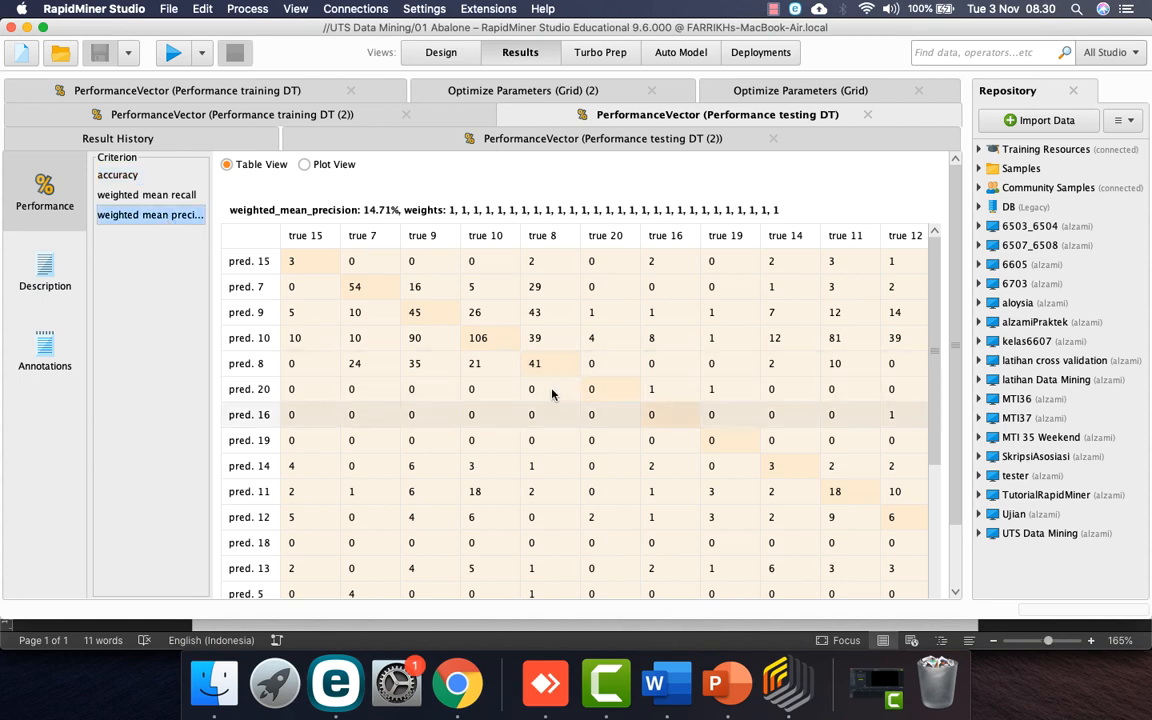
{"action": "left_click", "coordinate": [684, 692]}
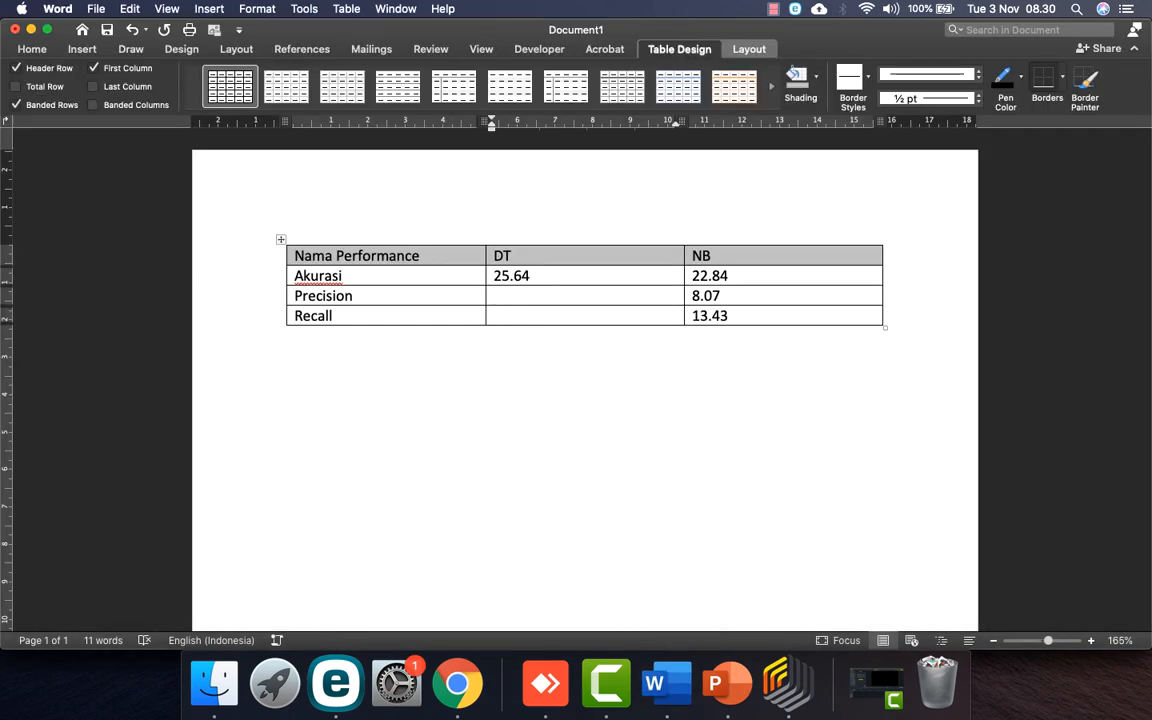
{"action": "type", "text": "14.71"}
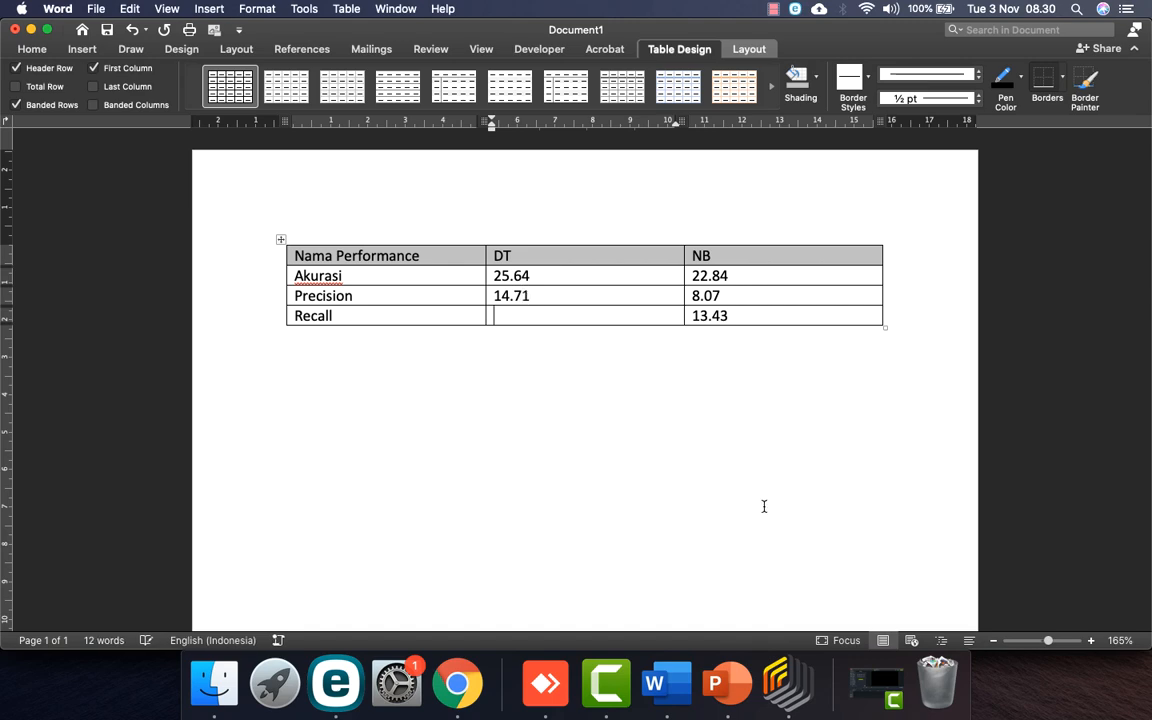
Step: Read the DT weighted mean recall and enter 11.72 in the Recall row
{"action": "left_click", "coordinate": [778, 683]}
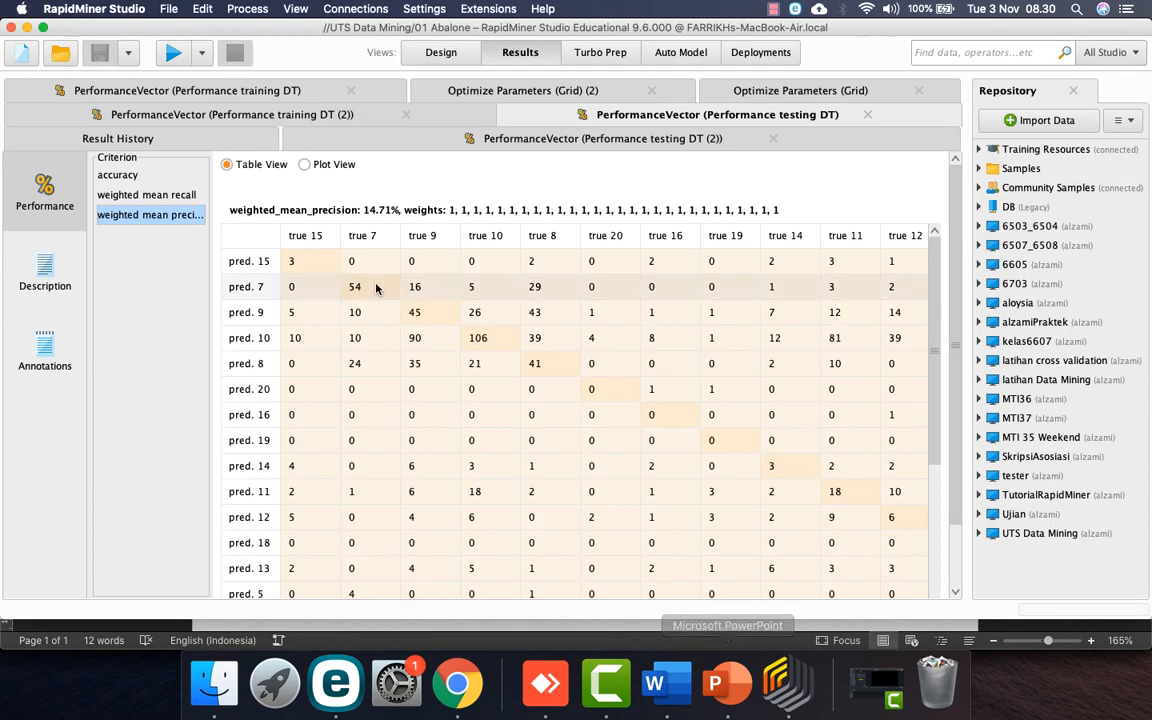
{"action": "left_click", "coordinate": [187, 196]}
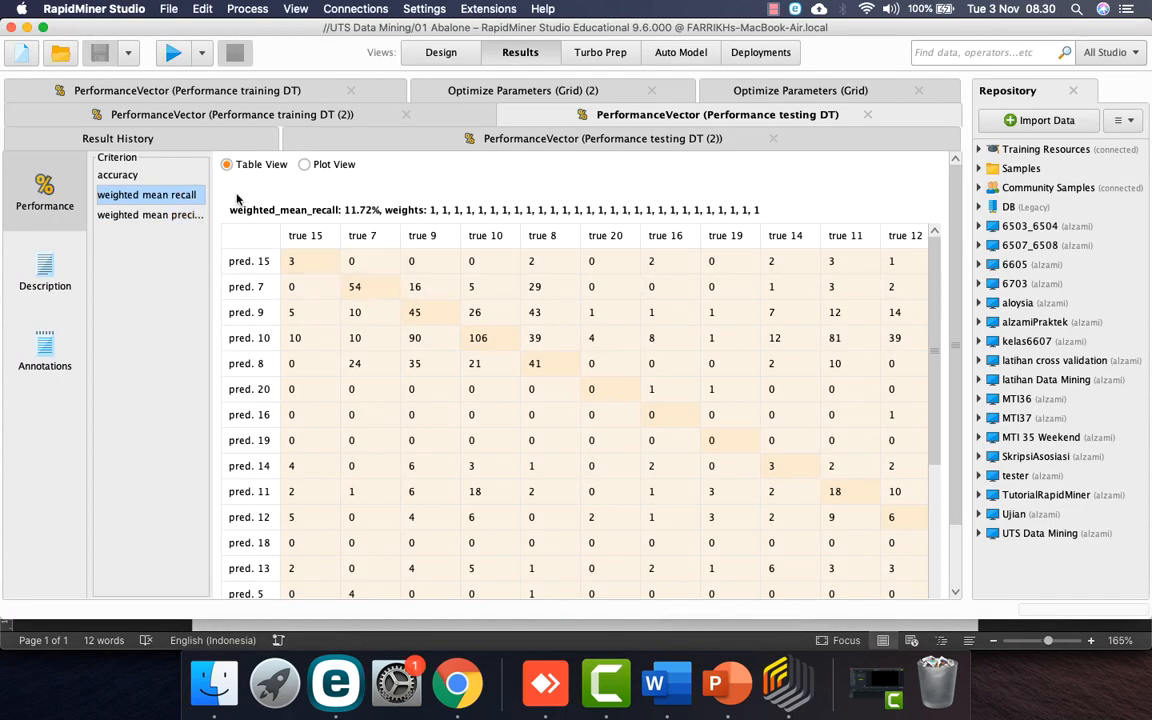
{"action": "left_click", "coordinate": [672, 698]}
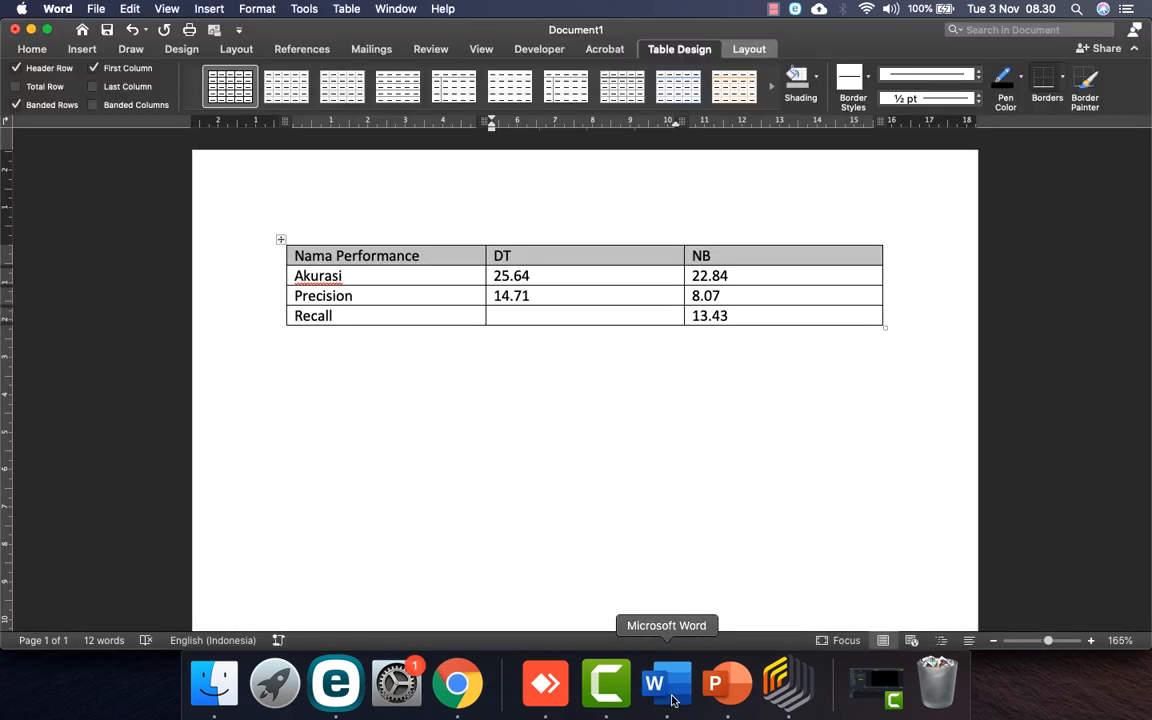
{"action": "type", "text": "72"}
{"action": "left_click", "coordinate": [214, 683]}
Step: Open the 'Project Proposal Data Mining UTS - contoh' document and view its recall/precision table
{"action": "double_click", "coordinate": [386, 141]}
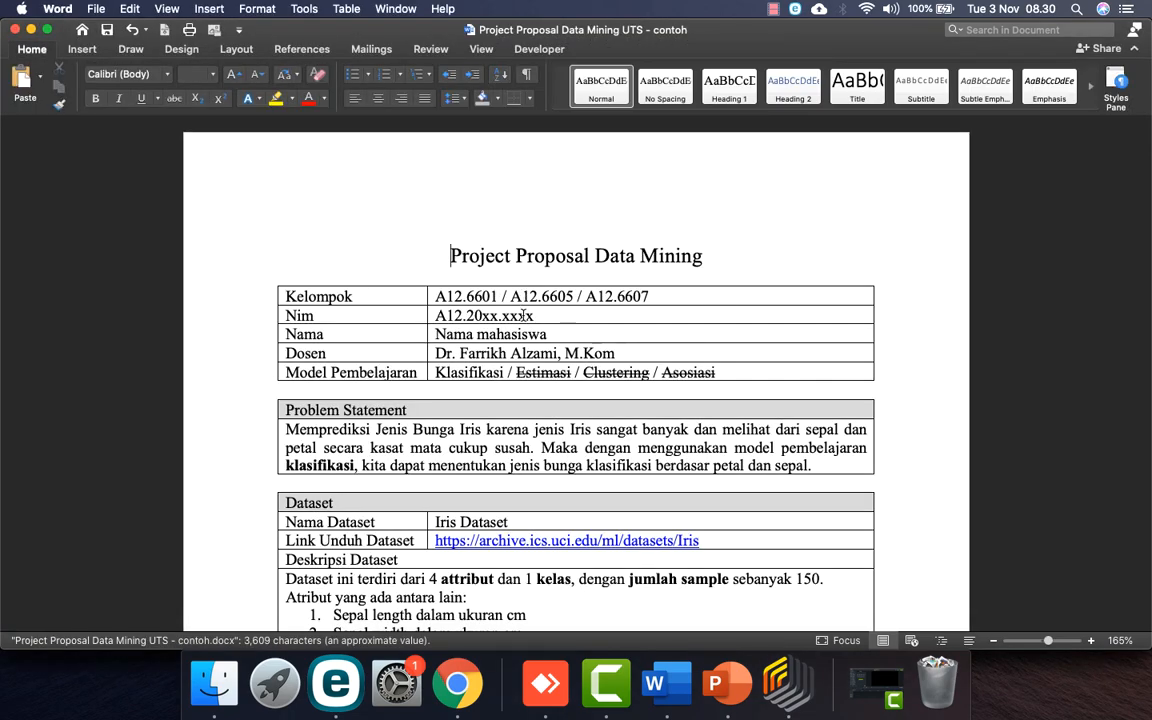
{"action": "scroll", "coordinate": [588, 407], "scroll_direction": "down", "scroll_amount": 20}
{"action": "scroll", "coordinate": [588, 407], "scroll_direction": "down", "scroll_amount": 15}
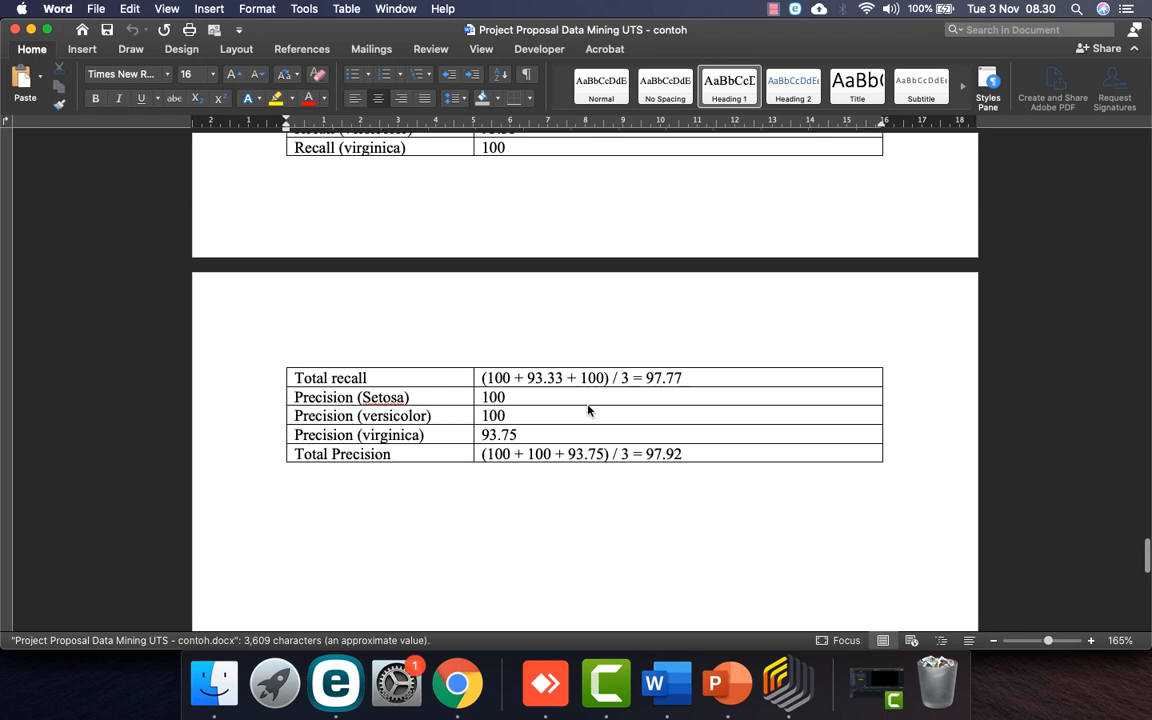
{"action": "left_click", "coordinate": [290, 497]}
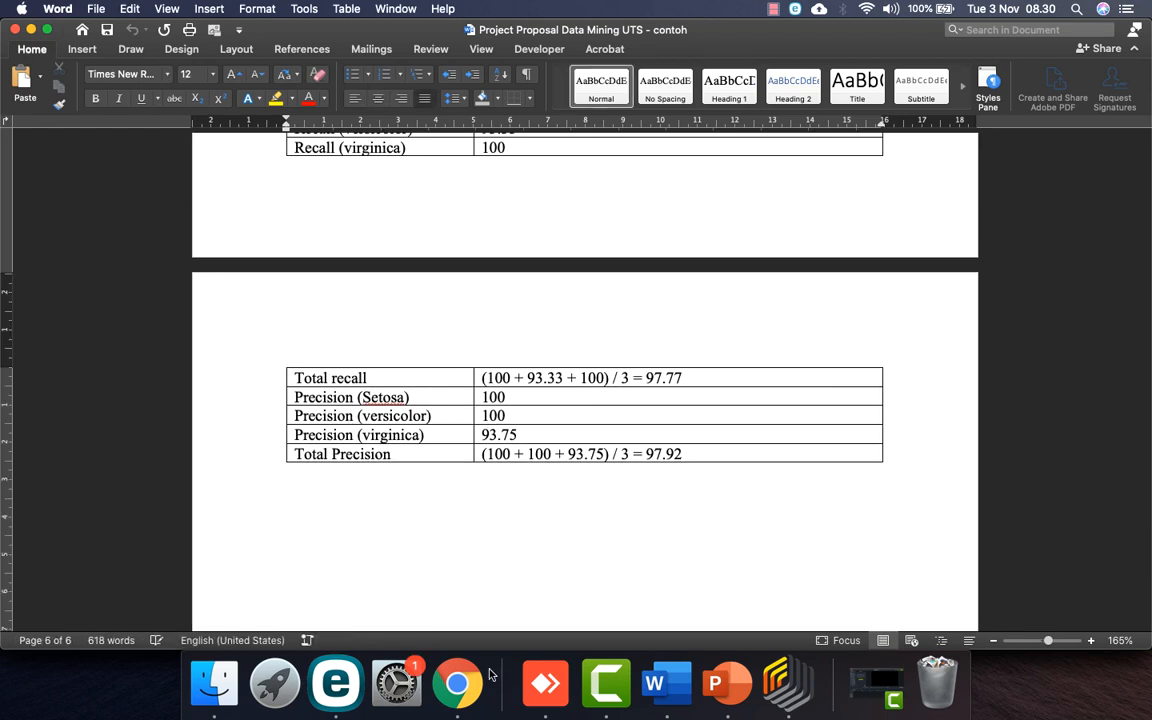
{"action": "left_click", "coordinate": [818, 663]}
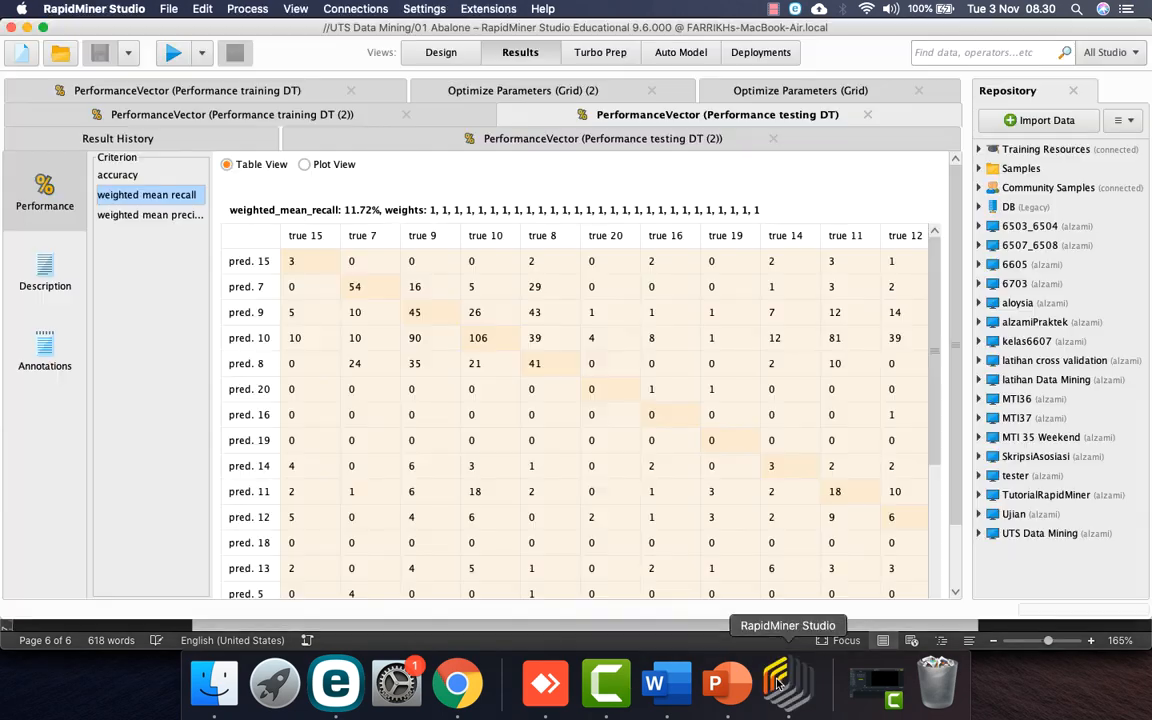
Step: Look at Split Data (2) and Set Role (2) inside Subprocess NB, then return to the top-level process
{"action": "left_click", "coordinate": [443, 55]}
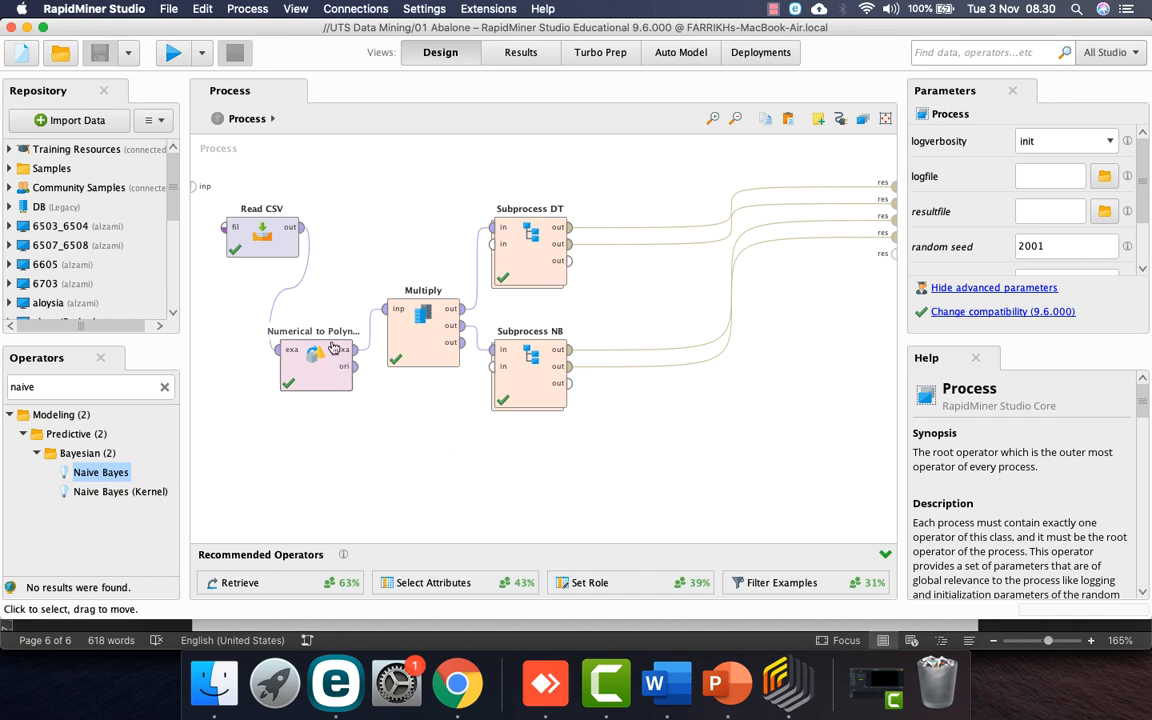
{"action": "left_click", "coordinate": [527, 392]}
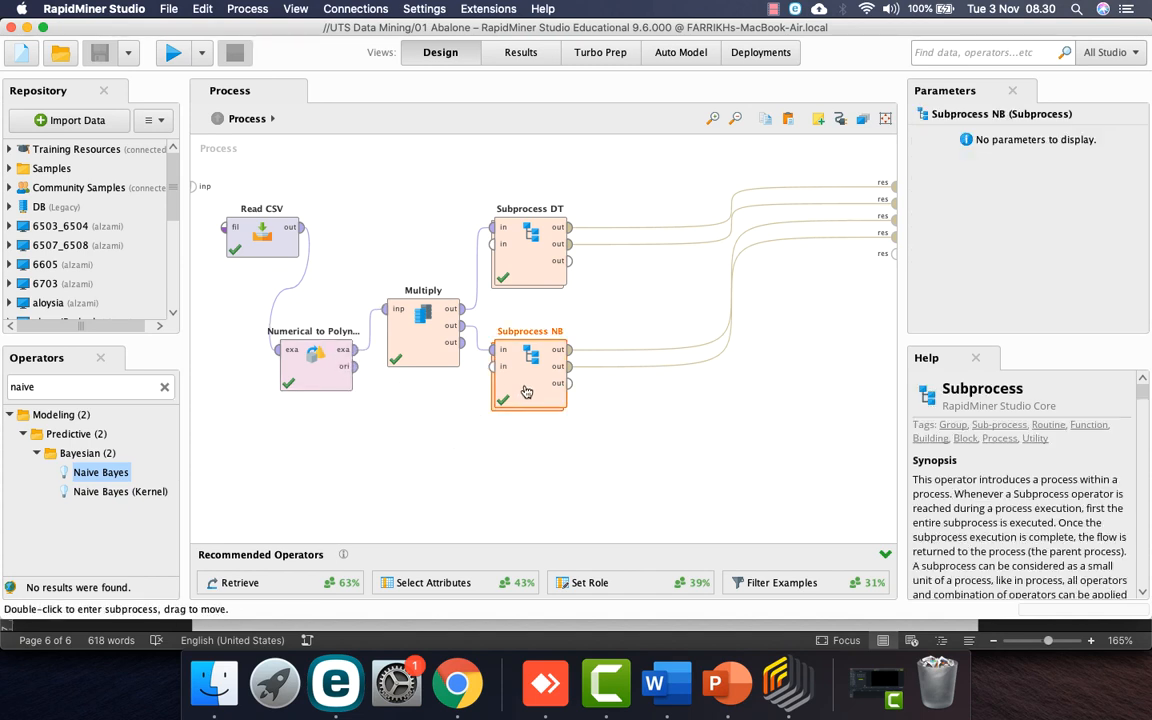
{"action": "double_click", "coordinate": [527, 392]}
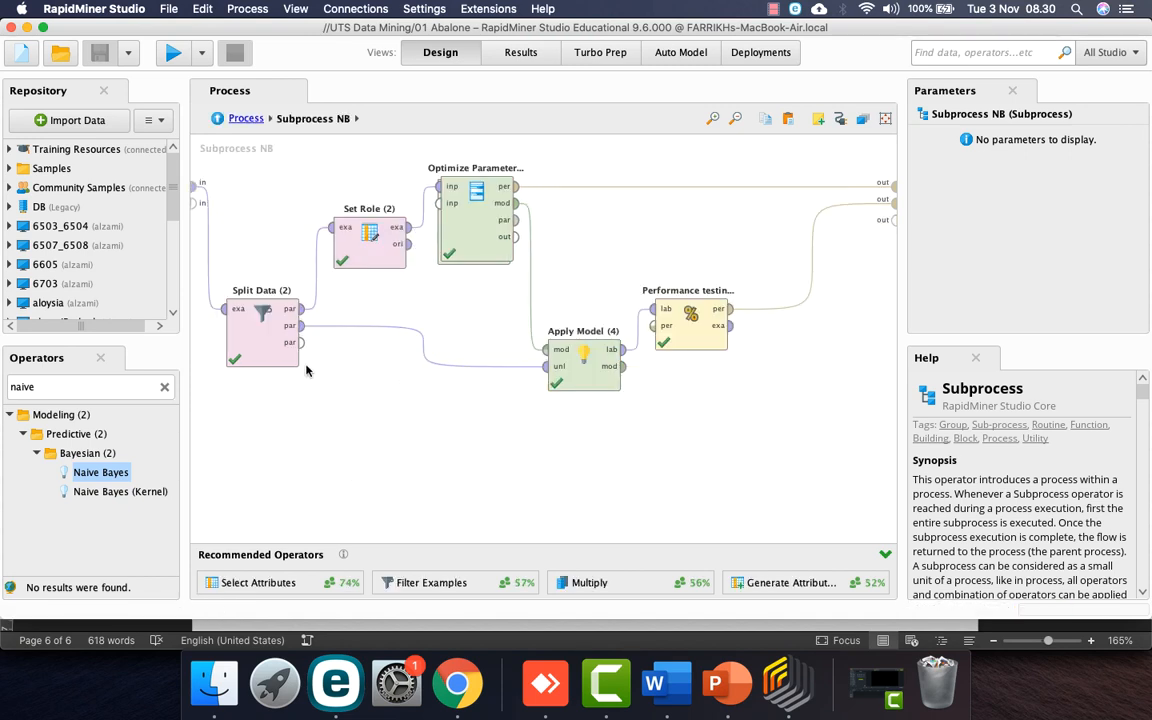
{"action": "left_click", "coordinate": [282, 338]}
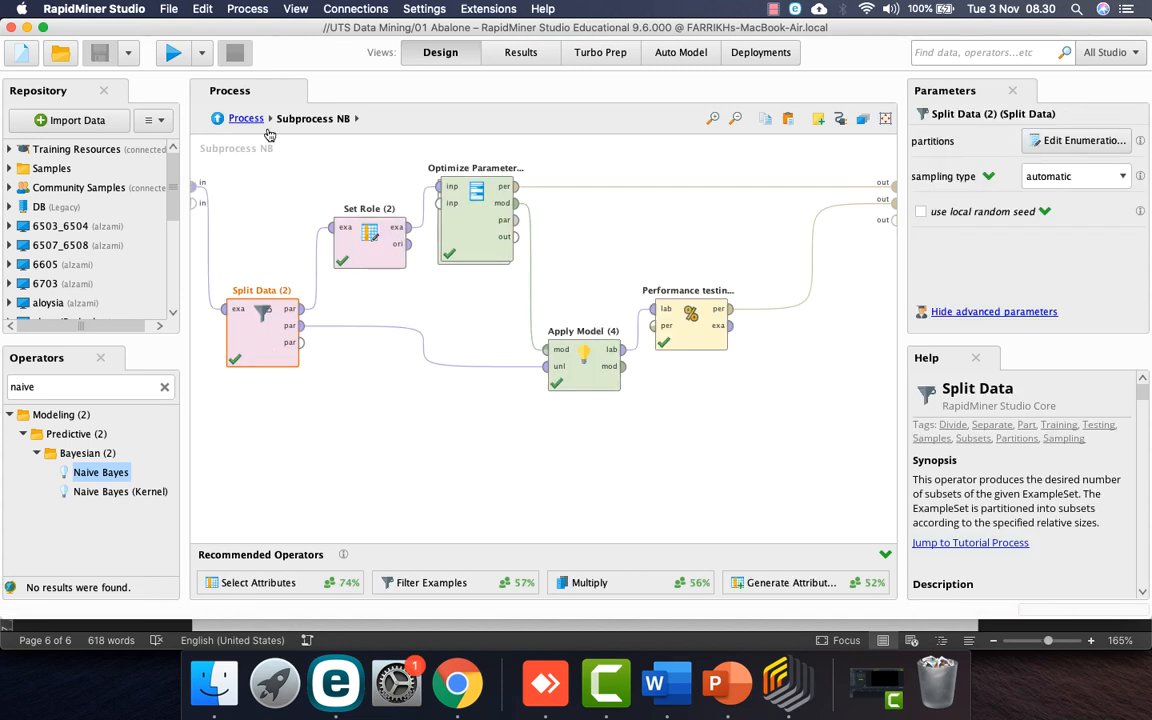
{"action": "left_click", "coordinate": [379, 245], "text": "shift"}
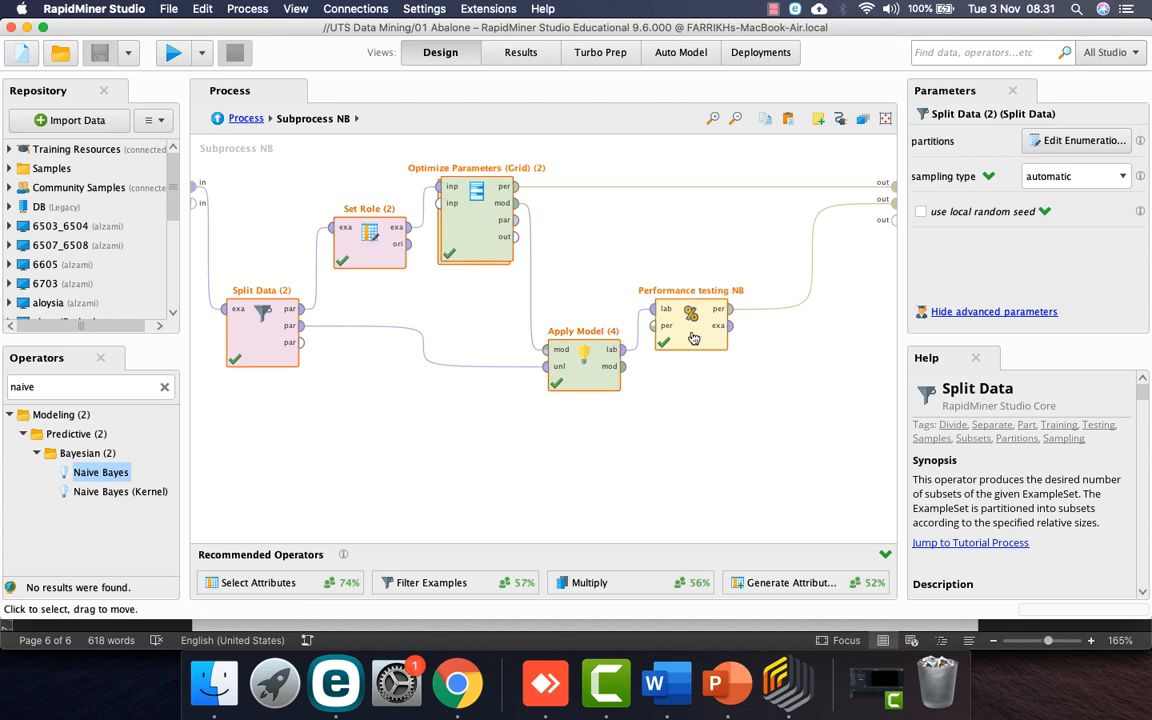
{"action": "left_click", "coordinate": [244, 118]}
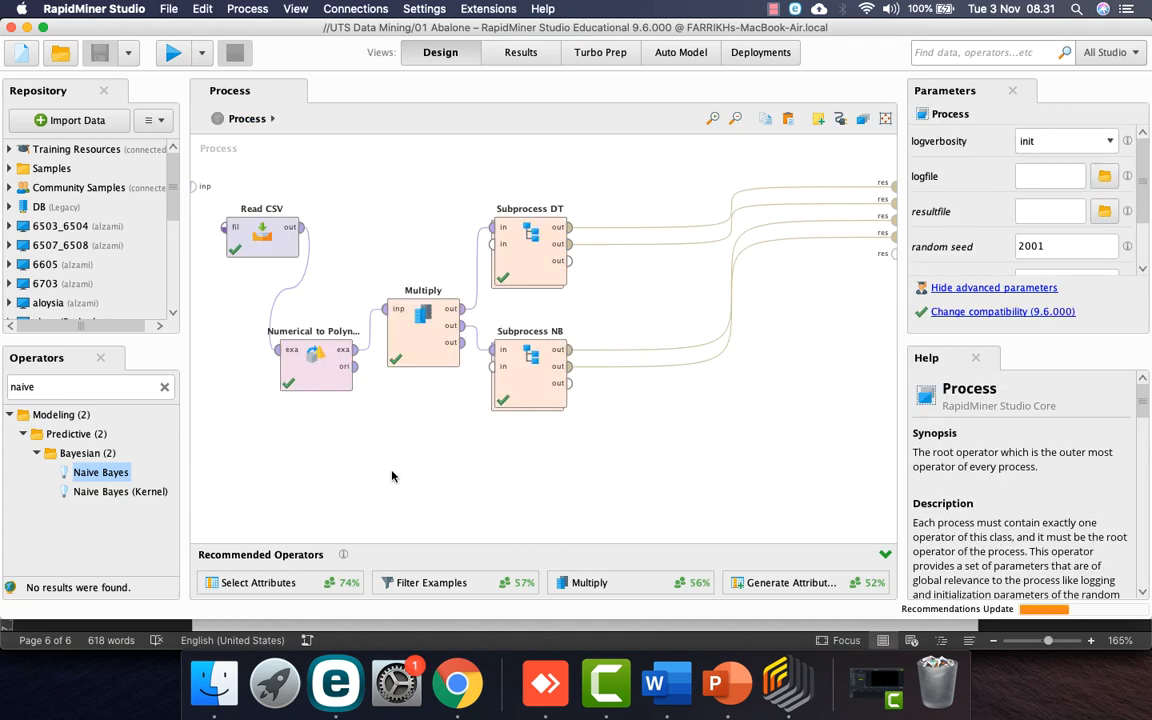
Step: Paste a copy of all the abalone operators into a new blank process
{"action": "key", "text": "super+a"}
{"action": "left_click", "coordinate": [378, 442]}
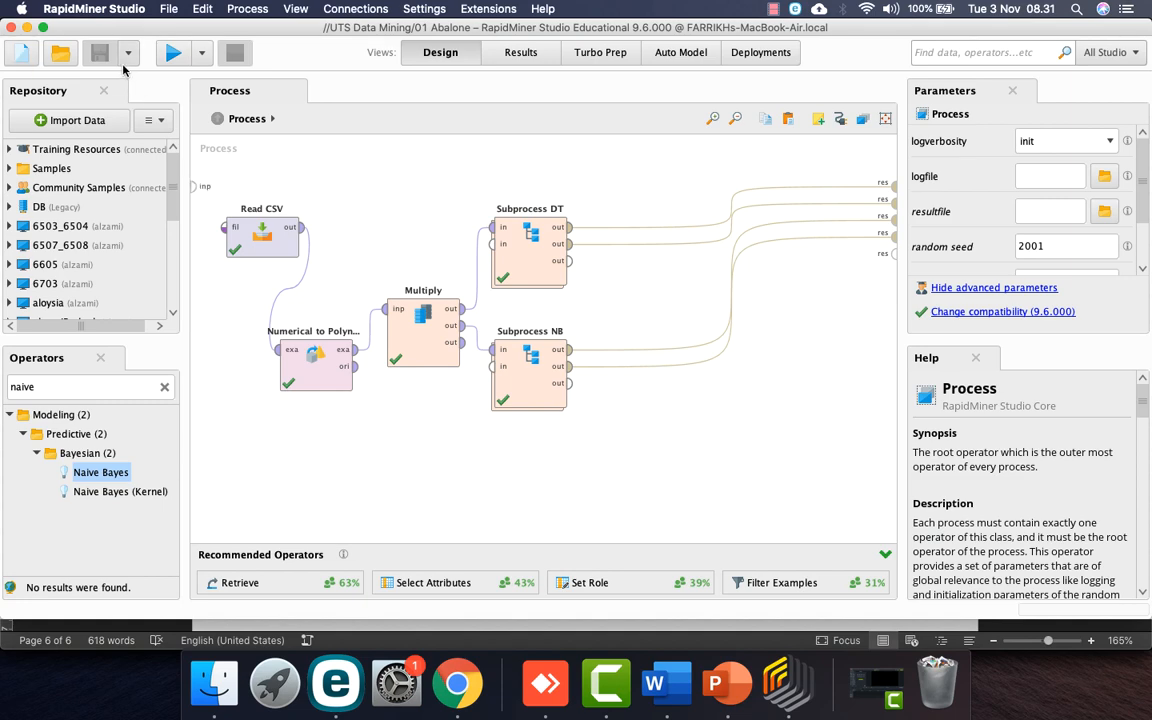
{"action": "left_click", "coordinate": [21, 52]}
{"action": "left_click", "coordinate": [275, 201]}
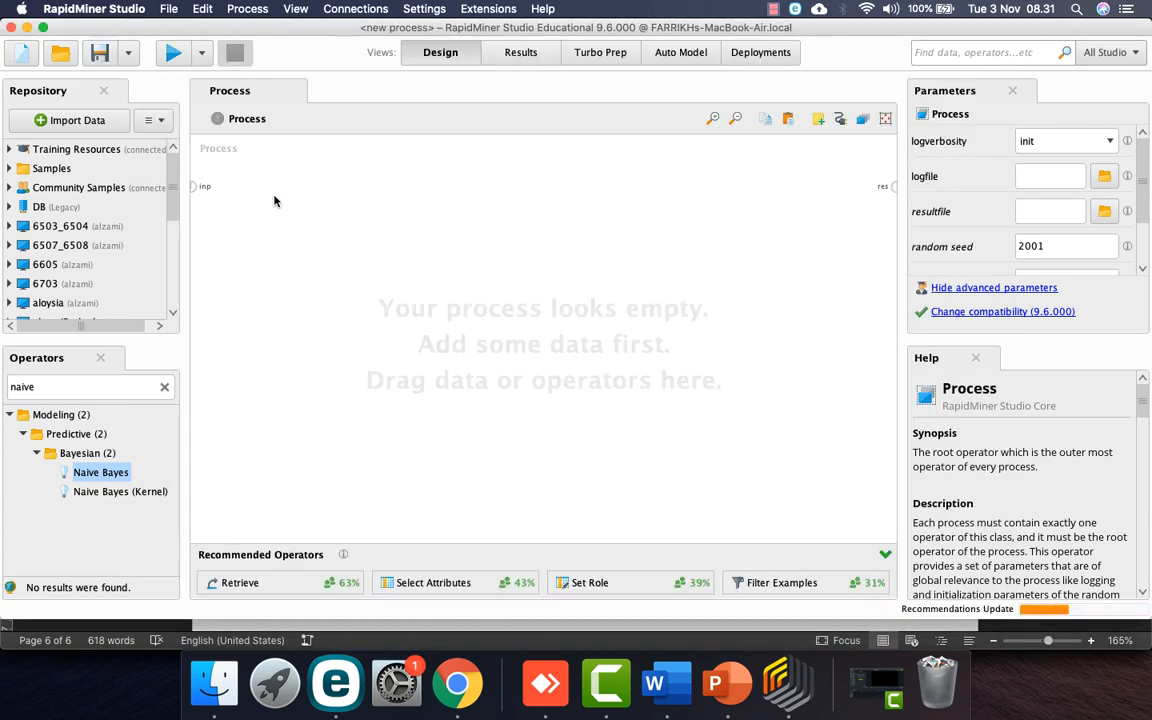
{"action": "key", "text": "super+v"}
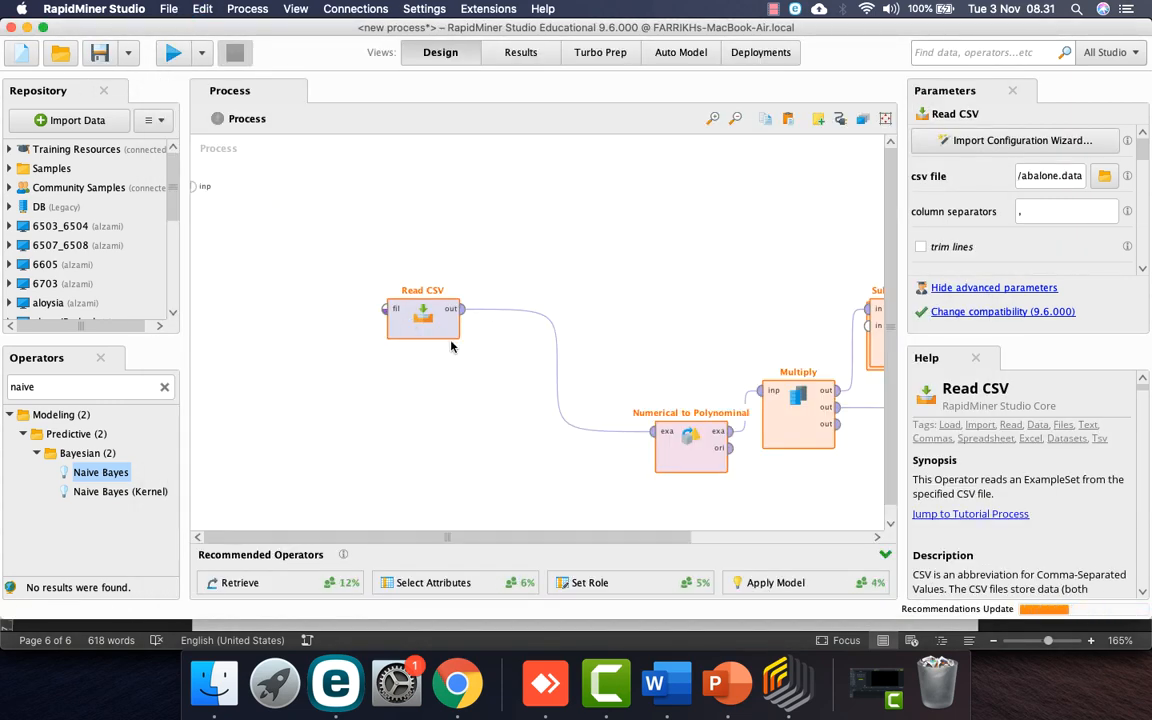
{"action": "left_click_drag", "start_coordinate": [425, 318], "coordinate": [264, 236]}
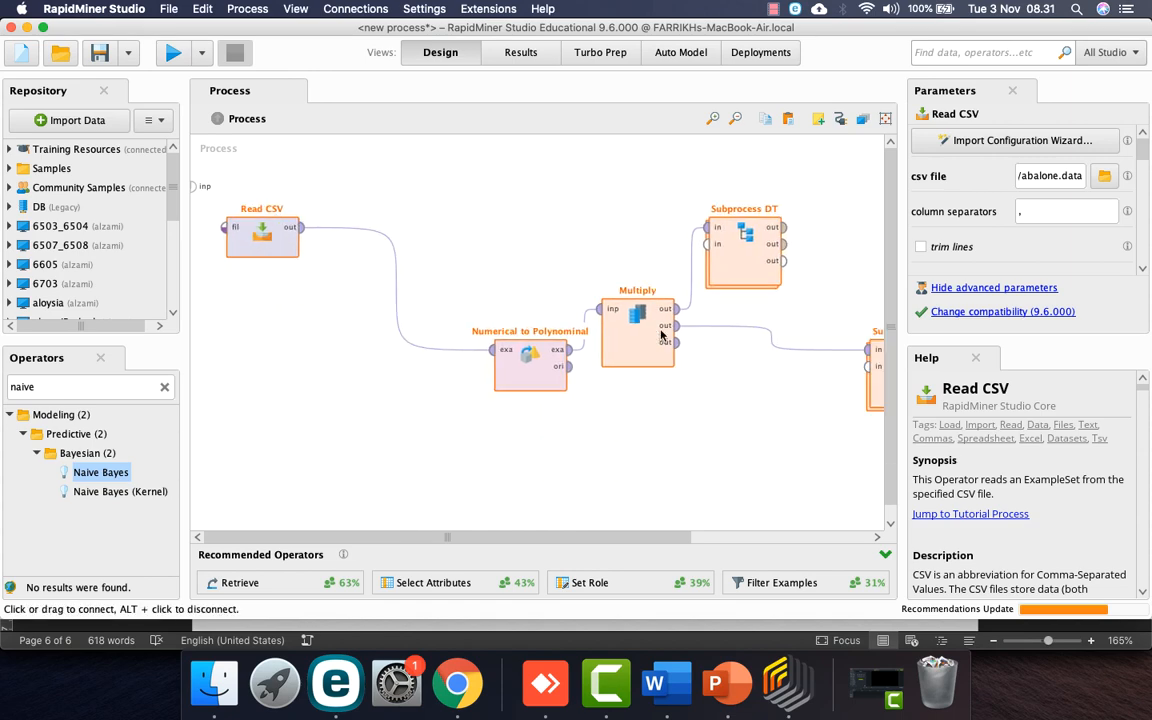
Step: Delete Subprocess DT and reposition the remaining operators
{"action": "left_click", "coordinate": [736, 246]}
{"action": "key", "text": "Delete"}
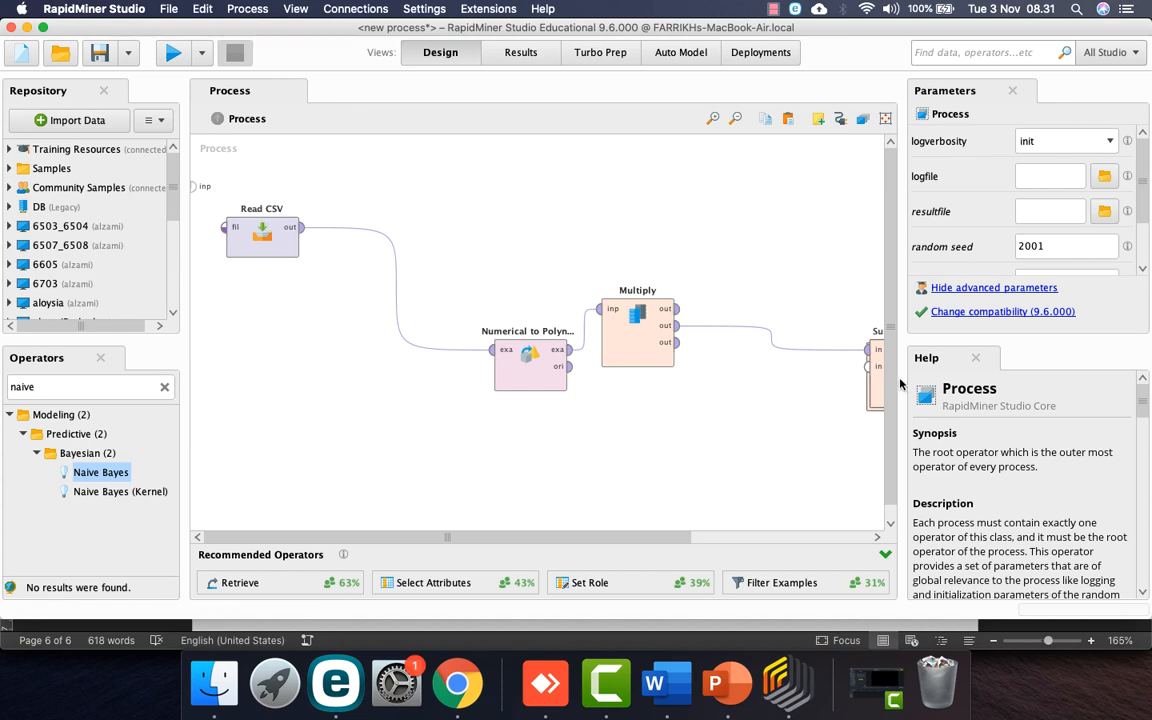
{"action": "left_click_drag", "start_coordinate": [671, 541], "coordinate": [818, 540]}
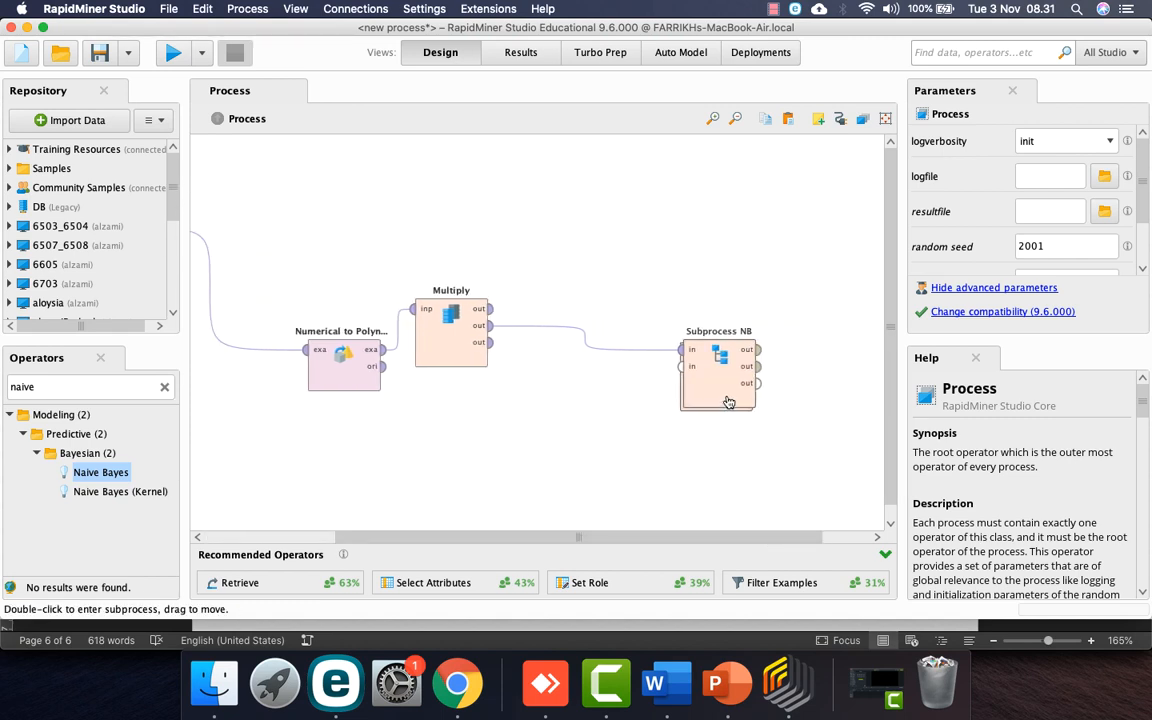
{"action": "left_click_drag", "start_coordinate": [727, 404], "coordinate": [630, 365]}
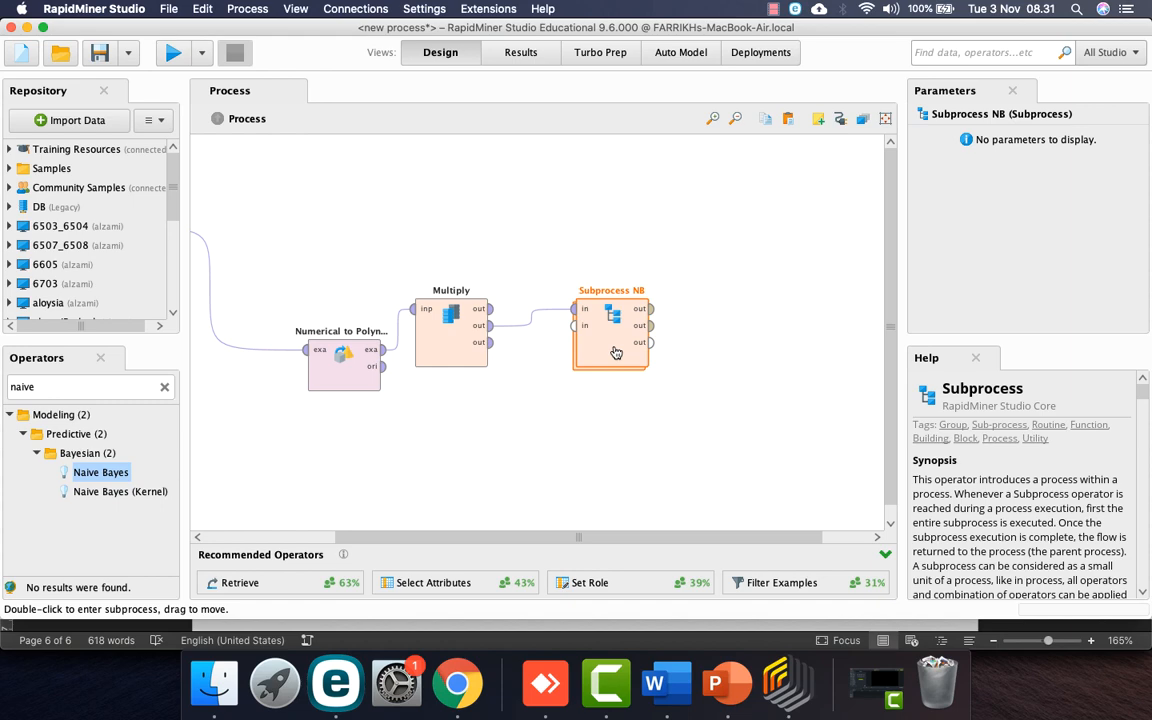
{"action": "left_click", "coordinate": [99, 52]}
Step: Save the process as '01 Abalone NB' in the UTS Data Mining repository folder
{"action": "scroll", "coordinate": [429, 319], "scroll_direction": "down", "scroll_amount": 5}
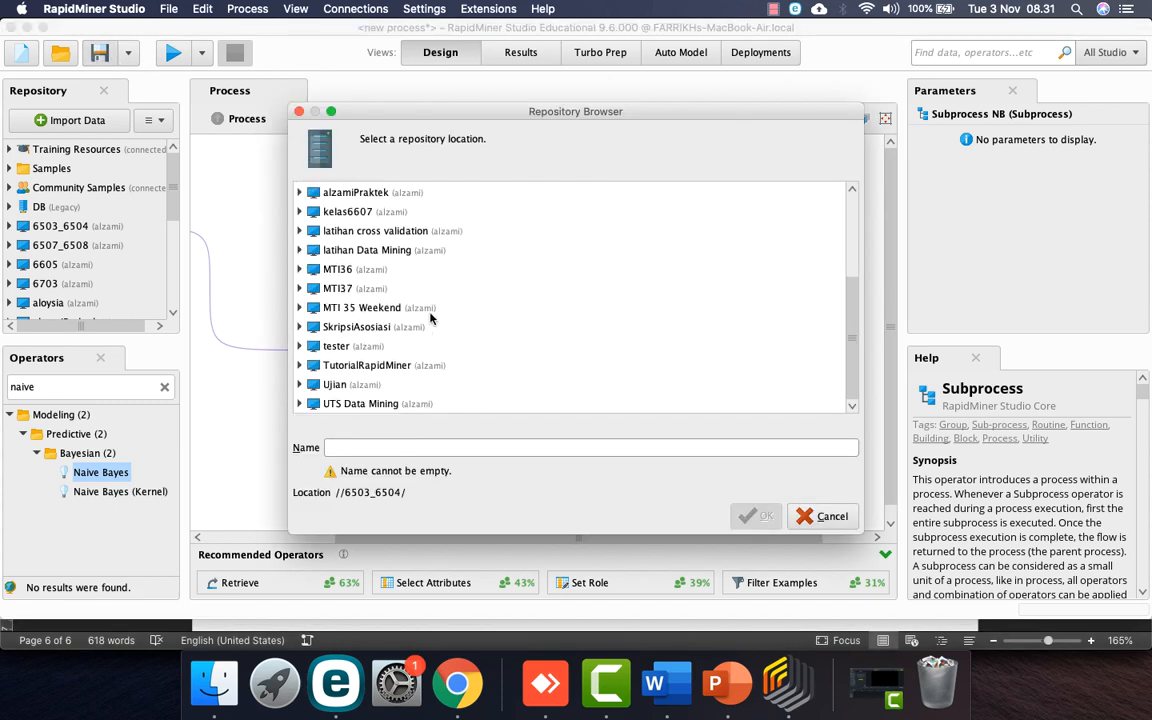
{"action": "left_click", "coordinate": [352, 407]}
{"action": "left_click", "coordinate": [299, 405]}
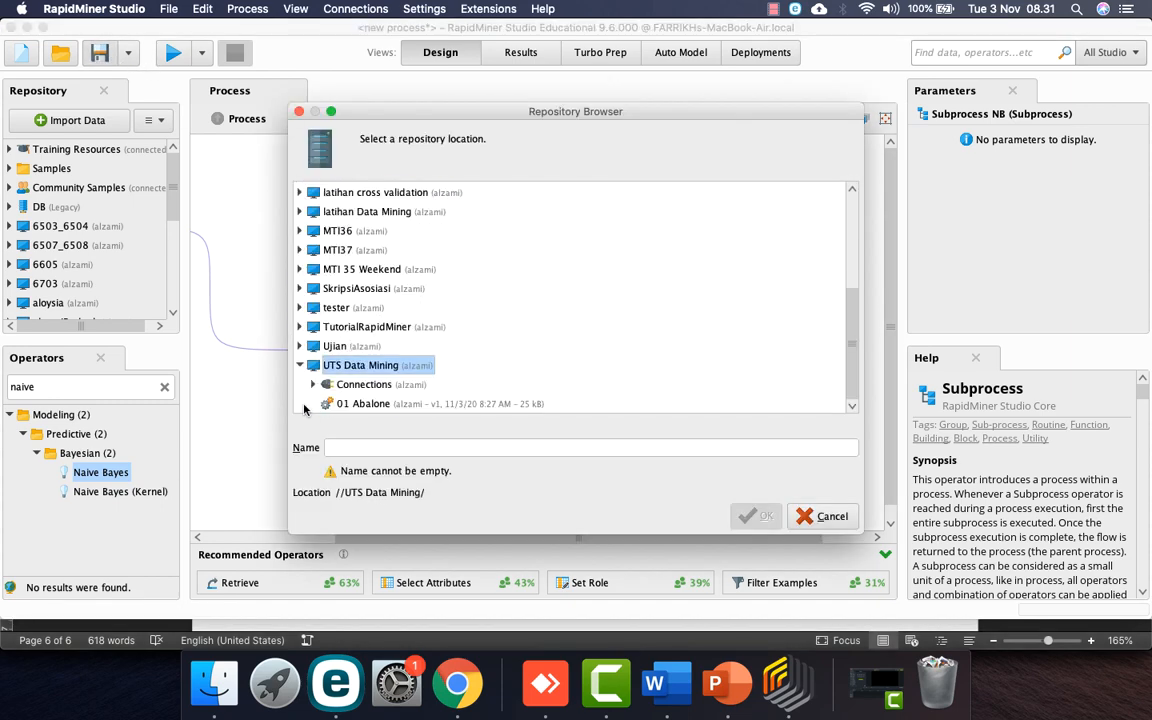
{"action": "left_click", "coordinate": [378, 447]}
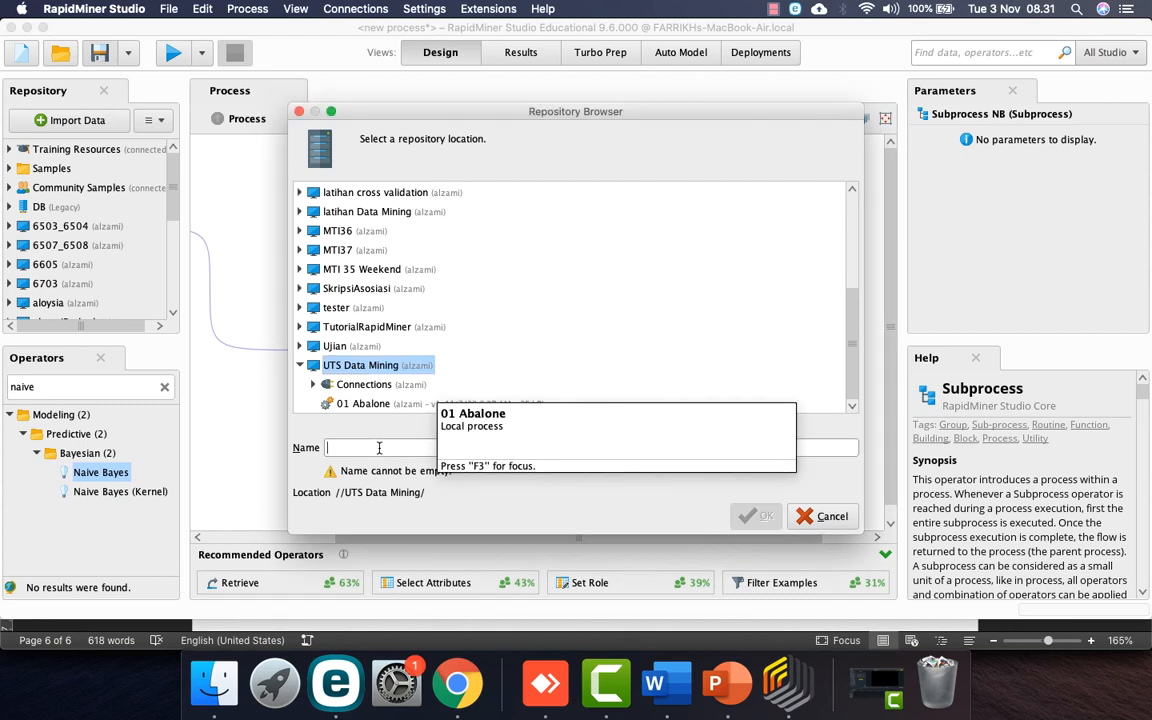
{"action": "type", "text": "01 Abalone NB"}
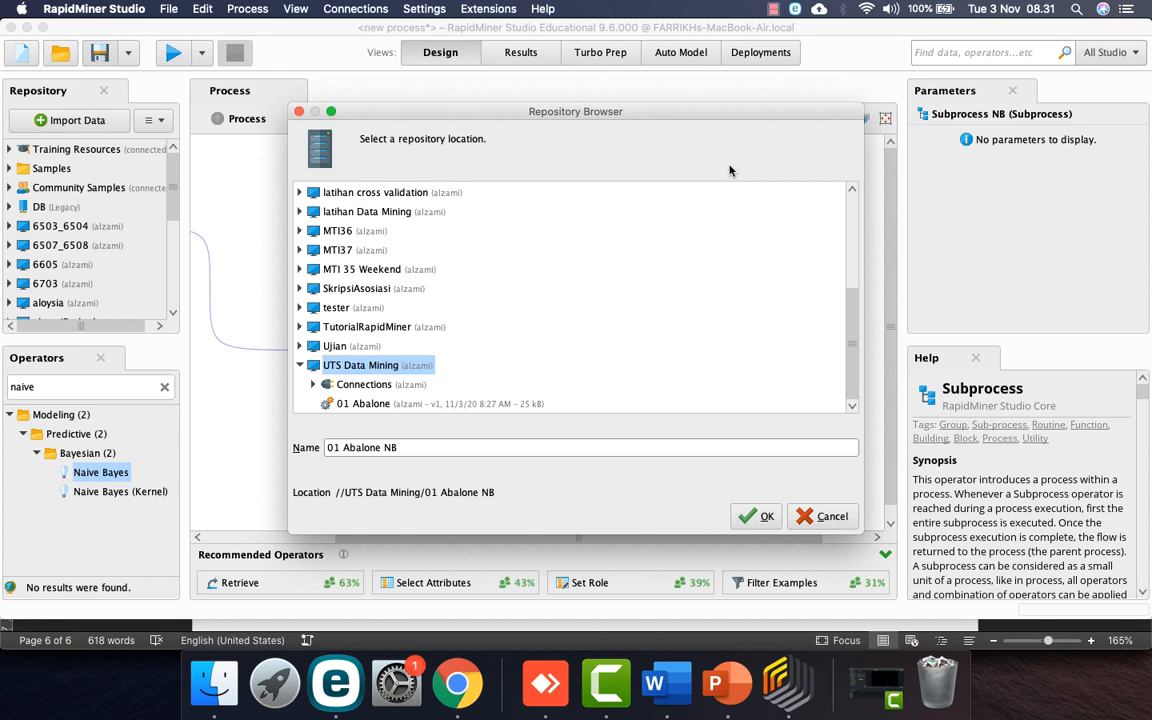
{"action": "key", "text": "Return"}
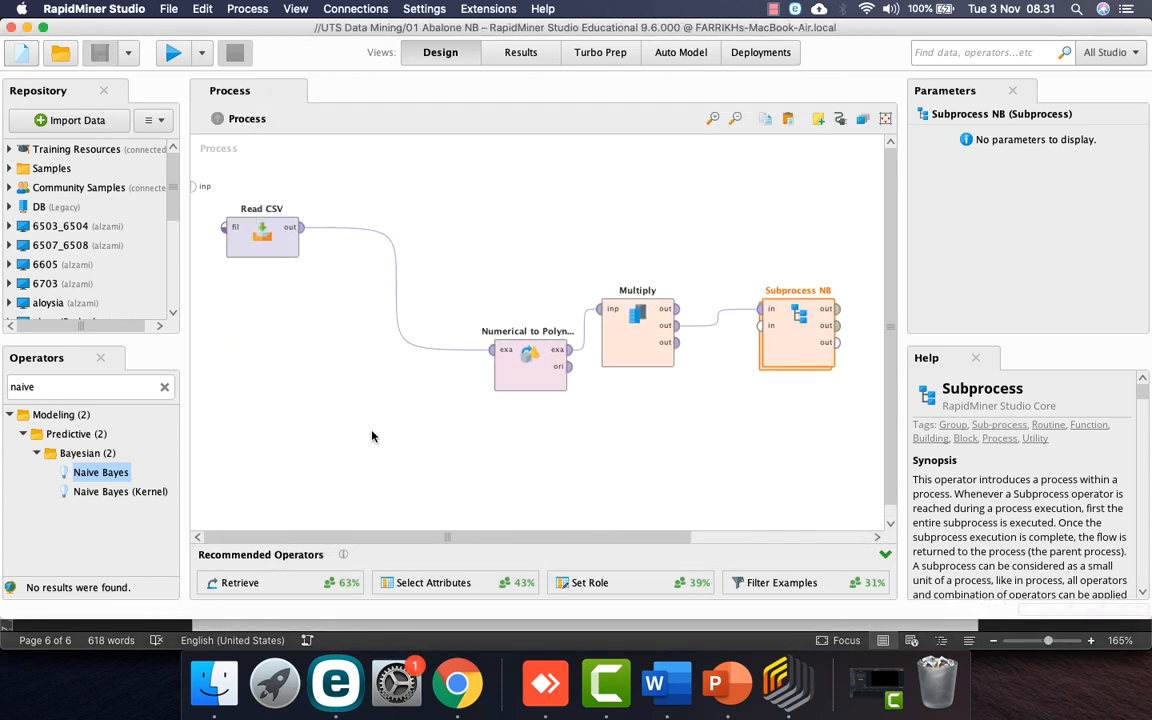
Step: Move Numerical to Polynominal, Multiply and Subprocess NB up into a row beside Read CSV
{"action": "left_click_drag", "start_coordinate": [524, 364], "coordinate": [419, 240]}
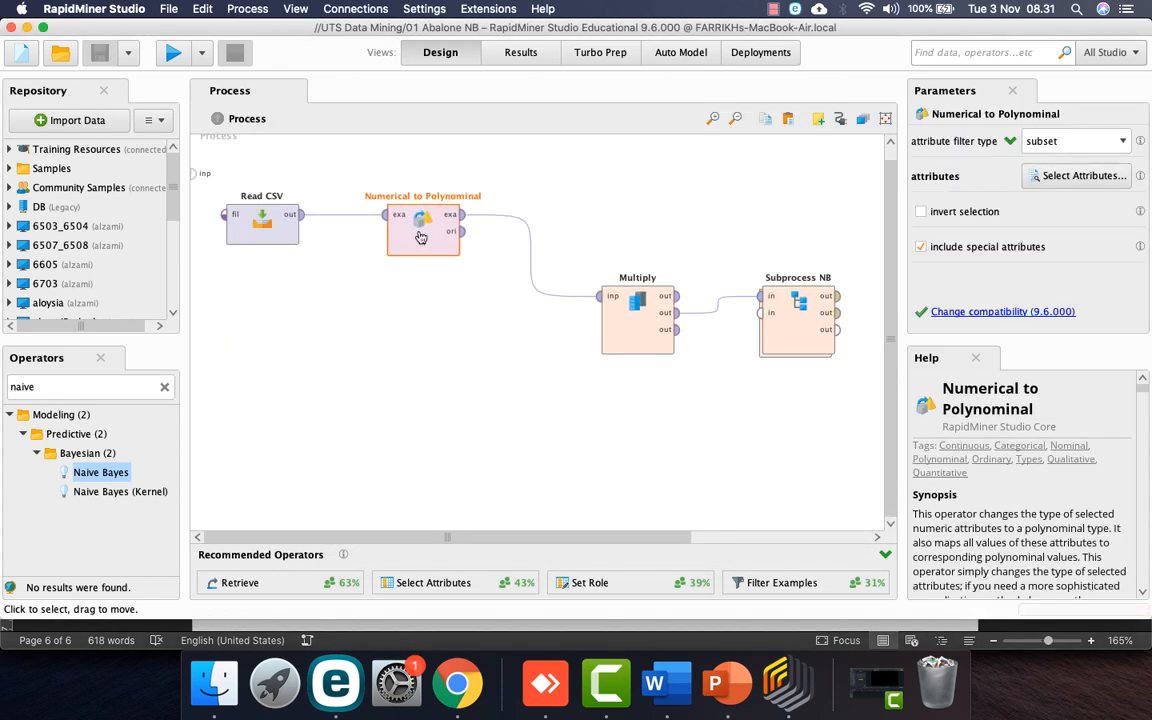
{"action": "left_click", "coordinate": [637, 305]}
{"action": "left_click_drag", "start_coordinate": [637, 305], "coordinate": [584, 222]}
{"action": "left_click_drag", "start_coordinate": [774, 330], "coordinate": [720, 247]}
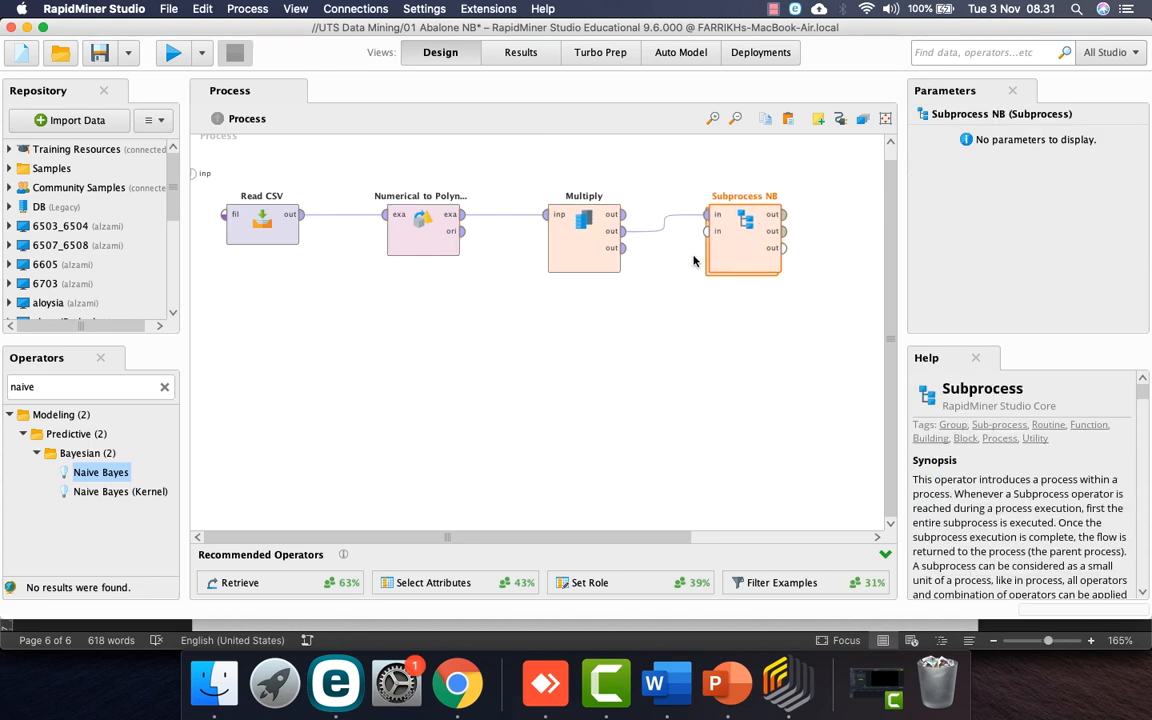
Step: Rewire Multiply into Subprocess NB and its output to res, then Arrange Operators
{"action": "left_click", "coordinate": [663, 228]}
{"action": "left_click", "coordinate": [622, 214]}
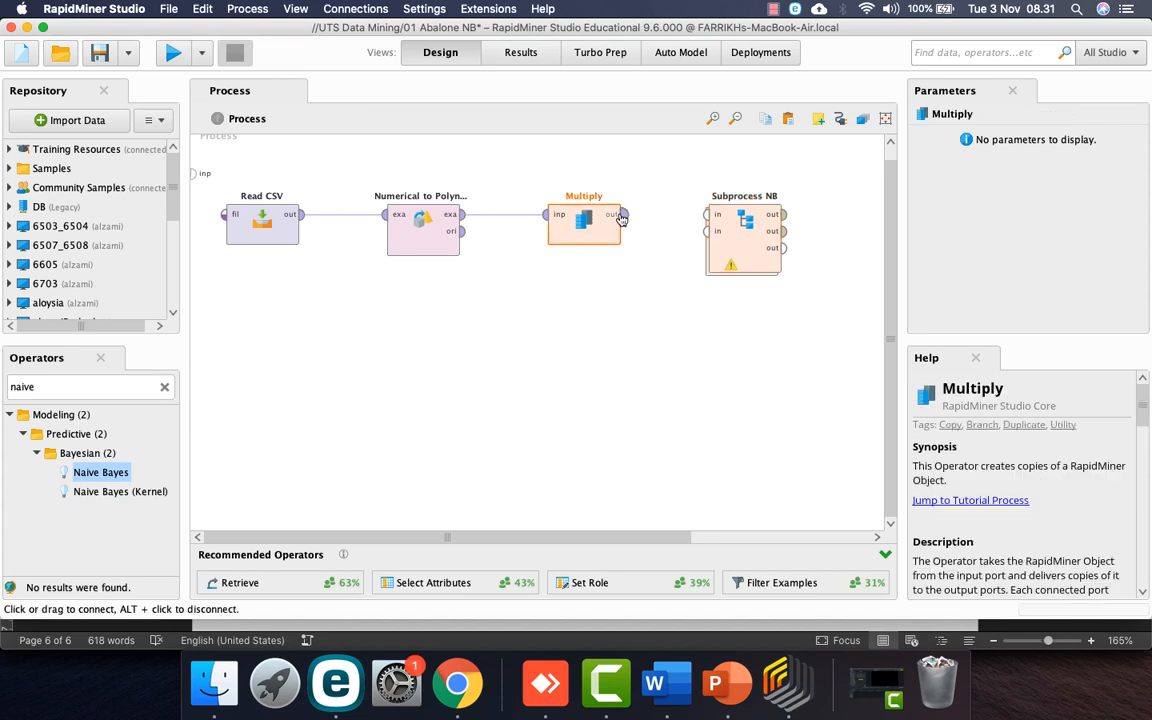
{"action": "left_click", "coordinate": [705, 216]}
{"action": "left_click", "coordinate": [784, 214]}
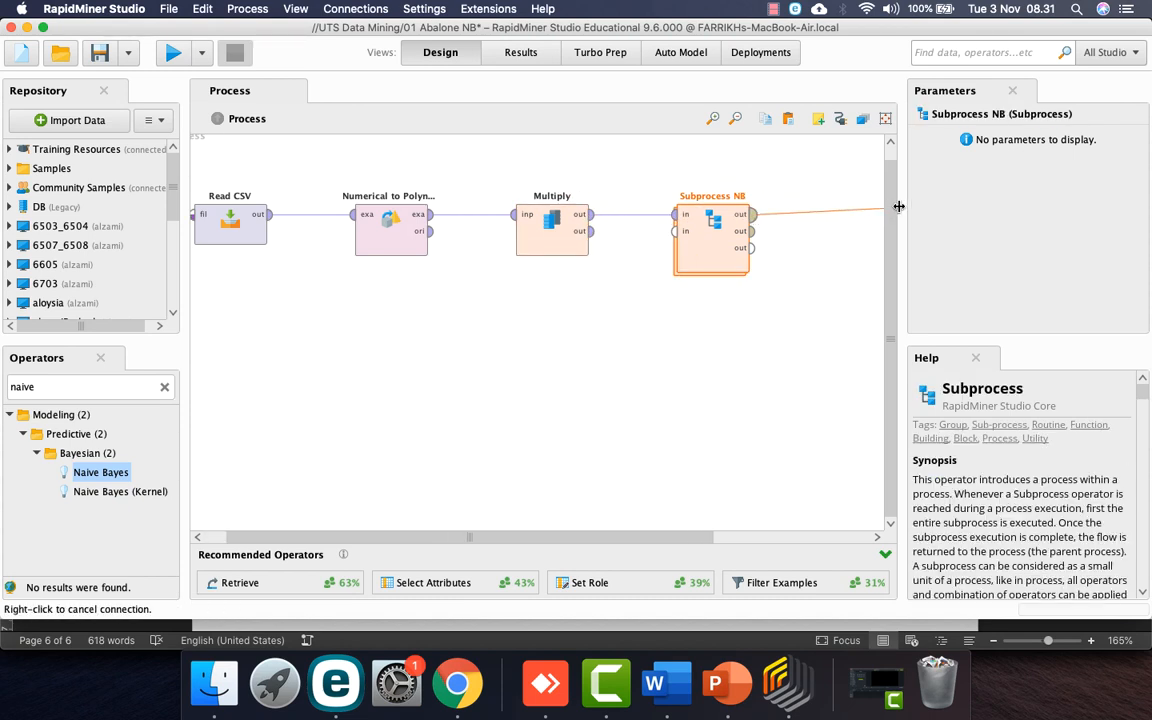
{"action": "left_click", "coordinate": [879, 172]}
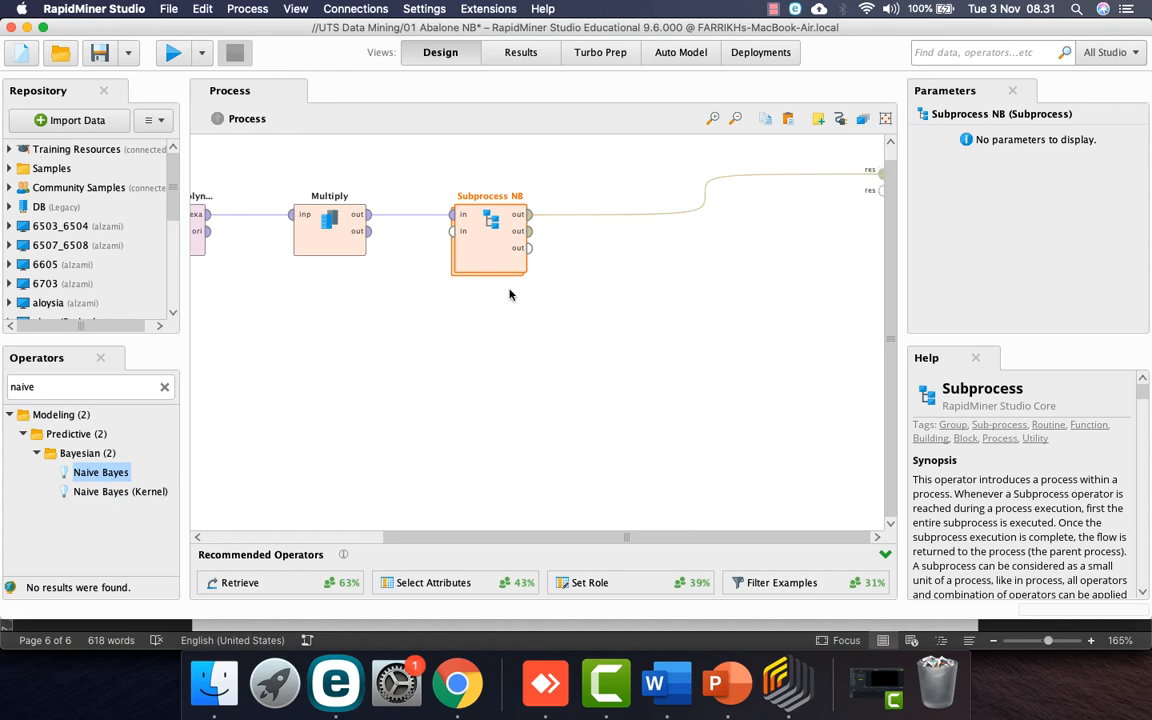
{"action": "right_click", "coordinate": [645, 333]}
{"action": "mouse_move", "coordinate": [785, 618]}
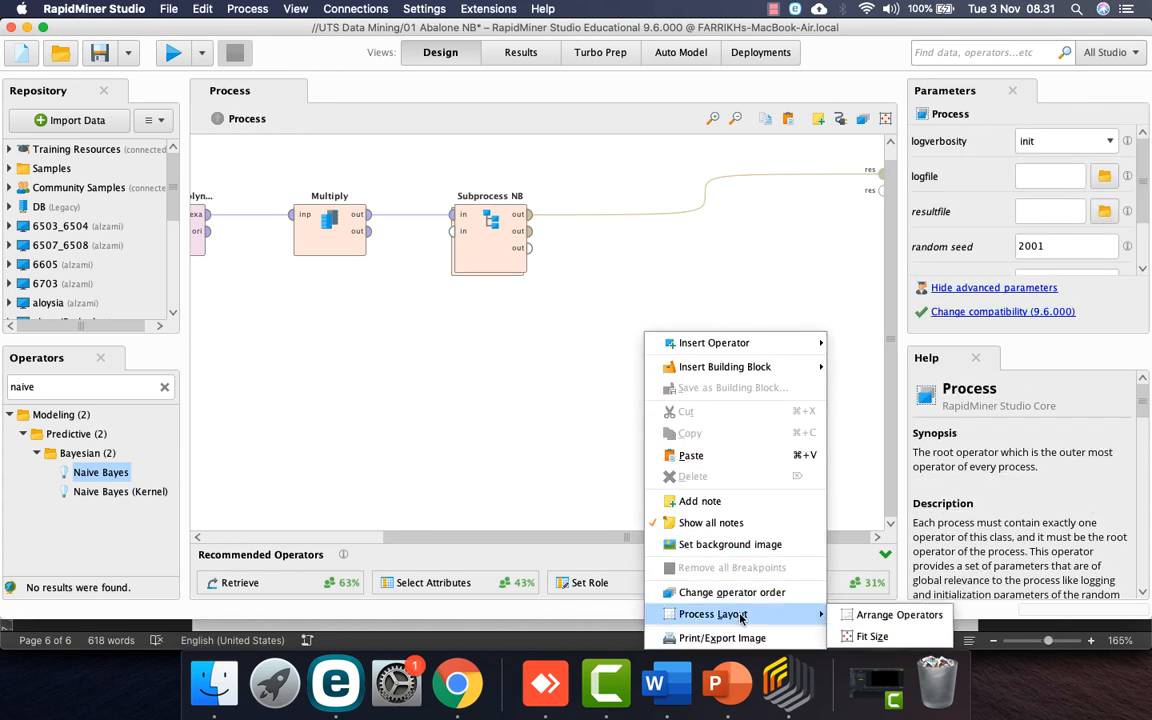
{"action": "left_click", "coordinate": [872, 615]}
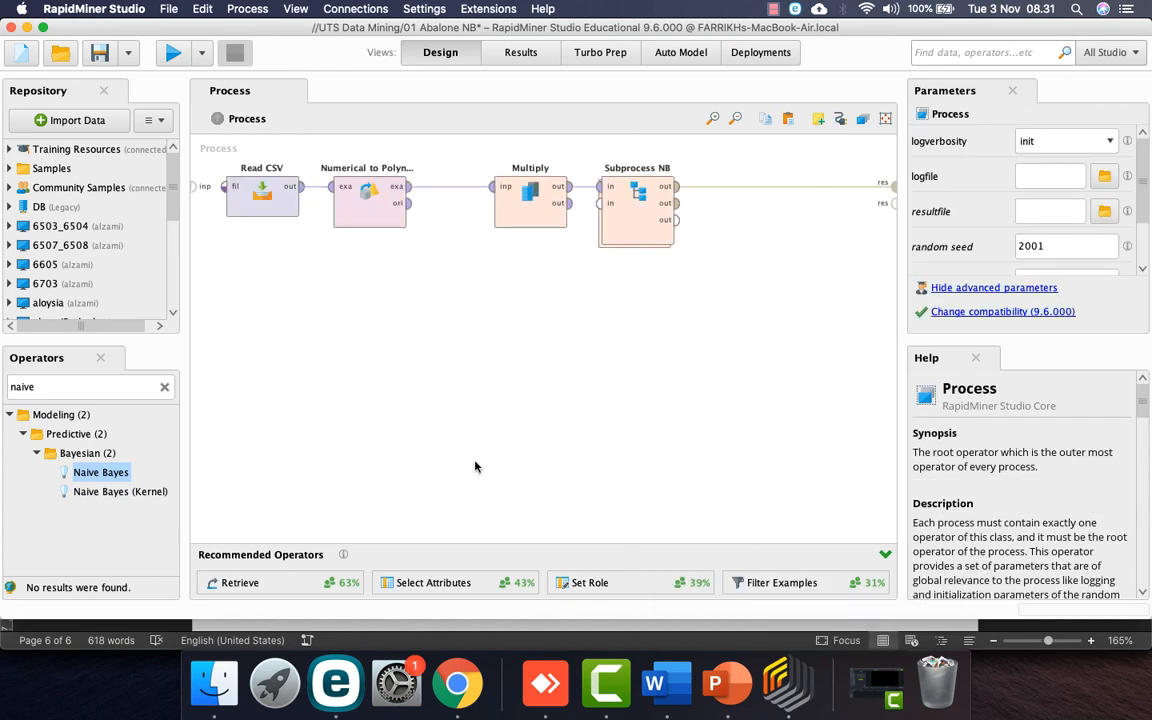
{"action": "double_click", "coordinate": [624, 243]}
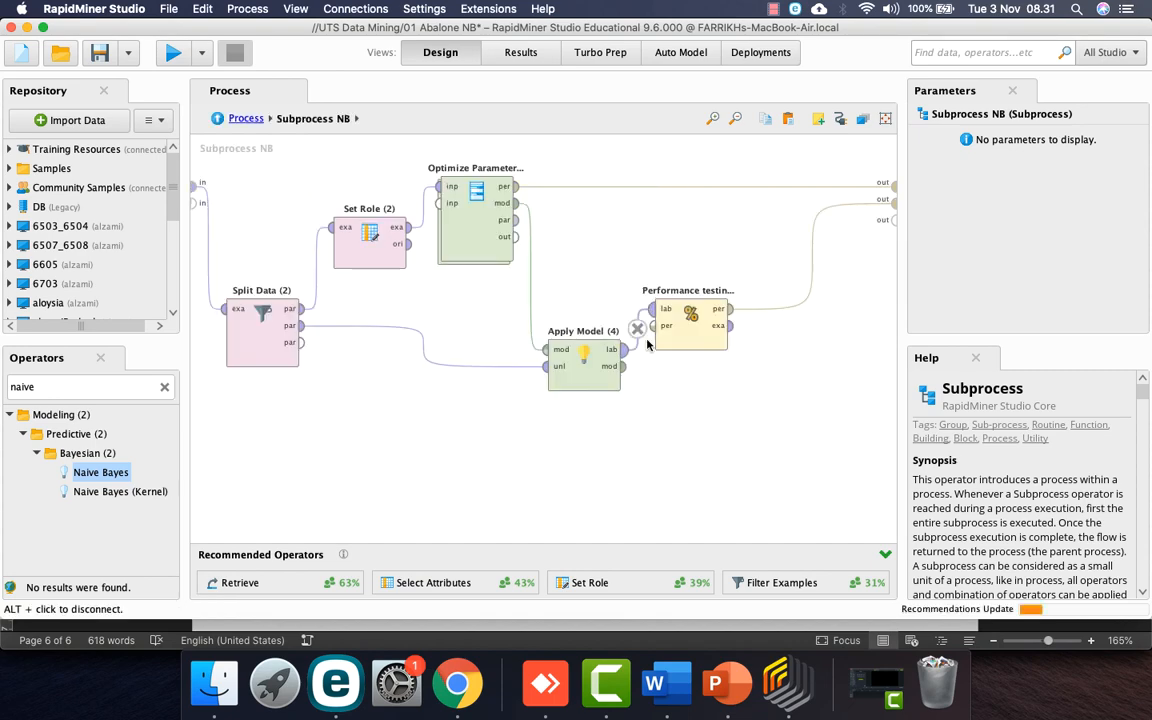
{"action": "left_click", "coordinate": [684, 342]}
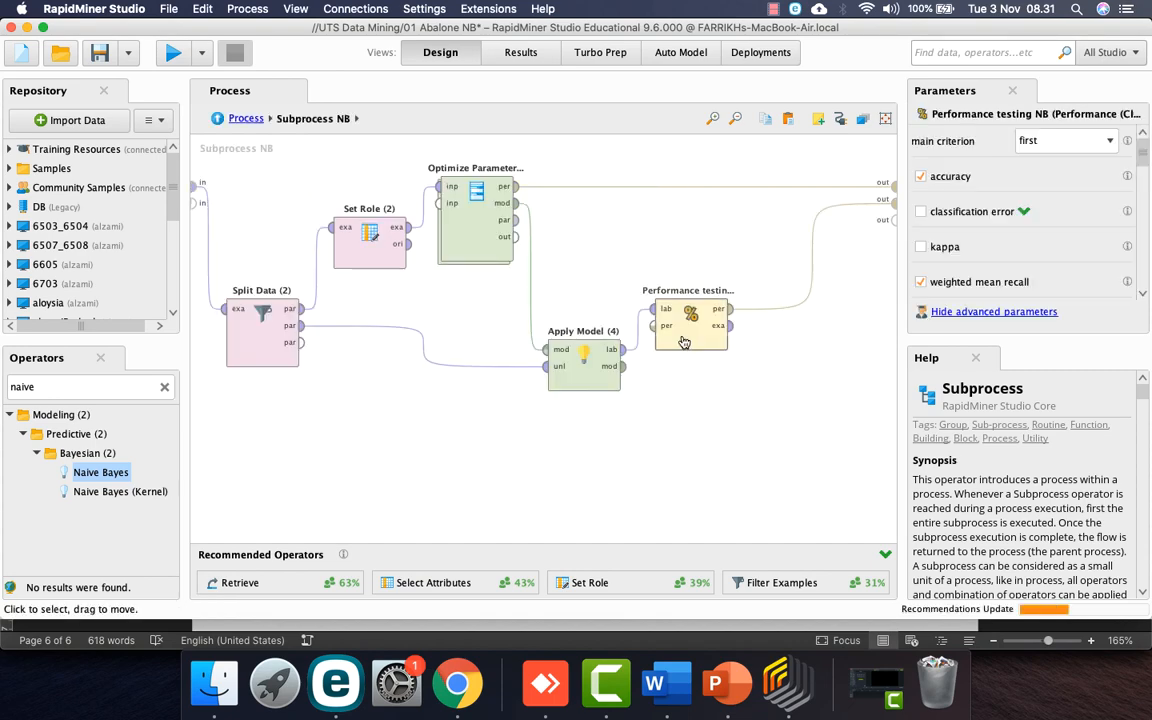
{"action": "double_click", "coordinate": [467, 254]}
{"action": "double_click", "coordinate": [467, 254]}
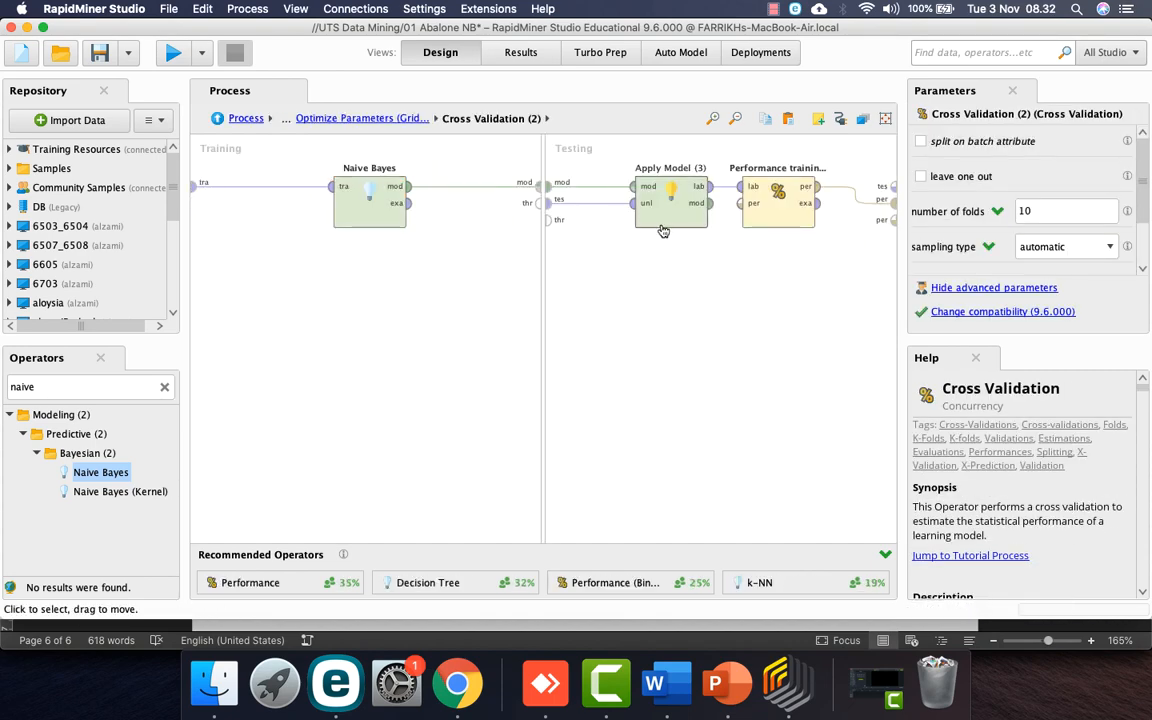
{"action": "left_click", "coordinate": [757, 214]}
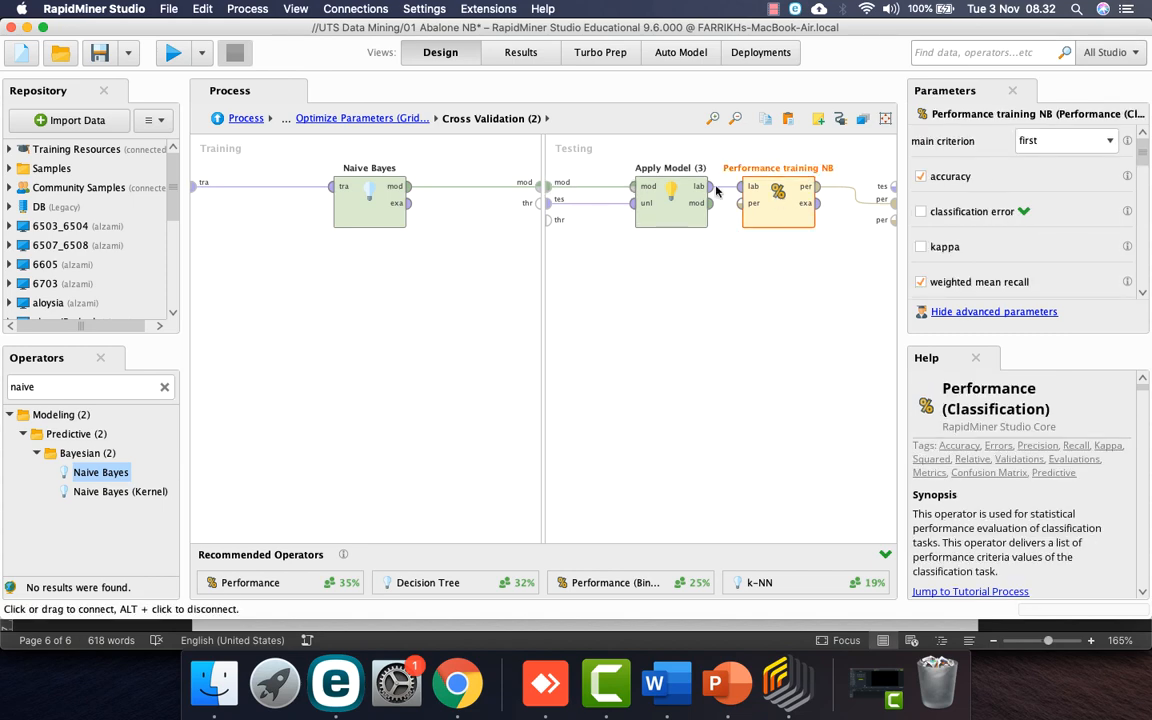
{"action": "left_click", "coordinate": [246, 118]}
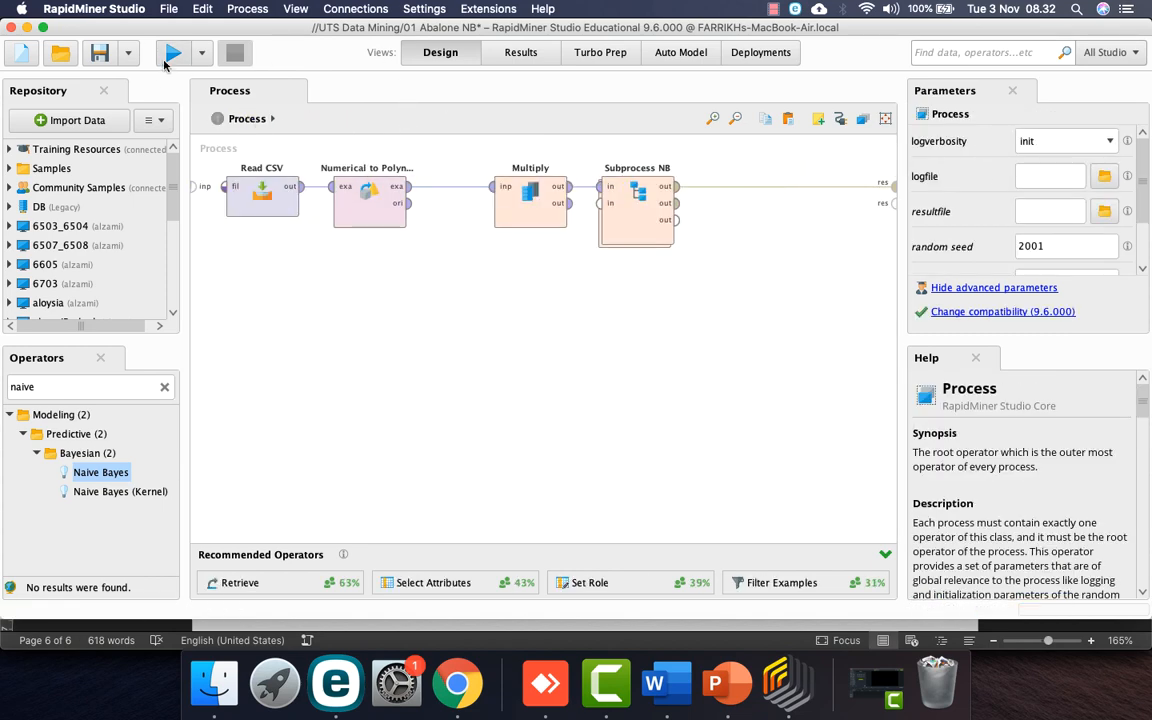
Step: Run the NB process, review its 23.52% accuracy and Optimize Parameters (Grid) table, then save
{"action": "left_click", "coordinate": [172, 55]}
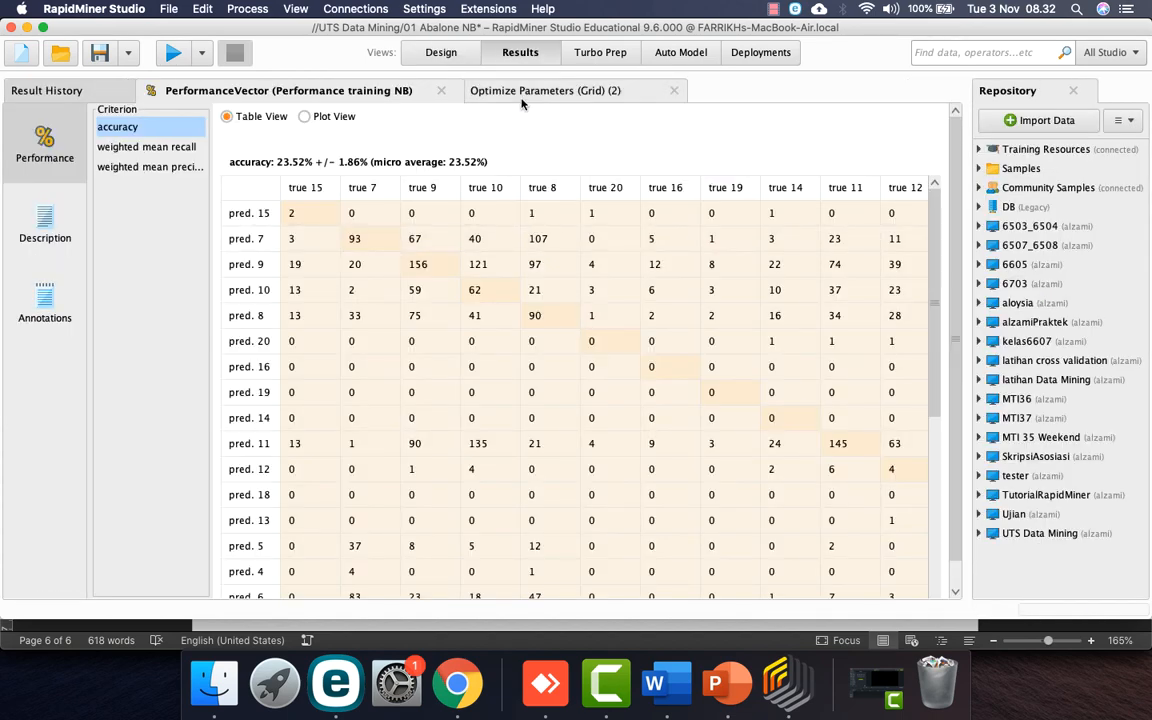
{"action": "left_click", "coordinate": [523, 93]}
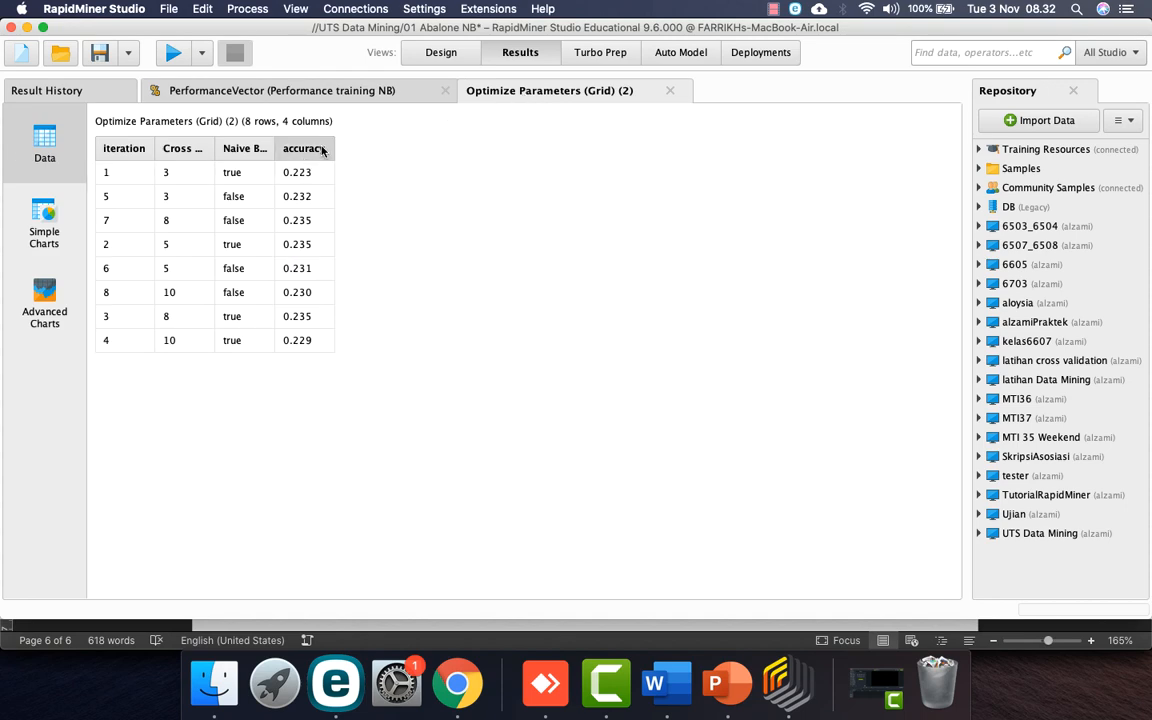
{"action": "left_click", "coordinate": [395, 90]}
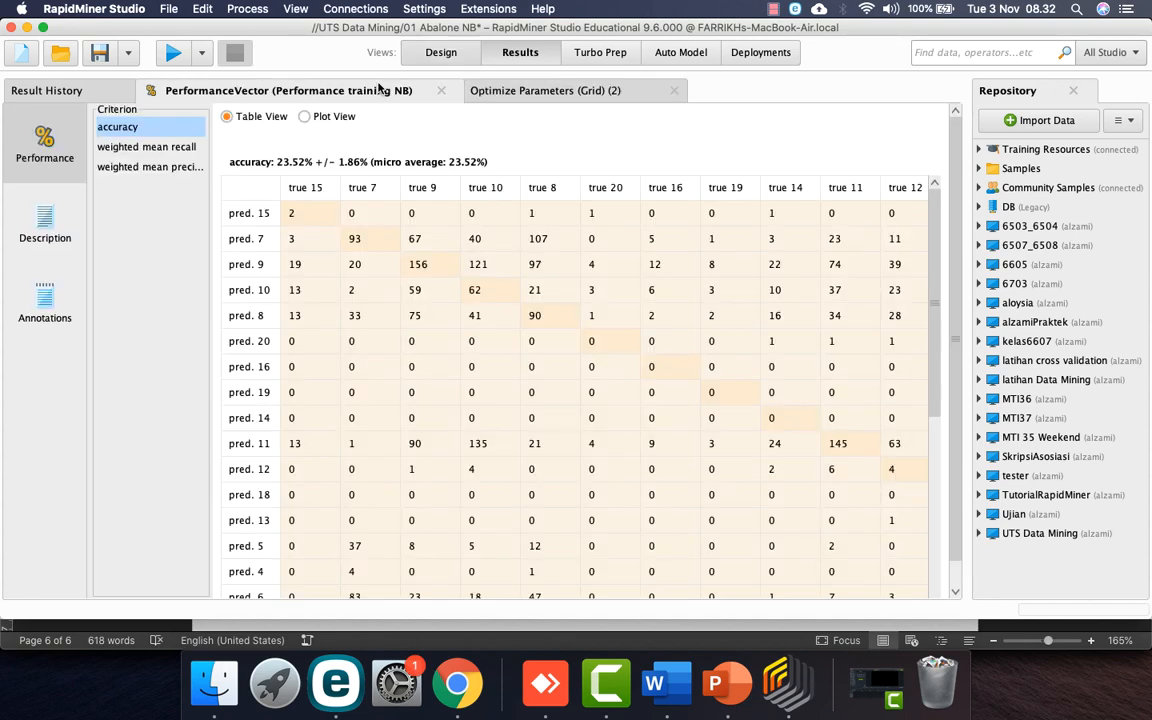
{"action": "left_click", "coordinate": [440, 52]}
{"action": "key", "text": "super+s"}
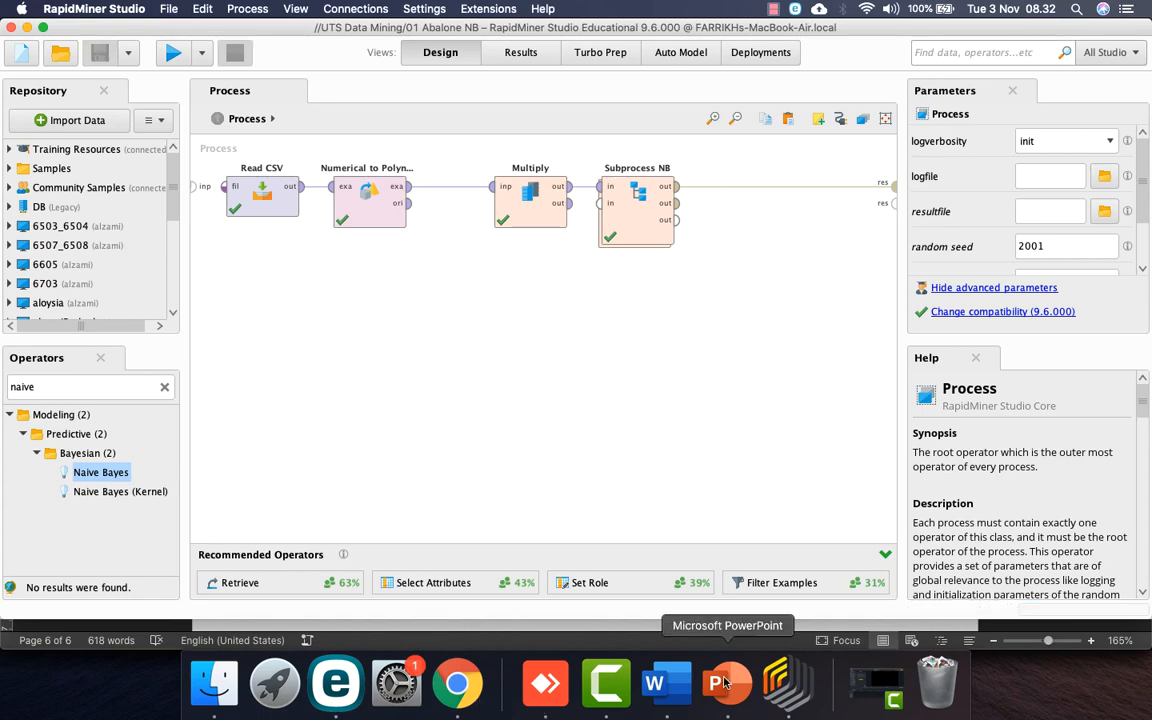
{"action": "left_click", "coordinate": [654, 683]}
{"action": "scroll", "coordinate": [680, 410], "scroll_direction": "up", "scroll_amount": 20}
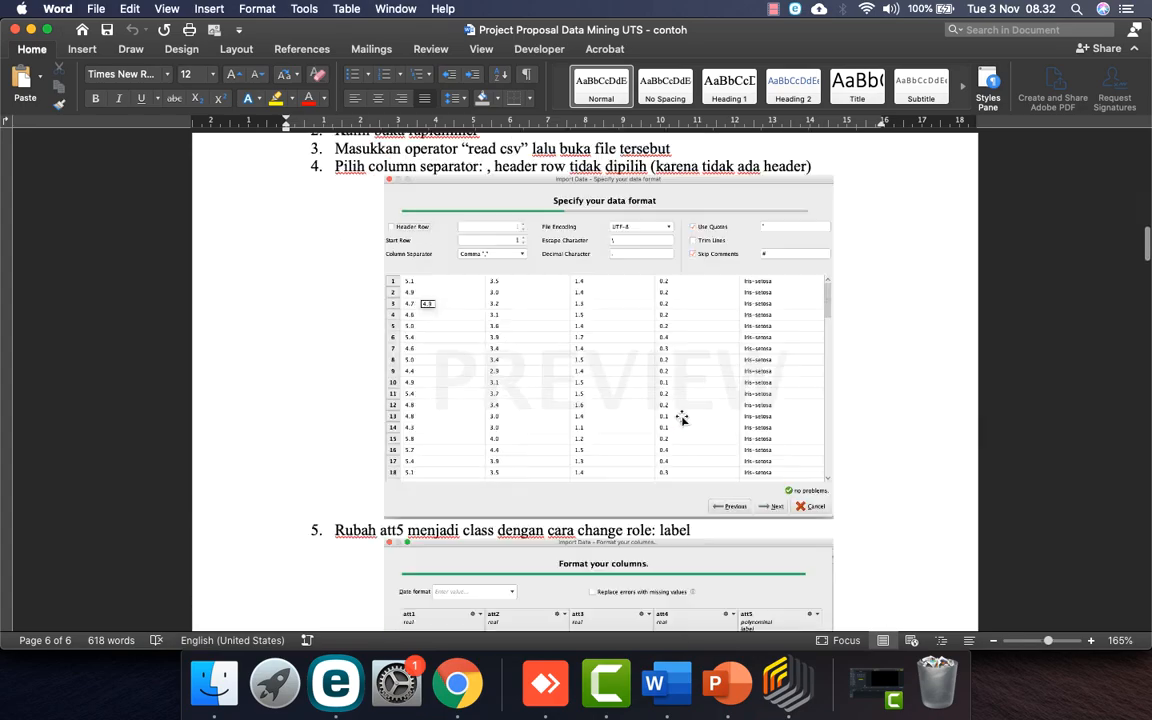
{"action": "scroll", "coordinate": [683, 413], "scroll_direction": "down", "scroll_amount": 10}
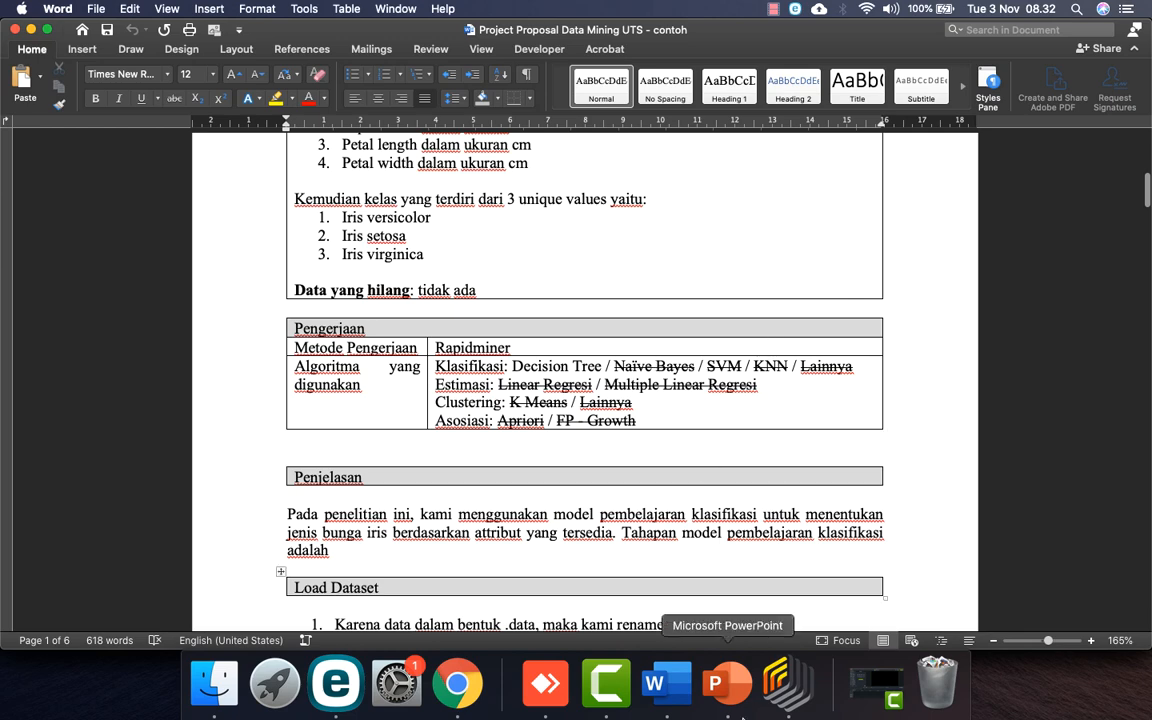
{"action": "left_click", "coordinate": [782, 700]}
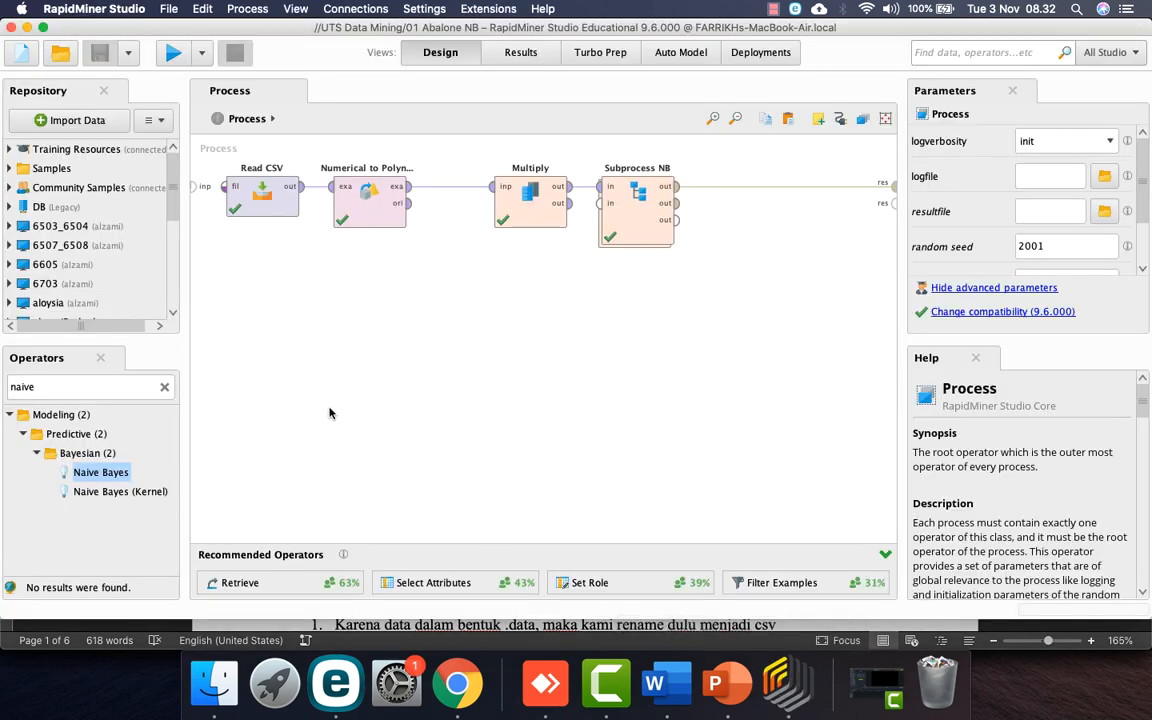
Step: Paste all NB process operators into a new blank process at the canvas top left
{"action": "key", "text": "super+a"}
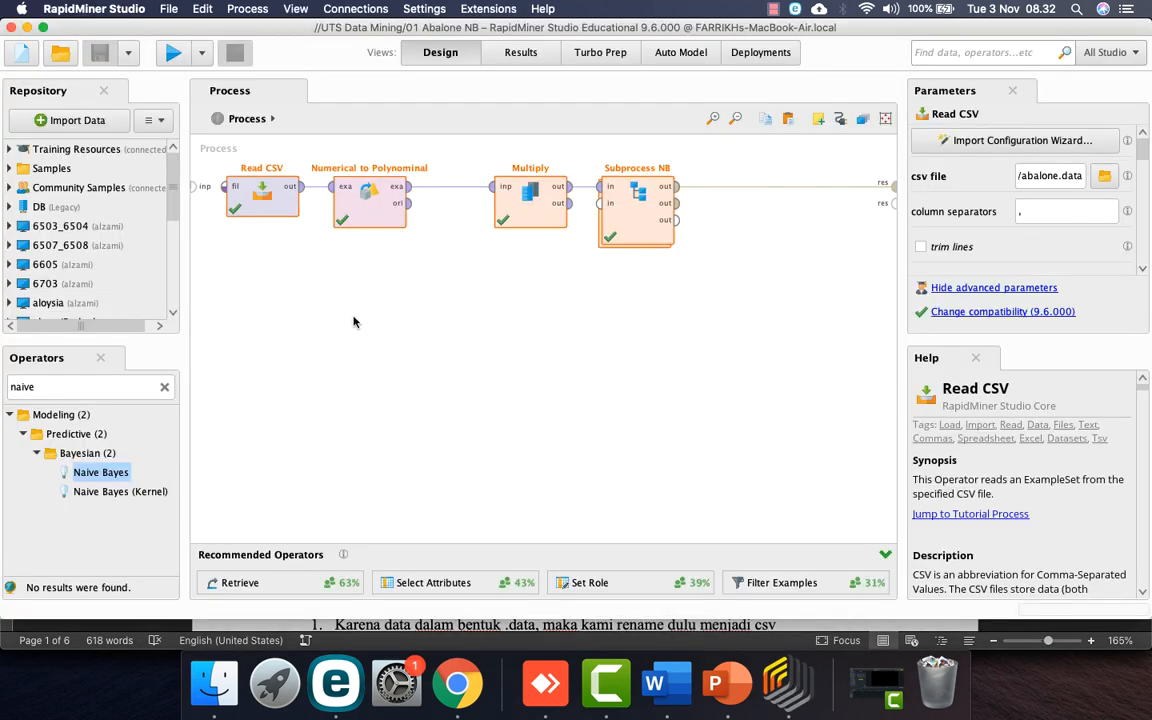
{"action": "left_click", "coordinate": [21, 52]}
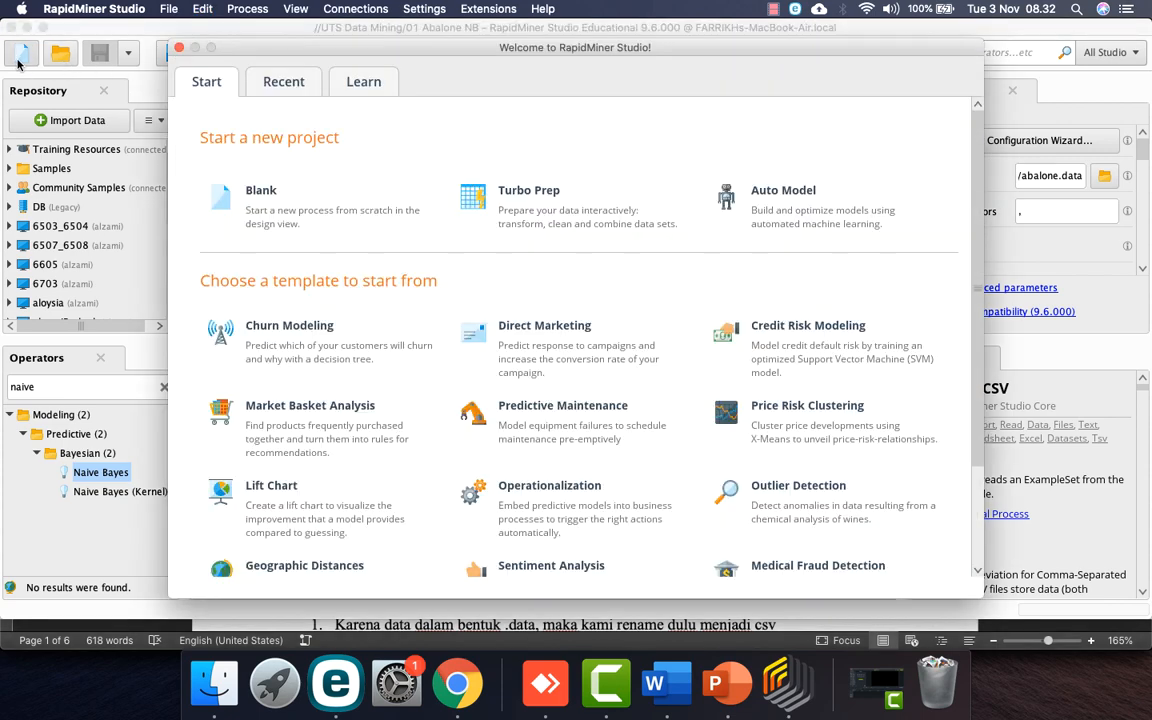
{"action": "left_click", "coordinate": [273, 223]}
{"action": "key", "text": "super+v"}
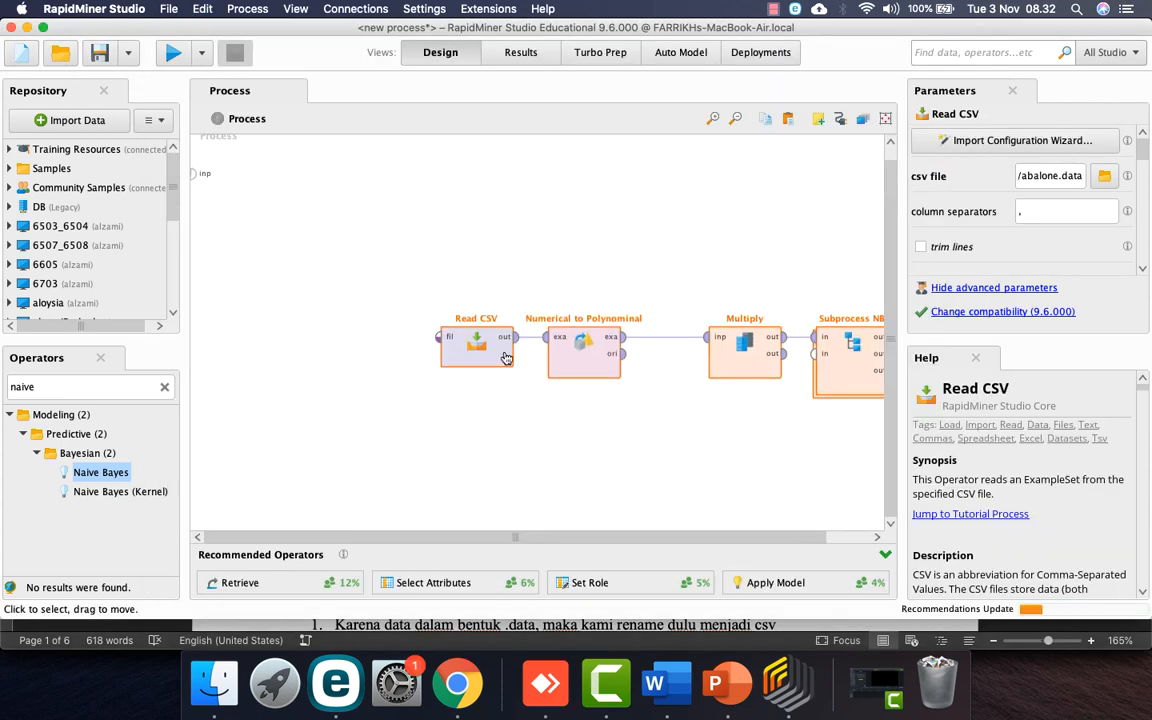
{"action": "left_click_drag", "start_coordinate": [506, 355], "coordinate": [290, 221]}
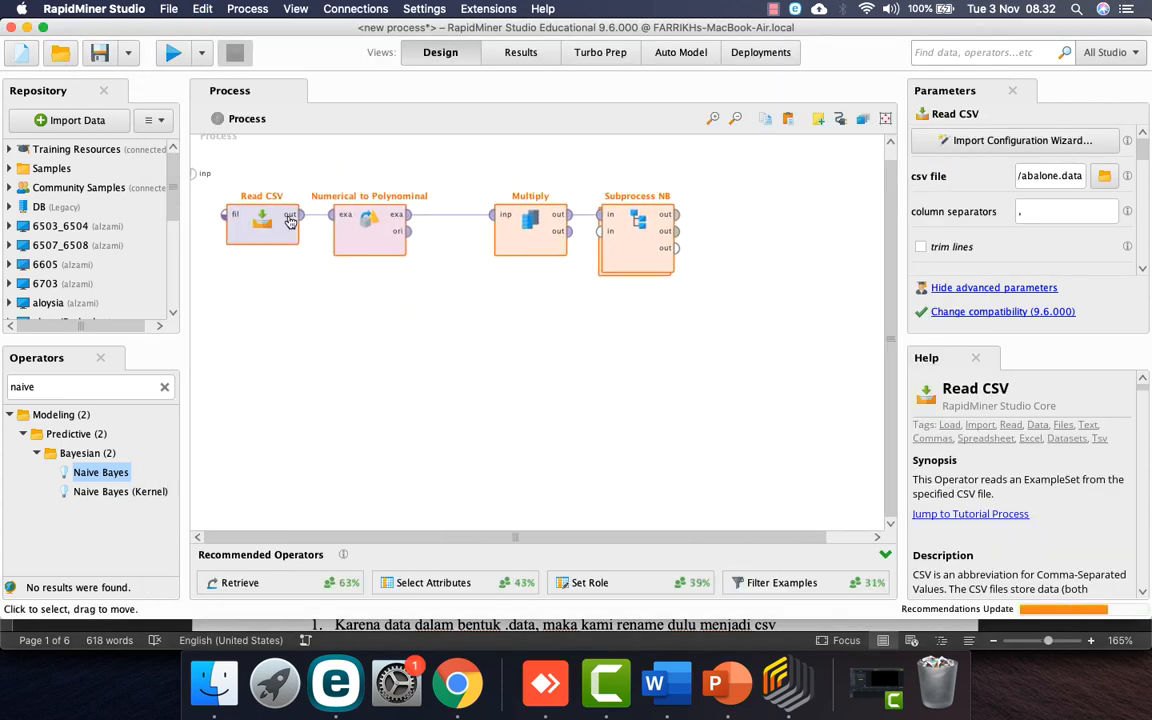
Step: Save the new process as '01 Abalone KNN' in the UTS Data Mining repository
{"action": "left_click", "coordinate": [99, 52]}
{"action": "scroll", "coordinate": [467, 383], "scroll_direction": "down", "scroll_amount": 5}
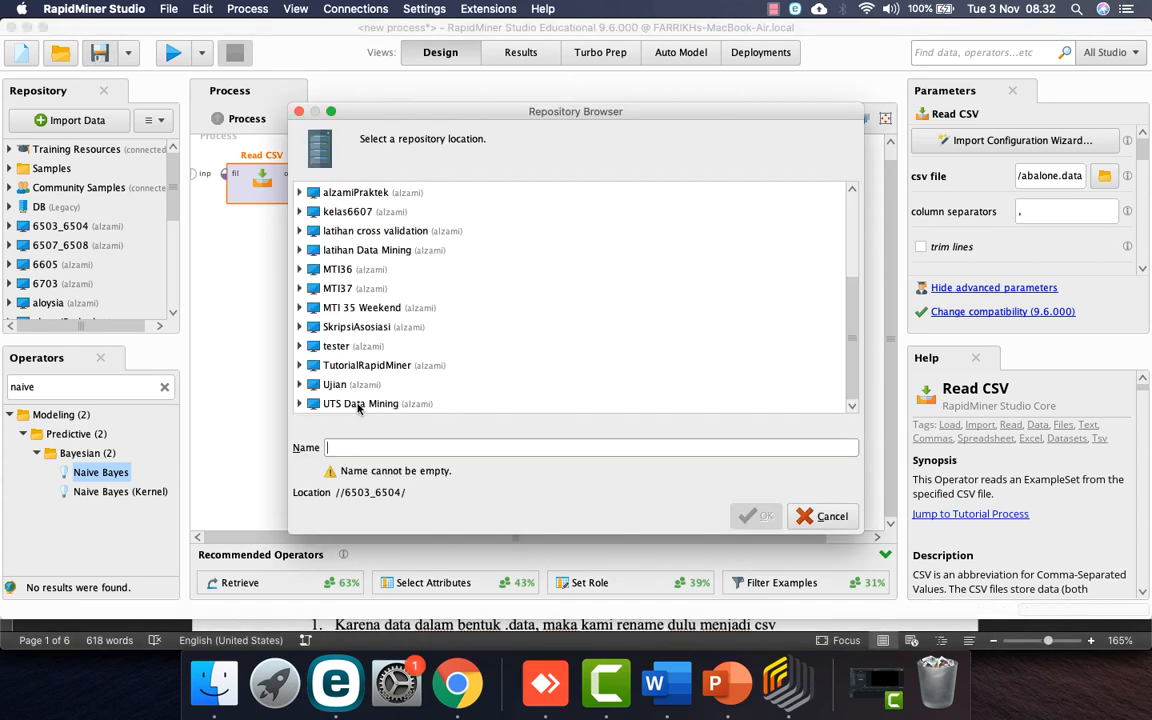
{"action": "double_click", "coordinate": [360, 405]}
{"action": "left_click", "coordinate": [372, 404]}
{"action": "left_click", "coordinate": [425, 447]}
{"action": "type", "text": "KNN"}
{"action": "key", "text": "Return"}
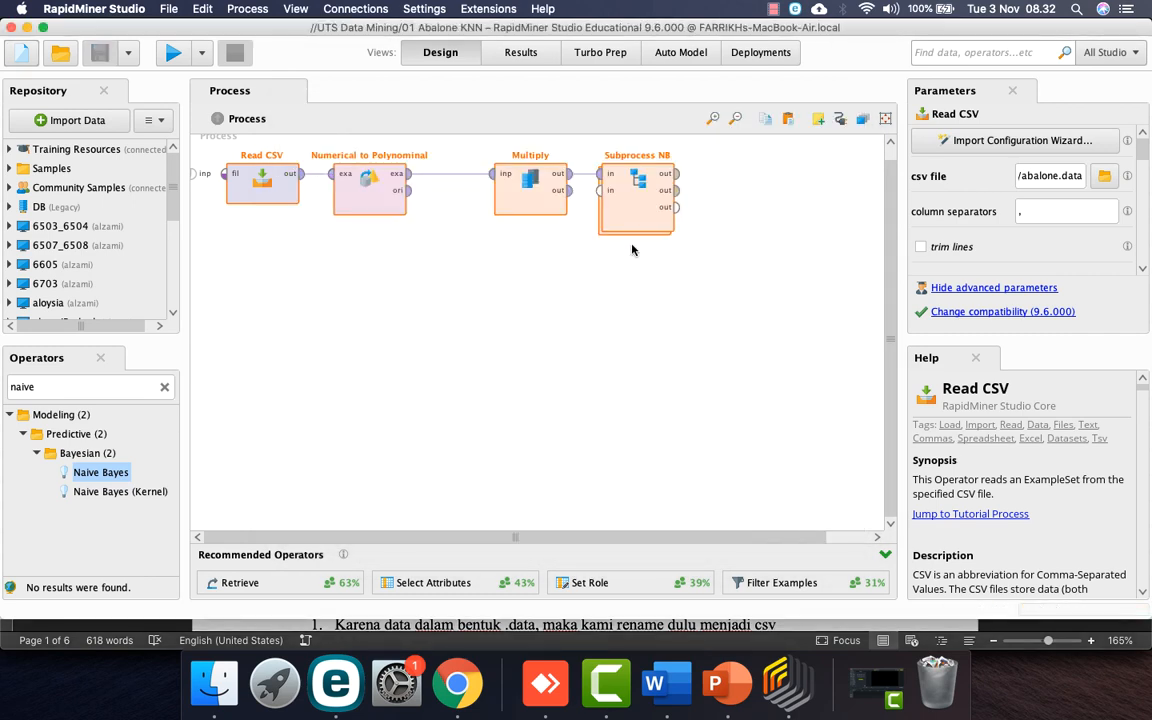
Step: Rename Subprocess NB to 'Subprocess KNN', fixing a mistyped first attempt
{"action": "left_click", "coordinate": [644, 214]}
{"action": "right_click", "coordinate": [645, 213]}
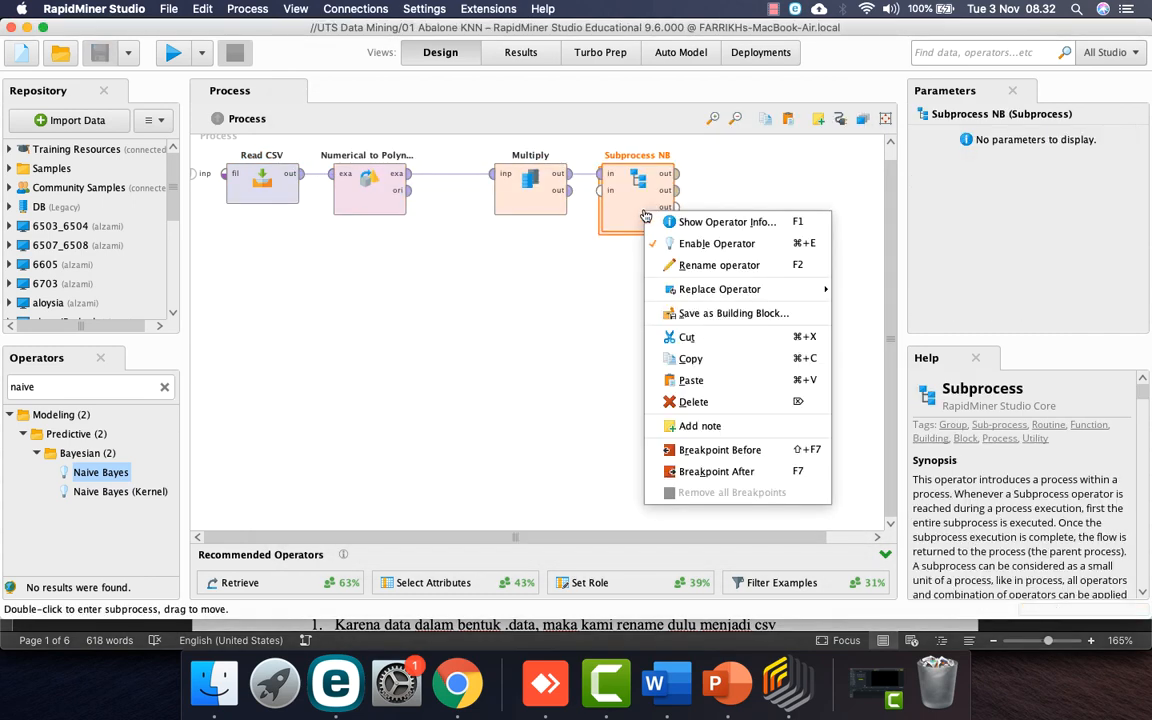
{"action": "left_click", "coordinate": [688, 264]}
{"action": "key", "text": "BackSpace"}
{"action": "key", "text": "BackSpace"}
{"action": "type", "text": "KK"}
{"action": "key", "text": "Return"}
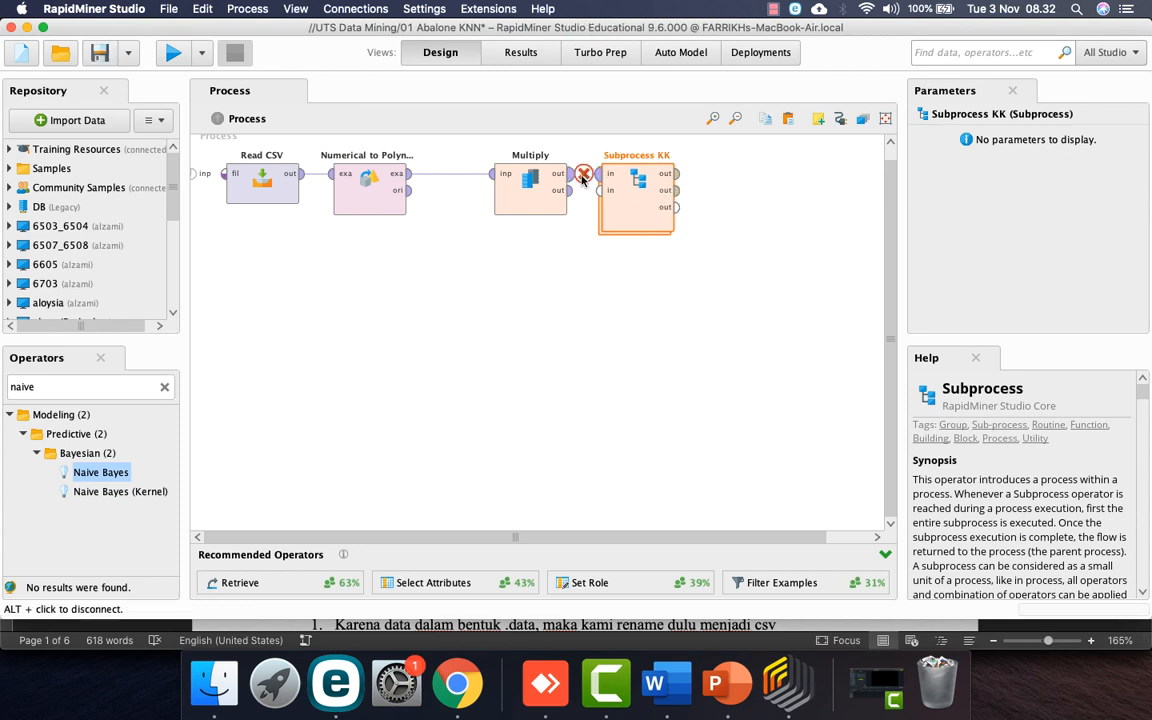
{"action": "right_click", "coordinate": [638, 195]}
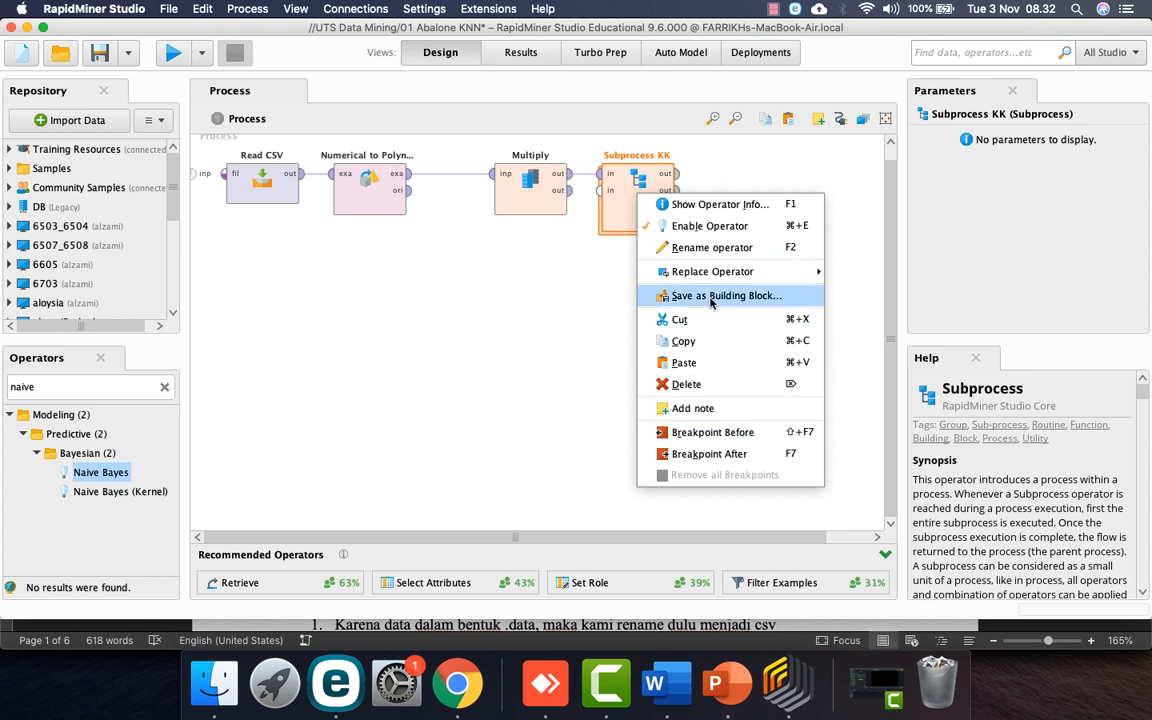
{"action": "left_click", "coordinate": [688, 248]}
{"action": "key", "text": "BackSpace"}
{"action": "type", "text": "NN"}
{"action": "key", "text": "Return"}
Step: Connect Subprocess KNN's first and second outputs to the process result ports
{"action": "double_click", "coordinate": [635, 205]}
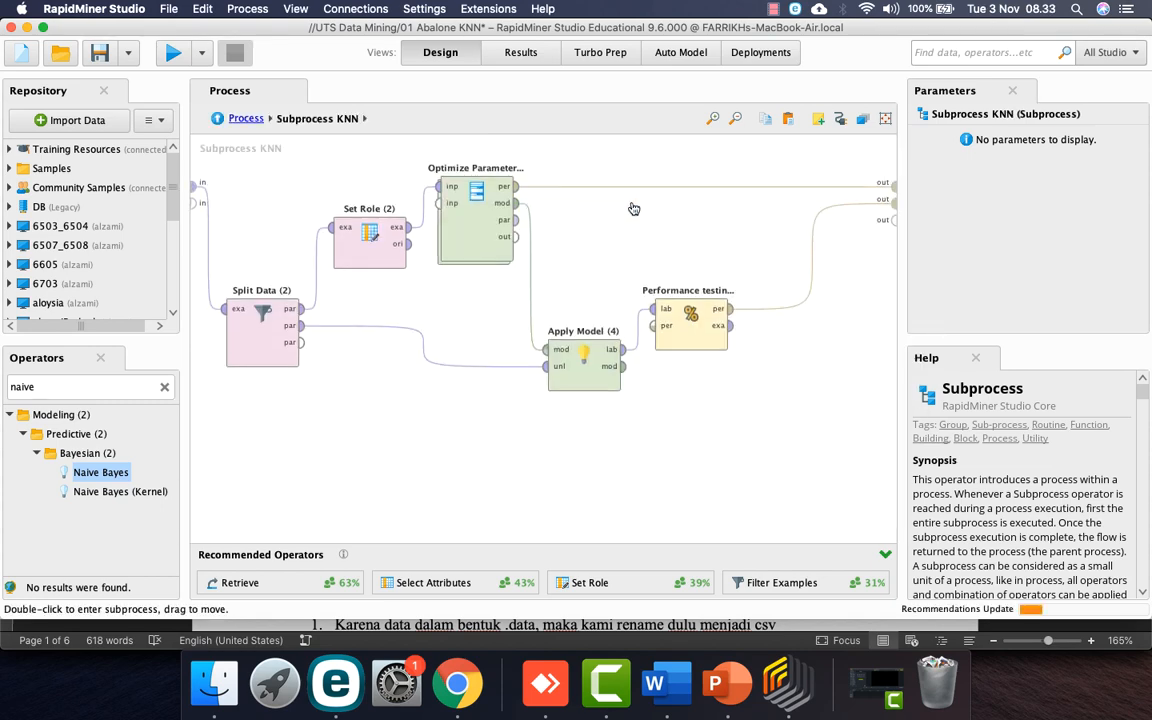
{"action": "left_click", "coordinate": [245, 118]}
{"action": "left_click", "coordinate": [676, 186]}
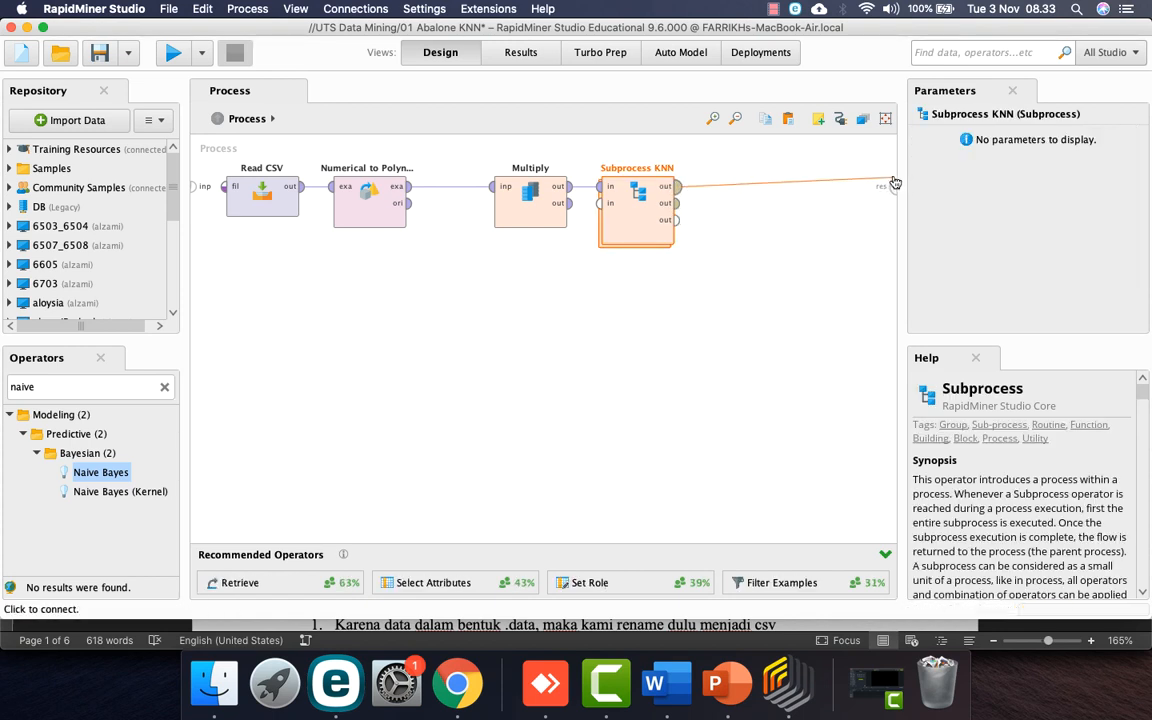
{"action": "left_click", "coordinate": [894, 185]}
{"action": "left_click", "coordinate": [676, 203]}
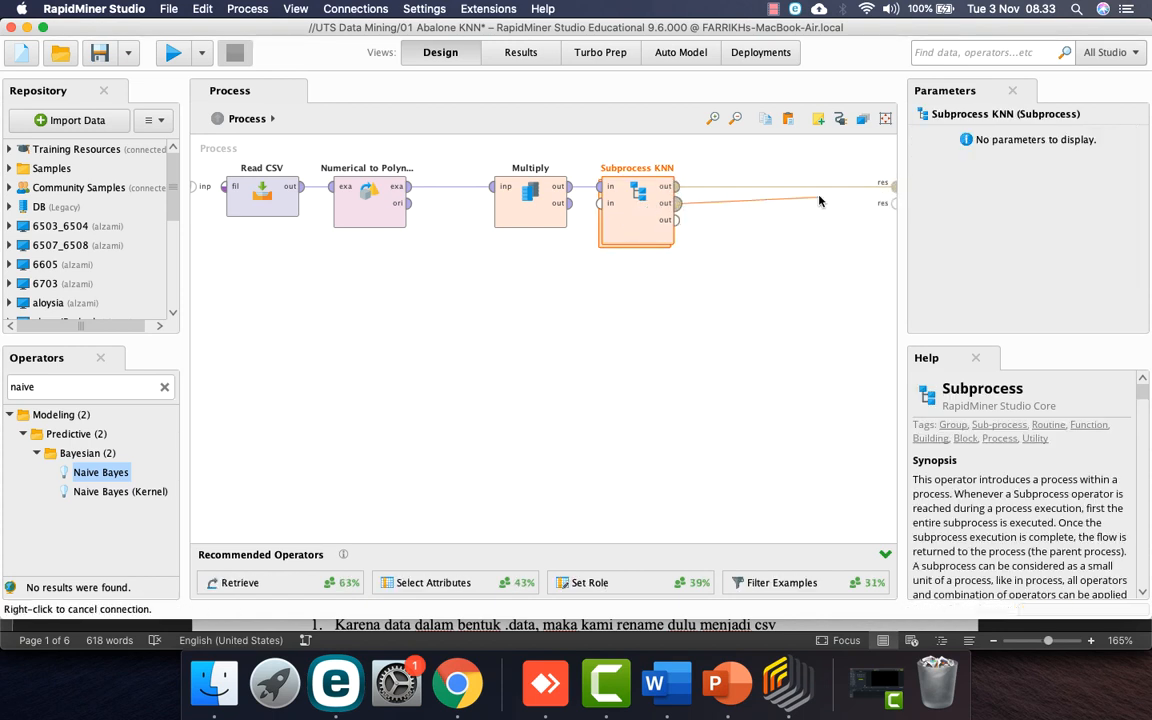
{"action": "left_click", "coordinate": [894, 203]}
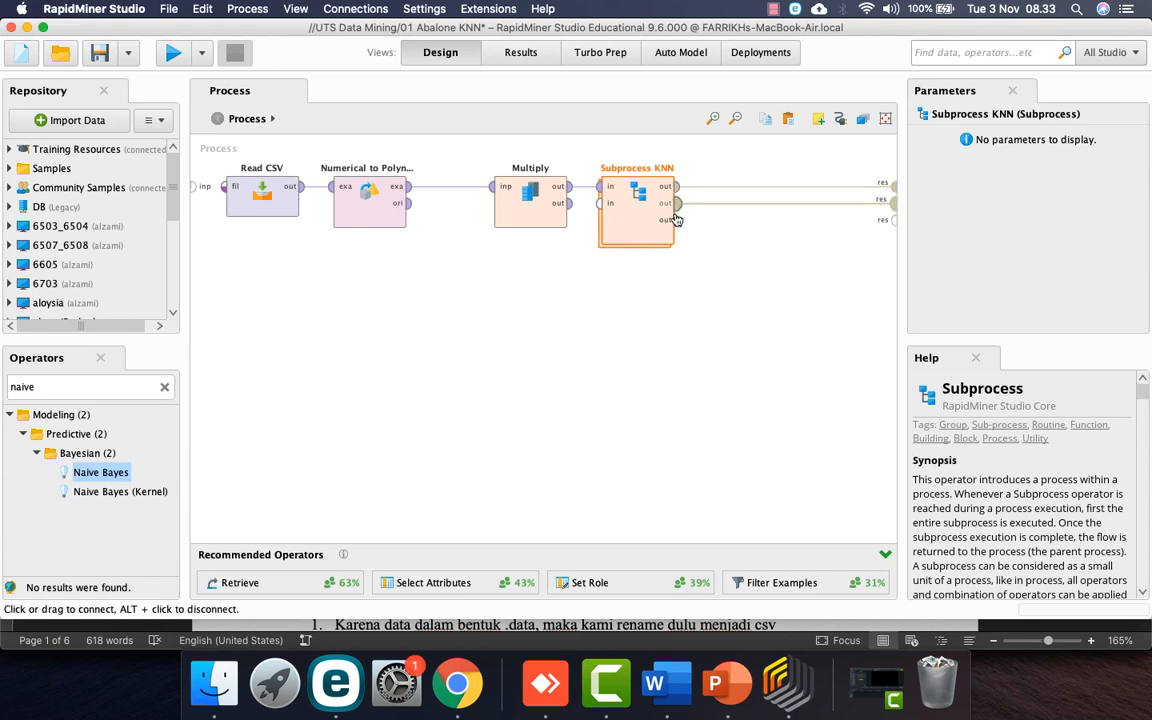
Step: Inside Subprocess KNN, rename Performance testing NB to Performance testing KNN
{"action": "double_click", "coordinate": [632, 212]}
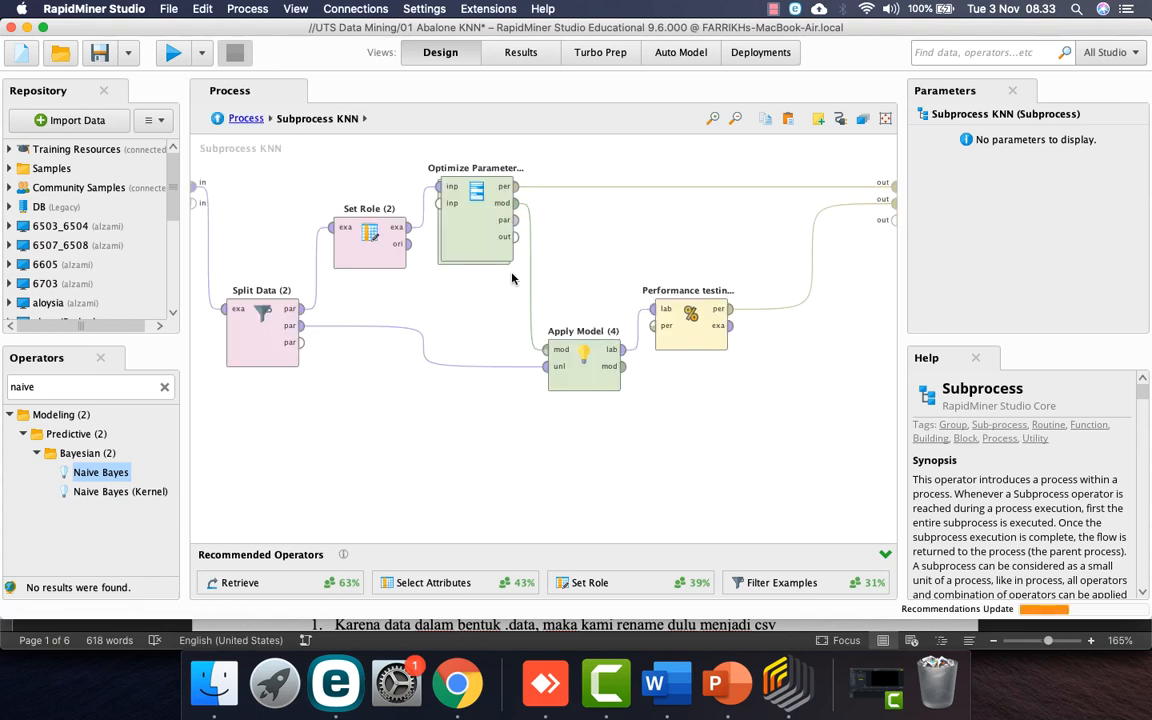
{"action": "left_click", "coordinate": [676, 334]}
{"action": "right_click", "coordinate": [676, 336]}
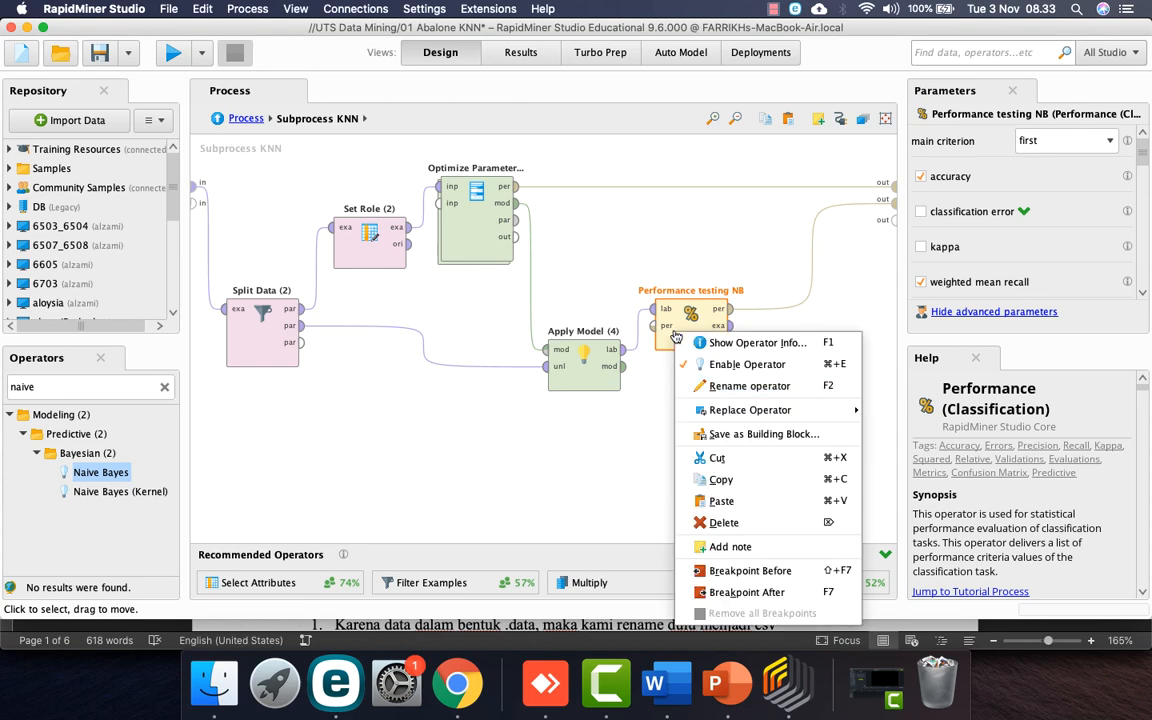
{"action": "left_click", "coordinate": [712, 386]}
{"action": "key", "text": "Right"}
{"action": "key", "text": "BackSpace"}
{"action": "key", "text": "BackSpace"}
{"action": "type", "text": "KNN"}
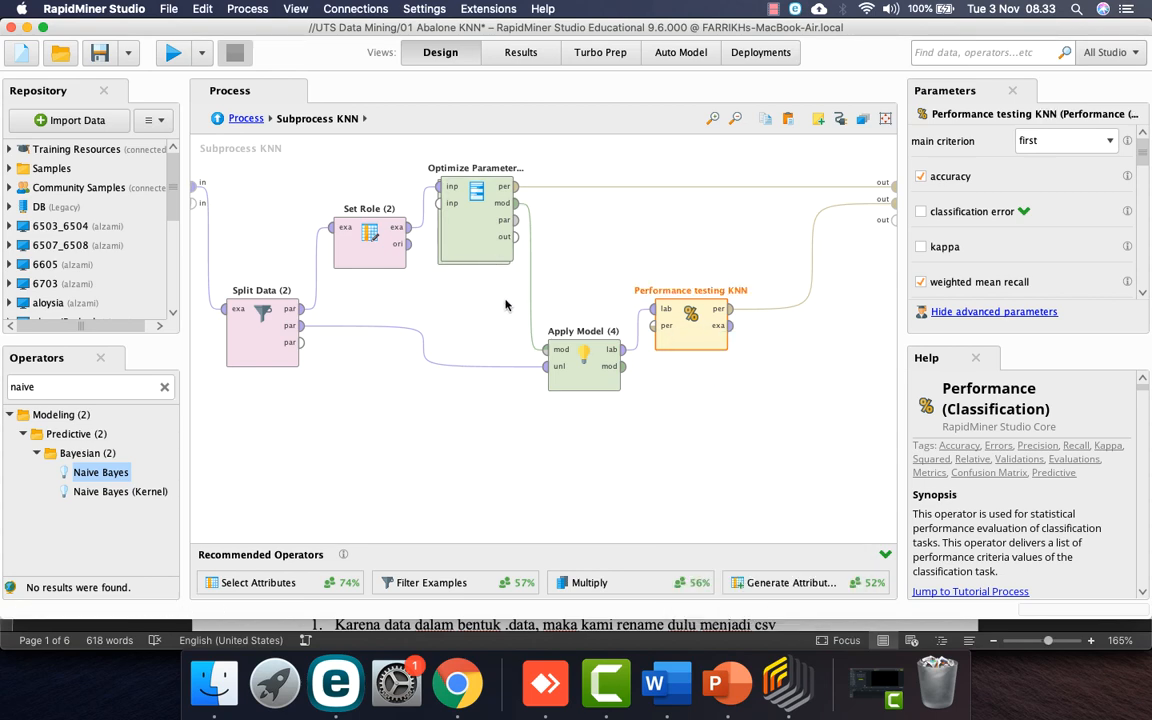
Step: Inside the cross validation, rename Performance training NB to Performance training KNN
{"action": "double_click", "coordinate": [490, 225]}
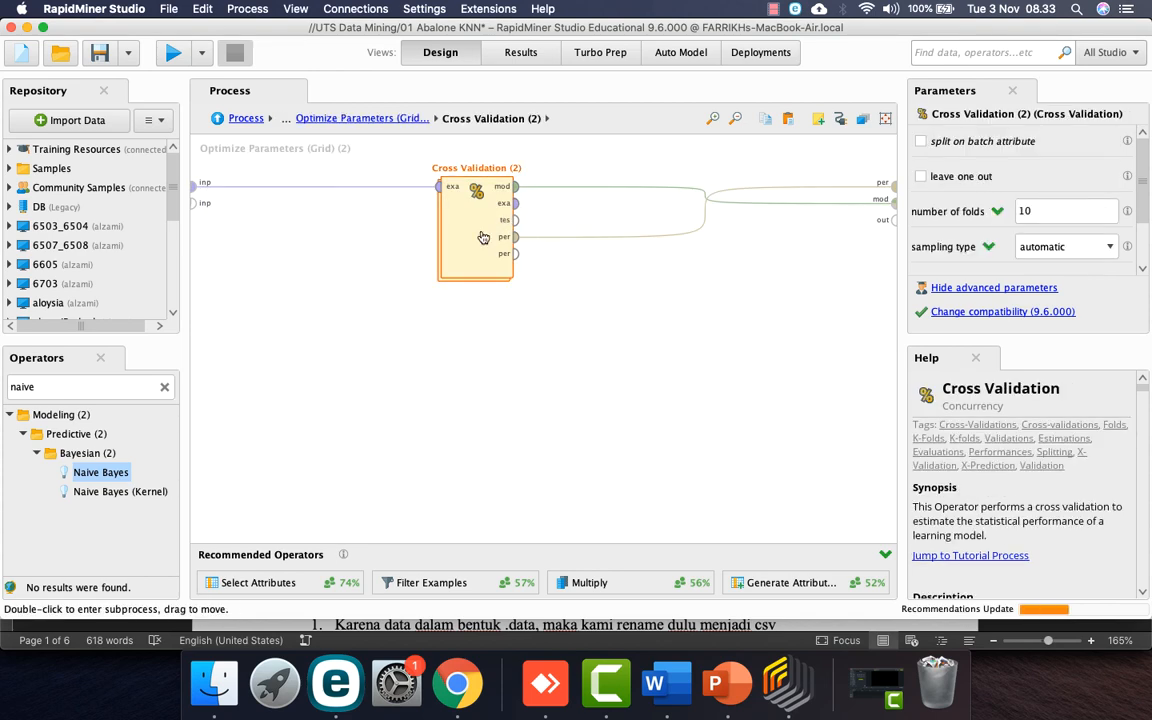
{"action": "double_click", "coordinate": [488, 230]}
{"action": "left_click", "coordinate": [778, 208]}
{"action": "right_click", "coordinate": [778, 208]}
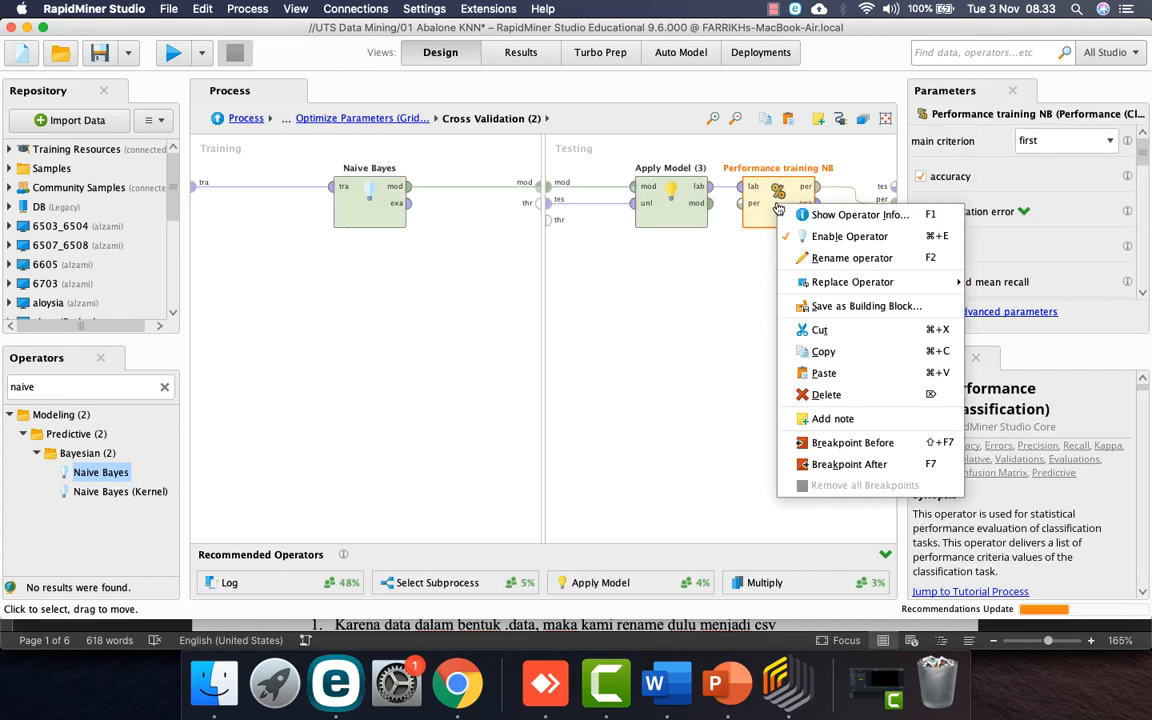
{"action": "left_click", "coordinate": [790, 233]}
{"action": "key", "text": "BackSpace"}
{"action": "key", "text": "BackSpace"}
{"action": "type", "text": "KNN"}
{"action": "key", "text": "Return"}
Step: Replace the Naive Bayes learner with k-NN, wiring training data in and the model out to testing
{"action": "left_click", "coordinate": [372, 204]}
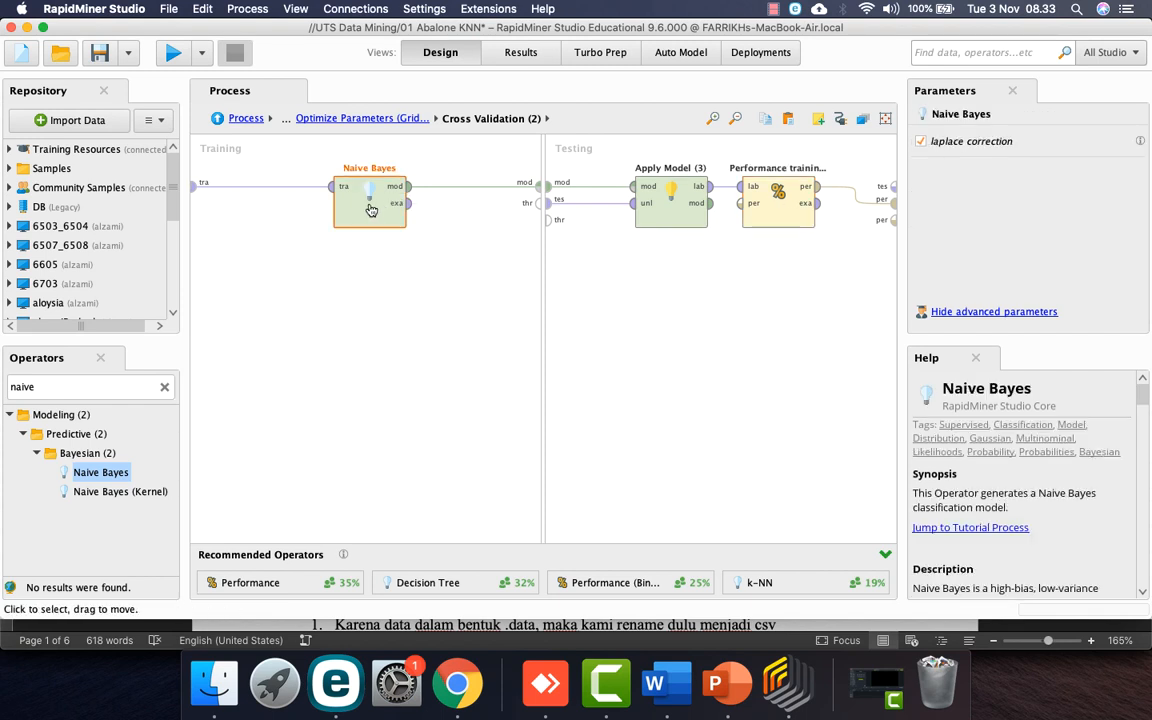
{"action": "double_click", "coordinate": [76, 386]}
{"action": "type", "text": "KNN"}
{"action": "left_click_drag", "start_coordinate": [85, 549], "coordinate": [370, 278]}
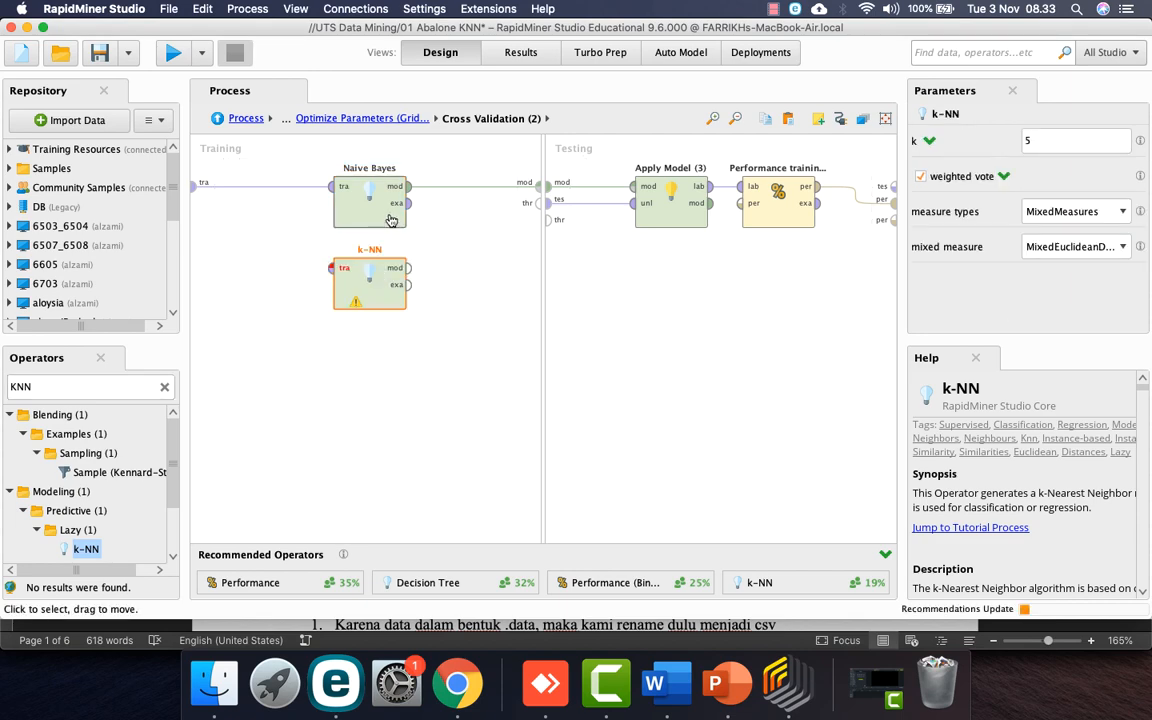
{"action": "left_click", "coordinate": [381, 209]}
{"action": "key", "text": "Delete"}
{"action": "mouse_move", "coordinate": [194, 186]}
{"action": "left_mouse_down"}
{"action": "mouse_move", "coordinate": [325, 295]}
{"action": "mouse_move", "coordinate": [333, 268]}
{"action": "left_mouse_up"}
{"action": "mouse_move", "coordinate": [407, 268]}
{"action": "left_mouse_down"}
{"action": "mouse_move", "coordinate": [488, 190]}
{"action": "mouse_move", "coordinate": [540, 185]}
{"action": "left_mouse_up"}
{"action": "left_click", "coordinate": [244, 119]}
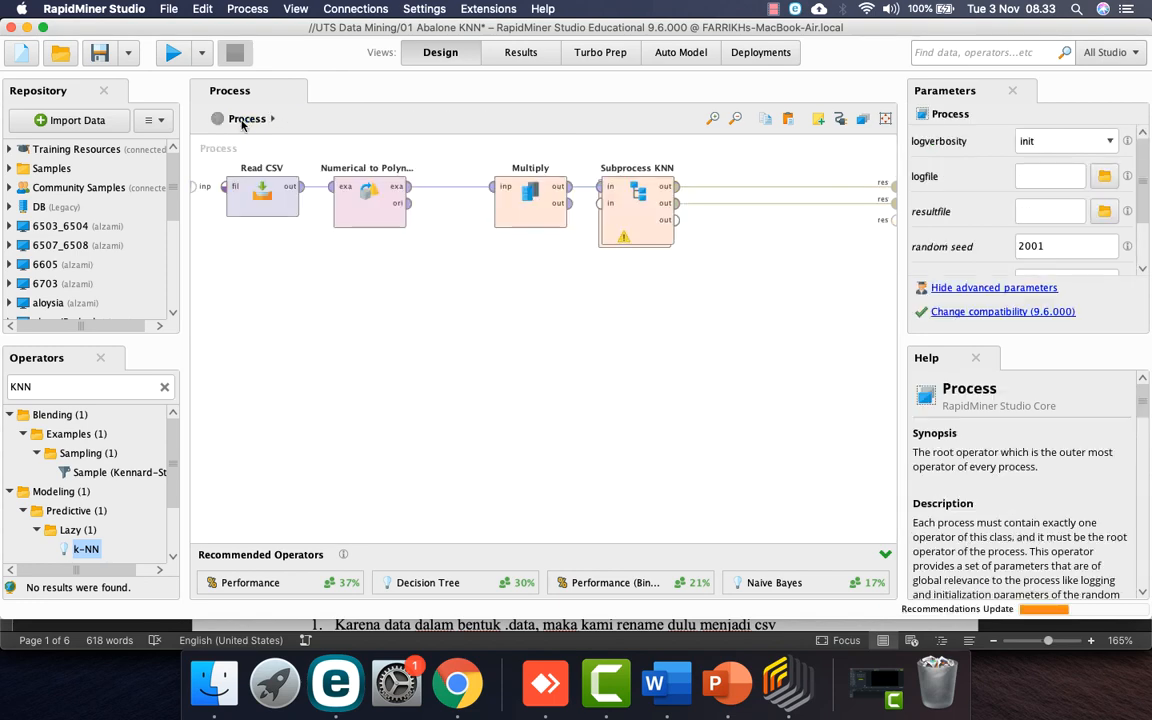
Step: Add the k-NN parameters k and weighted_vote to the Optimize Parameters grid
{"action": "double_click", "coordinate": [610, 225]}
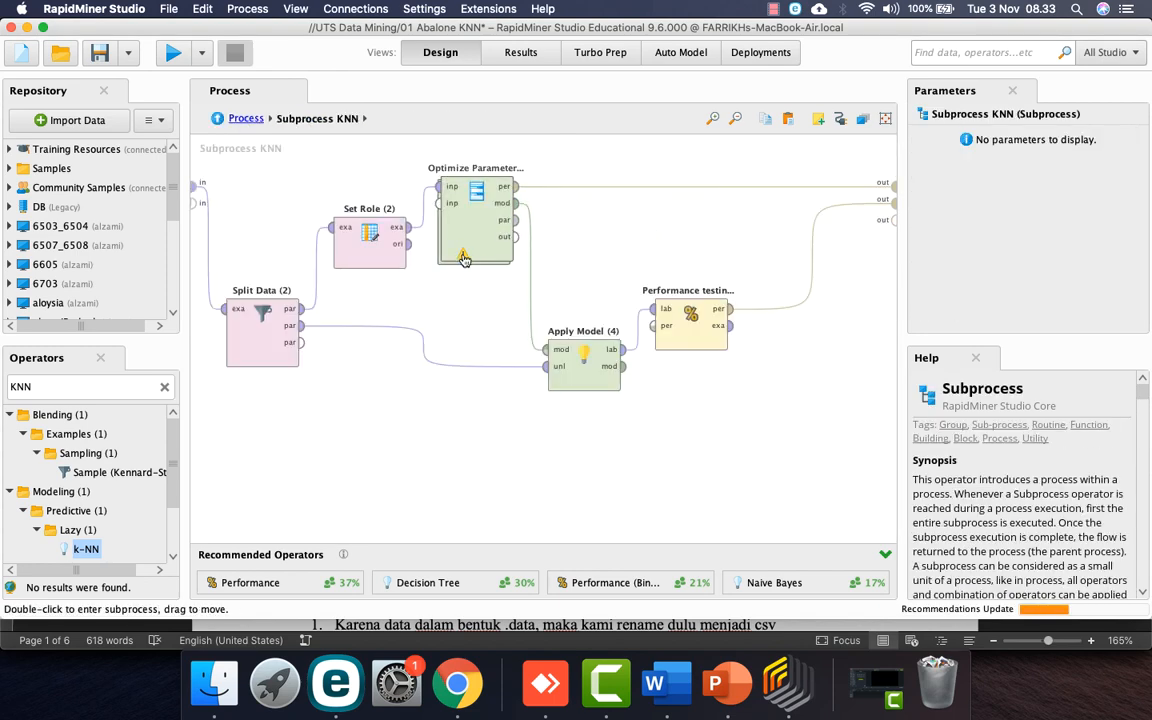
{"action": "left_click", "coordinate": [472, 205]}
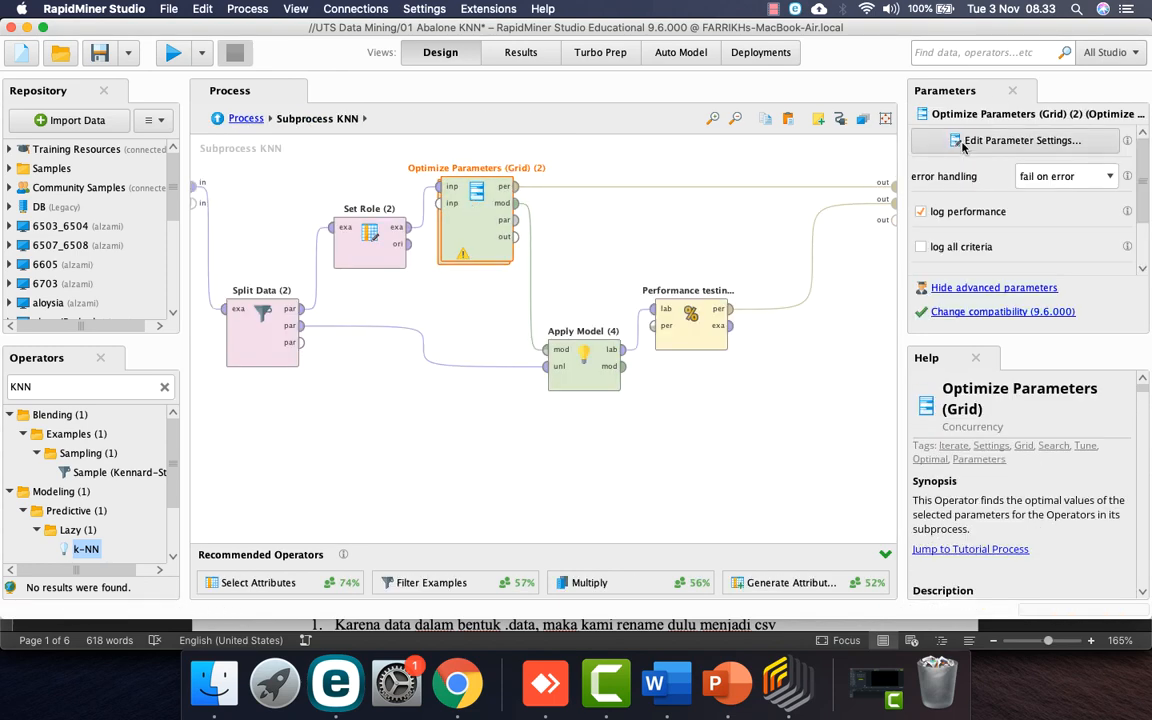
{"action": "left_click", "coordinate": [960, 141]}
{"action": "left_click", "coordinate": [291, 191]}
{"action": "left_click", "coordinate": [469, 178]}
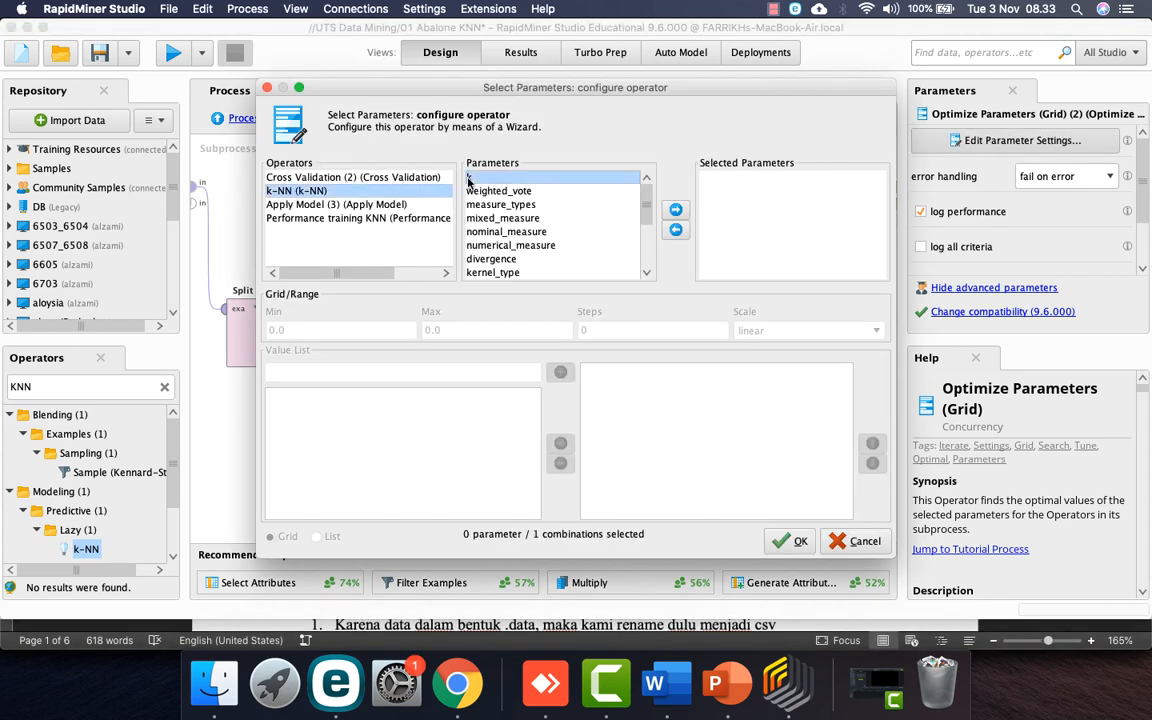
{"action": "left_click", "coordinate": [675, 208]}
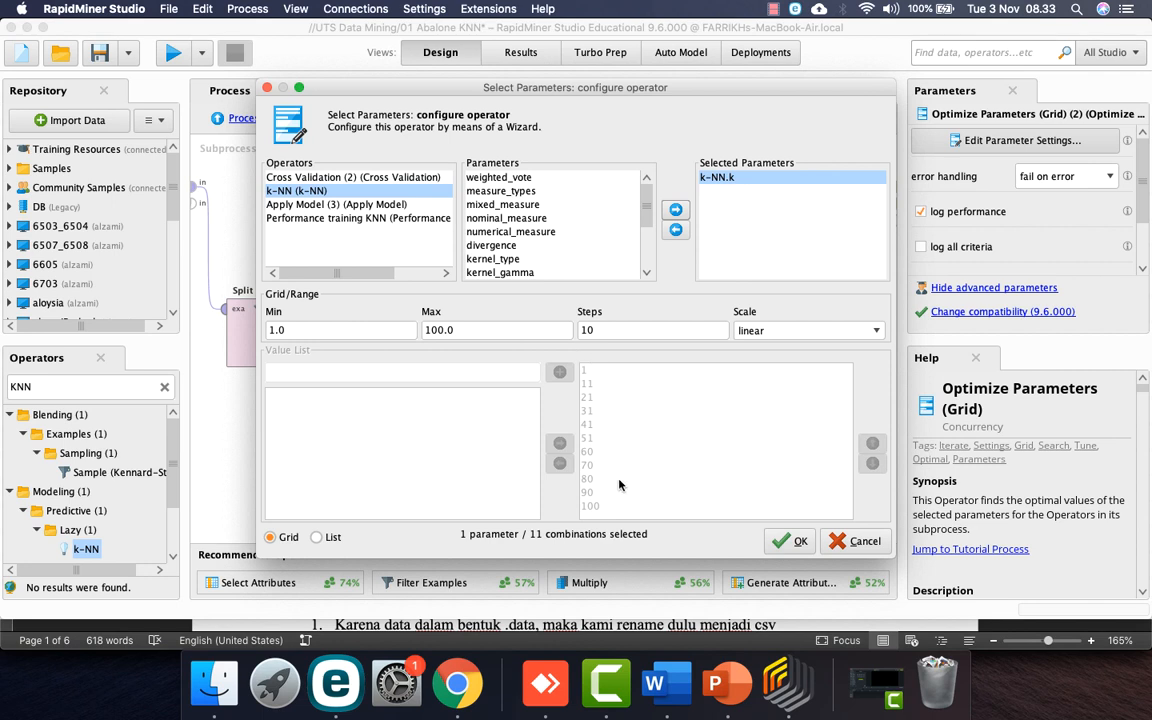
{"action": "left_click", "coordinate": [497, 178]}
{"action": "left_click", "coordinate": [675, 209]}
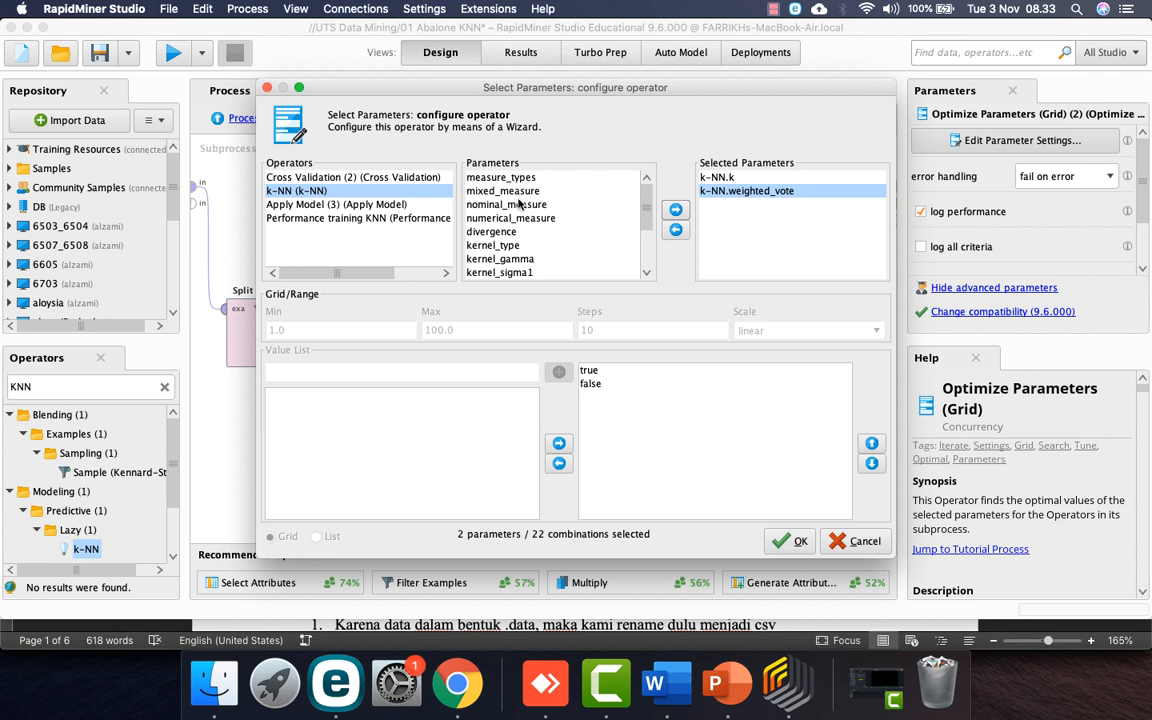
Step: Add number_of_folds to the grid with min 3, max 10 and 3 steps, and confirm
{"action": "left_click", "coordinate": [333, 178]}
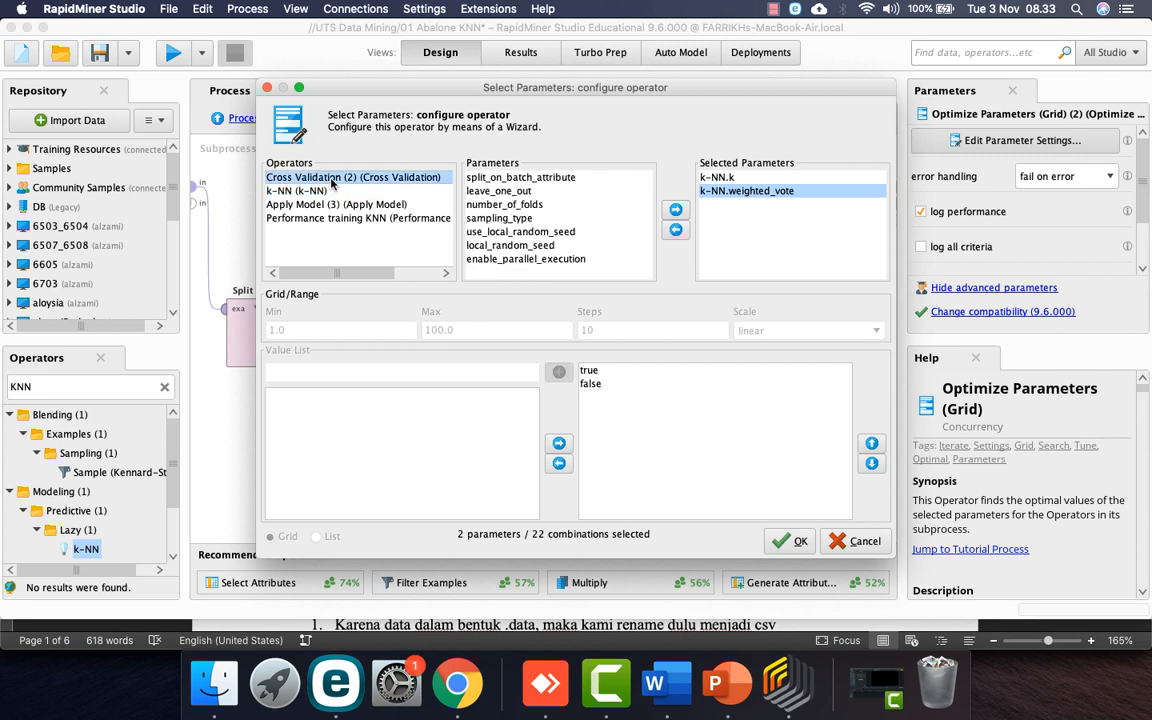
{"action": "left_click", "coordinate": [529, 206]}
{"action": "left_click", "coordinate": [675, 209]}
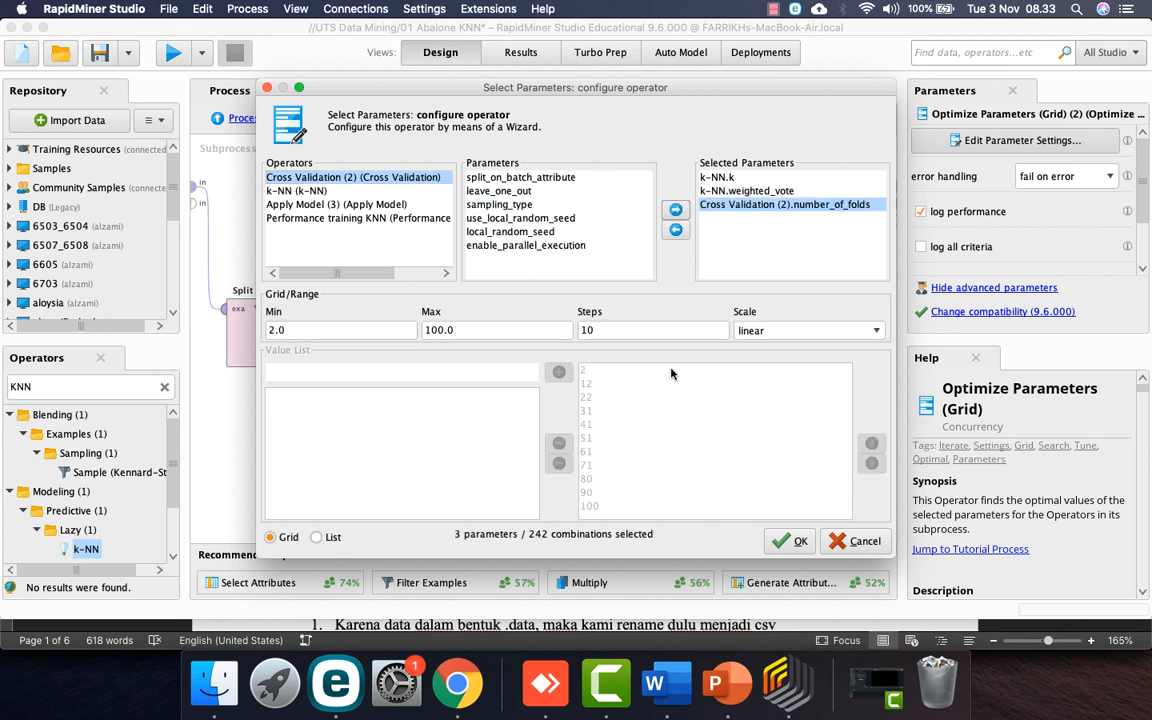
{"action": "double_click", "coordinate": [308, 331]}
{"action": "type", "text": "3"}
{"action": "key", "text": "Tab"}
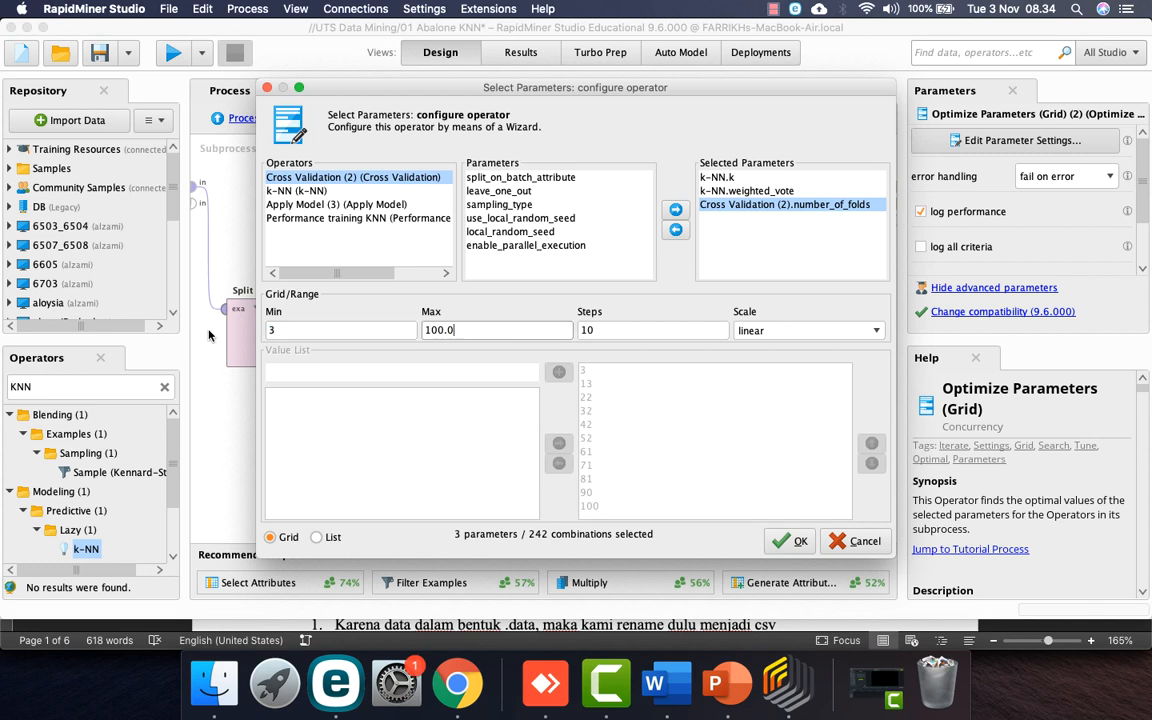
{"action": "key", "text": "Tab"}
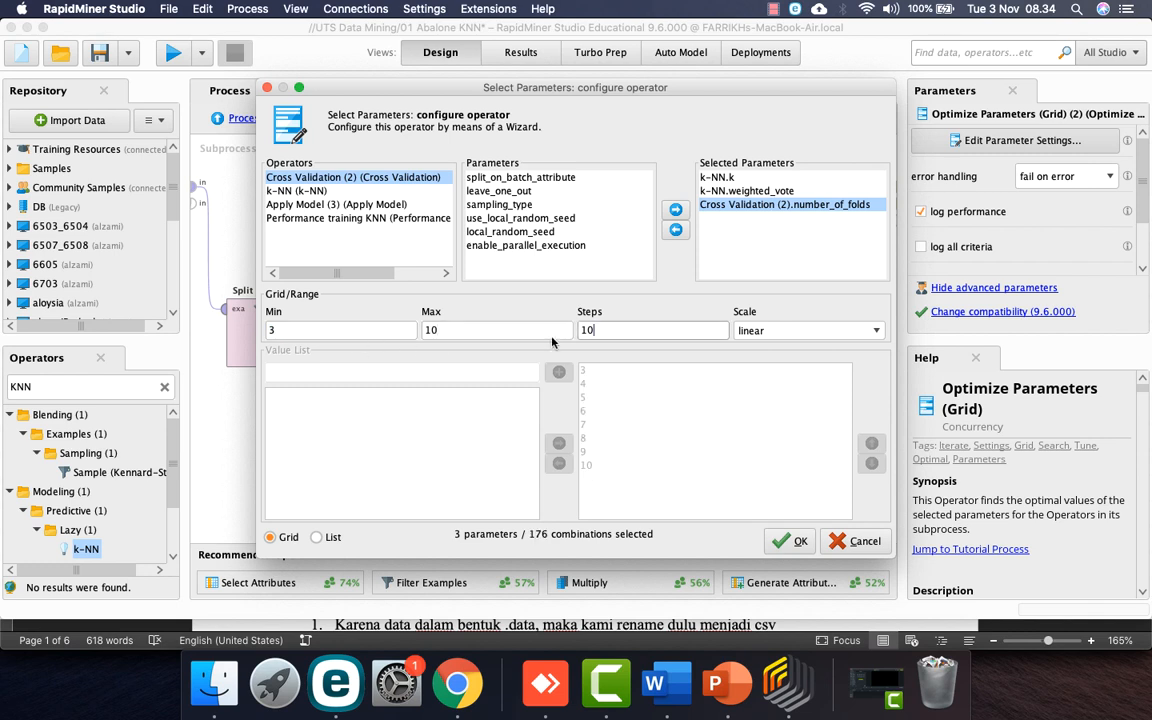
{"action": "type", "text": "3"}
{"action": "key", "text": "Tab"}
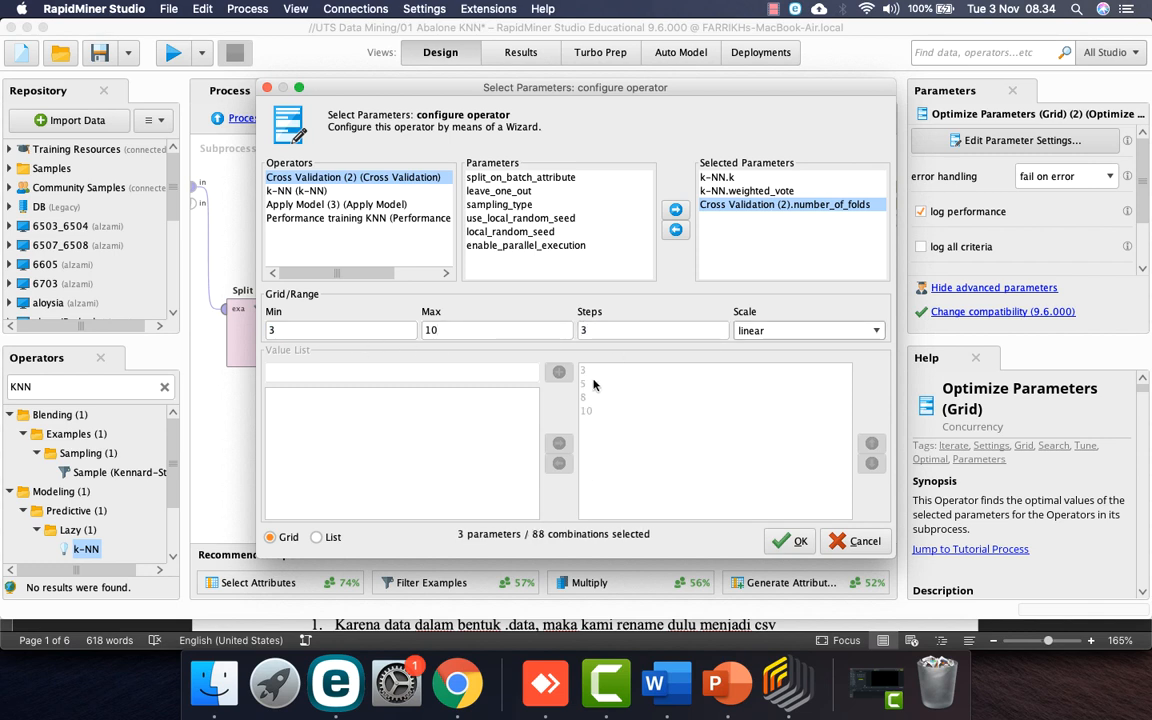
{"action": "left_click", "coordinate": [790, 541]}
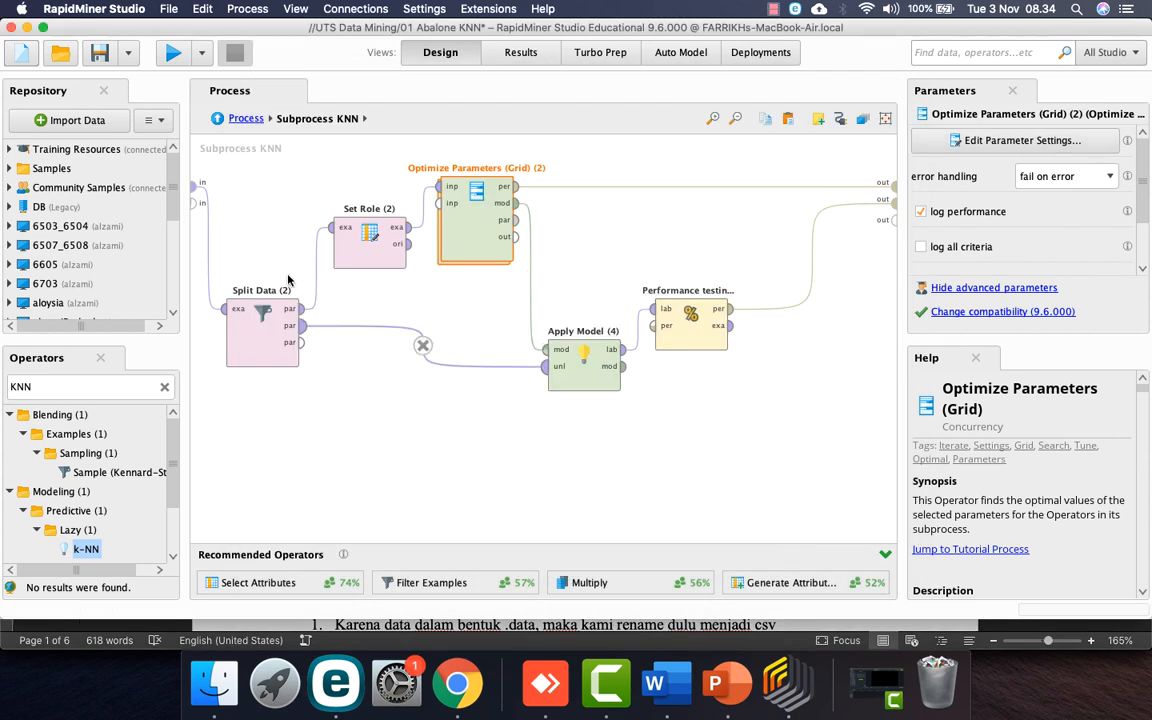
Step: Run the KNN process, check training and testing performance (24.04% accuracy), then switch to Word
{"action": "left_click", "coordinate": [174, 54]}
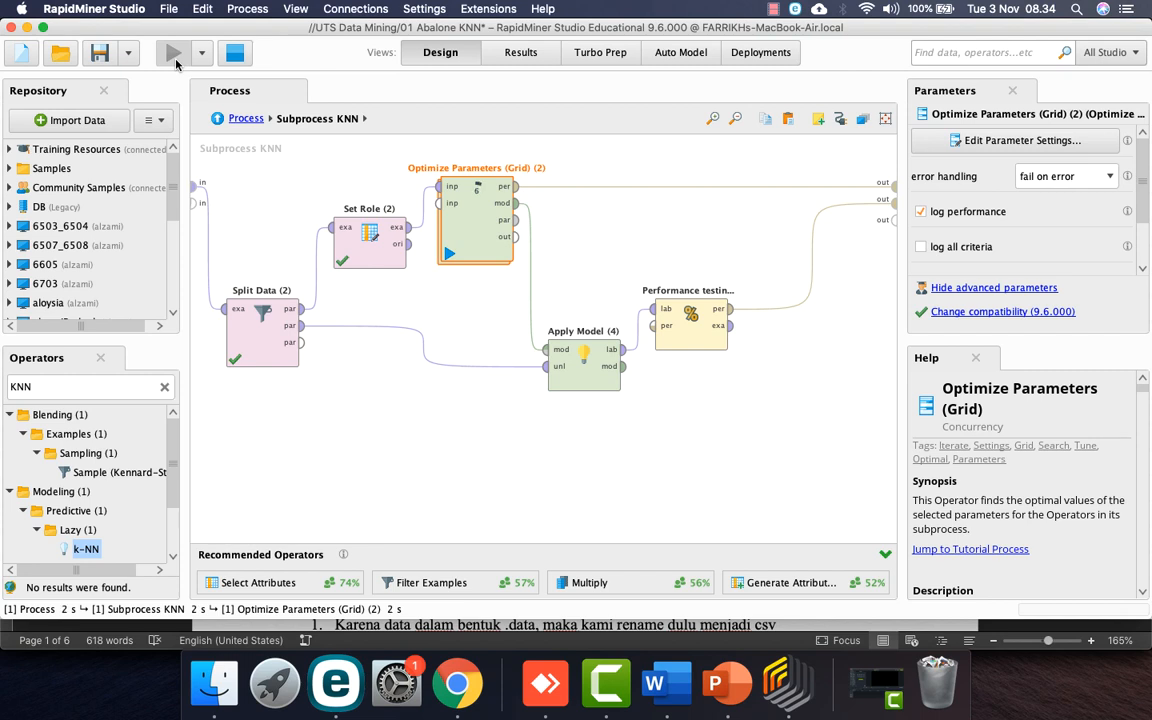
{"action": "left_click", "coordinate": [773, 9]}
{"action": "left_click", "coordinate": [787, 44]}
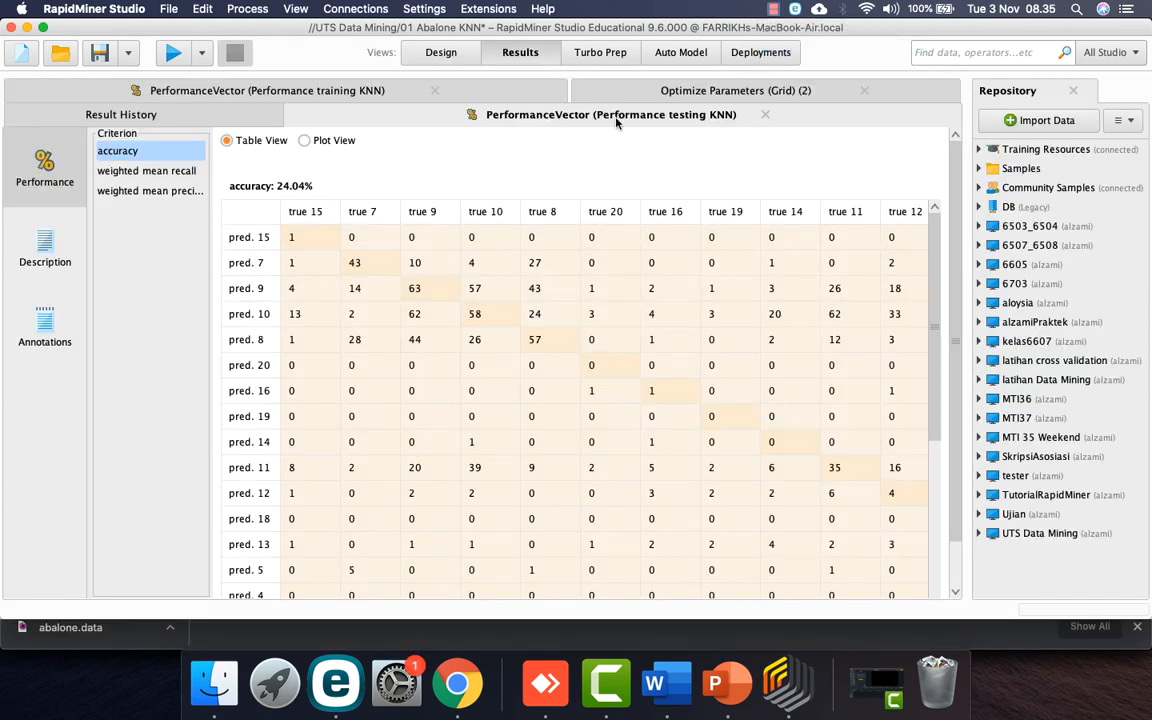
{"action": "left_click", "coordinate": [320, 92]}
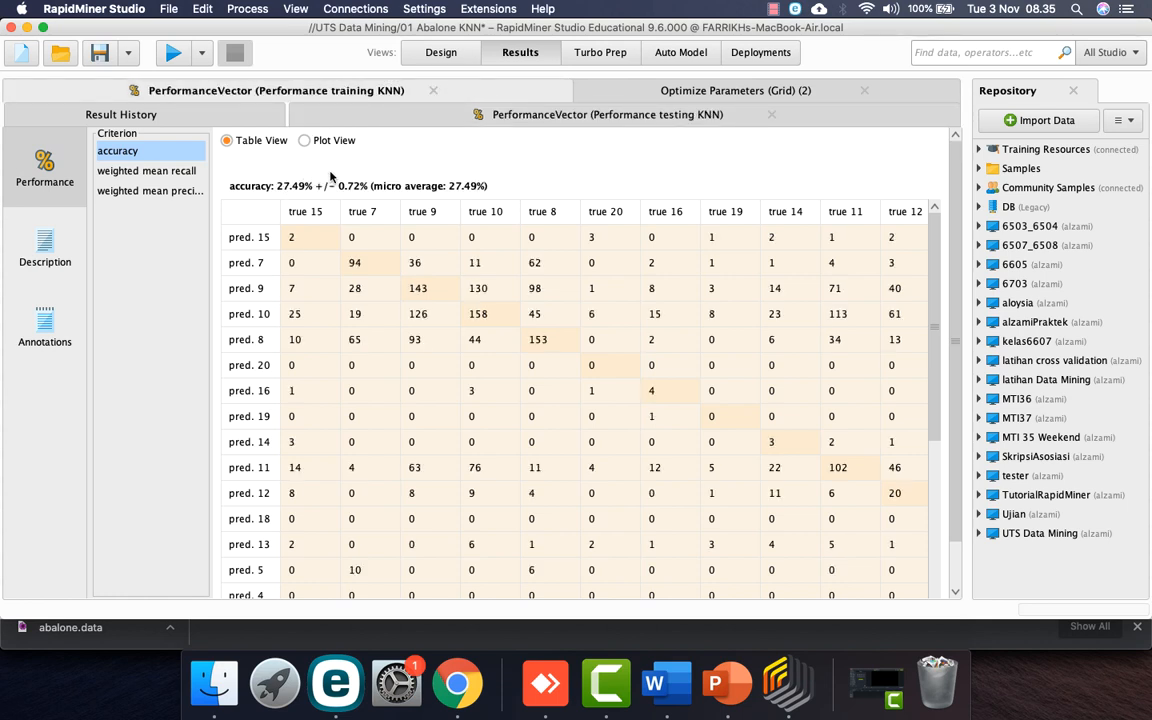
{"action": "left_click", "coordinate": [510, 118]}
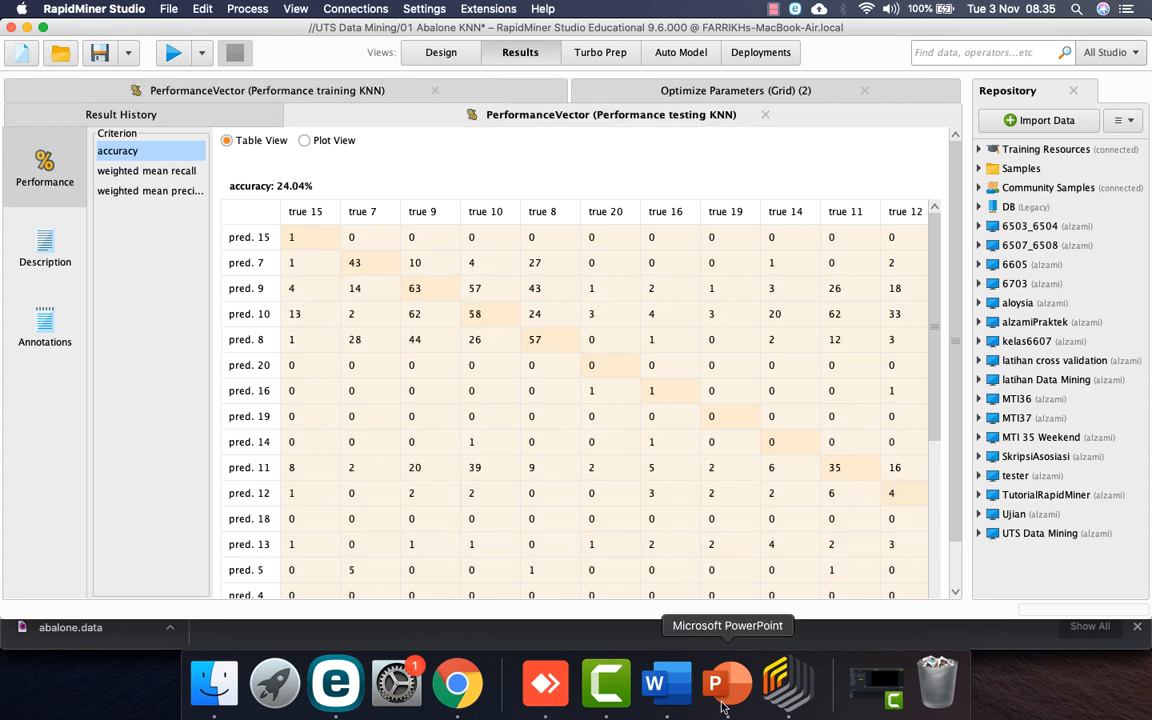
{"action": "left_click", "coordinate": [678, 682]}
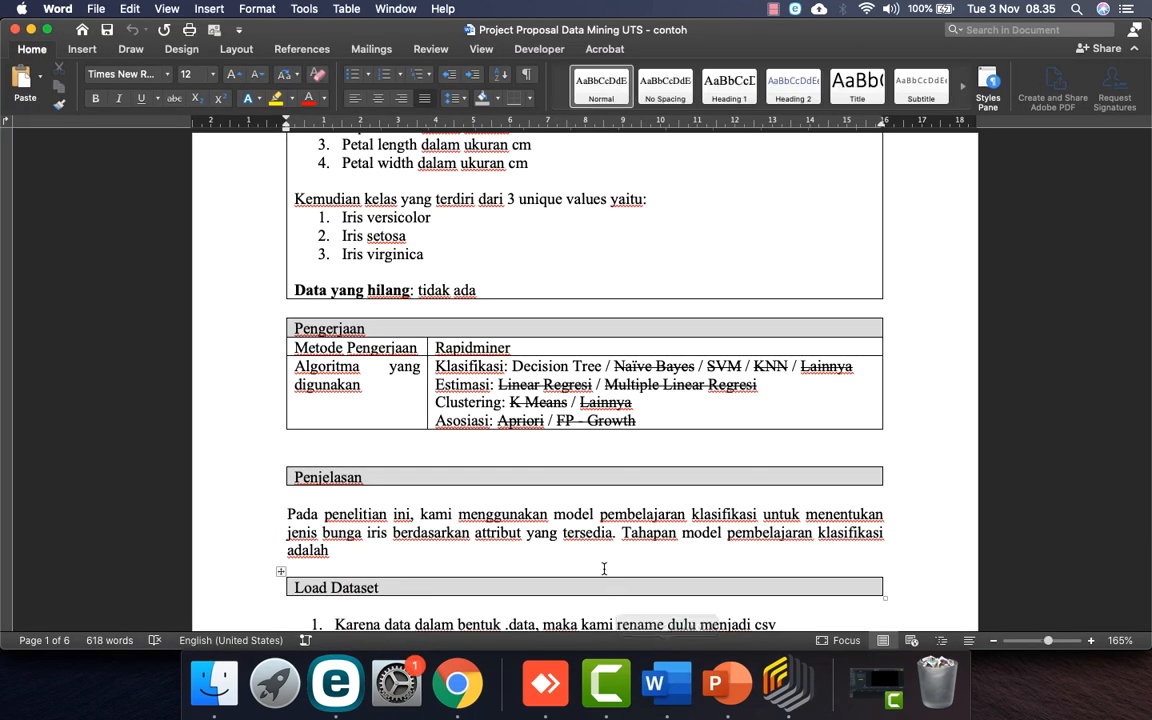
Step: Move between desktops and full-screen spaces until Document1 with the DT/NB table is shown
{"action": "left_click", "coordinate": [682, 682]}
{"action": "key", "text": "ctrl+Up"}
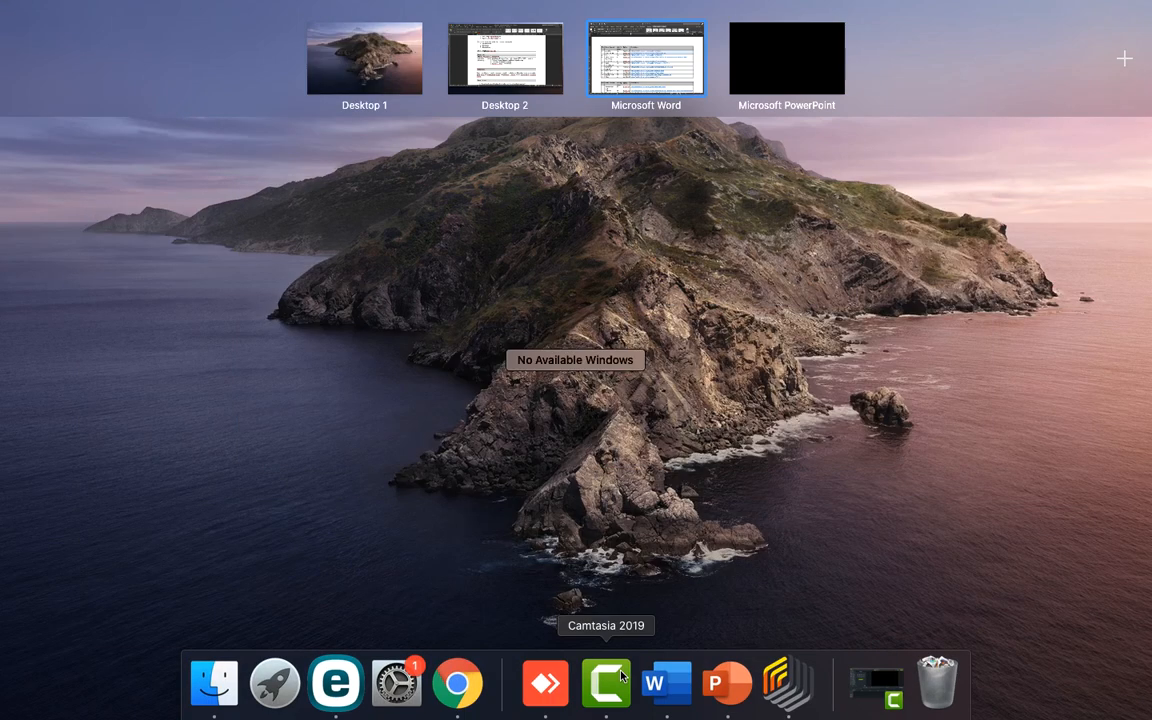
{"action": "left_click", "coordinate": [354, 85]}
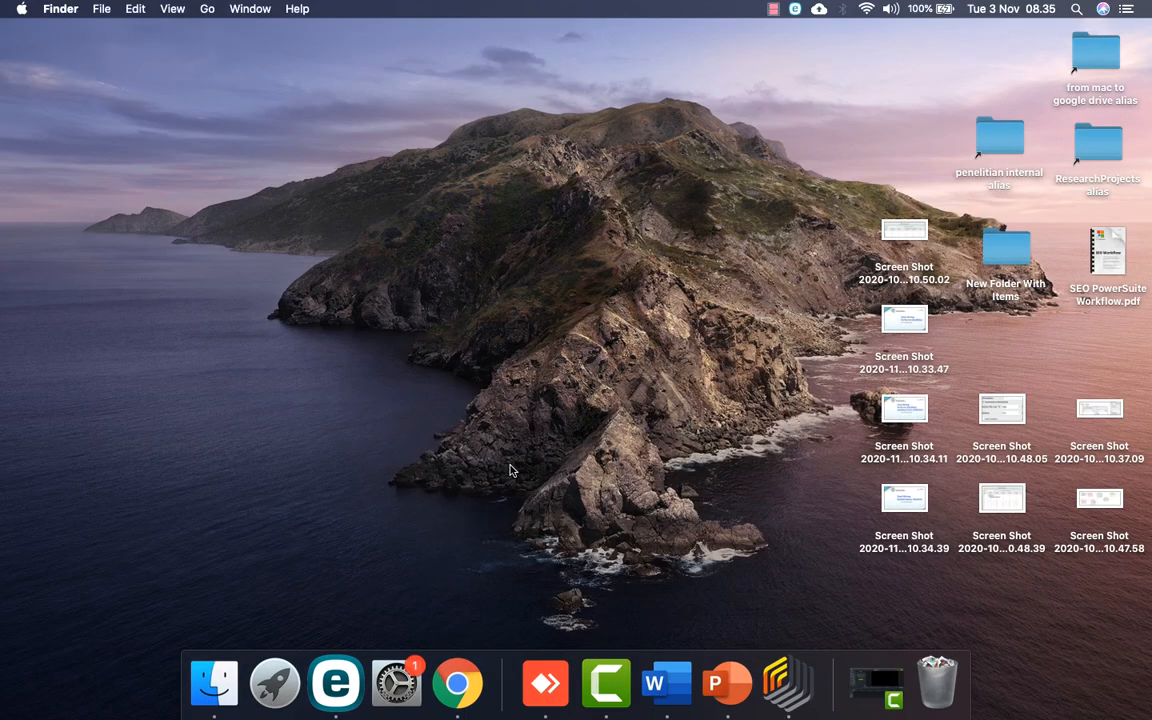
{"action": "left_click", "coordinate": [655, 682]}
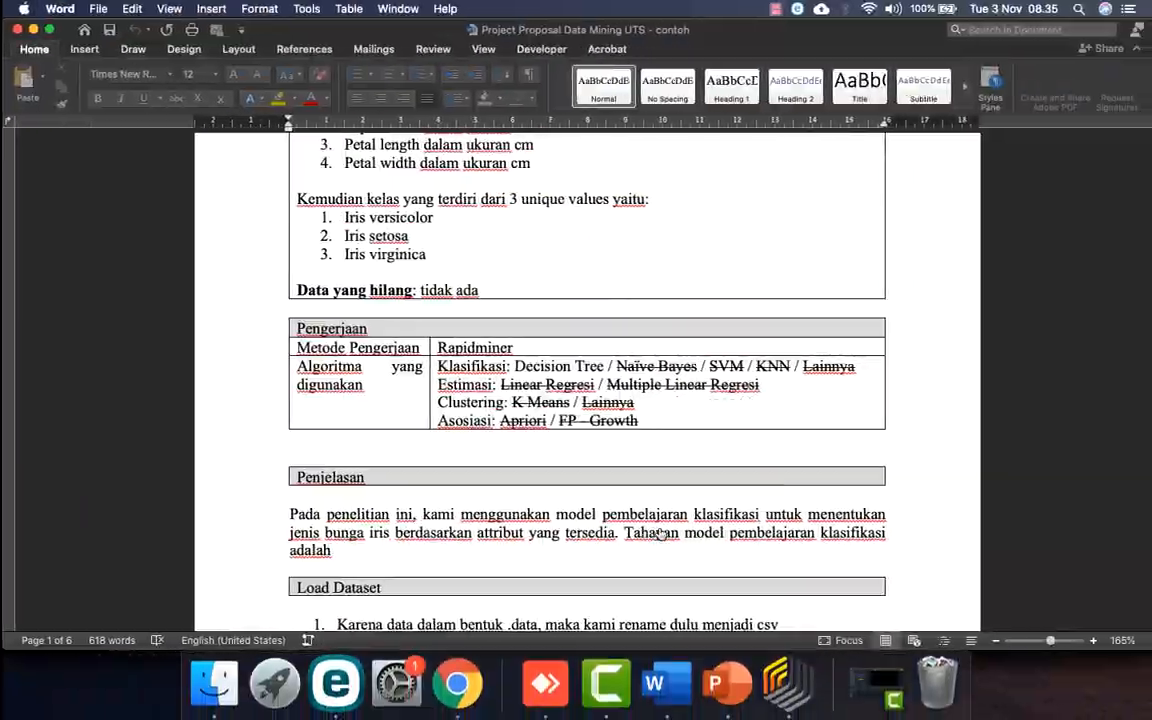
{"action": "key", "text": "ctrl+Right"}
{"action": "key", "text": "ctrl+Left"}
{"action": "key", "text": "ctrl+Left"}
{"action": "key", "text": "ctrl+Left"}
{"action": "left_click", "coordinate": [658, 684]}
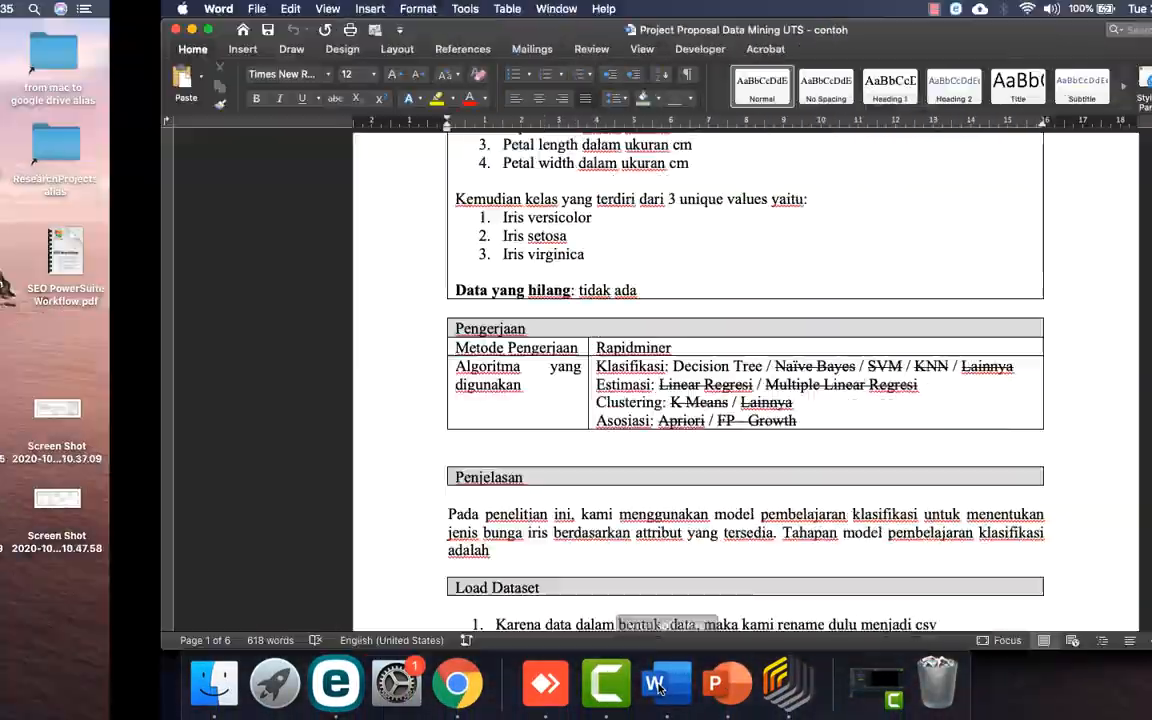
{"action": "scroll", "coordinate": [591, 363], "scroll_direction": "down", "scroll_amount": 4}
{"action": "scroll", "coordinate": [588, 363], "scroll_direction": "up", "scroll_amount": 4}
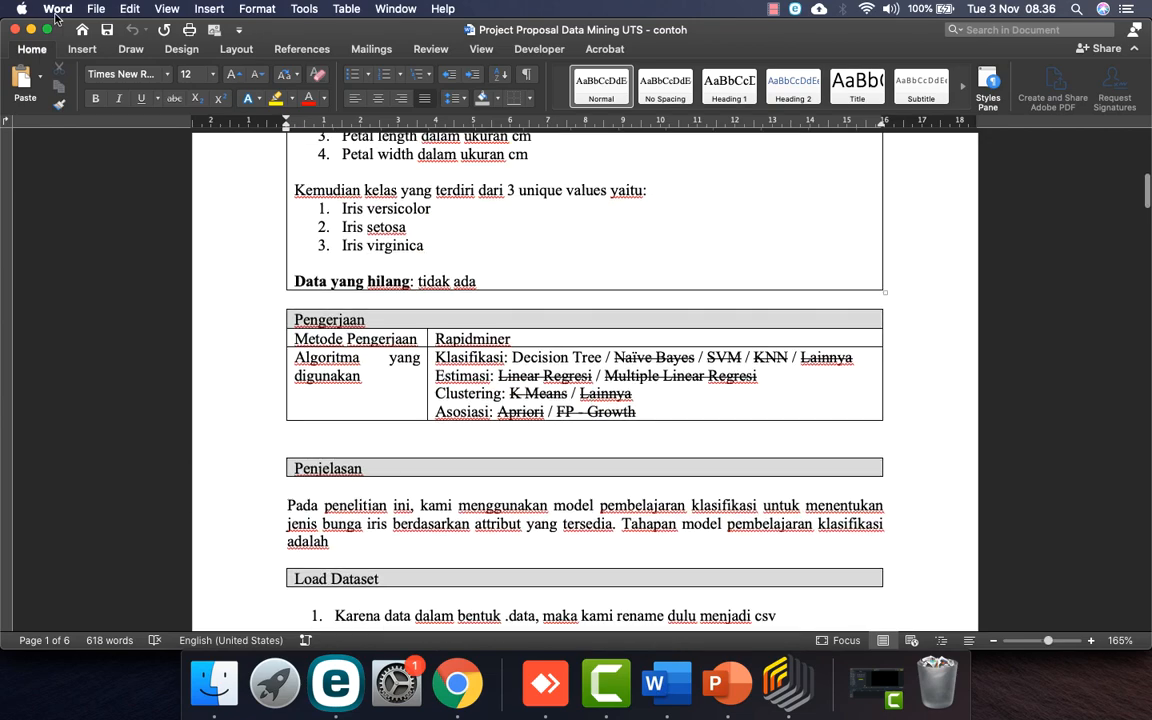
{"action": "key", "text": "ctrl+Left"}
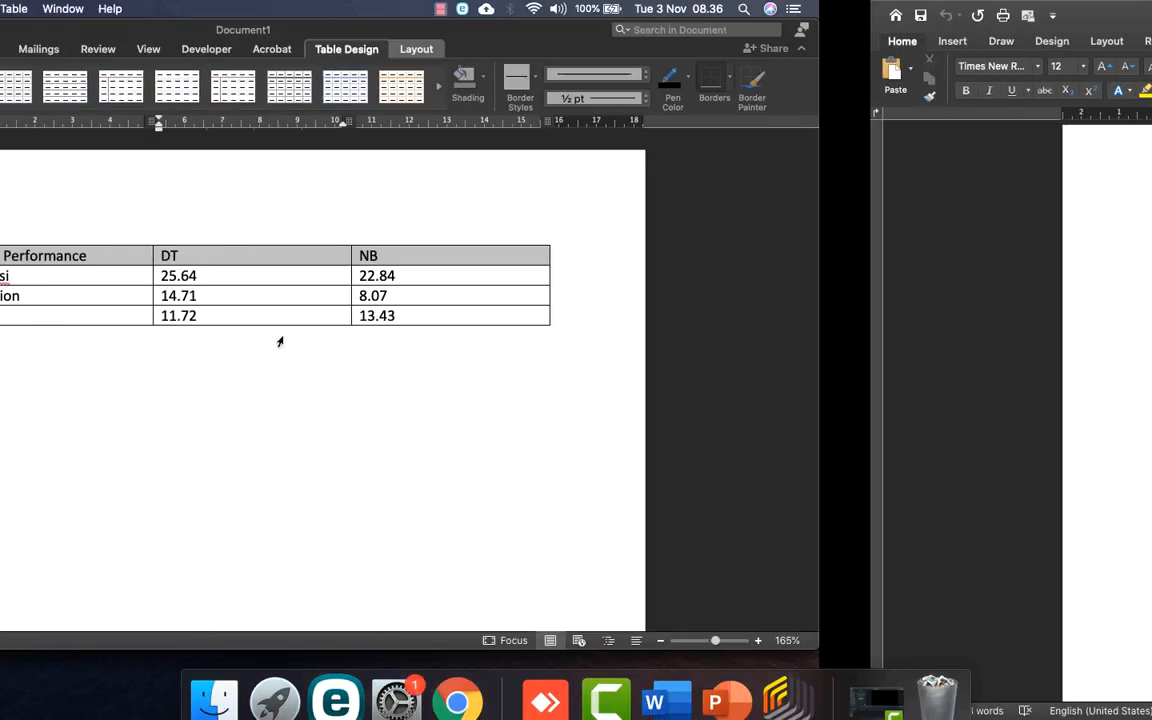
Step: Insert a column to the right of NB in the comparison table and head it KNN
{"action": "left_click", "coordinate": [912, 297]}
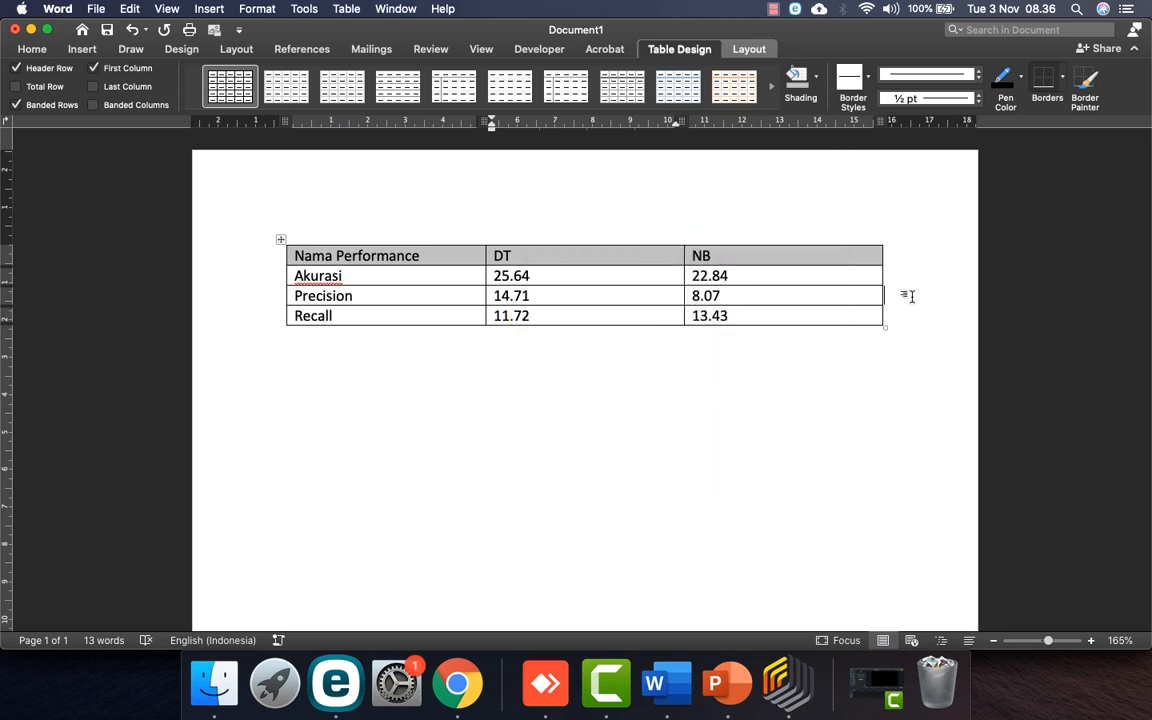
{"action": "right_click", "coordinate": [800, 251]}
{"action": "mouse_move", "coordinate": [880, 433]}
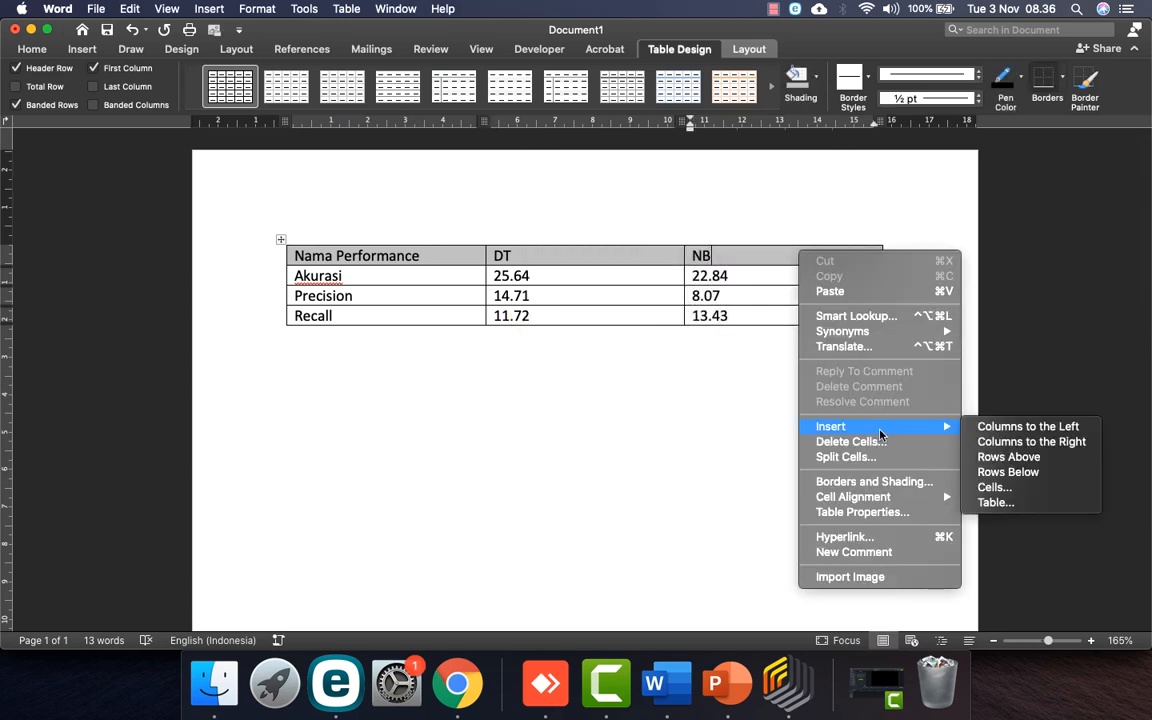
{"action": "left_click", "coordinate": [990, 441]}
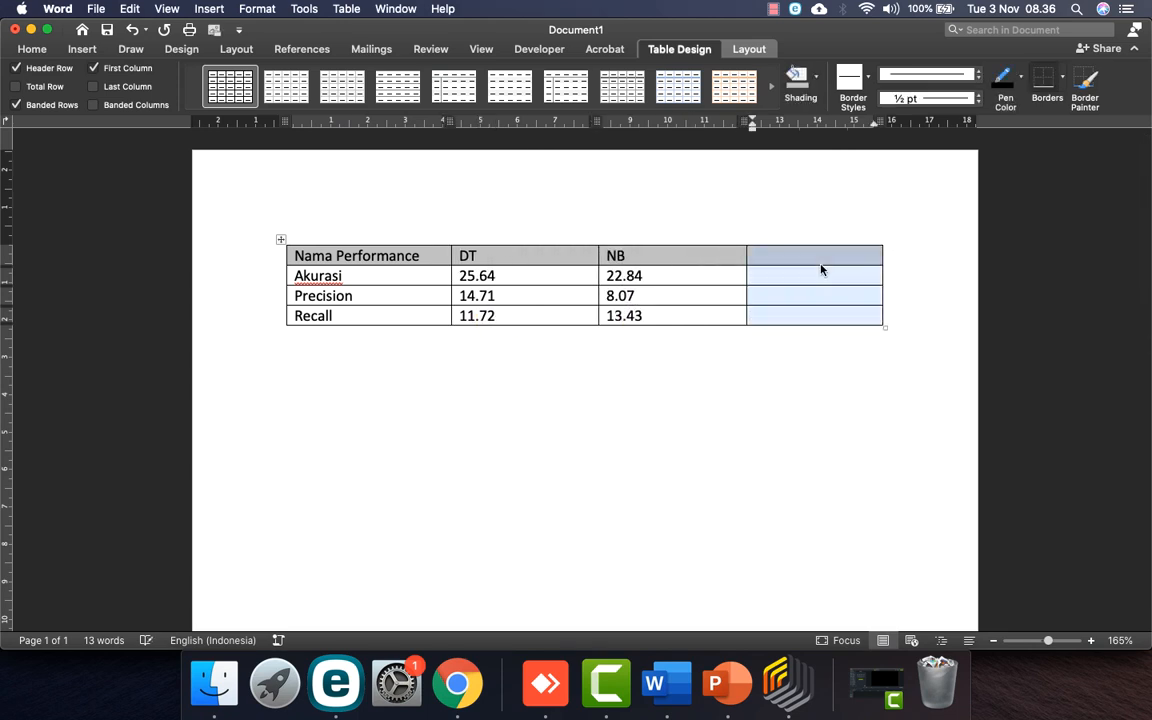
{"action": "left_click", "coordinate": [805, 256]}
{"action": "type", "text": "KNN"}
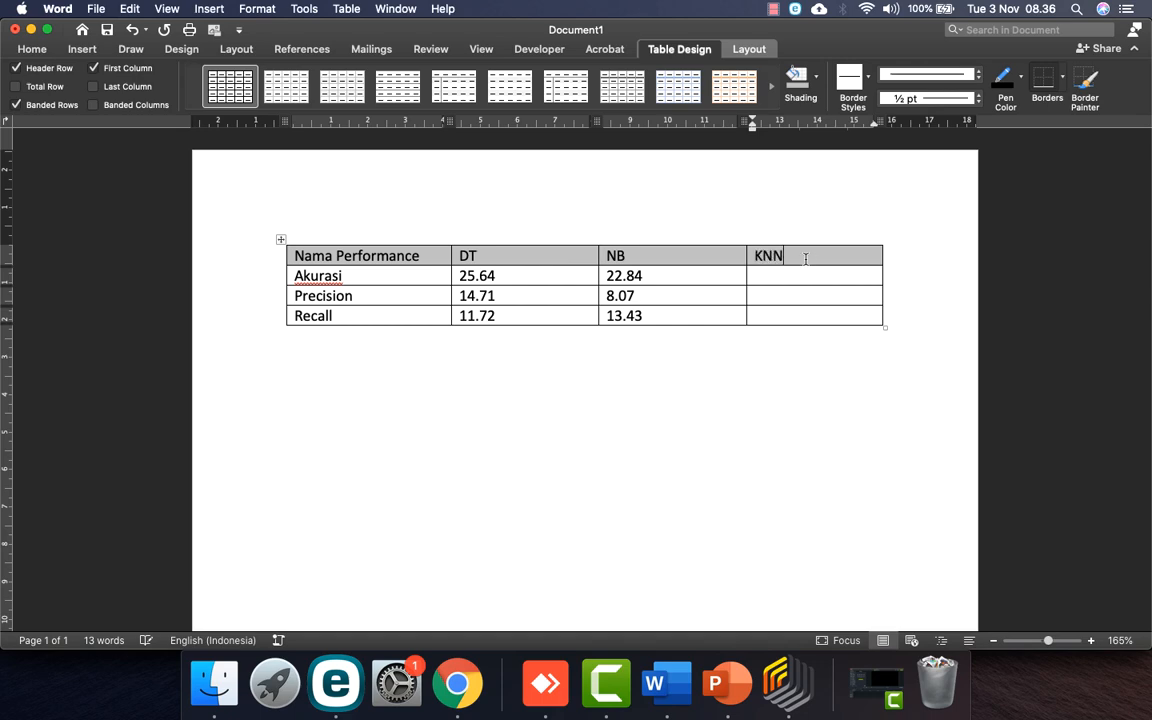
Step: Look up KNN testing accuracy 24.04% and weighted mean precision in RapidMiner's results
{"action": "left_click", "coordinate": [778, 683]}
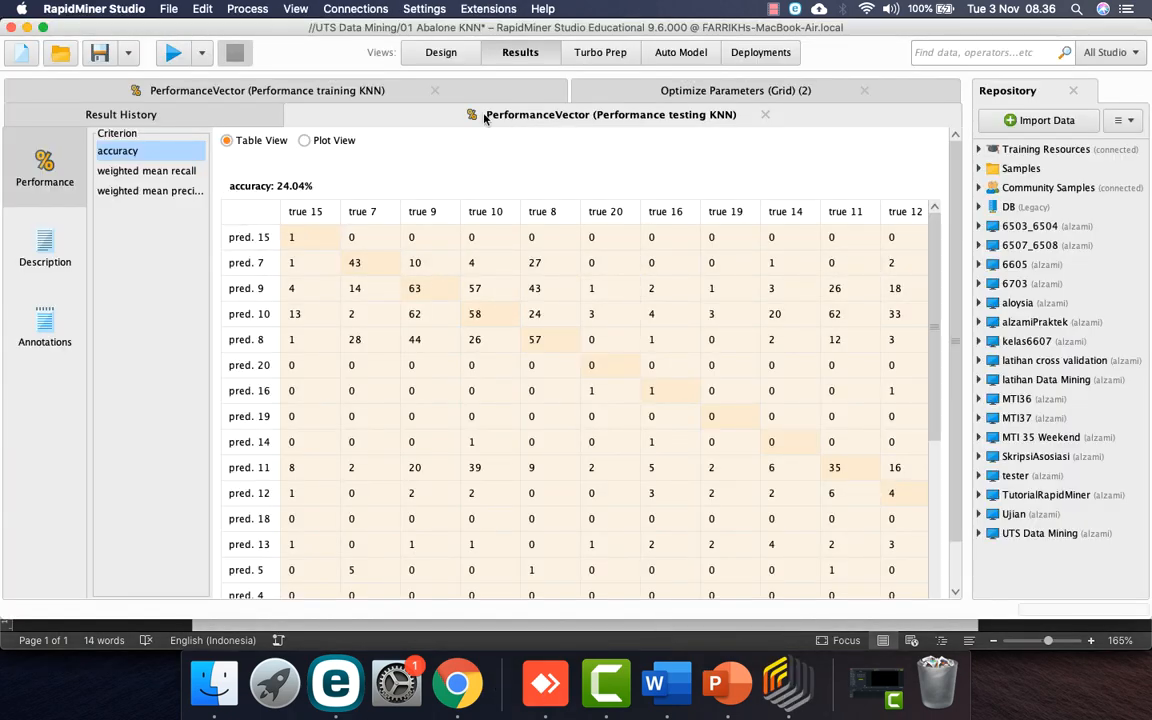
{"action": "left_click", "coordinate": [300, 91]}
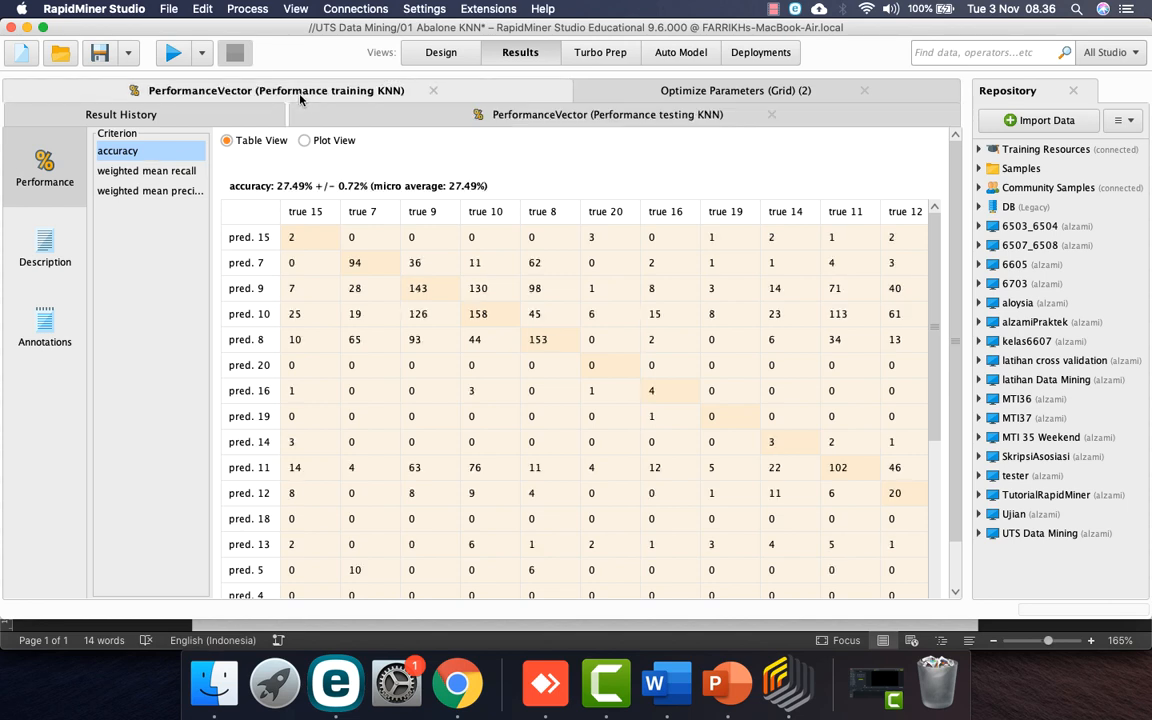
{"action": "left_click", "coordinate": [508, 117]}
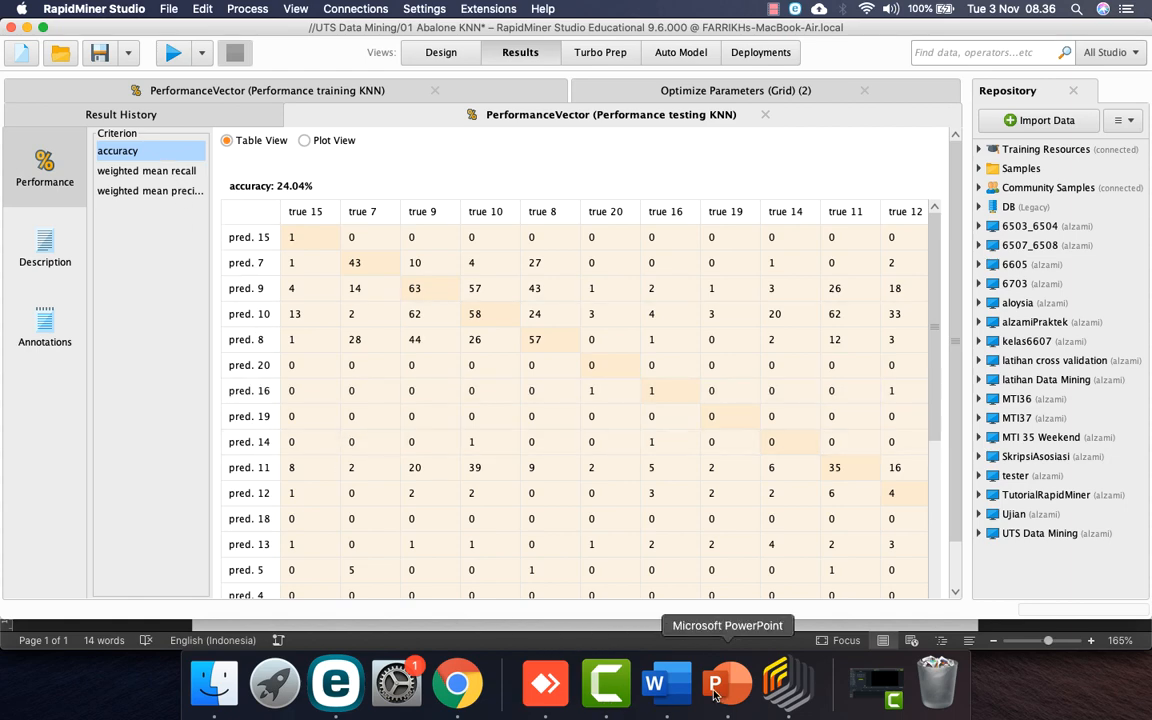
{"action": "left_click", "coordinate": [672, 690]}
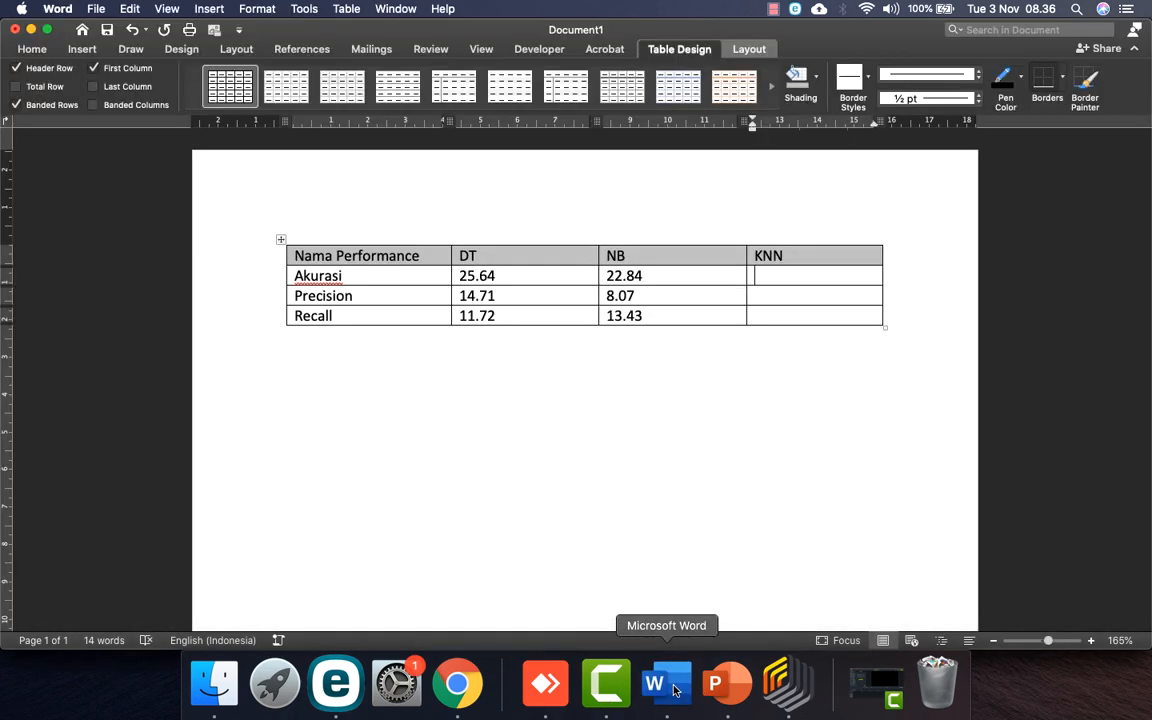
{"action": "left_click", "coordinate": [788, 683]}
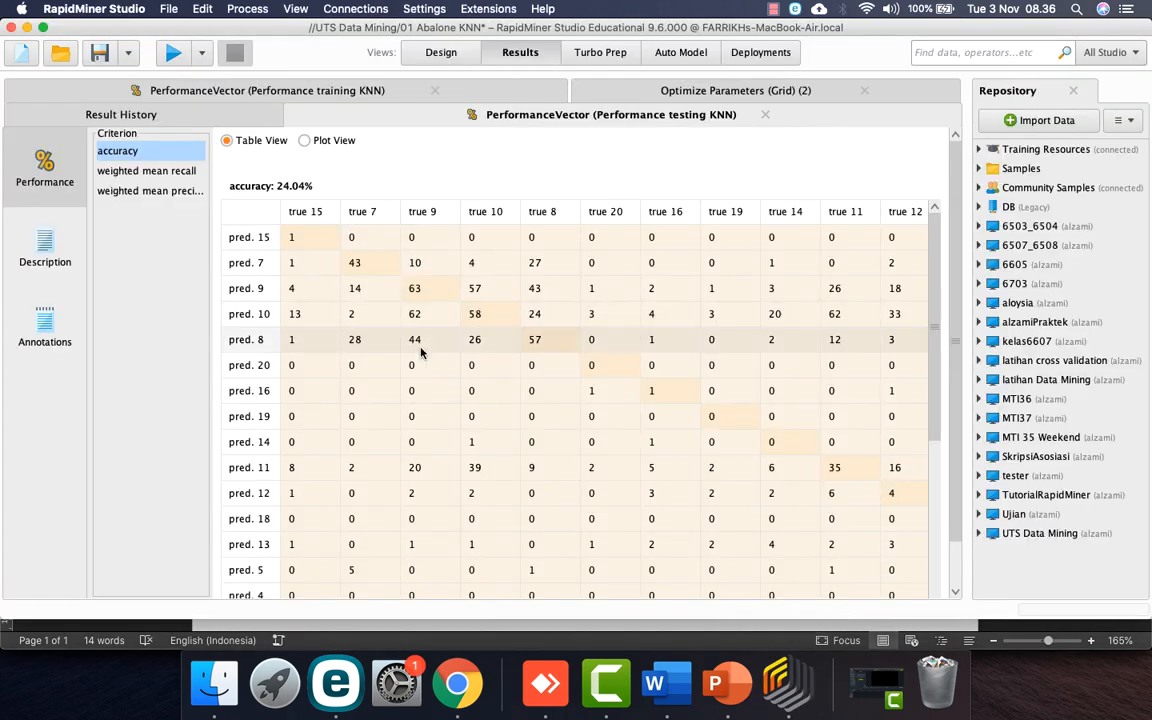
{"action": "left_click", "coordinate": [655, 683]}
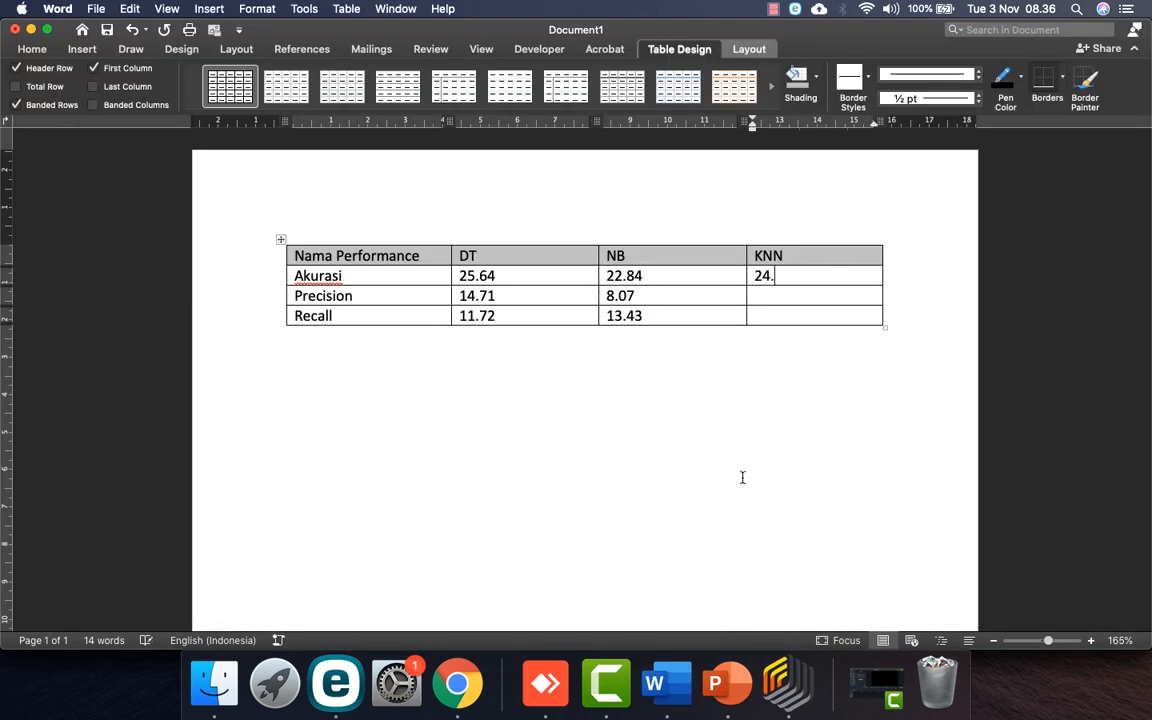
{"action": "left_click", "coordinate": [788, 683]}
{"action": "left_click", "coordinate": [171, 194]}
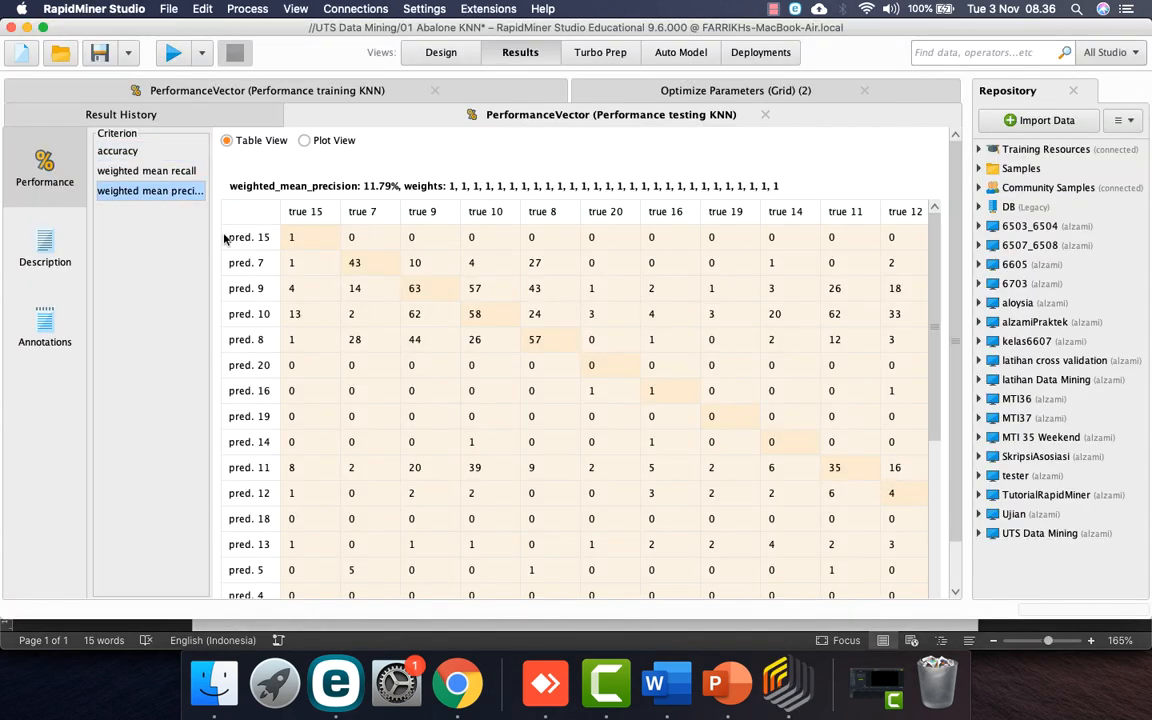
{"action": "left_click", "coordinate": [664, 685]}
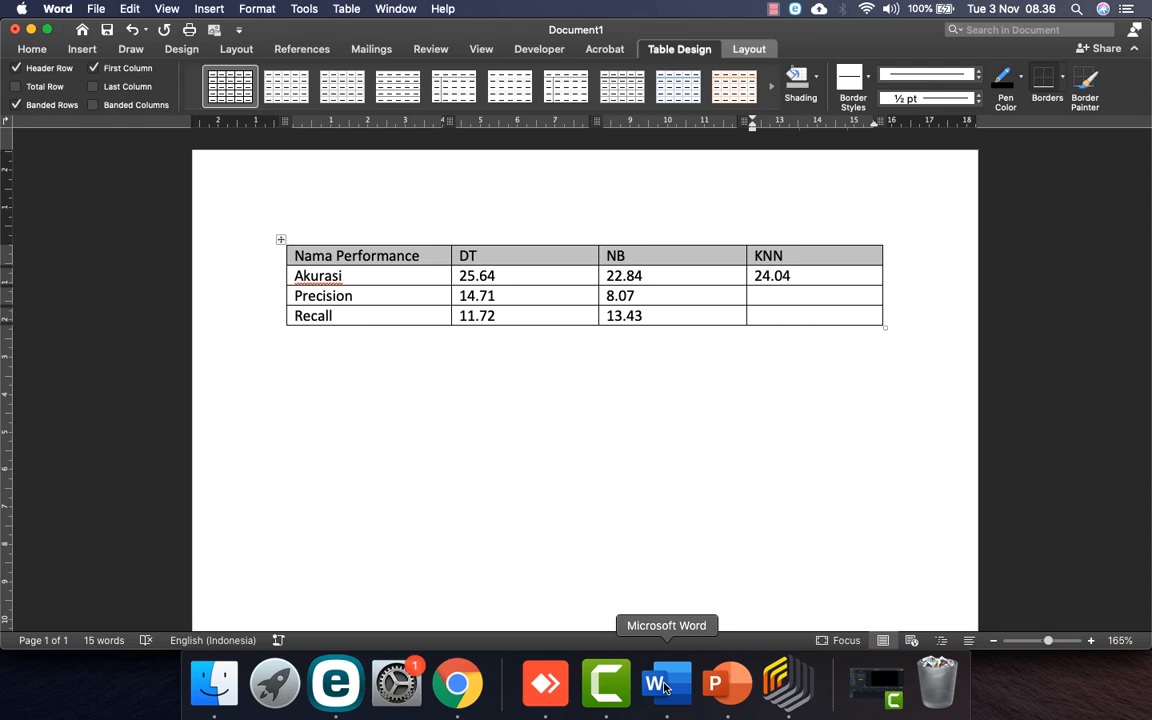
Step: Enter KNN precision 11.79 and recall 9.73, then show RapidMiner's KNN parameter grid results
{"action": "type", "text": "11.79"}
{"action": "left_click", "coordinate": [788, 683]}
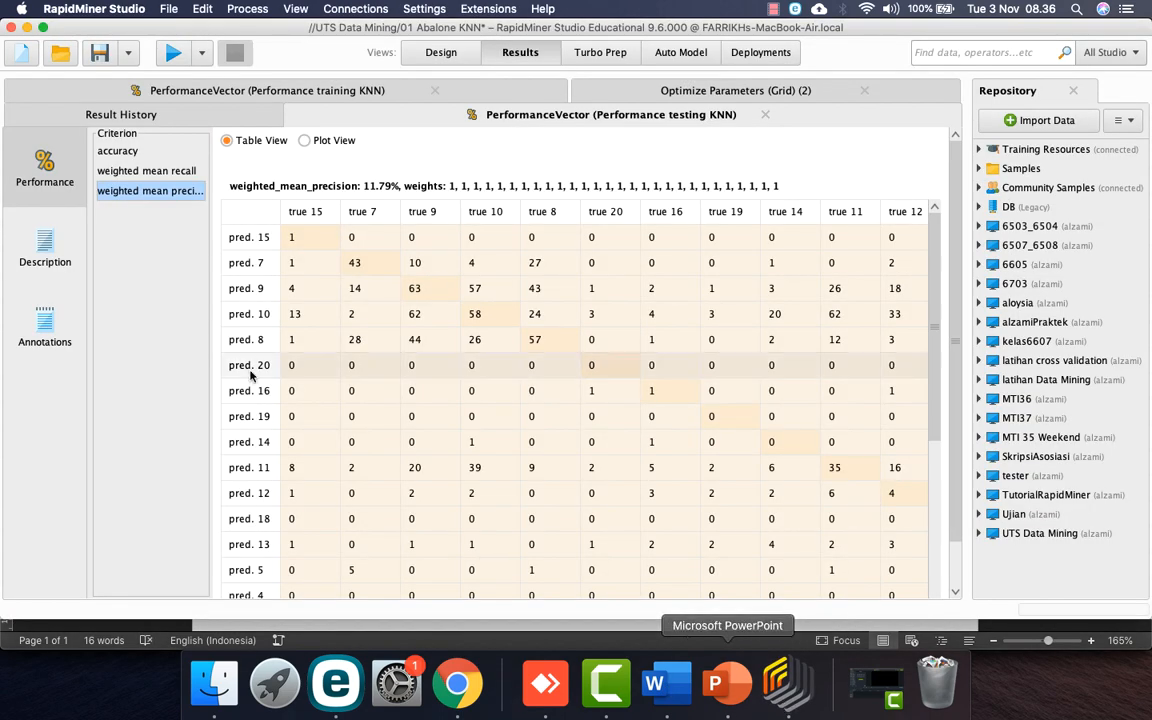
{"action": "left_click", "coordinate": [162, 172]}
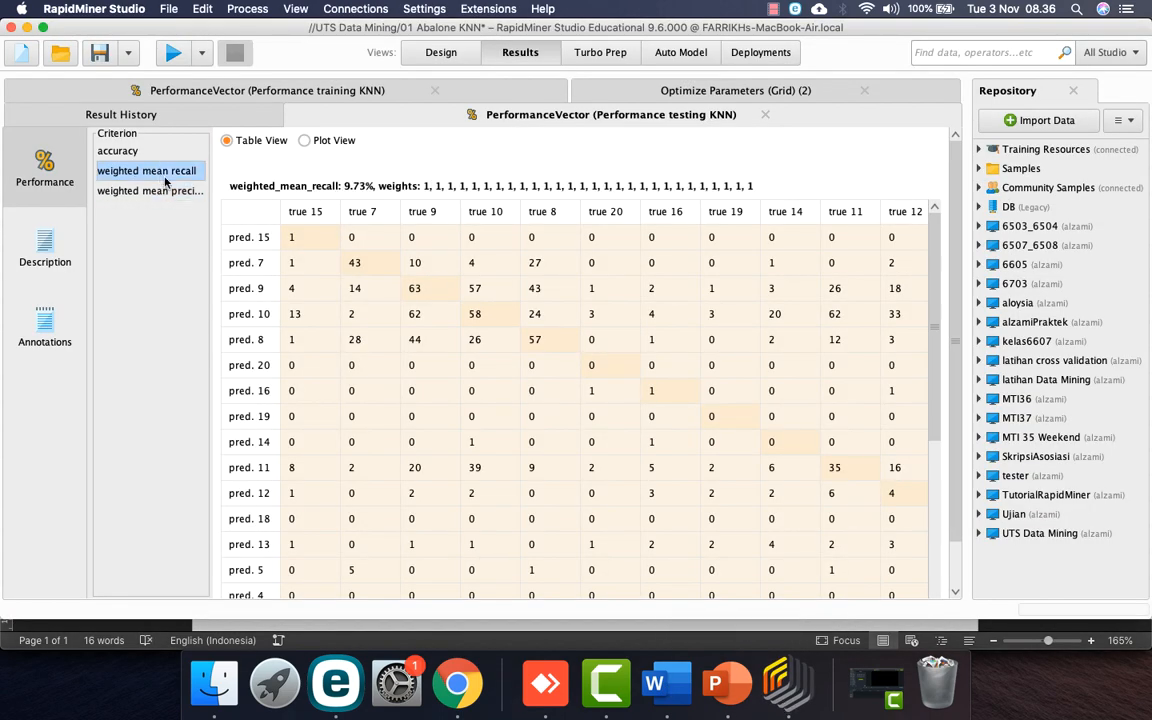
{"action": "left_click", "coordinate": [656, 684]}
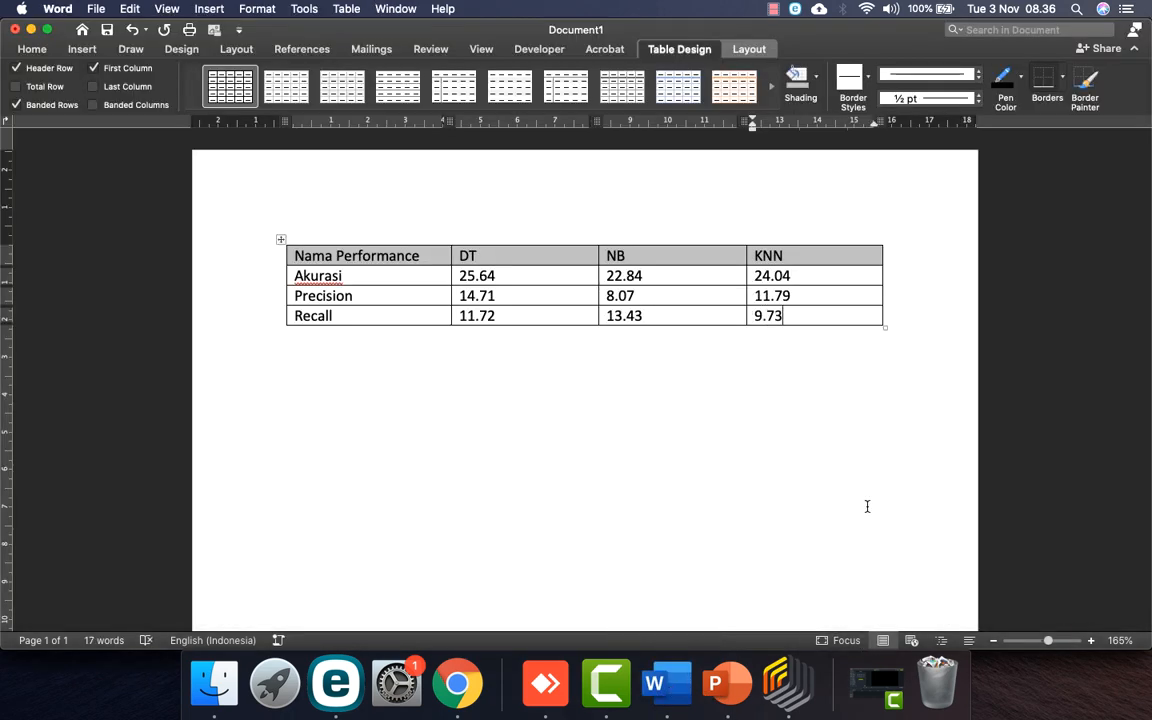
{"action": "right_click", "coordinate": [810, 253]}
{"action": "key", "text": "super+Tab"}
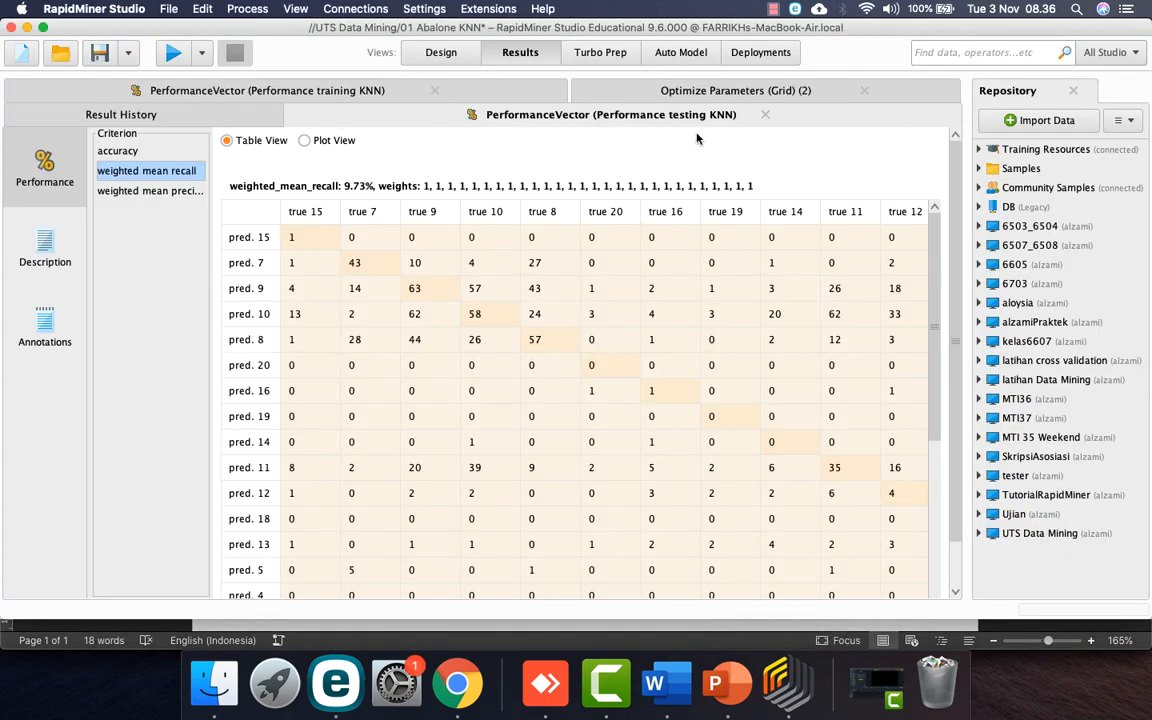
{"action": "left_click", "coordinate": [625, 91]}
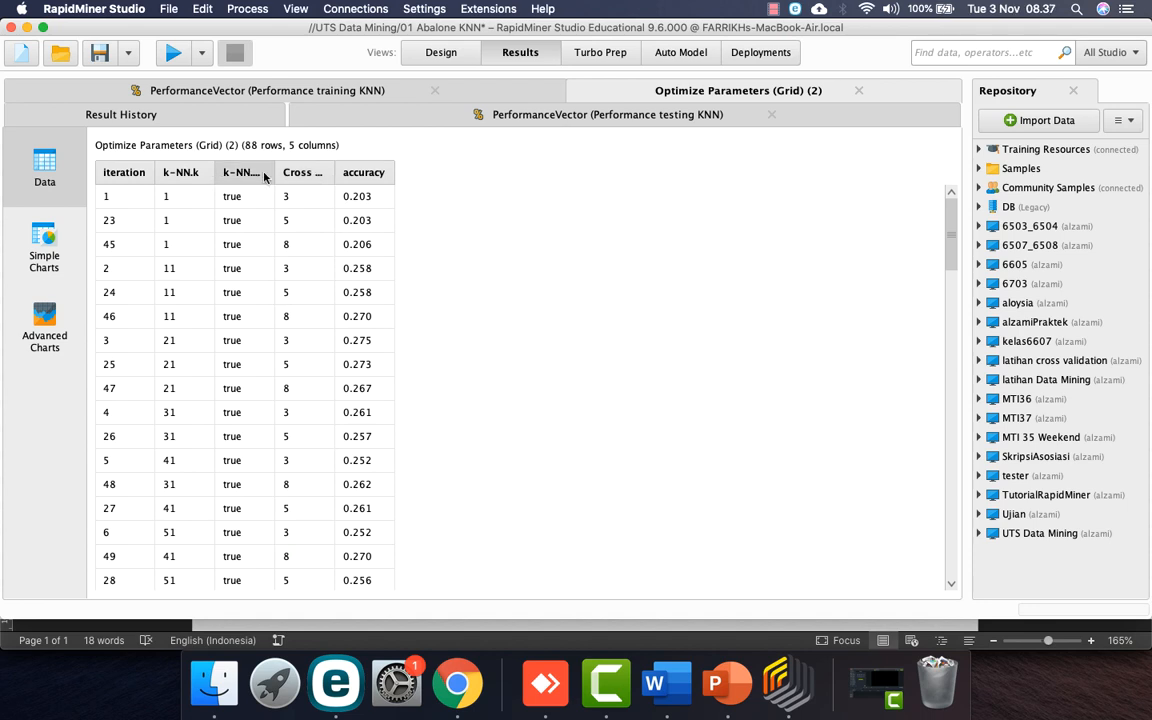
Step: Sort the KNN grid-search results by accuracy with the highest first
{"action": "left_click", "coordinate": [364, 173]}
{"action": "left_click", "coordinate": [352, 176]}
{"action": "left_click", "coordinate": [352, 175]}
{"action": "left_click", "coordinate": [352, 175]}
{"action": "left_click", "coordinate": [352, 175]}
Step: Widen the k-NN.k and cross-validation columns in the grid results
{"action": "left_click_drag", "start_coordinate": [214, 172], "coordinate": [248, 171]}
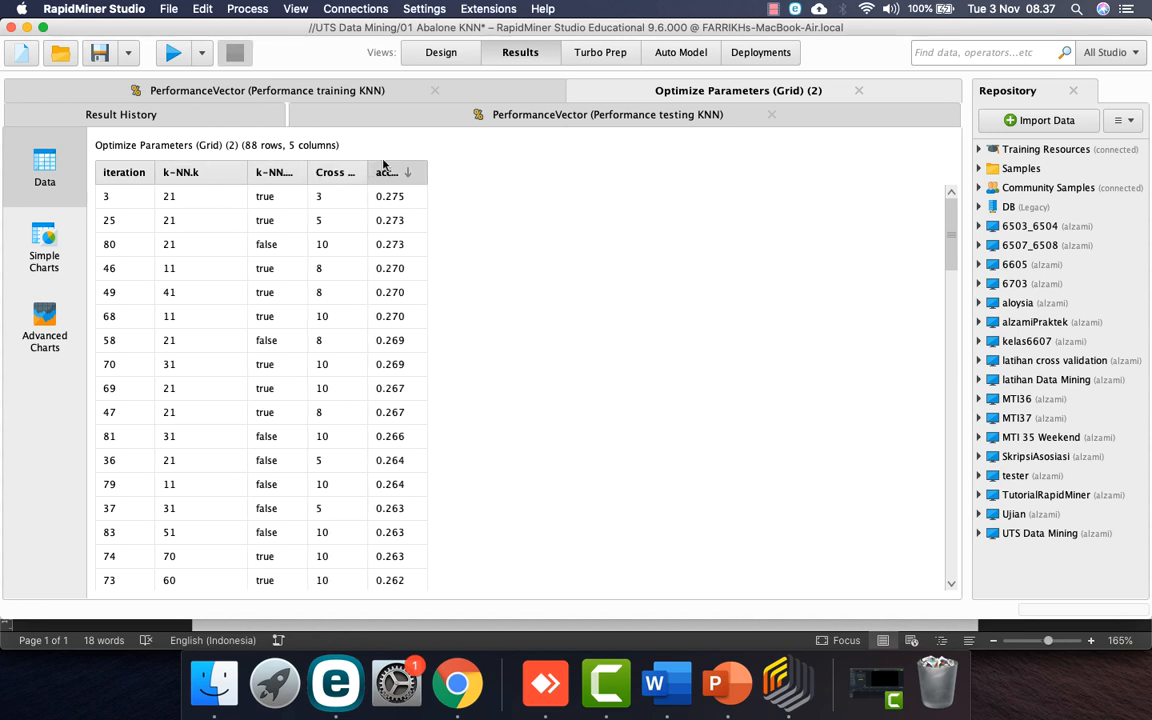
{"action": "mouse_move", "coordinate": [368, 172]}
{"action": "left_mouse_down"}
{"action": "mouse_move", "coordinate": [512, 166]}
{"action": "mouse_move", "coordinate": [334, 172]}
{"action": "mouse_move", "coordinate": [387, 172]}
{"action": "left_mouse_up"}
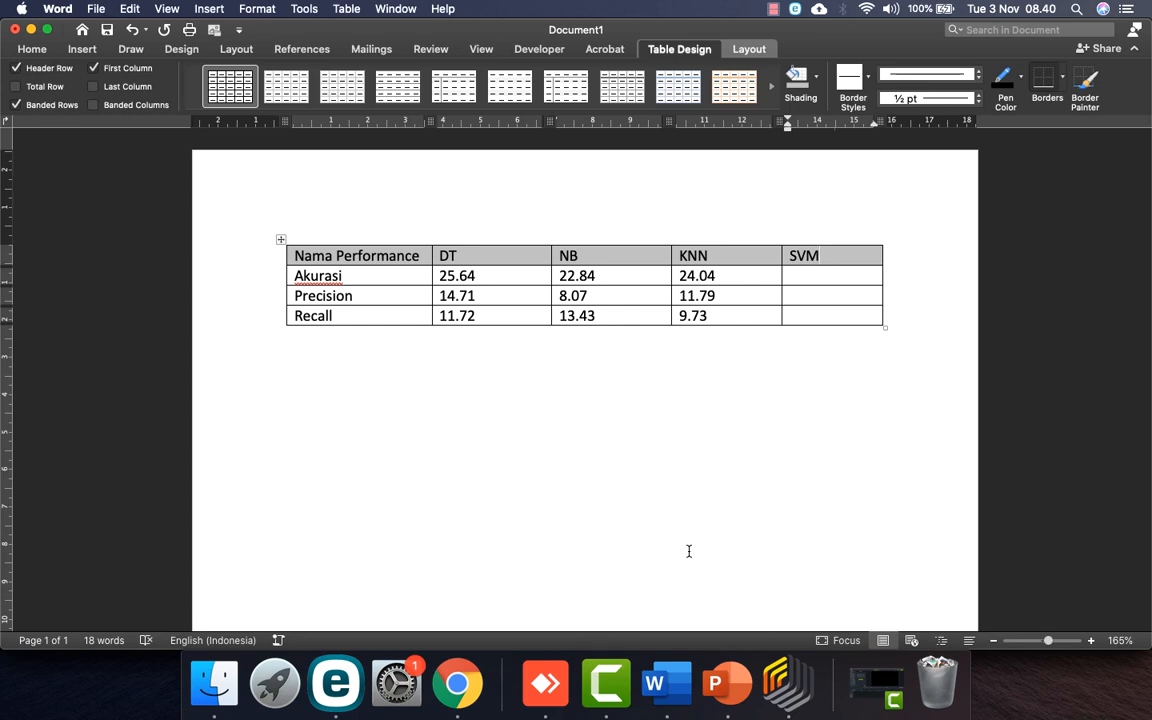
{"action": "left_click", "coordinate": [785, 683]}
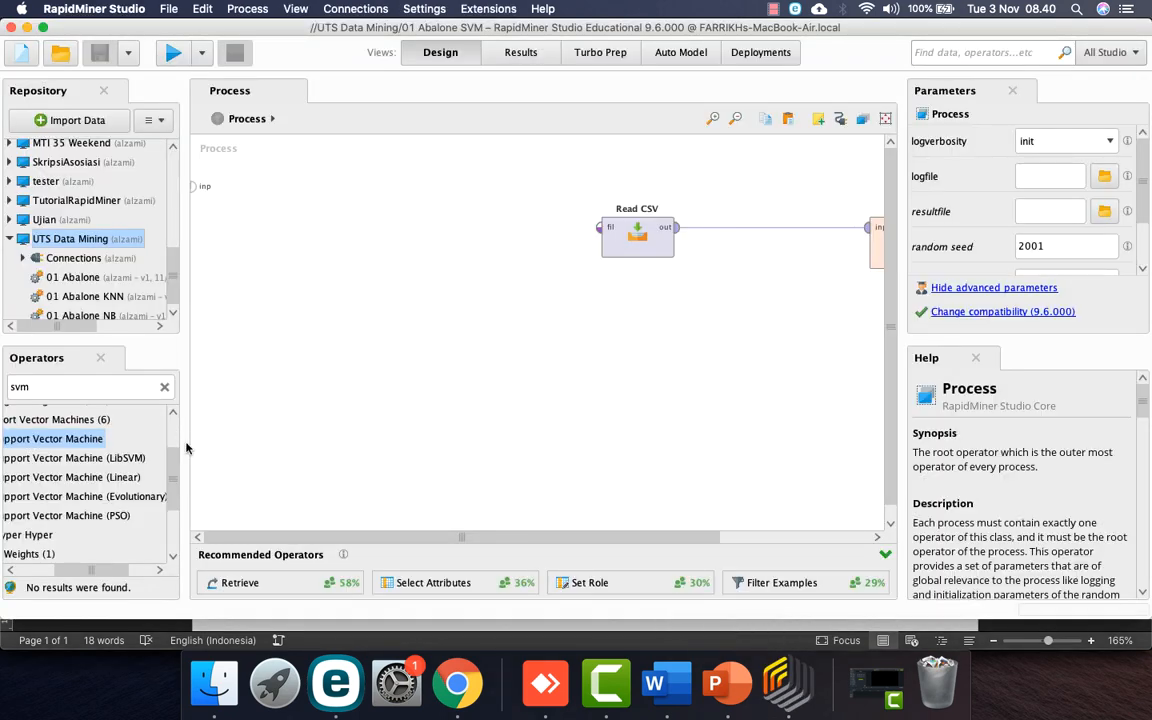
{"action": "scroll", "coordinate": [90, 262], "scroll_direction": "down", "scroll_amount": 1}
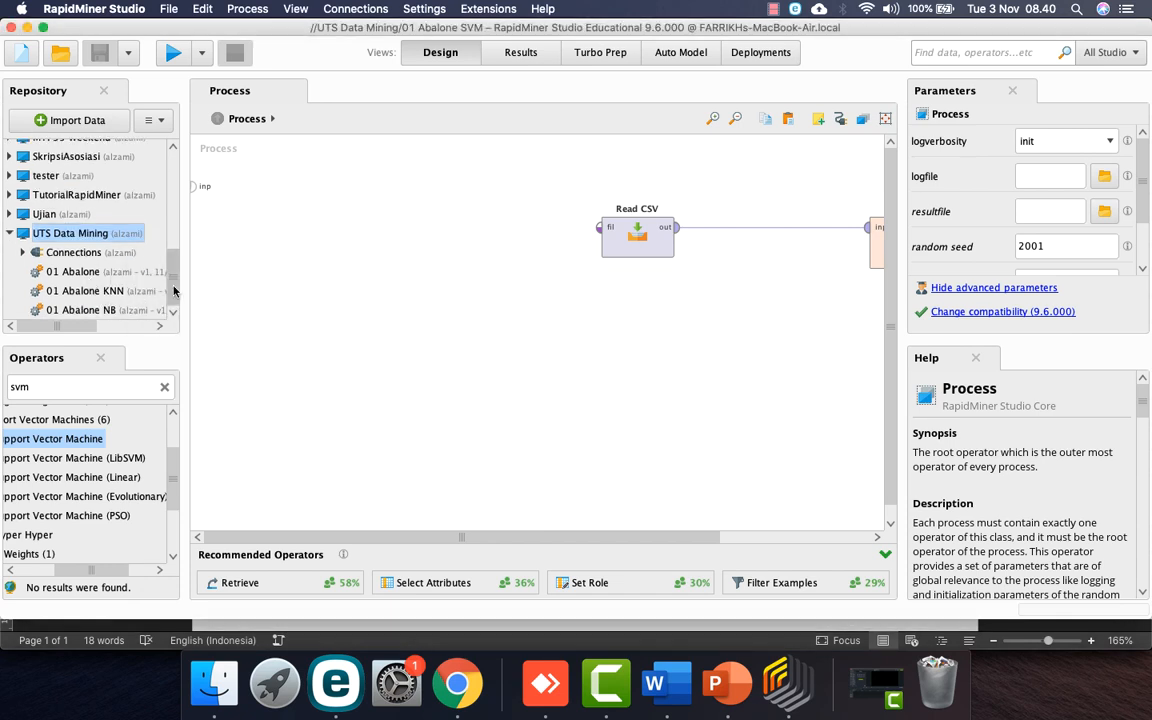